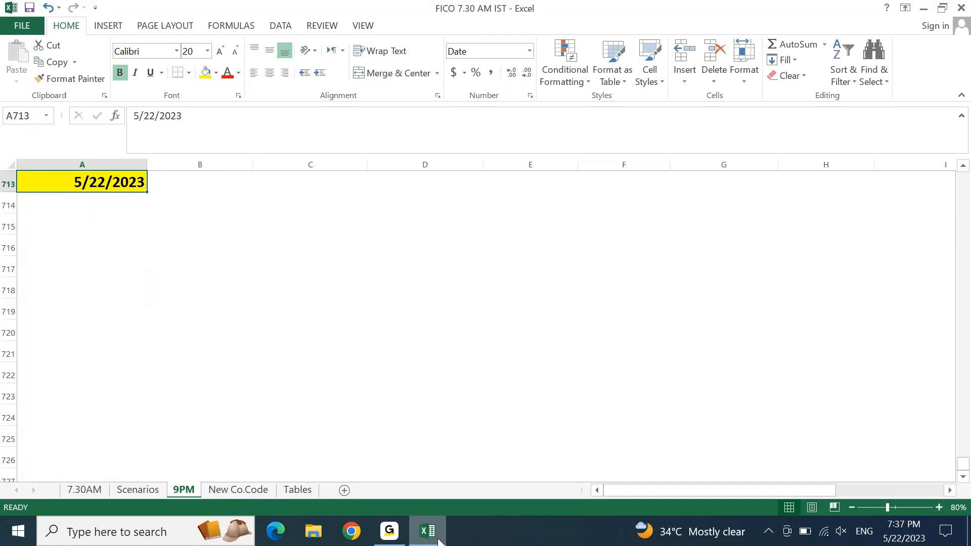
key("Down")
key("Down")
key("Down")
key("Down")
key("Up")
key("Up")
key("Up")
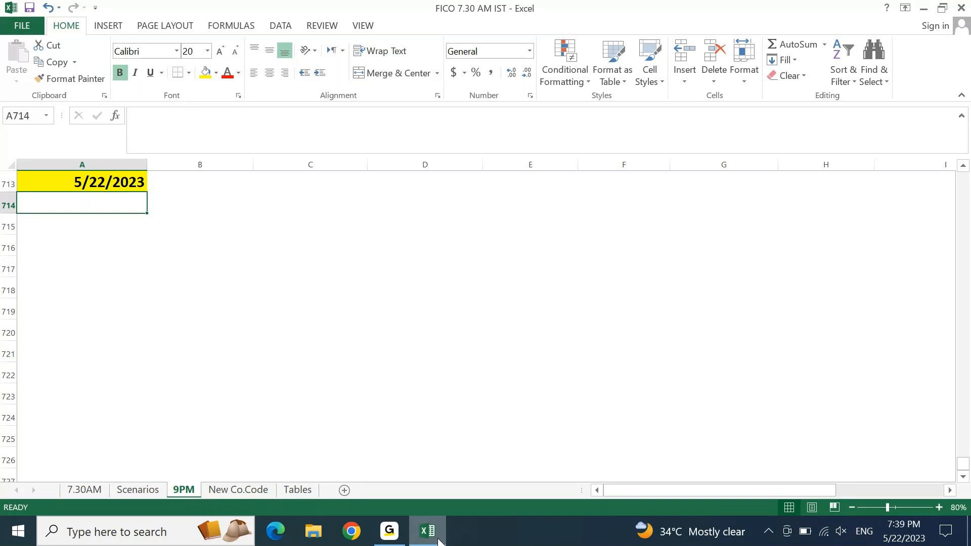
key("Up")
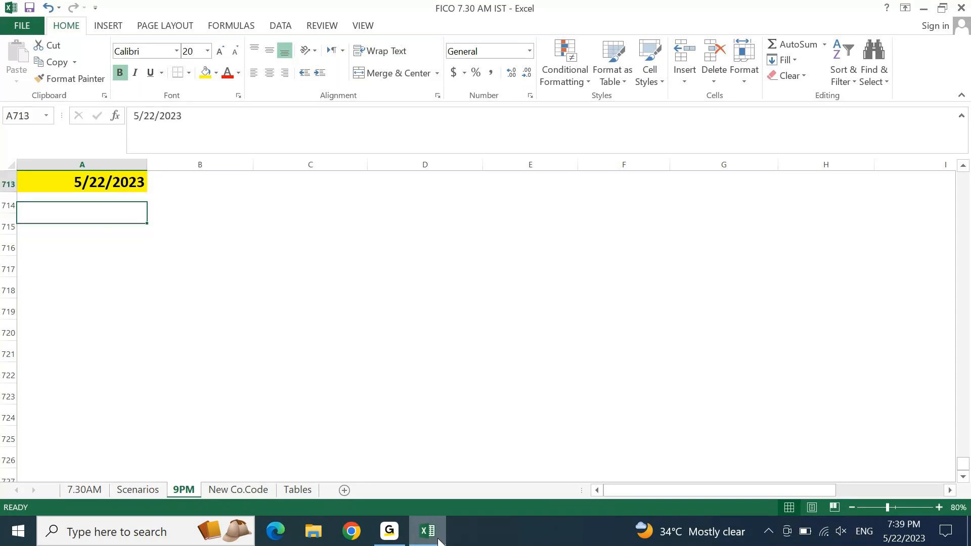
- Enter "1. Balance Sheet OIM Accounts." in cell A715 of the 9PM sheet, two rows below the date
key("Down")
key("Down")
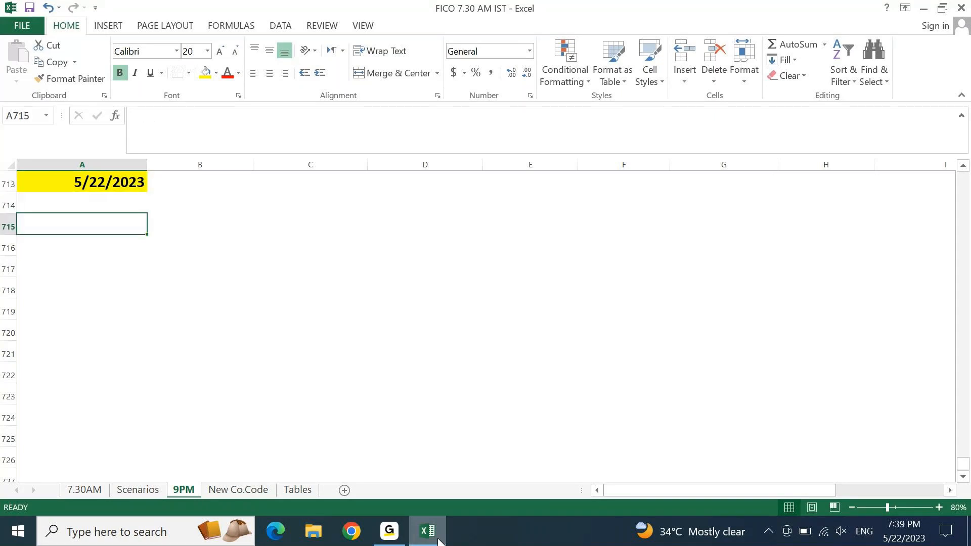
type("1. Balacn")
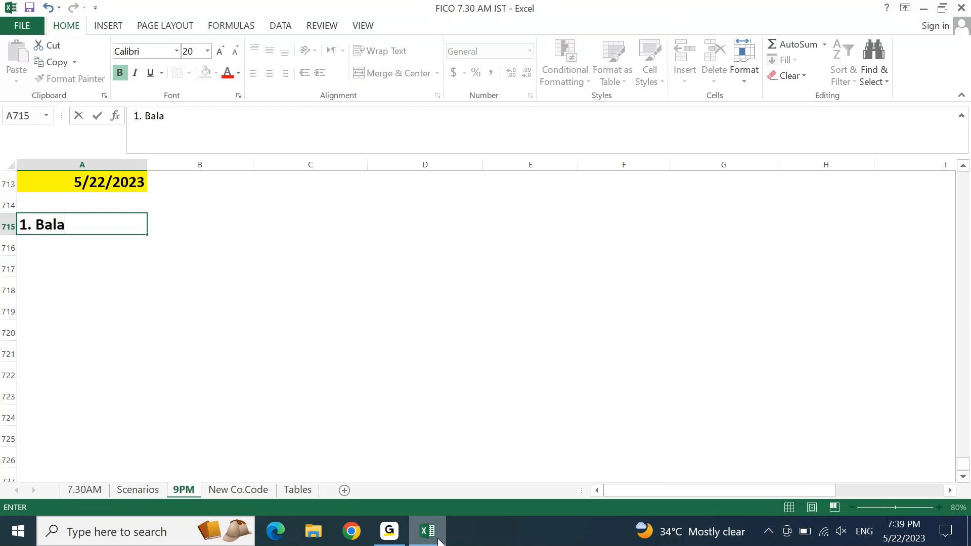
key("BackSpace")
key("BackSpace")
type("nce Sheet OI")
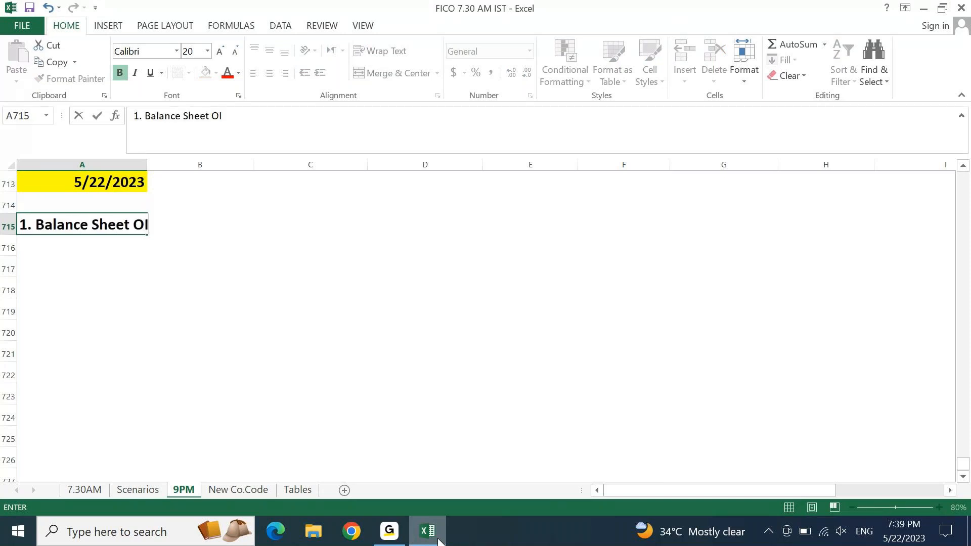
type("M Accounts.")
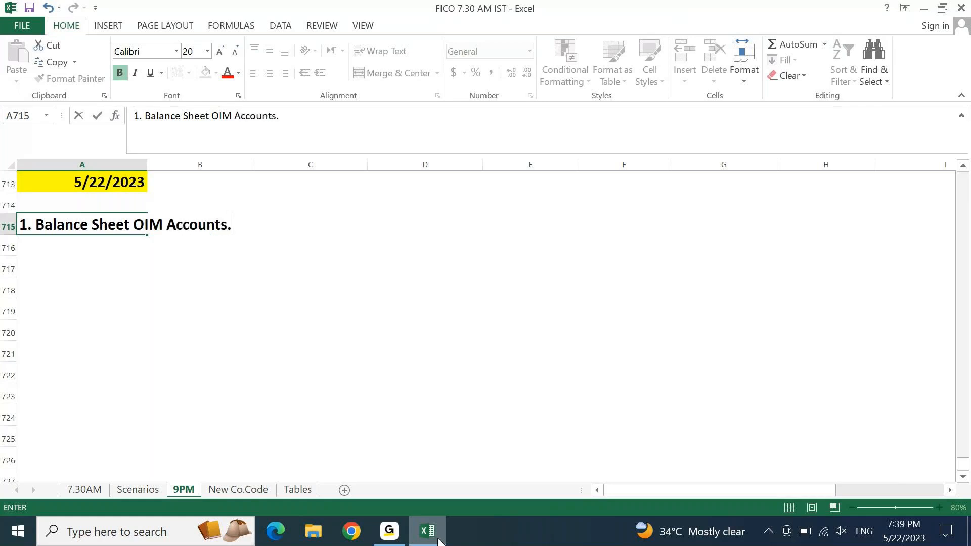
key("Return")
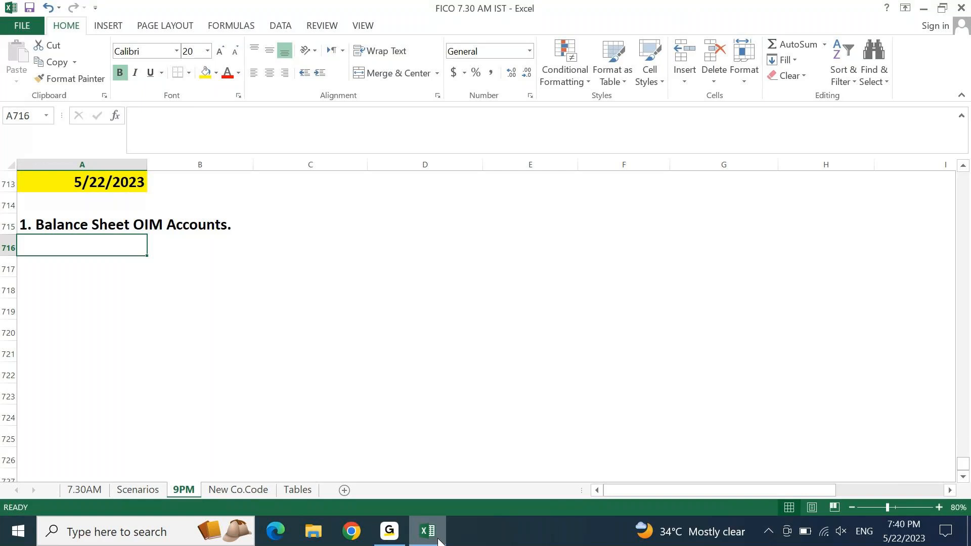
- Enter "2, Balance Sheet Non OIM Accounts." in cell A716
type("2, ")
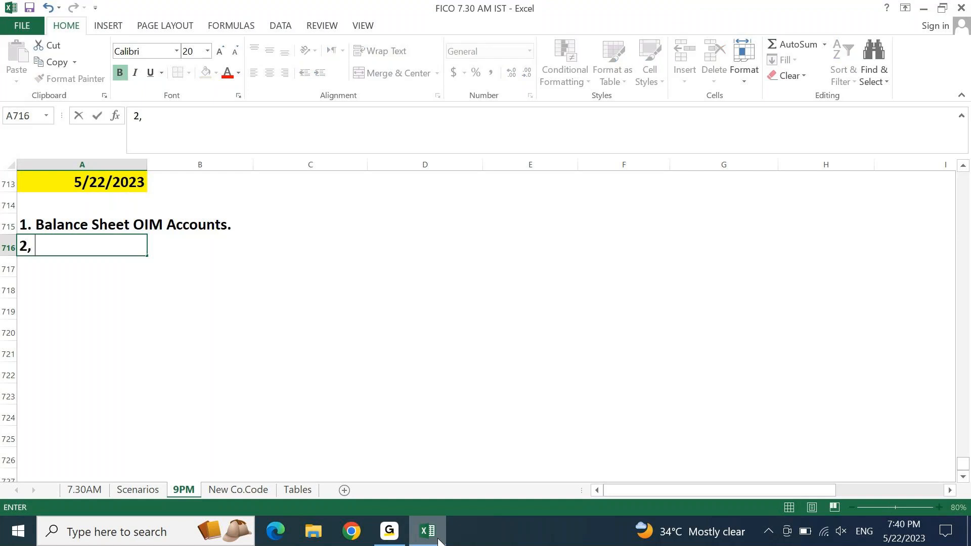
type("Balanc")
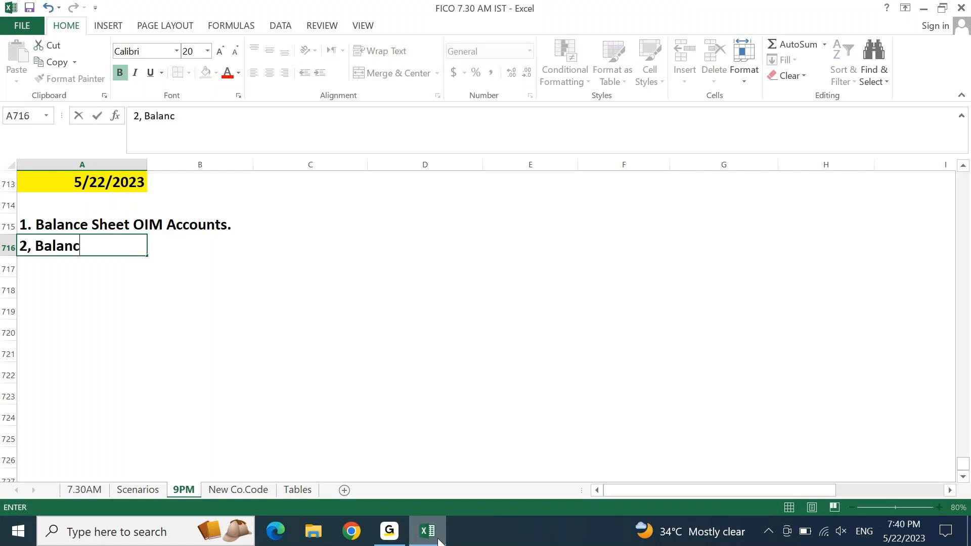
type("e Sheet Non OIM Accou")
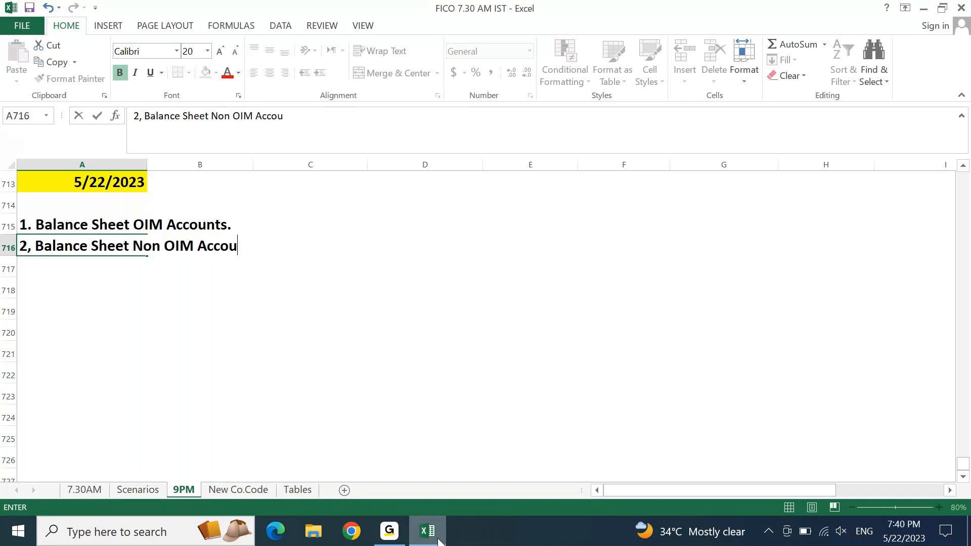
type("nts.")
key("Return")
key("Up")
key("Up")
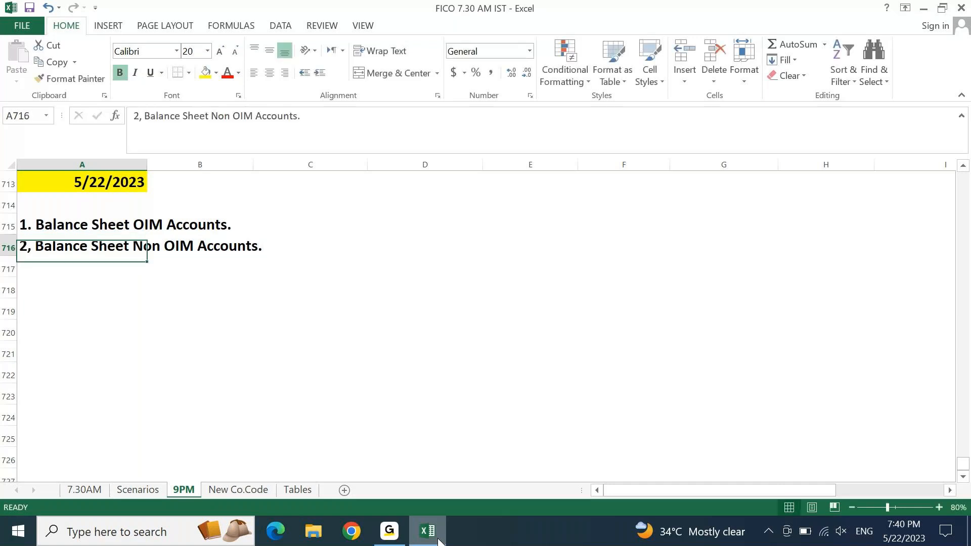
key("Down")
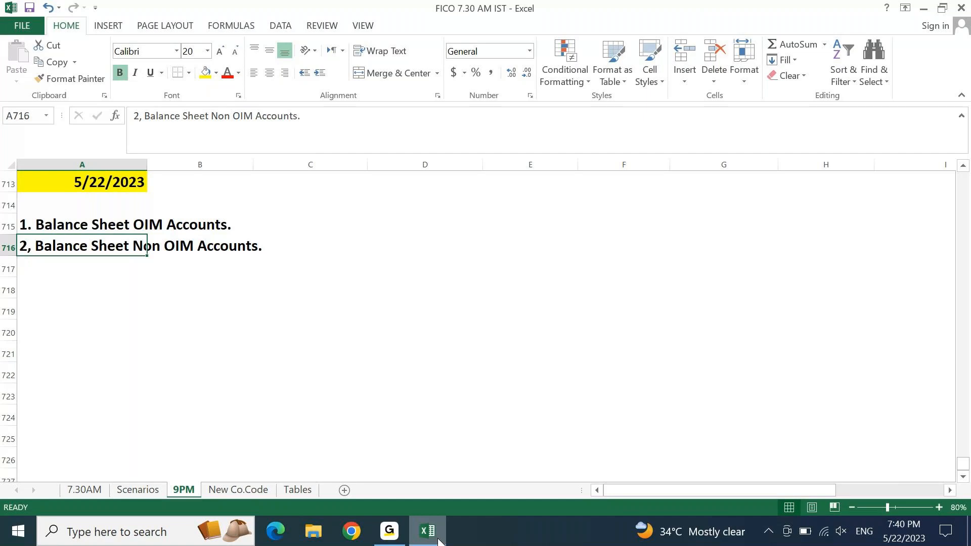
key("Down")
key("Down")
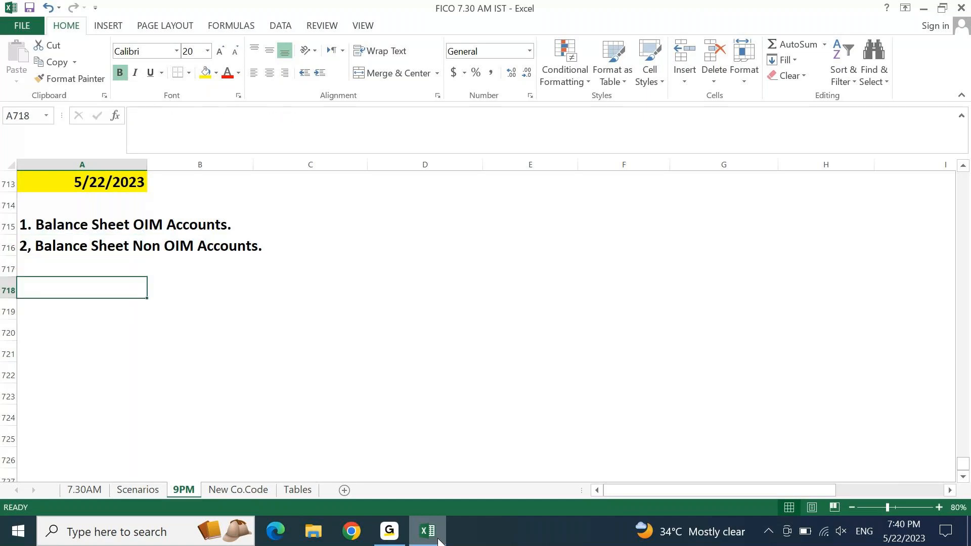
key("Up")
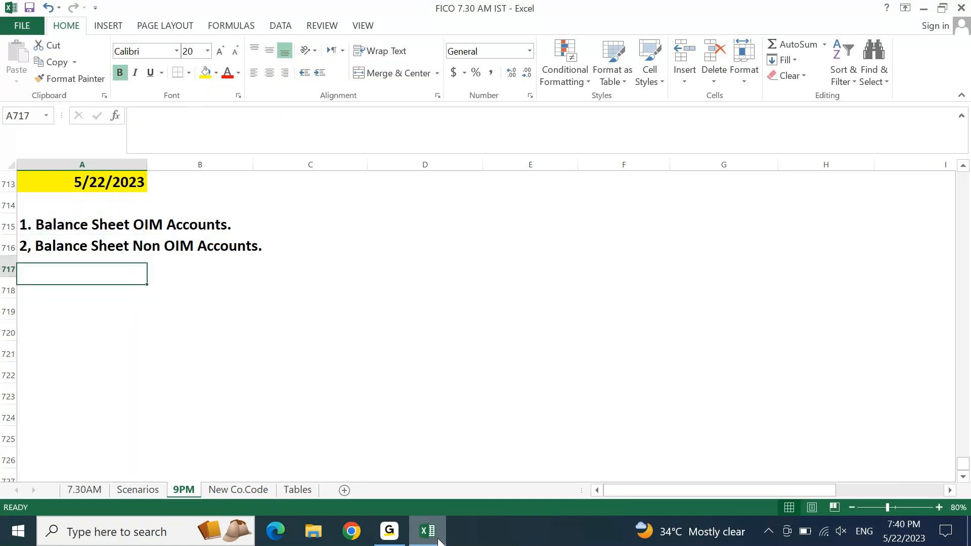
- Replace the comma after the number 2 in cell A716 with a period
key("Up")
key("F2")
key("ctrl+Left")
key("ctrl+Left")
key("ctrl+Left")
key("ctrl+Left")
key("ctrl+Left")
key("BackSpace")
type(".")
key("Return")
- Enter "3. Posting Date of the Transactions." in cell A717
type("3. POstin")
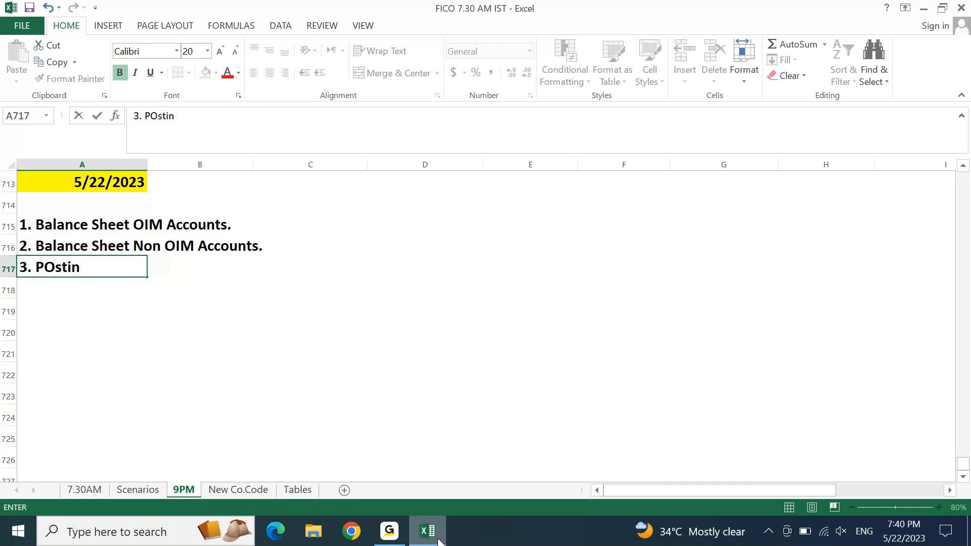
type("g Date of rhe")
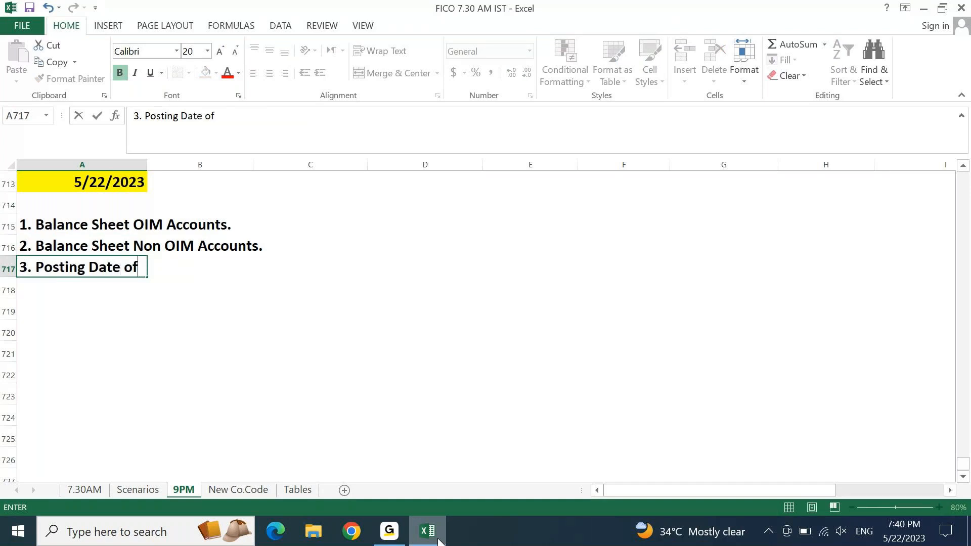
key("BackSpace")
key("BackSpace")
key("BackSpace")
key("BackSpace")
type("the Transaction")
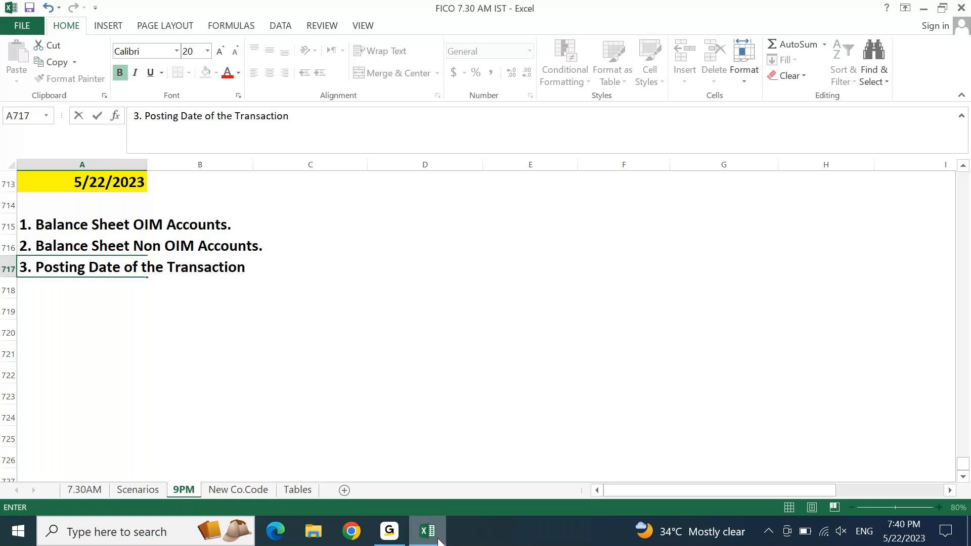
type("s.")
key("Return")
- Enter "4. Exchange Rate of the Transactions." in cell A718
type("4. Ex")
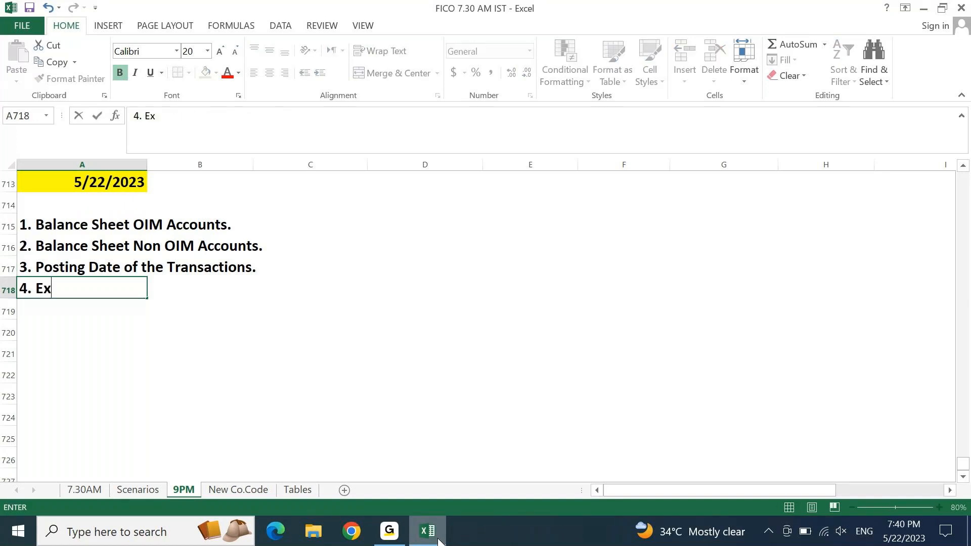
type("change Rate of the Transactions")
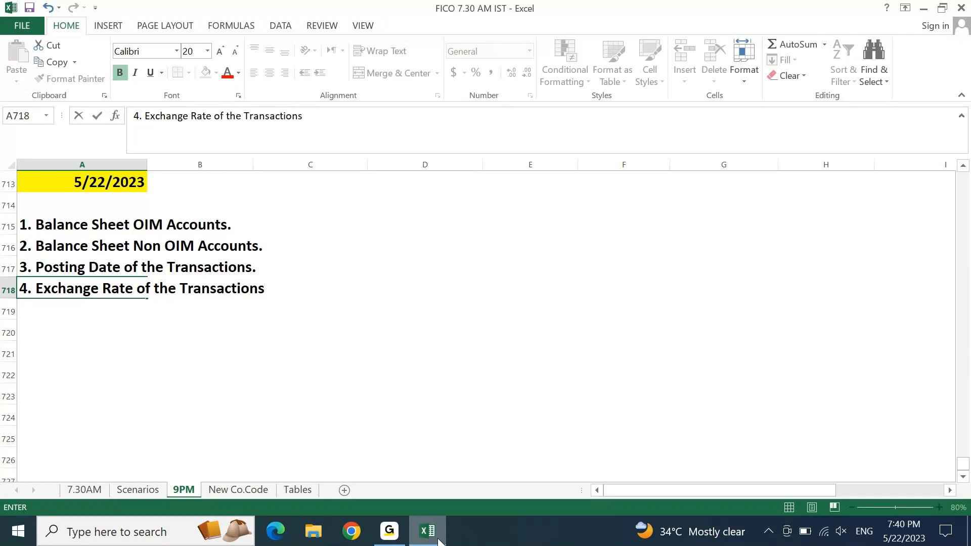
type(".")
key("Return")
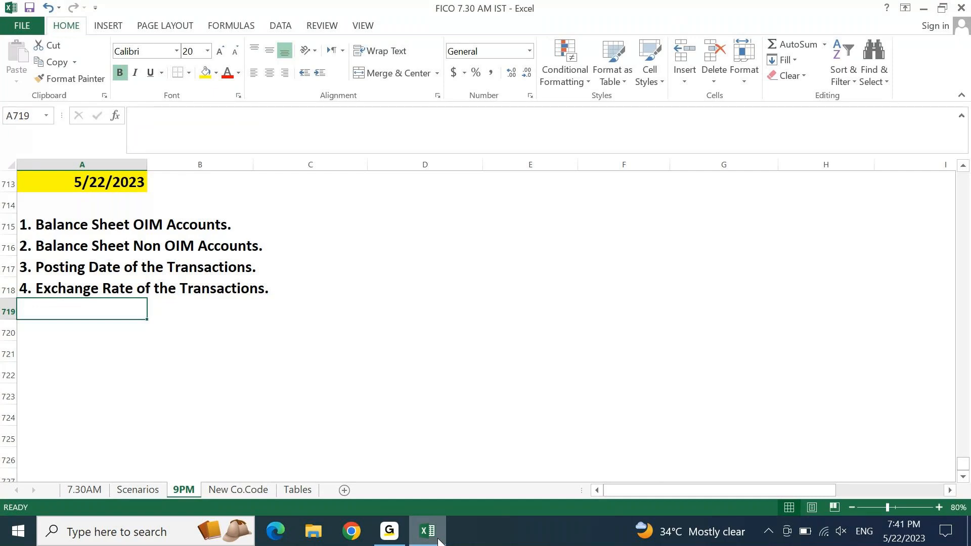
key("Down")
key("Down")
key("Down")
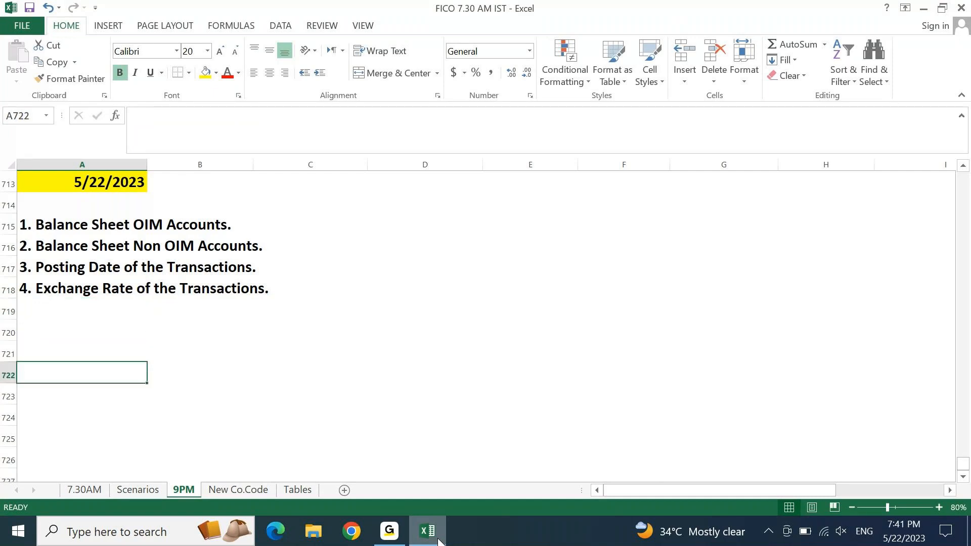
key("Down")
key("Down")
key("Up")
key("Up")
key("Up")
key("Up")
key("Up")
- Enter the heading "FCV GL 1" in cell A720, leaving one blank row below the numbered list
key("Down")
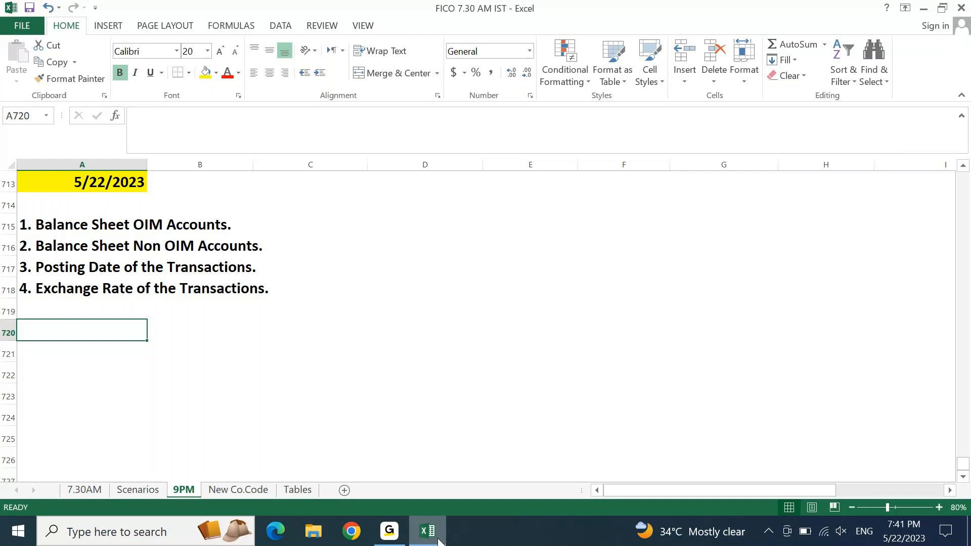
type("FCV")
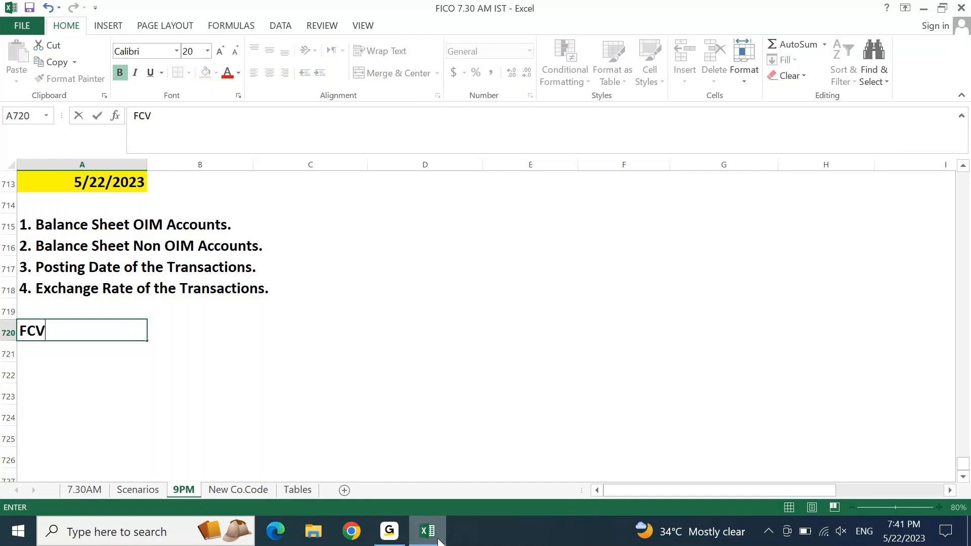
type(" GL 1")
key("Return")
key("Up")
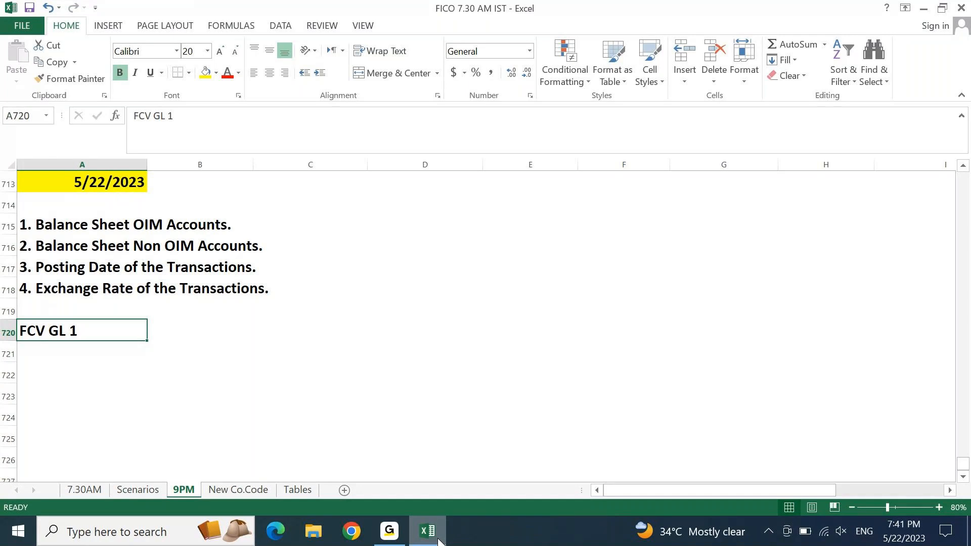
key("Up")
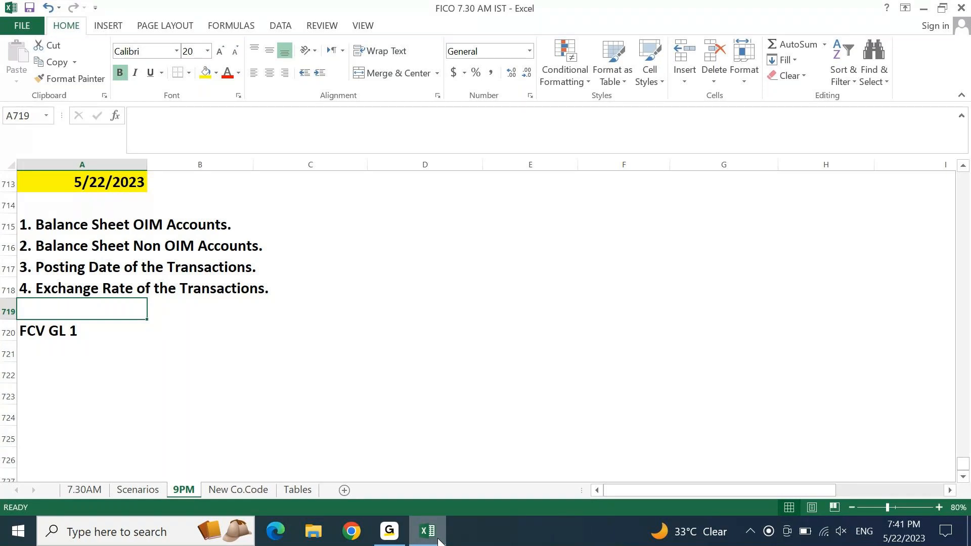
key("Down")
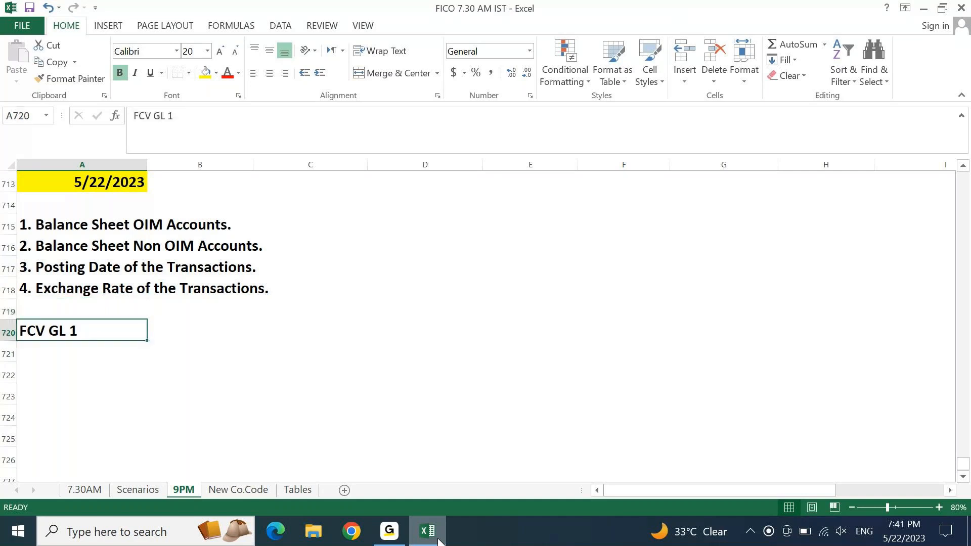
- Enter the column headers "Si. No" in A722 and "Posting Date" in B722
key("Down")
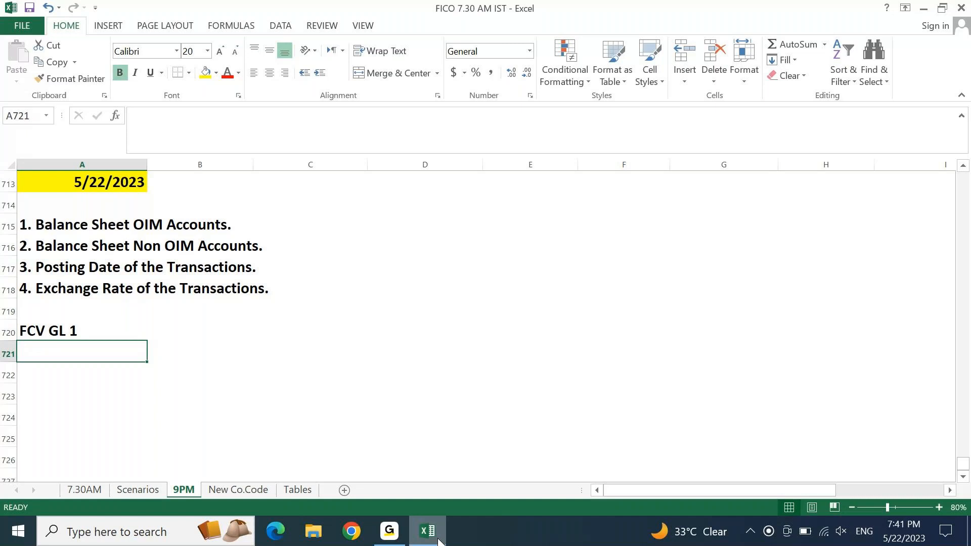
key("Down")
type("Si. No")
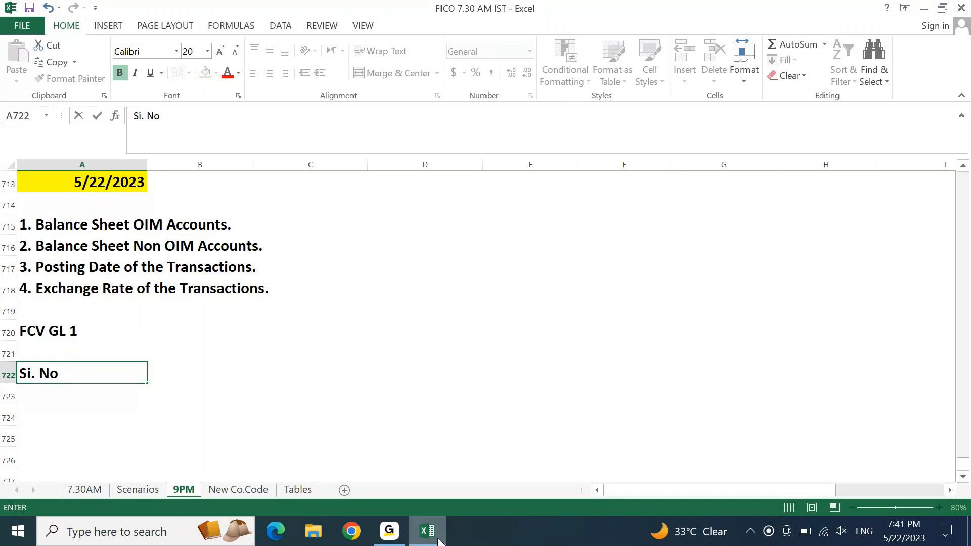
key("Tab")
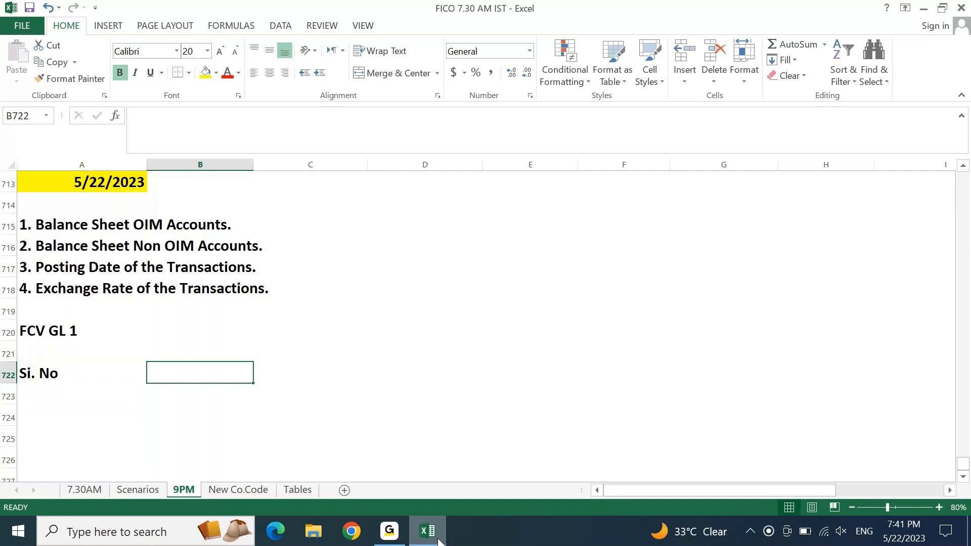
type("POstinf")
key("BackSpace")
key("BackSpace")
key("BackSpace")
key("BackSpace")
key("BackSpace")
key("BackSpace")
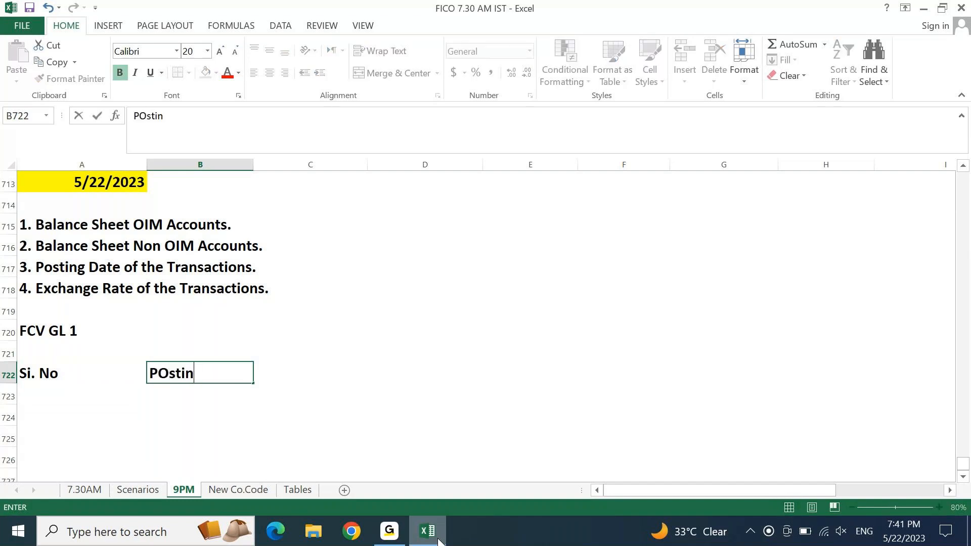
type("osting Date")
key("Tab")
key("shift+Tab")
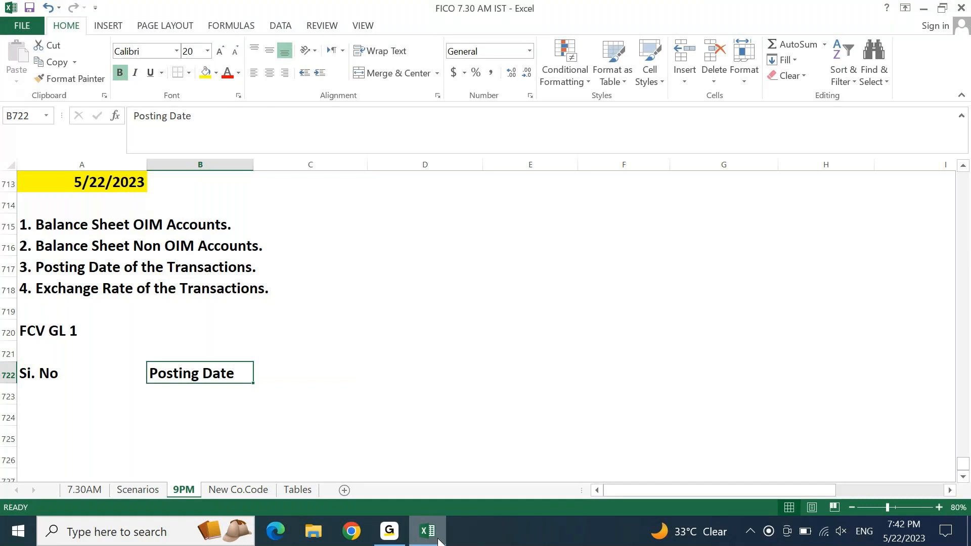
- Enter the column headers "Doc CCY" in C722 and "Amt in Doc CCY" in D722
key("Tab")
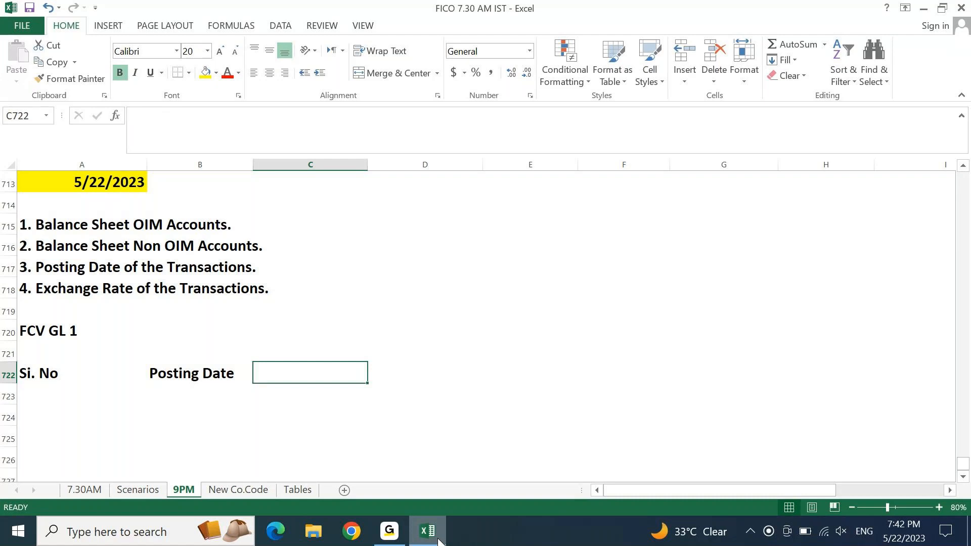
type("Doc CCY")
key("Tab")
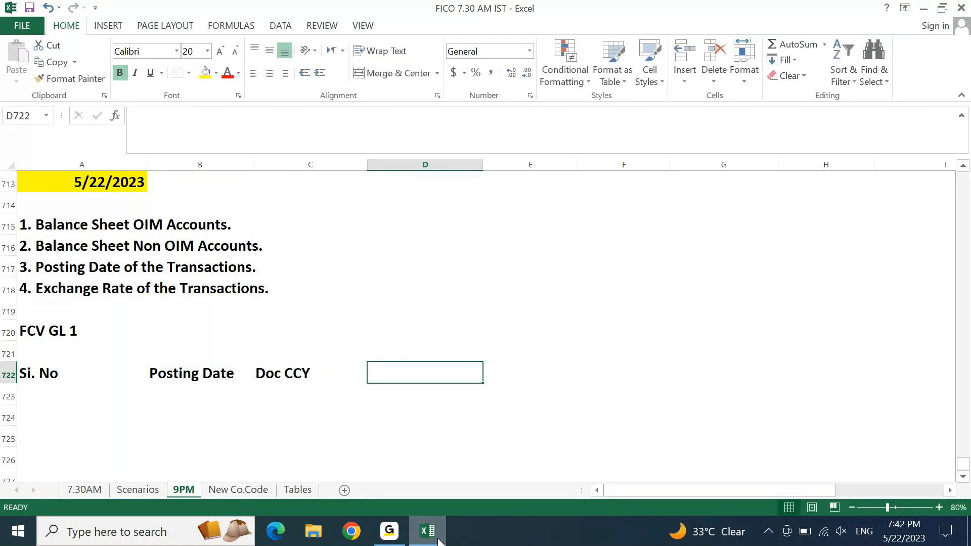
type("Amt in Doc CCT")
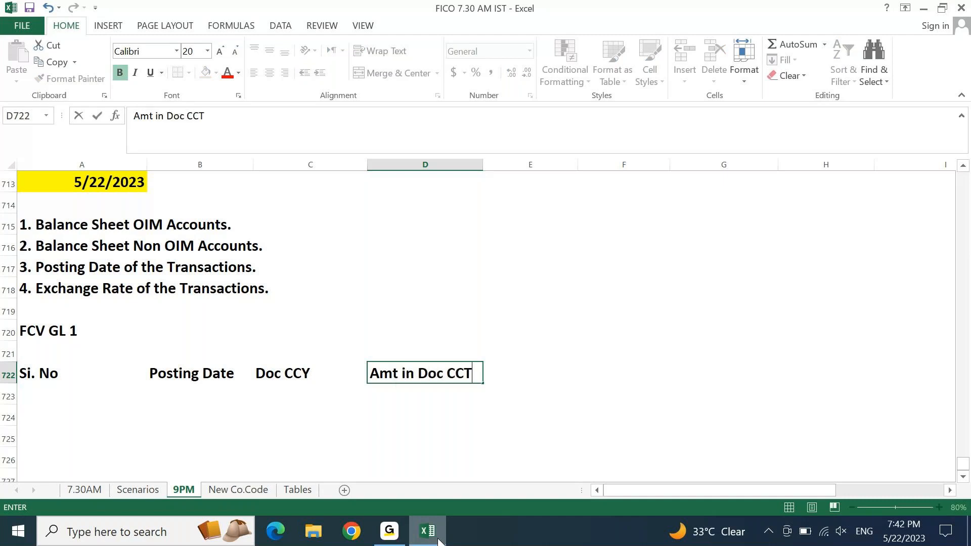
key("BackSpace")
type("Y")
key("Tab")
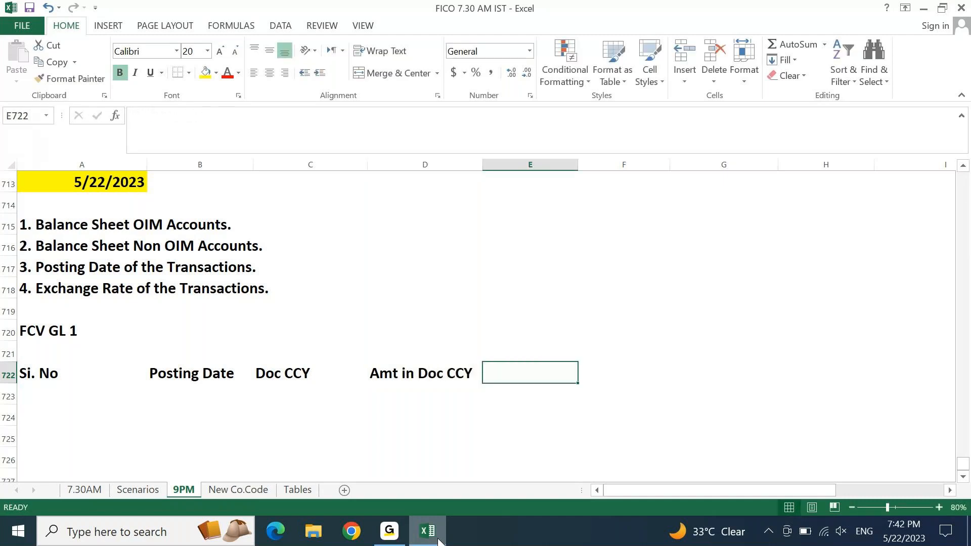
- Enter the column headers "Local CCY" in E722, "Amt in Local CCY" in F722 and "Ex. Rate" in G722
type("Local CCY")
key("Tab")
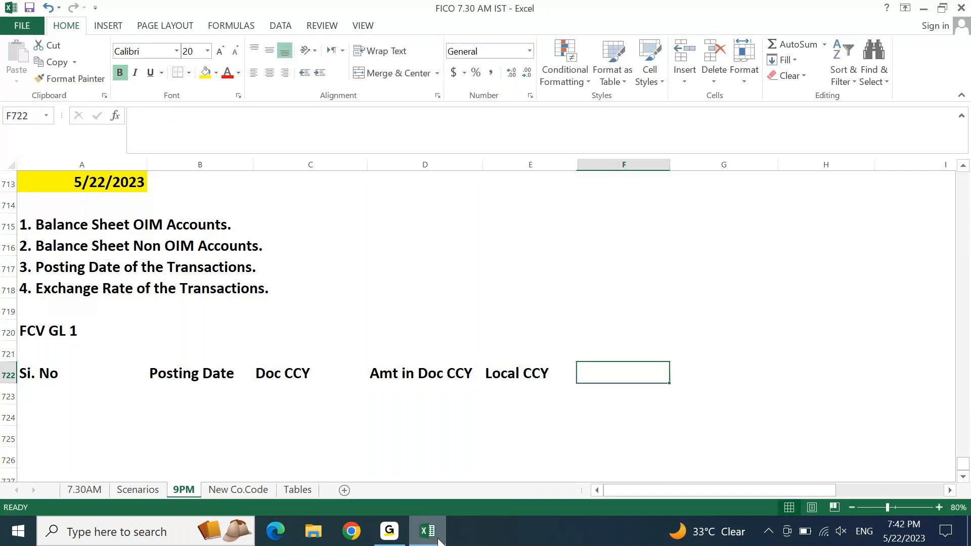
type("Amt in ")
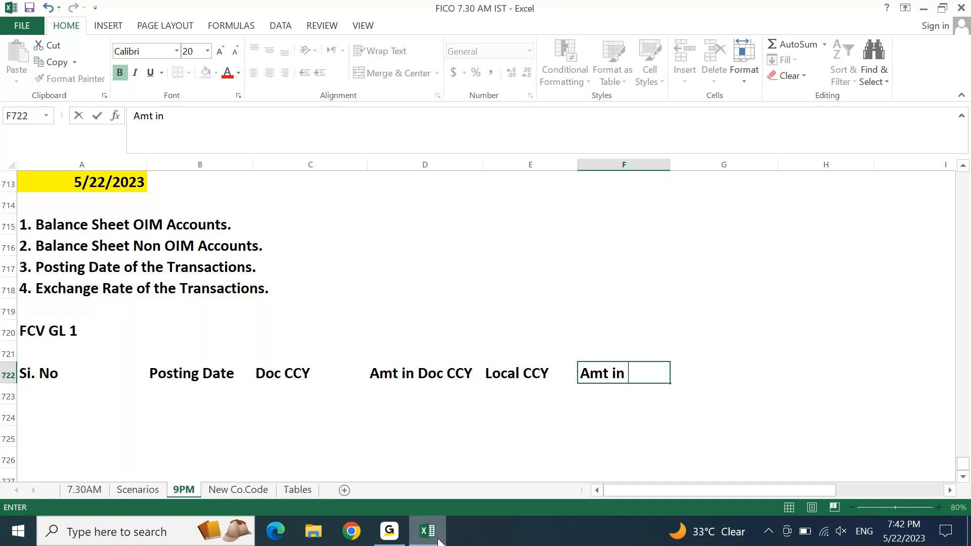
type("Local CCY")
key("Tab")
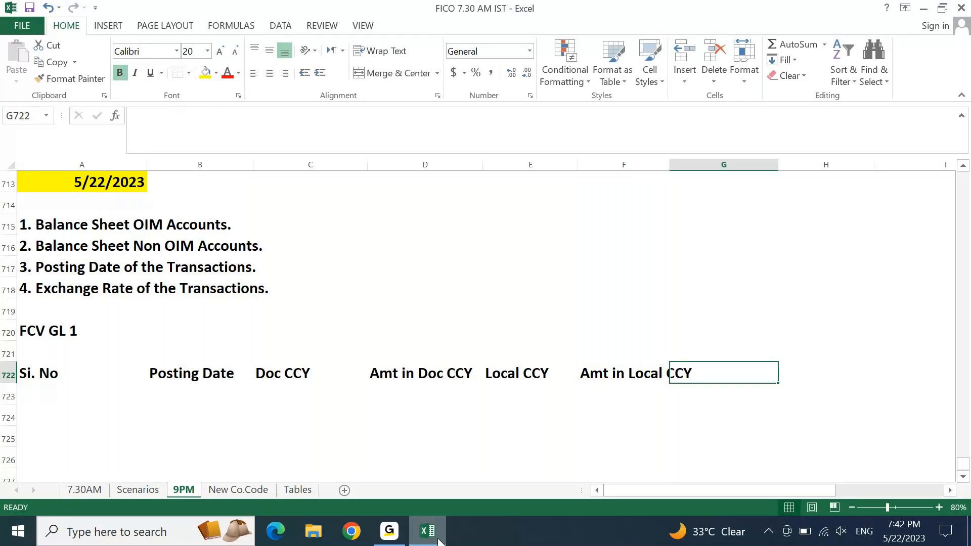
type("Ex. Rate")
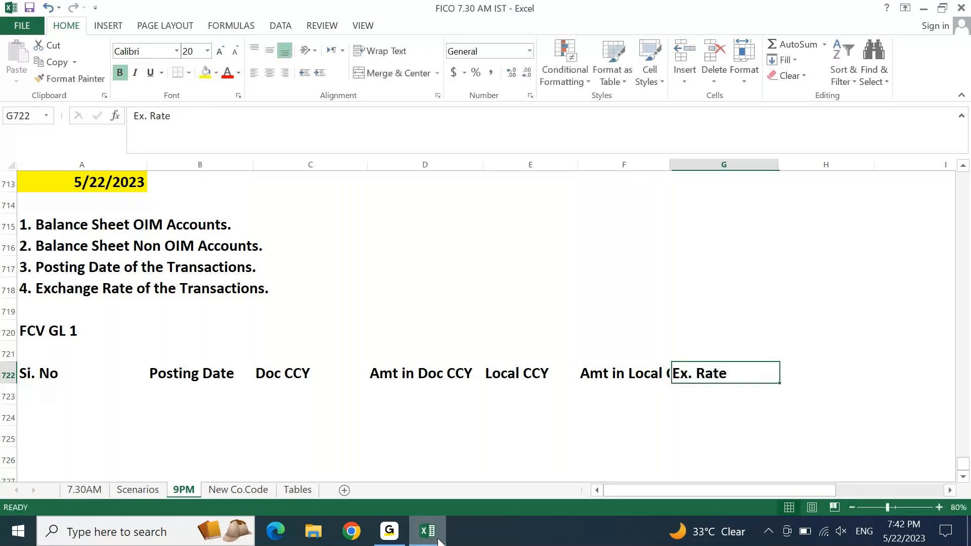
- Autofit the width of column F to the "Amt in Local CCY" header
key("Left")
key("alt+o")
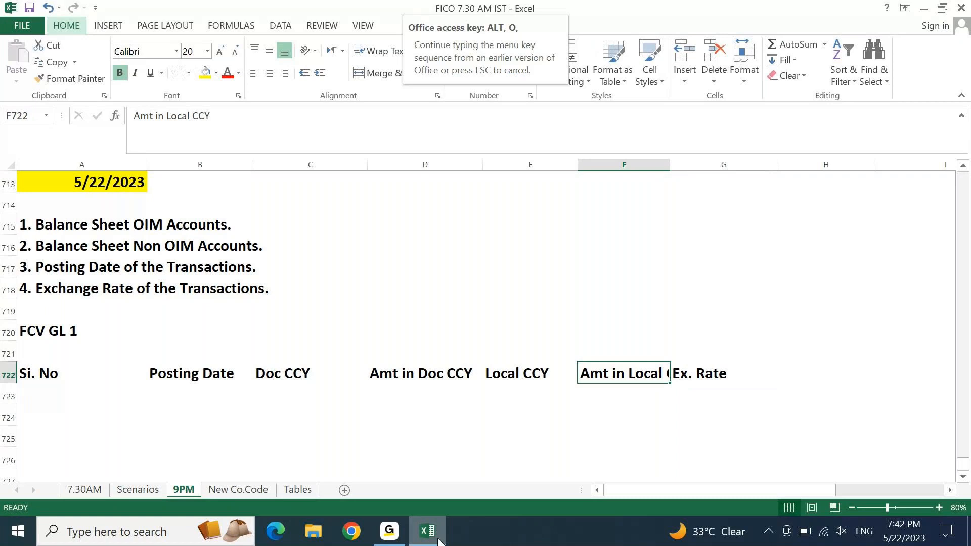
key("c")
key("a")
key("Right")
- Fill the header row A722:G722 with light green
key("Home")
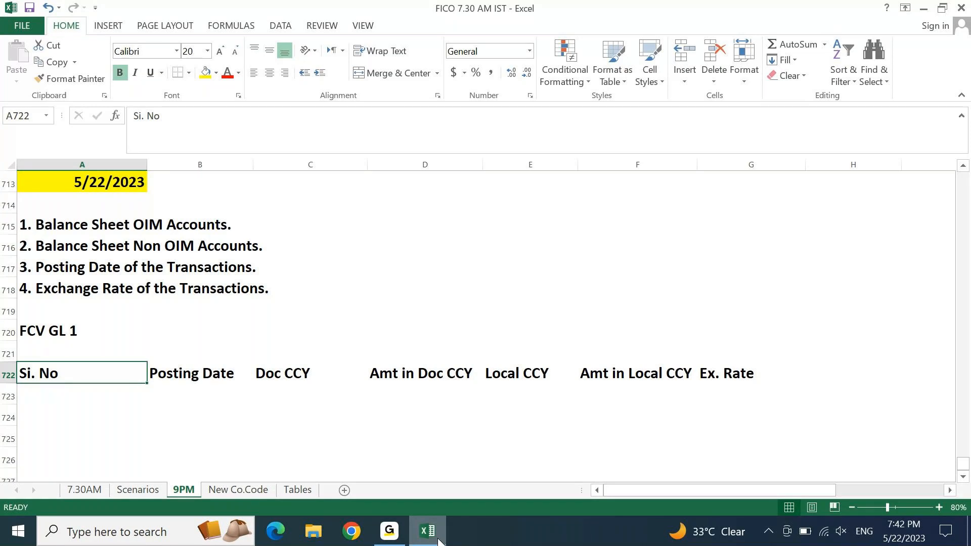
key("ctrl+shift+Right")
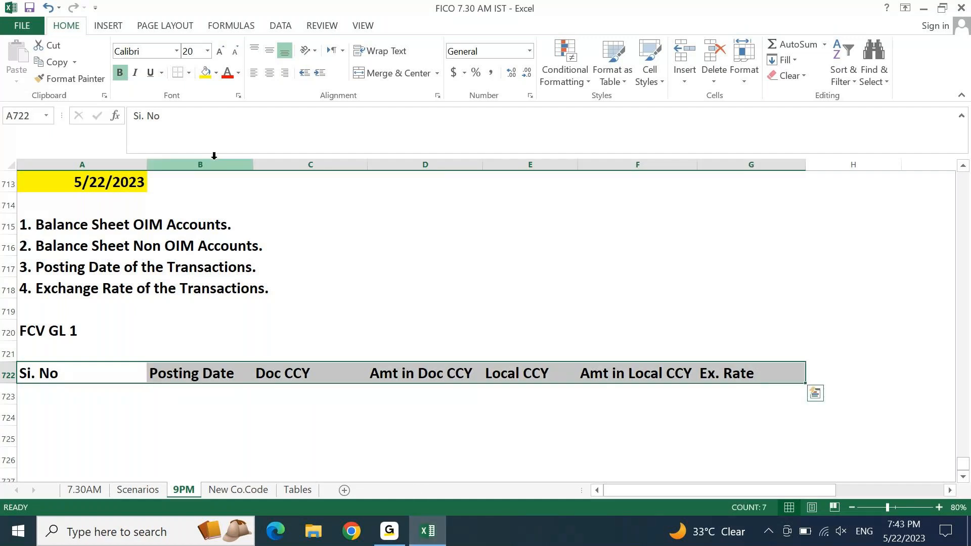
left_click(216, 73)
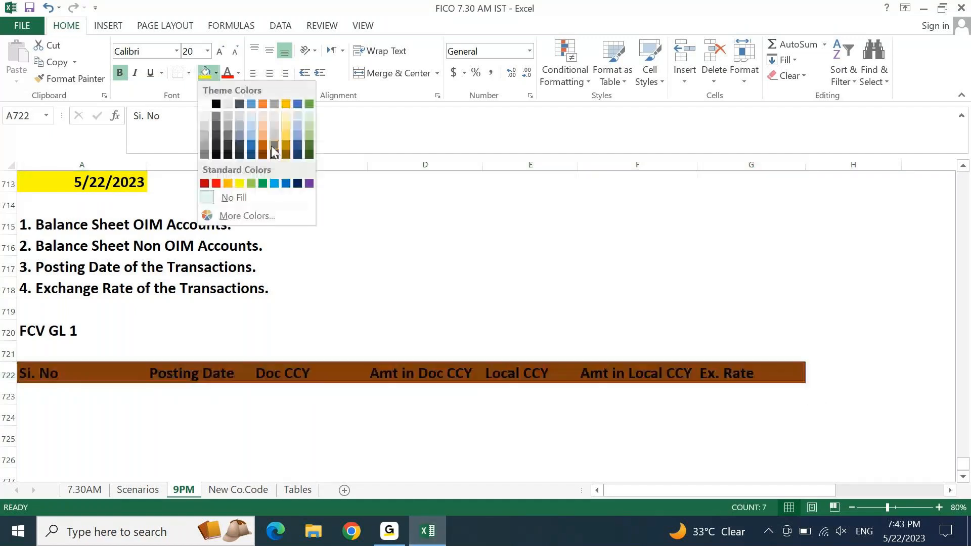
left_click(306, 125)
- Apply all borders to the table range A722:G729
key("shift+Down")
key("shift+Down")
key("shift+Down")
key("shift+Down")
key("shift+Down")
key("shift+Down")
key("shift+Down")
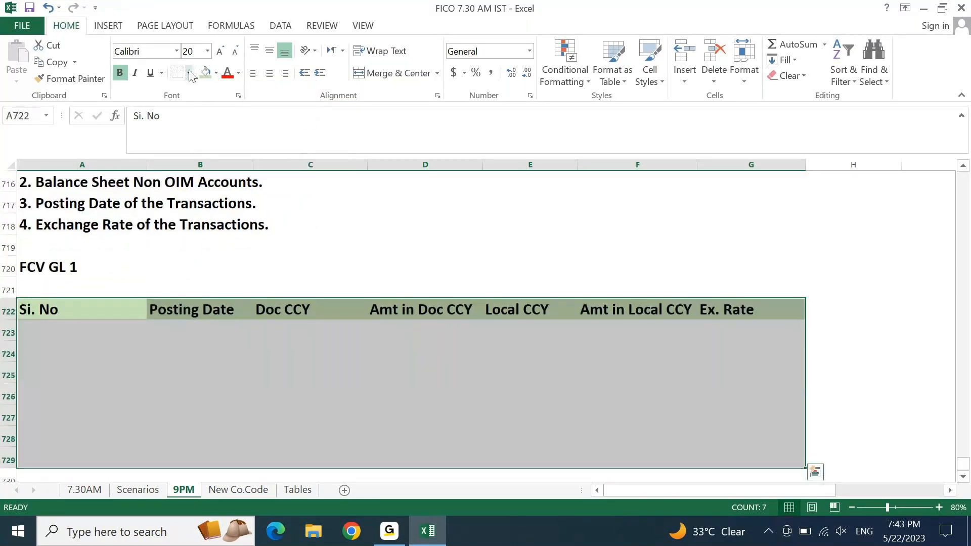
left_click(190, 74)
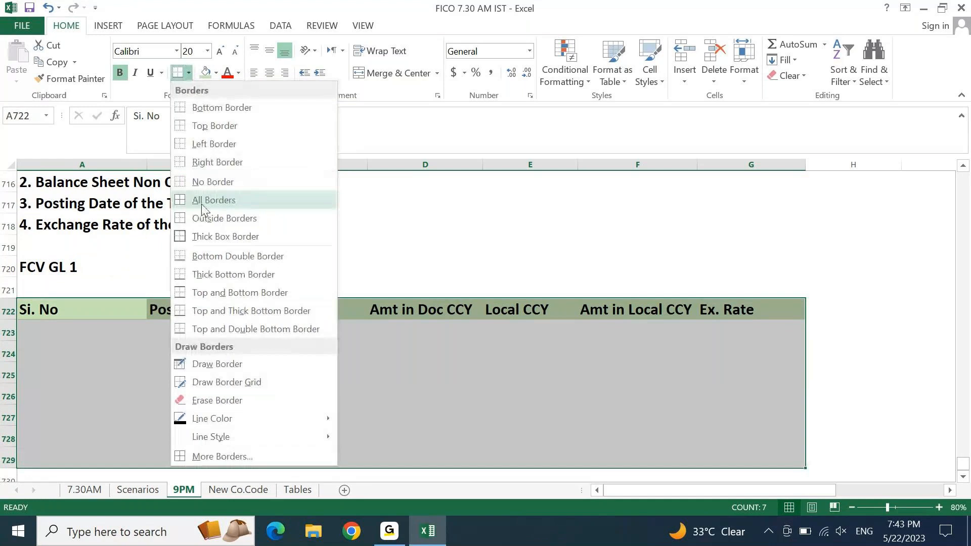
left_click(202, 203)
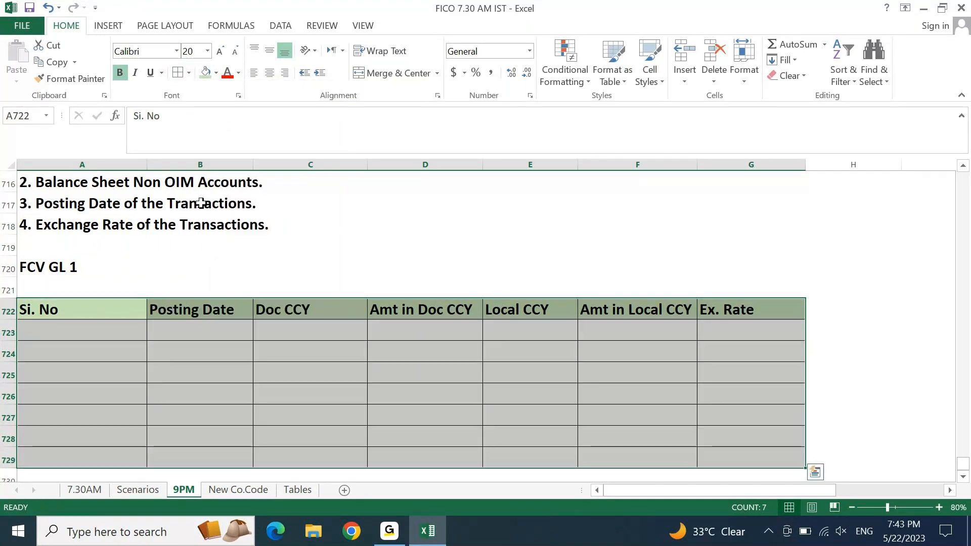
- Enter 1 in A723 and autofit column A to the "Si. No" header
key("Down")
type("1")
key("Up")
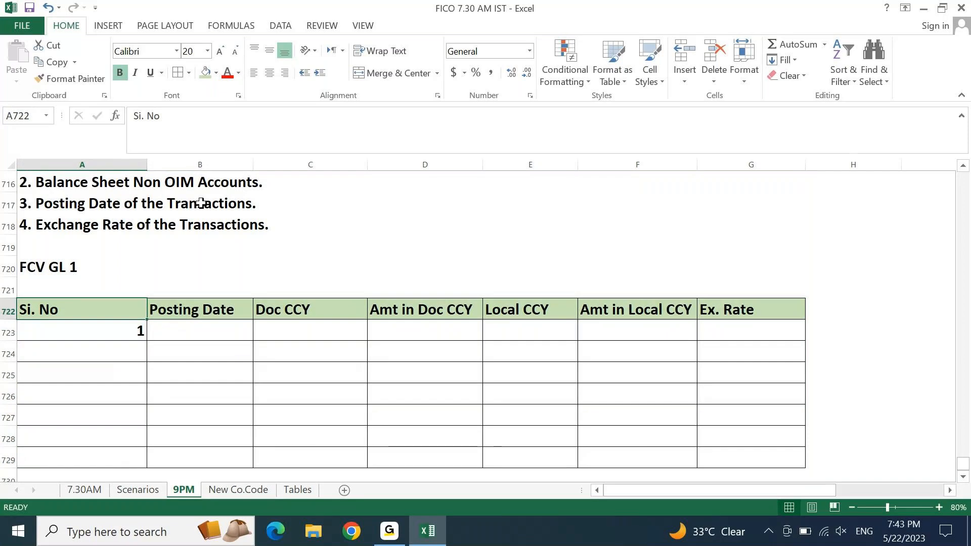
key("alt+o")
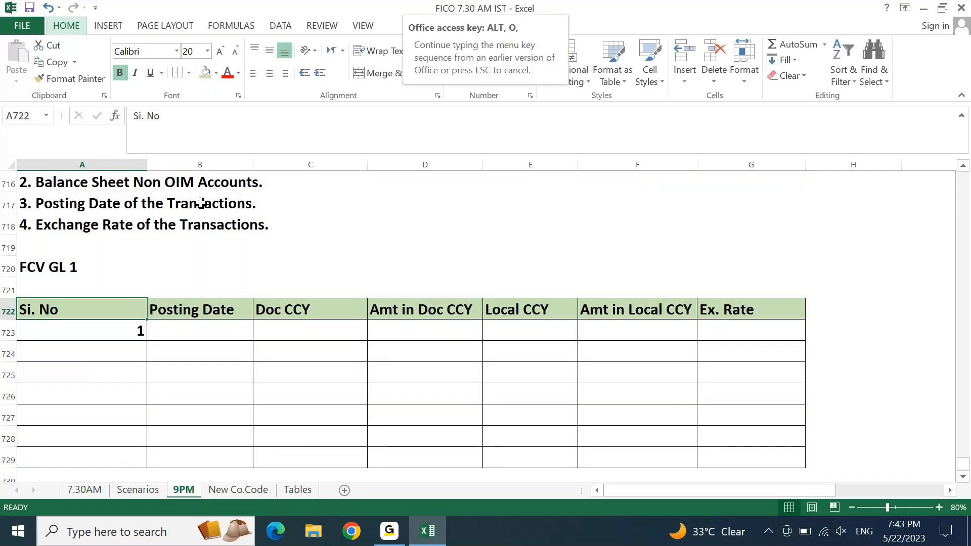
key("c")
key("a")
key("Right")
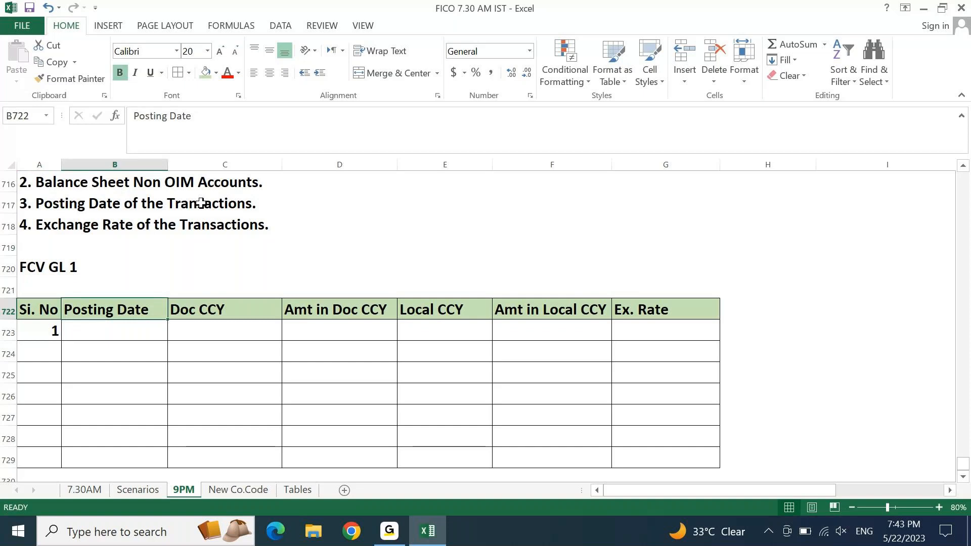
- Fill the serial numbers from A723 down to A728 as a series from 1 to 6
key("Down")
key("Left")
key("shift+Down")
key("shift+Down")
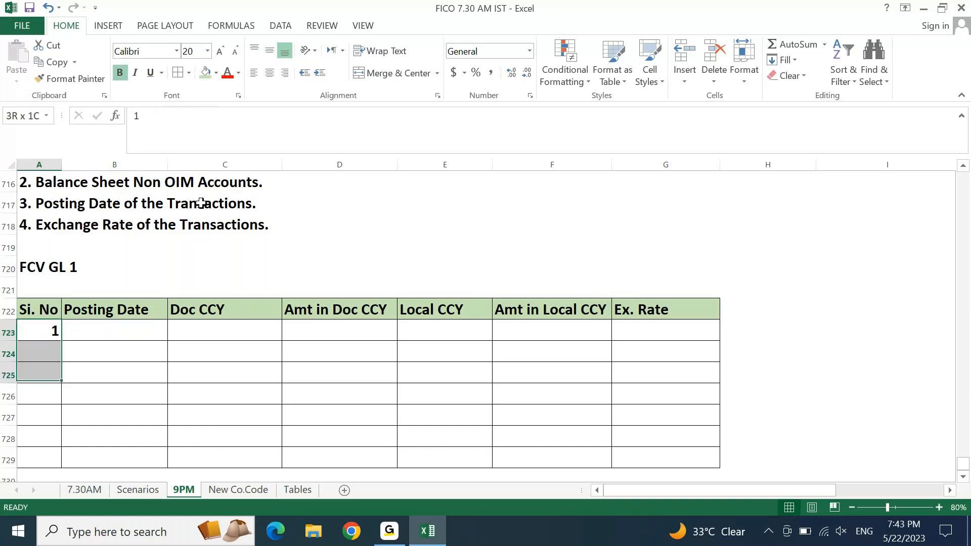
key("shift+Down")
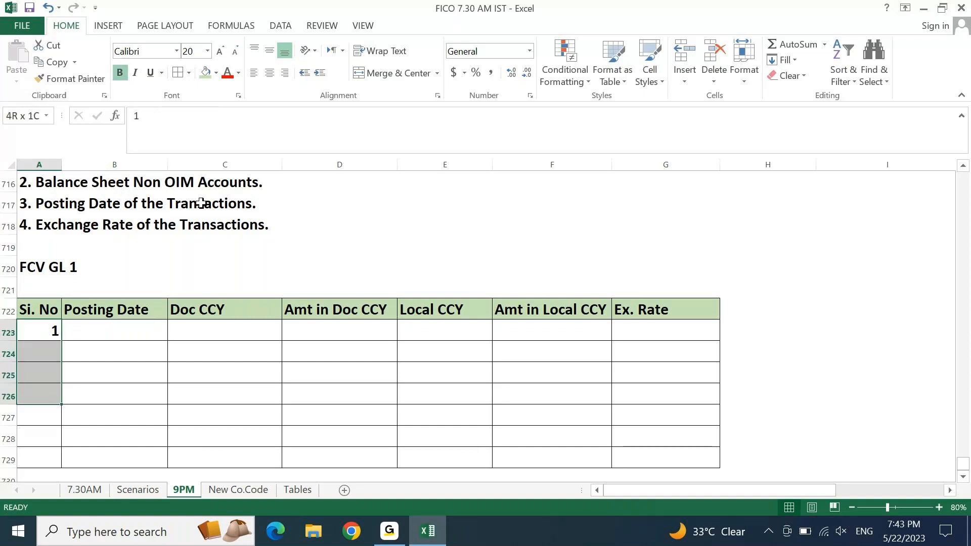
left_click(43, 327)
left_click_drag(61, 340, 48, 436)
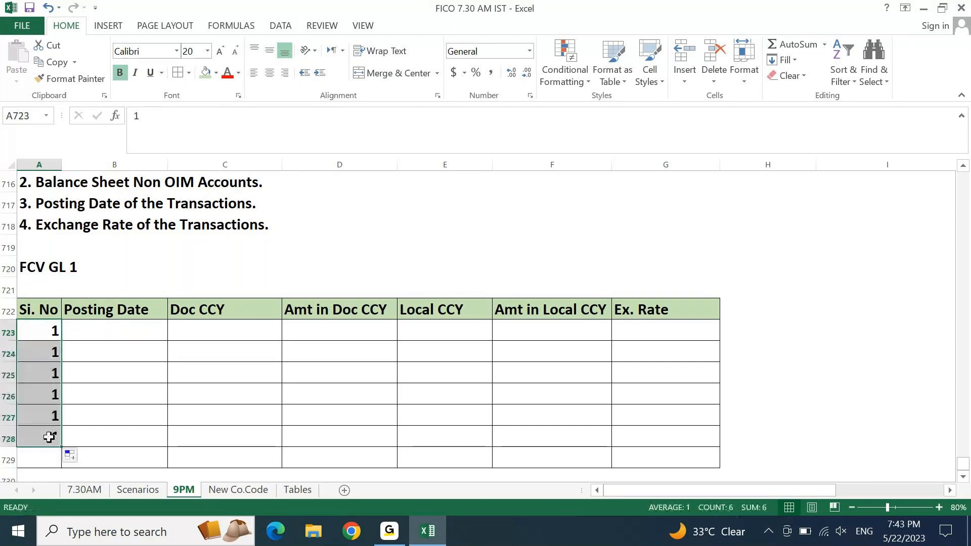
left_click(75, 460)
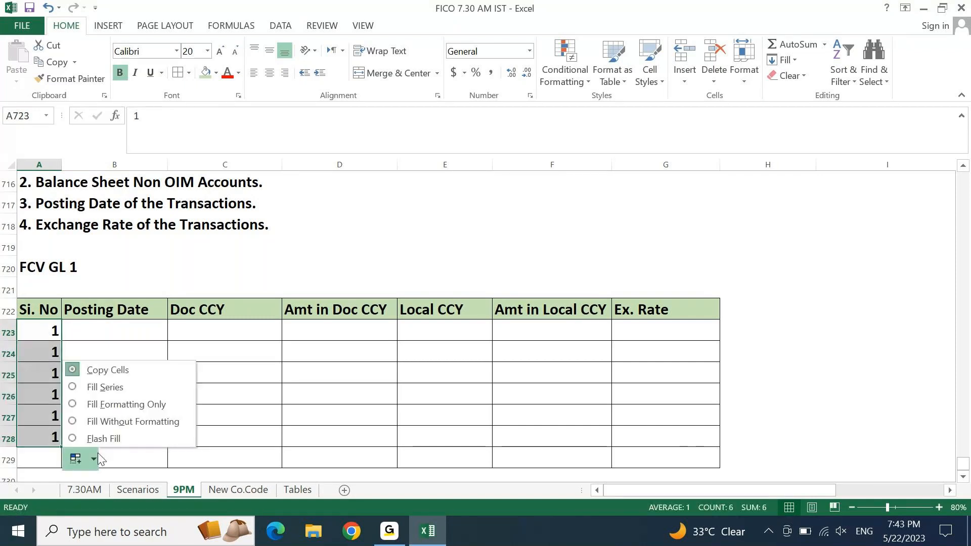
left_click(120, 388)
key("Up")
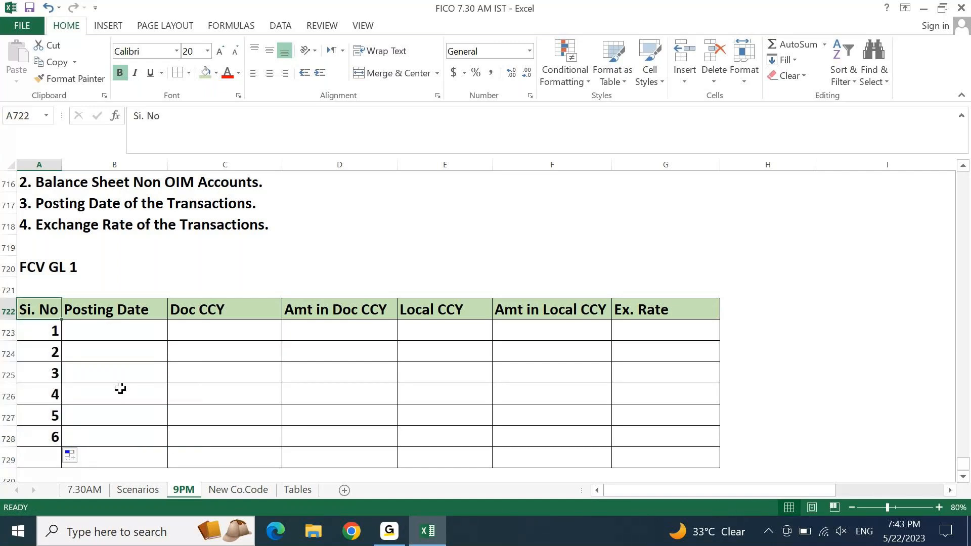
- Enter the posting date 5/1/2023 in B723 by inserting today's date and changing its day to 1
key("Right")
key("Up")
key("Down")
key("Down")
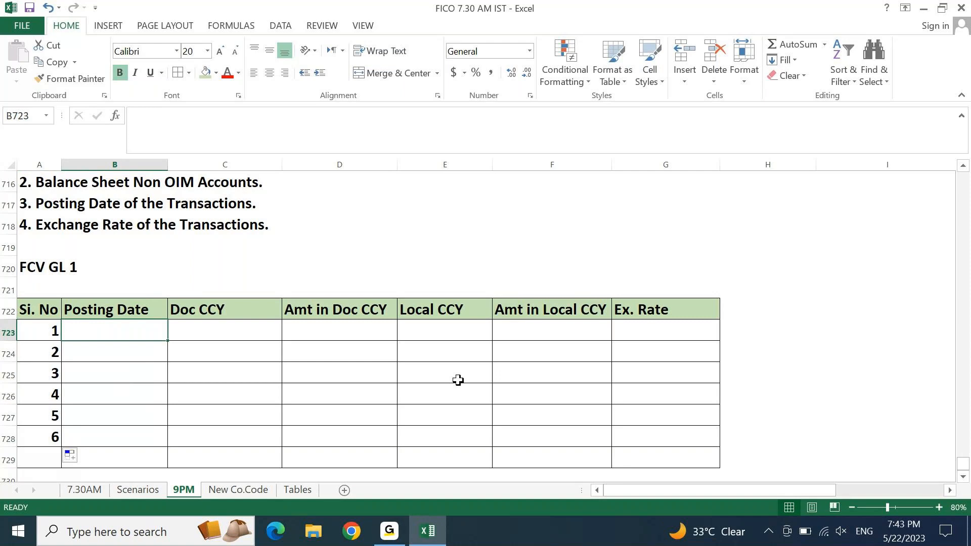
type("01")
key("Escape")
key("ctrl+semicolon")
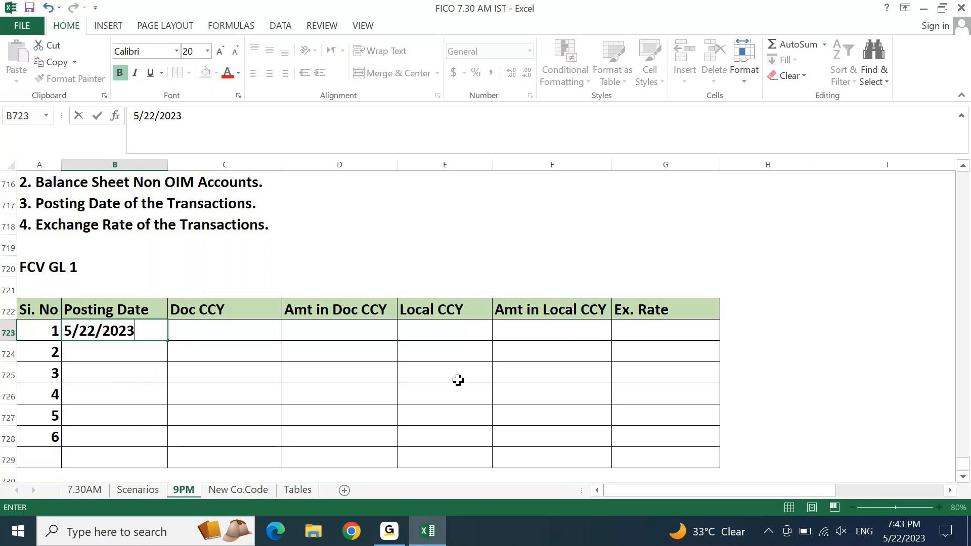
key("ctrl+Return")
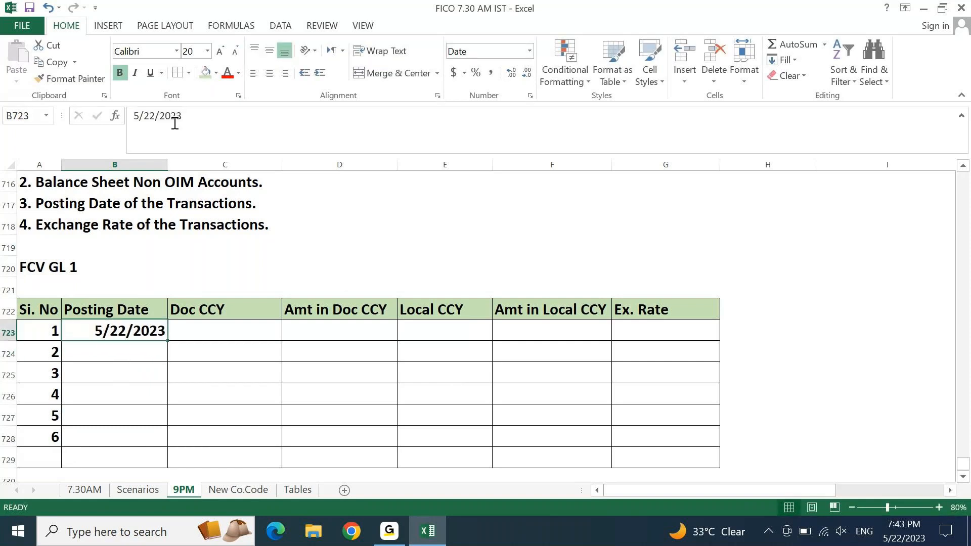
left_click(156, 117)
key("shift+Left")
key("shift+Left")
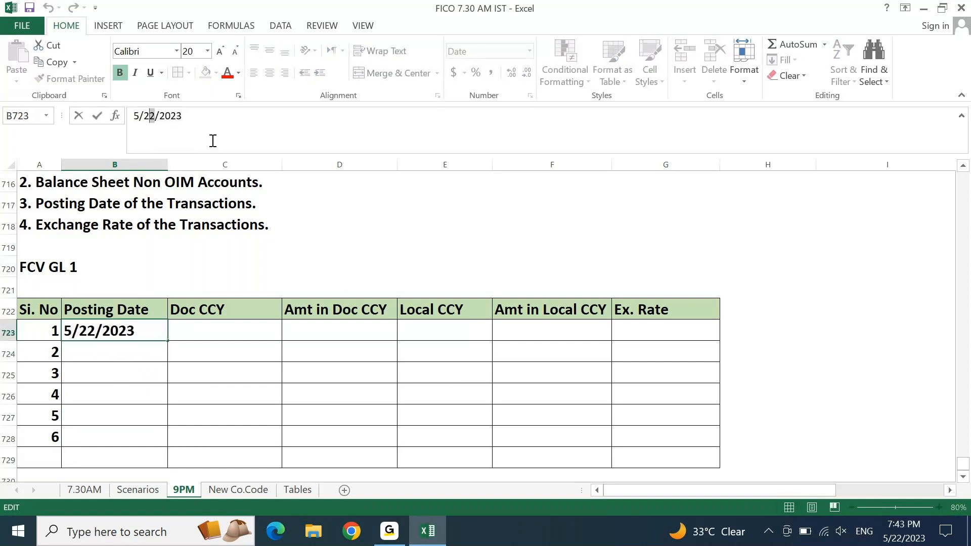
type("1")
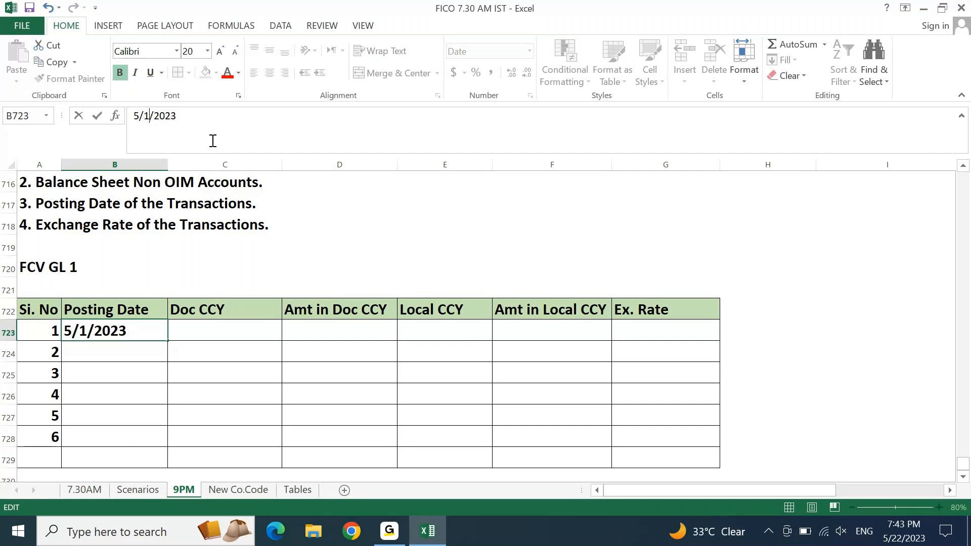
key("Return")
- Copy the date above into B724 and change it to 5/5/2023
key("ctrl+d")
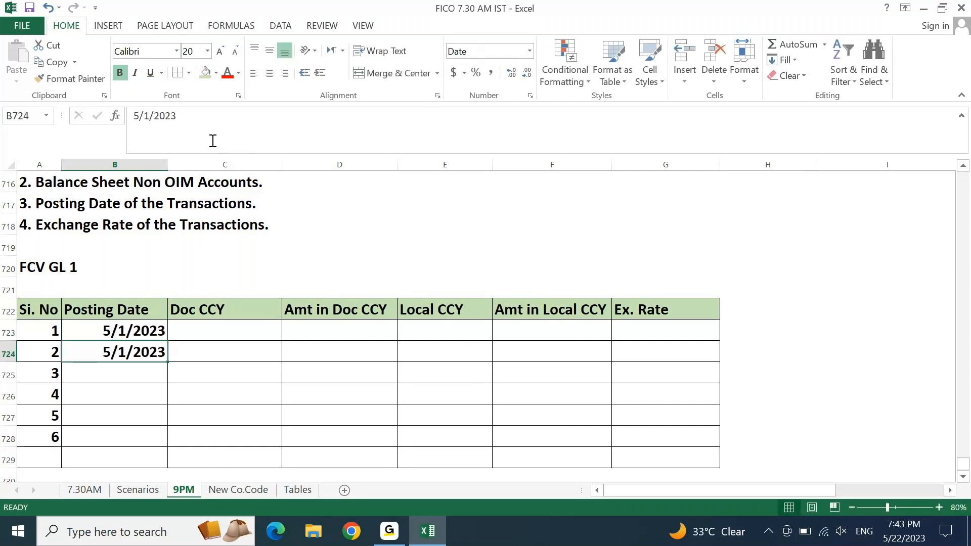
left_click(213, 141)
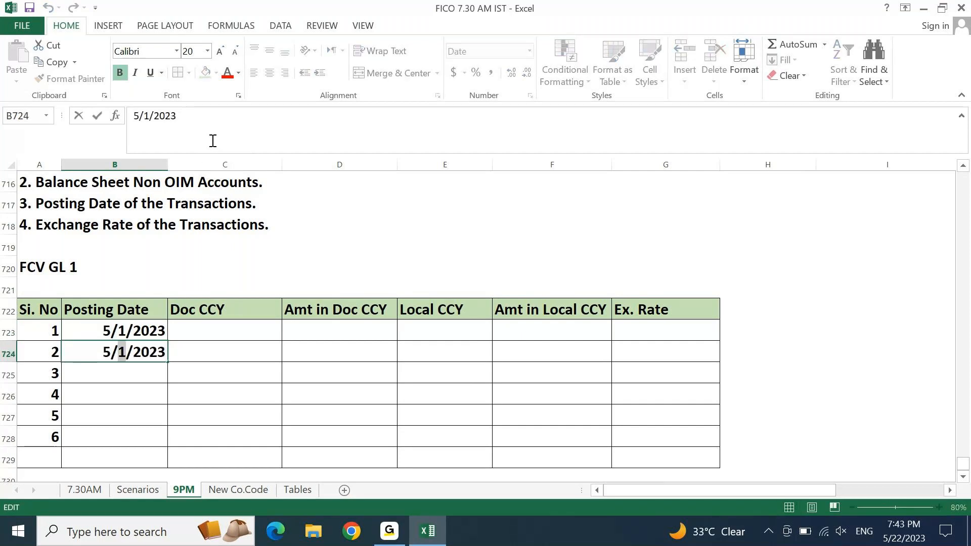
type("5")
key("Return")
- Copy the date above into B725 and change it to 5/9/2023
key("ctrl+d")
left_click(213, 140)
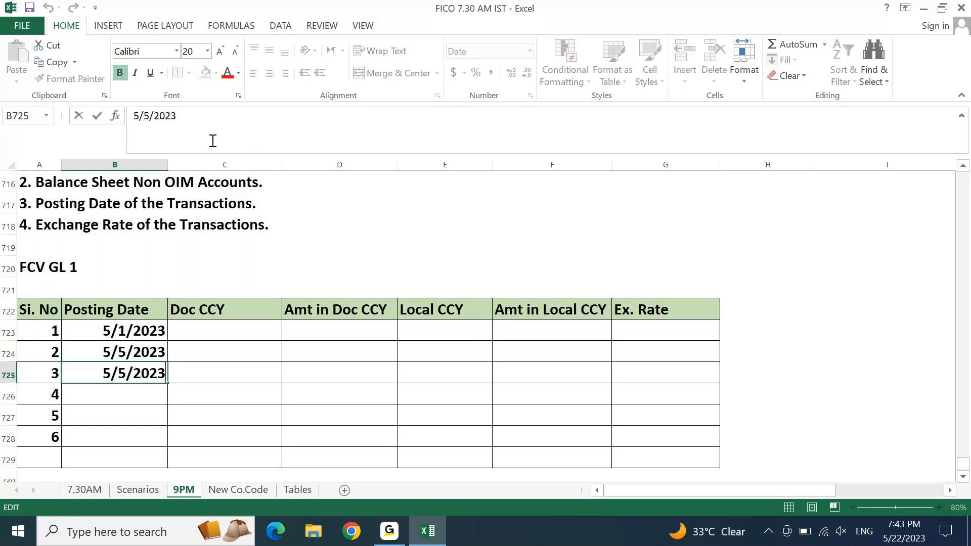
key("Left")
key("Left")
key("Left")
key("Left")
key("Left")
key("shift+Left")
type("9")
key("Return")
- Copy the date above into B726 and change it to 5/13/2023
key("ctrl+d")
left_click(213, 141)
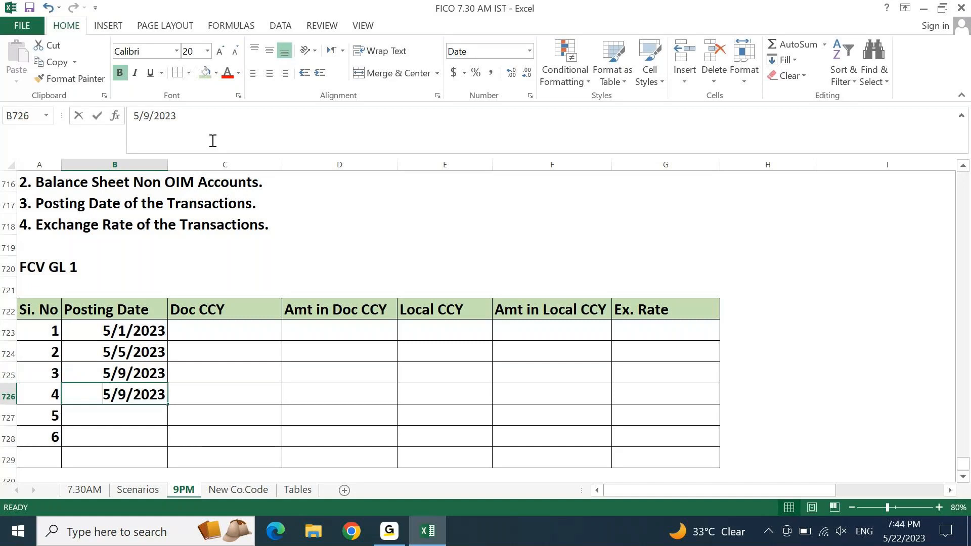
key("Left")
key("Left")
key("Left")
key("Left")
key("Left")
key("shift+Left")
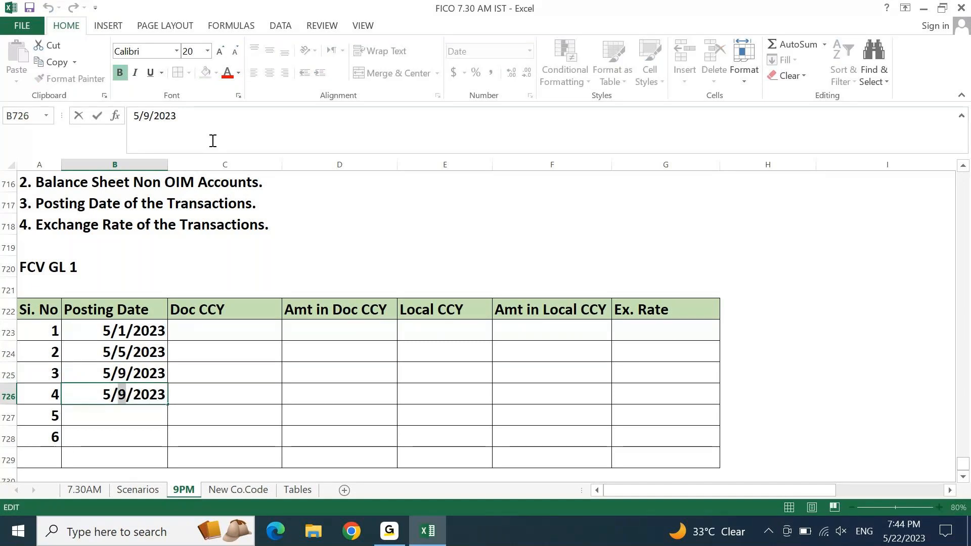
type("13")
key("Return")
- Copy the date above into B727 and change it to 5/18/2023
key("ctrl+d")
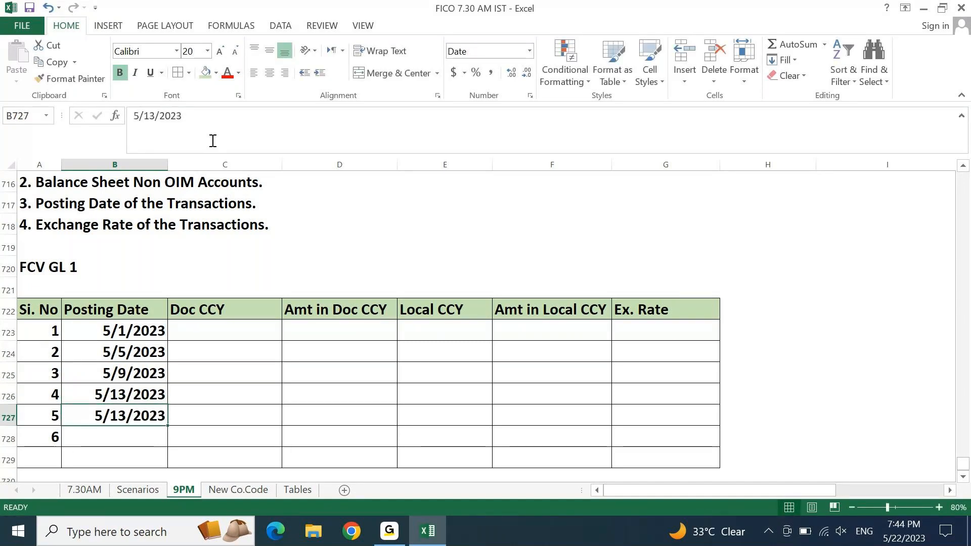
key("F2")
key("Left")
key("Left")
key("Left")
key("Left")
key("Left")
key("shift+Left")
key("shift+Left")
type("18")
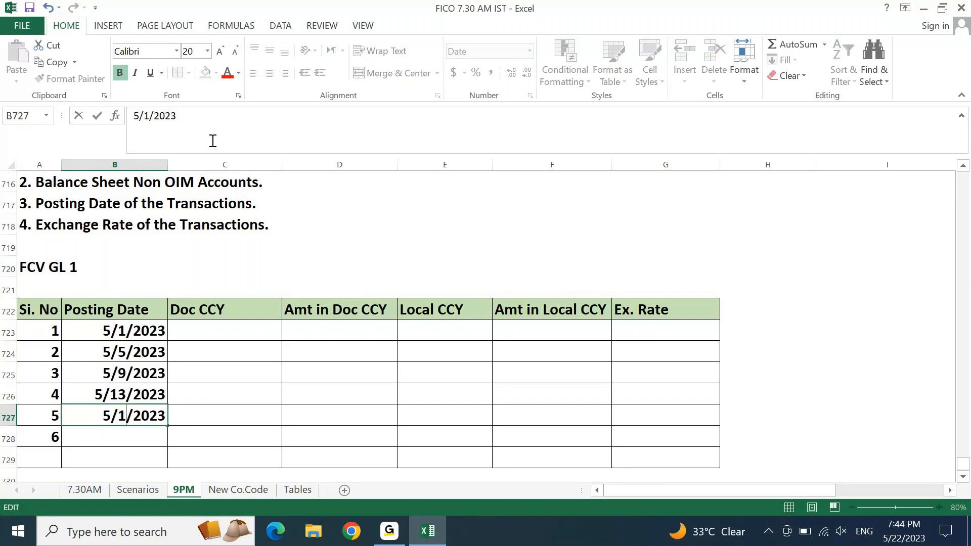
key("Return")
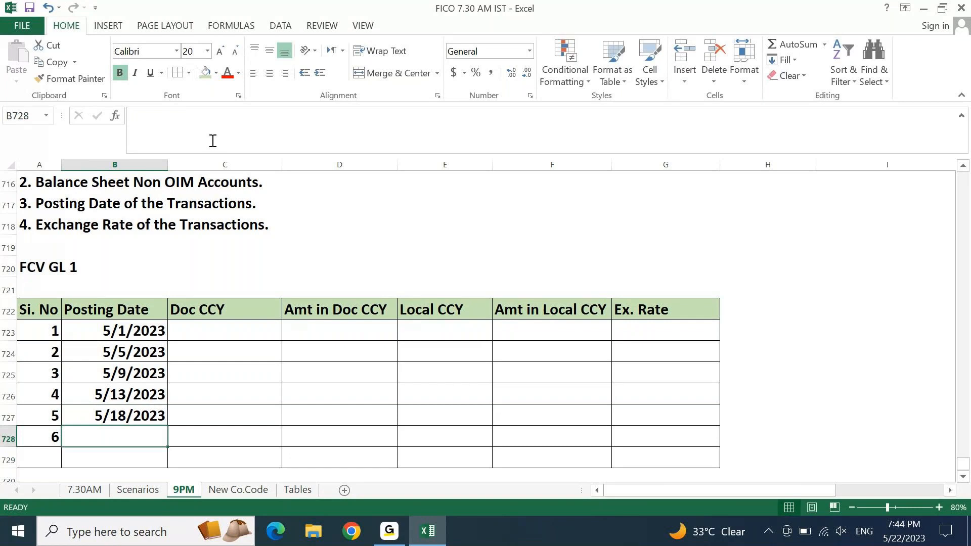
- Copy the date above into B728 and change it to 5/21/2023
key("ctrl+apostrophe")
key("Left")
key("Left")
key("Left")
key("Left")
key("Left")
key("shift+Left")
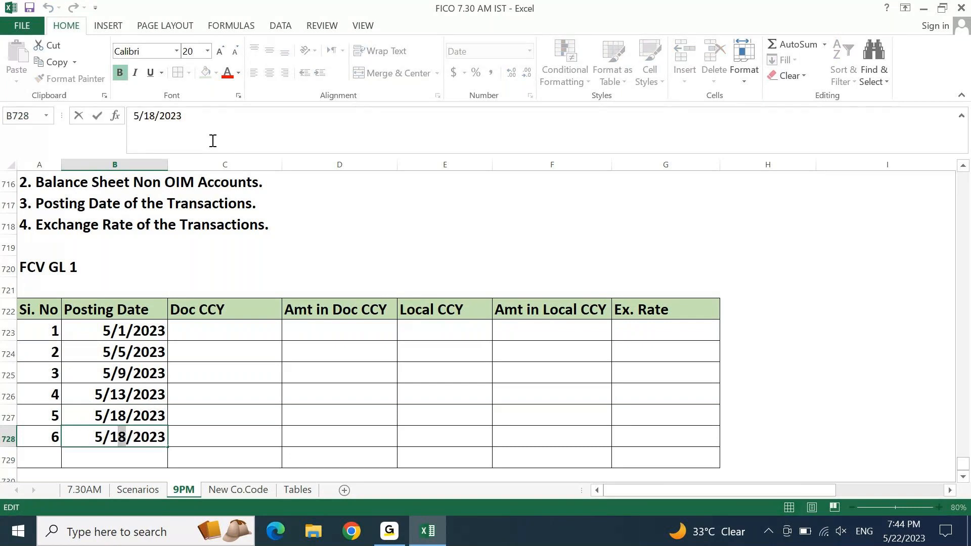
key("shift+Left")
type("21")
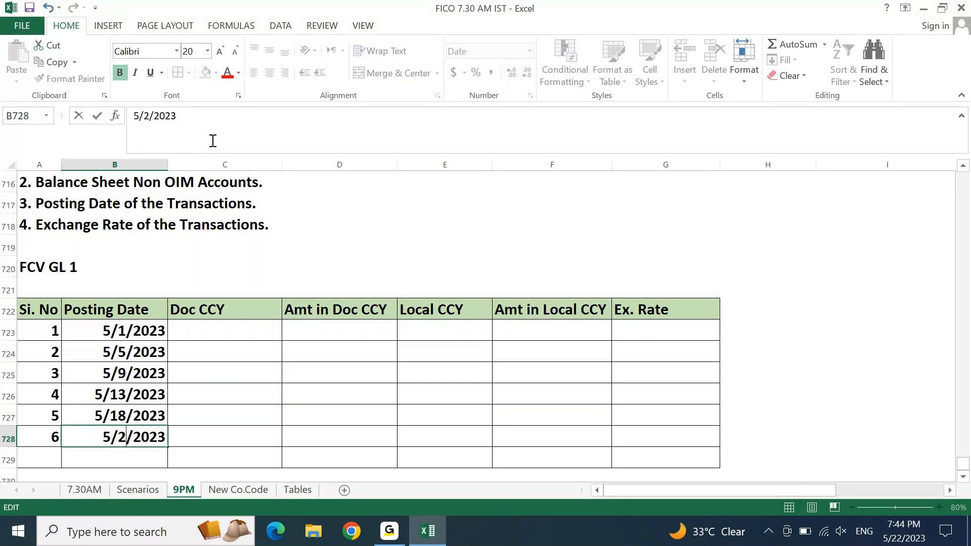
key("shift+Return")
key("Down")
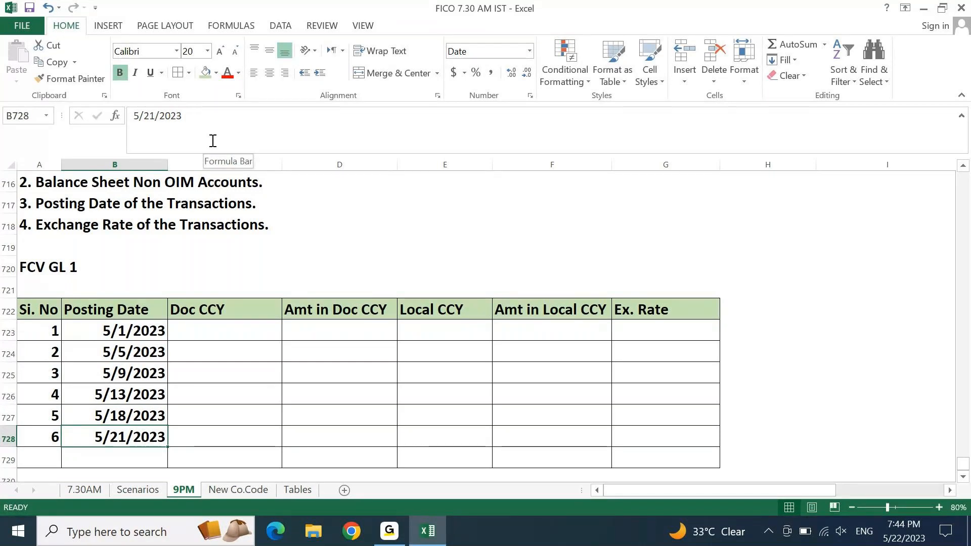
- Enter INR, AED and USD as the document currencies of the first three transactions in C723:C725
key("ctrl+Up")
key("Right")
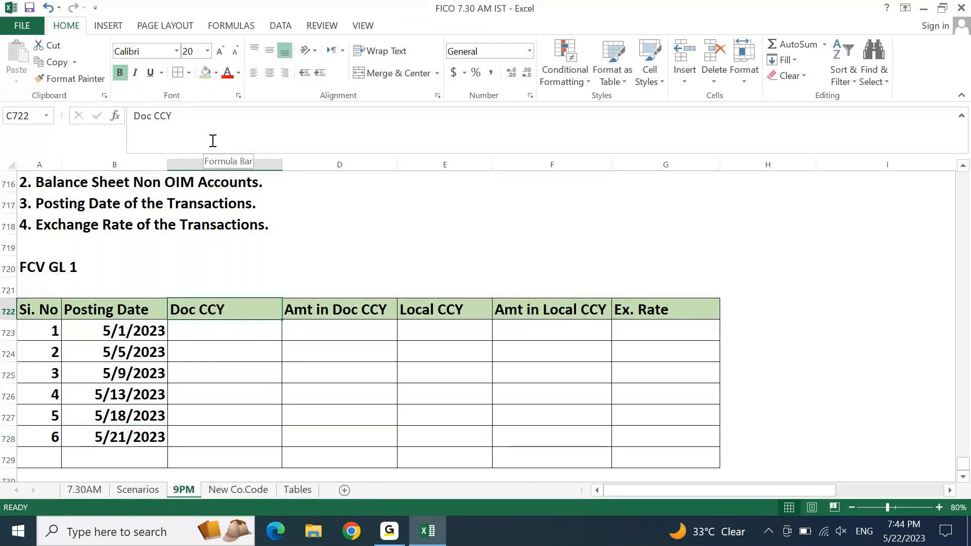
key("Down")
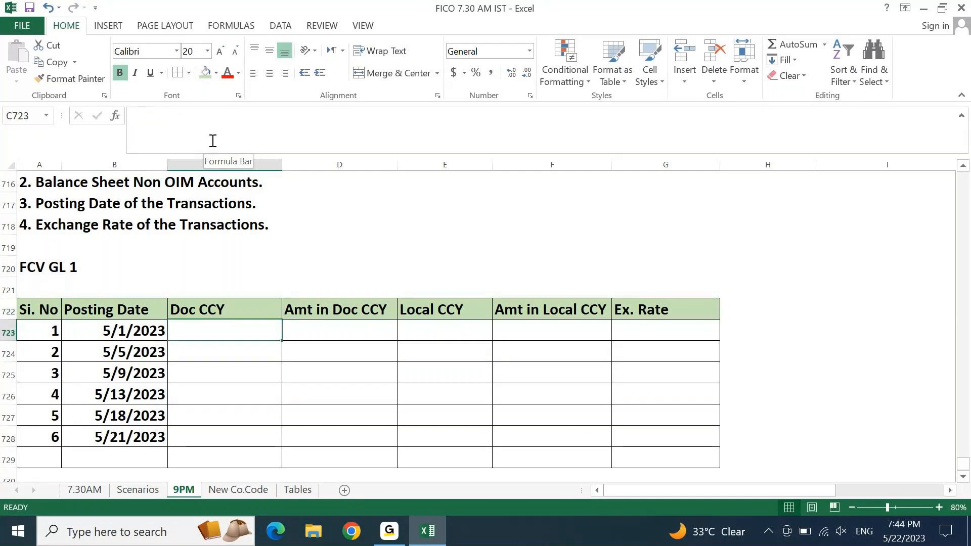
type("INR")
key("Return")
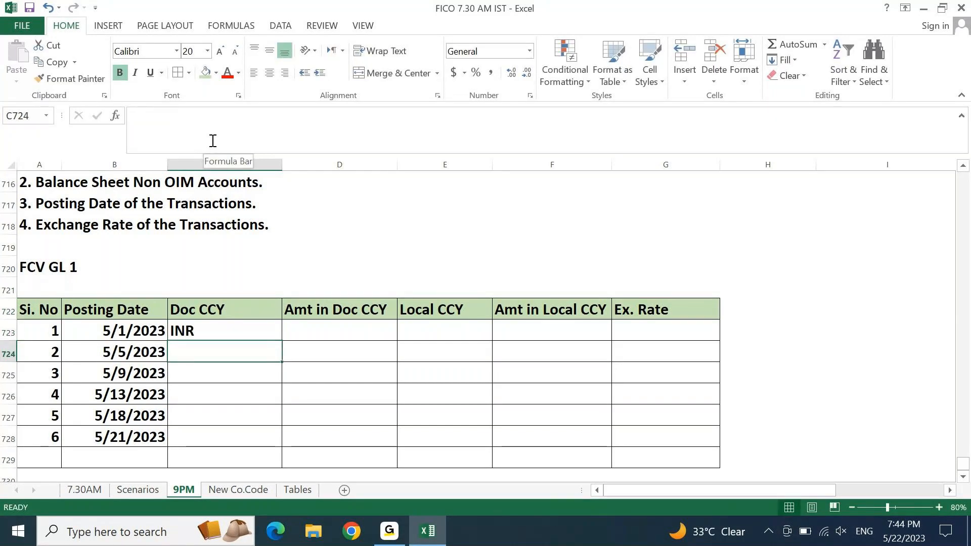
type("AED")
key("Return")
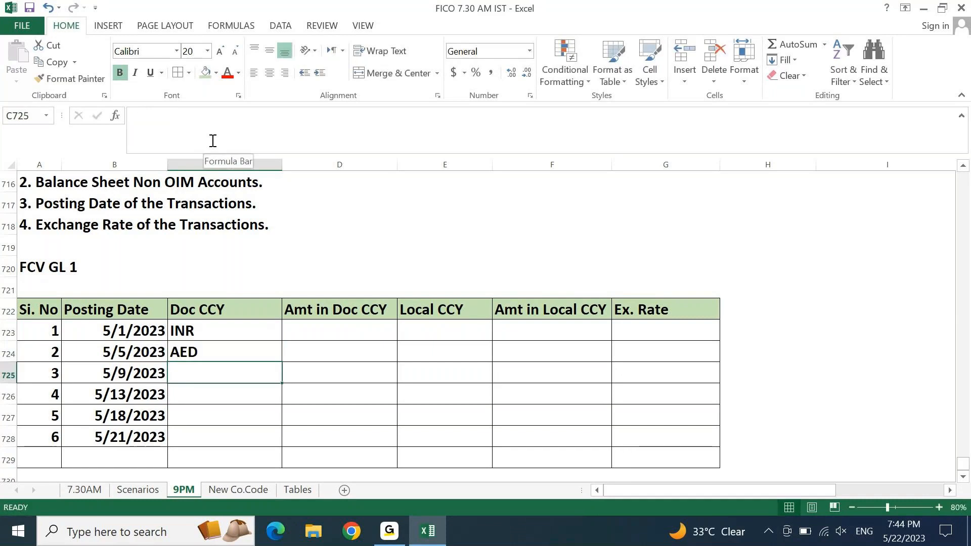
type("USD")
key("Return")
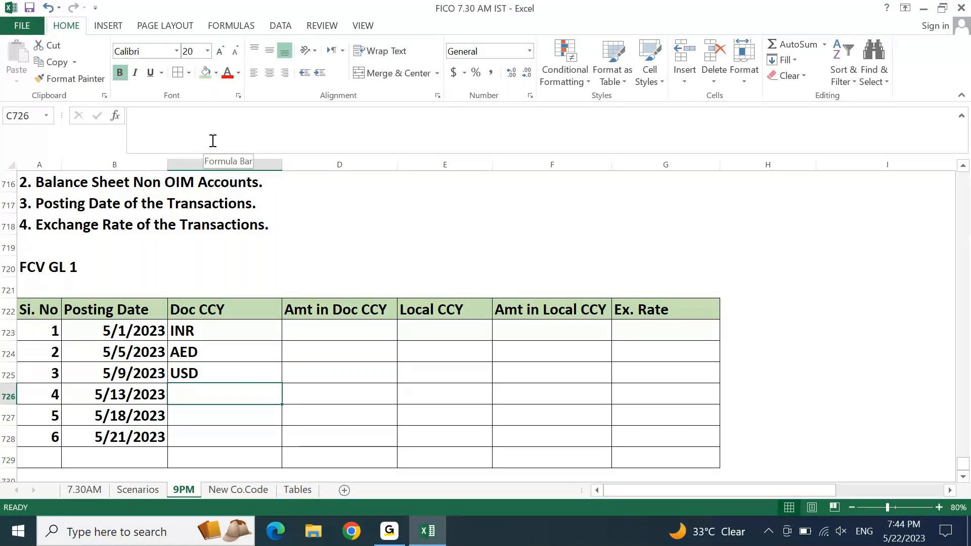
- Enter SGD, AUD and INR as the document currencies of transactions 4 to 6 in C726:C728
type("SGD")
key("Return")
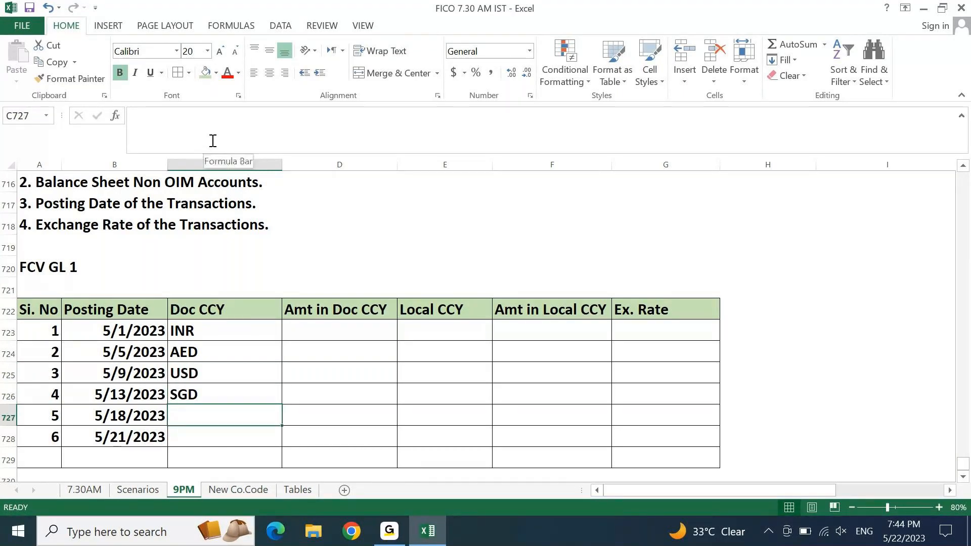
type("AUD")
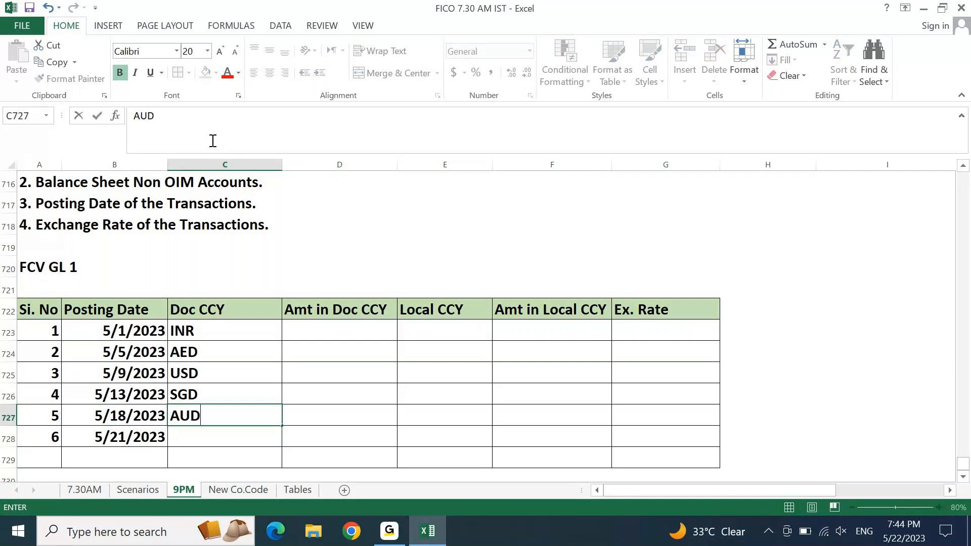
key("Return")
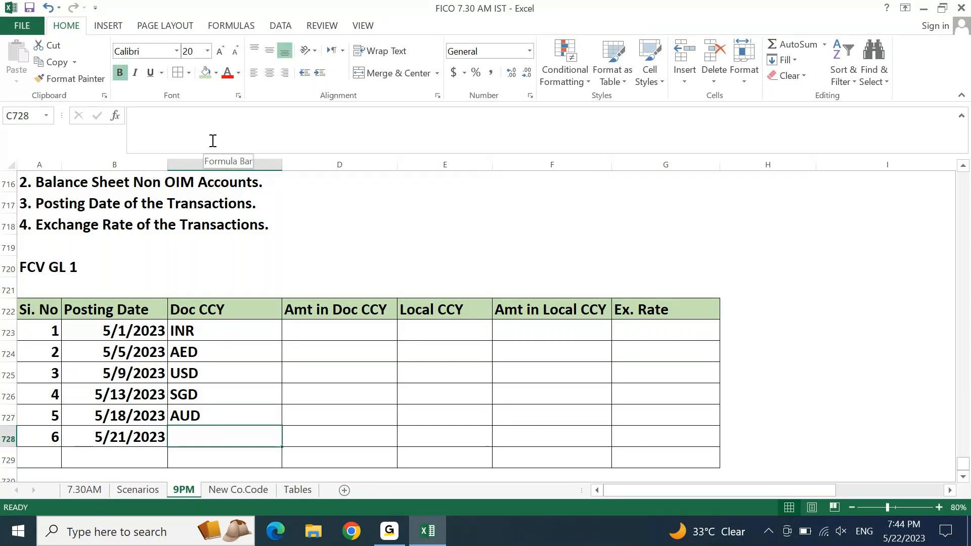
type("INR")
key("Return")
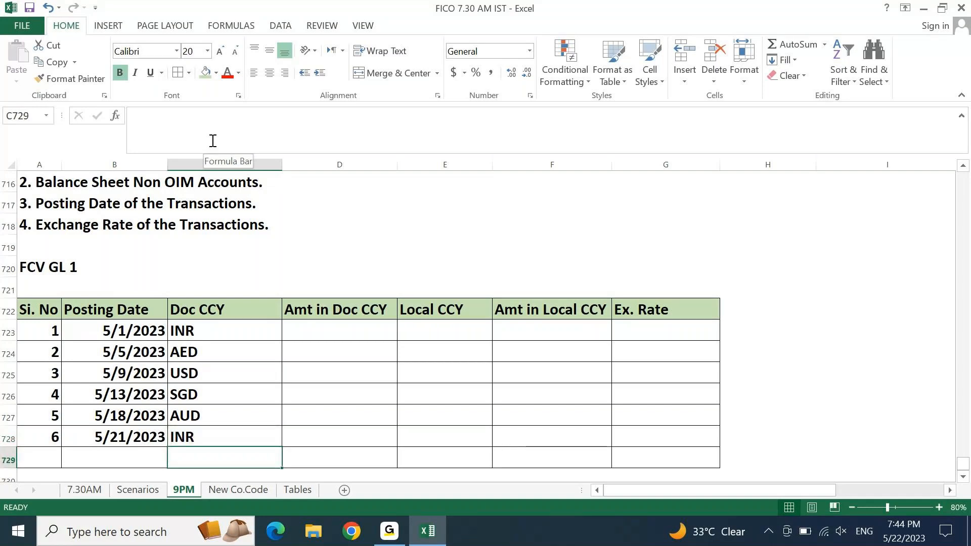
- Center the document currency codes in C723:C728 horizontally
key("ctrl+Up")
key("ctrl+Up")
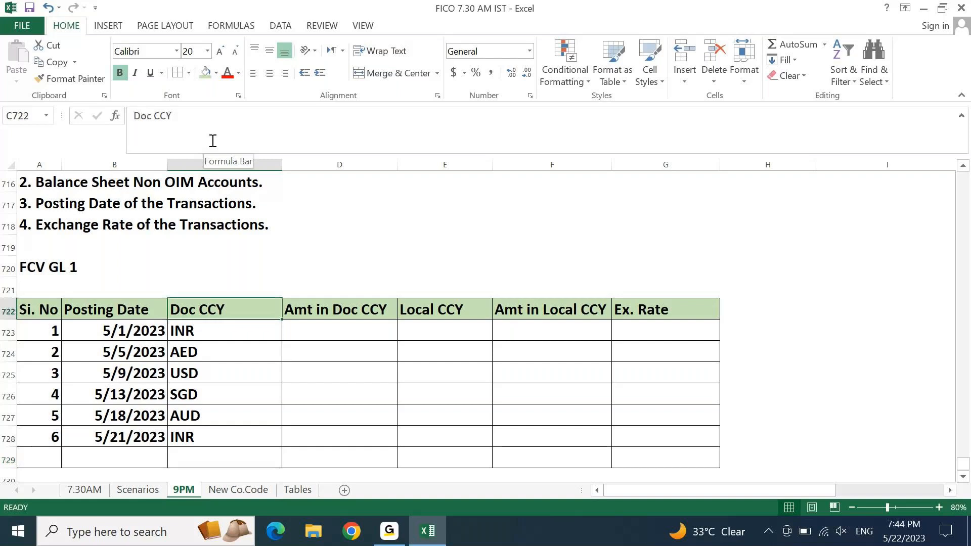
key("Down")
key("ctrl+shift+Down")
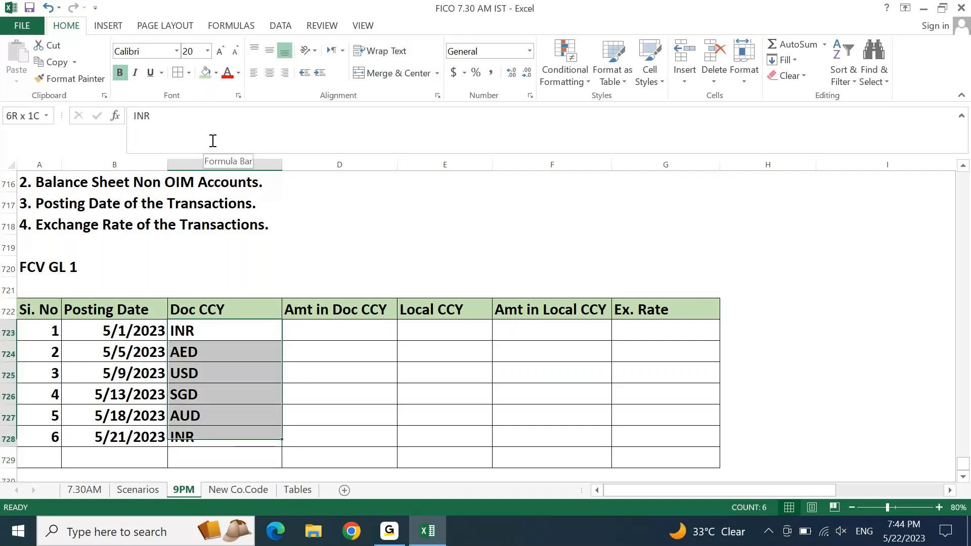
left_click(269, 72)
- Apply the comma number style to the Amt in Doc CCY cells D723:D728
key("Right")
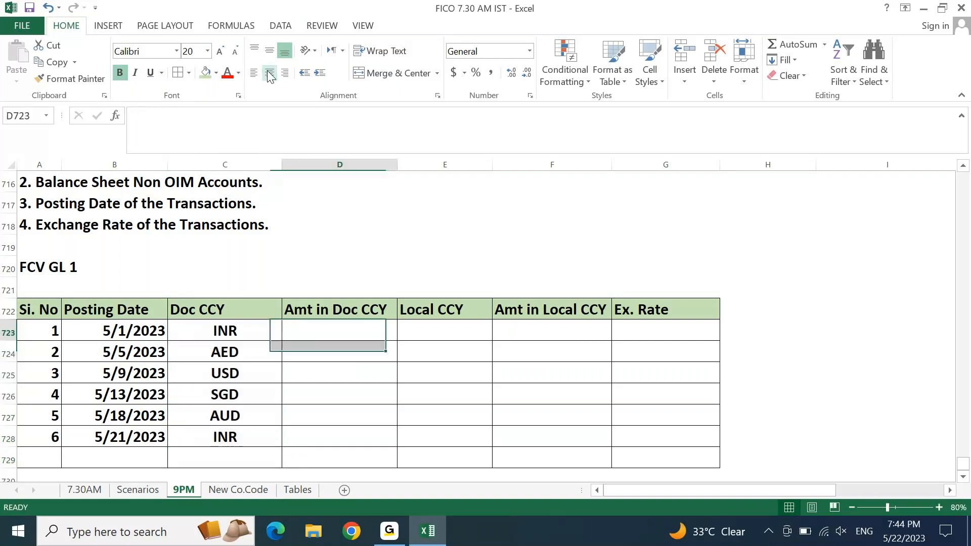
key("shift+Down")
key("shift+Down")
key("shift+Down")
key("shift+Down")
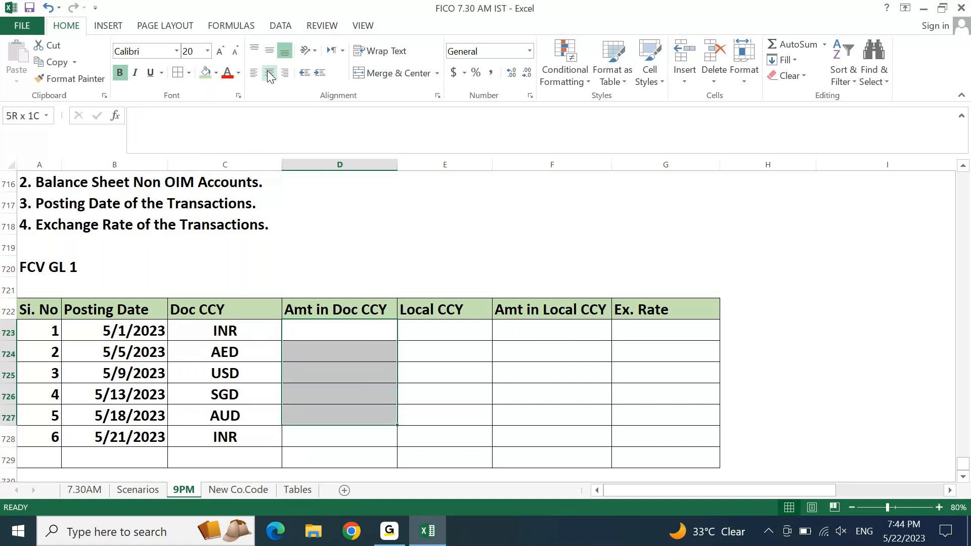
key("shift+Down")
left_click(489, 73)
- Apply the comma number style to the Amt in Local CCY cells F723:F728
key("Right")
key("Right")
key("shift+Down")
key("shift+Down")
key("shift+Down")
key("shift+Down")
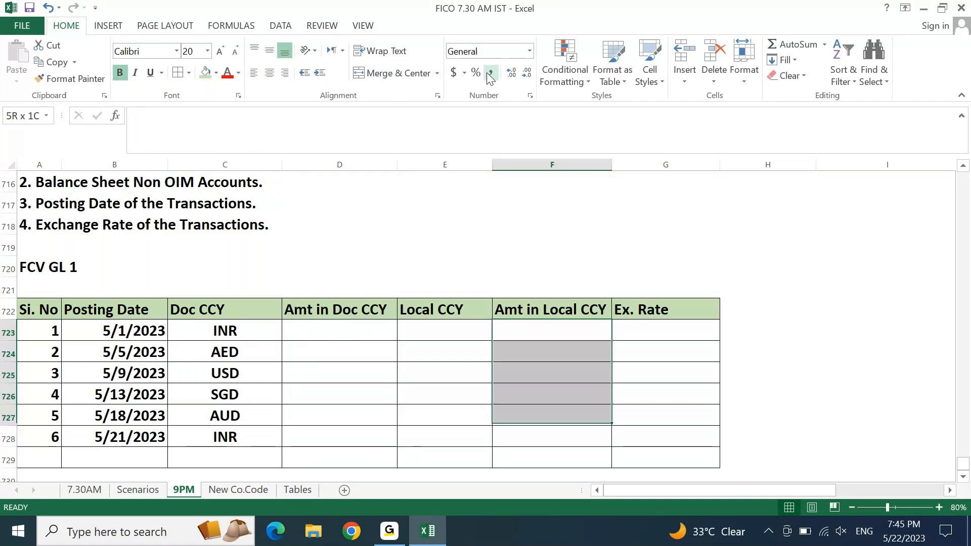
key("shift+Down")
left_click(489, 74)
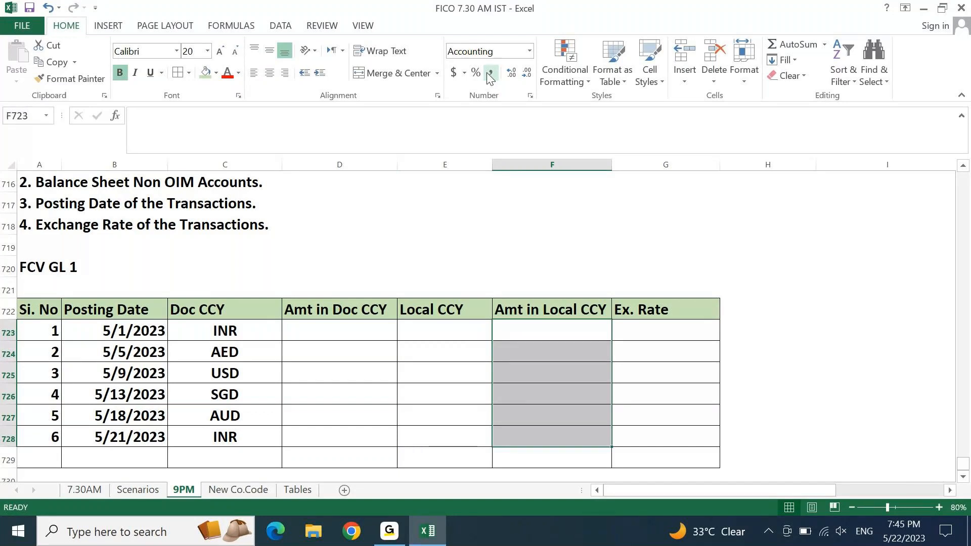
- Enter the document currency amounts 85000, 20000 and 17500 in D723:D725
left_click(344, 335)
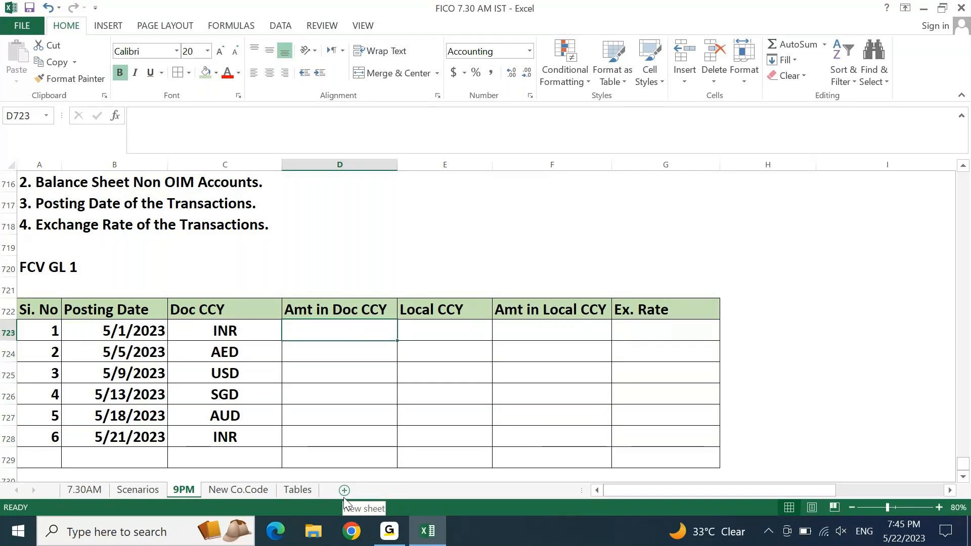
type("85000")
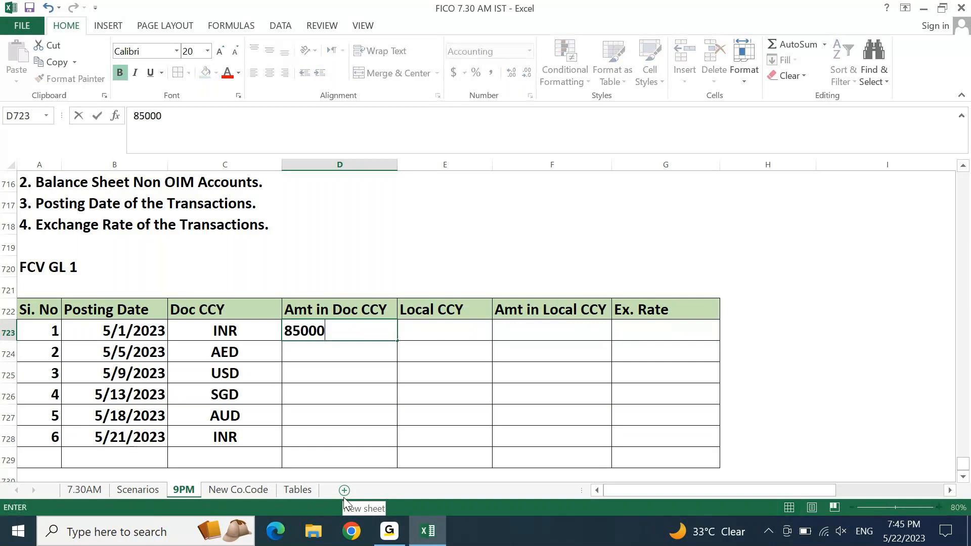
key("Return")
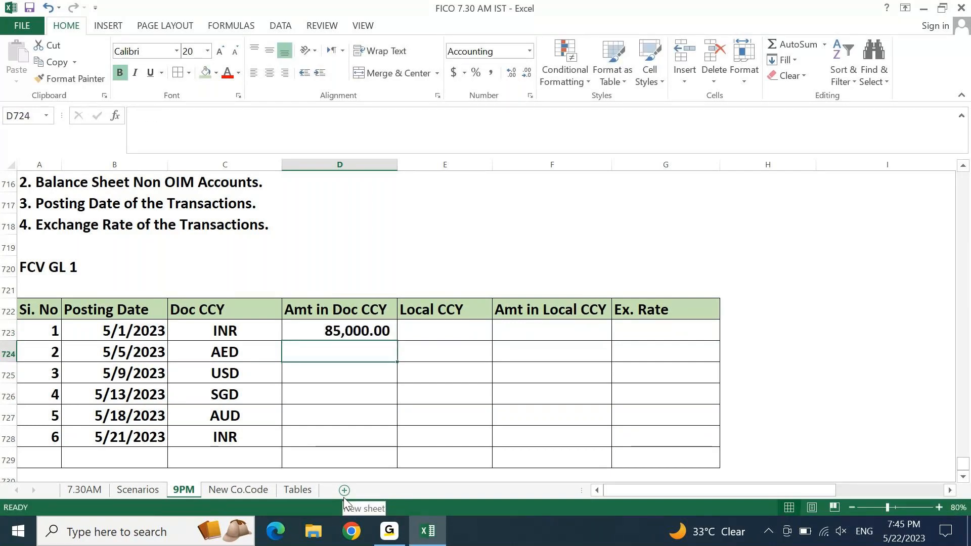
type("20000")
key("Return")
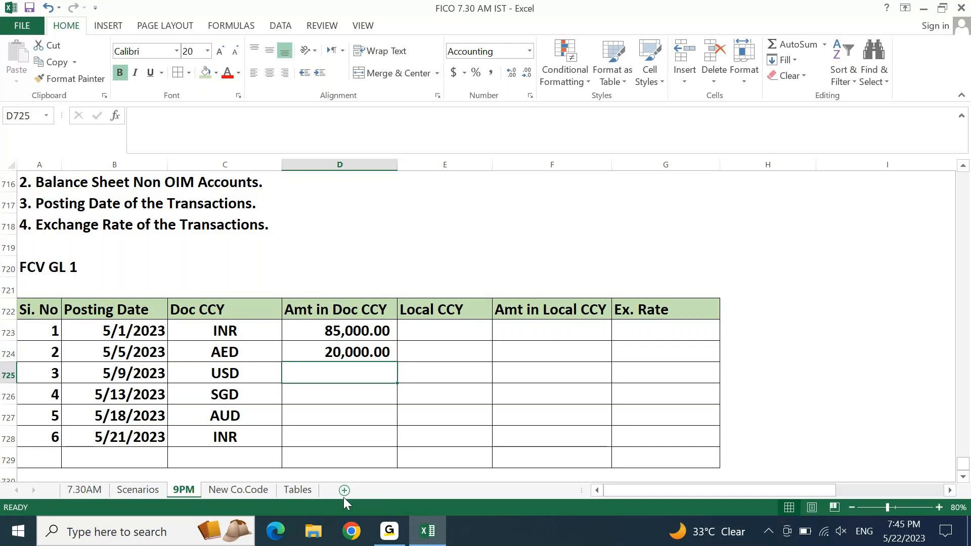
type("17500")
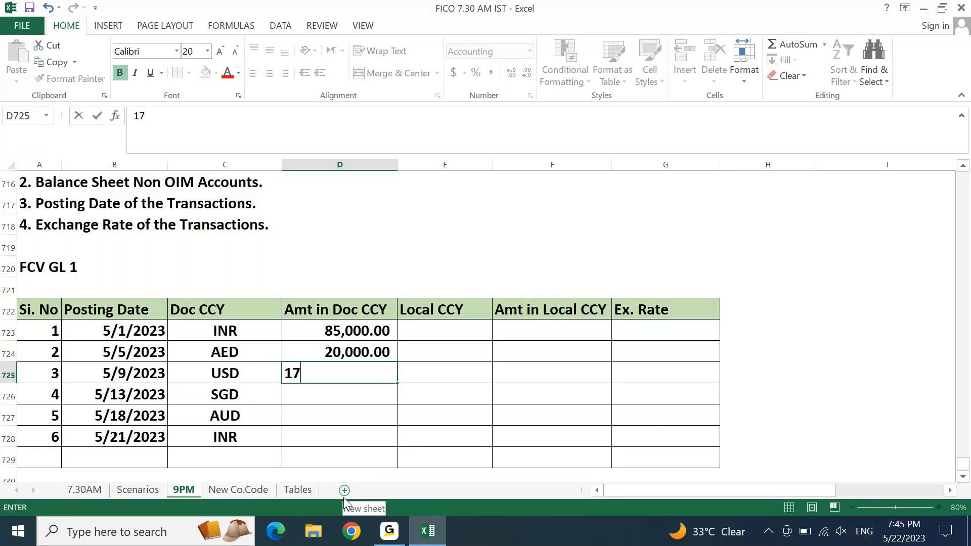
key("Return")
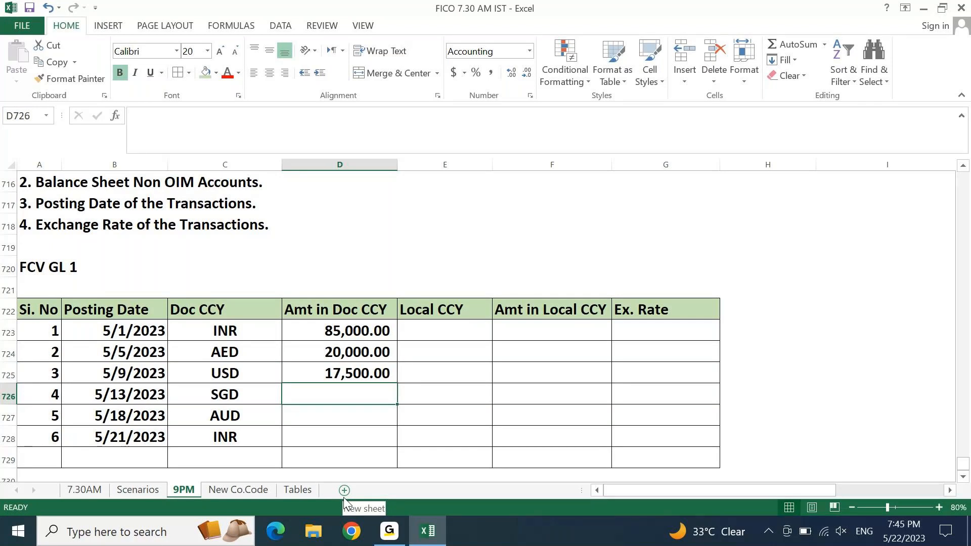
- Enter the document currency amounts 33000, 41500 and 128000 in D726:D728
type("33000")
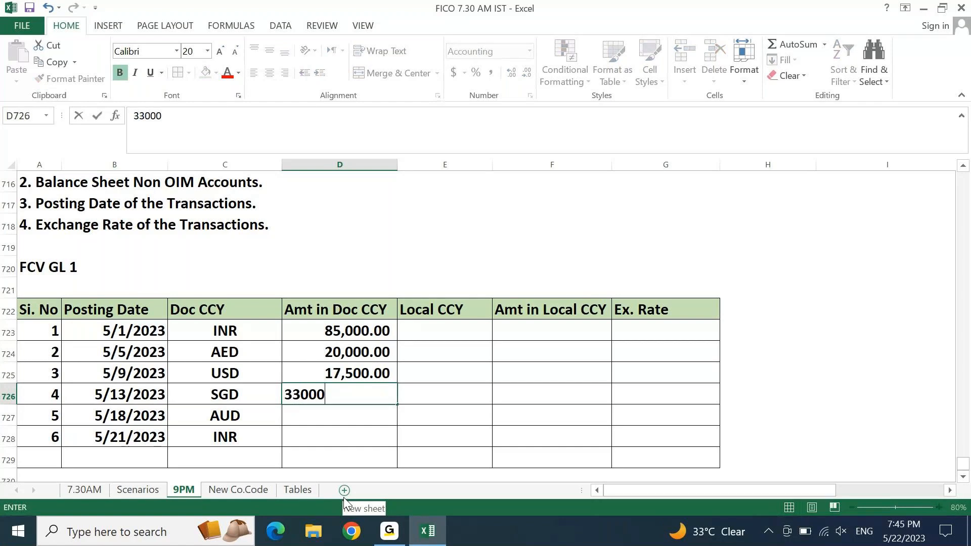
key("Return")
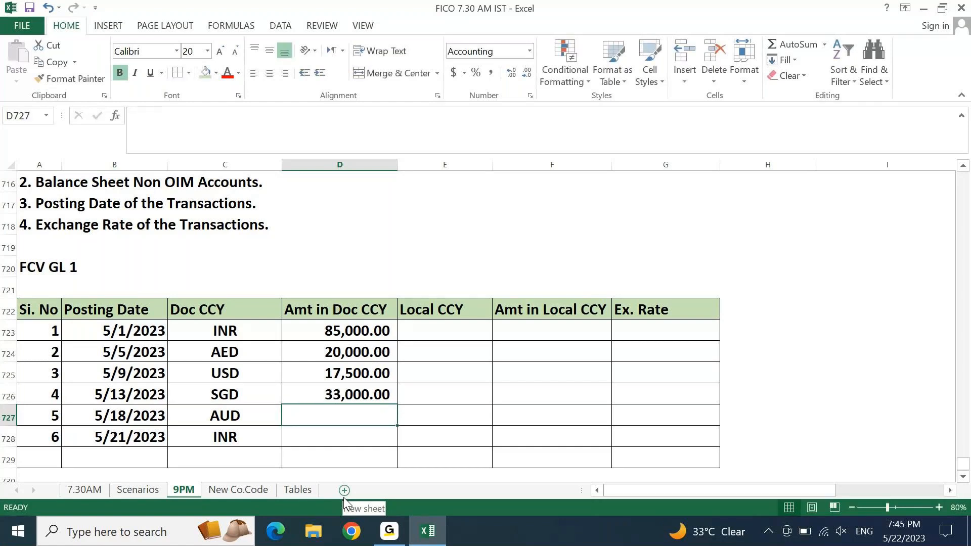
type("4")
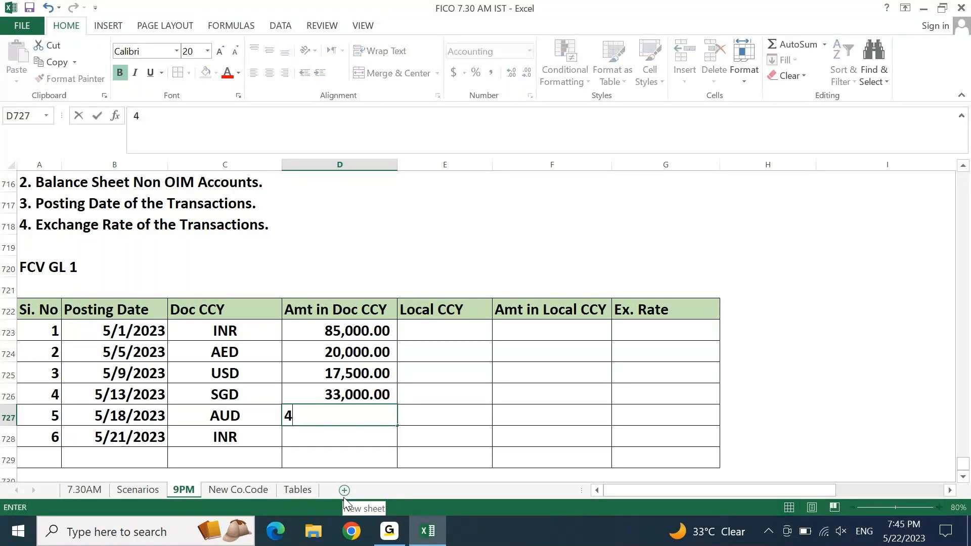
type("1500")
key("ctrl+Return")
key("Down")
type("1")
type("8")
key("BackSpace")
type("28,000")
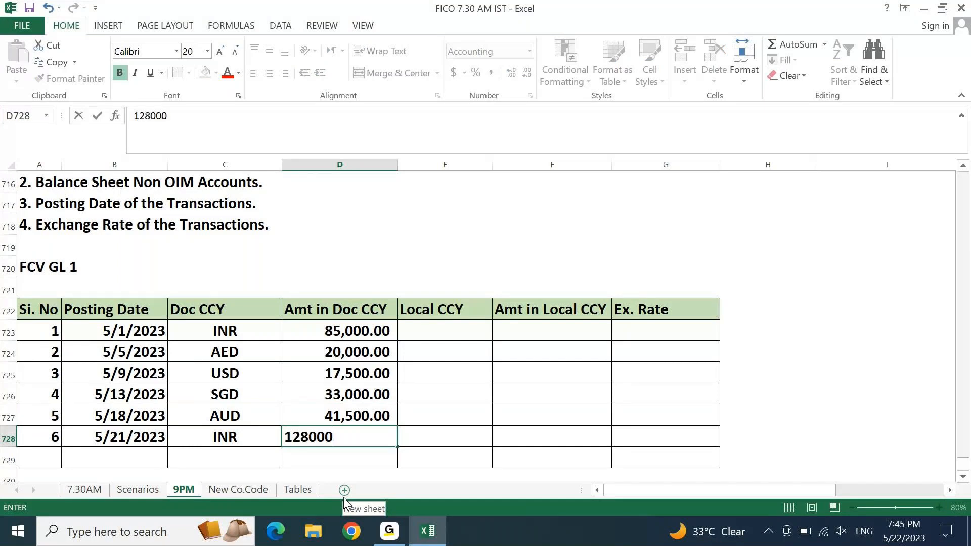
key("Return")
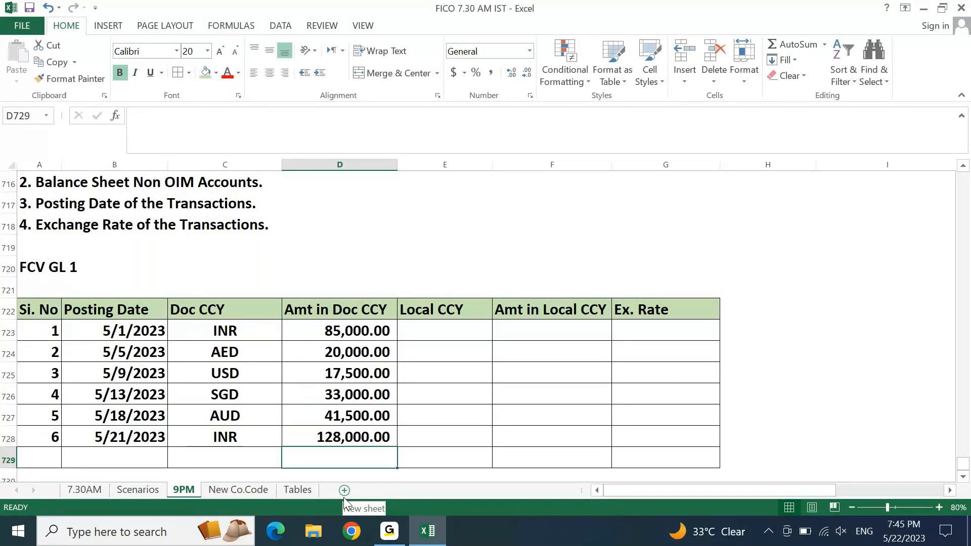
key("Left")
key("Left")
key("Left")
key("ctrl+Up")
key("ctrl+Up")
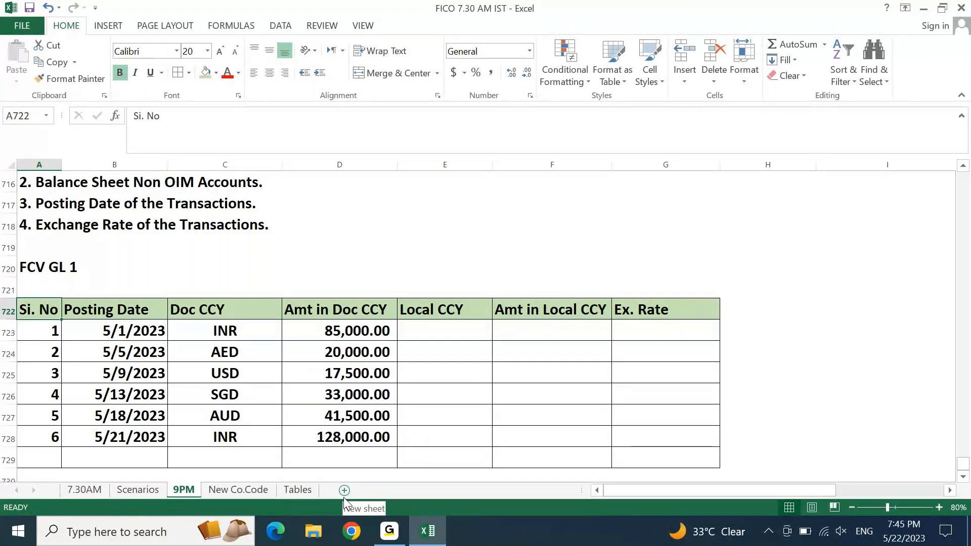
- Highlight the two INR document currency cells, C723 and C728, with a light gold fill
left_click(240, 306)
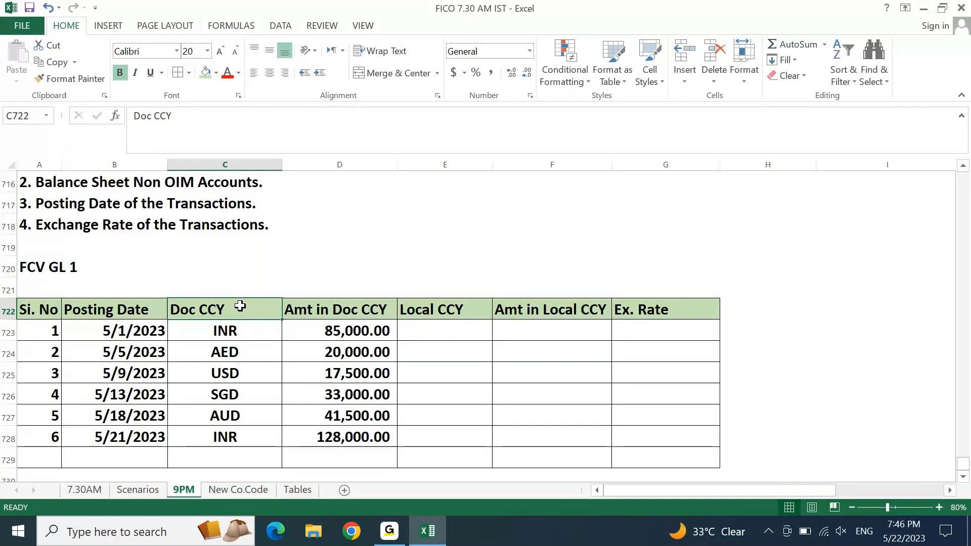
key("Down")
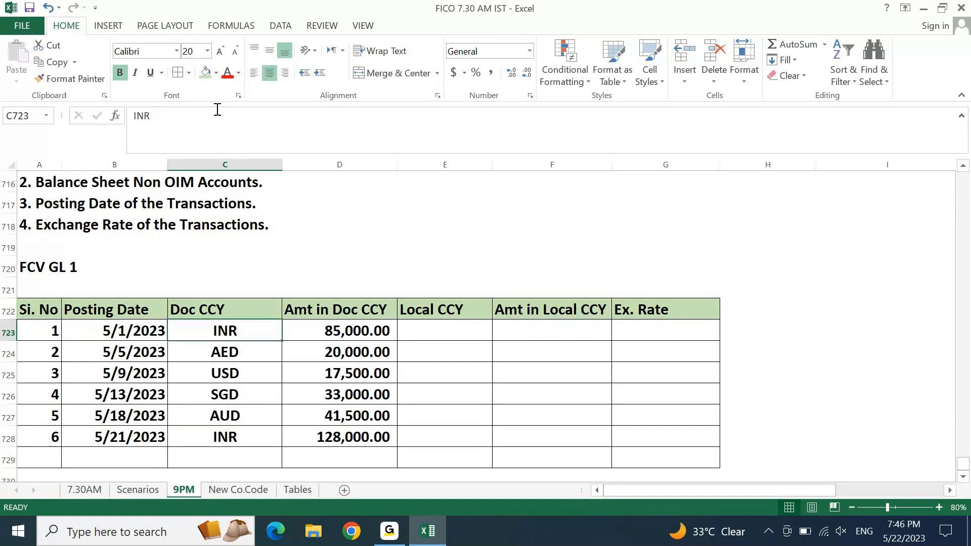
left_click(217, 73)
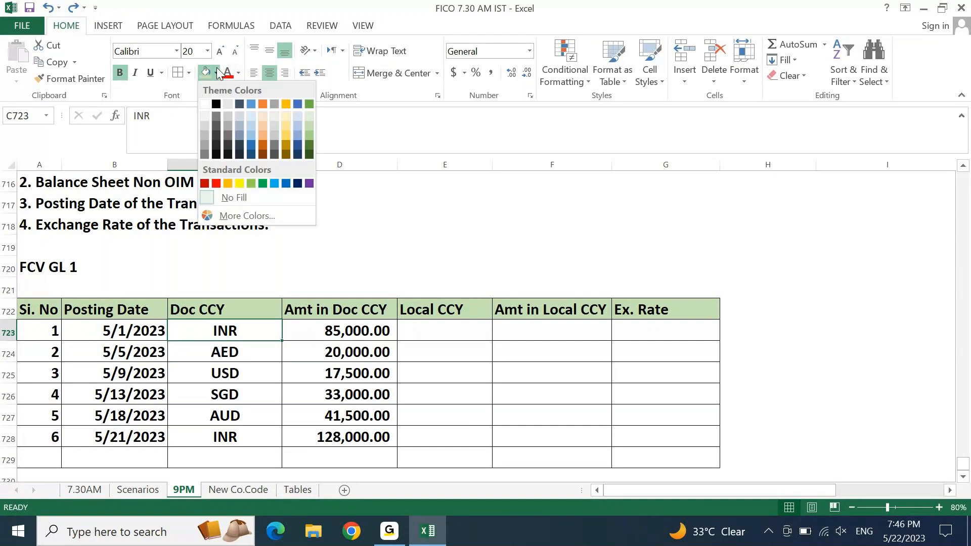
left_click(288, 127)
key("Down")
key("ctrl+Down")
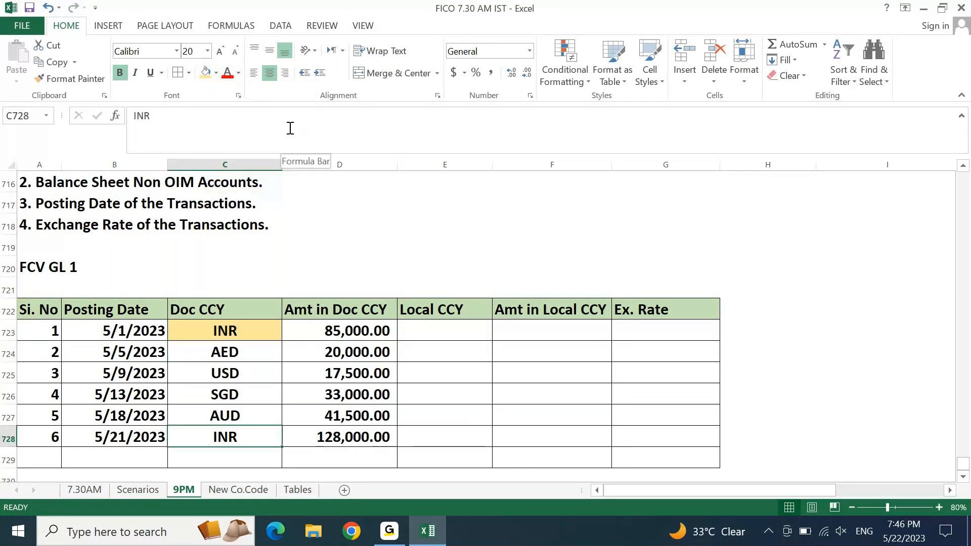
key("F4")
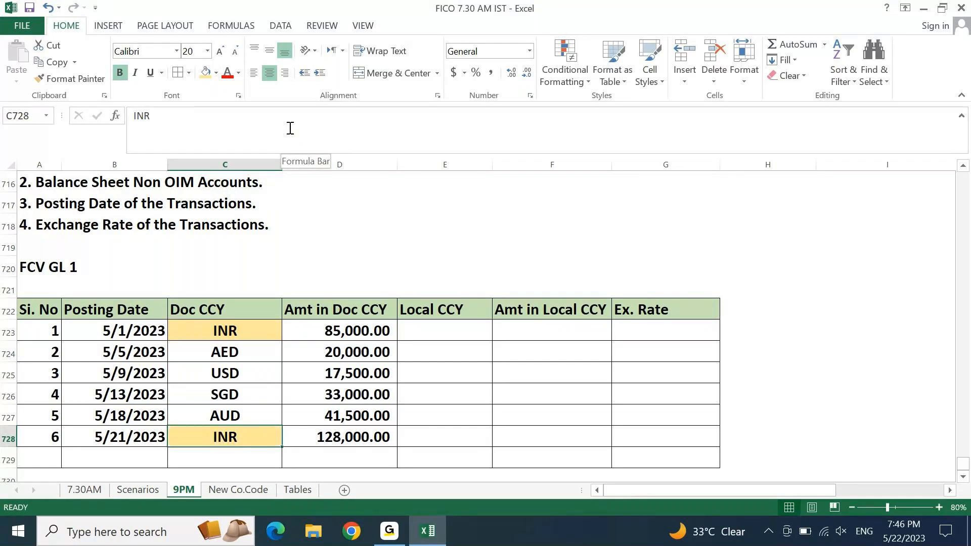
- Enter INR as the local currency of the first transaction in E723
key("Up")
key("Right")
key("Up")
key("Up")
key("Up")
key("Up")
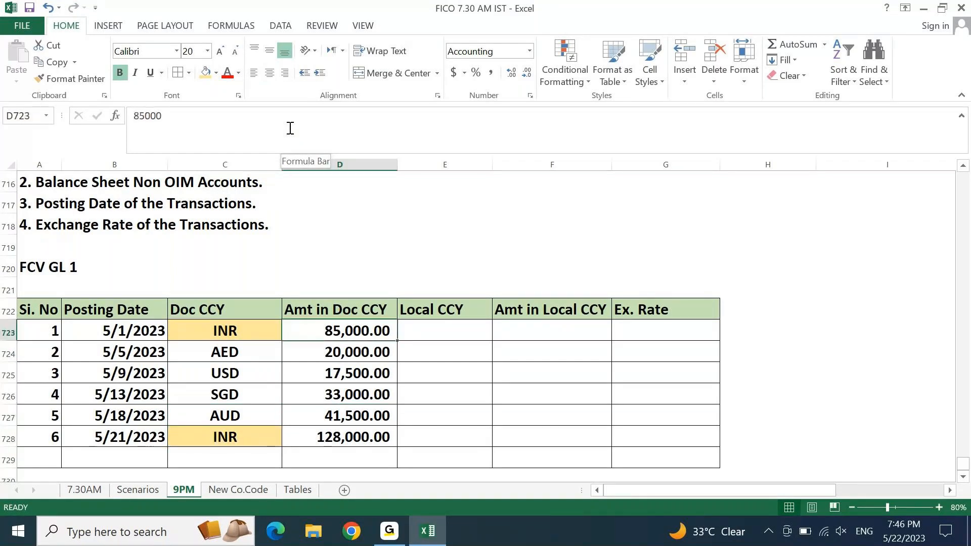
key("Right")
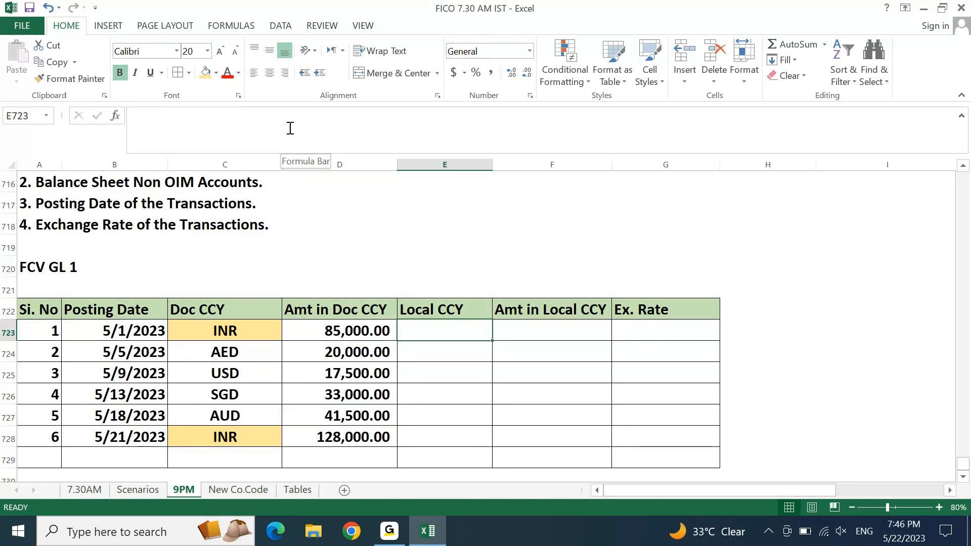
type("in")
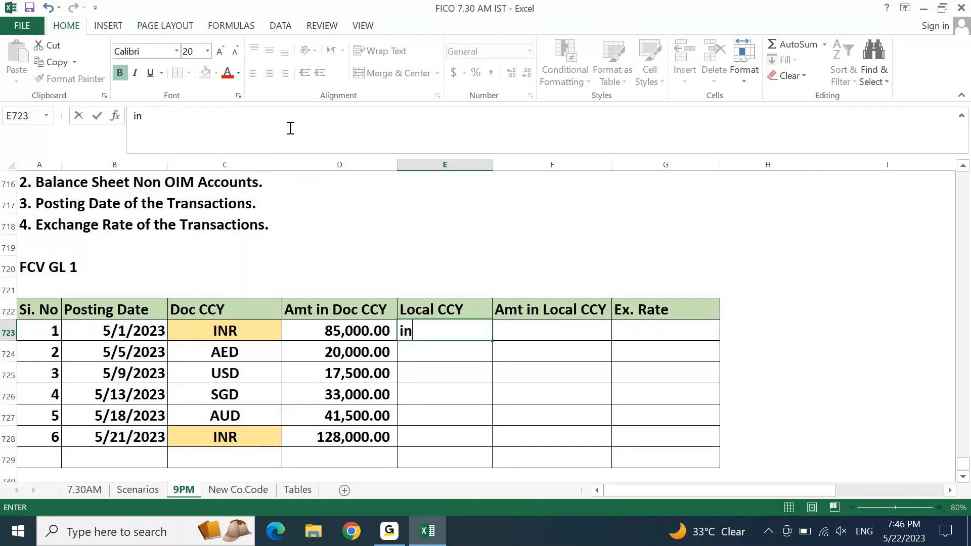
type("r")
key("Escape")
type("INR")
key("Return")
key("Up")
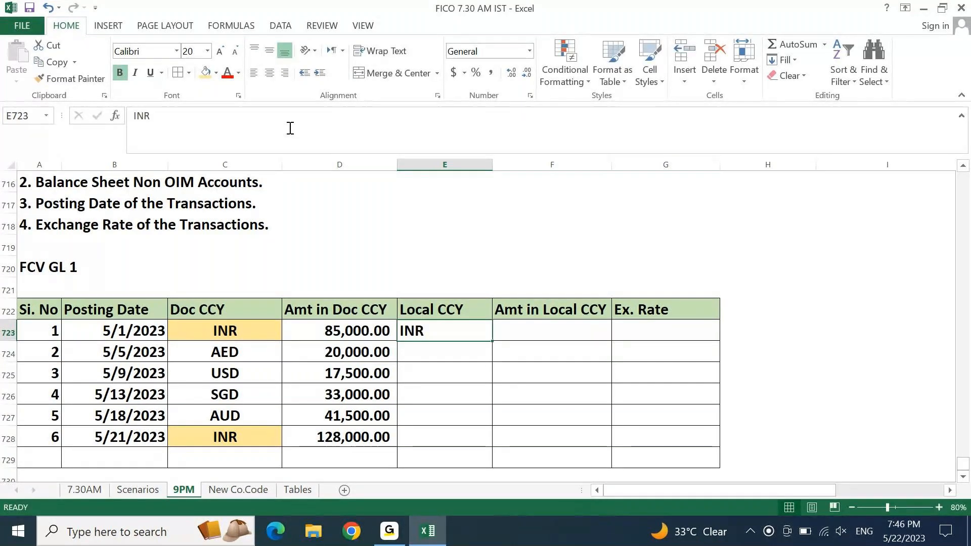
- Copy the INR local currency from E723 down through E728 and center the whole range horizontally
key("ctrl+c")
key("shift+Down")
key("shift+Down")
key("shift+Down")
key("shift+Down")
key("shift+Down")
key("ctrl+v")
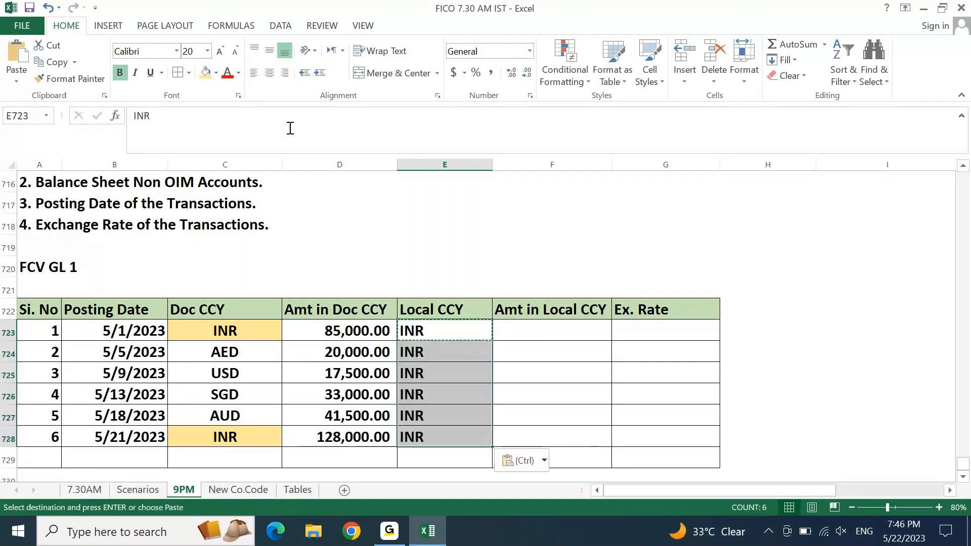
key("Escape")
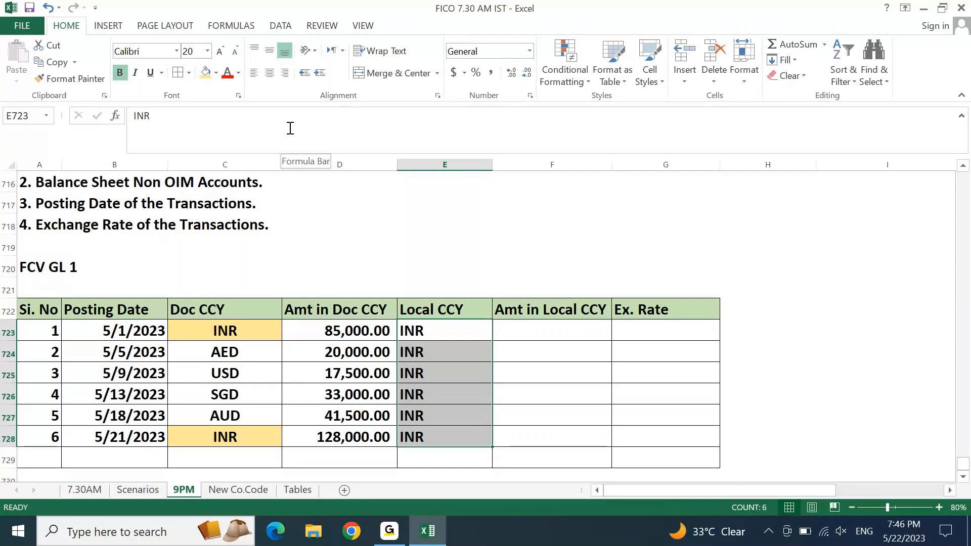
left_click(269, 74)
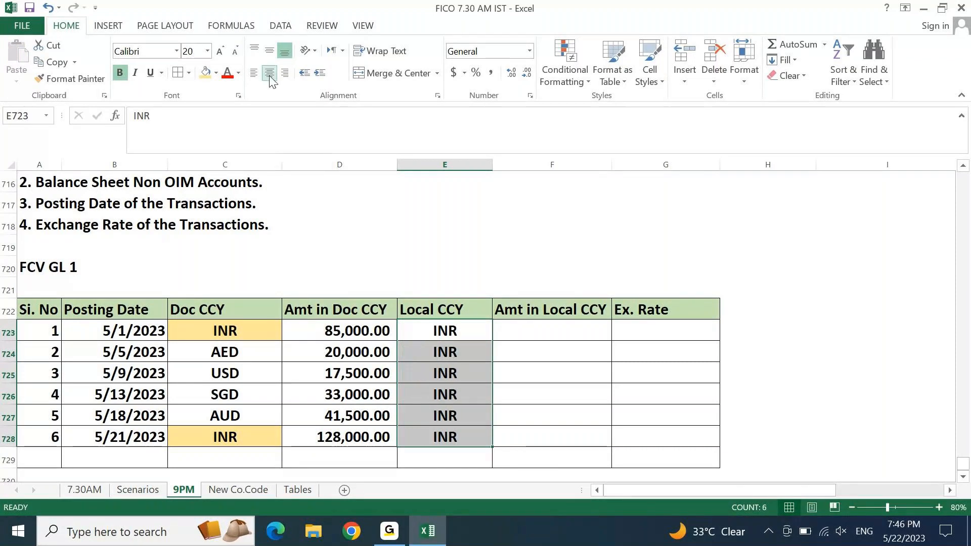
- Enter the local currency amount 85000 in F723 and highlight the INR cell E723 with a light gold fill
key("Left")
key("Left")
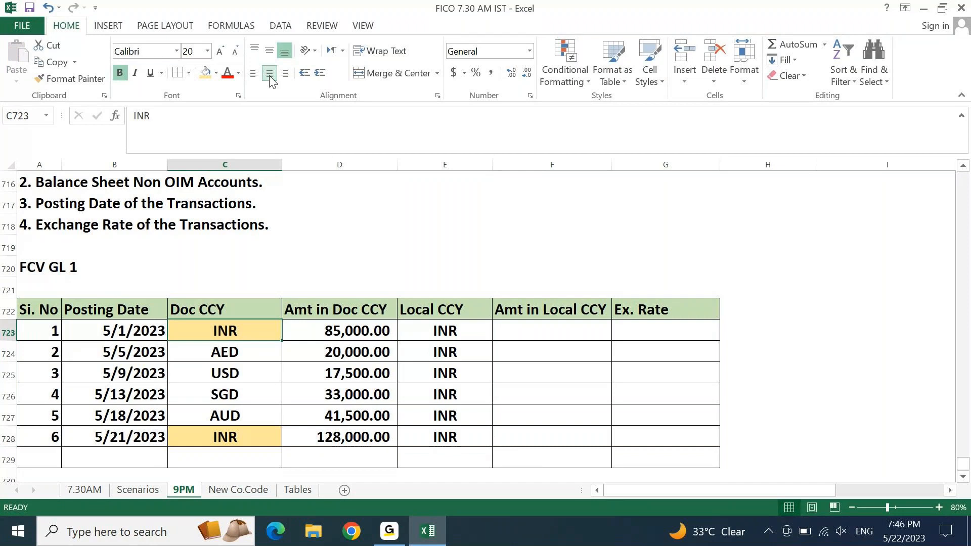
key("Right")
key("Right")
key("Right")
type("8")
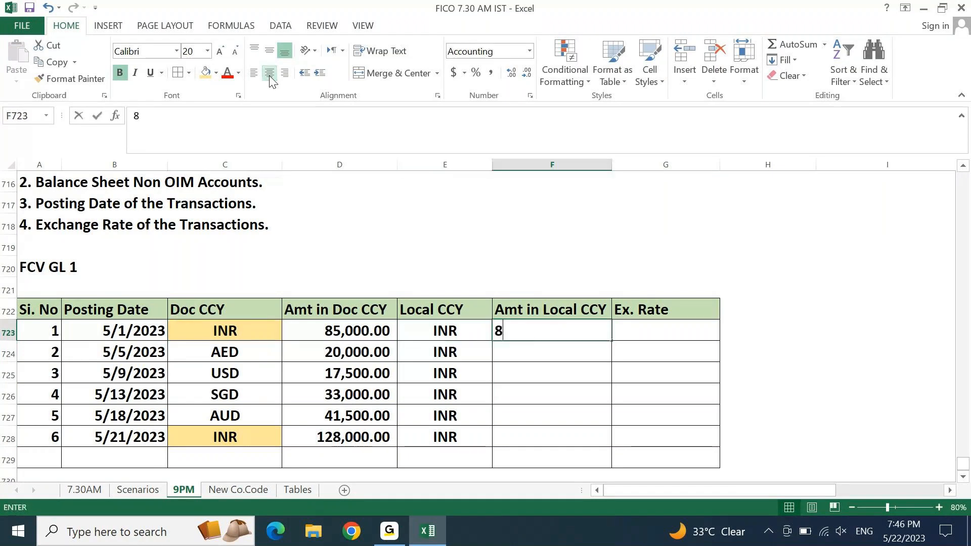
type("5,0")
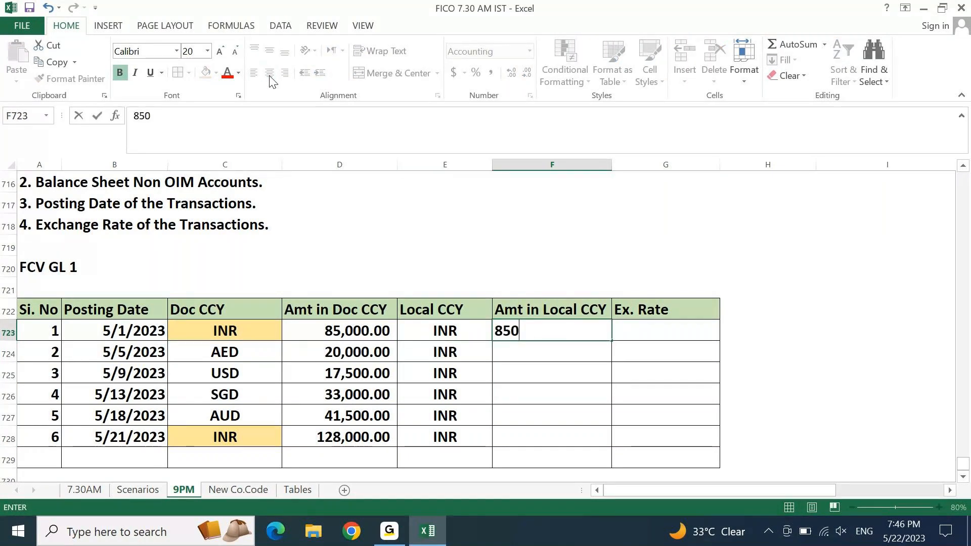
type("00")
key("Return")
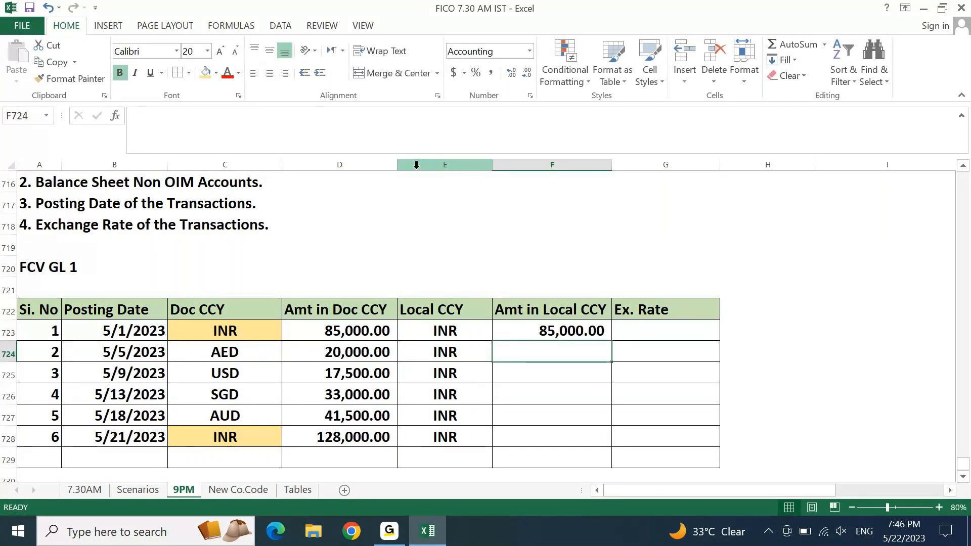
left_click(438, 332)
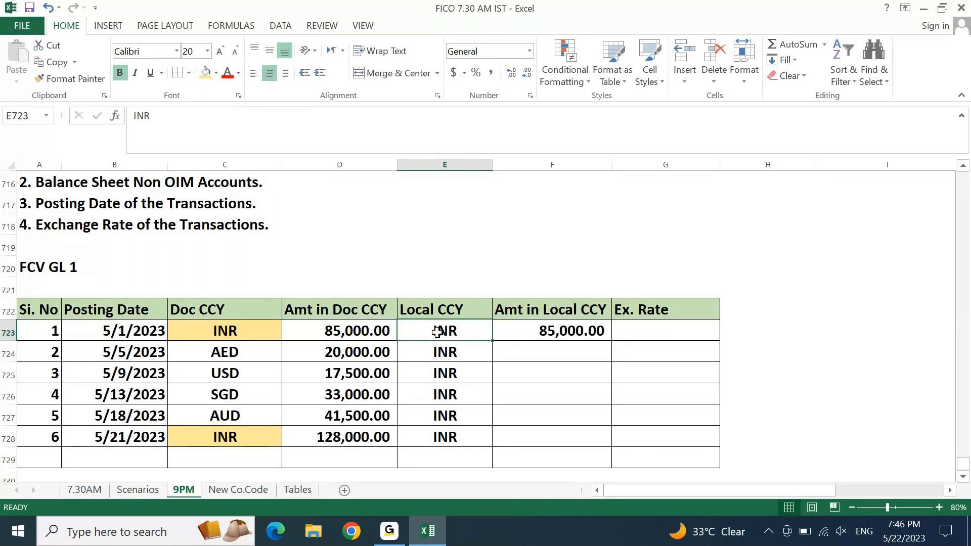
left_click(207, 78)
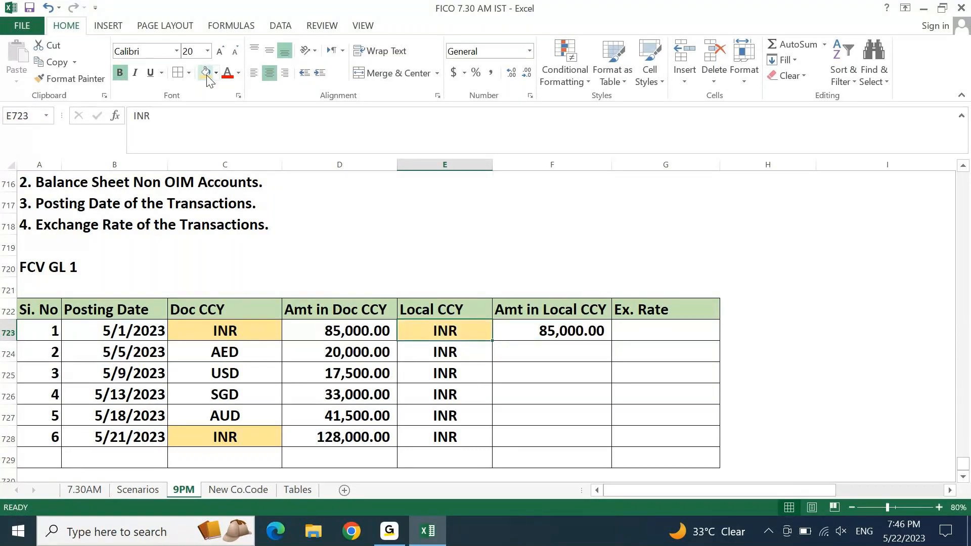
- Enter the local currency amount 128500 in F728 and highlight the INR cell E728 with a light gold fill
key("ctrl+Down")
key("Right")
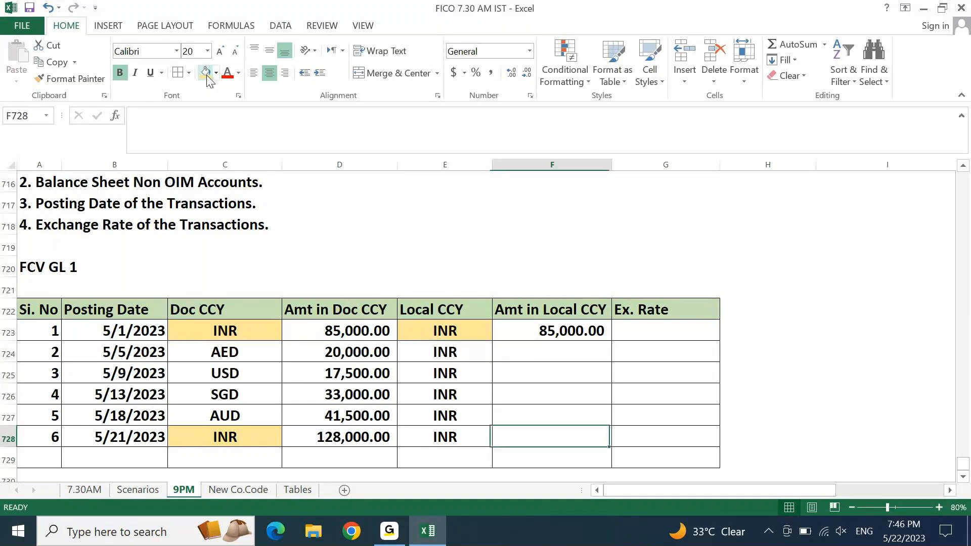
type("1")
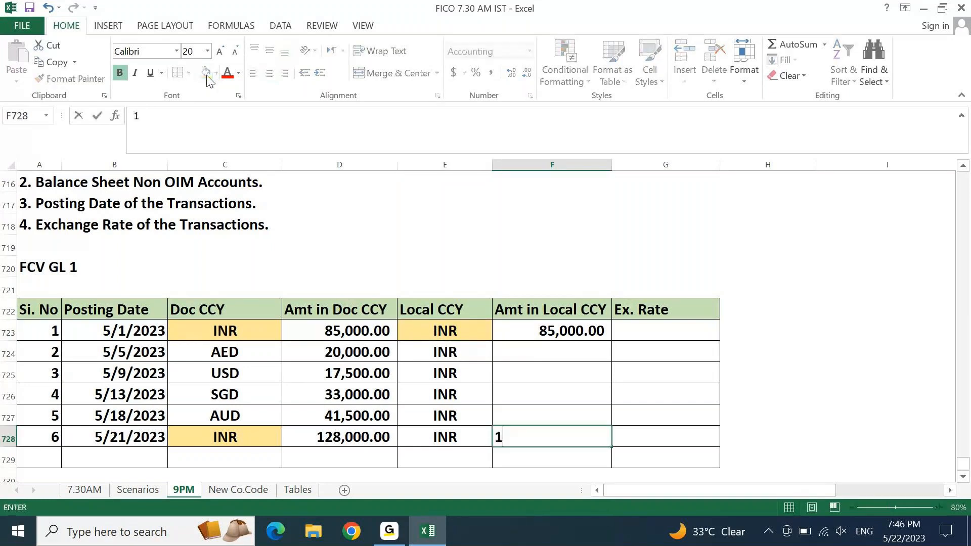
type("28,500")
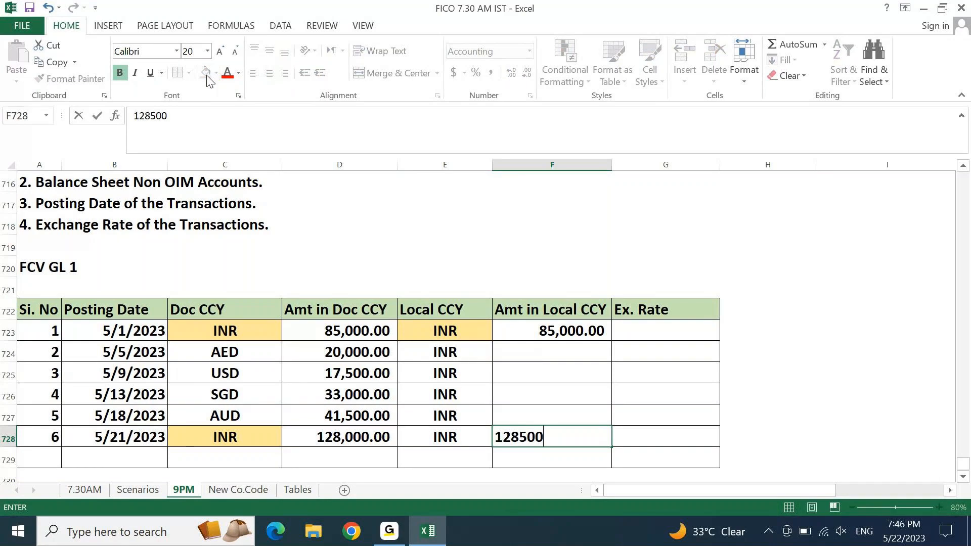
key("Return")
key("Up")
key("Left")
left_click(206, 74)
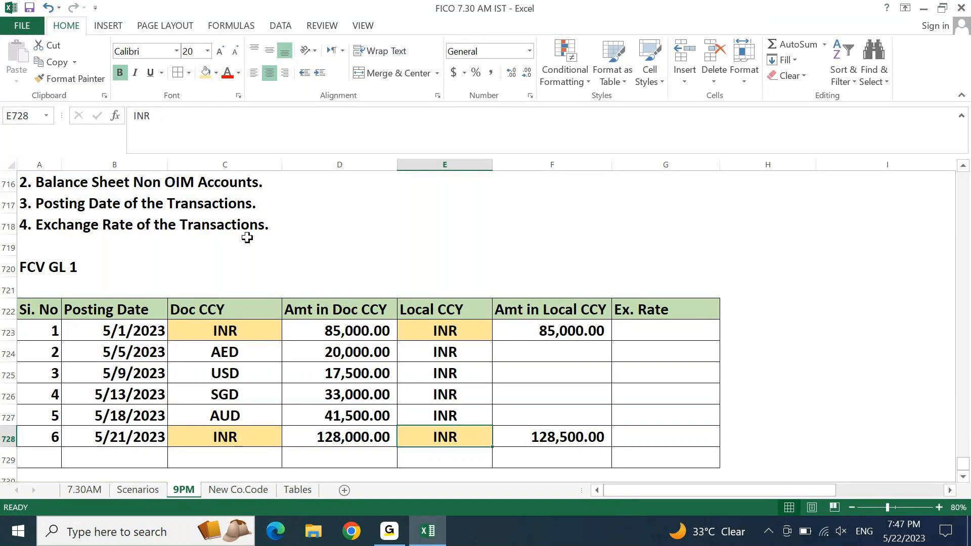
left_click(223, 331)
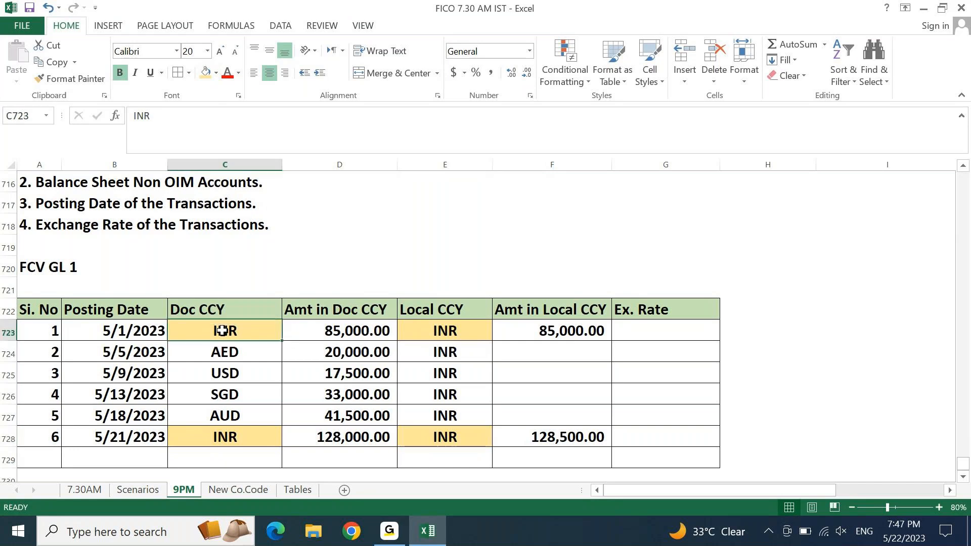
left_click(221, 439)
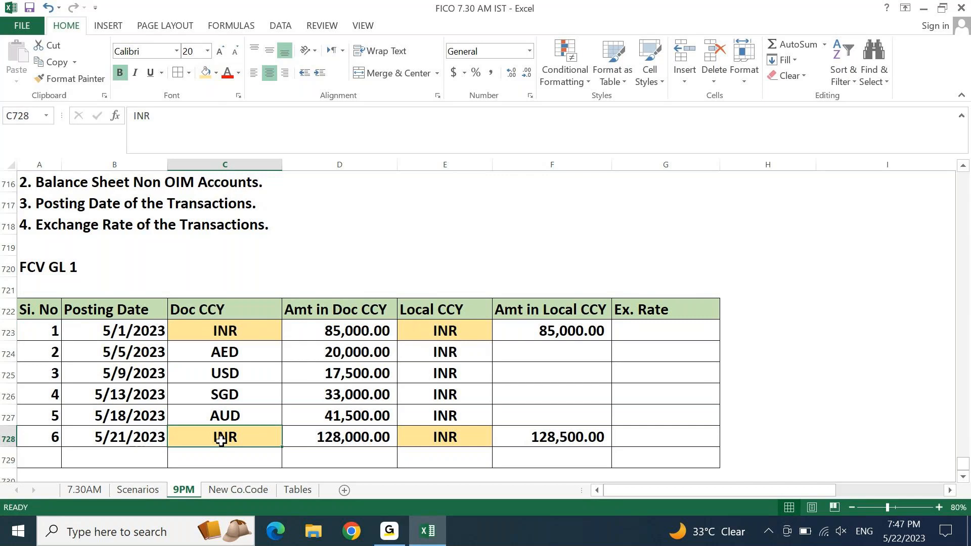
left_click(246, 305)
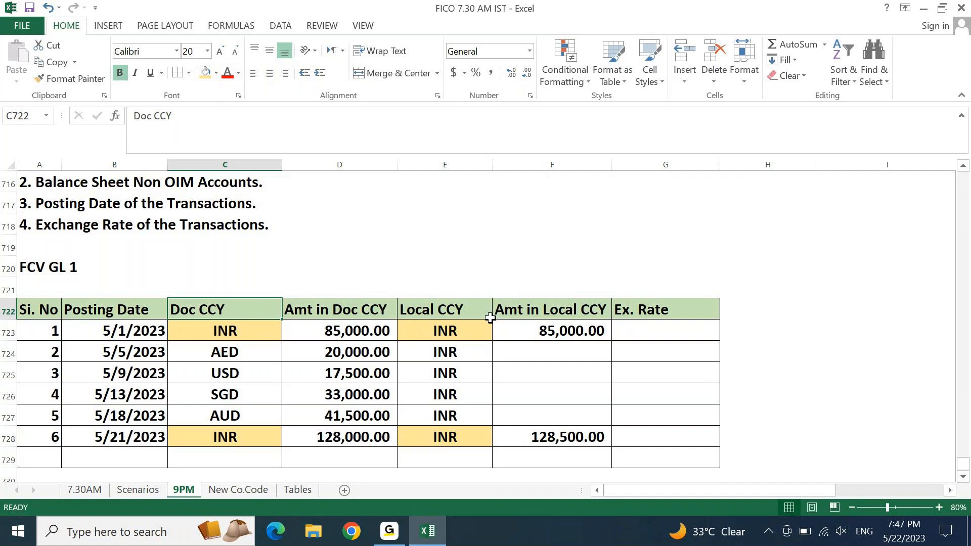
- Enter a dash as the exchange rate in G723 and apply the comma number style to G723:G728
left_click(668, 329)
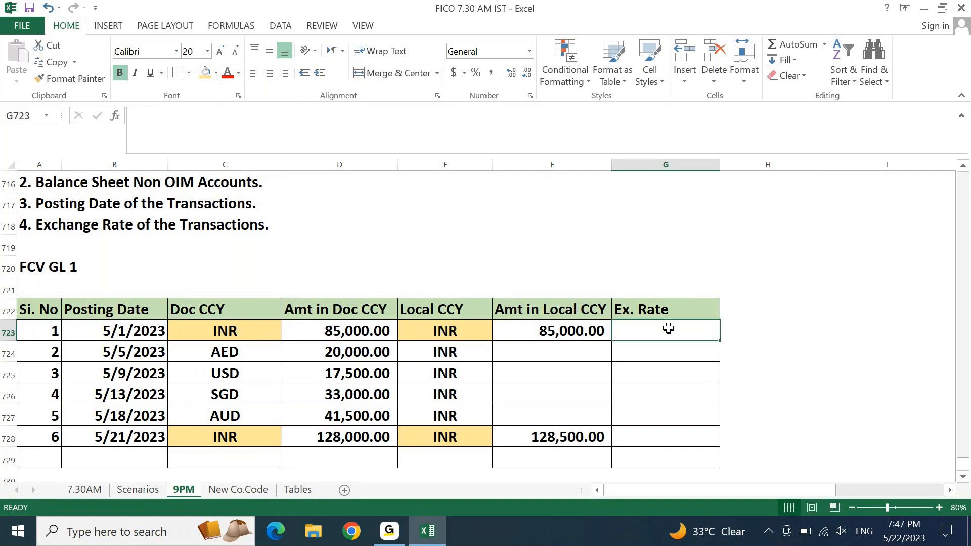
type("-")
key("Return")
key("Up")
key("shift+Down")
key("shift+Down")
key("shift+Down")
key("shift+Down")
key("shift+Down")
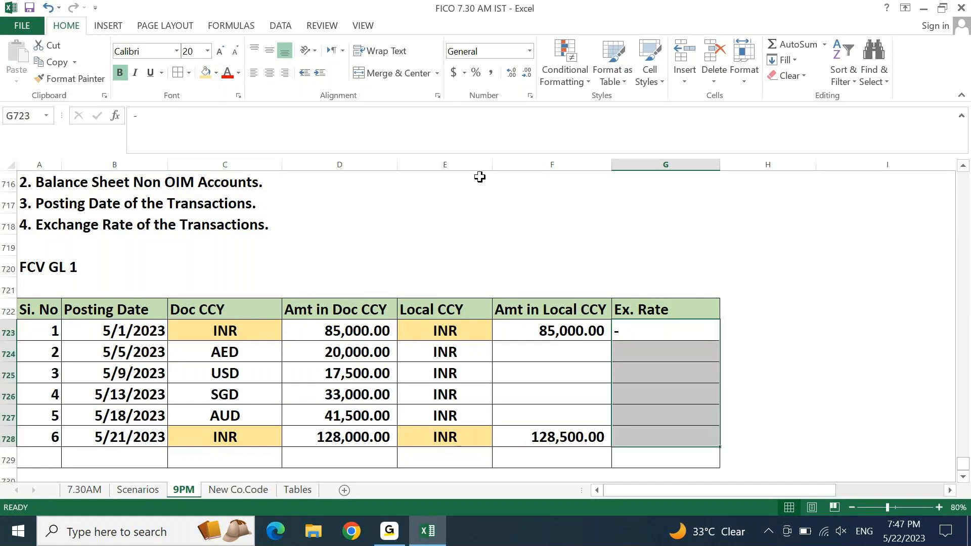
left_click(490, 75)
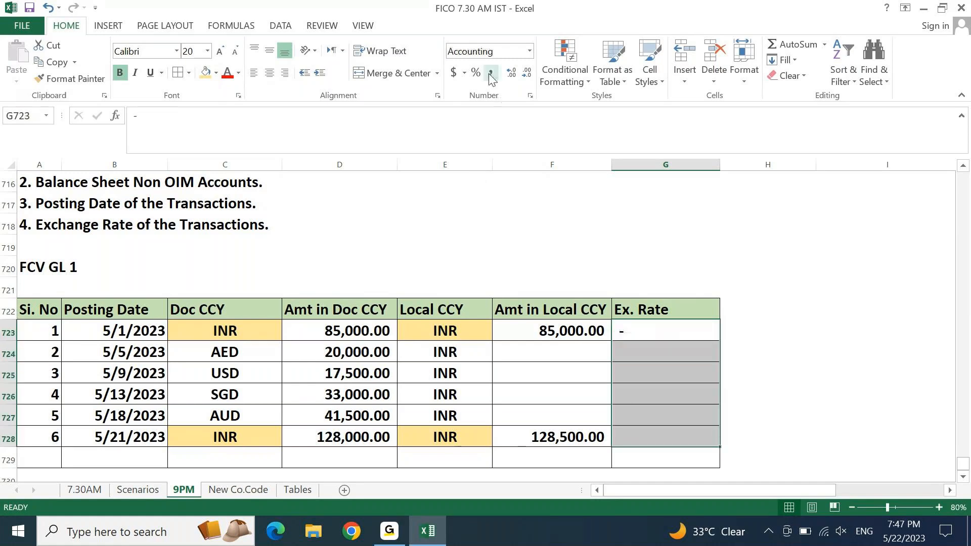
key("shift+BackSpace")
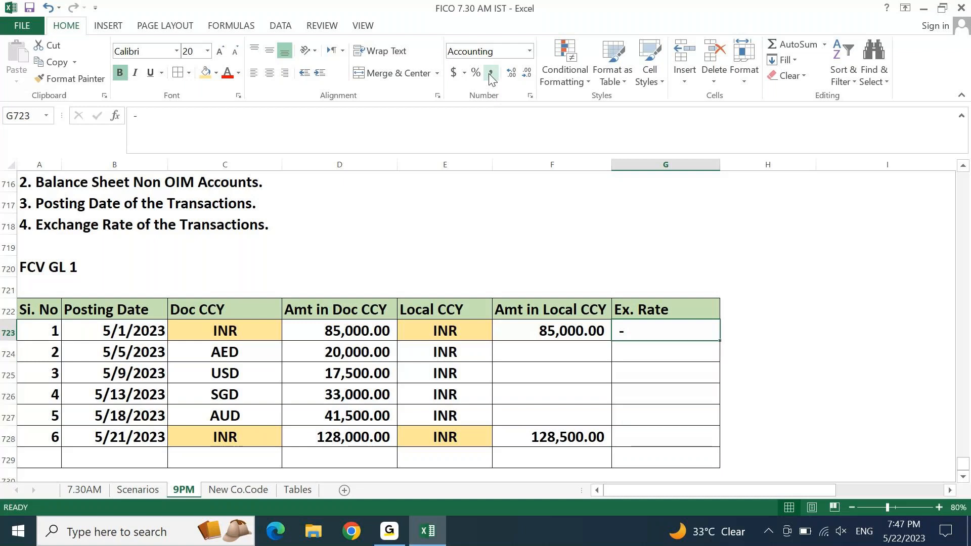
- Set the exchange rate to 0 for the two INR transactions in G723 and G728
type("0")
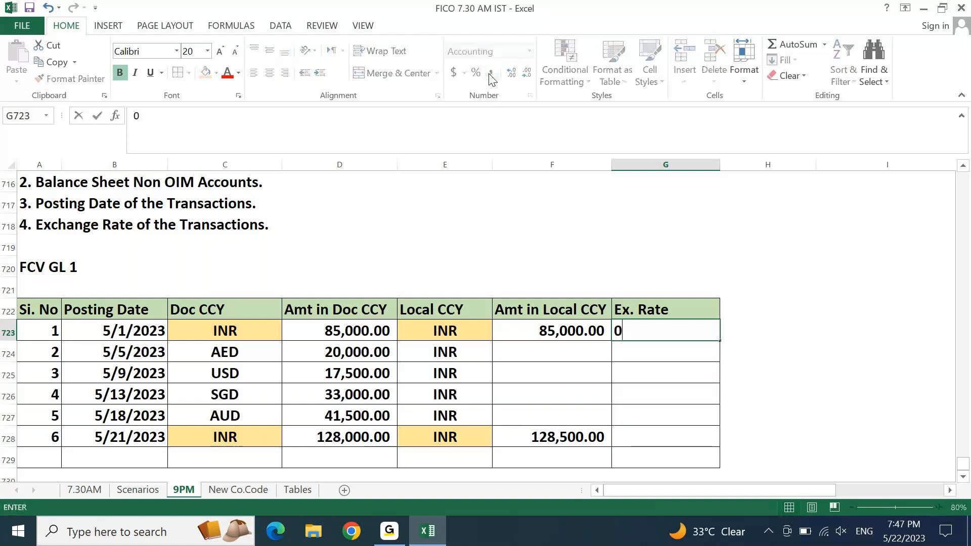
key("Return")
type("0")
key("Return")
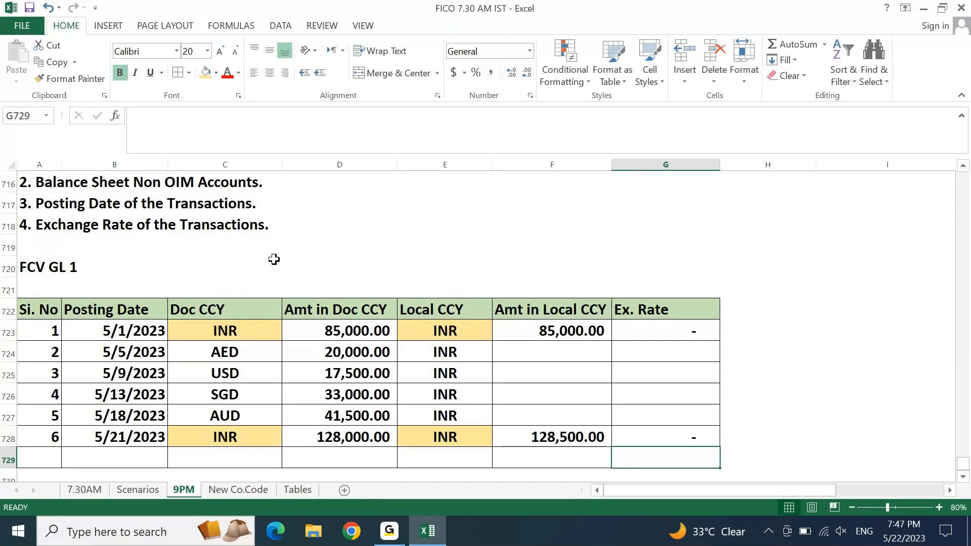
- Compare the document and local currencies of the transactions in rows 723 to 727 and examine the AED transaction in row 724
left_click(268, 330)
left_click(440, 334)
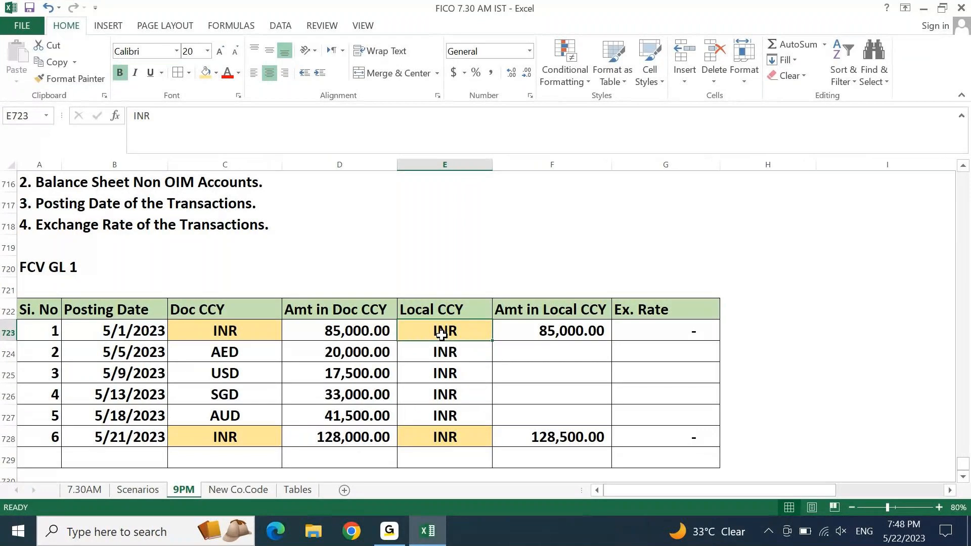
left_click(233, 355)
left_click(469, 358)
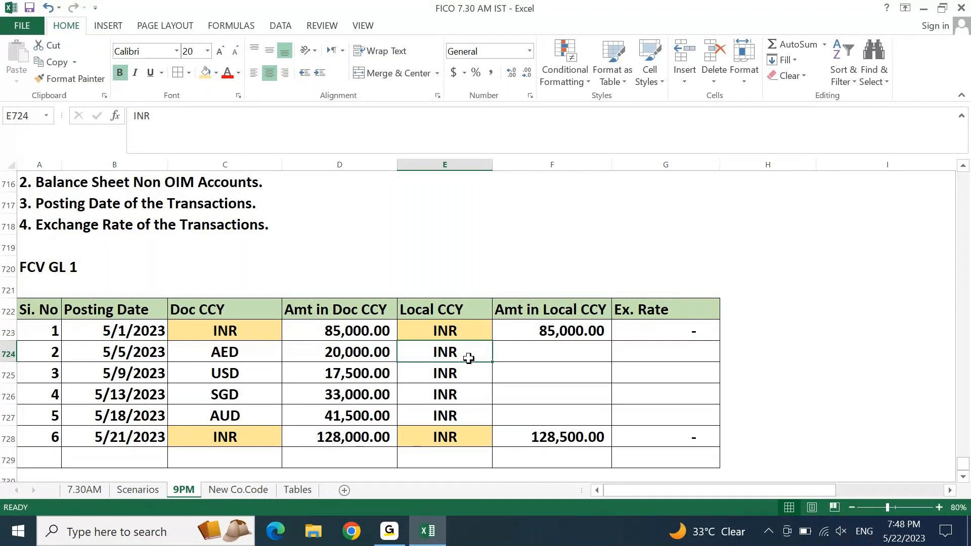
left_click(243, 357)
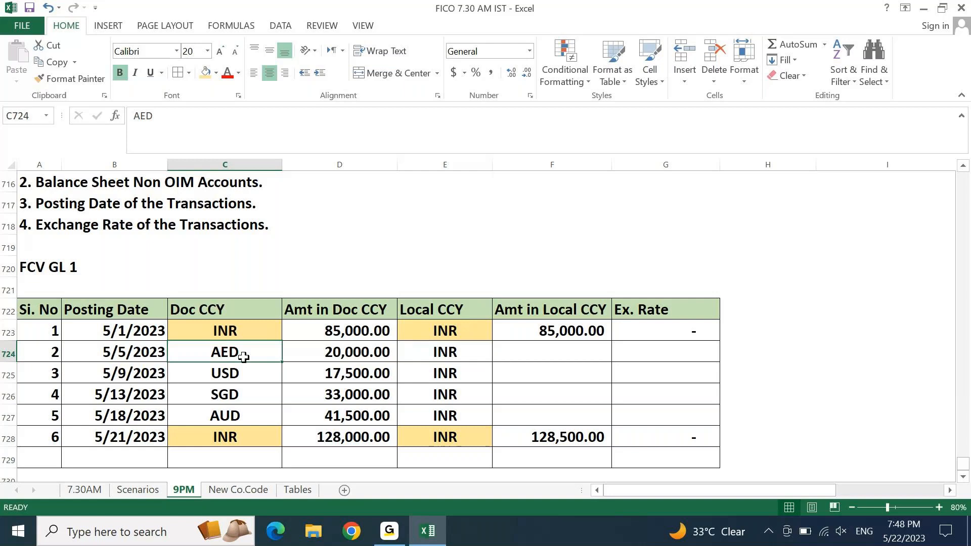
left_click(455, 345)
left_click(226, 374)
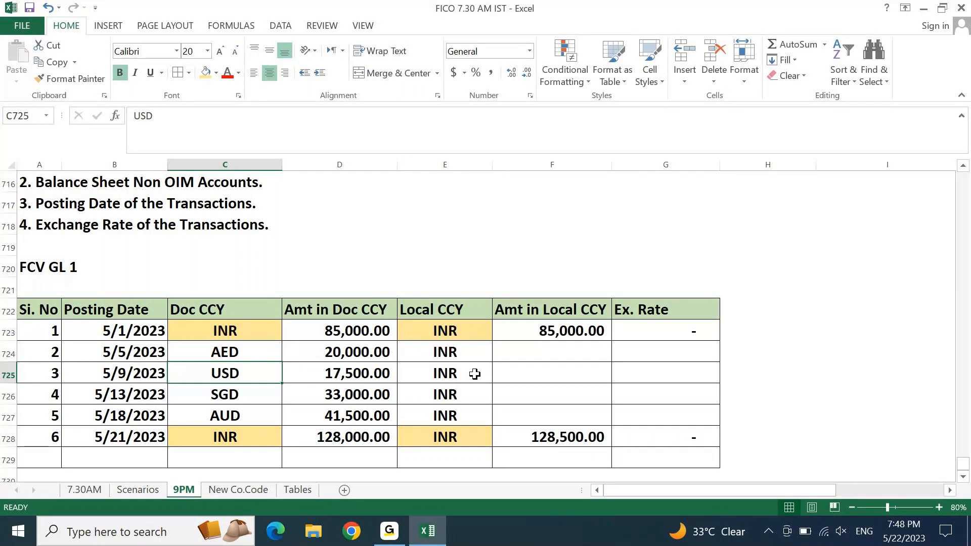
left_click(206, 398)
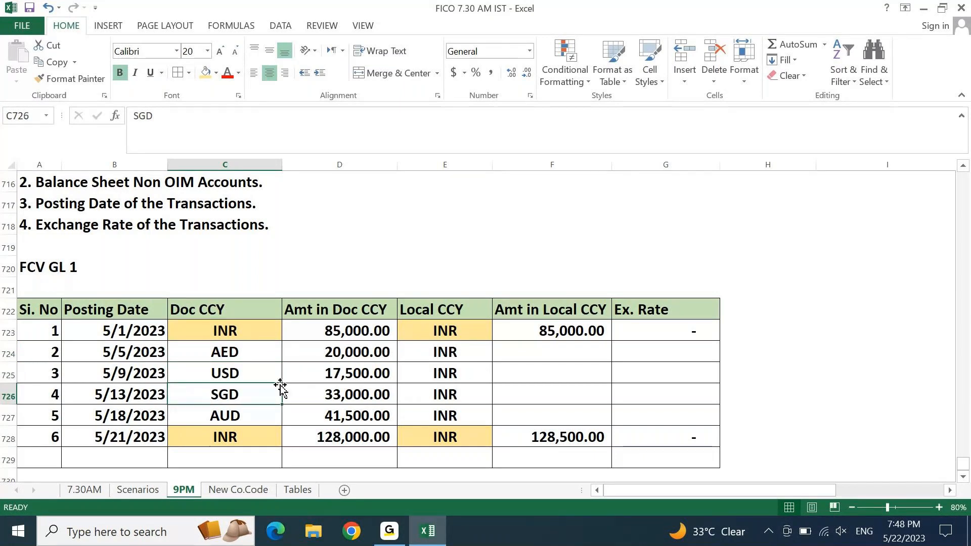
left_click(259, 412)
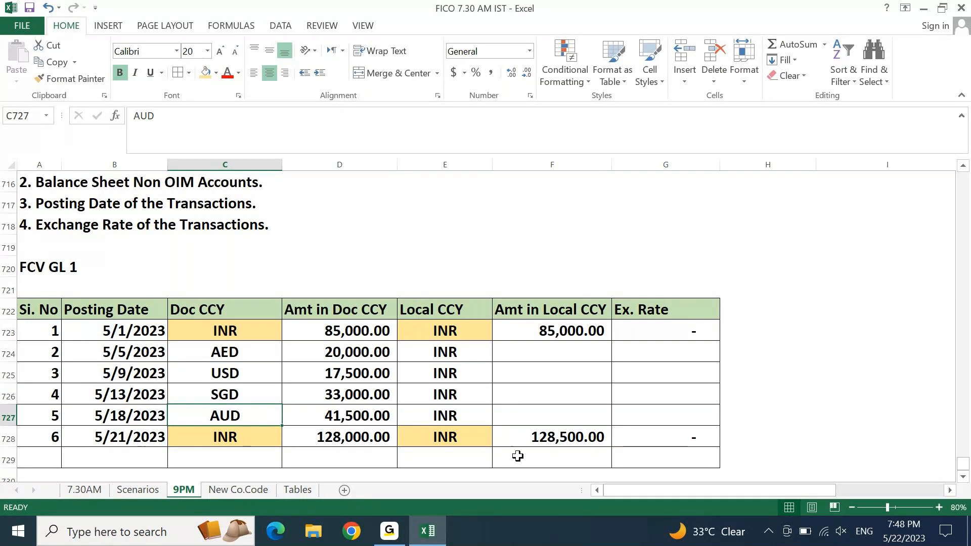
left_click(562, 363)
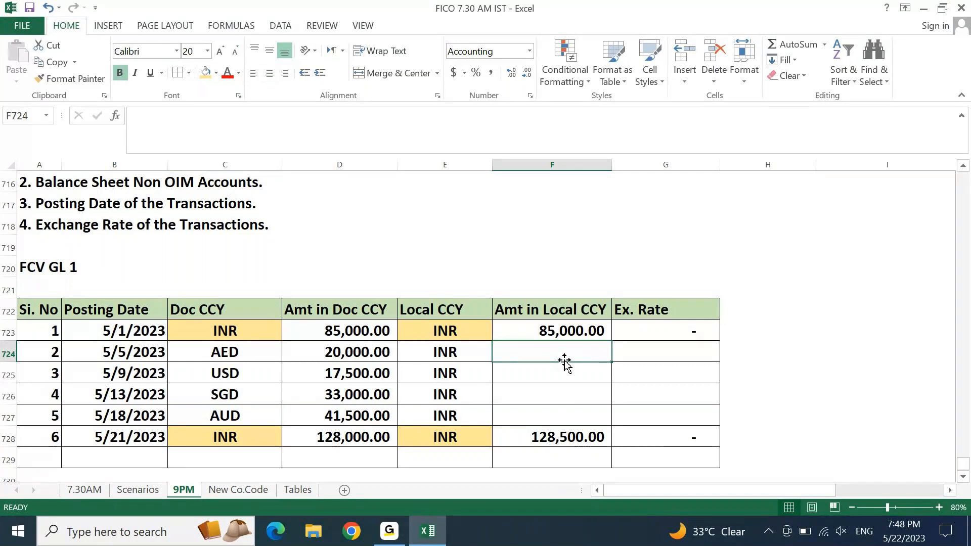
key("Right")
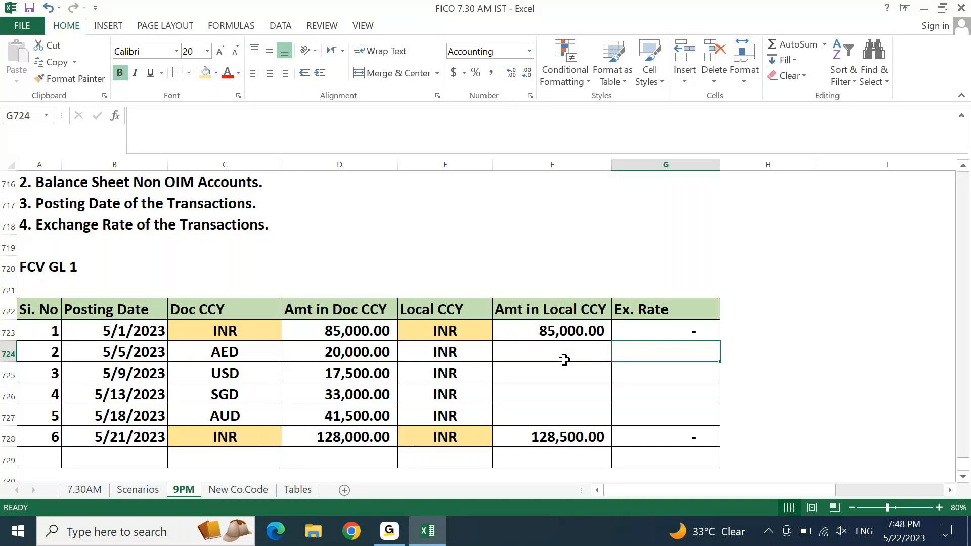
key("shift+space")
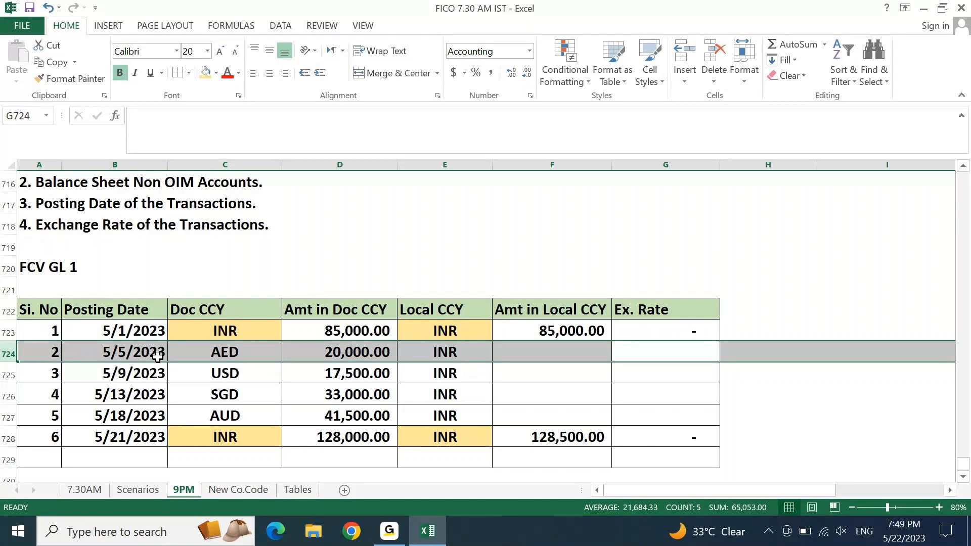
- Enter the notes "Exchanage Rate on the Posting Date" in A731 and "Exchanage Rate Valid on the Posting Date" in A732
key("Down")
key("Down")
key("Down")
key("Down")
key("Down")
key("Down")
key("Down")
key("Left")
key("Left")
key("Left")
key("Left")
key("Left")
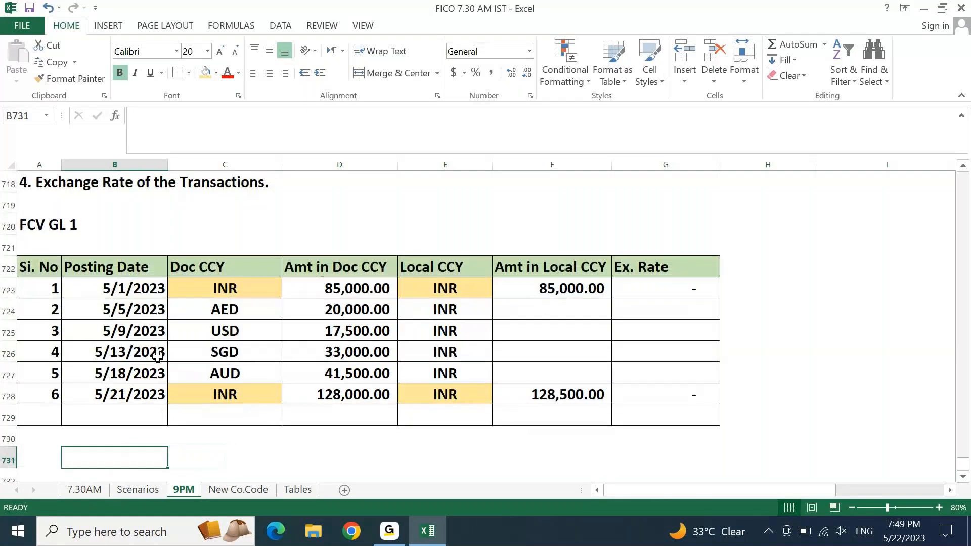
key("Left")
type("eX")
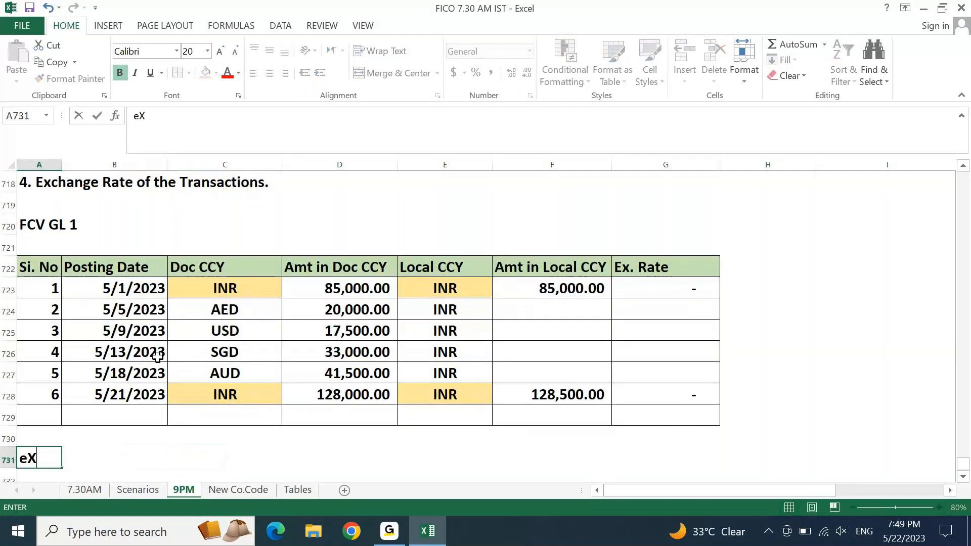
key("BackSpace")
key("BackSpace")
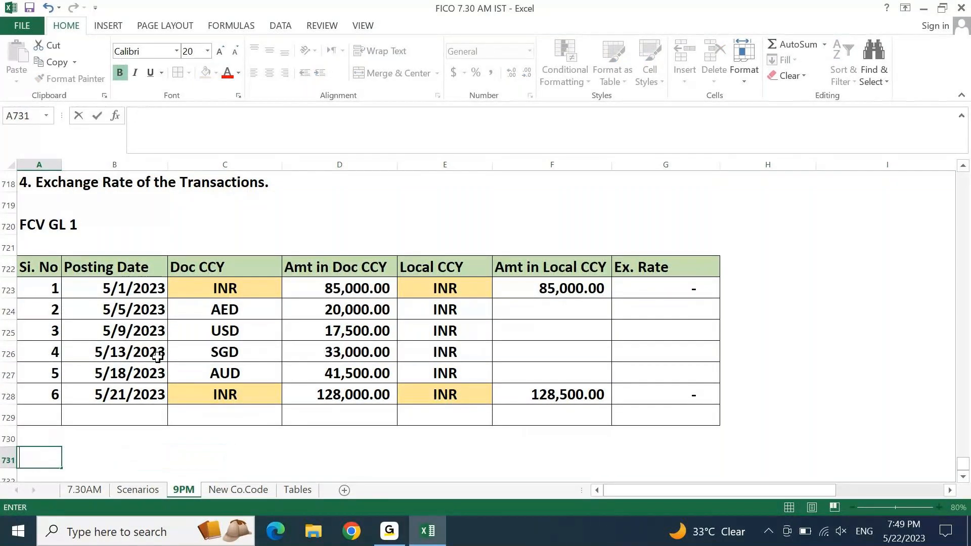
type("Exchanage Ra")
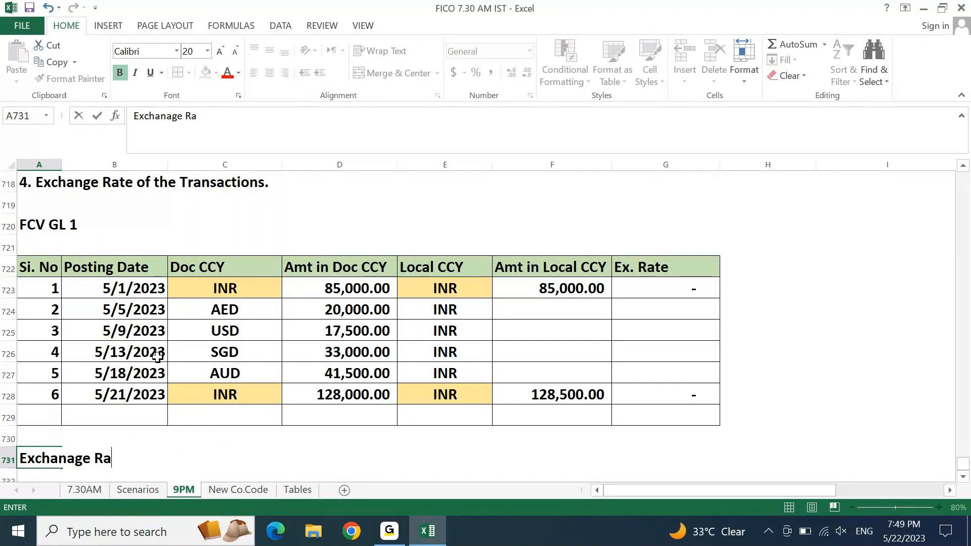
type("e")
key("BackSpace")
type("te on the ")
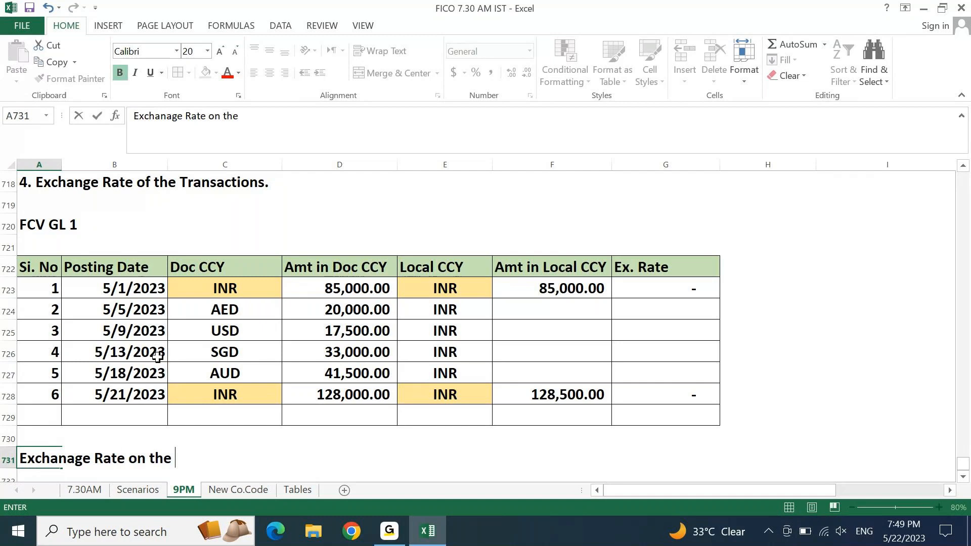
type("Posting ")
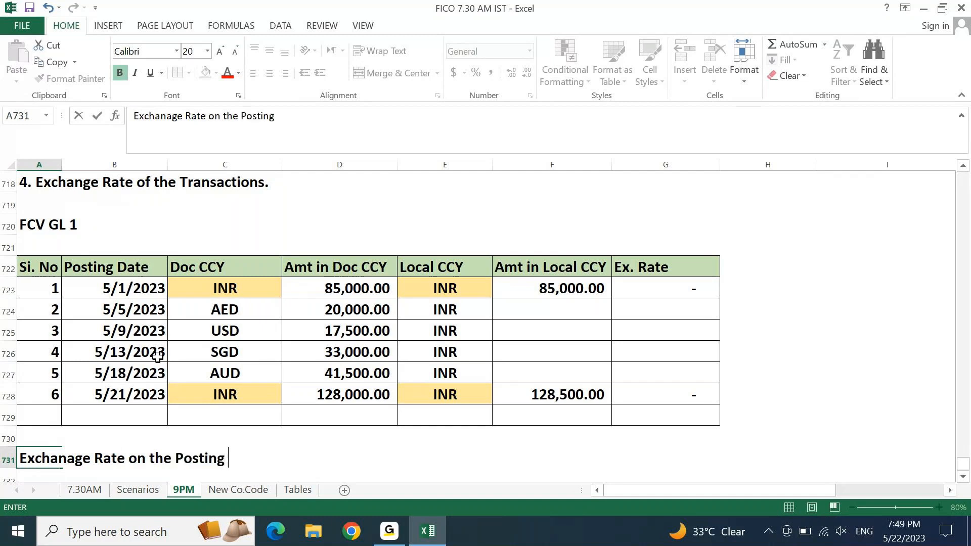
type("Date")
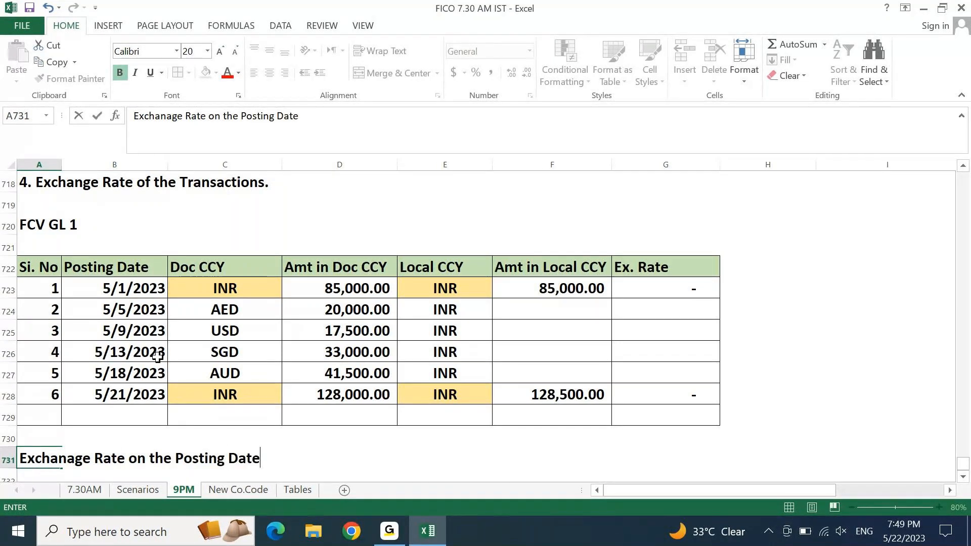
key("Return")
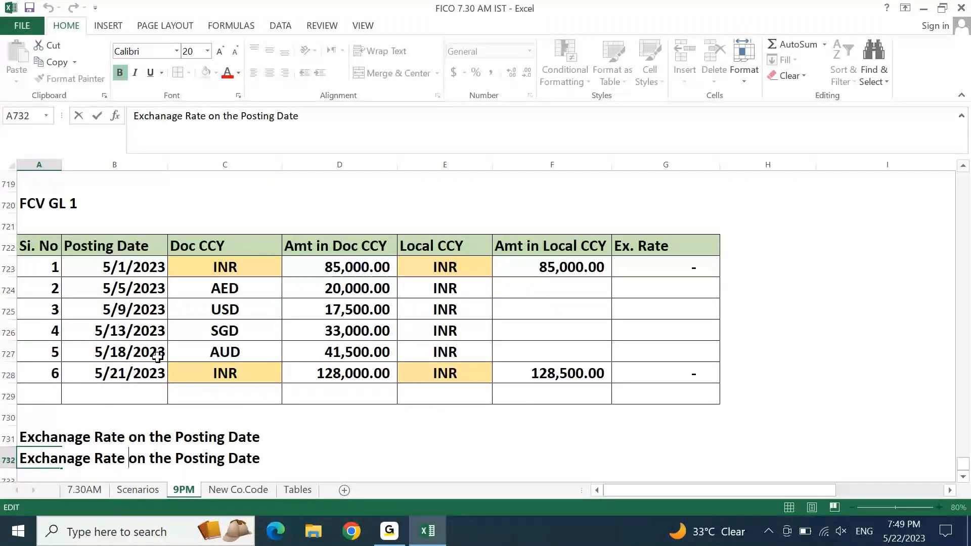
type("Valid")
key("Return")
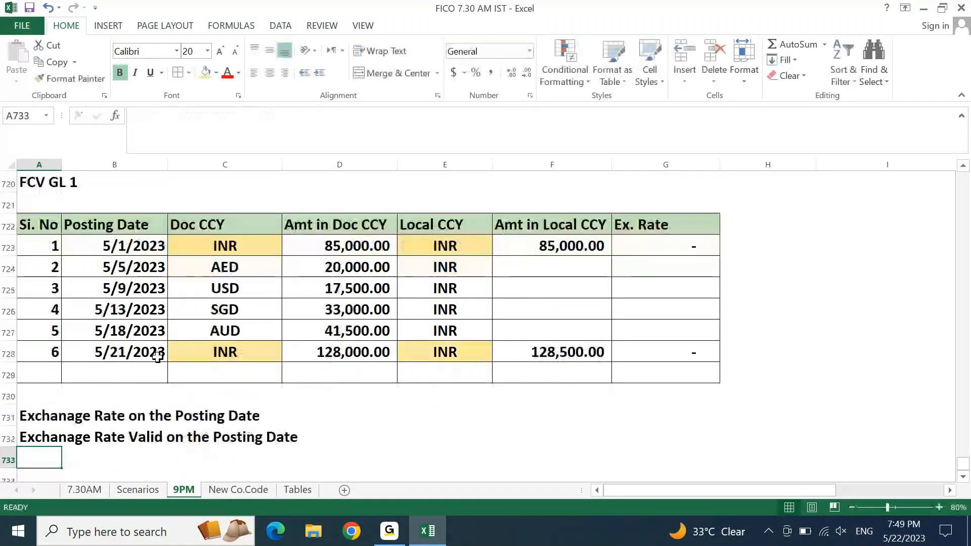
- Fill the note range A731:D732 with the standard light green and outline it with a thick box border
key("Up")
key("Up")
key("shift+Right")
key("shift+Right")
key("shift+Right")
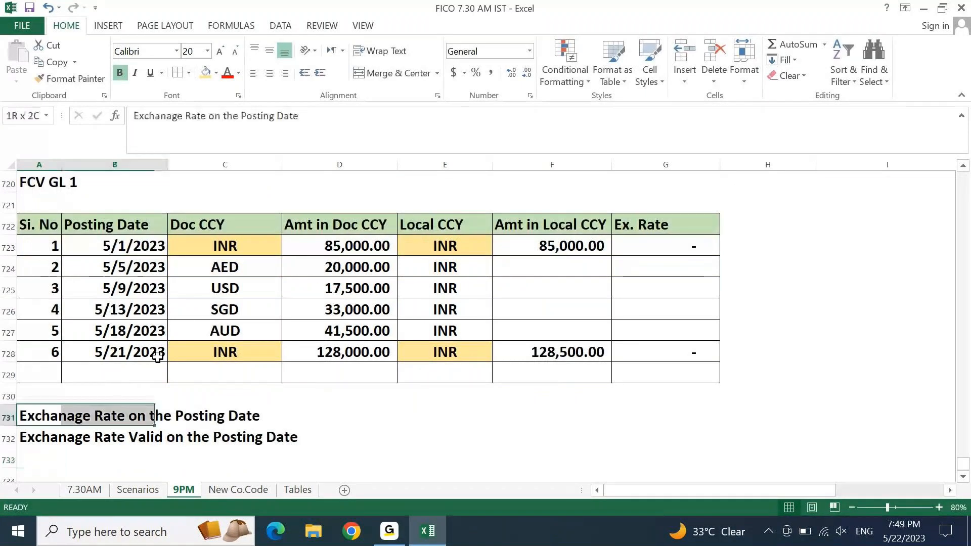
key("shift+Left")
key("shift+Right")
key("shift+Down")
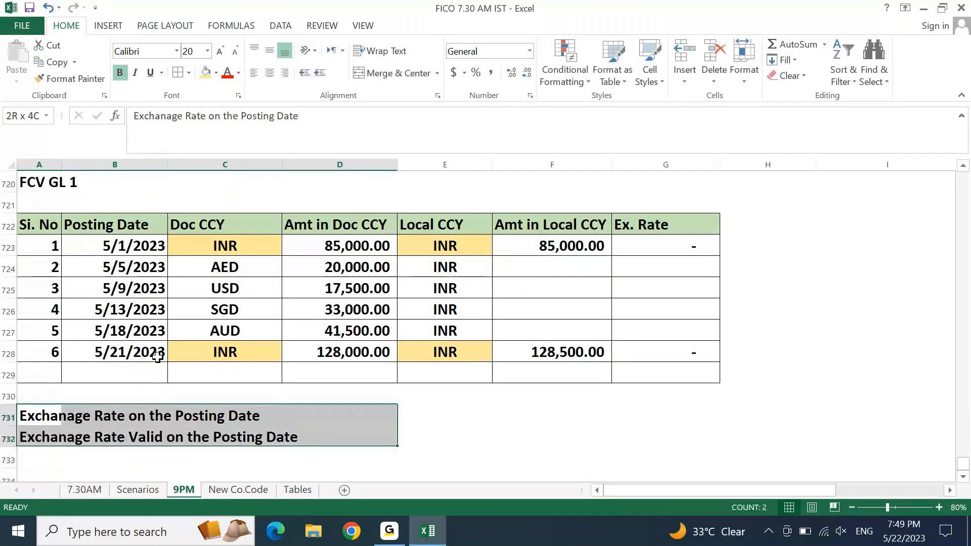
left_click(216, 73)
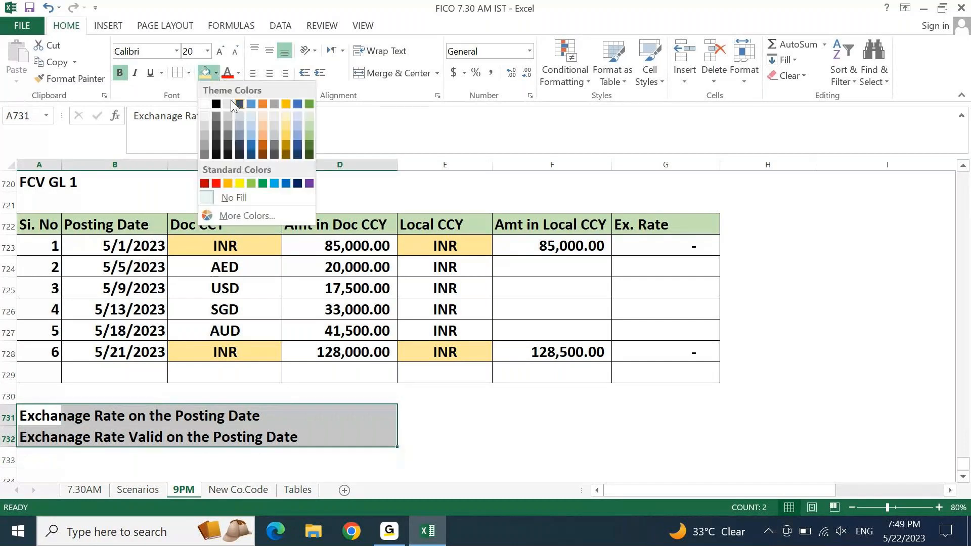
left_click(251, 184)
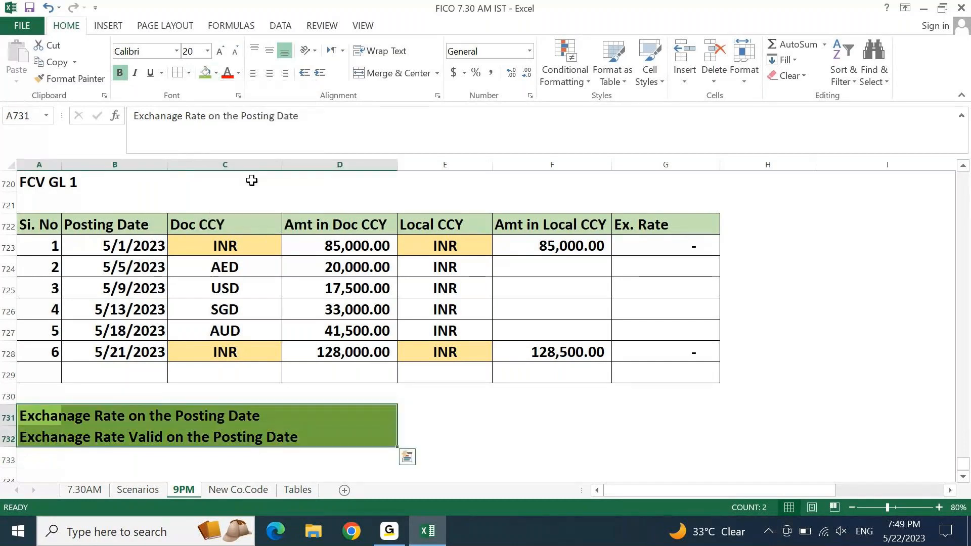
left_click(187, 72)
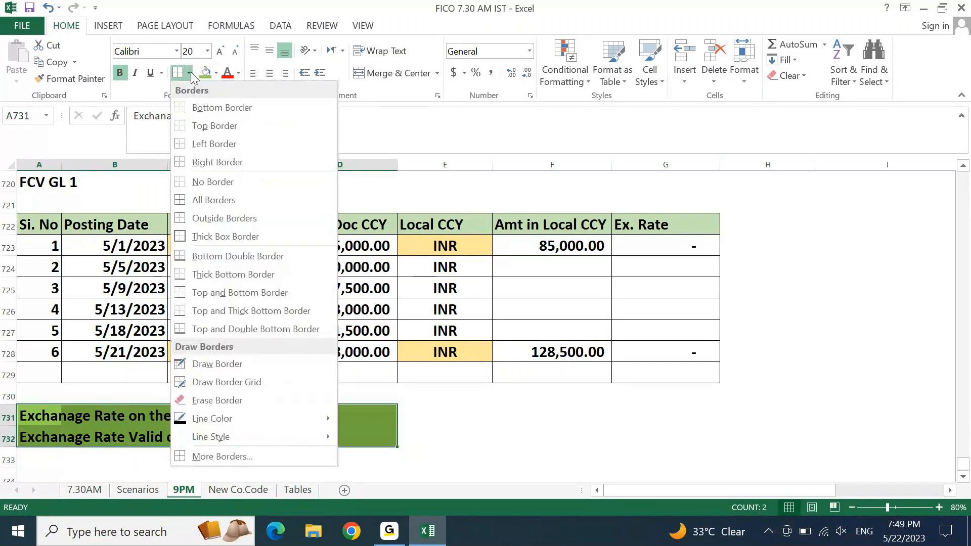
left_click(229, 241)
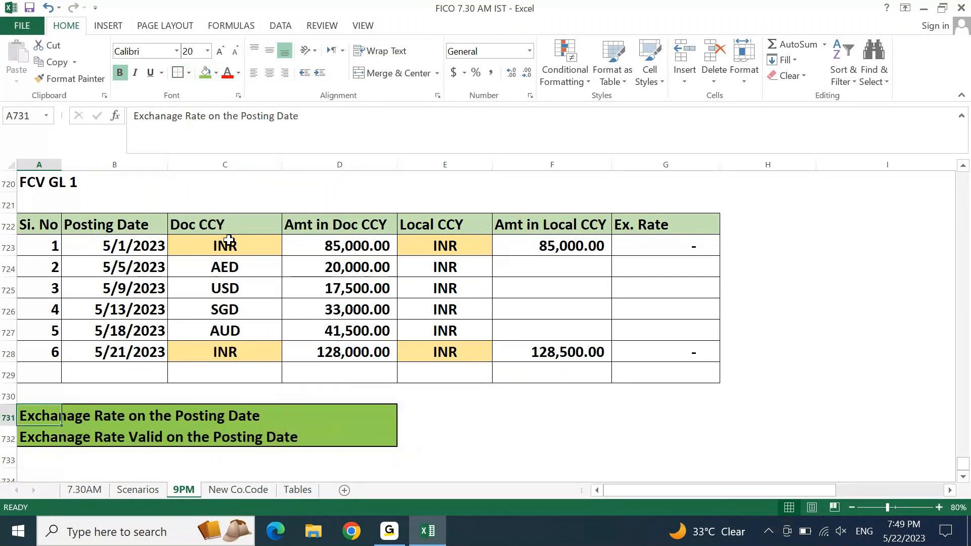
- Enter "Valid From 5/5/2023" in D731 beside the first exchange rate note
key("Right")
key("Right")
key("Right")
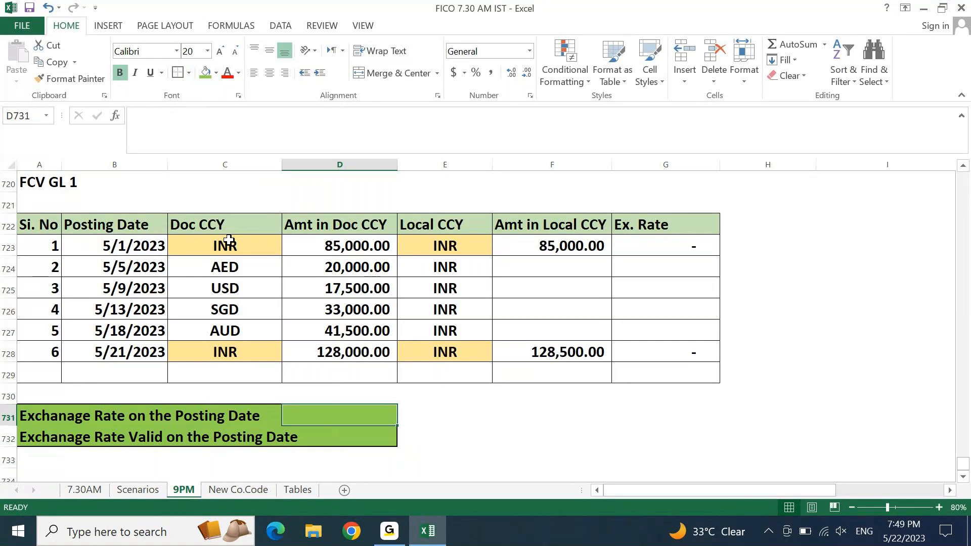
key("Right")
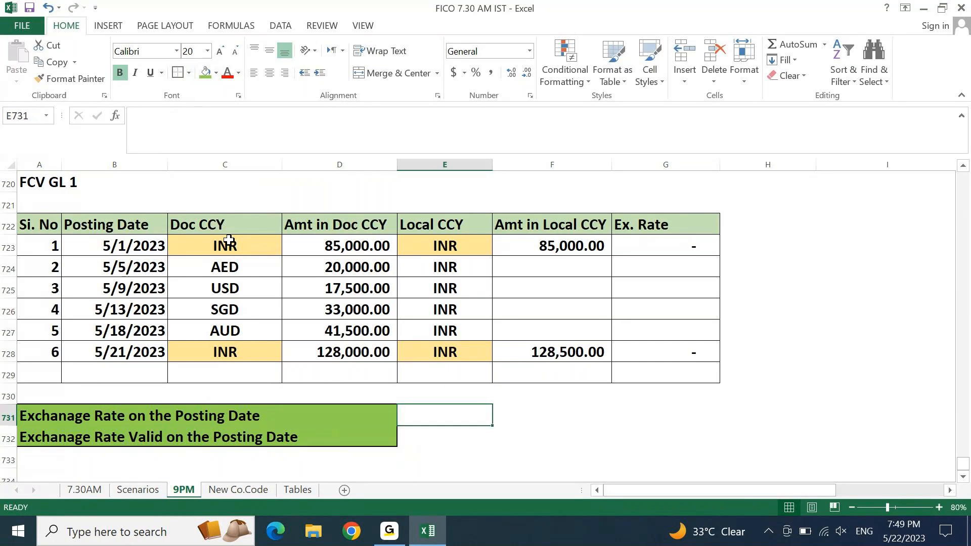
key("Left")
type("Valid Feo")
key("BackSpace")
key("BackSpace")
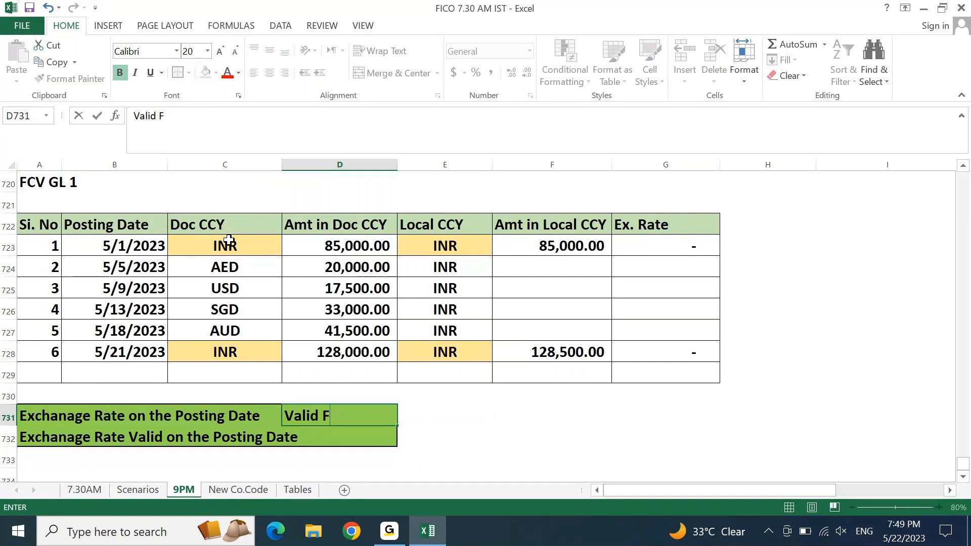
type("rom")
key("Return")
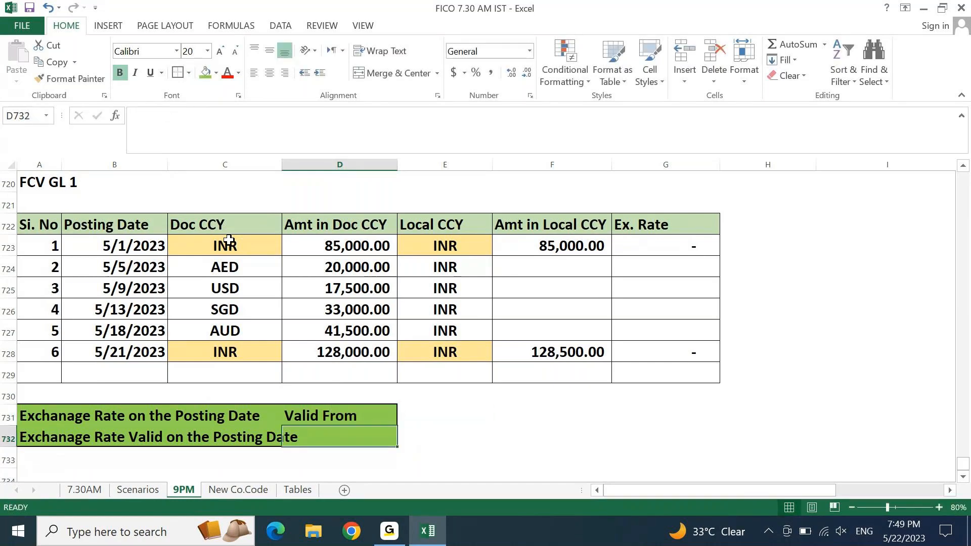
key("Up")
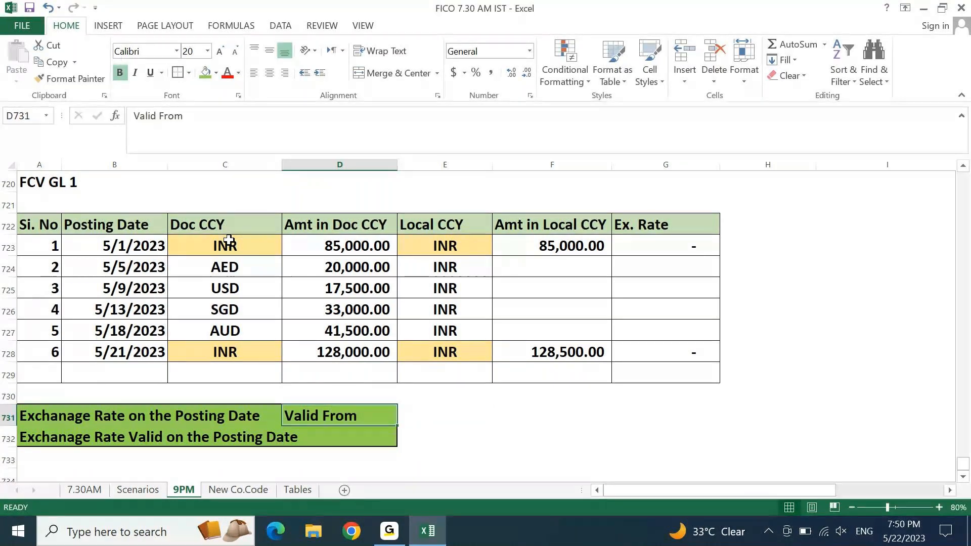
key("Down")
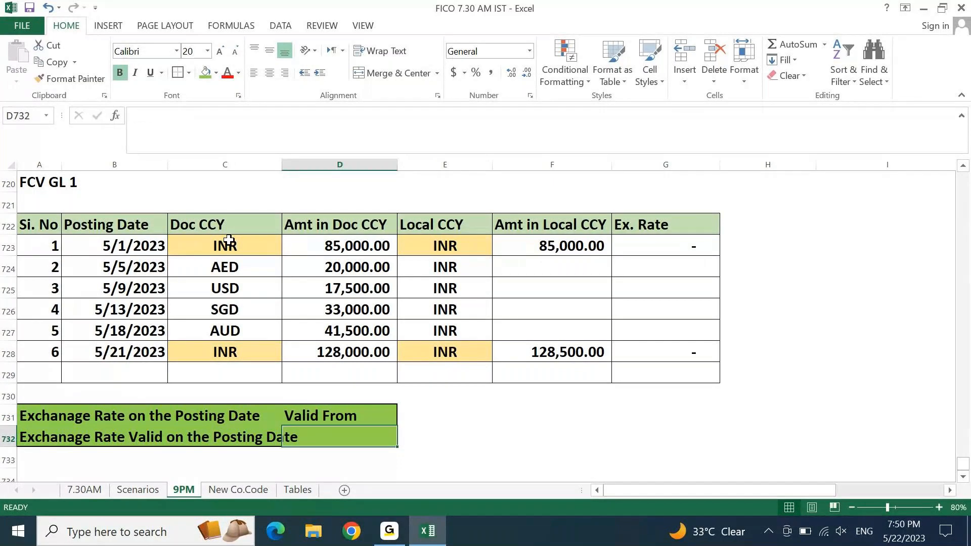
key("Up")
key("F2")
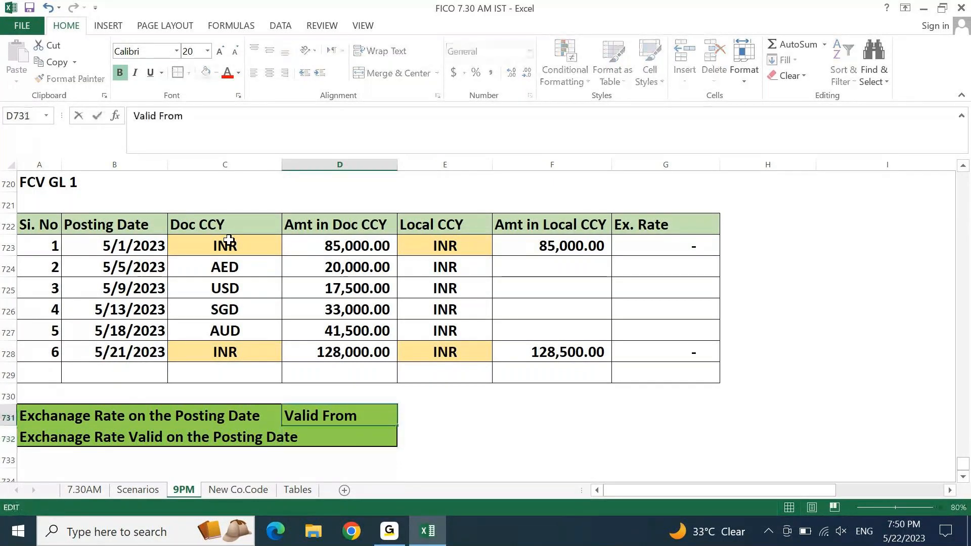
type("5")
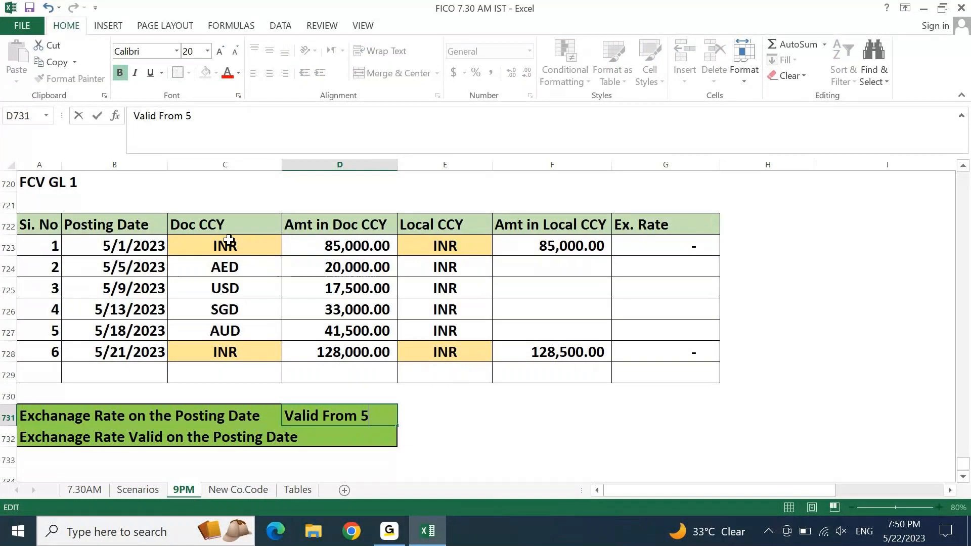
type("/5/2023")
key("Return")
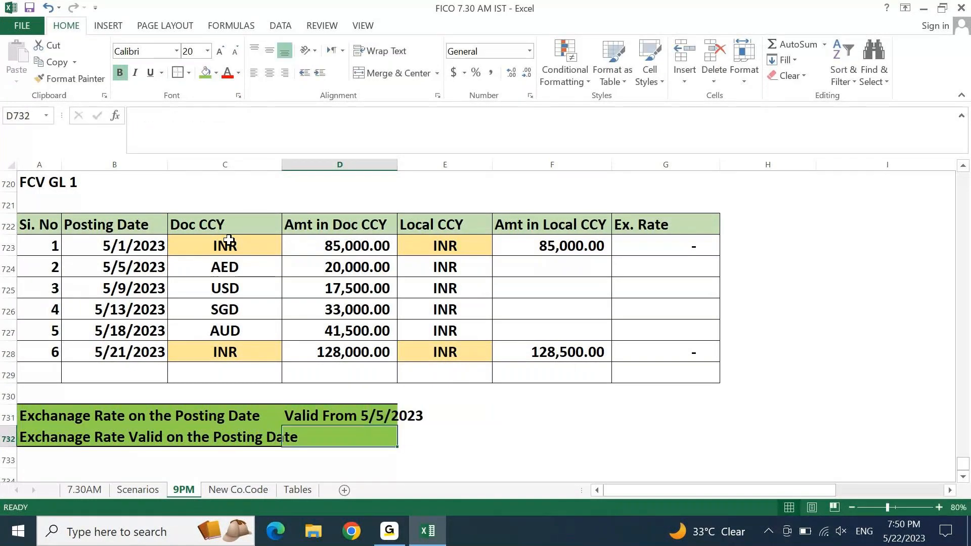
- Copy the validity text from D731 down to D732 and change it to "Valid From 5/1/2023"
key("Up")
key("Left")
key("Left")
key("Left")
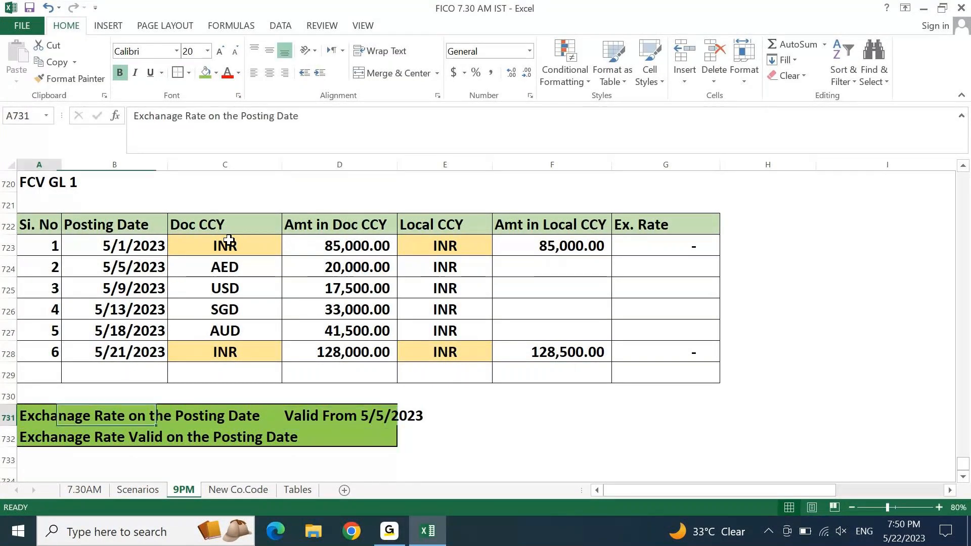
left_click(146, 270)
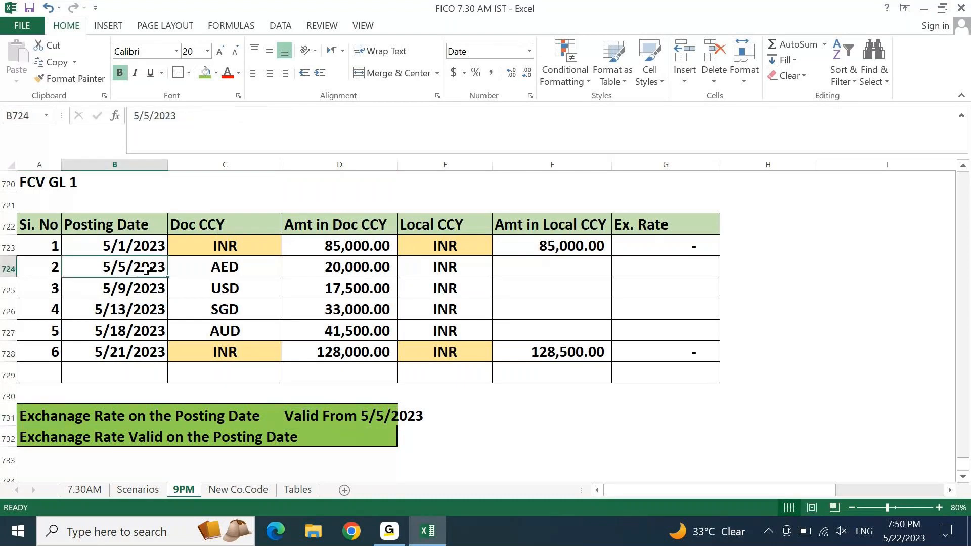
left_click(324, 436)
key("ctrl+d")
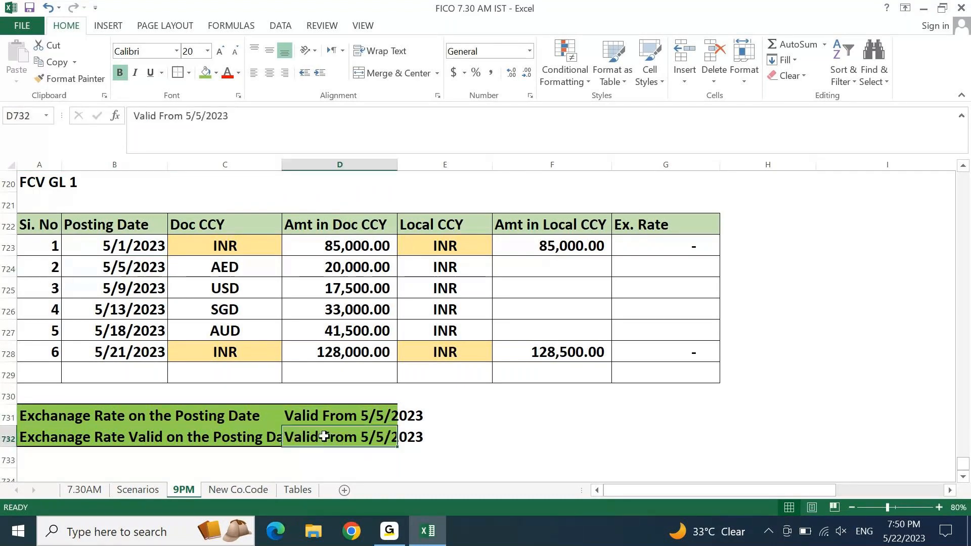
double_click(325, 436)
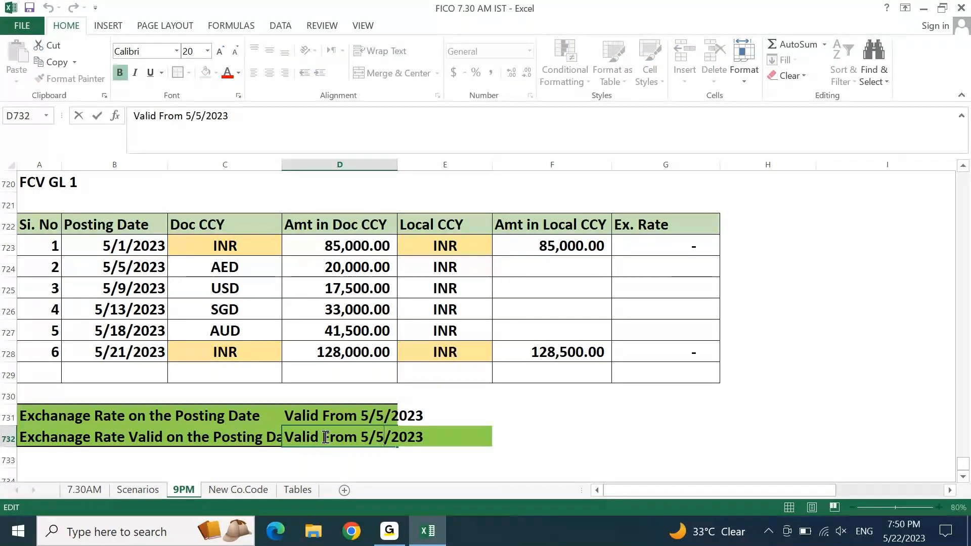
key("Left")
key("BackSpace")
type("1")
key("Return")
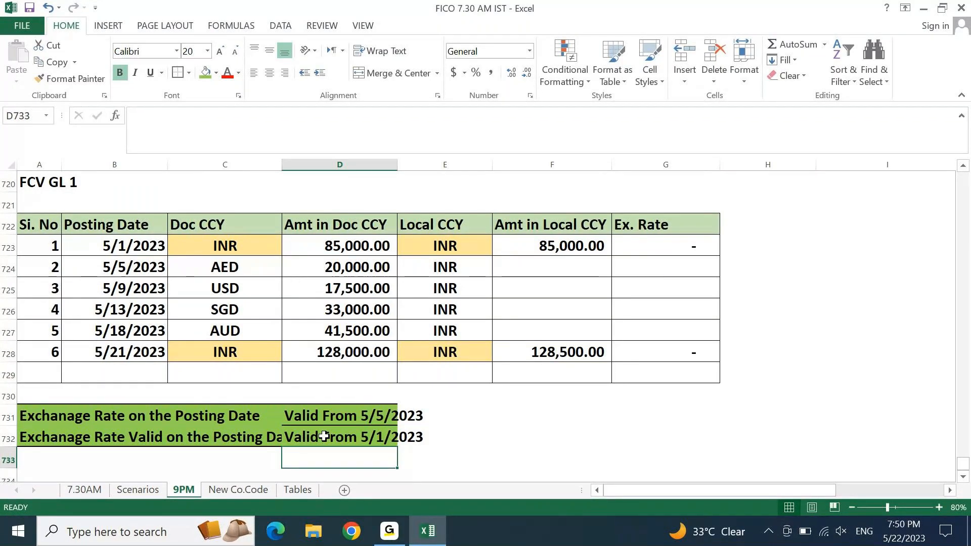
- Set the exchange rate of the AED transaction in G724 to 20
left_click(357, 443)
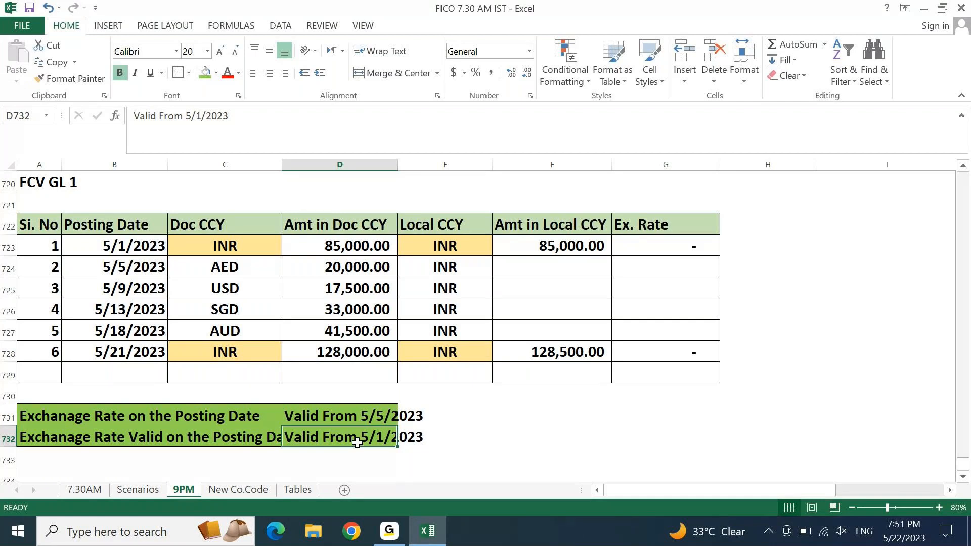
key("Home")
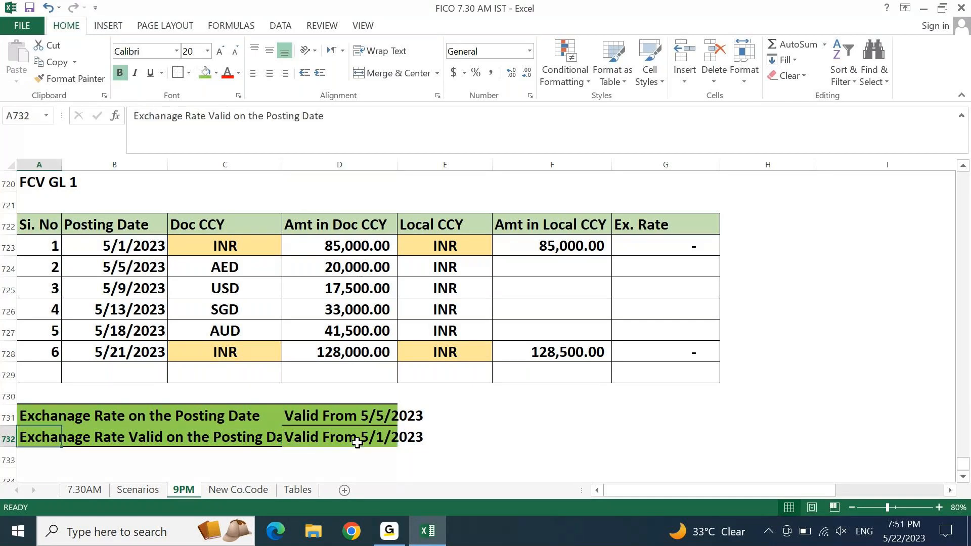
key("Up")
key("Up")
key("Up")
key("Up")
key("Up")
key("Up")
key("Up")
key("Up")
key("Right")
key("Right")
key("Right")
key("Right")
key("Right")
key("Right")
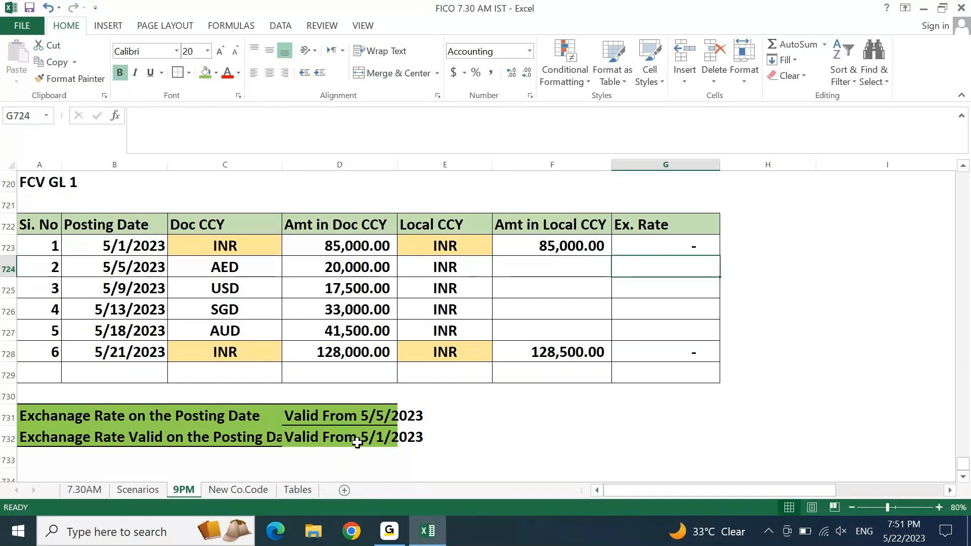
type("2")
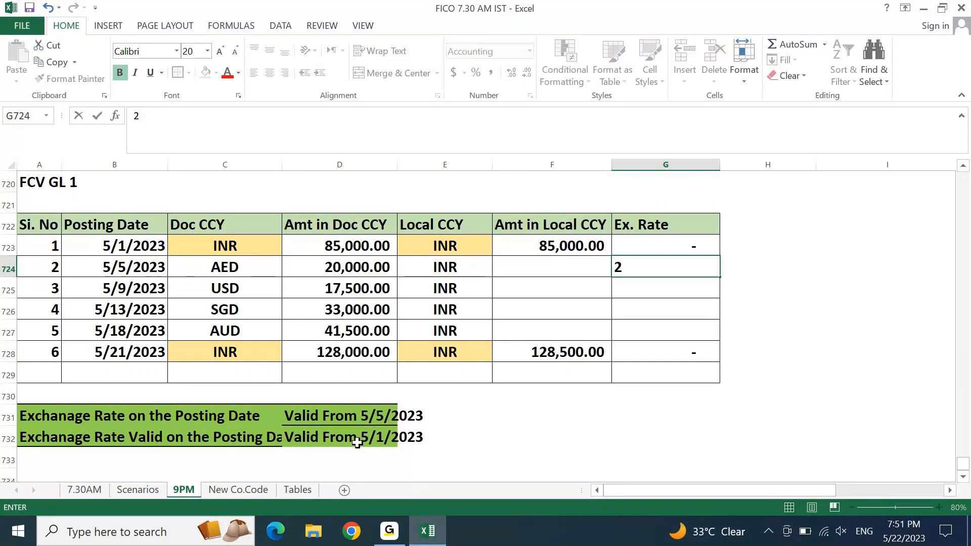
type("0")
key("Return")
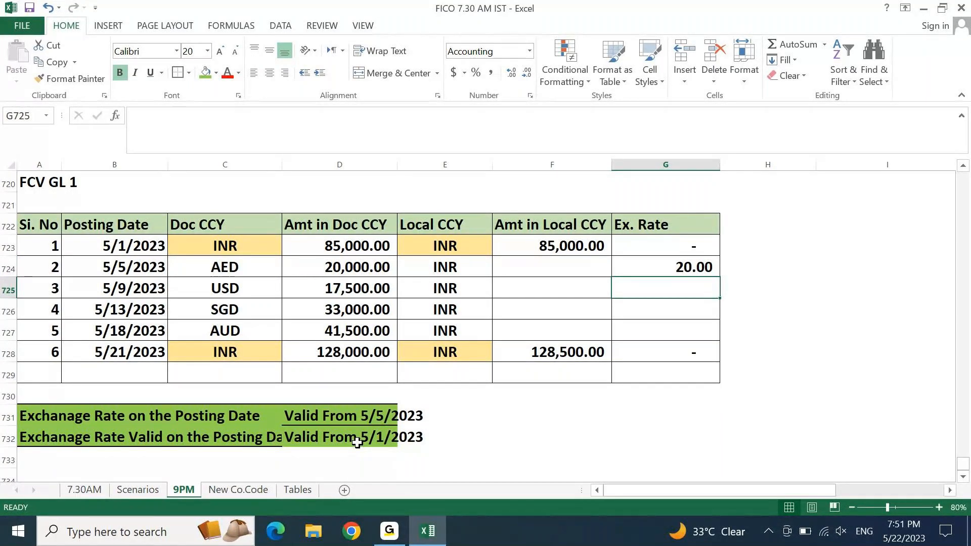
- Enter the exchange rates 80 for USD, 60 for SGD and 50 for AUD in G725:G727
type("8")
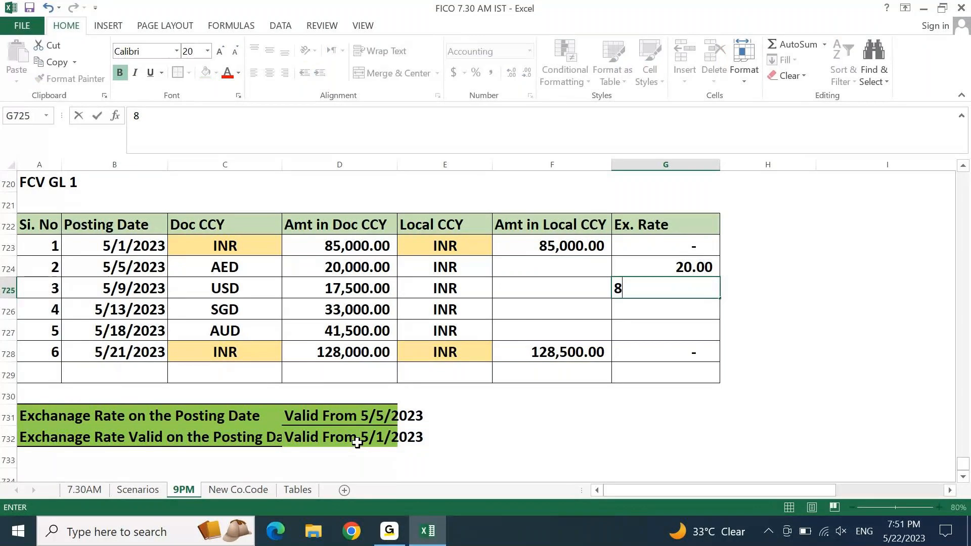
type("0")
key("Return")
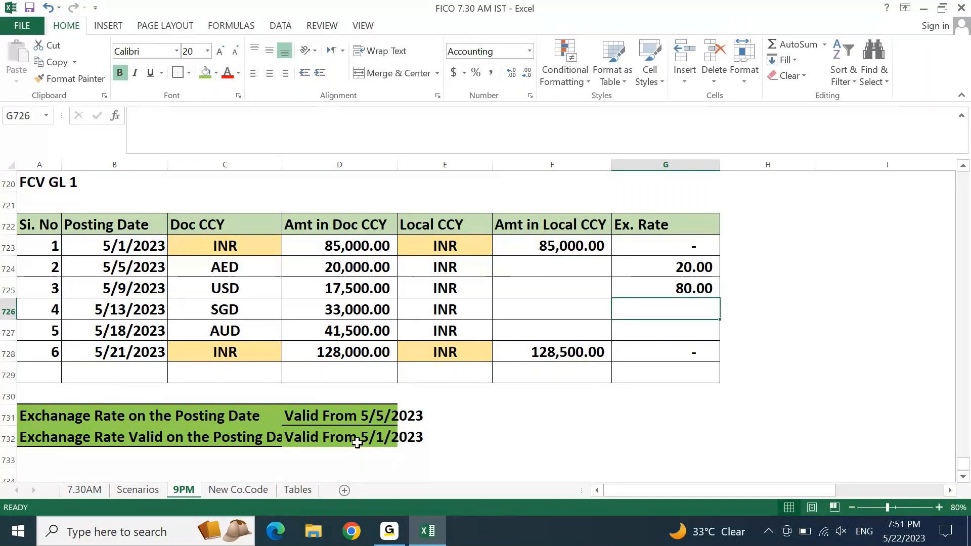
type("60")
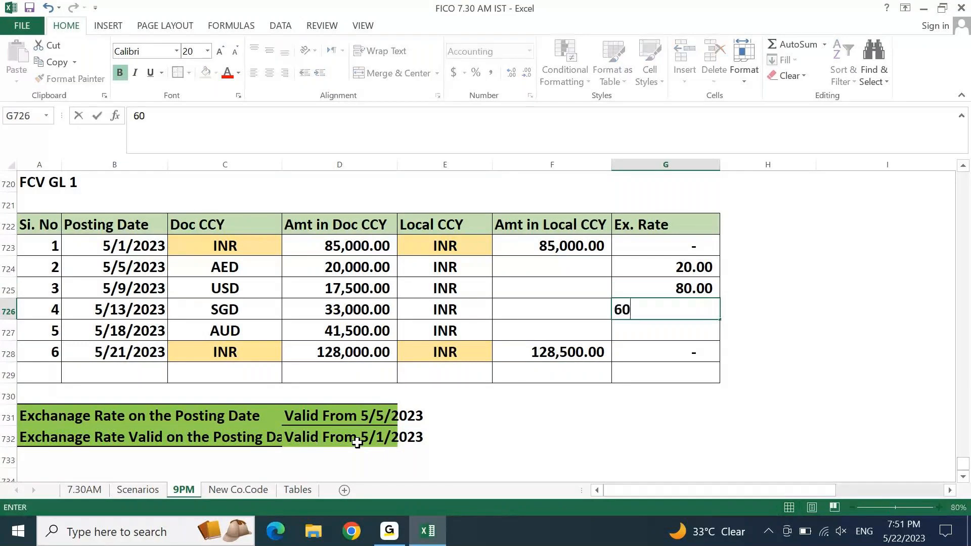
key("Return")
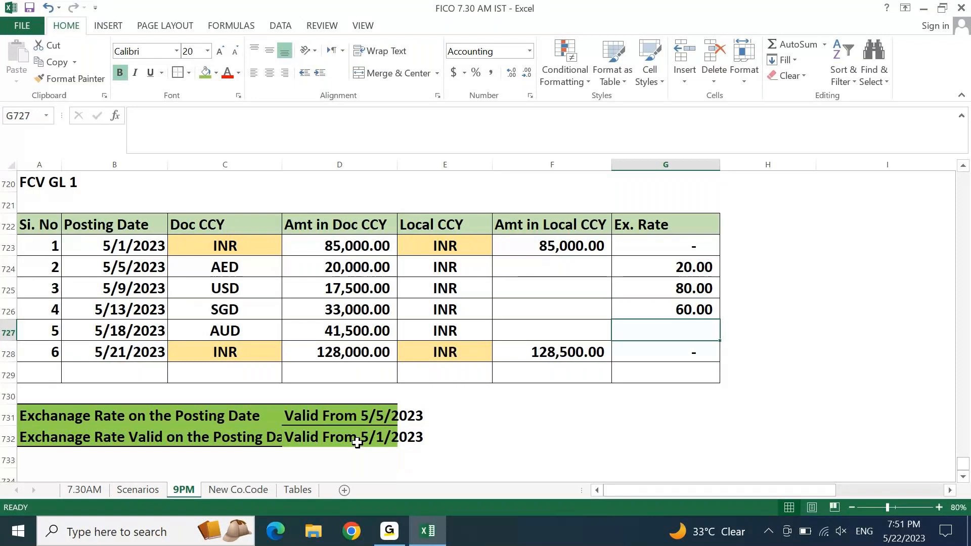
type("50")
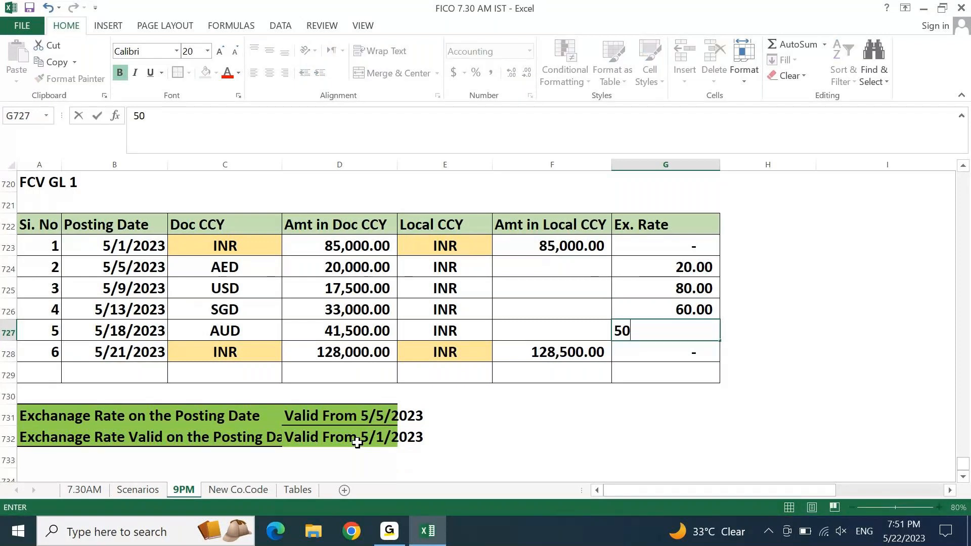
key("Return")
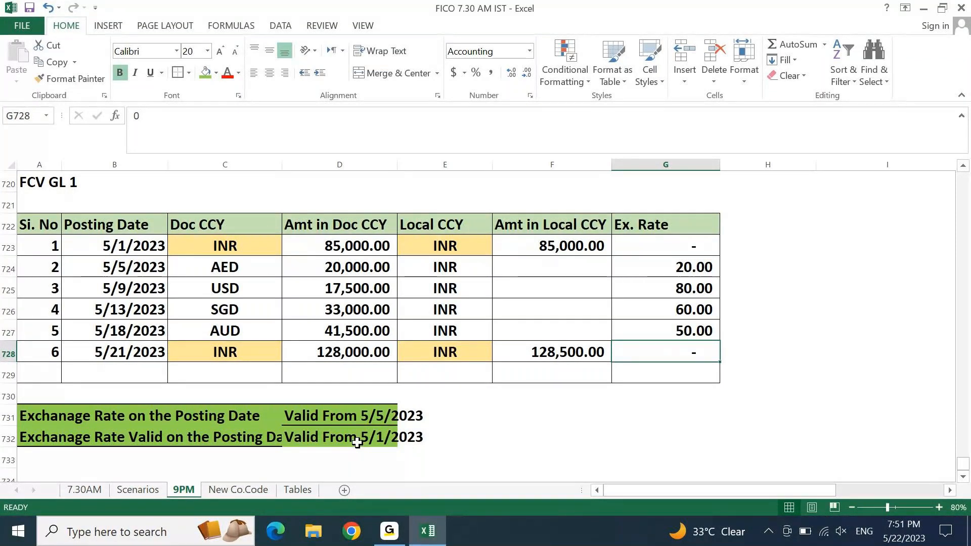
key("Up")
key("Up")
key("Up")
key("Up")
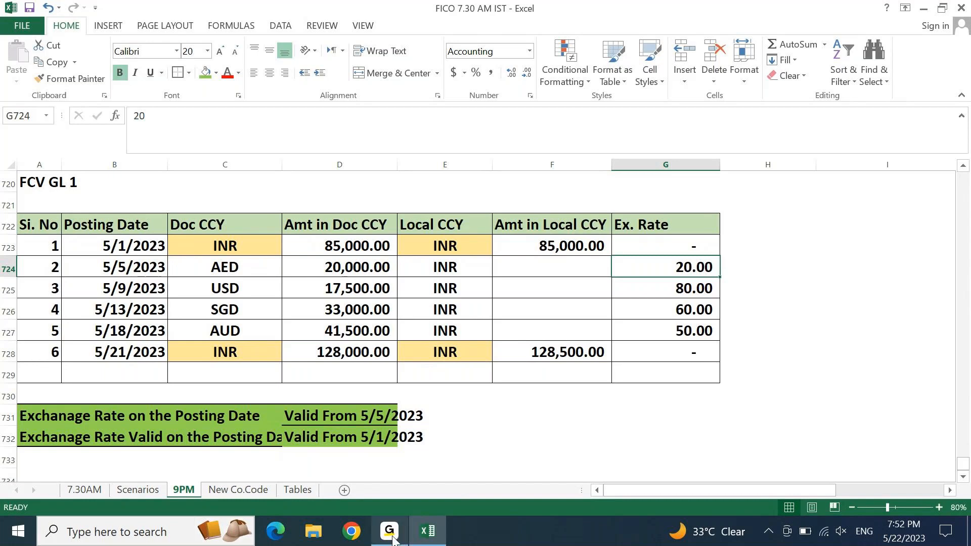
- Switch to the GoTo meeting window to raise the computer's speaker volume, and return to the Excel workbook
mouse_move(392, 539)
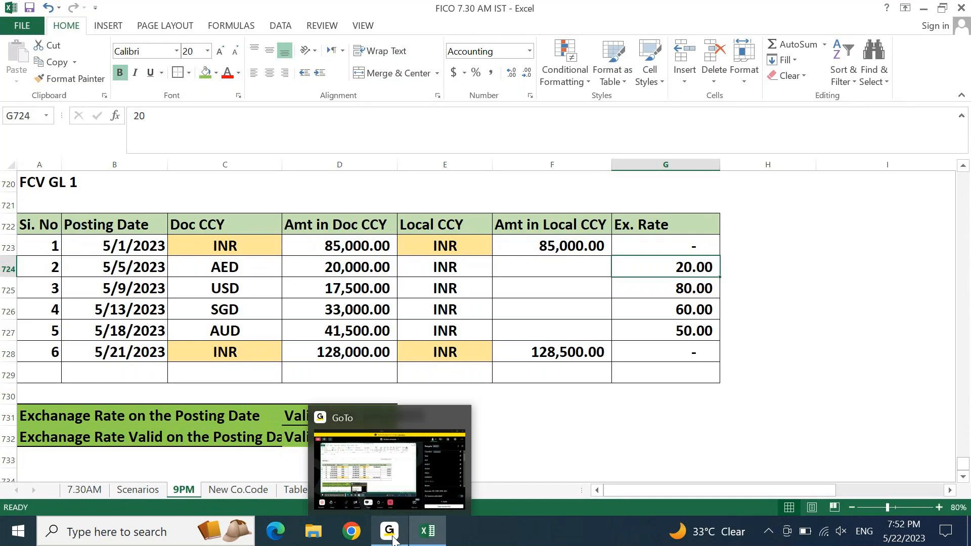
left_click(409, 470)
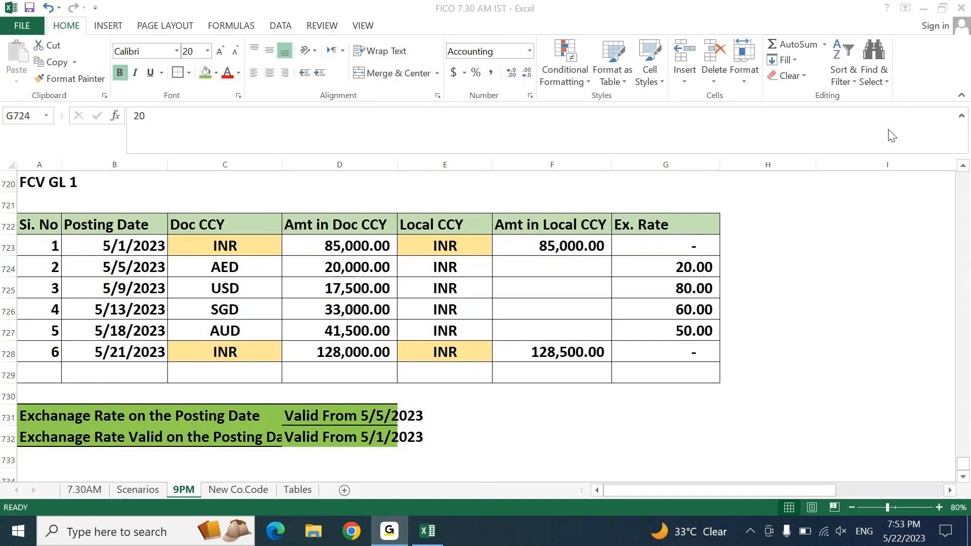
left_click(842, 539)
left_click(779, 493)
left_click_drag(198, 484, 203, 488)
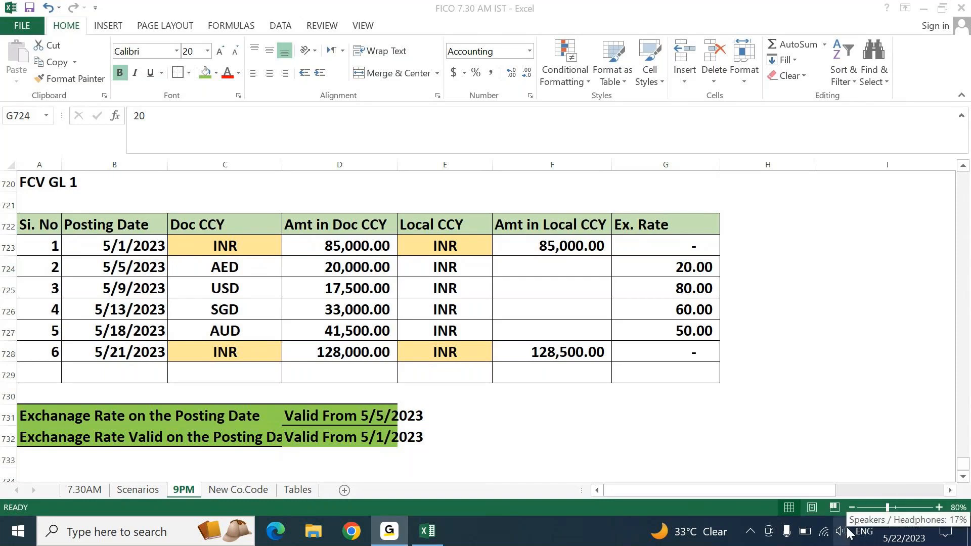
scroll(850, 533, "up", 1)
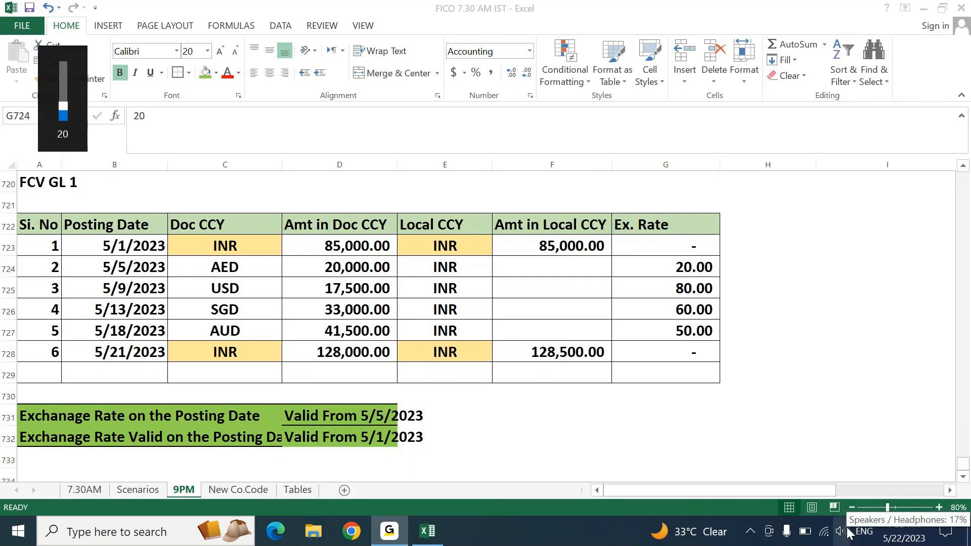
scroll(850, 532, "up", 2)
key("XF86AudioRaiseVolume")
key("XF86AudioRaiseVolume")
key("XF86AudioRaiseVolume")
key("XF86AudioRaiseVolume")
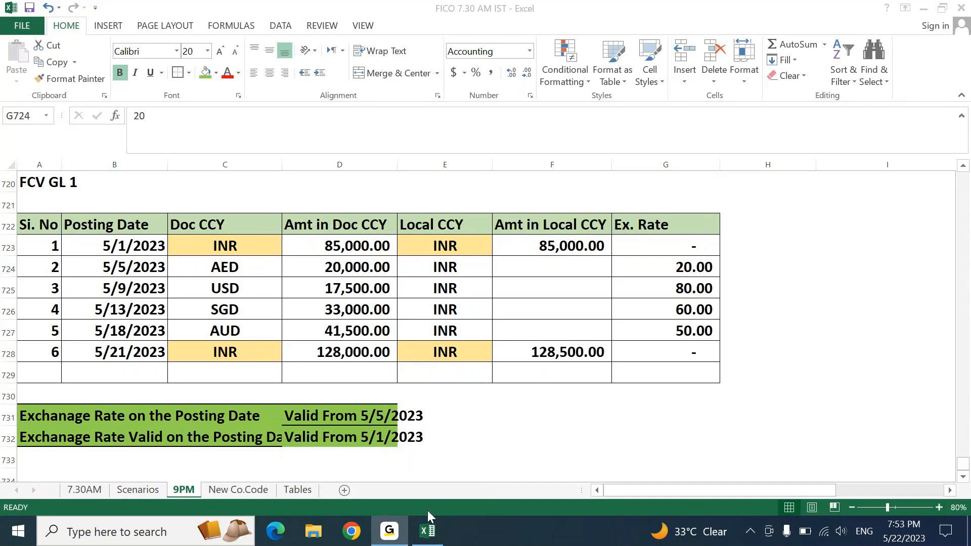
left_click(425, 538)
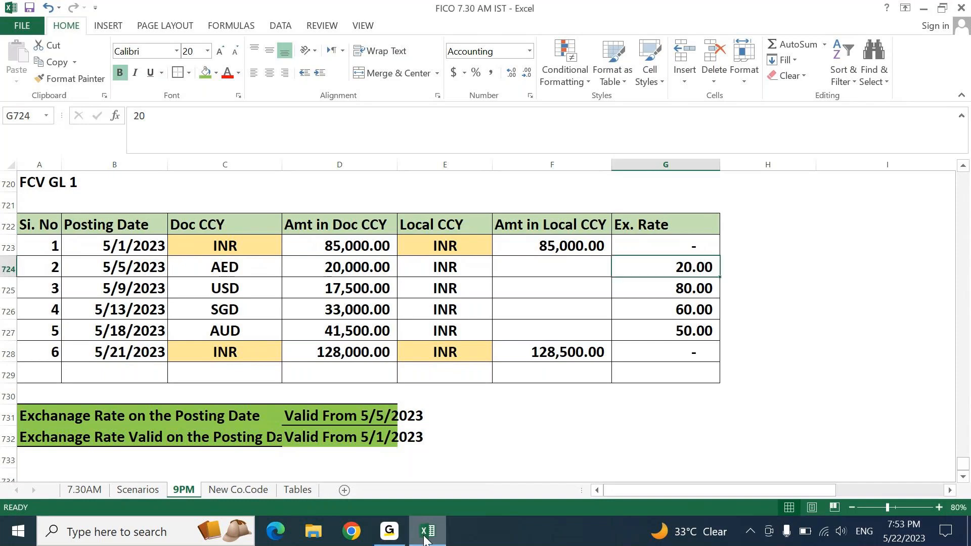
key("Left")
key("Left")
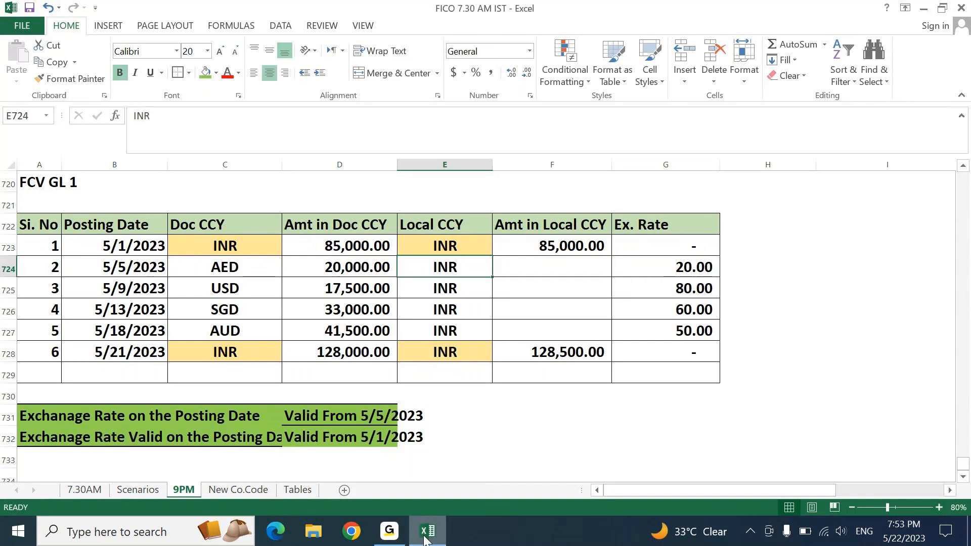
key("Home")
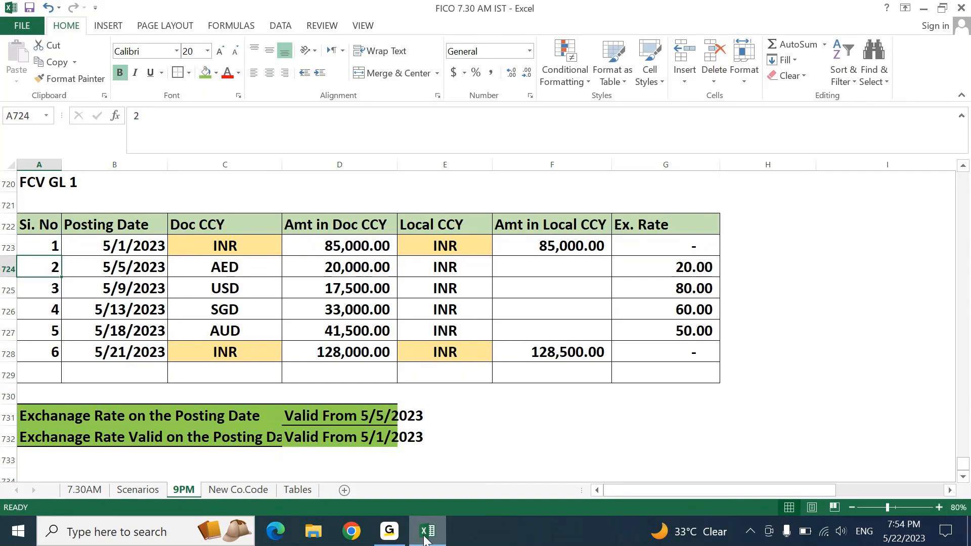
key("Right")
key("Right")
key("Right")
key("Right")
key("Right")
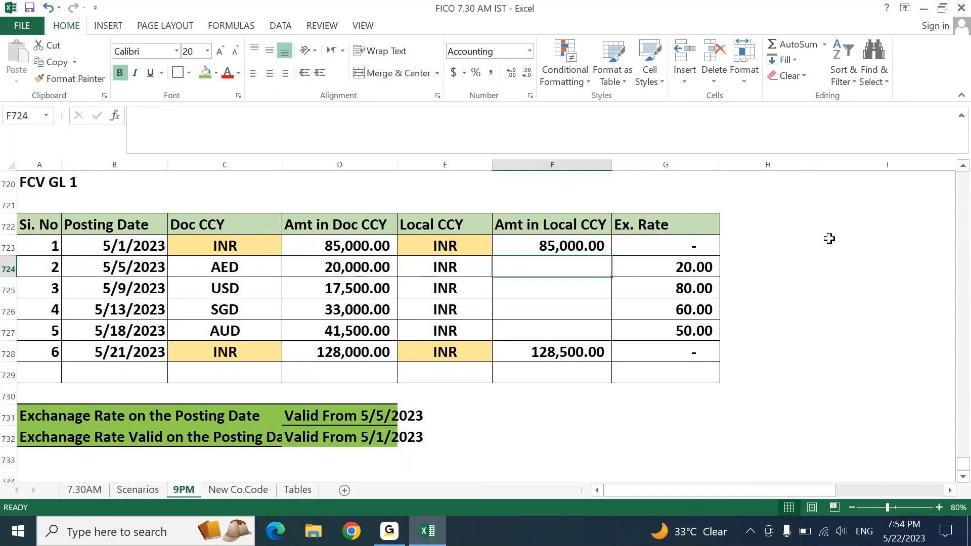
key("Right")
- Enter the note "FC to LC = Multiplication" in A734 below the exchange rate notes
key("Left")
key("Left")
key("Left")
key("Left")
key("Left")
key("Down")
key("Down")
key("Down")
key("Down")
key("Down")
key("Down")
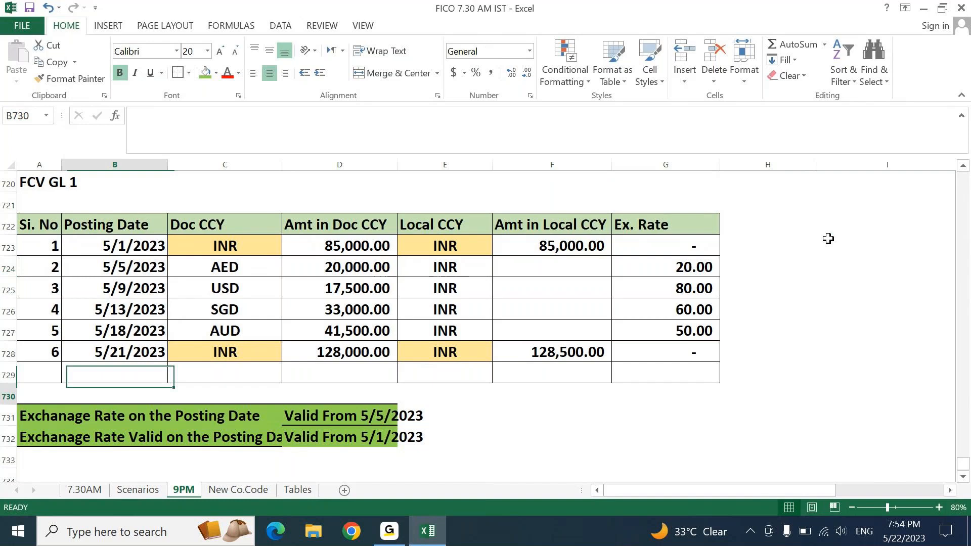
key("Left")
key("Down")
key("Down")
key("Down")
key("Down")
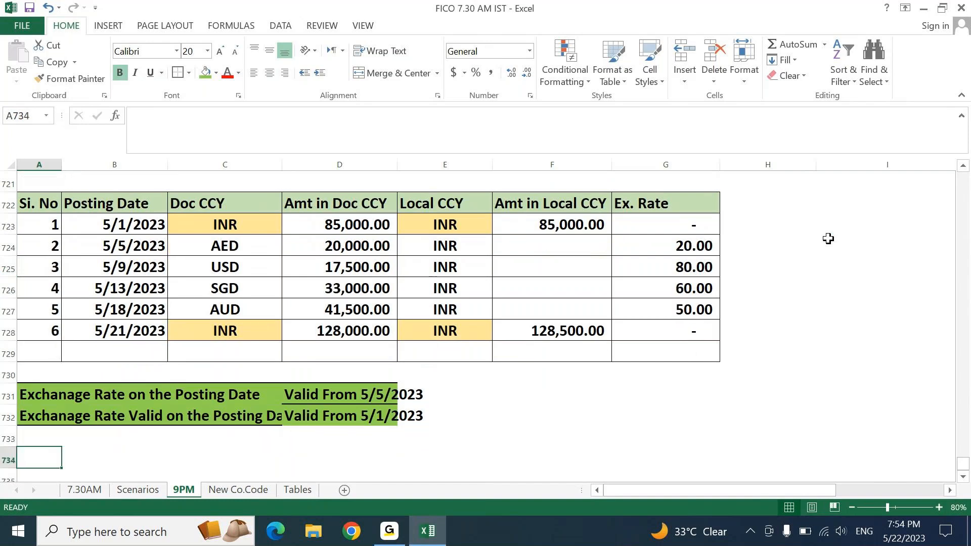
type("F")
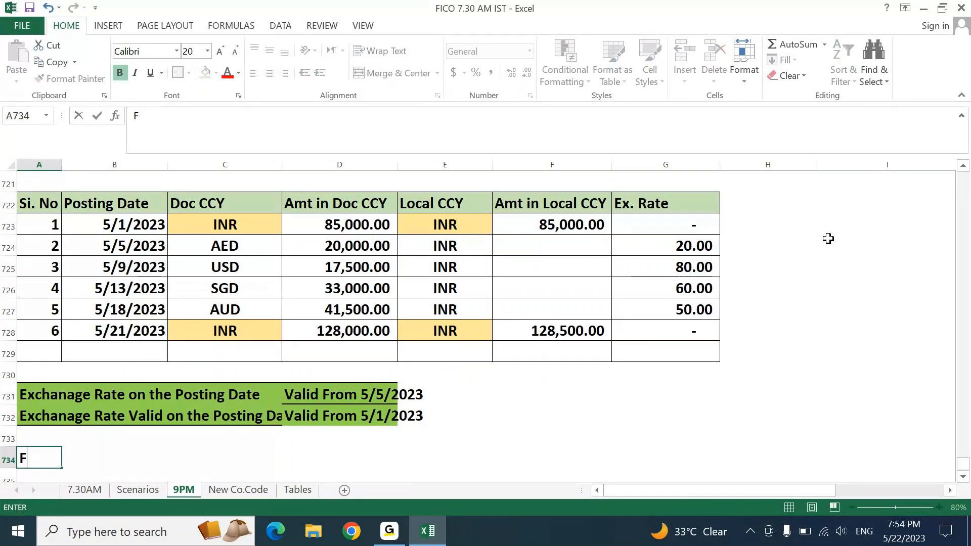
type("C to LC  = ")
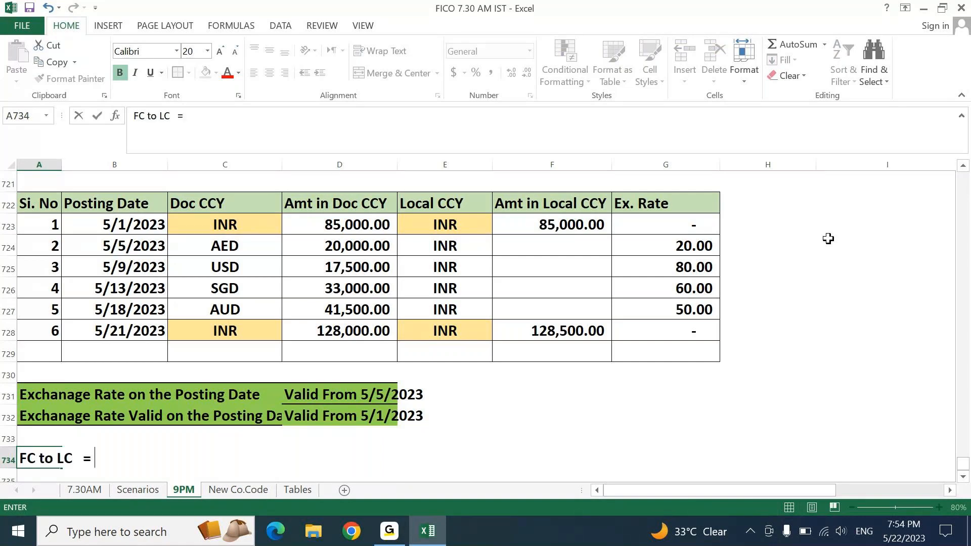
type("Multipli")
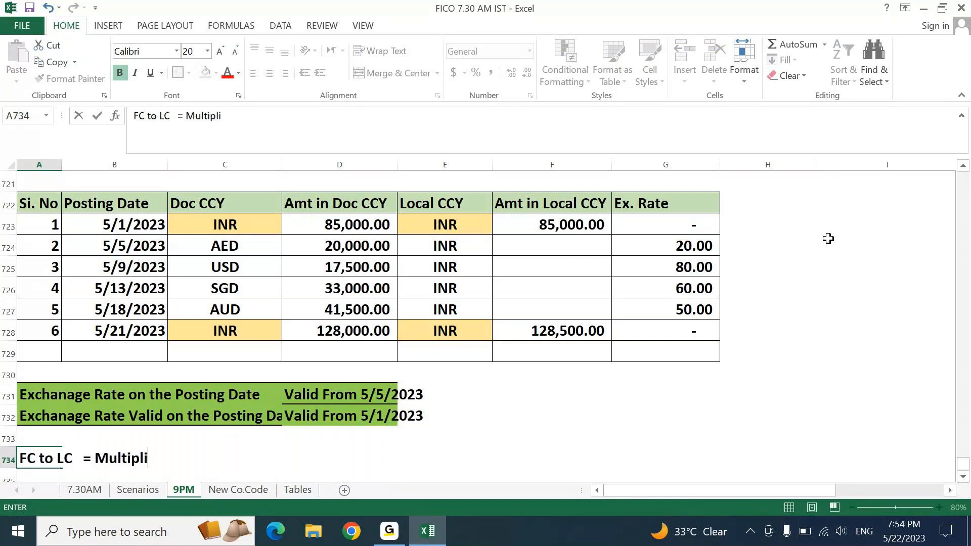
type("cation")
key("Return")
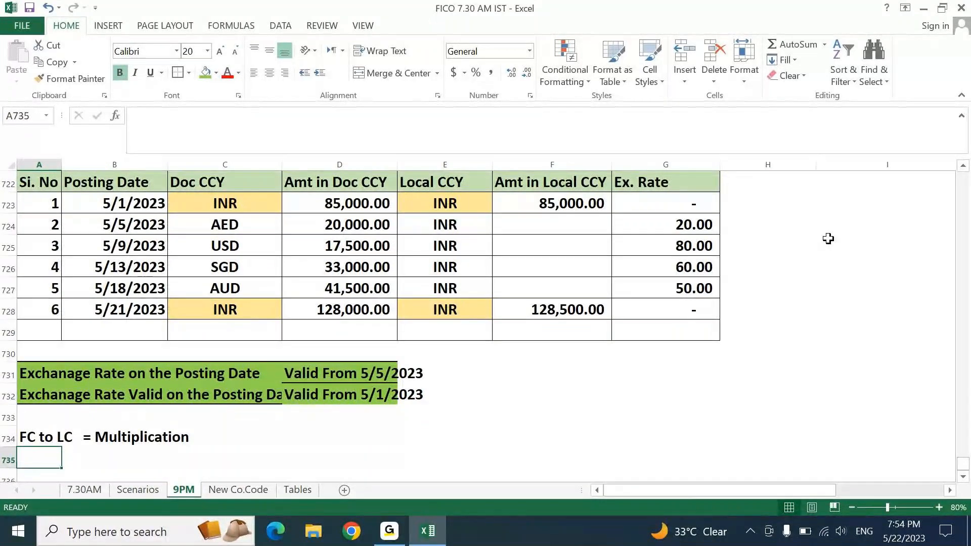
- Calculate the AED transaction's local currency amount in F724 with the formula =D724*G724
left_click(593, 226)
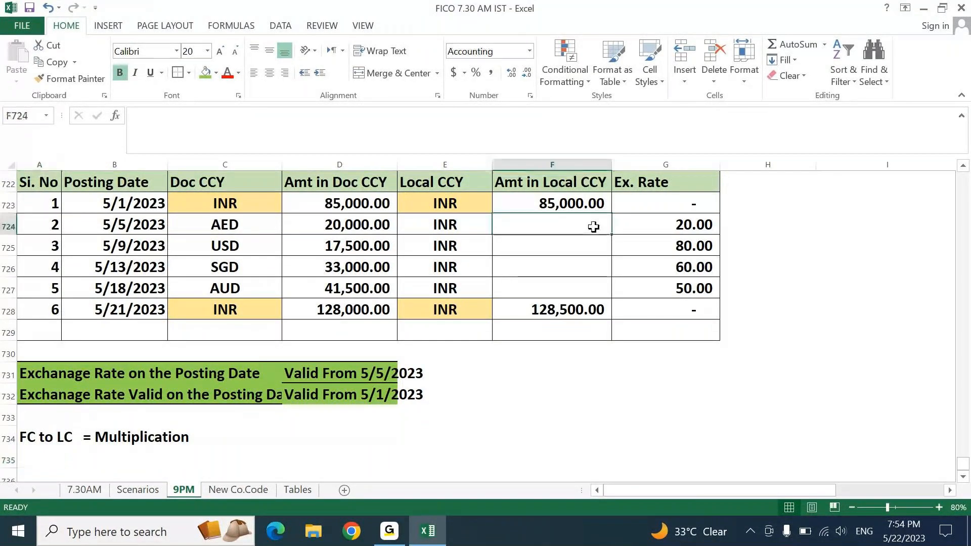
type("=")
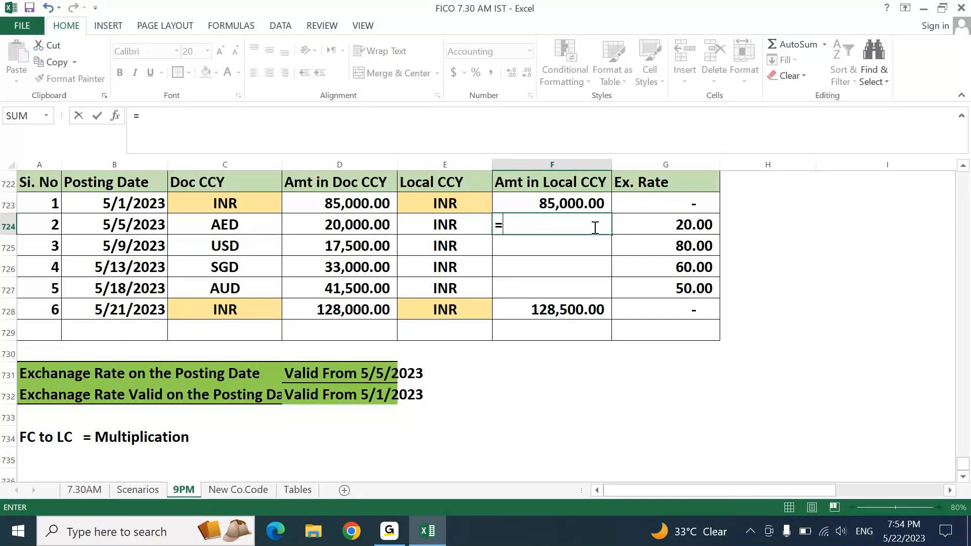
left_click(359, 223)
type("*")
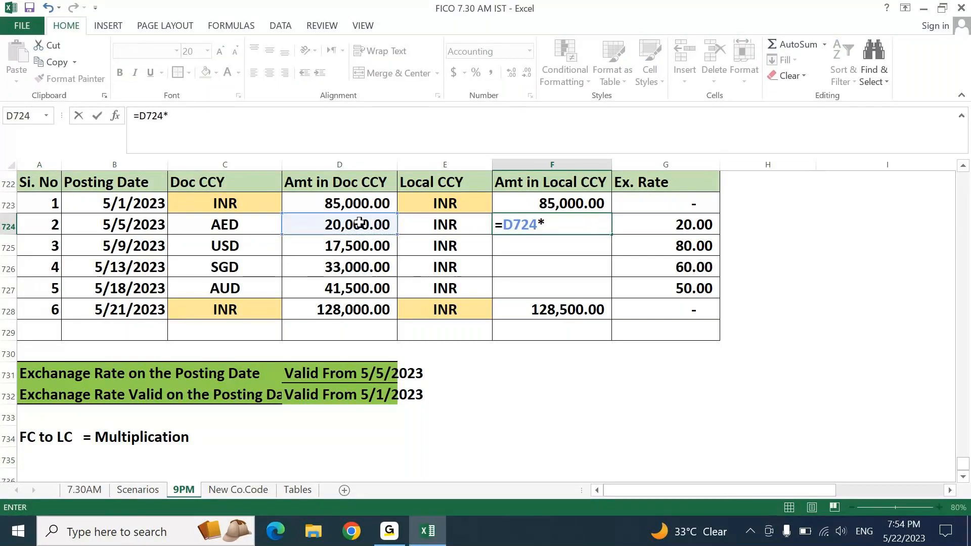
left_click(684, 225)
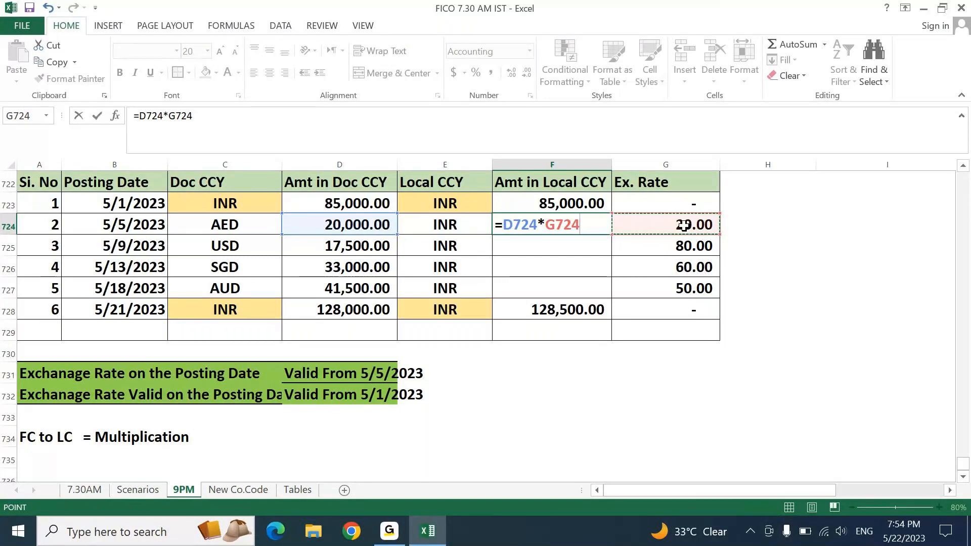
key("Return")
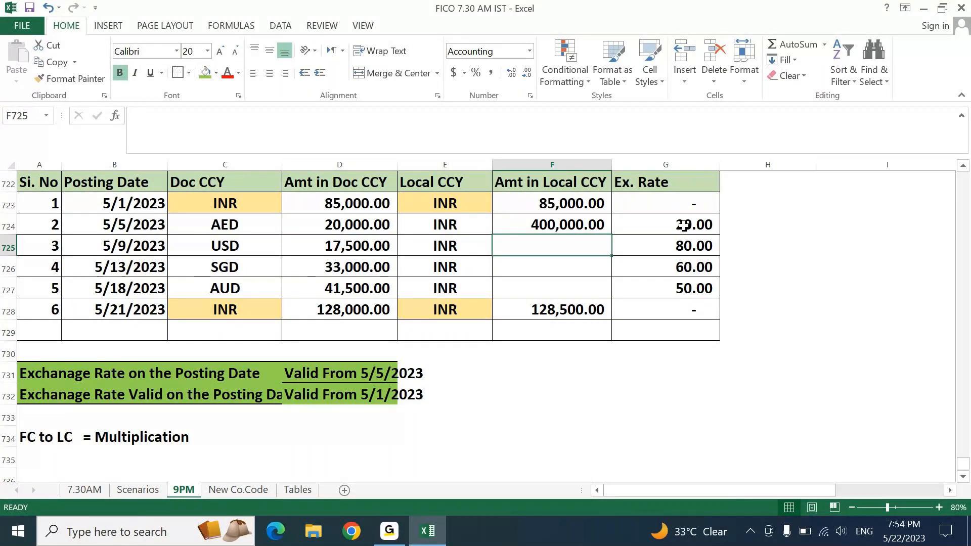
- Calculate the USD transaction's local currency amount in F725 with the formula =D725*G725
type("=")
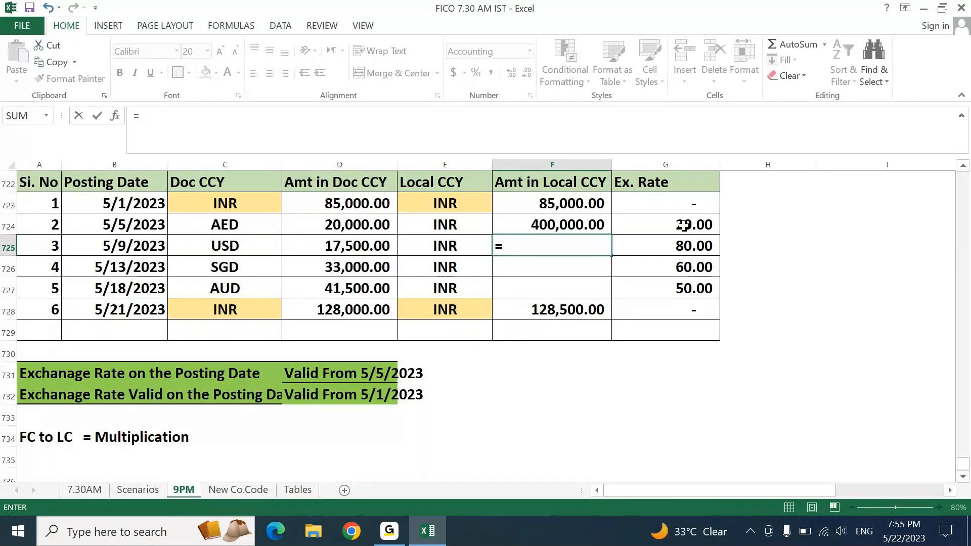
left_click(359, 238)
type("*")
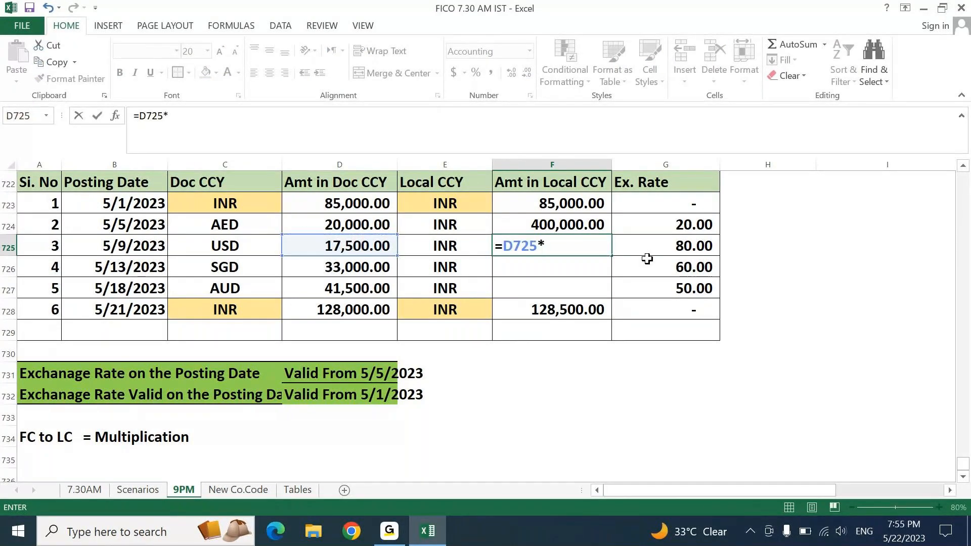
left_click(694, 245)
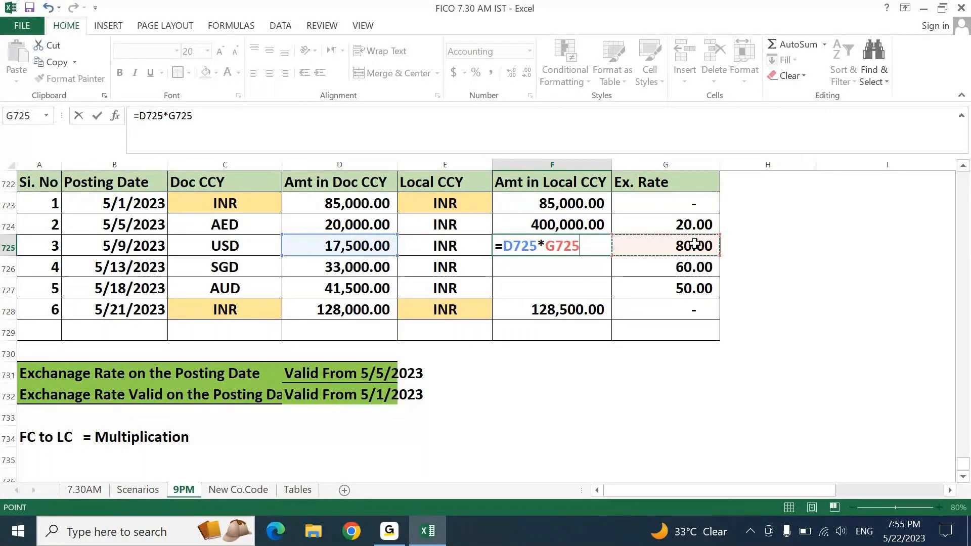
key("Return")
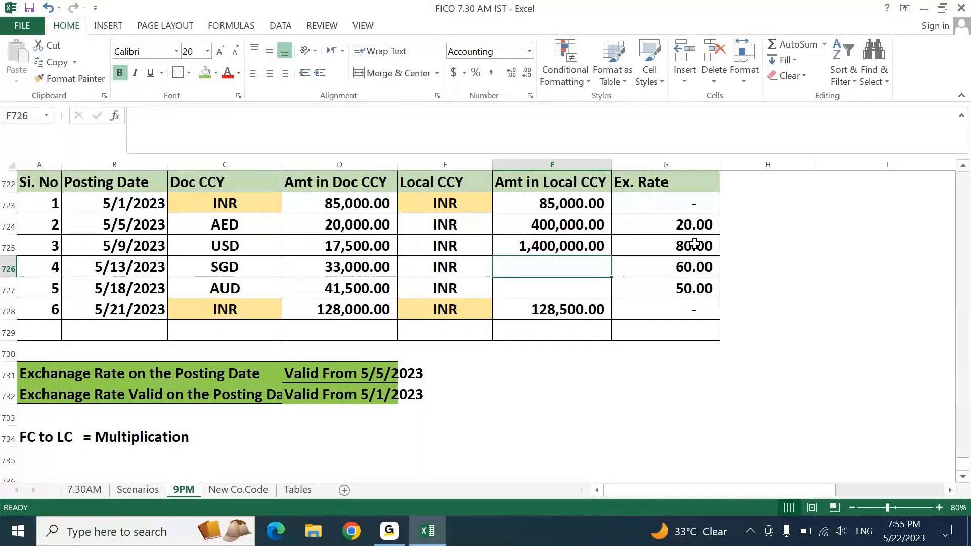
- Calculate the SGD transaction's local currency amount in F726 by multiplying D726 by G726
type("=")
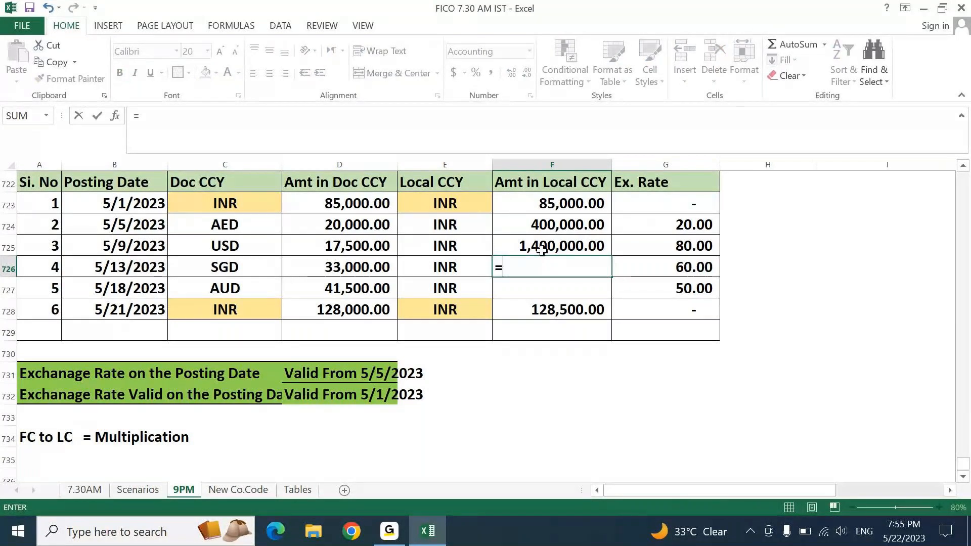
left_click(362, 272)
type("*")
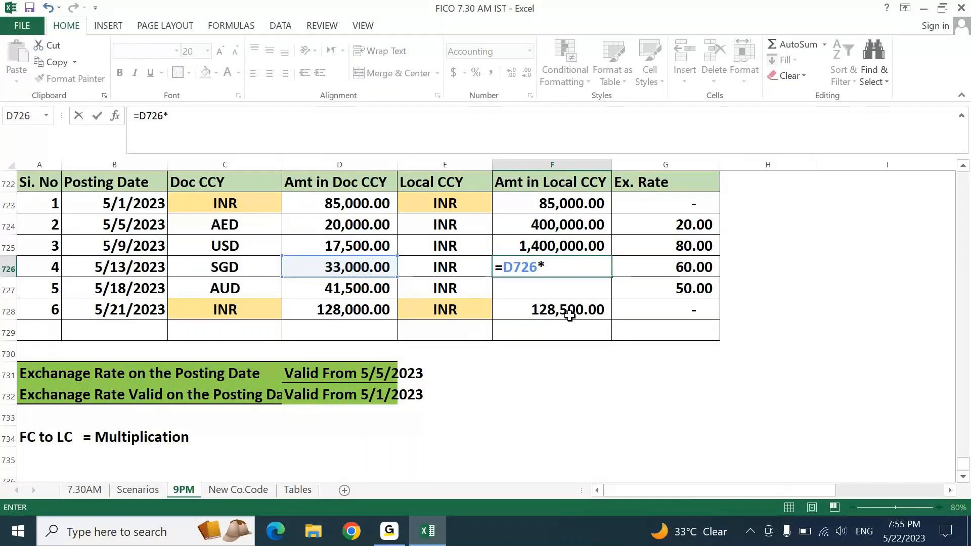
left_click(674, 265)
key("Return")
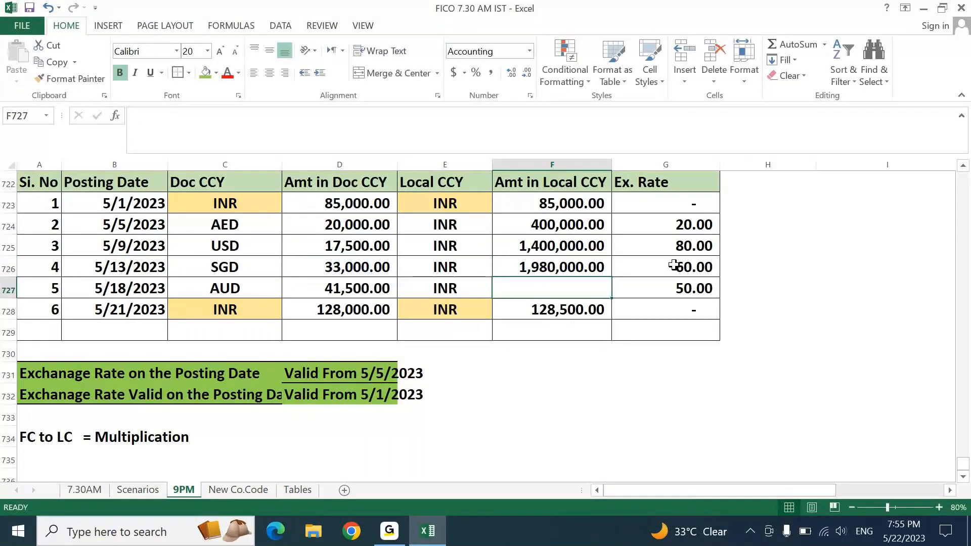
- Calculate the AUD transaction's local currency amount in F727 with the formula =D727*G727
type("=")
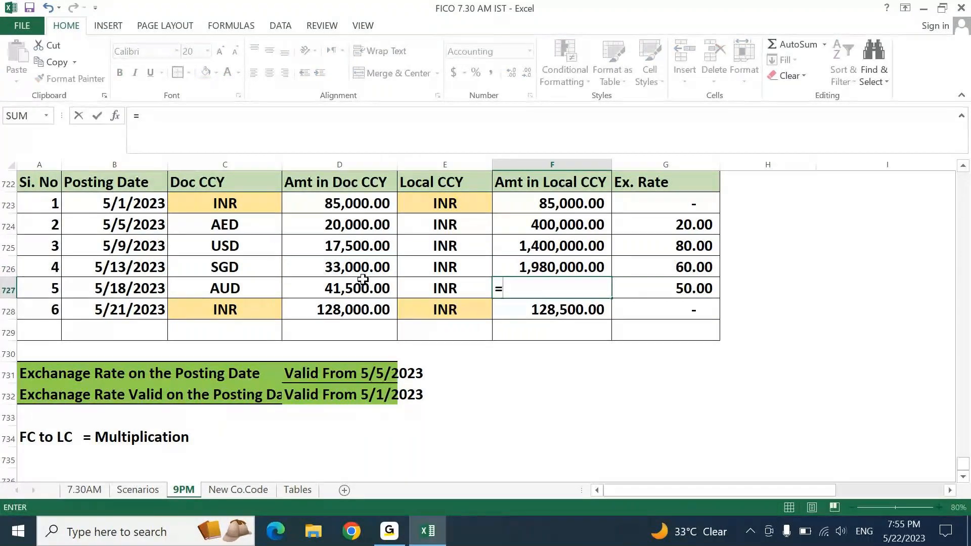
left_click(349, 288)
type("*")
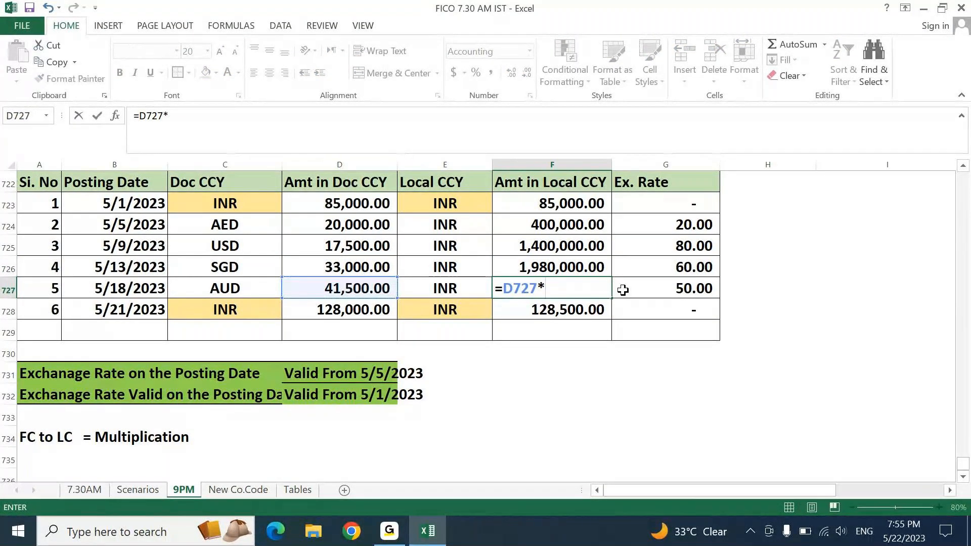
left_click(657, 284)
key("Return")
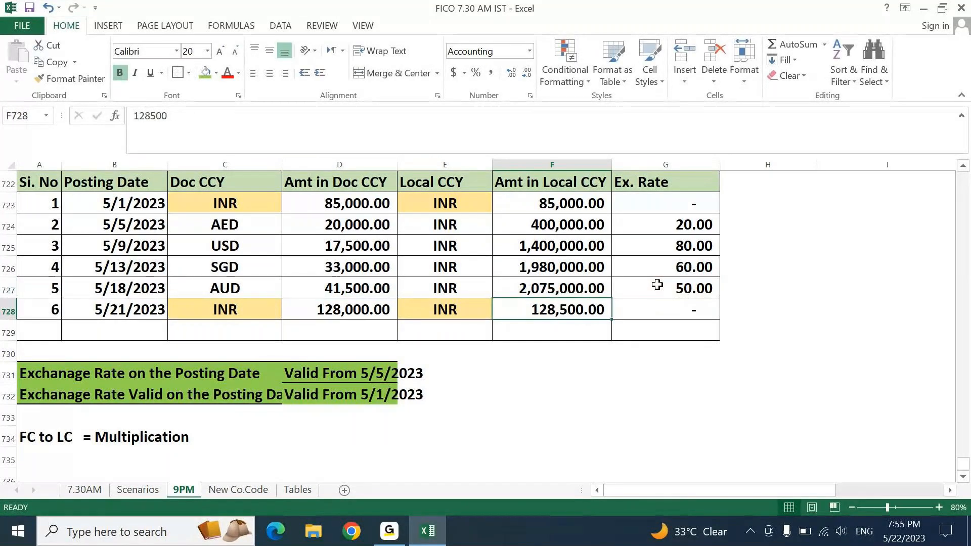
left_click(428, 532)
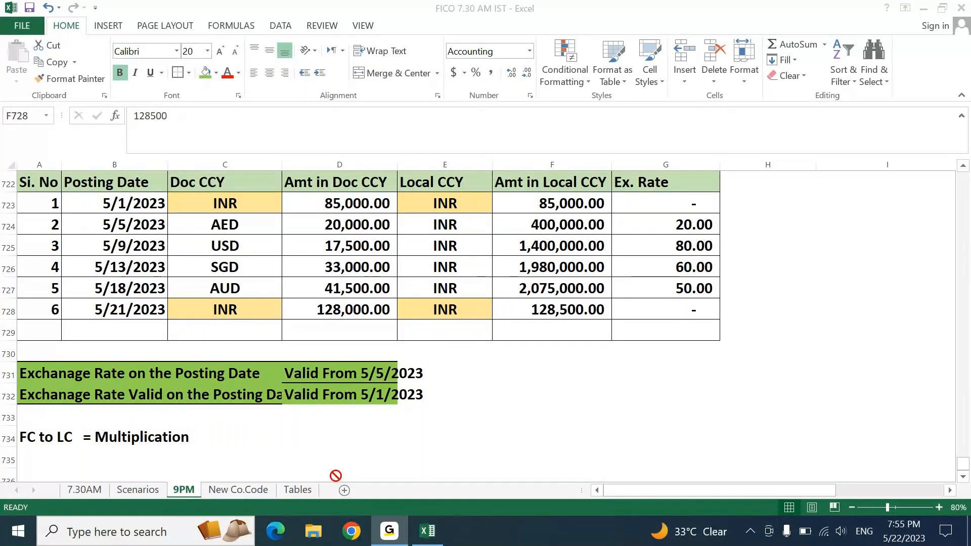
left_click(425, 539)
key("Up")
key("Left")
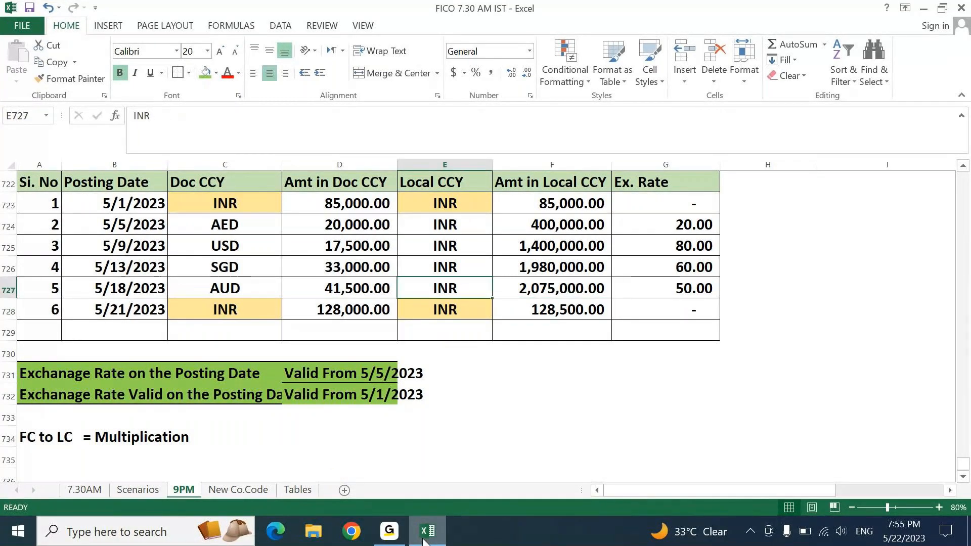
key("Home")
key("ctrl+Up")
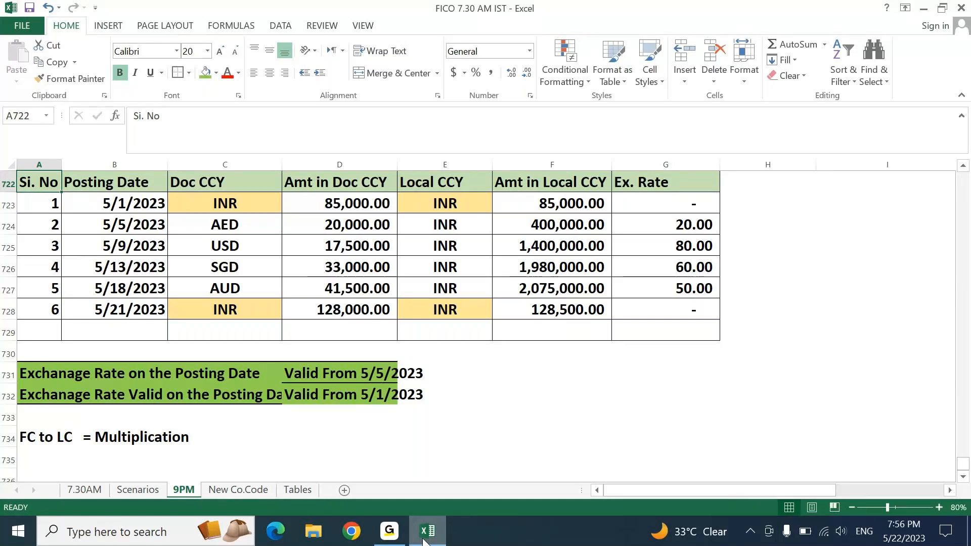
key("Down")
key("Down")
key("Down")
key("Down")
key("Down")
key("Down")
key("Down")
key("Down")
key("Down")
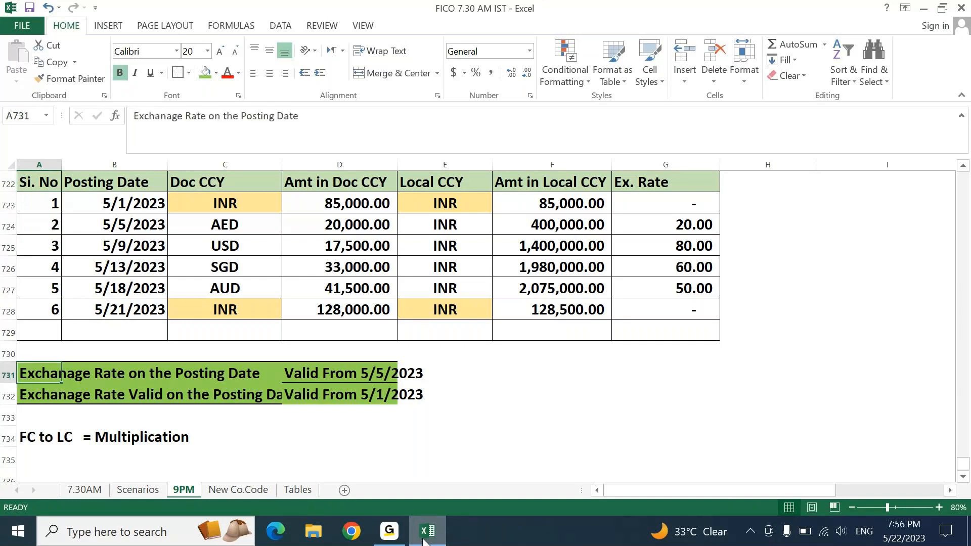
- Enter the note "Below all are open transaction as on 31st May 2023." in C720 beside the FCV GL 1 heading
key("Up")
key("Up")
key("Up")
key("Up")
key("Up")
key("Up")
key("Up")
key("Up")
key("Up")
key("Up")
key("Up")
key("Up")
key("Down")
key("Right")
key("Right")
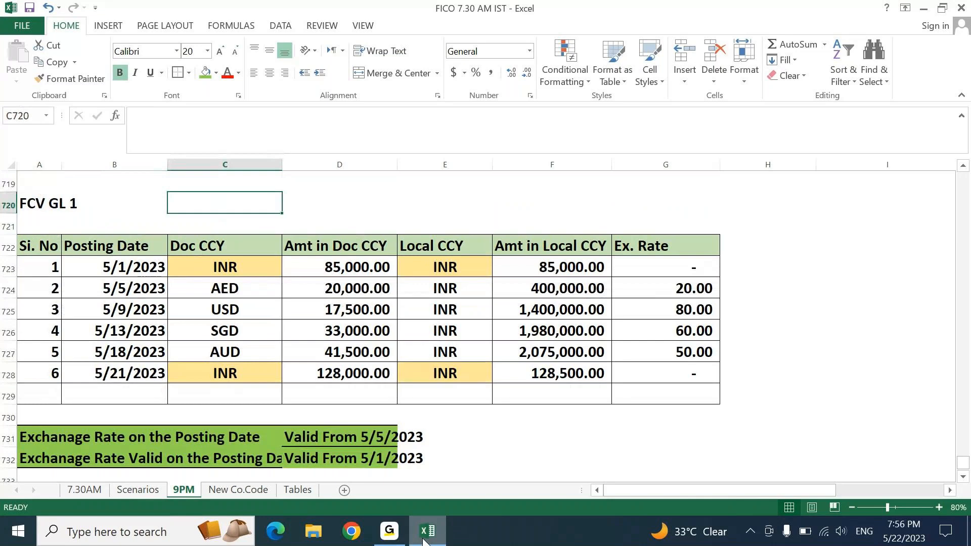
type("B")
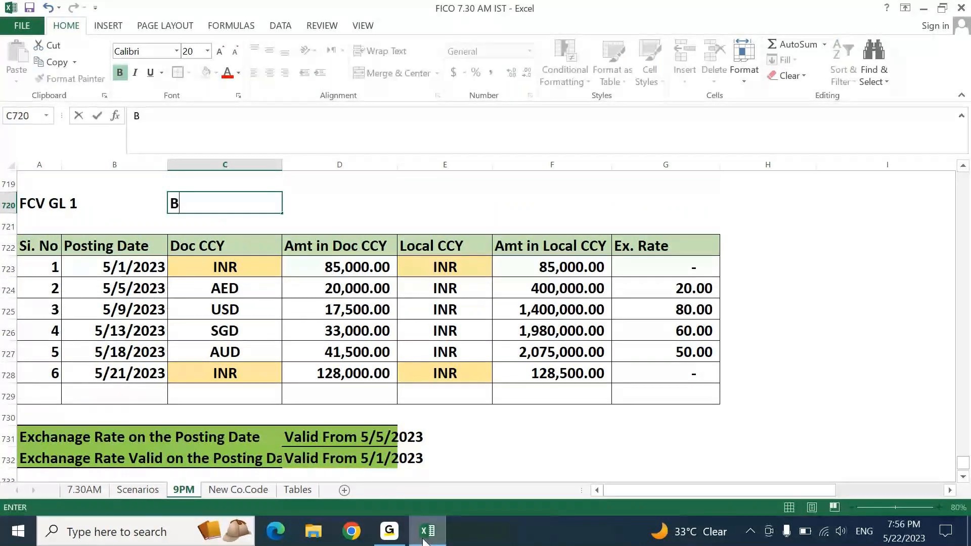
type("elow all are ")
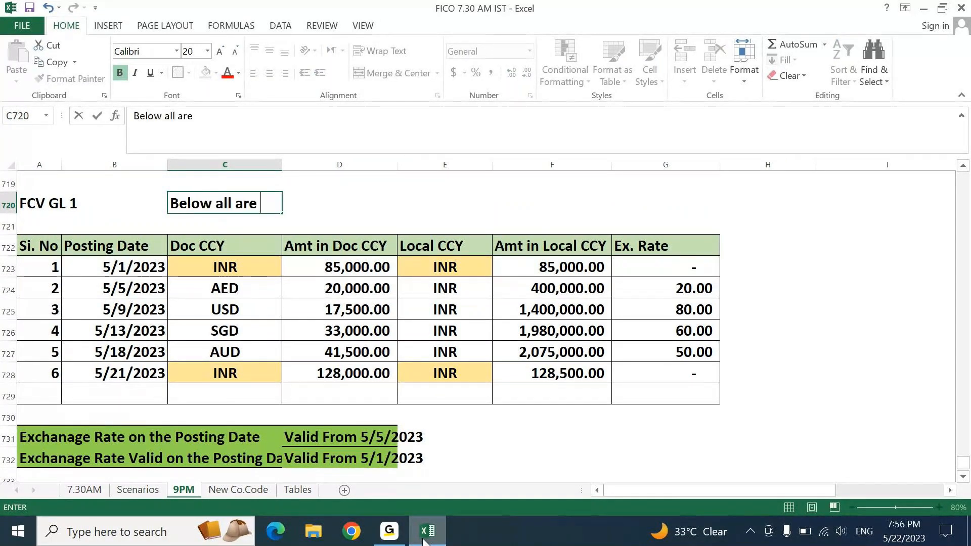
type("open transact")
type("ion at t")
key("BackSpace")
key("BackSpace")
key("BackSpace")
type("s on ")
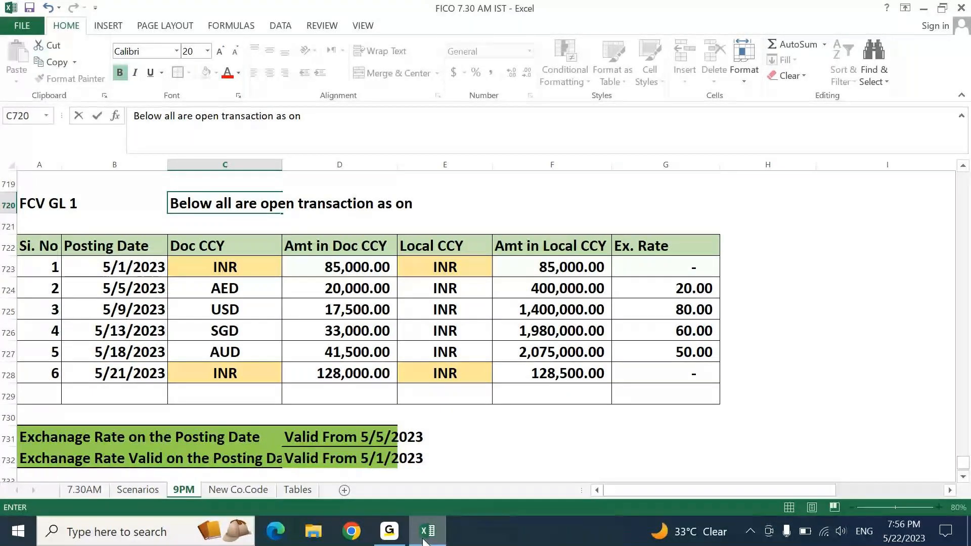
type("30th")
key("BackSpace")
key("BackSpace")
key("BackSpace")
key("BackSpace")
type("1st Ma")
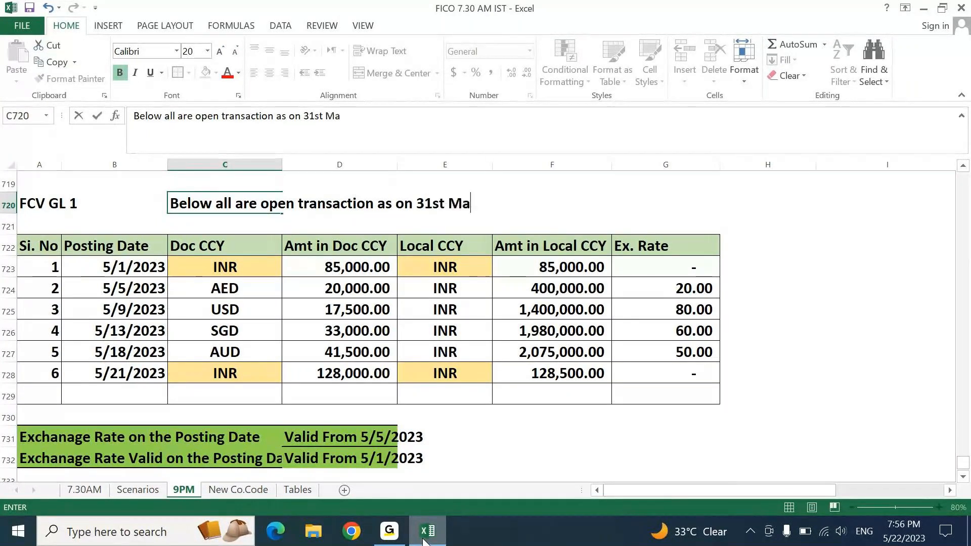
type("y 2023.")
key("Return")
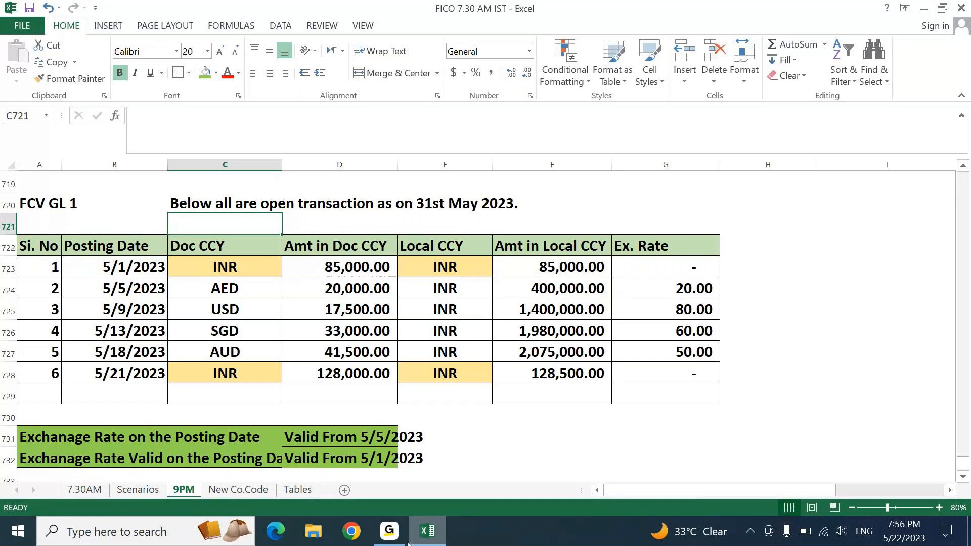
left_click(390, 533)
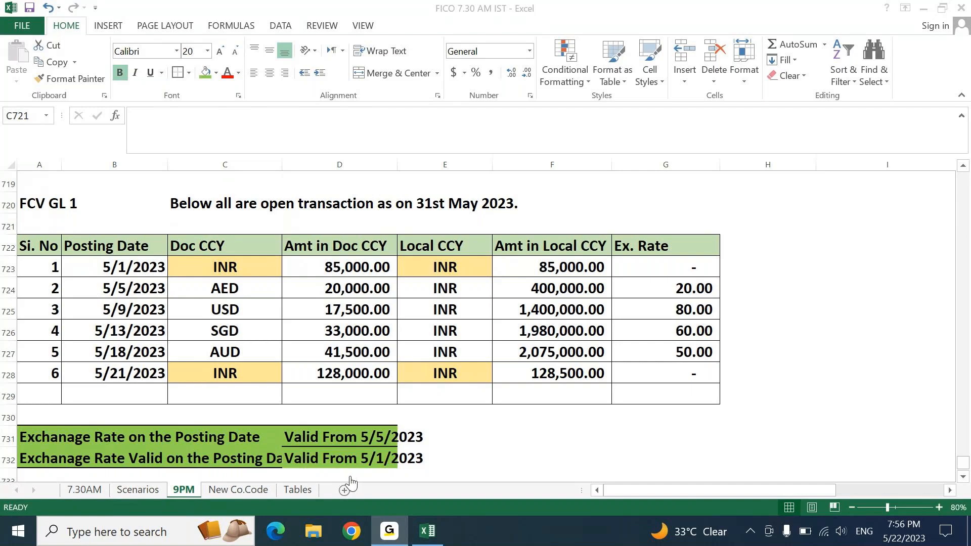
left_click(434, 535)
key("Down")
key("Down")
key("Left")
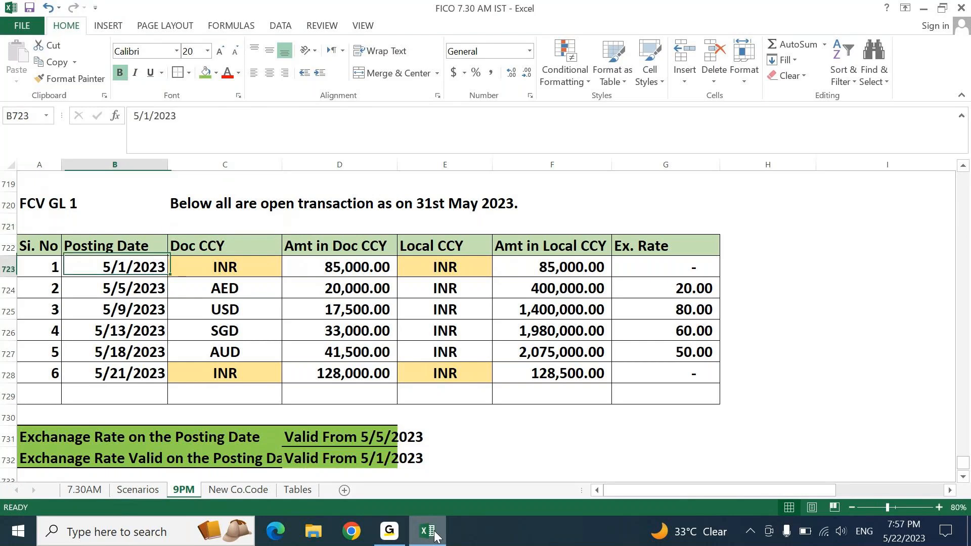
key("Down")
key("Down")
key("Down")
key("Left")
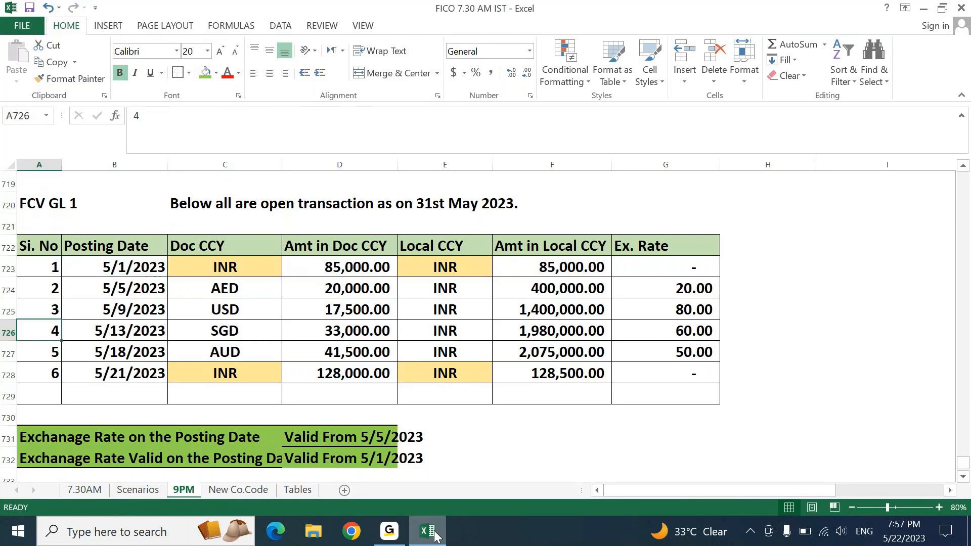
key("Up")
key("Up")
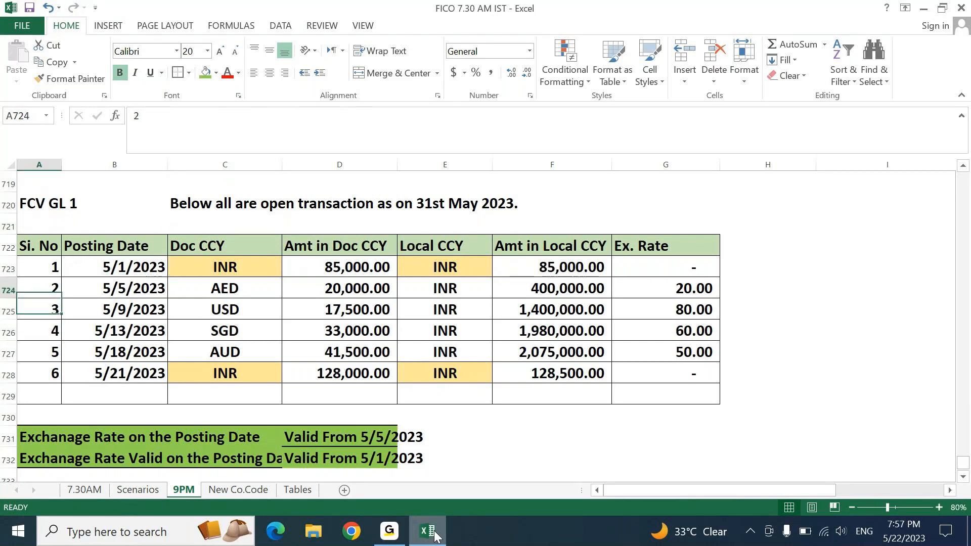
key("Up")
key("Up")
key("Up")
key("Right")
key("Right")
key("Right")
key("Down")
key("Right")
key("Right")
key("Left")
key("Left")
key("Left")
key("Left")
key("Left")
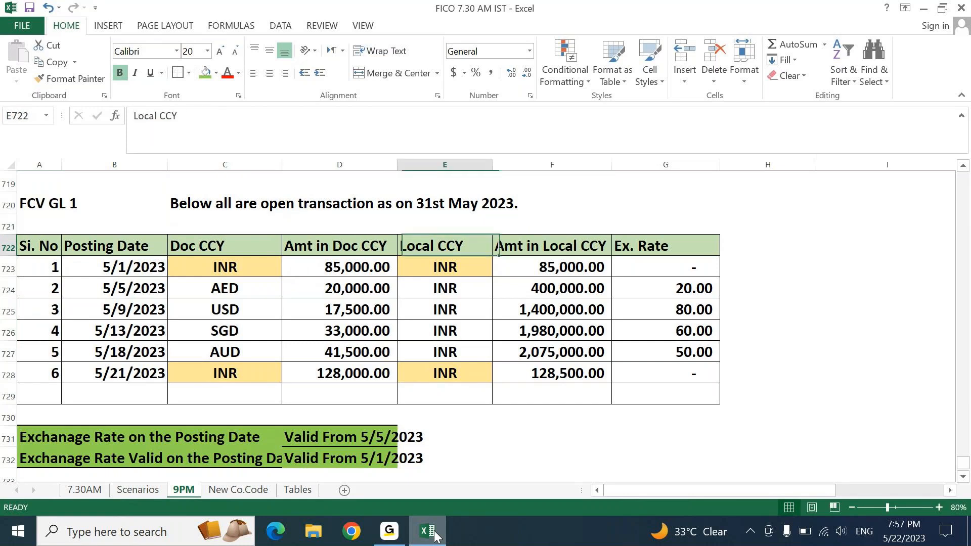
- Enter the note "Before we perform FCV in System, We must know the Month end Exchange Rate for May-2023." in A736
key("Down")
key("Down")
key("Down")
key("Down")
key("Down")
key("Down")
key("Down")
key("Down")
key("Down")
key("Down")
key("Down")
key("Down")
key("Down")
key("Down")
key("Down")
key("Down")
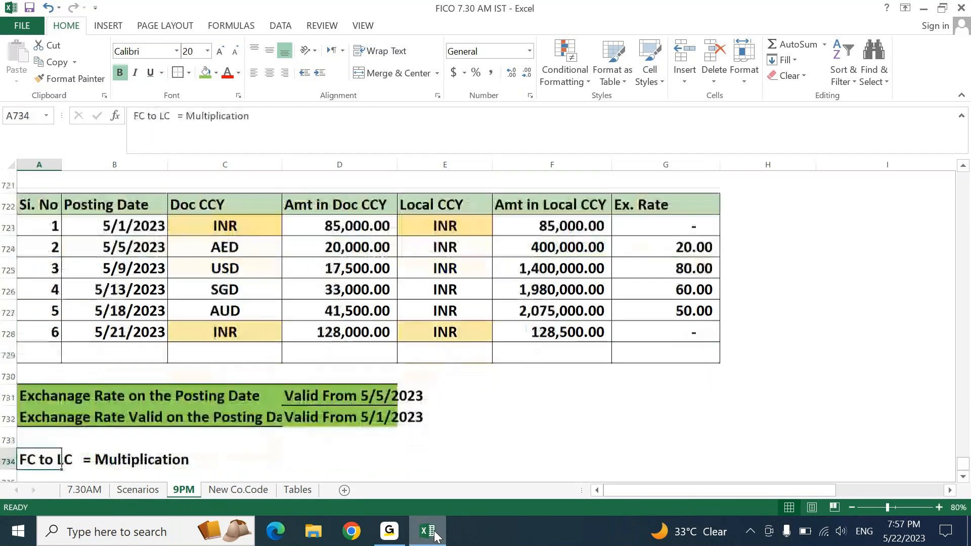
key("Up")
key("Up")
type("B")
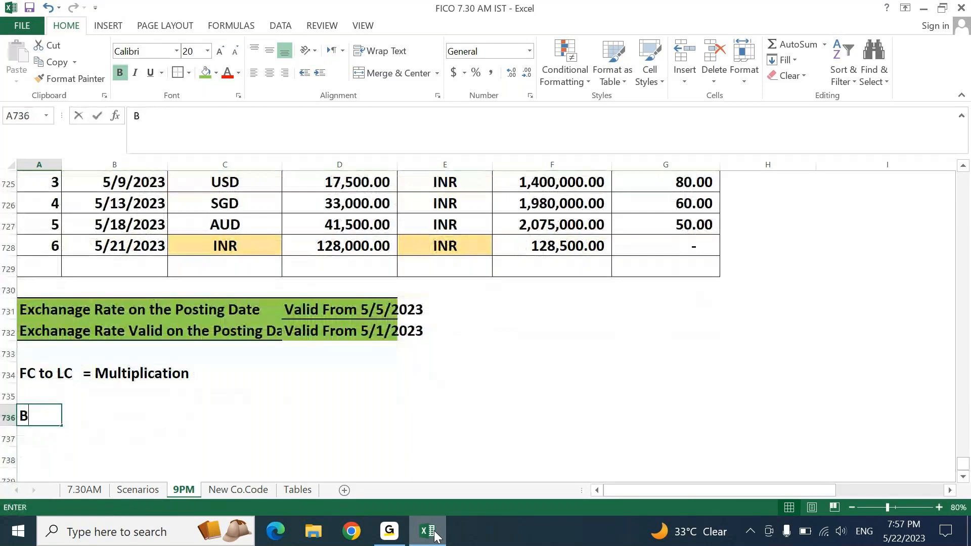
type("efore we perfim")
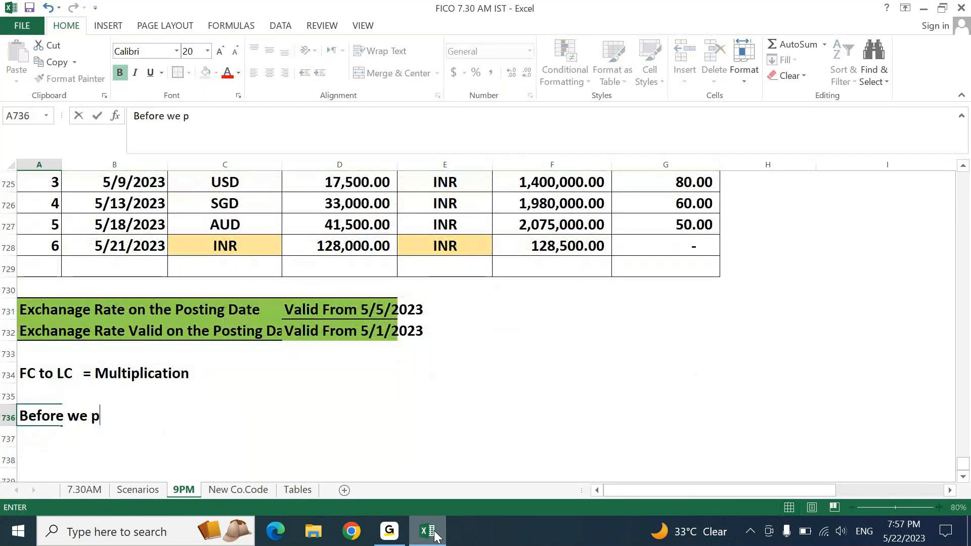
key("BackSpace")
key("BackSpace")
type("orm")
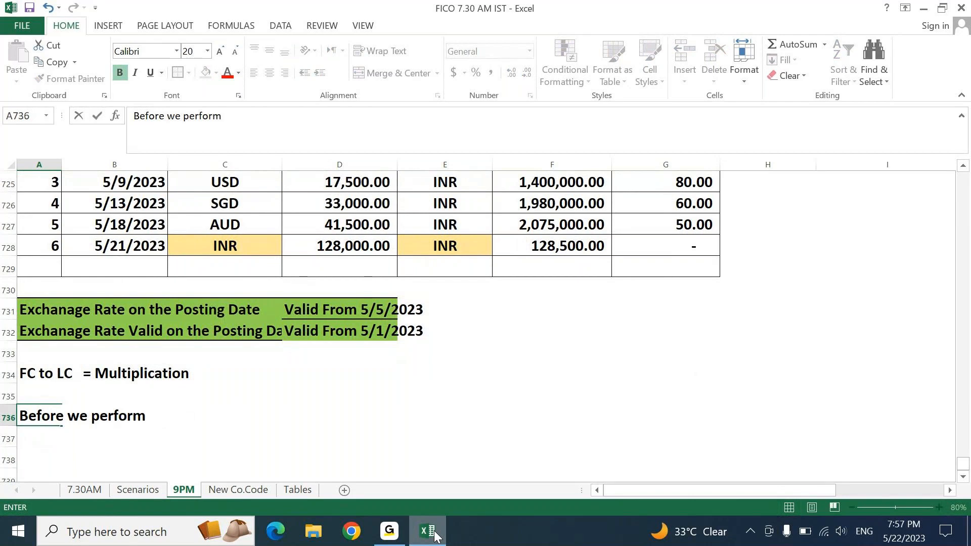
type(" FCV in S")
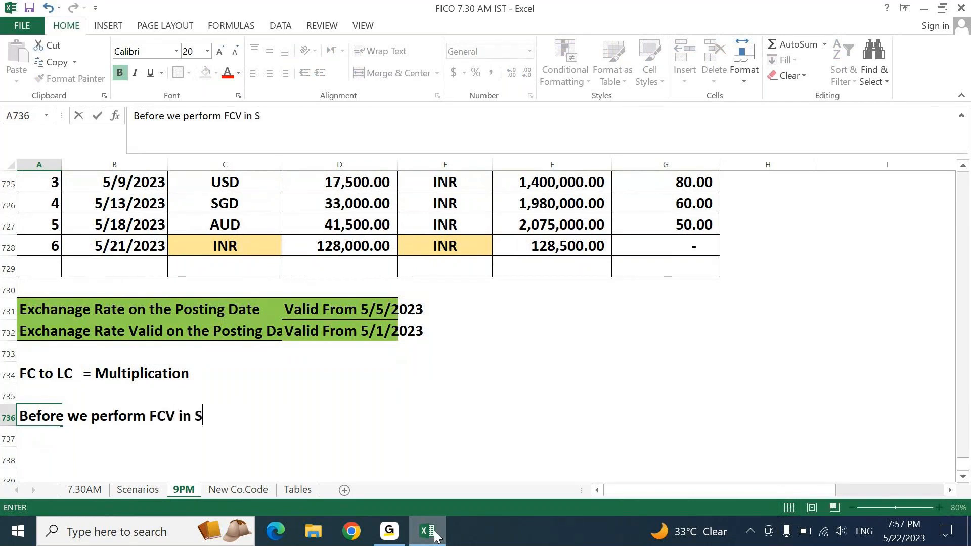
type("ystem, We ")
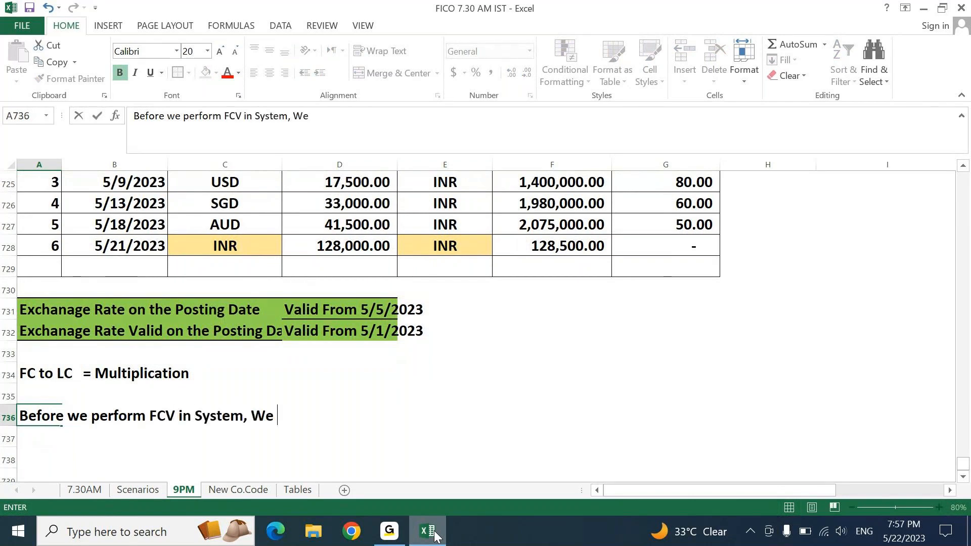
type("must know t")
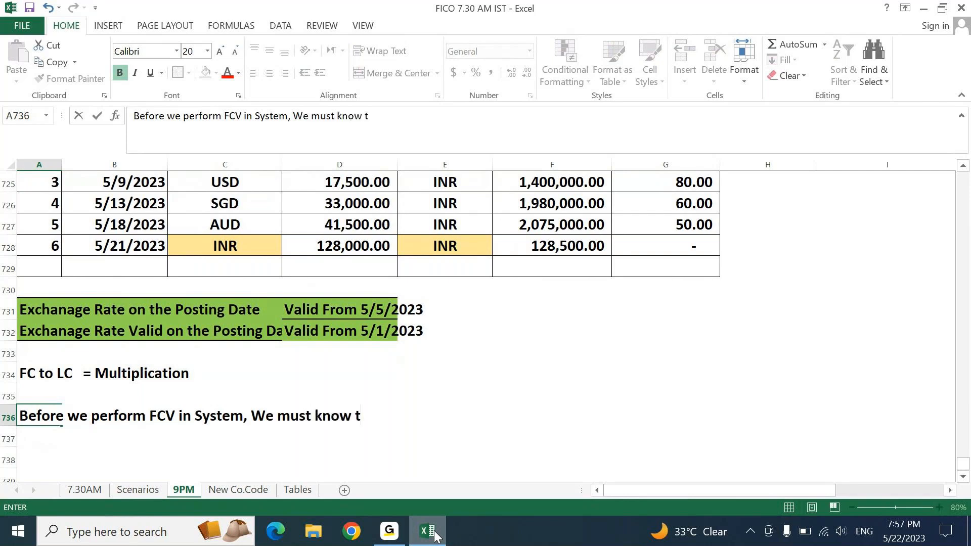
key("BackSpace")
type("he Month end")
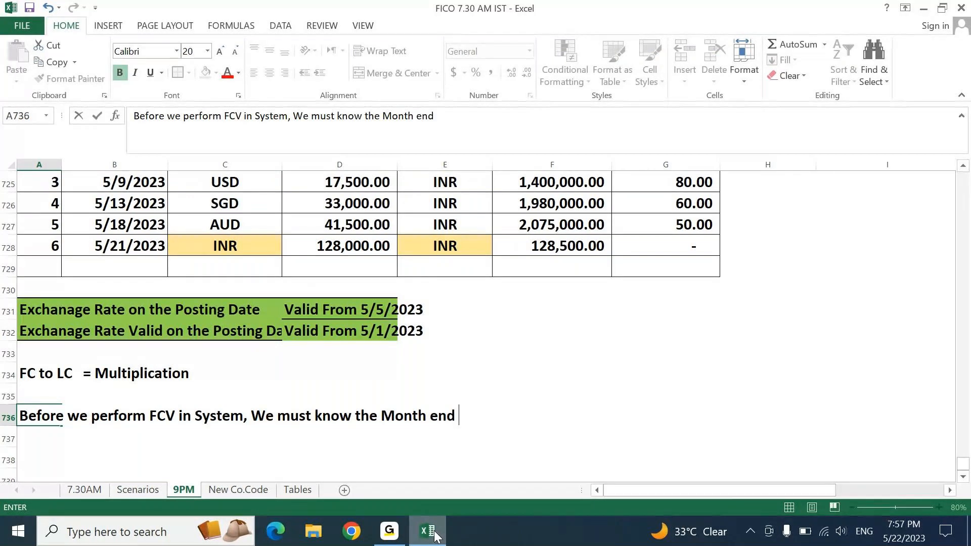
type(" Exch")
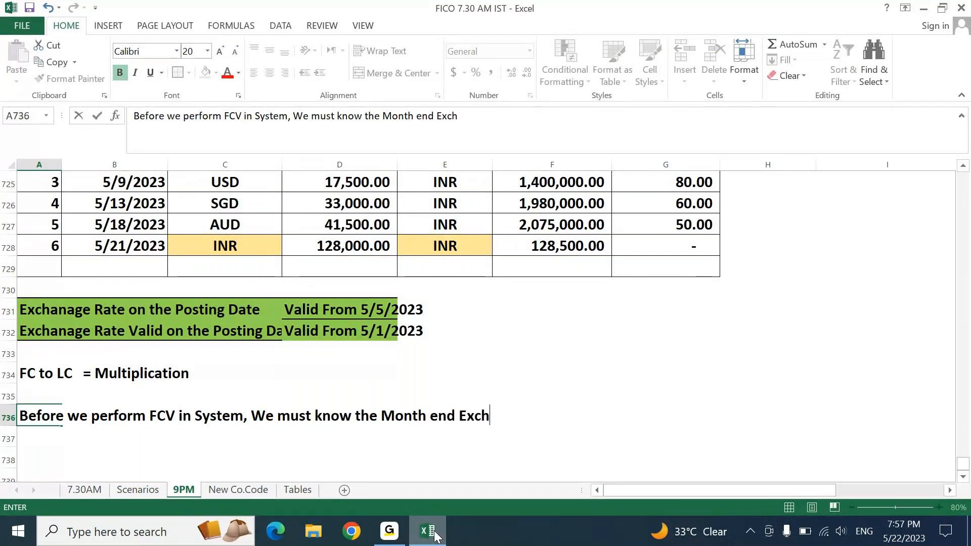
type("ange Rate for May-")
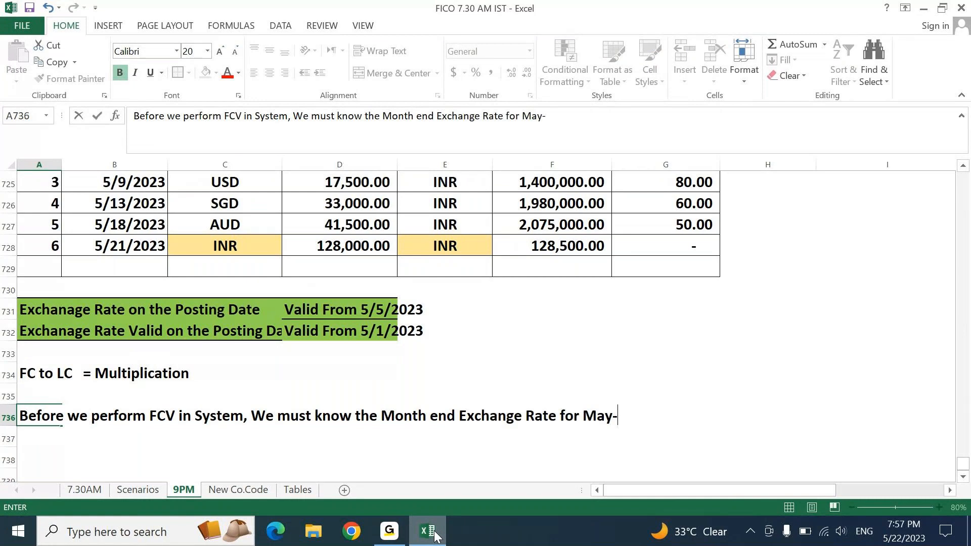
type("2023")
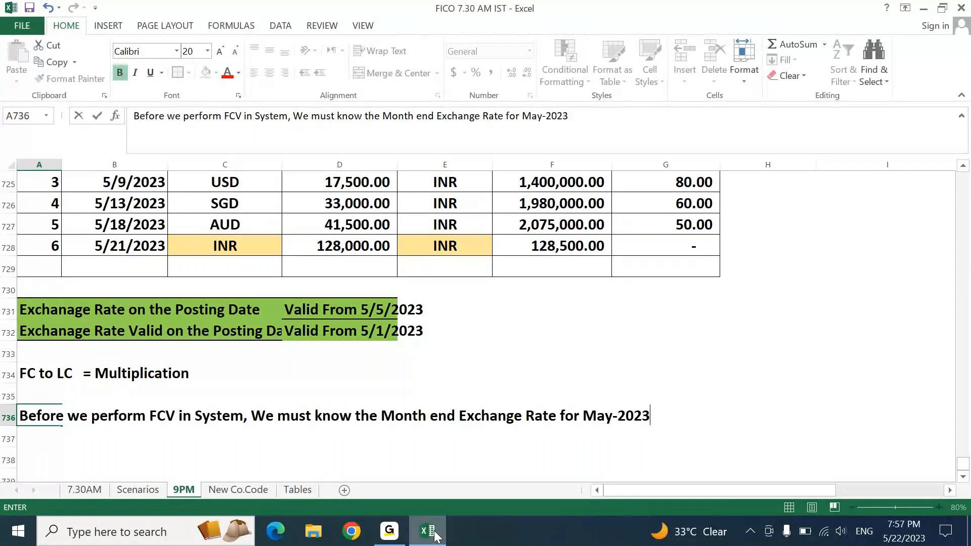
type(".")
key("Return")
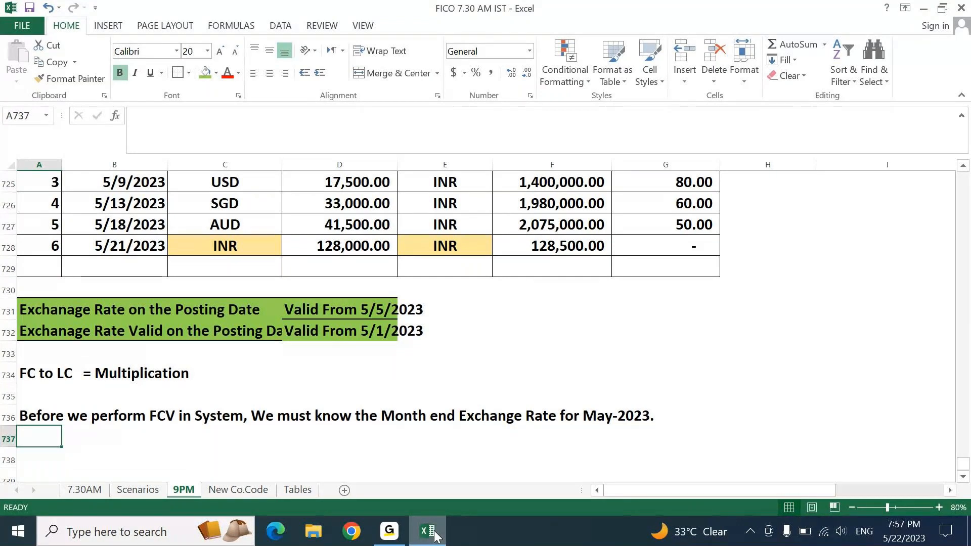
- Copy the foreign currency codes AED, USD, SGD and AUD from C724:C727 into A737:A740 below the month-end rate note
key("Up")
key("Up")
key("Up")
key("Up")
key("Up")
key("Up")
key("Up")
key("Up")
key("Up")
key("Up")
key("Up")
key("Up")
key("Up")
key("Up")
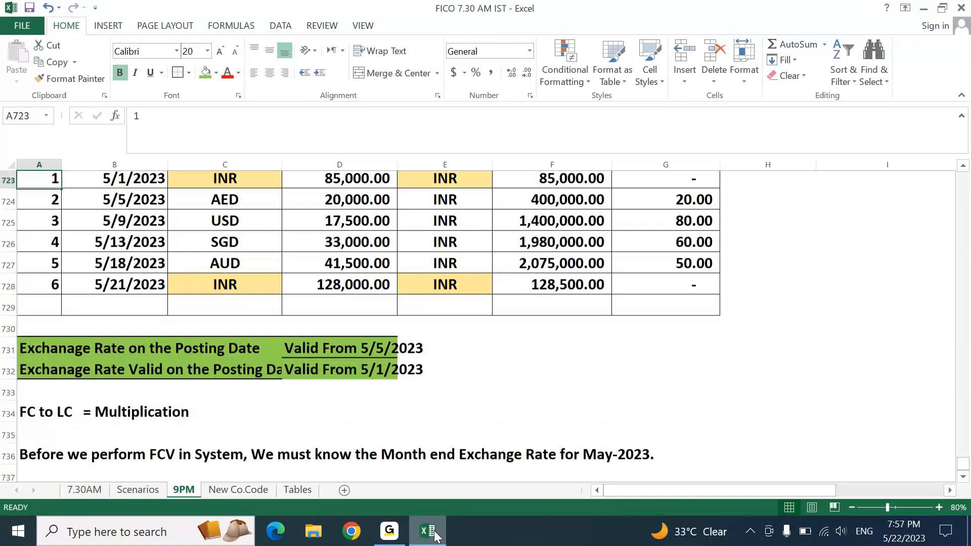
key("Up")
key("Up")
key("Down")
key("Down")
key("Down")
key("Right")
key("Right")
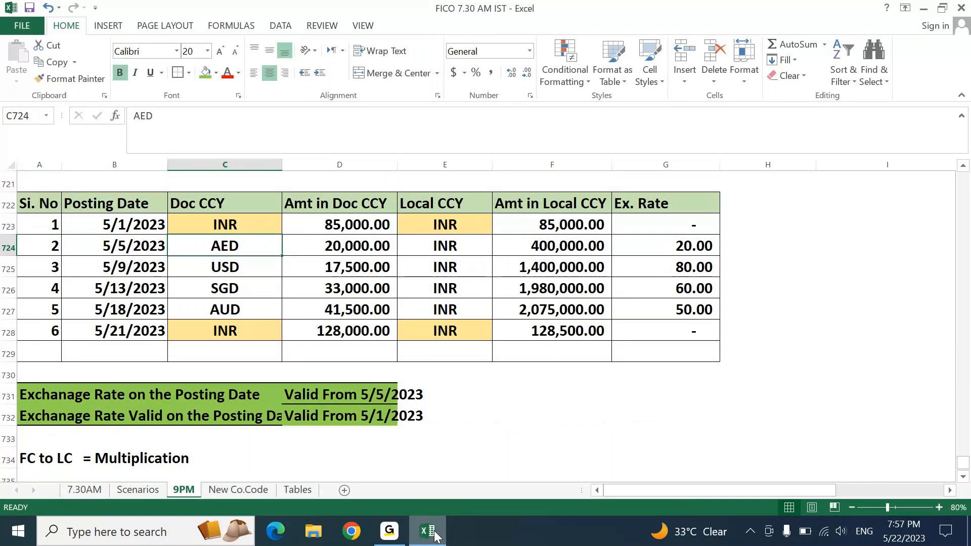
key("shift+Down")
key("shift+Down")
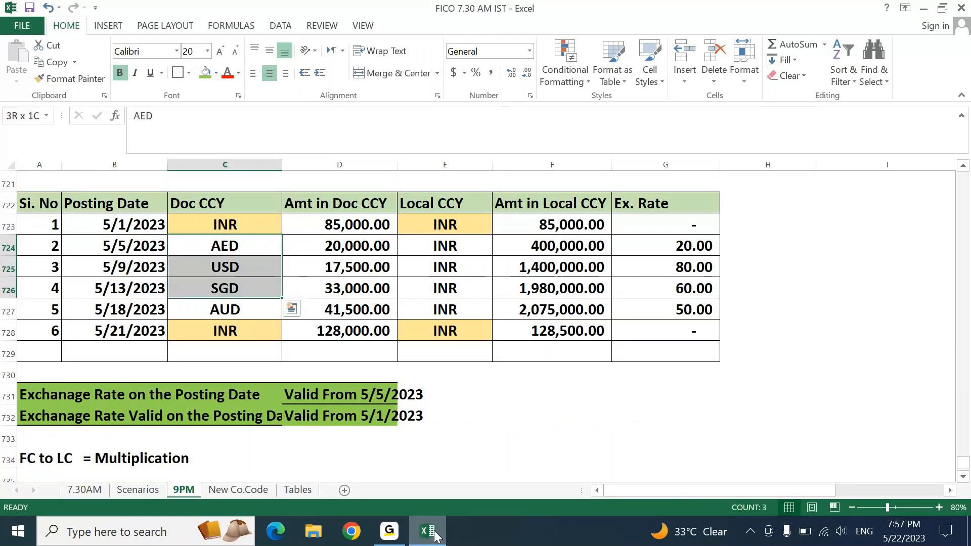
key("shift+Down")
key("ctrl+c")
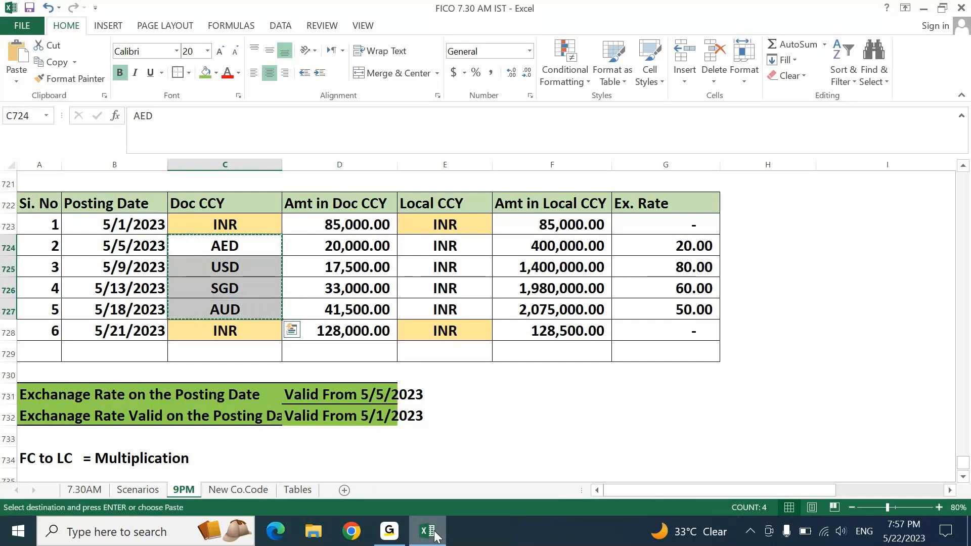
key("Left")
key("Left")
key("Down")
key("Down")
key("Down")
key("Down")
key("Down")
key("Down")
key("Down")
key("Down")
key("Down")
key("Down")
key("Down")
key("Down")
key("Down")
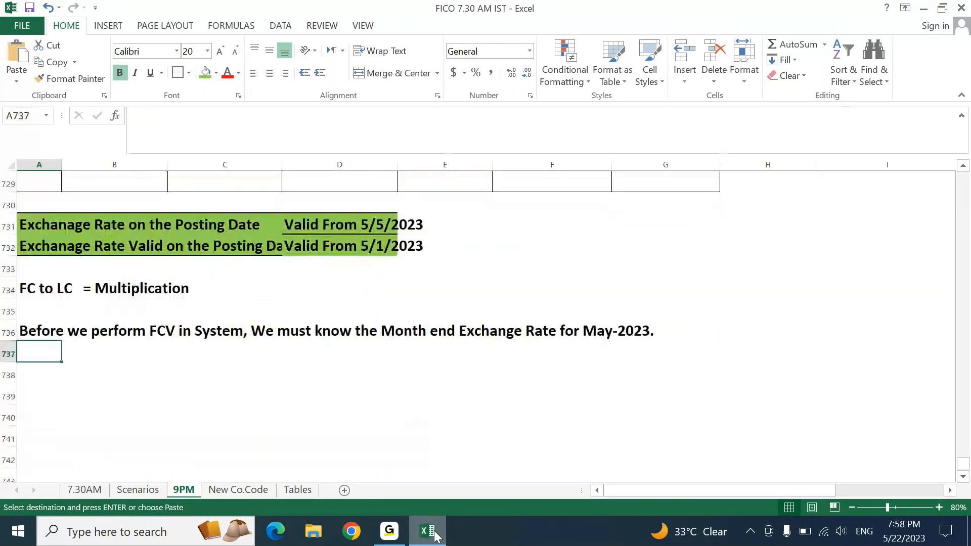
key("ctrl+v")
key("Escape")
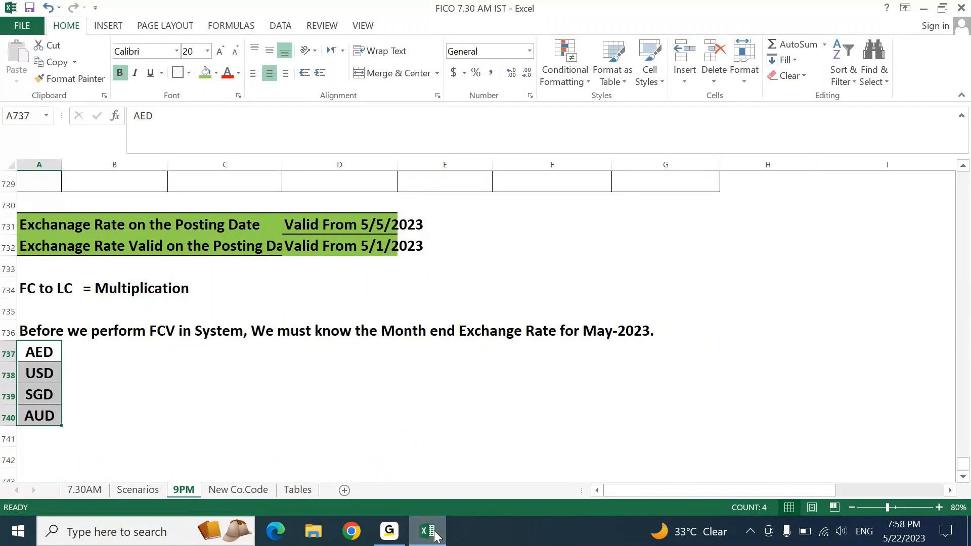
- Copy the posting exchange rates from G724:G727 into B737:B740 beside the currency codes
key("Right")
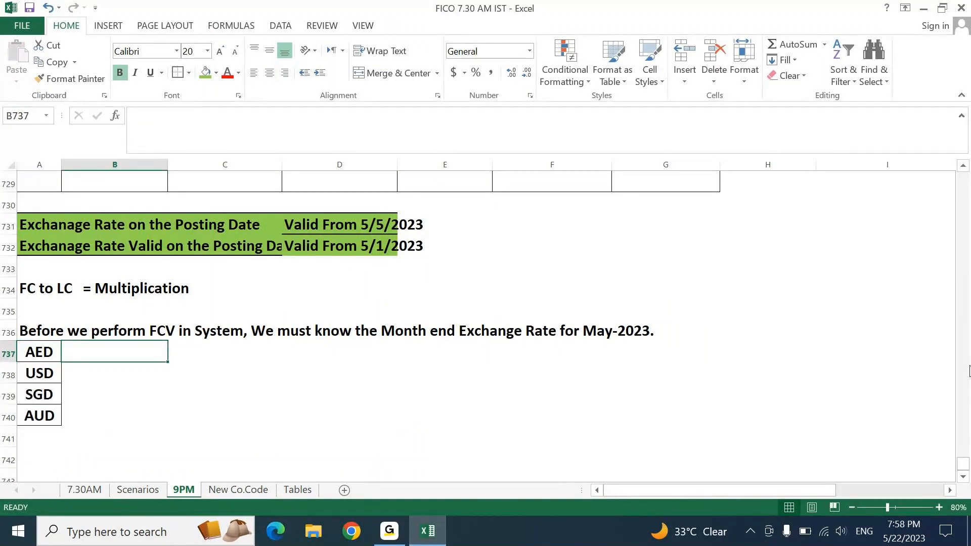
left_click(847, 327)
key("Up")
key("Up")
key("Home")
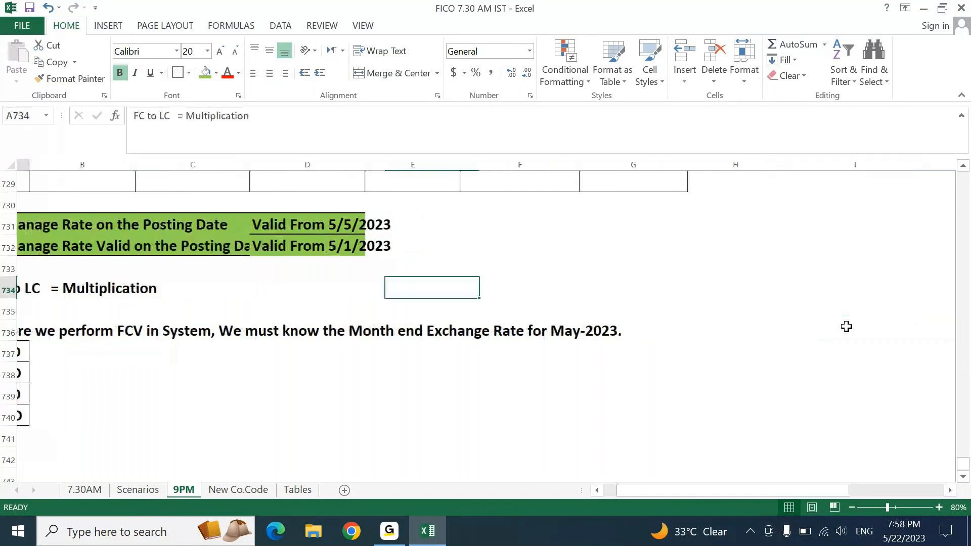
key("Up")
key("Up")
key("Up")
key("Up")
key("Up")
key("Up")
key("Up")
key("Up")
key("Up")
key("Up")
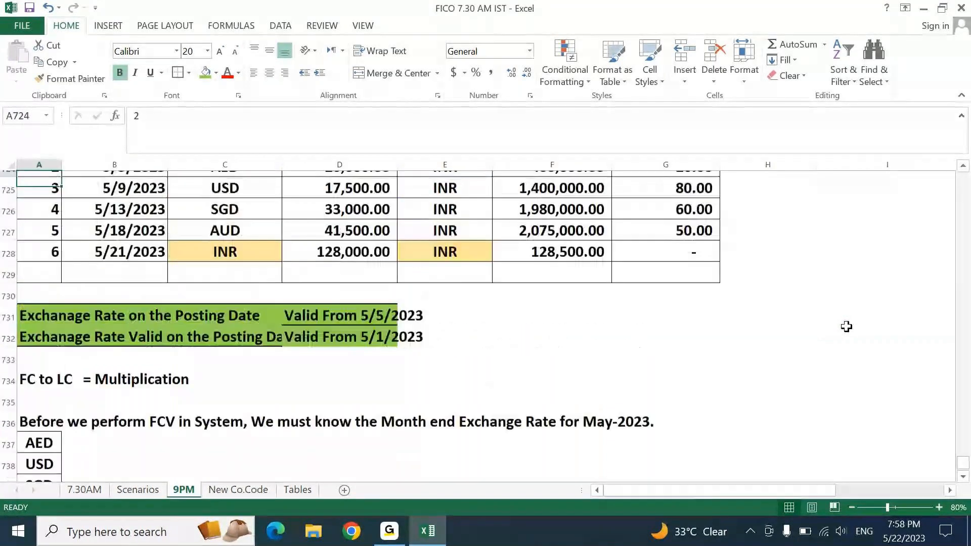
key("Up")
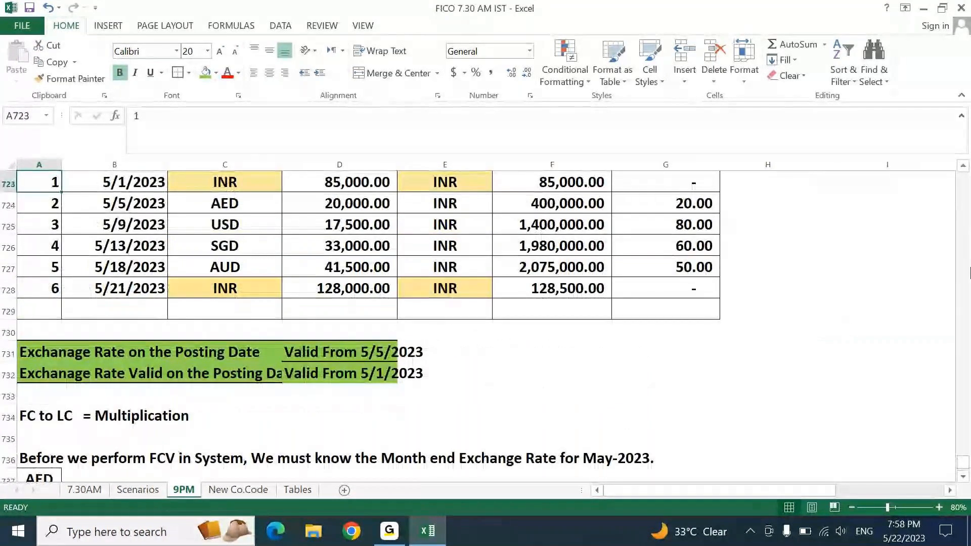
left_click_drag(696, 205, 697, 258)
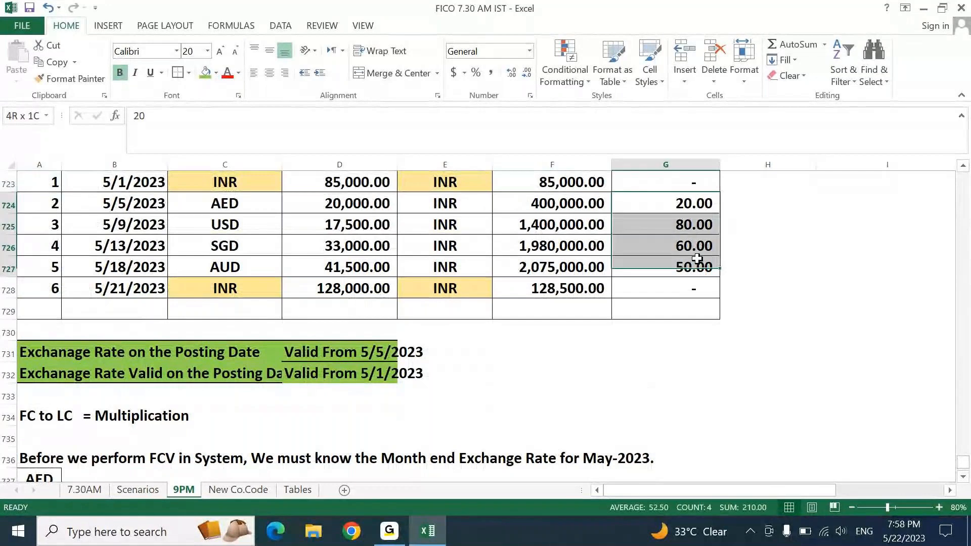
key("ctrl+c")
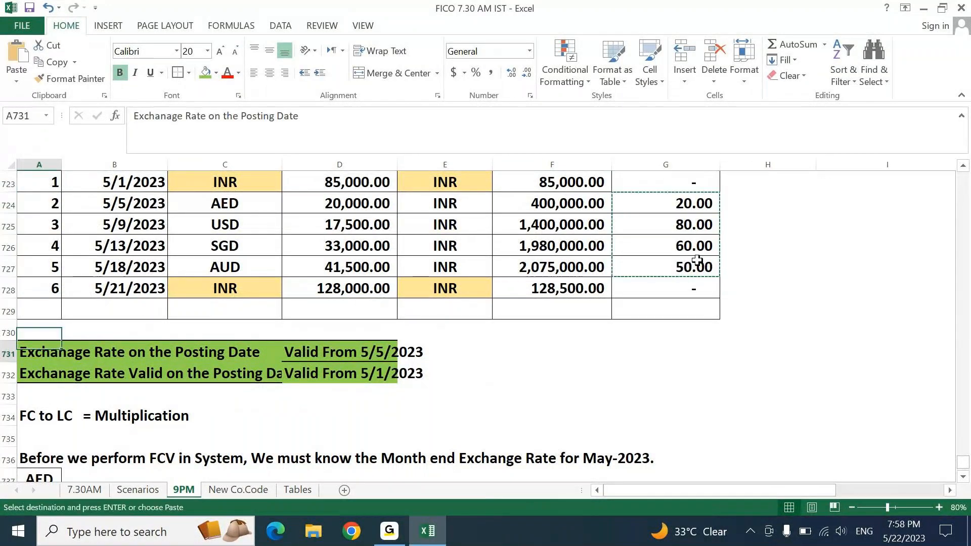
key("Down")
key("Down")
key("Down")
key("Down")
key("Down")
key("Down")
key("Down")
key("Down")
key("Down")
key("Down")
key("Down")
key("Down")
key("Down")
key("Down")
key("Down")
key("Down")
key("Up")
key("Up")
key("Up")
key("Up")
key("Up")
key("Up")
key("Up")
key("Up")
key("Up")
key("Up")
key("Up")
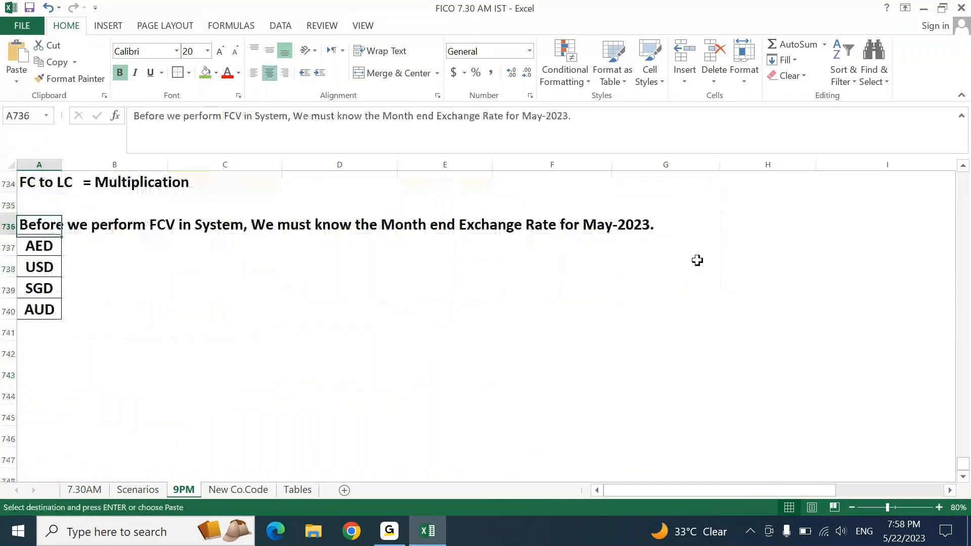
key("Down")
key("Right")
key("ctrl+v")
key("Escape")
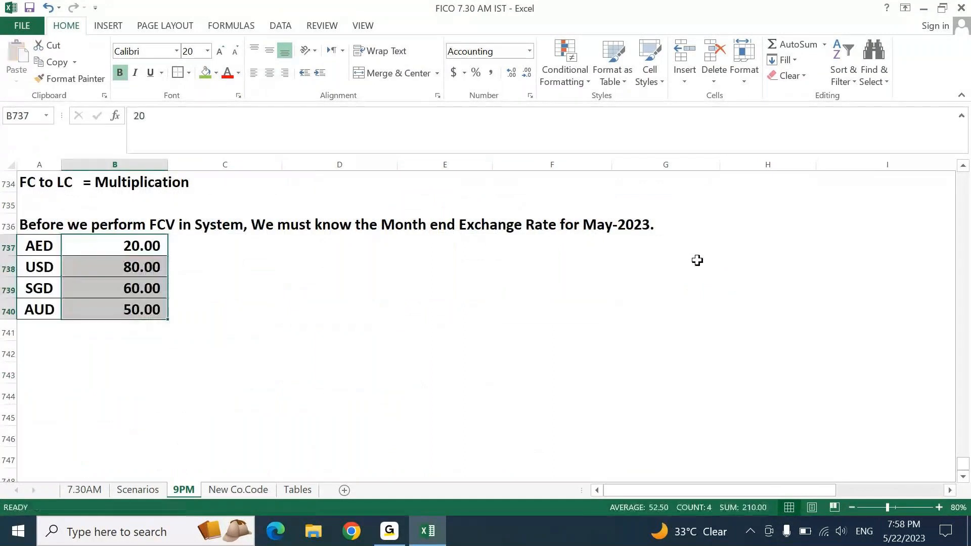
- Enter the month-end rates 20.50 for AED, 79.20 for USD, 62 for SGD and 51.5 for AUD in C737:C740
left_click(392, 532)
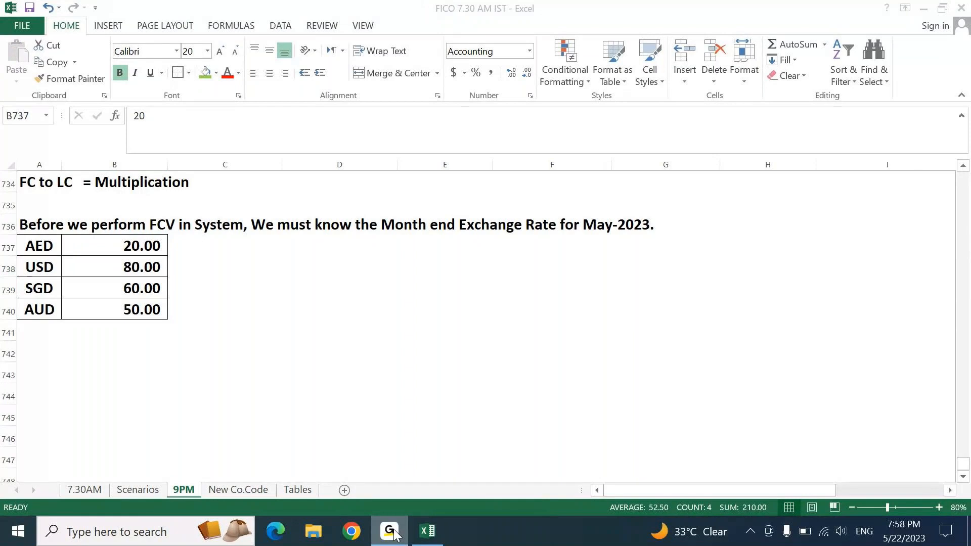
left_click(395, 534)
key("Right")
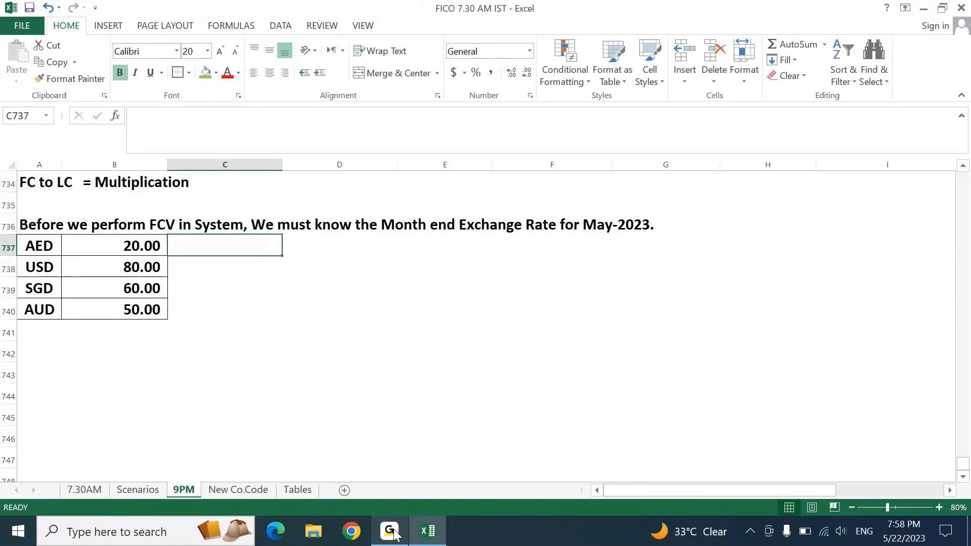
type("20.0")
key("BackSpace")
type("50")
key("Return")
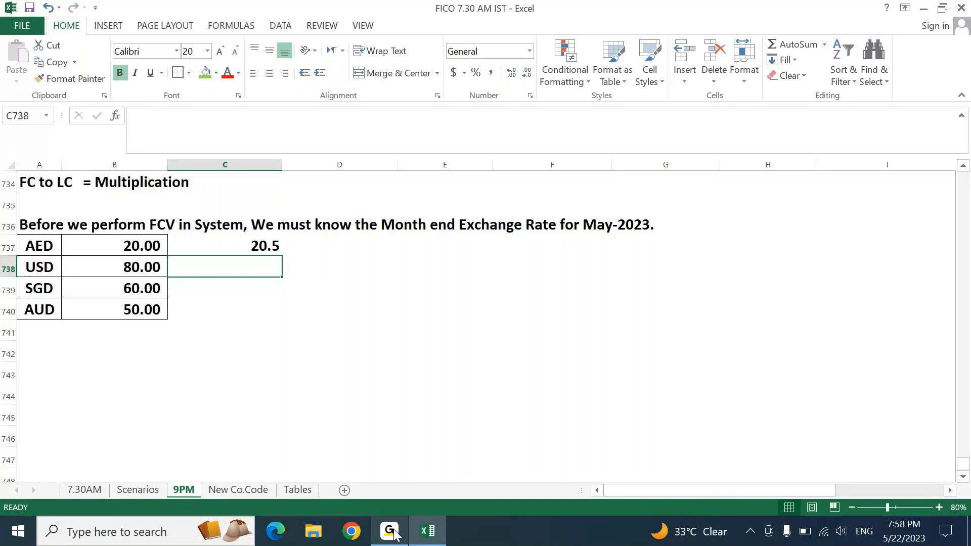
type("79.")
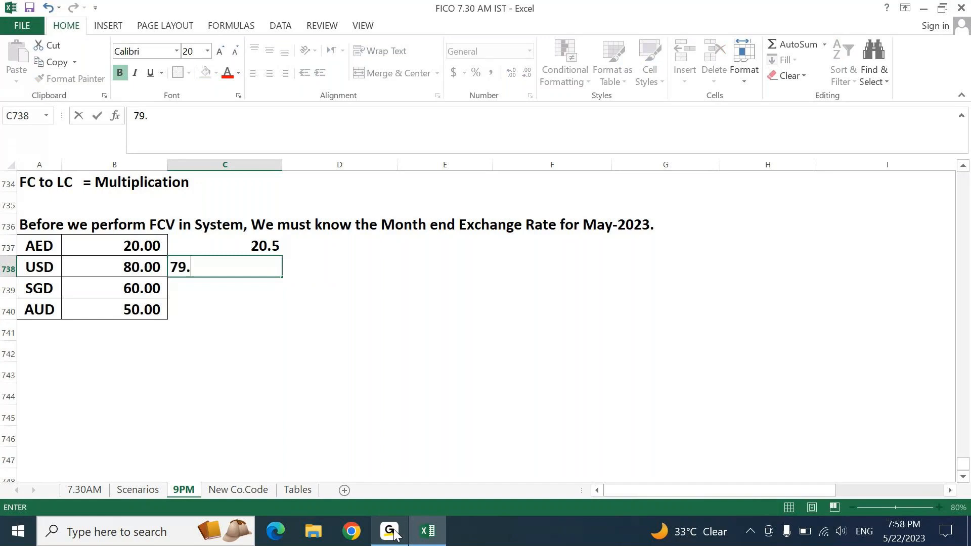
type("20")
key("Return")
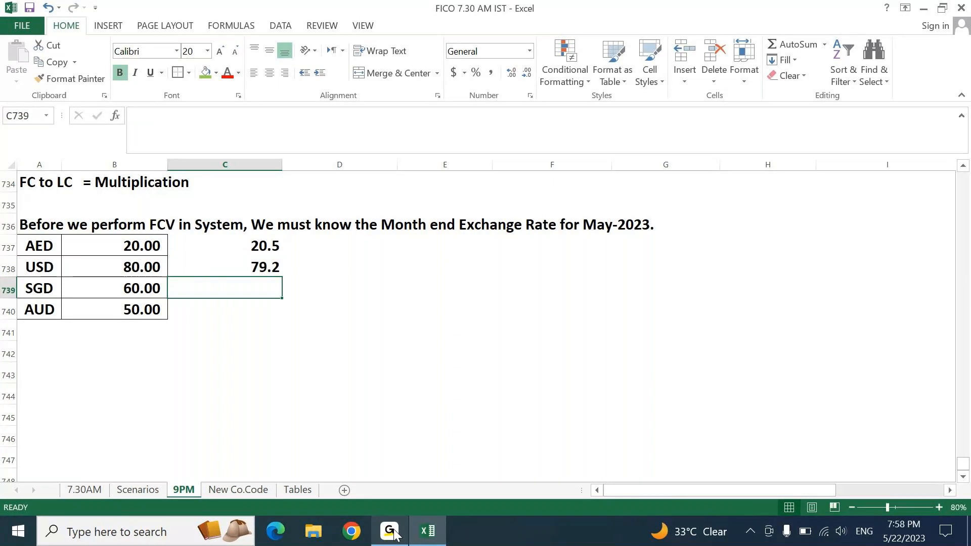
type("62")
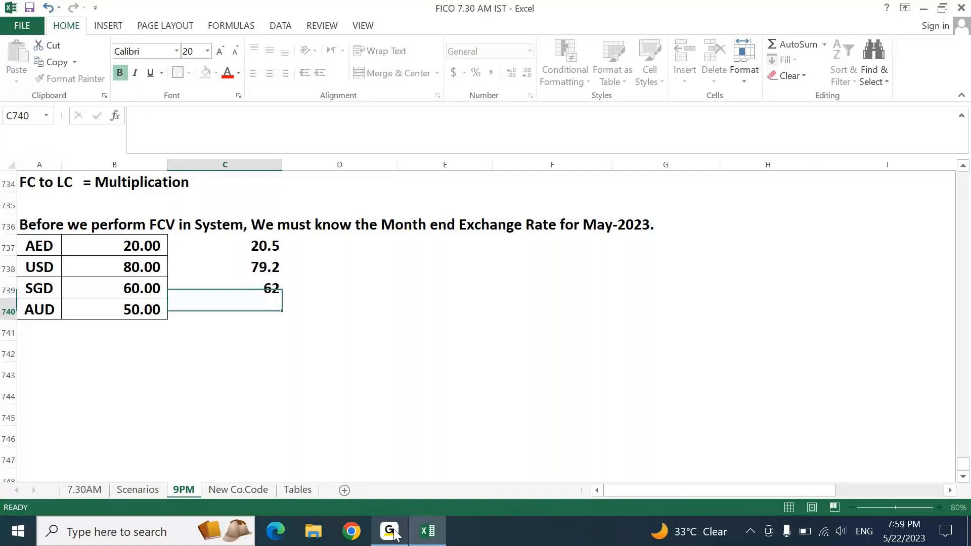
key("Return")
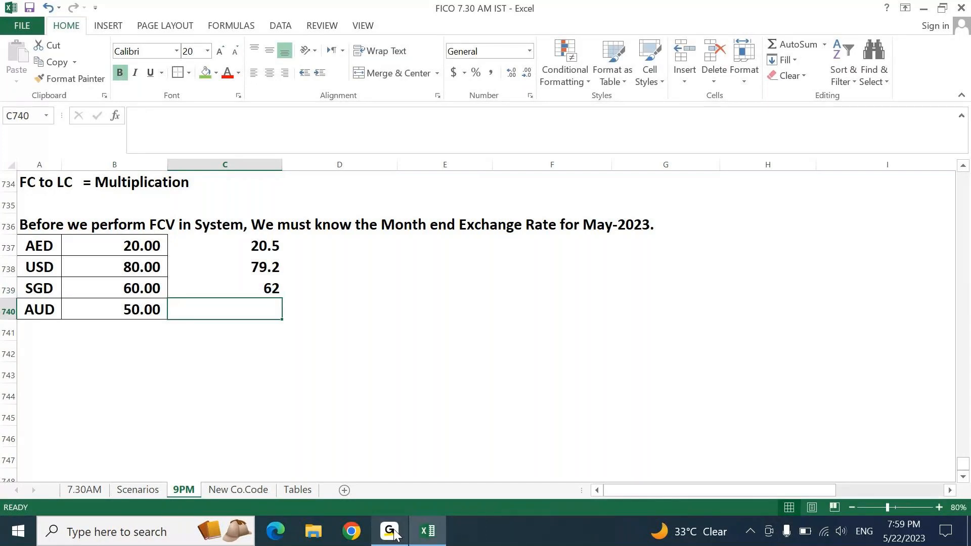
type("51.5")
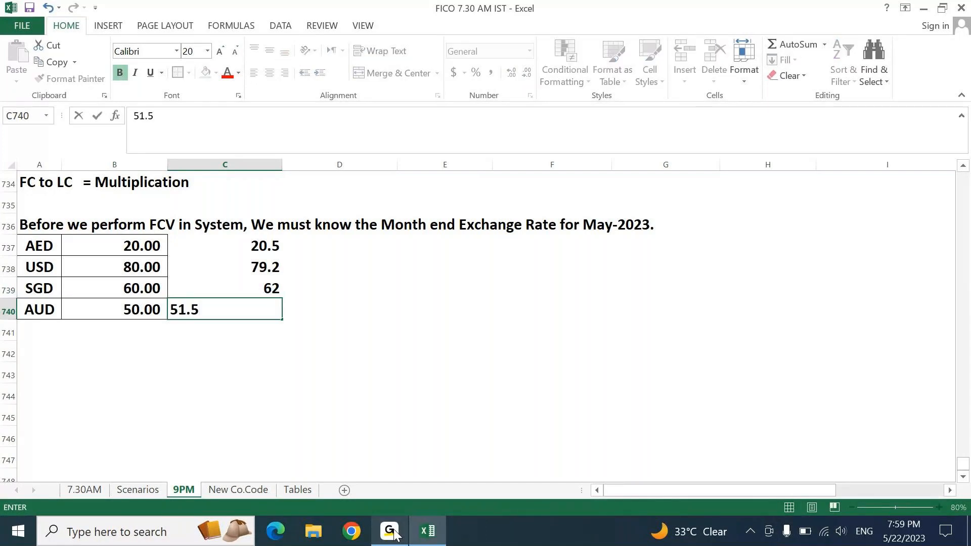
key("Return")
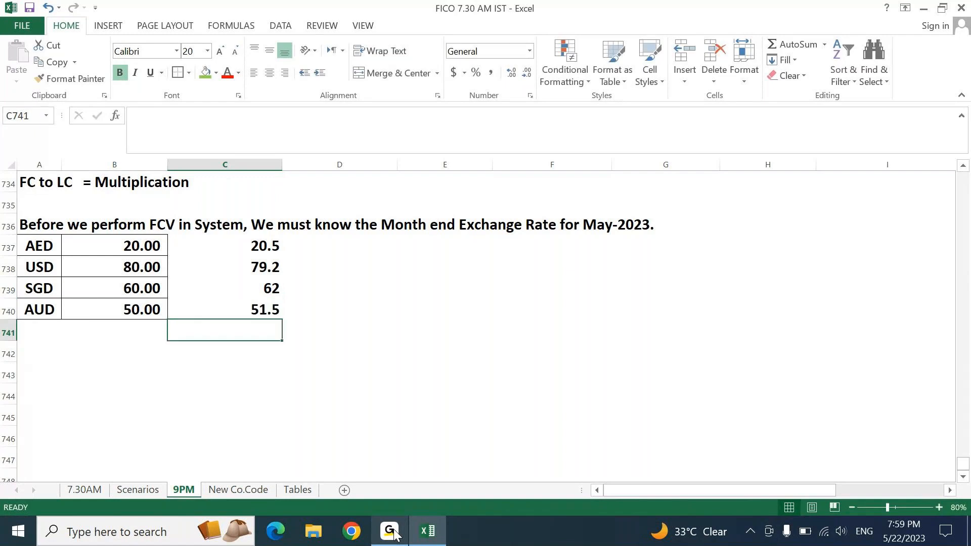
- Move the month-end rates from C737:C740 into B737:B740, replacing the copied posting rates
key("Up")
key("Up")
key("Up")
key("Up")
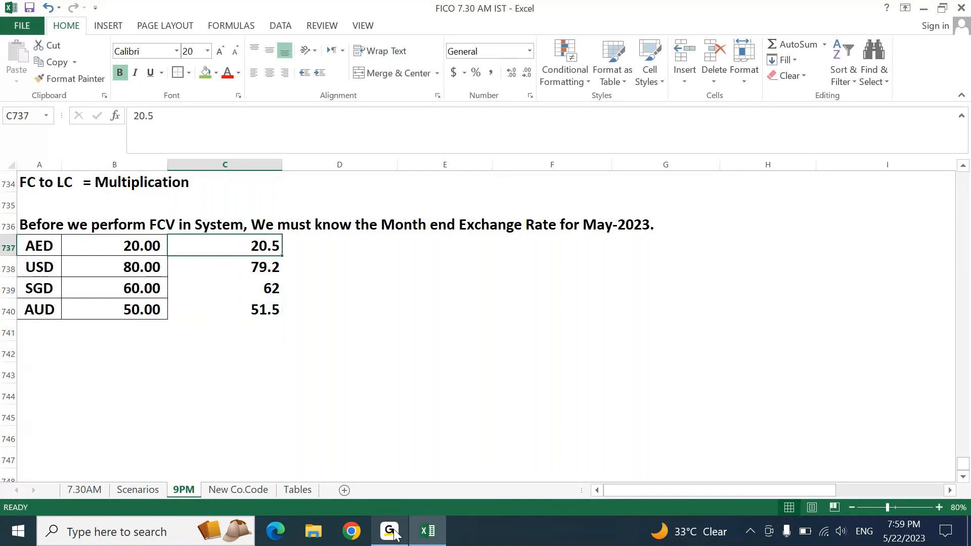
key("shift+space")
key("Left")
key("Right")
key("Up")
key("Down")
key("Left")
key("shift+Down")
key("shift+Down")
key("shift+Down")
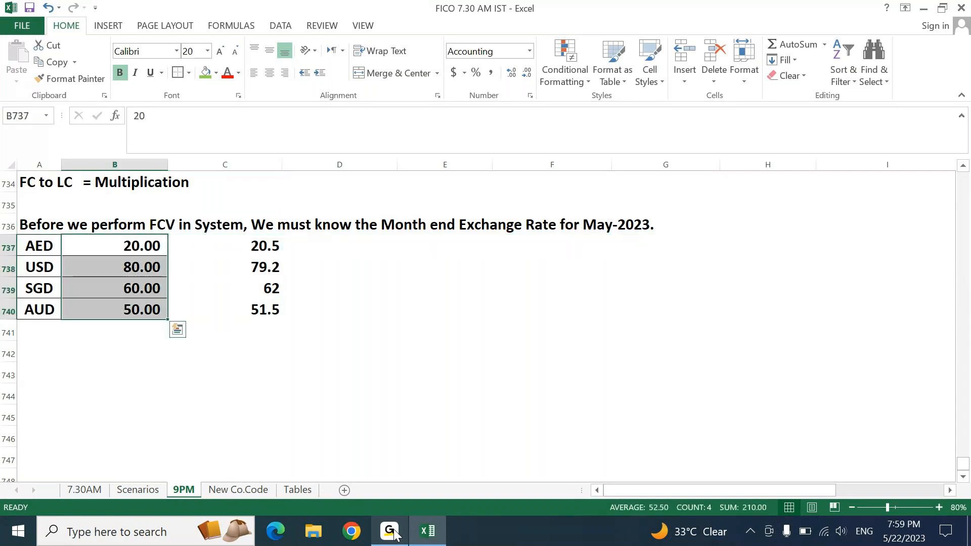
key("Right")
key("shift+Down")
key("shift+Down")
key("shift+Down")
key("ctrl+x")
key("Left")
key("shift+Down")
key("shift+Down")
key("shift+Down")
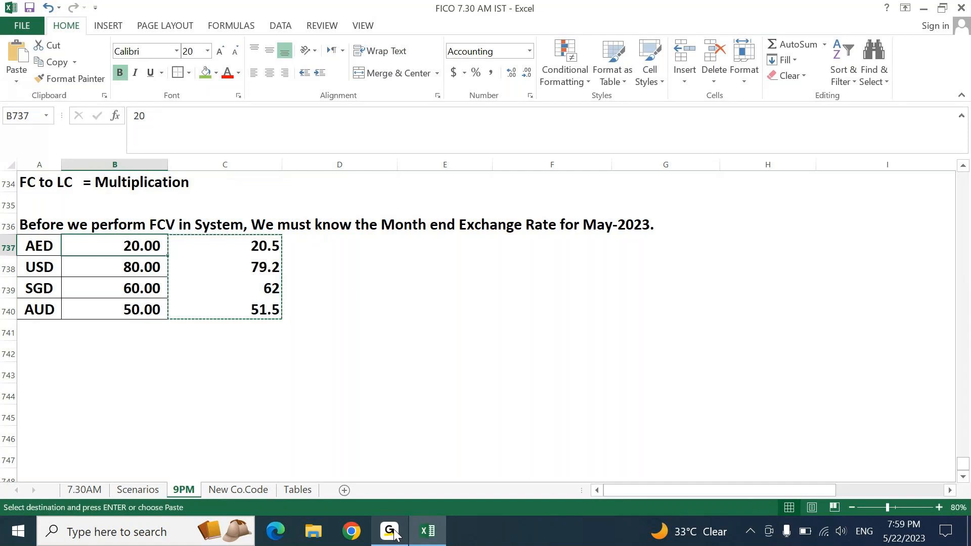
key("ctrl+v")
- Apply all borders to the currency and rate cells A737:B740
key("shift+Left")
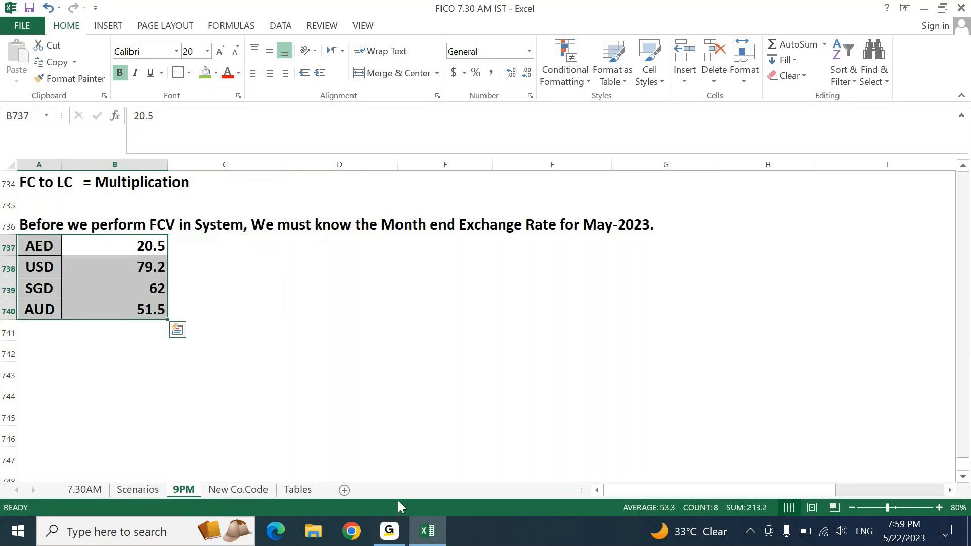
left_click(188, 73)
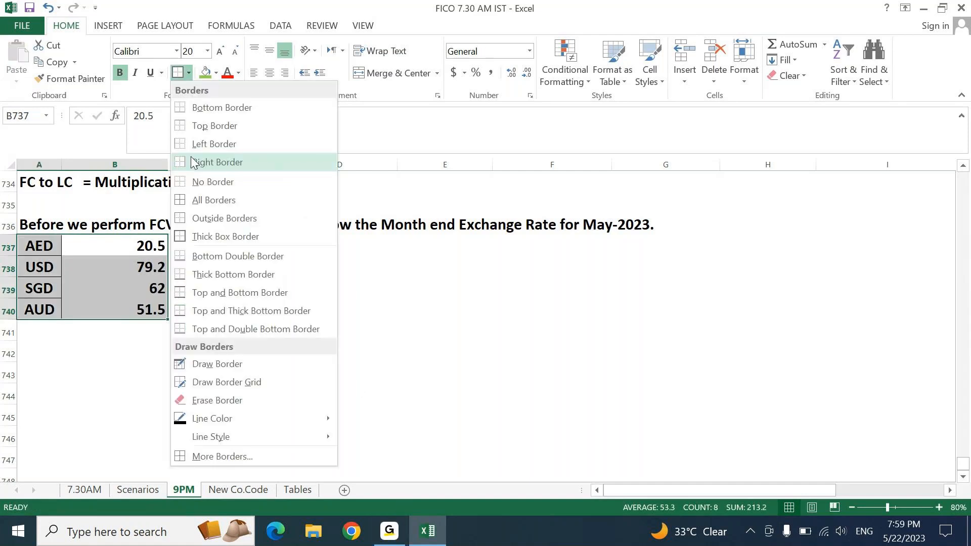
left_click(207, 195)
- Format the month-end rates in B737:B740 with the comma number style
key("Right")
key("shift+Down")
key("shift+Down")
key("shift+Down")
key("shift+Down")
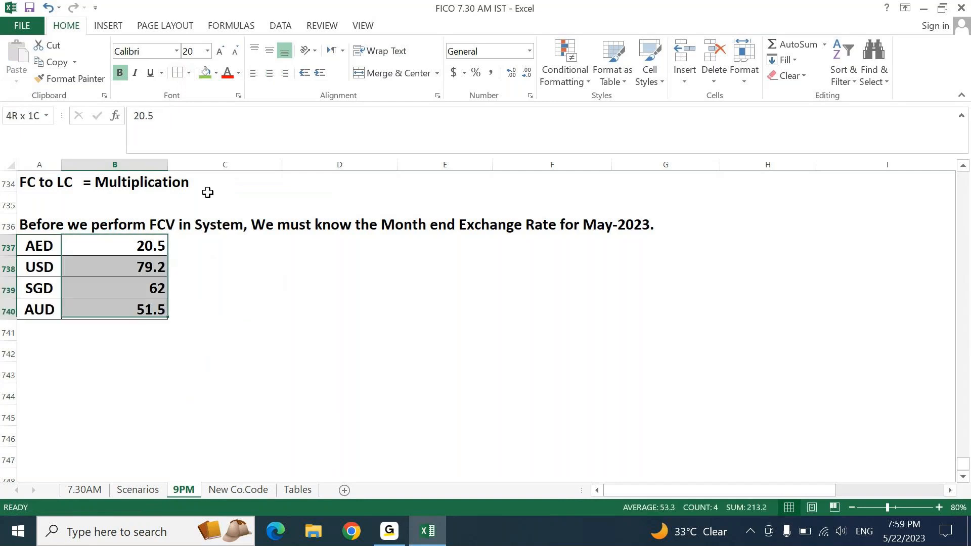
key("shift+Up")
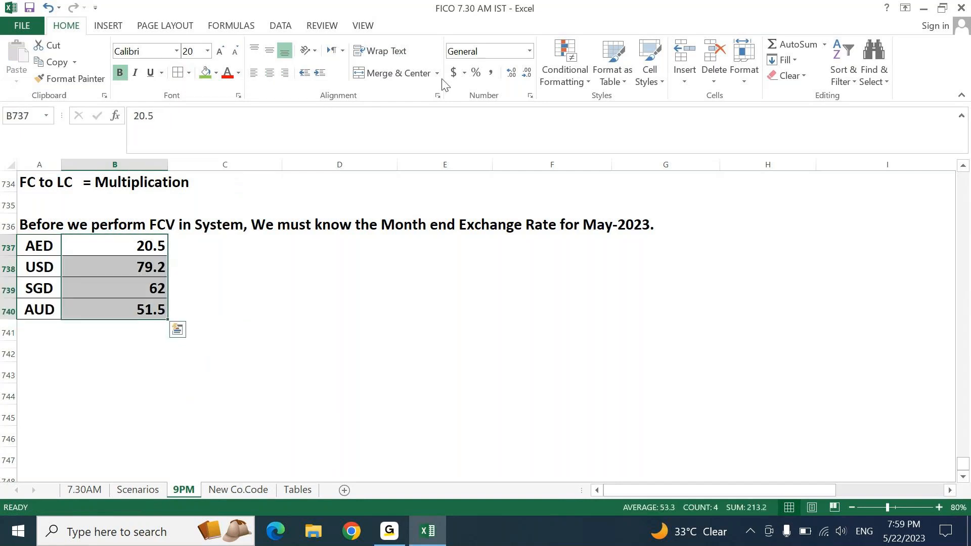
left_click(491, 73)
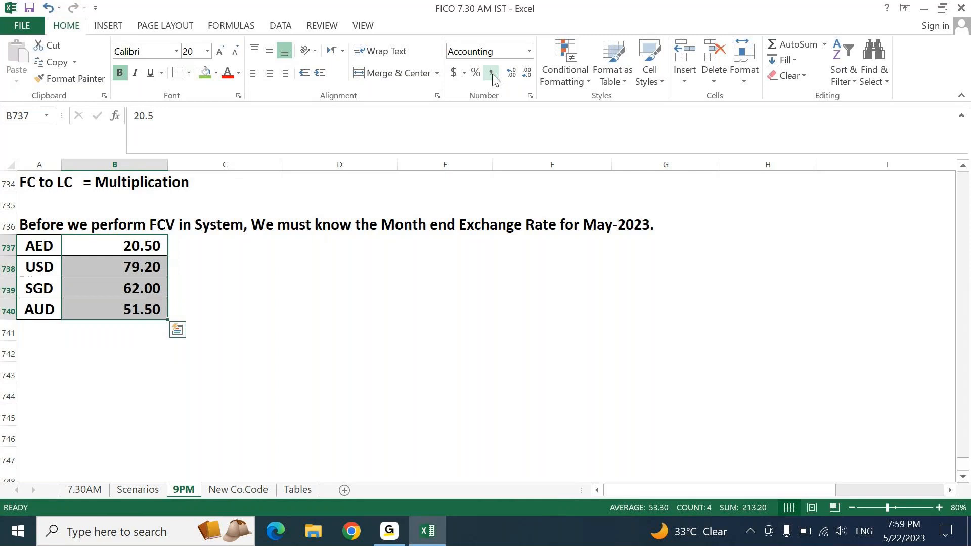
- Add the column heading MER in H722, next to Ex. Rate in the FCV GL 1 table, and fill the cell light blue
key("Left")
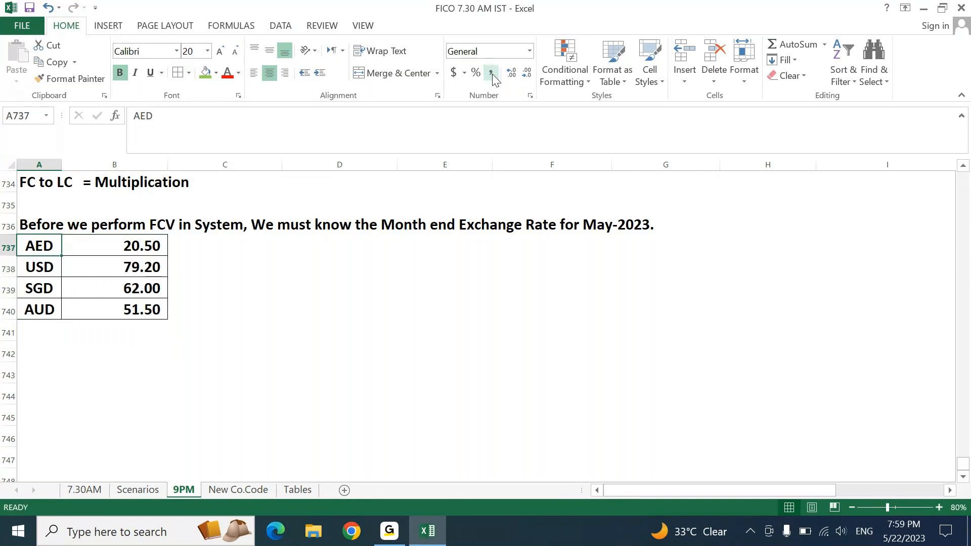
key("Up")
key("Up")
key("Up")
key("Up")
key("Up")
key("Up")
key("Up")
key("Up")
key("Up")
key("Up")
key("Up")
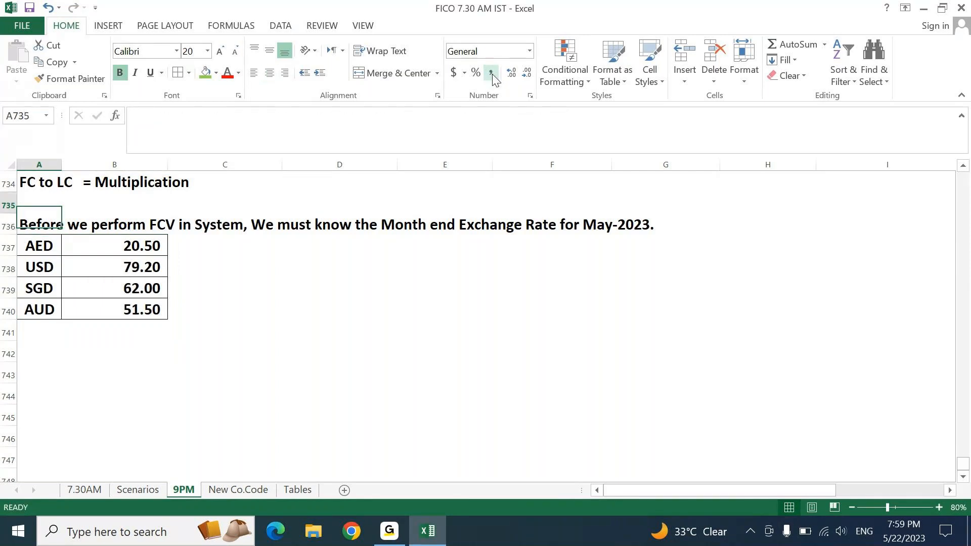
key("Up")
key("Up")
key("Up")
key("Up")
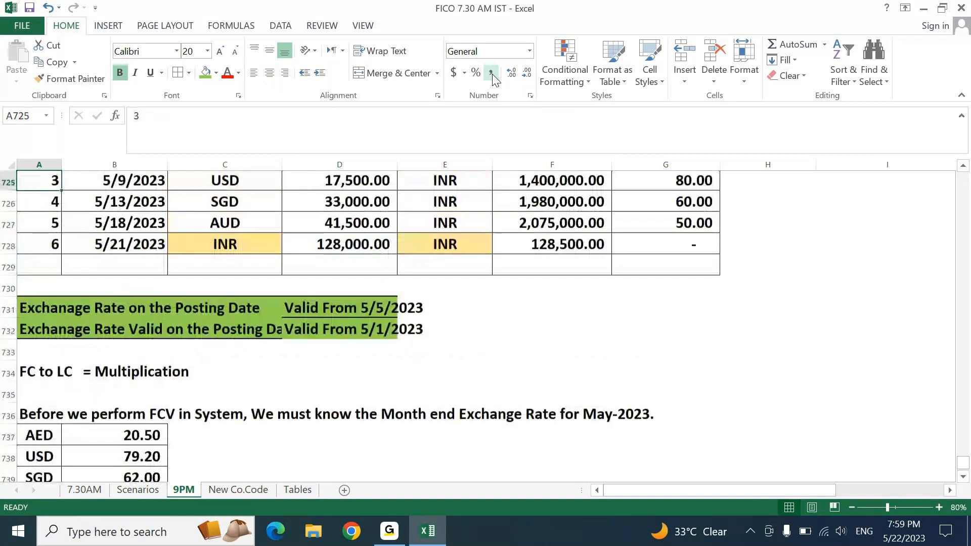
key("Right")
key("Right")
key("Right")
key("Right")
key("Right")
key("Right")
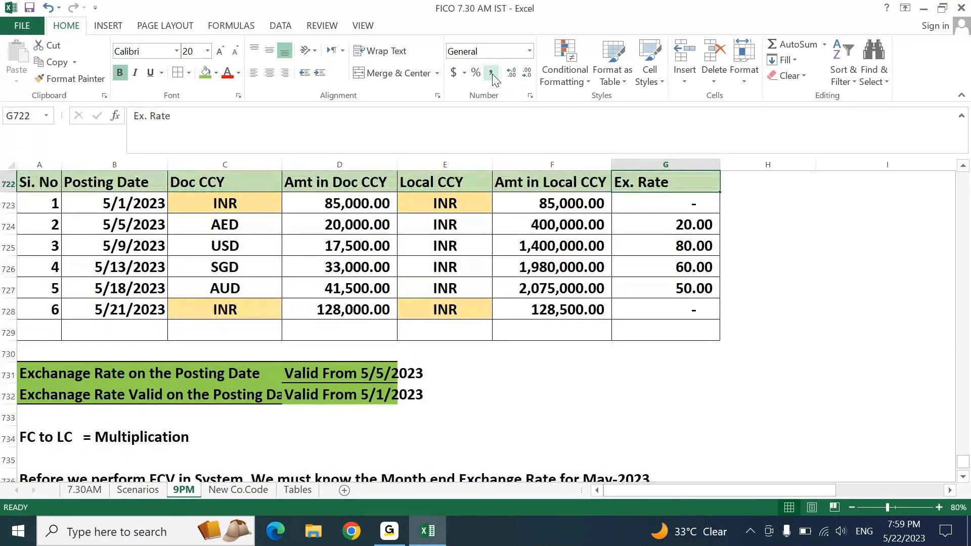
key("Up")
key("Up")
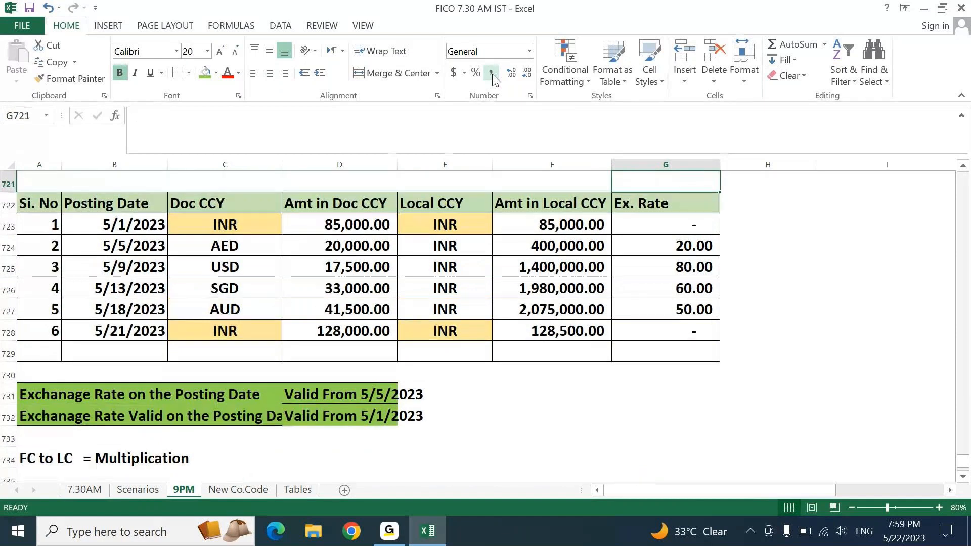
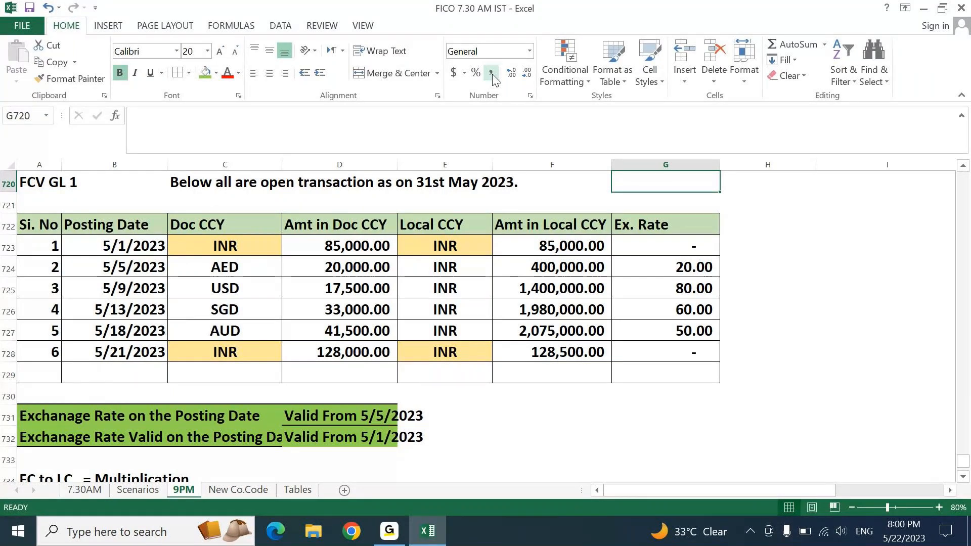
left_click(702, 223)
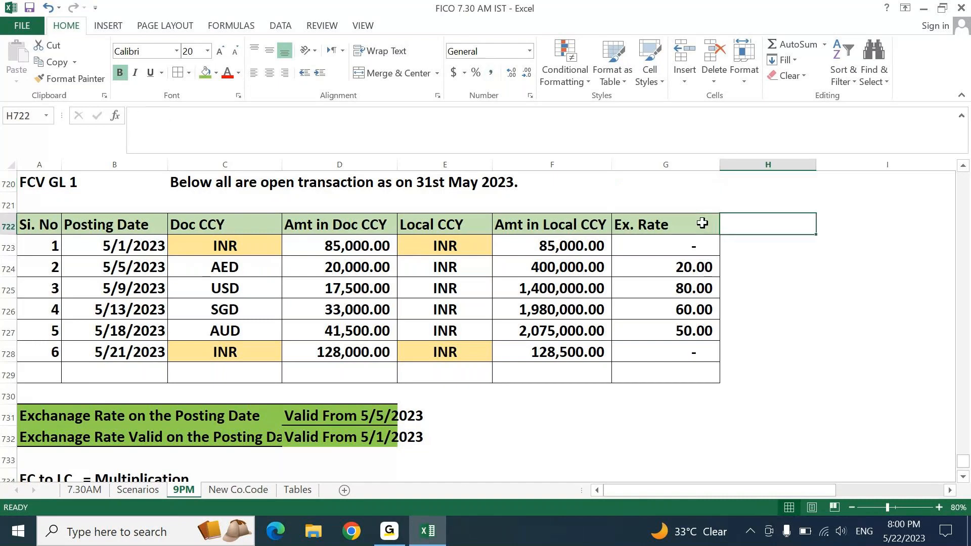
type("MER")
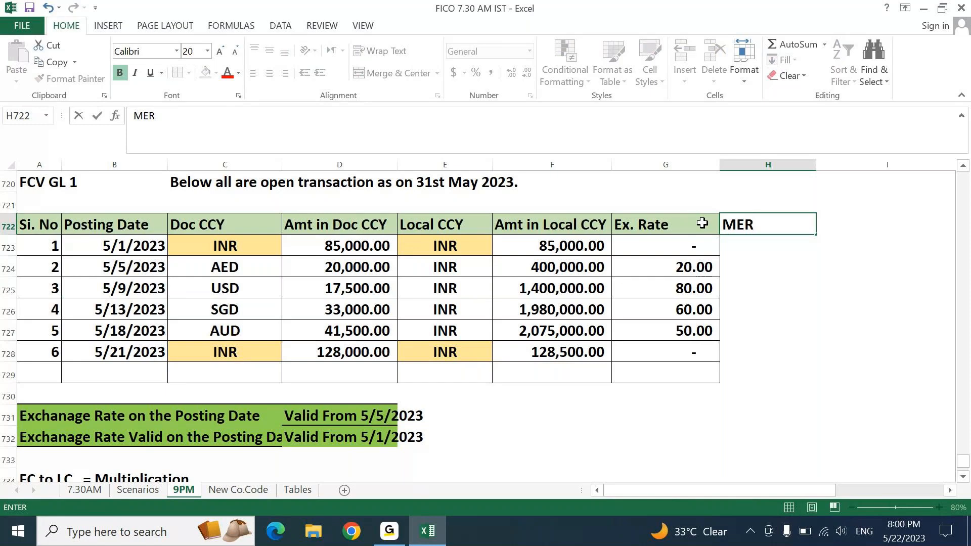
key("ctrl+Return")
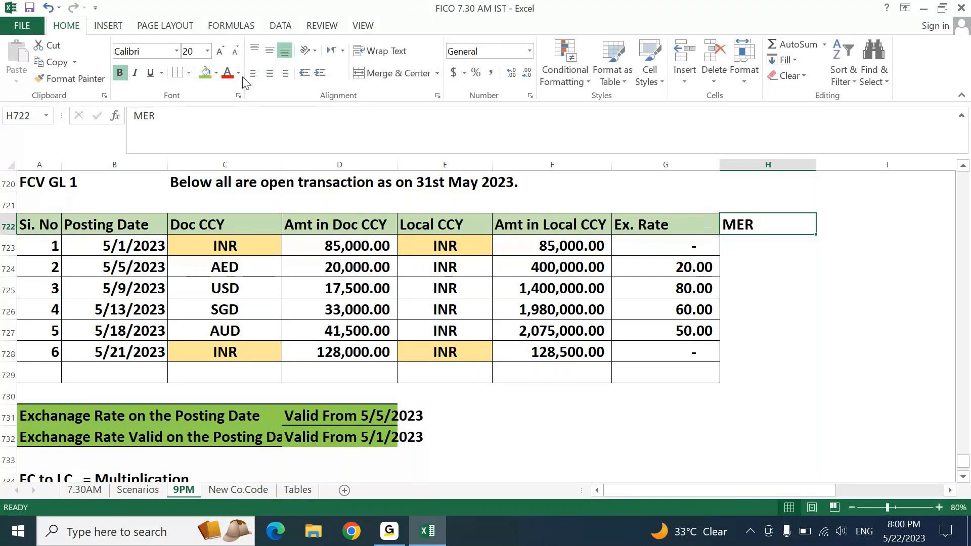
left_click(216, 72)
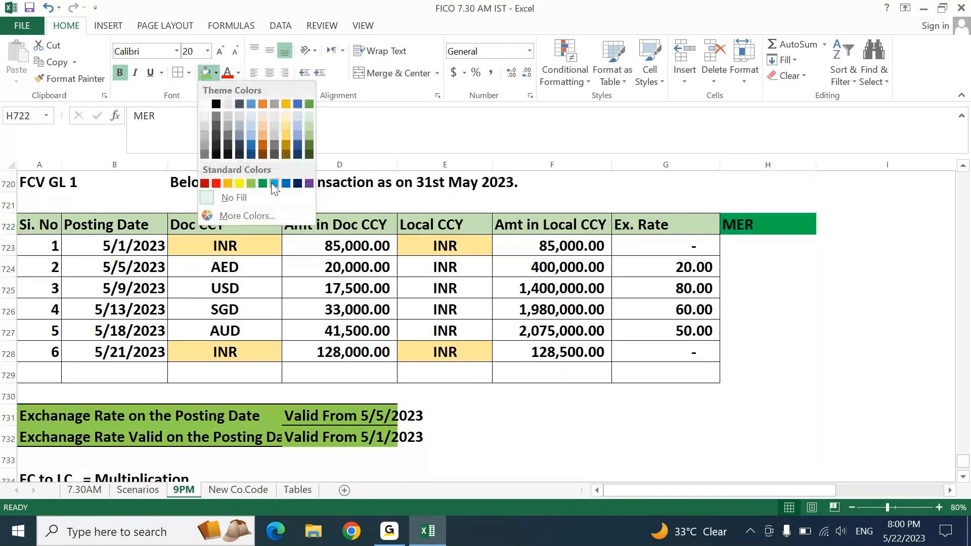
left_click(274, 184)
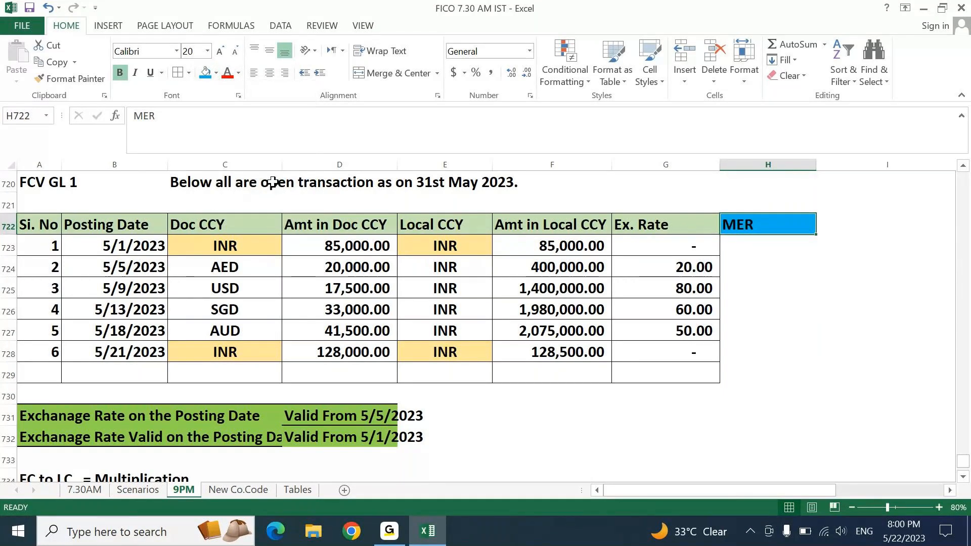
- Copy the block of month-end exchange rates from column B below the open transactions table
key("Down")
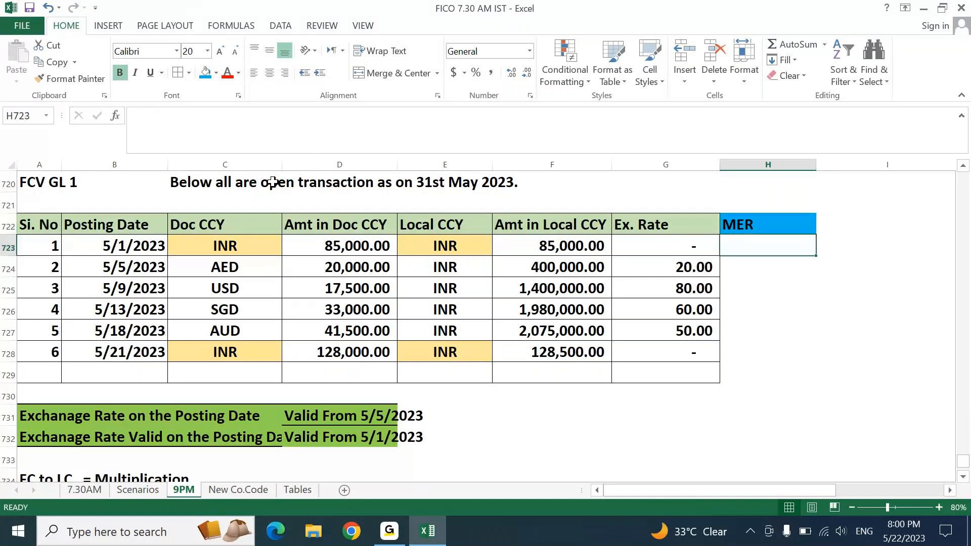
key("Down")
key("Down")
key("Down")
key("Down")
key("Down")
key("Down")
key("Down")
key("Down")
key("Down")
key("Down")
key("Left")
key("Left")
key("Left")
key("Left")
key("Left")
key("Left")
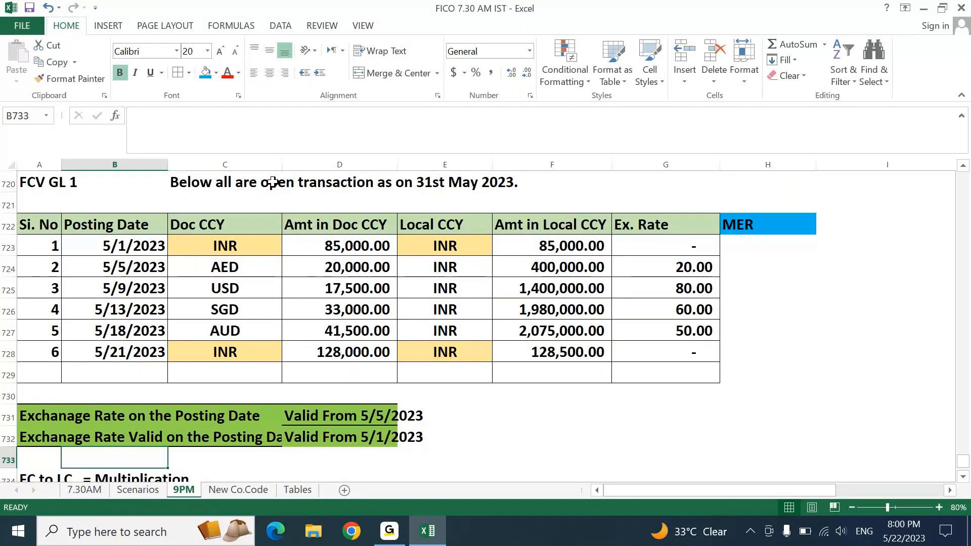
key("ctrl+Down")
key("ctrl+shift+Down")
key("ctrl+c")
- Paste the copied rates into the MER column for the AED, USD, SGD and AUD rows, H724:H727
key("Up")
key("Up")
key("Up")
key("Up")
key("Up")
key("Up")
scroll(273, 182, "up", 3)
key("Up")
key("Up")
key("Up")
key("Up")
key("Up")
key("Up")
key("Up")
key("Up")
key("Up")
key("Up")
key("Up")
key("Up")
key("Down")
key("Down")
key("Down")
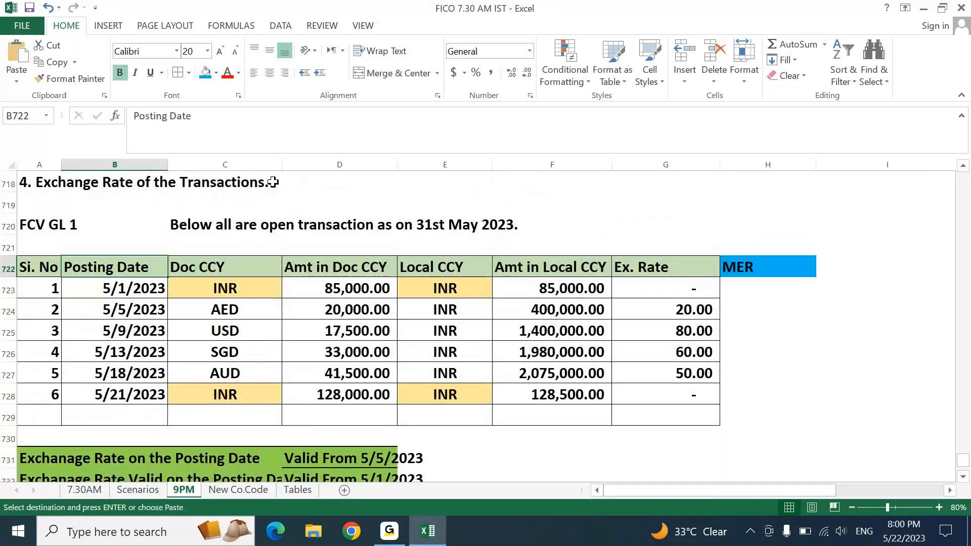
key("Down")
key("Down")
key("Right")
key("Right")
key("Right")
key("Right")
key("Right")
key("Right")
key("ctrl+v")
- Enter 0 as the MER for both INR transactions, in H723 and H728
key("Up")
type("0")
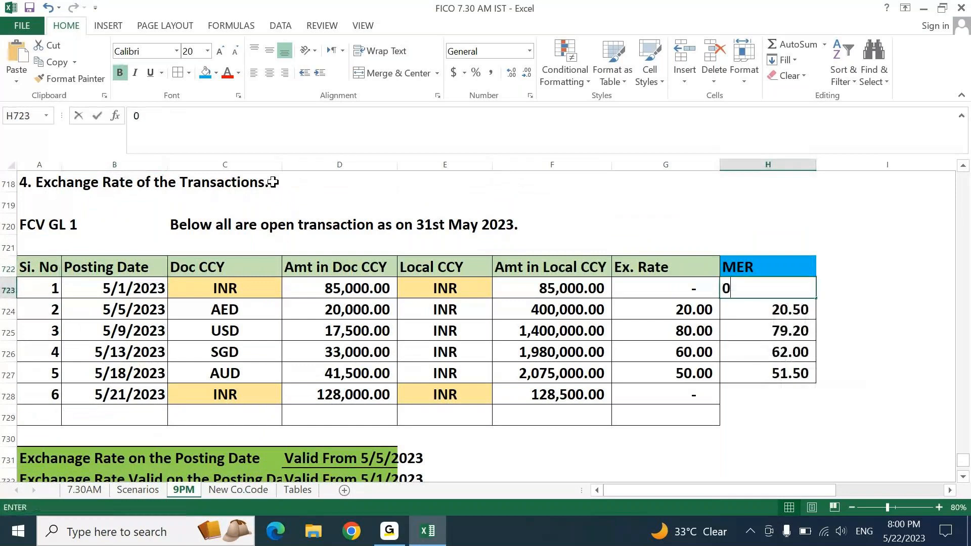
key("Return")
key("Down")
key("Down")
key("Down")
key("Down")
type("0")
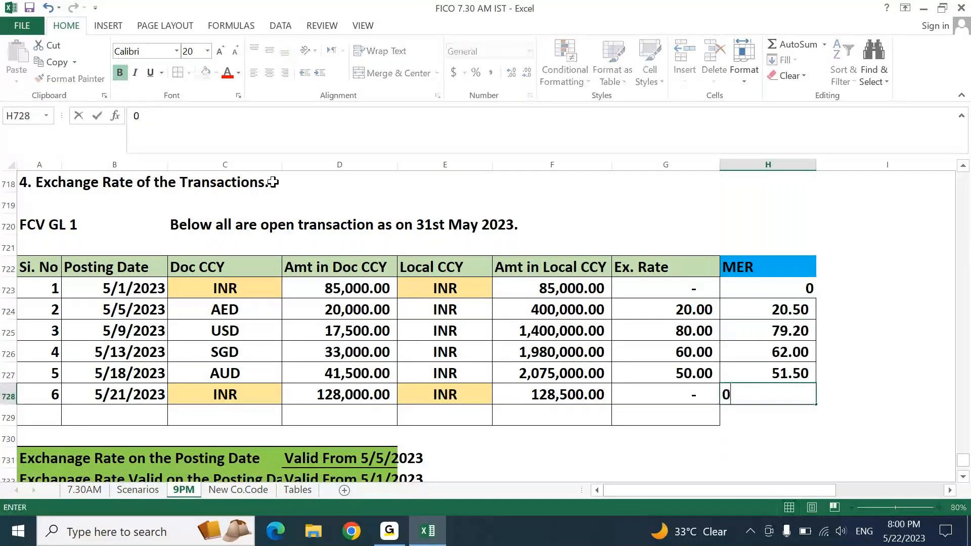
key("Return")
- Apply the comma number style to the MER values in H723:H728
key("Up")
key("shift+Up")
key("shift+Up")
key("shift+Up")
key("shift+Up")
key("shift+Up")
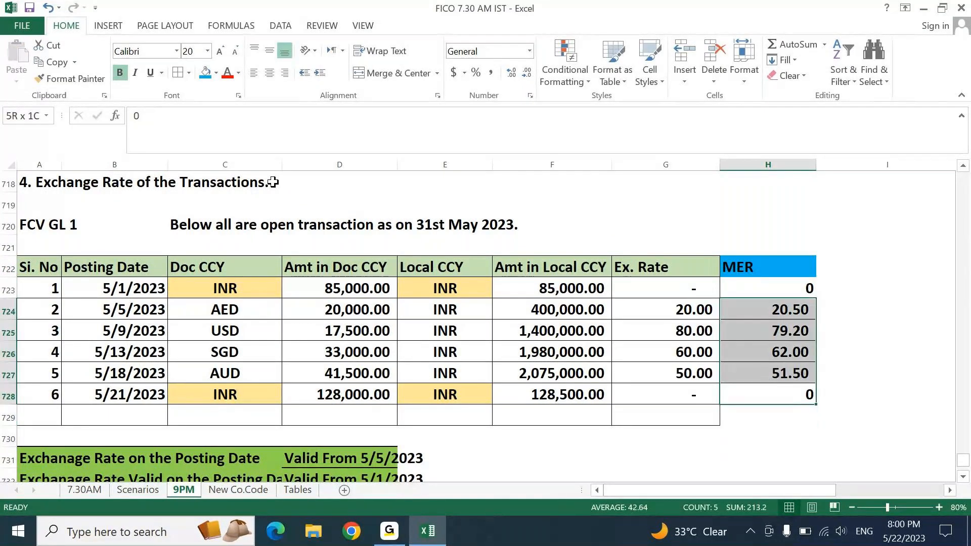
left_click(492, 75)
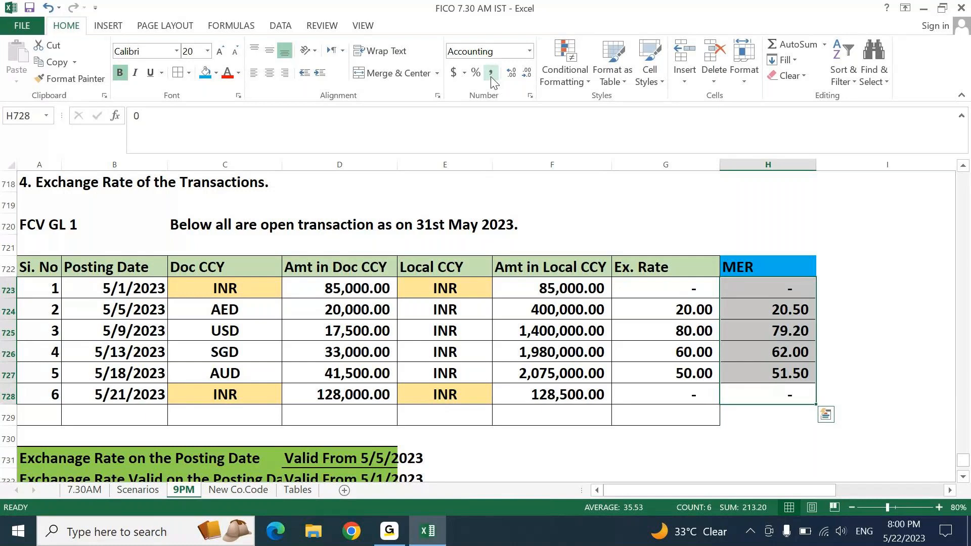
- Add cell borders to the unbordered cells of the MER column
key("Down")
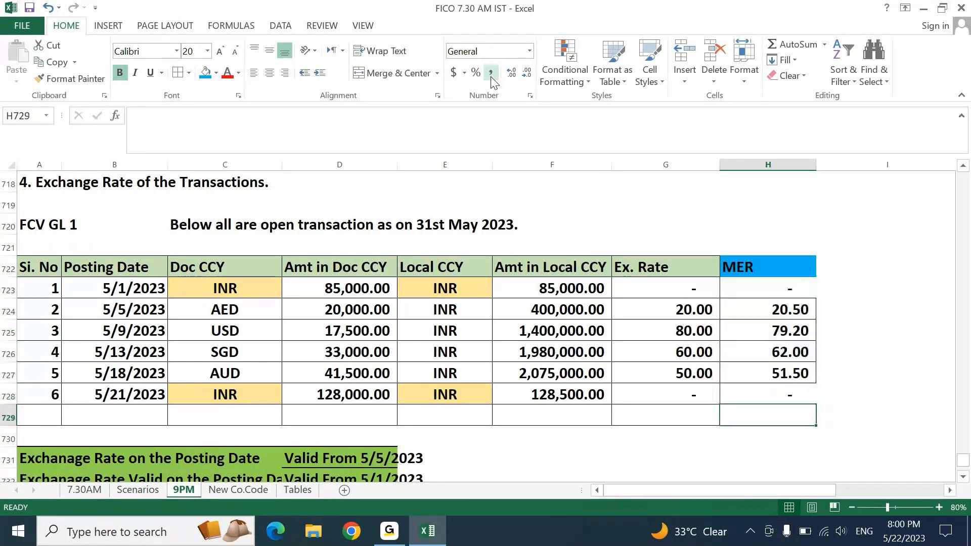
key("shift+Up")
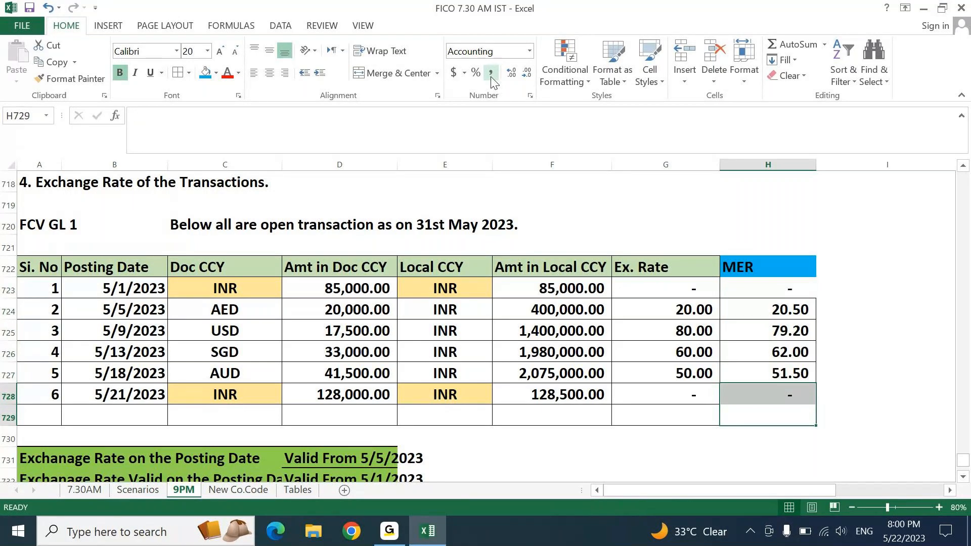
key("Left")
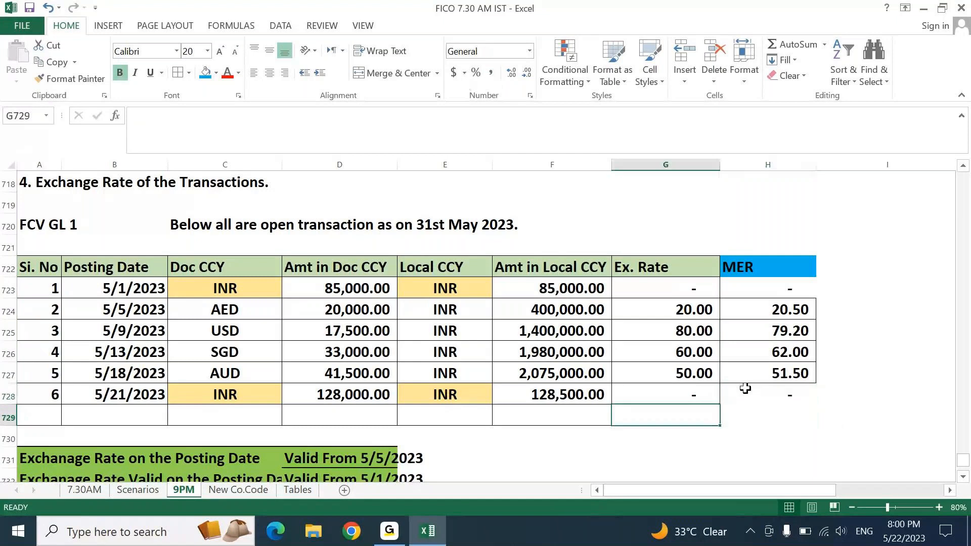
left_click_drag(745, 388, 748, 408)
left_click(178, 74)
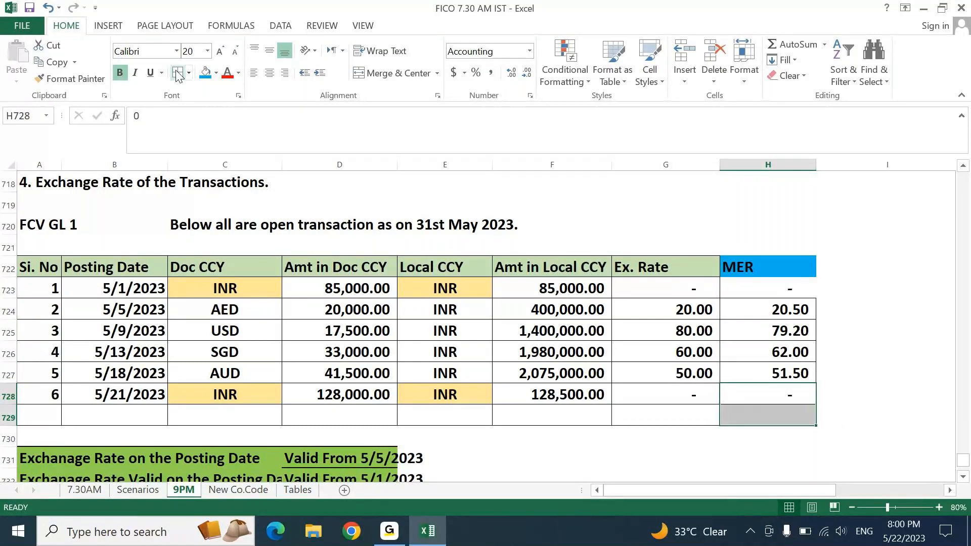
key("ctrl+Up")
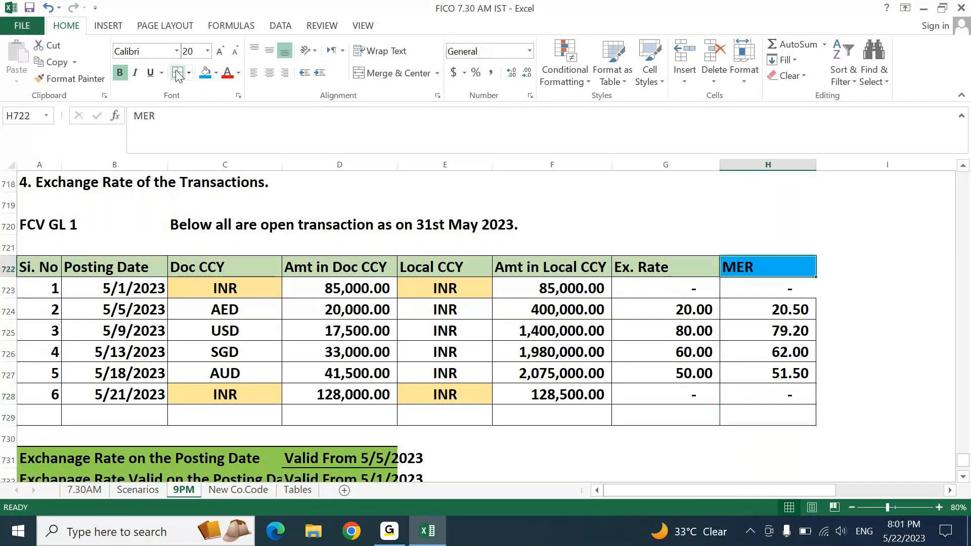
key("shift+Down")
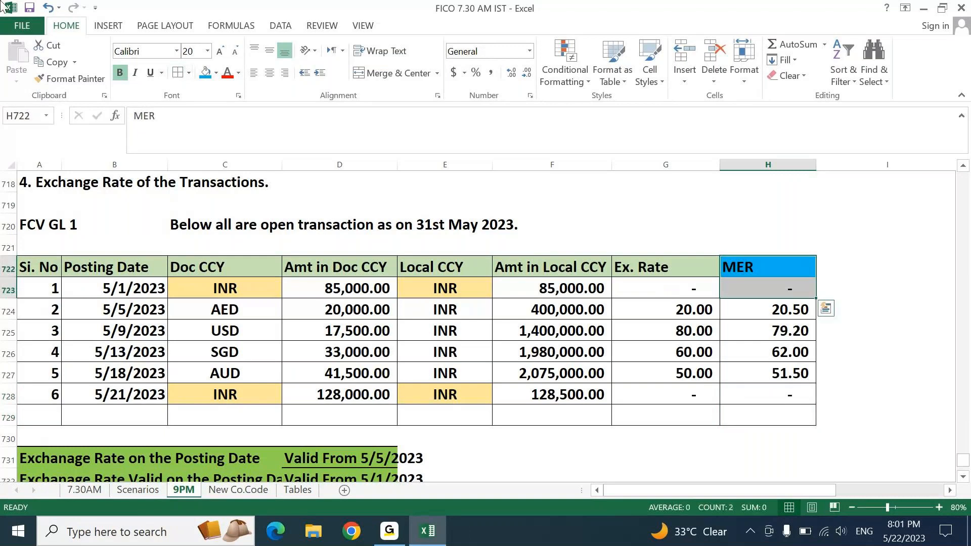
- Add the column header "Difference" in I722 and fill it with the same blue as the MER header
key("Right")
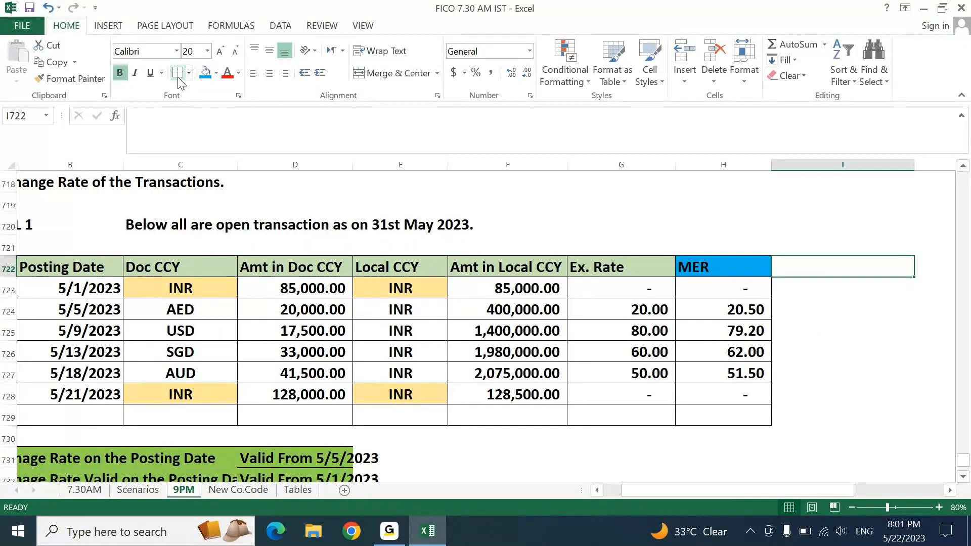
type("Difference")
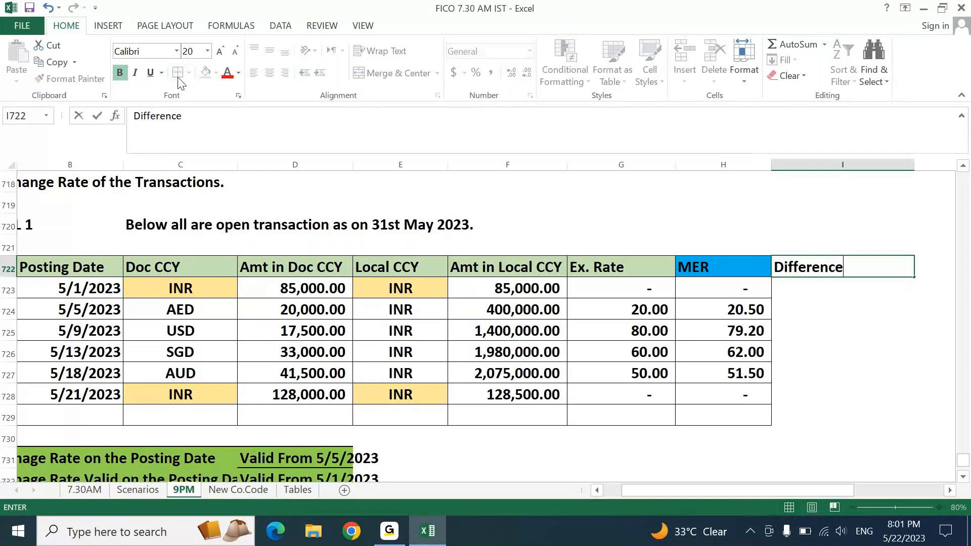
key("Return")
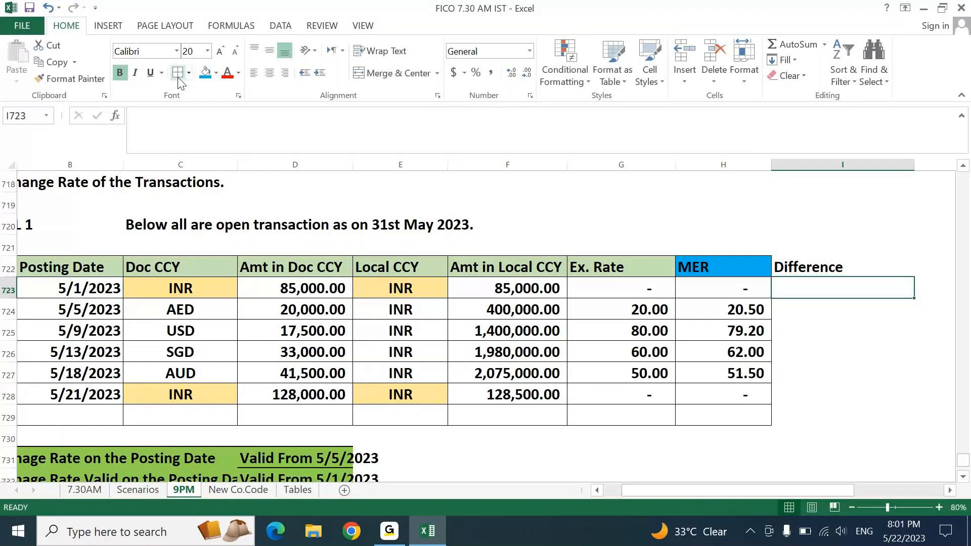
key("Up")
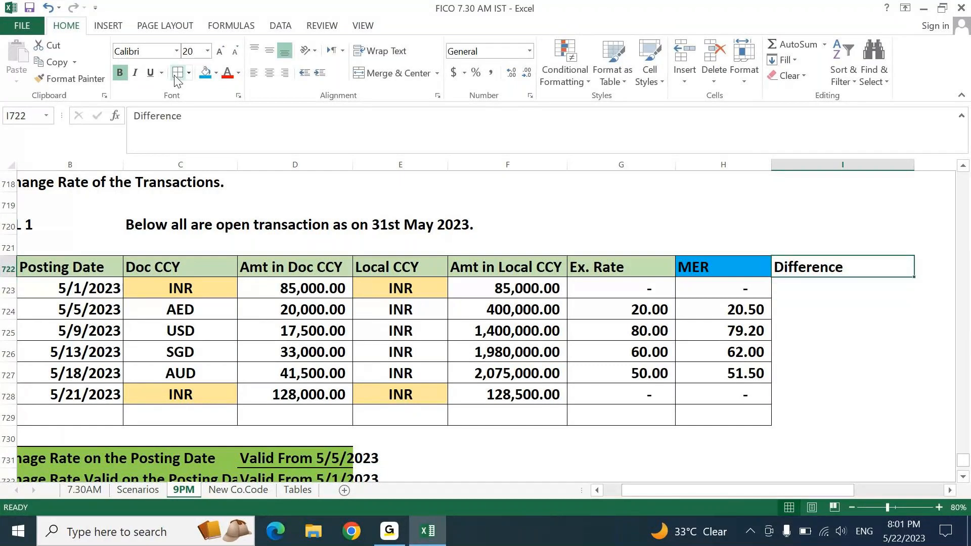
left_click(209, 73)
- Add borders to all cells of the Difference column, I722:I729
key("shift+Down")
key("shift+Down")
key("shift+Down")
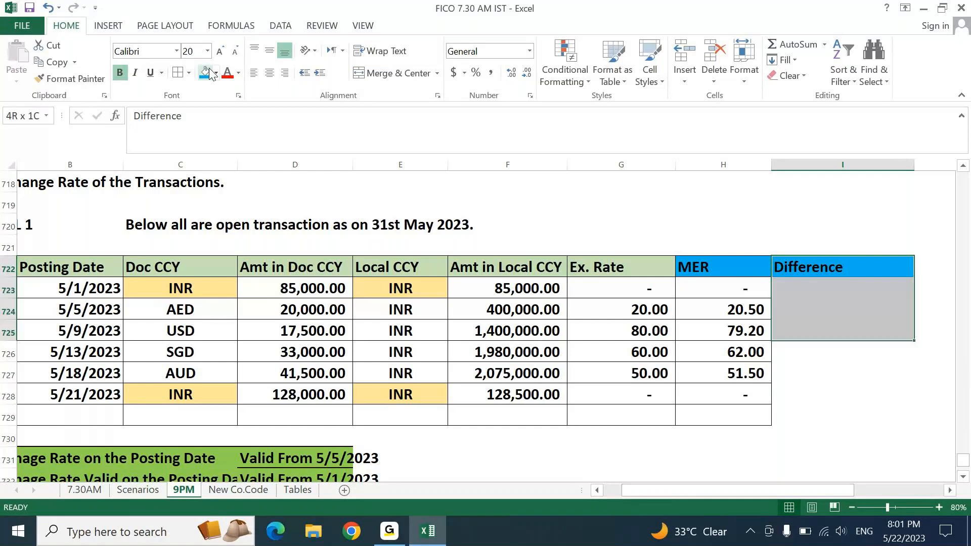
key("shift+Down")
key("shift+Down")
key("shift+Down")
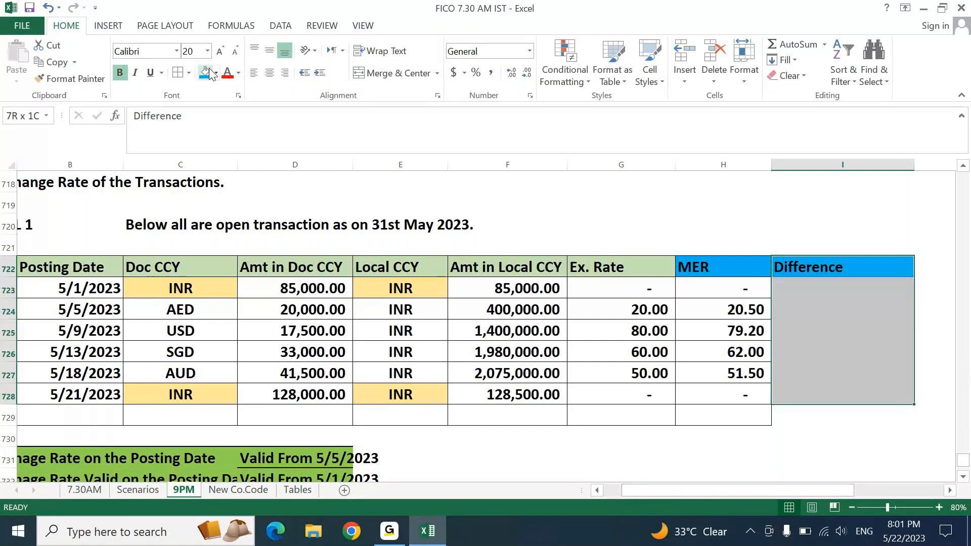
key("shift+Down")
left_click(177, 73)
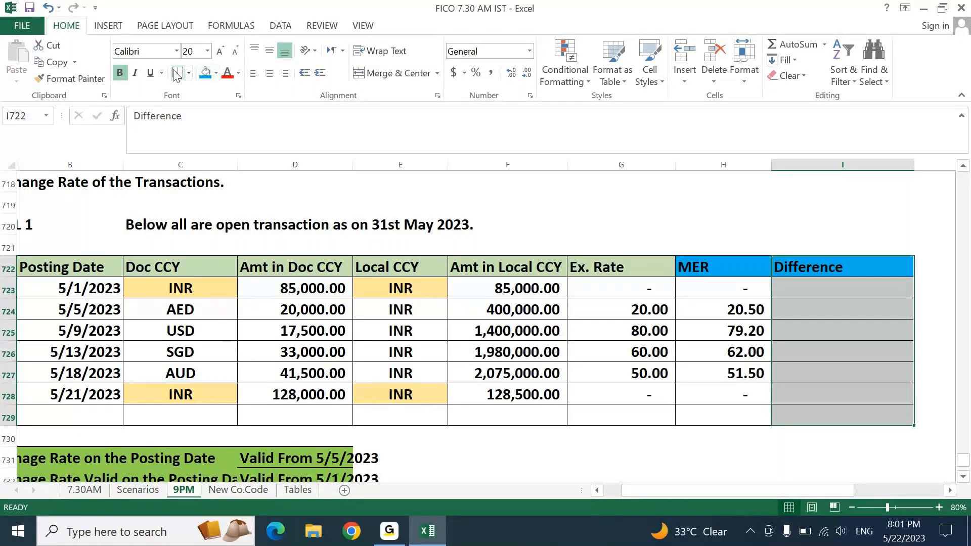
key("Left")
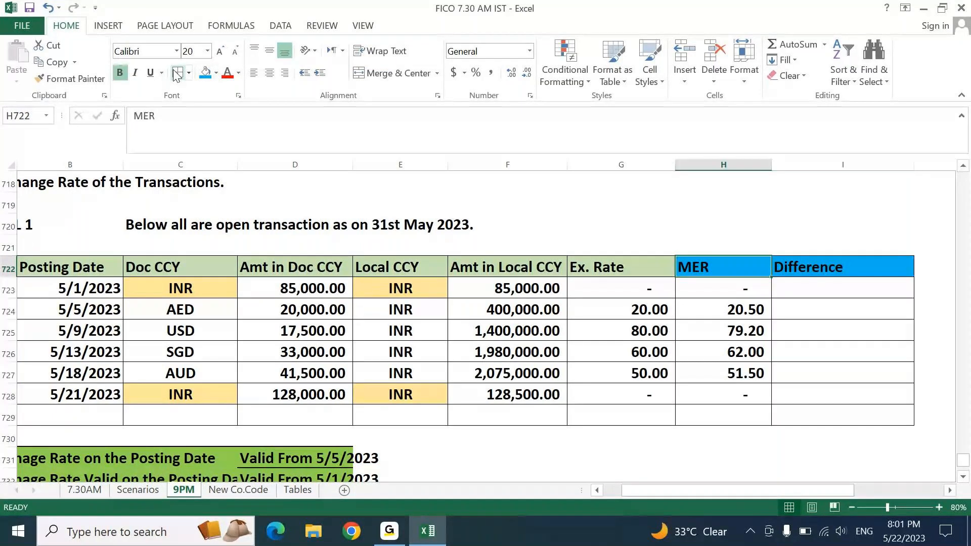
left_click(195, 315)
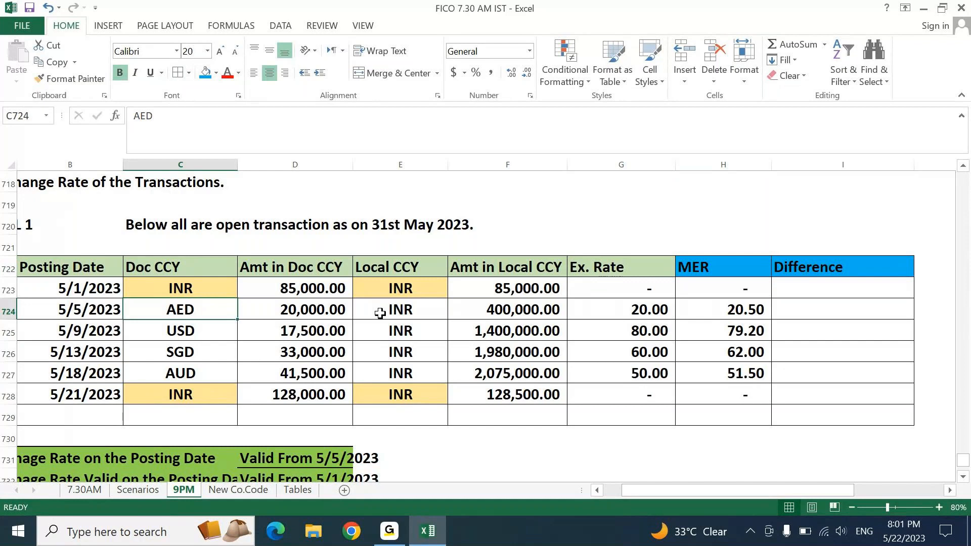
left_click(635, 315)
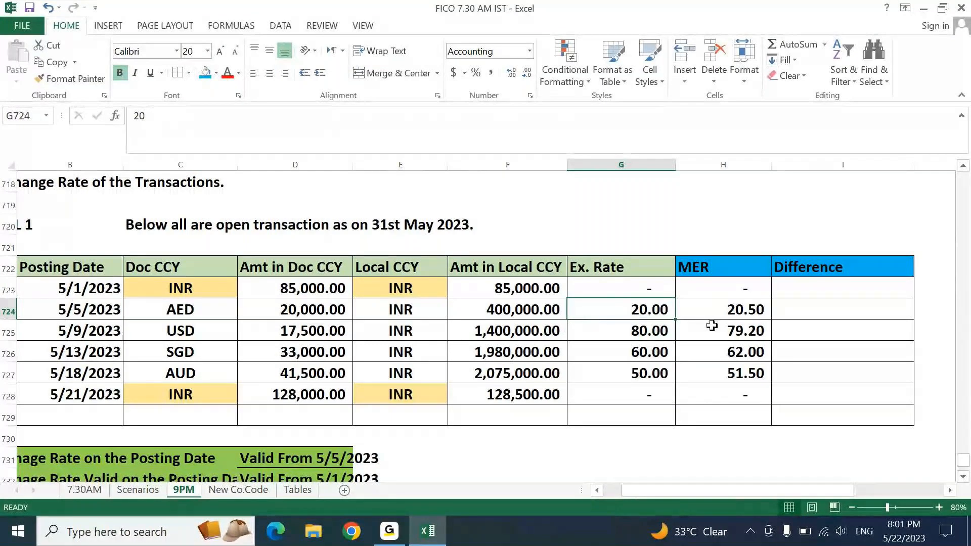
left_click(738, 314)
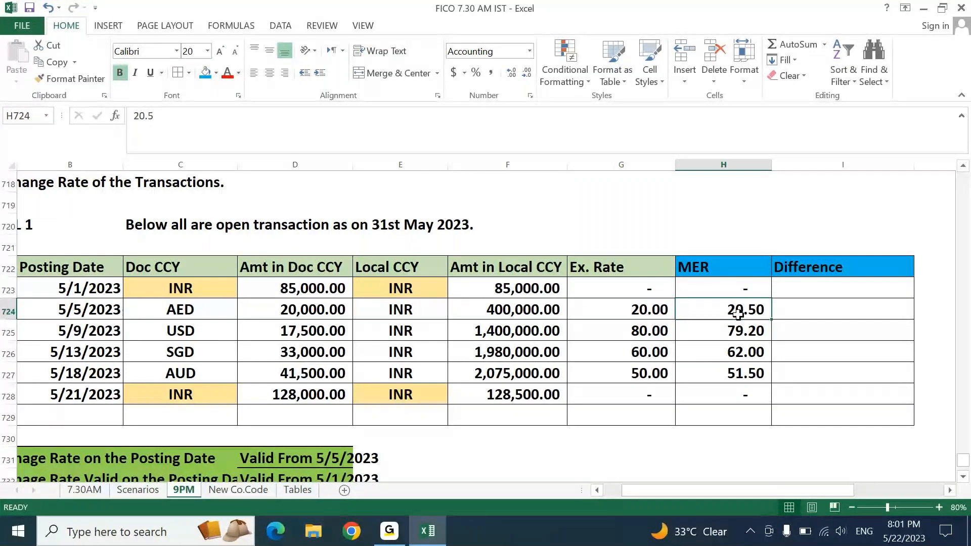
left_click(340, 480)
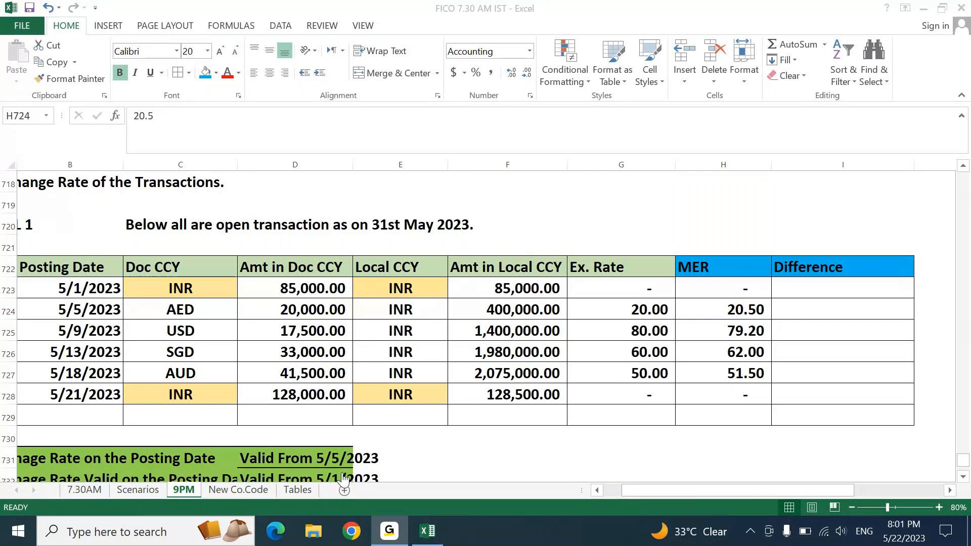
left_click(398, 532)
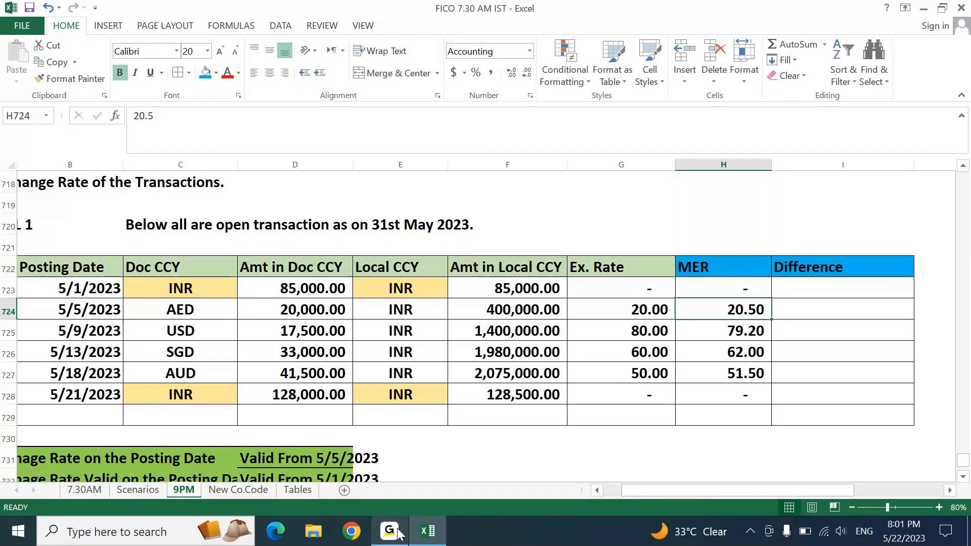
- Calculate the AED rate difference in I724 with the formula =G724-H724
left_click(813, 315)
type("=")
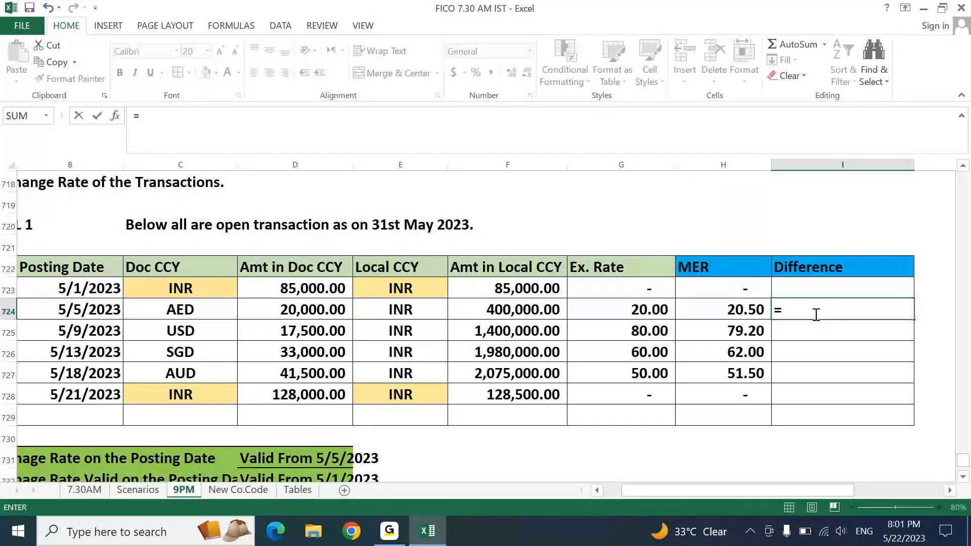
key("Left")
key("Left")
type("-")
key("Left")
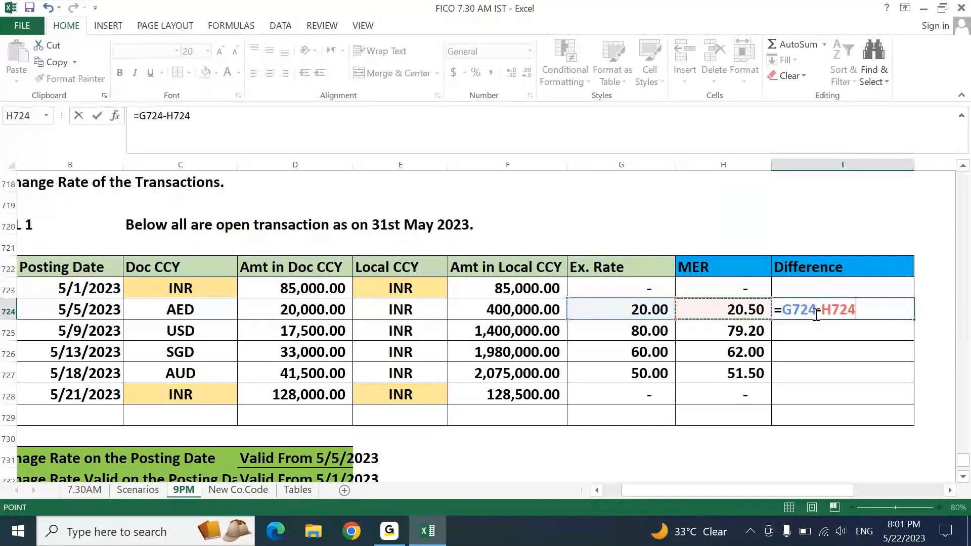
key("Return")
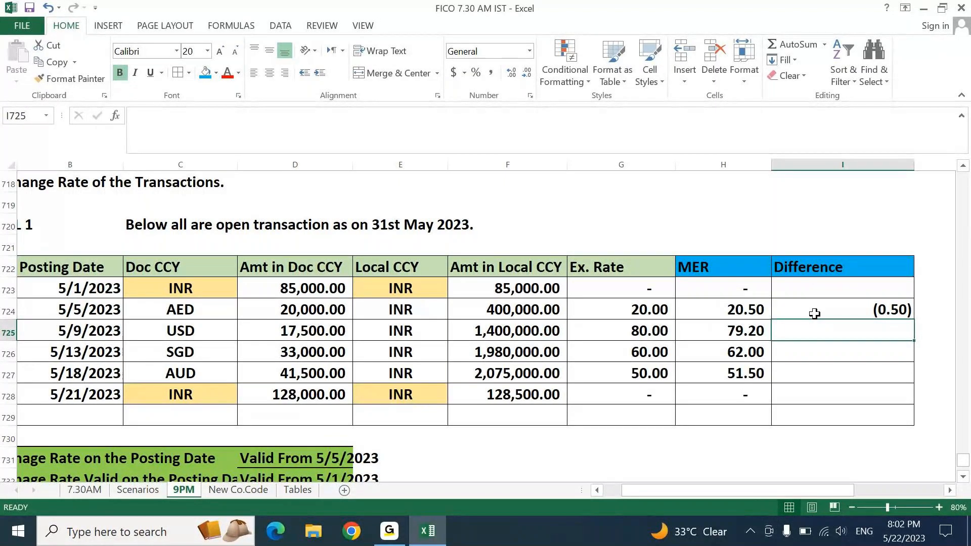
- Calculate the USD rate difference in I725 with the formula =G725-H725 and check the two rates it compares
key("Down")
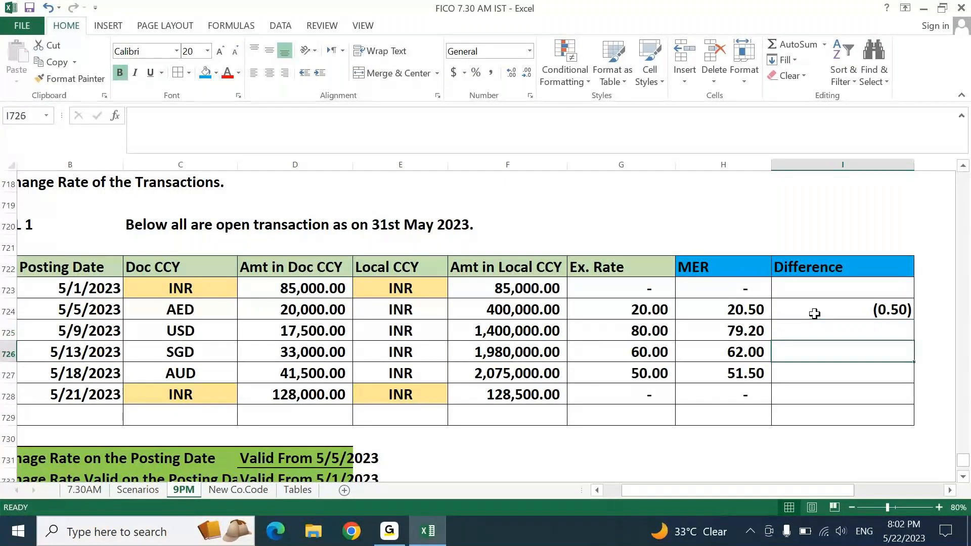
key("Up")
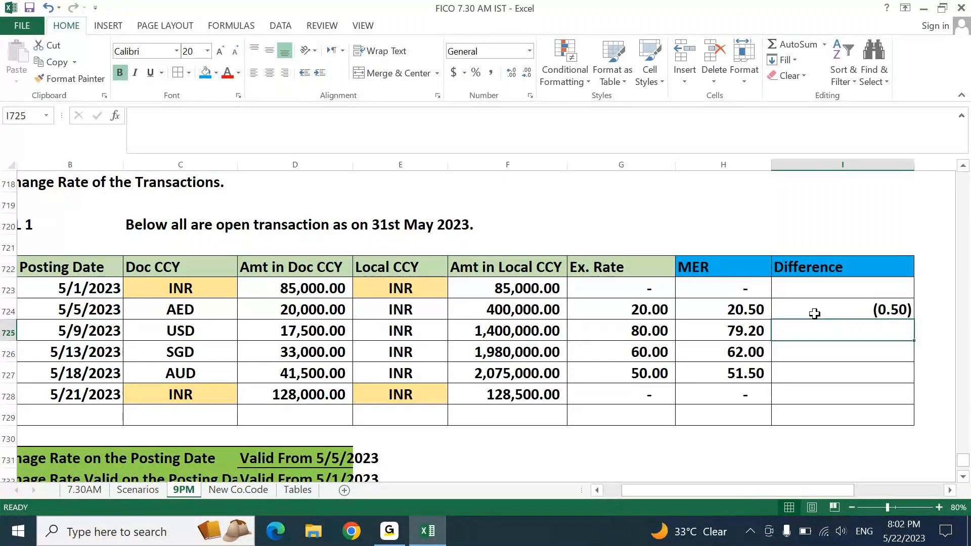
type("=")
key("Left")
key("Left")
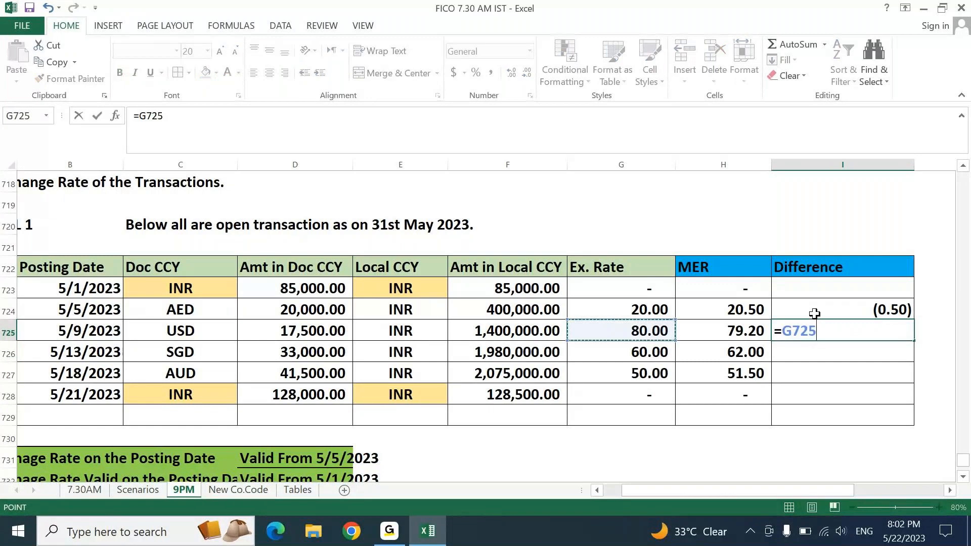
type("-")
key("Left")
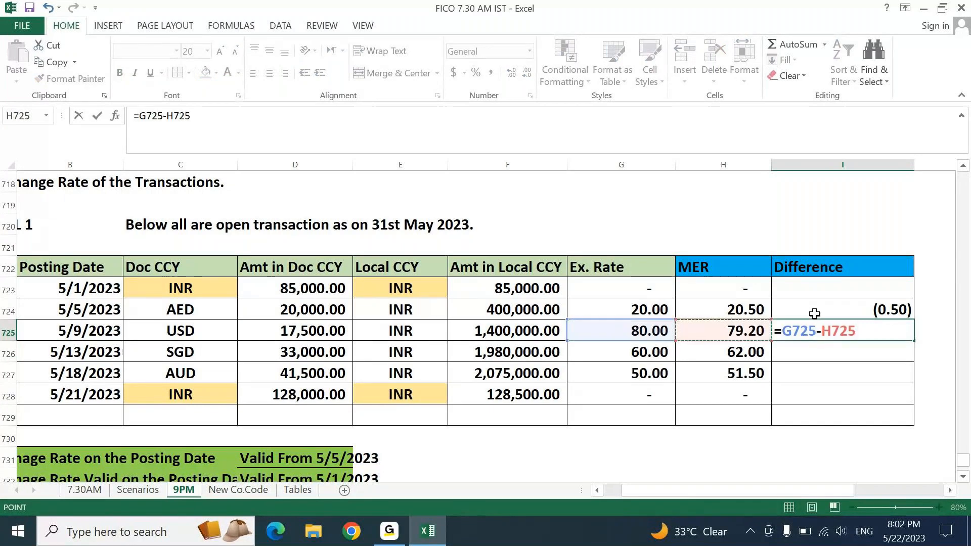
key("Return")
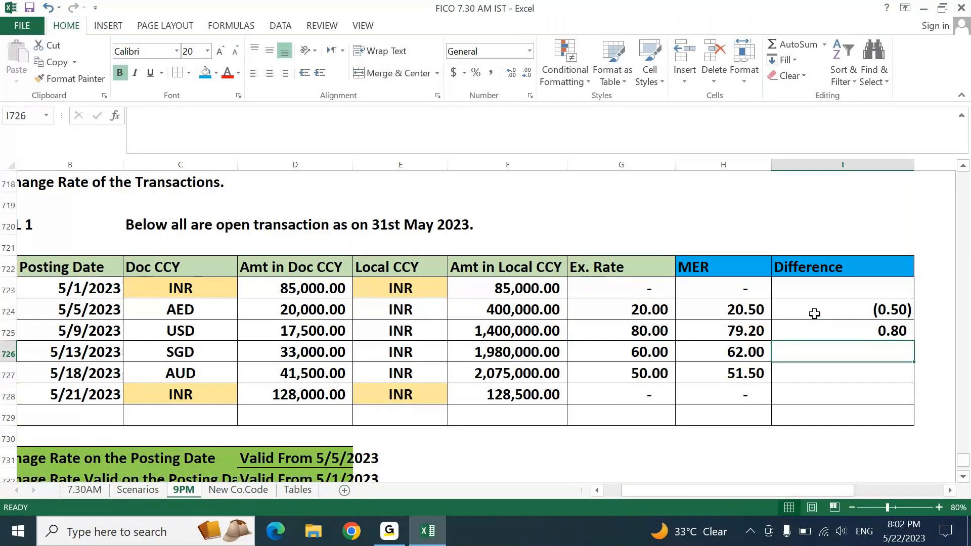
left_click_drag(667, 332, 716, 333)
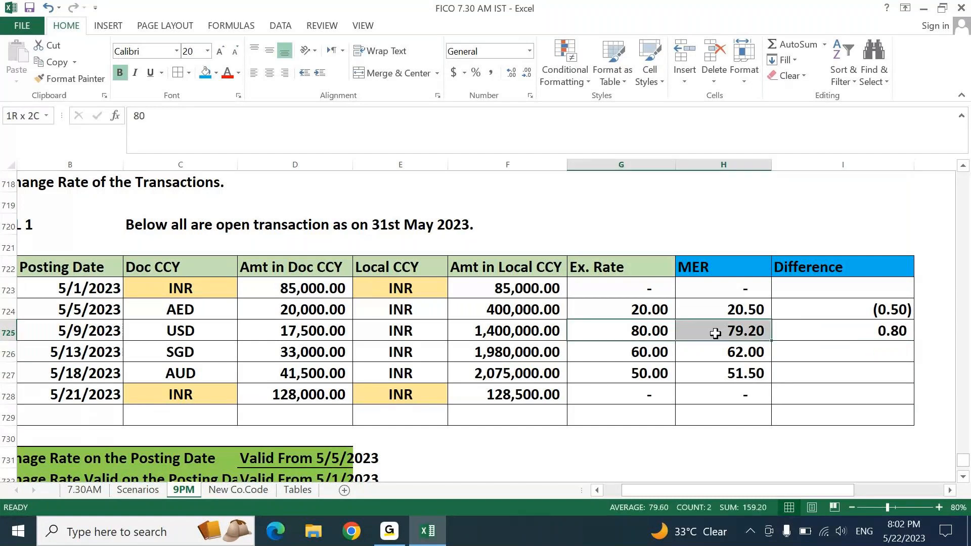
- Calculate the SGD rate difference in I726 with the formula =G726-H726
left_click(715, 333)
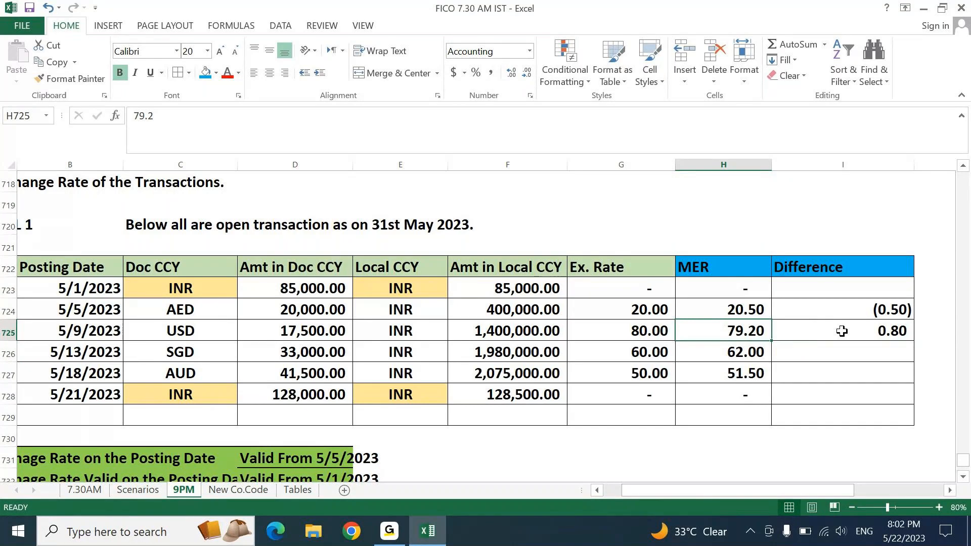
key("Down")
key("Right")
type("=")
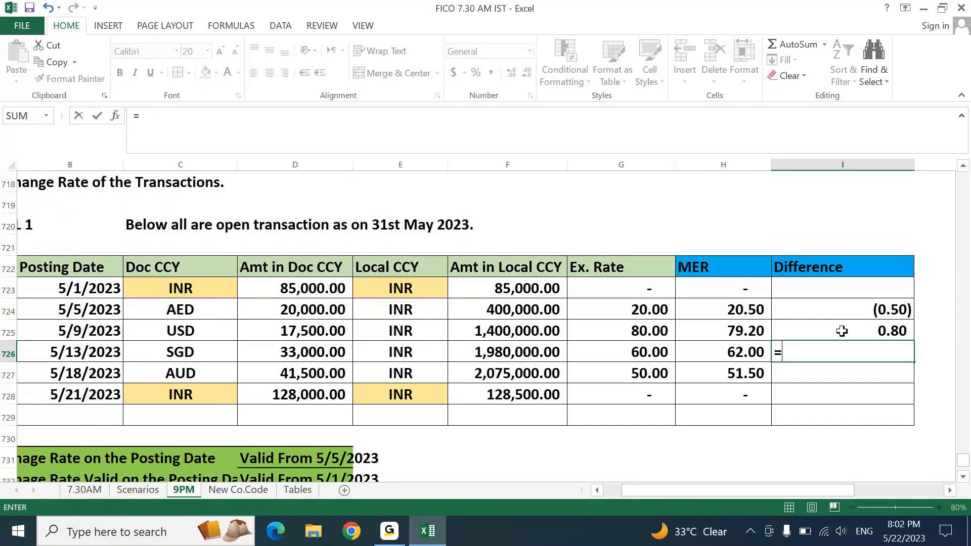
left_click(661, 357)
type("-")
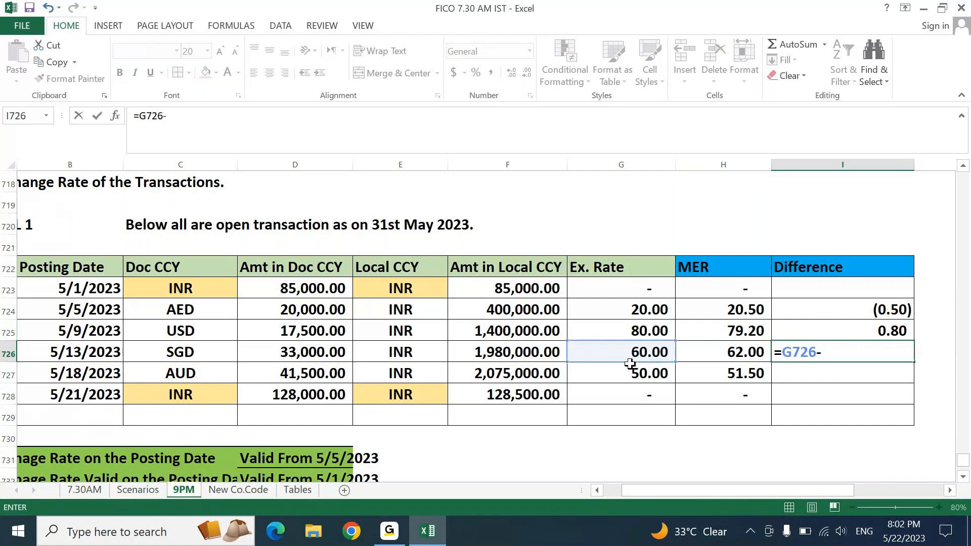
left_click(721, 347)
key("Return")
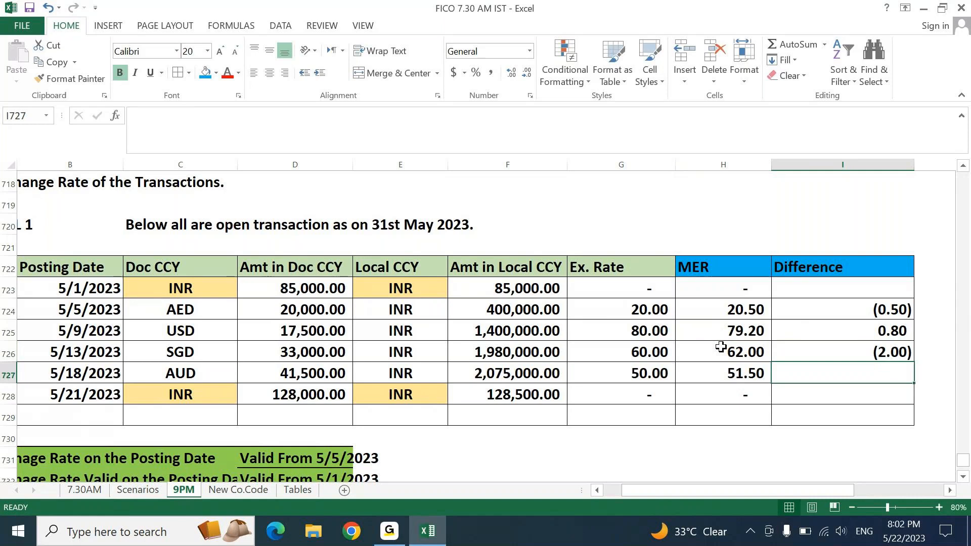
- Calculate the AUD rate difference in I727 with the formula =G727-H727
type("=")
left_click(653, 370)
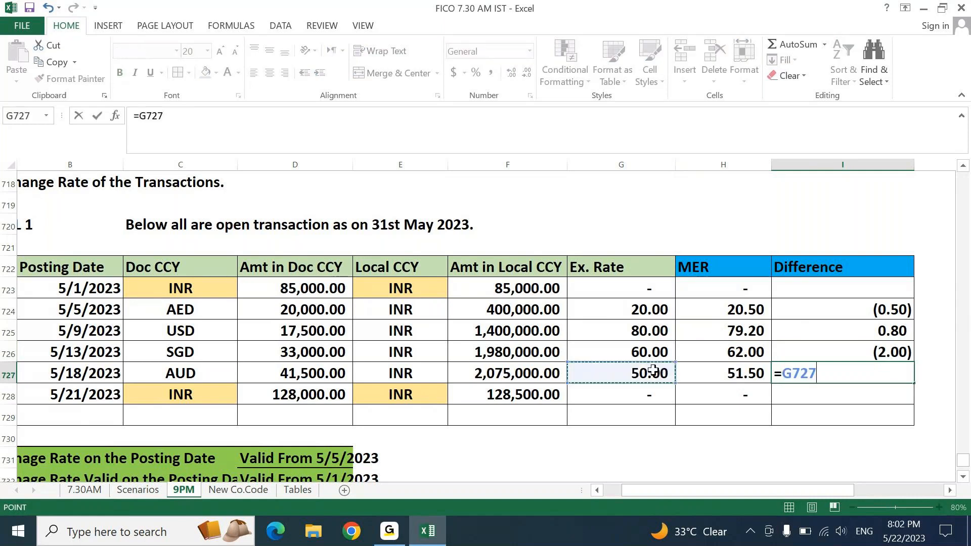
type("-")
left_click(720, 374)
left_click(721, 373)
key("Return")
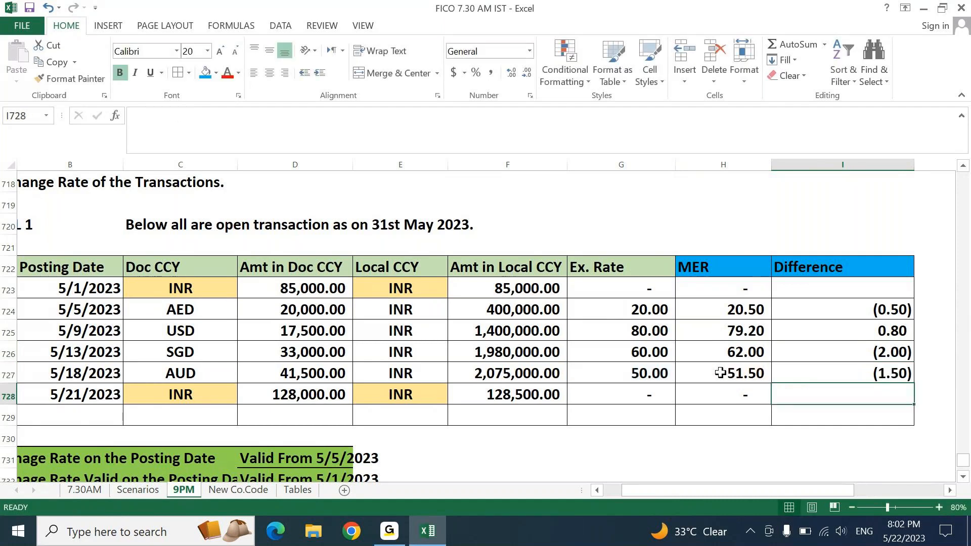
- Enter 0 as the difference for both INR rows, I728 and I723, and apply the comma number style to I723:I728
key("ctrl+d")
key("Up")
key("Up")
key("Up")
key("Up")
key("Up")
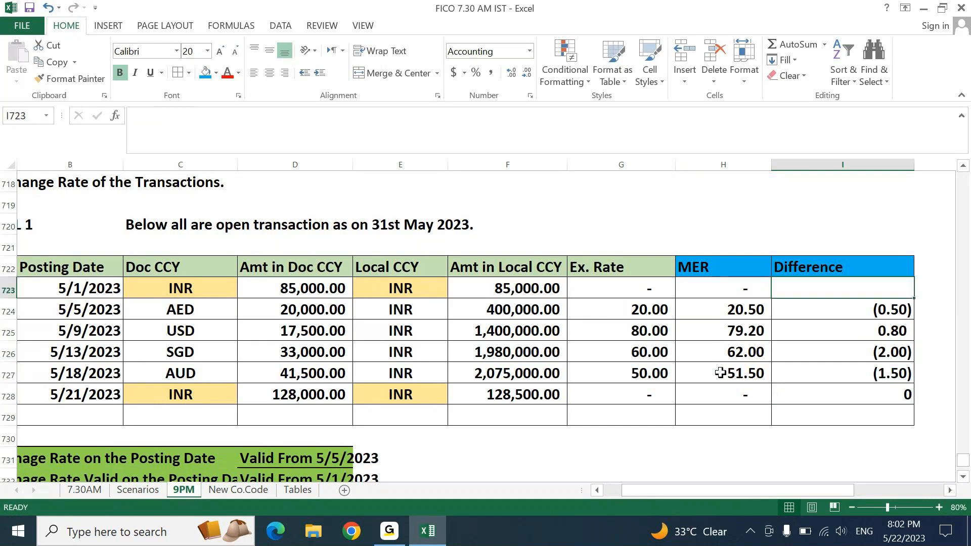
type("0")
key("ctrl+Return")
key("ctrl+shift+Down")
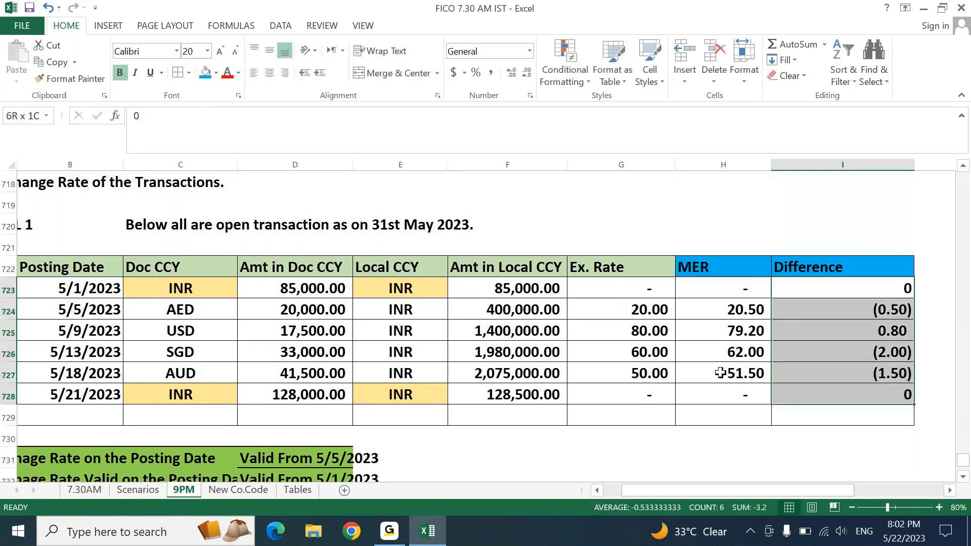
left_click(491, 73)
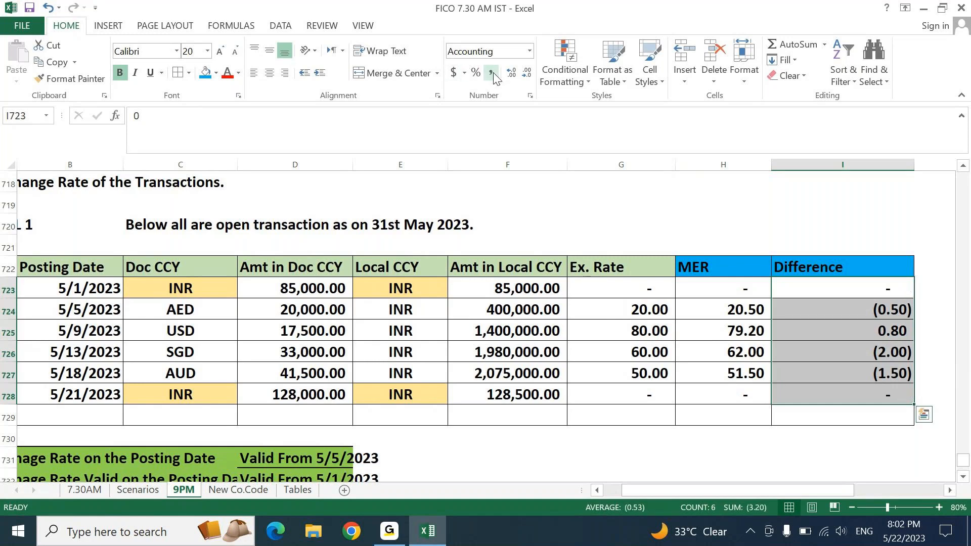
- Add the column header "Forex Impact" in J722
key("Right")
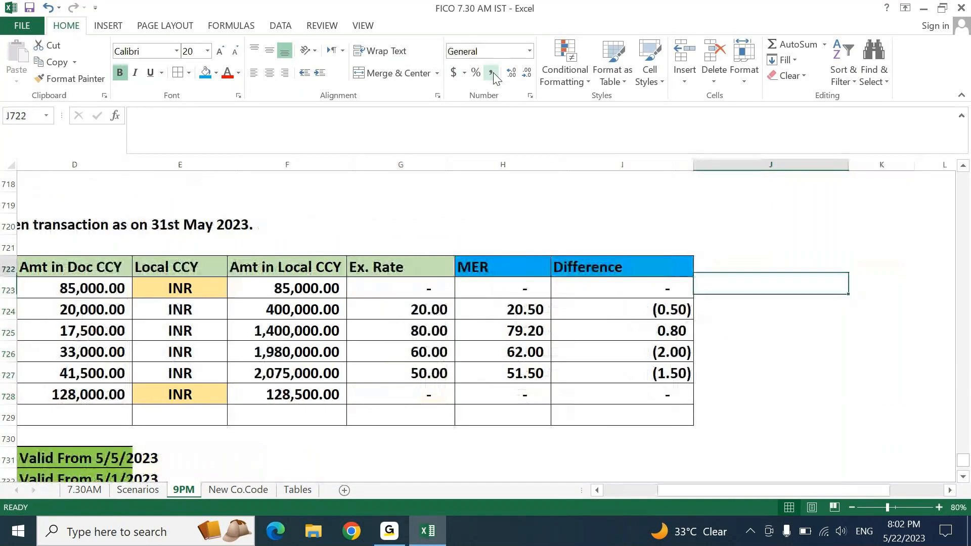
type("New")
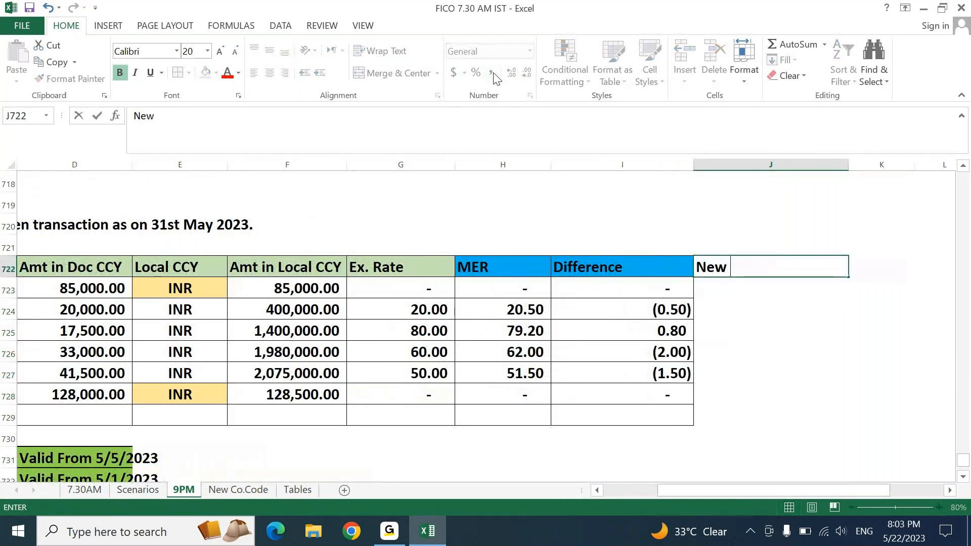
key("BackSpace")
key("BackSpace")
key("BackSpace")
key("BackSpace")
type("Forex ")
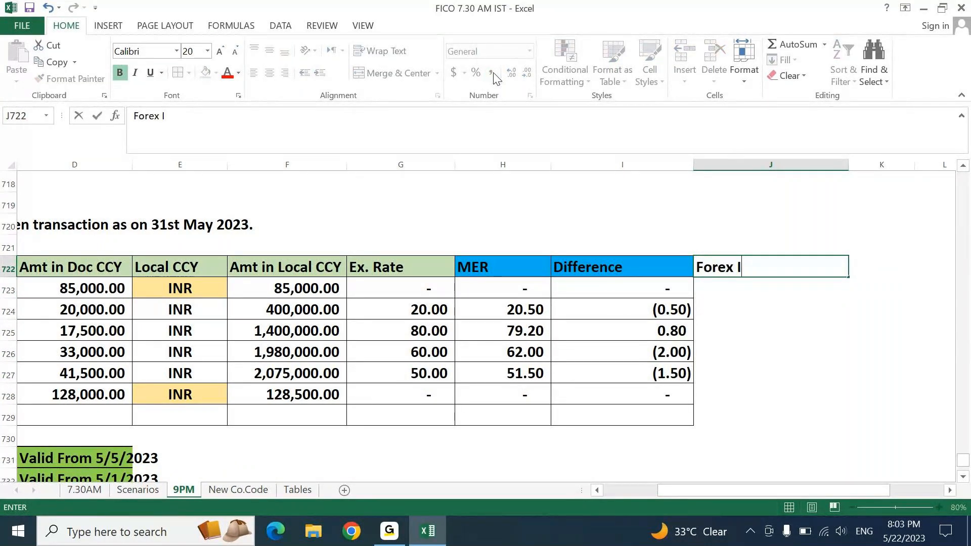
type("Ima")
type("pact")
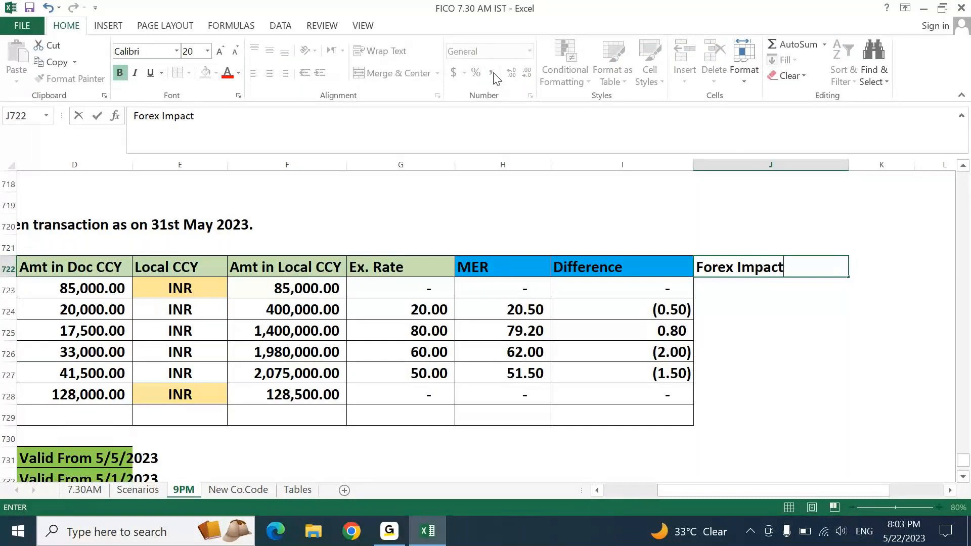
key("Return")
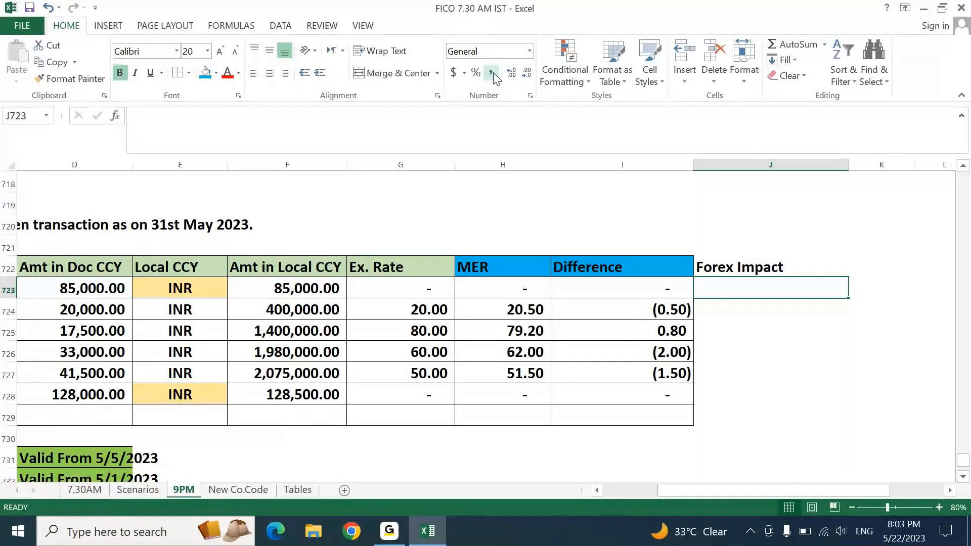
- Examine the AED row's local amount, posting rate, month-end rate and difference formula in F724:I724
key("Down")
key("Left")
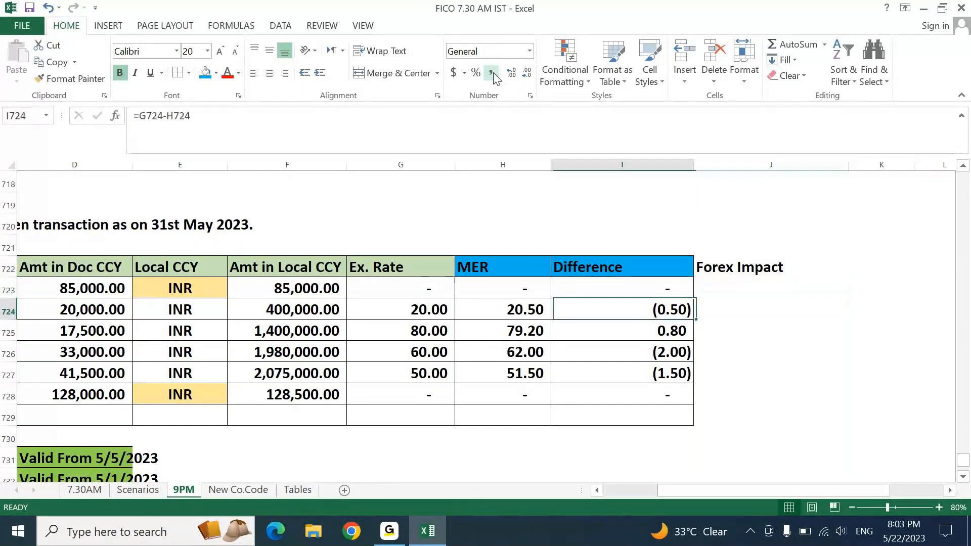
key("Left")
key("Left")
key("Left")
key("Right")
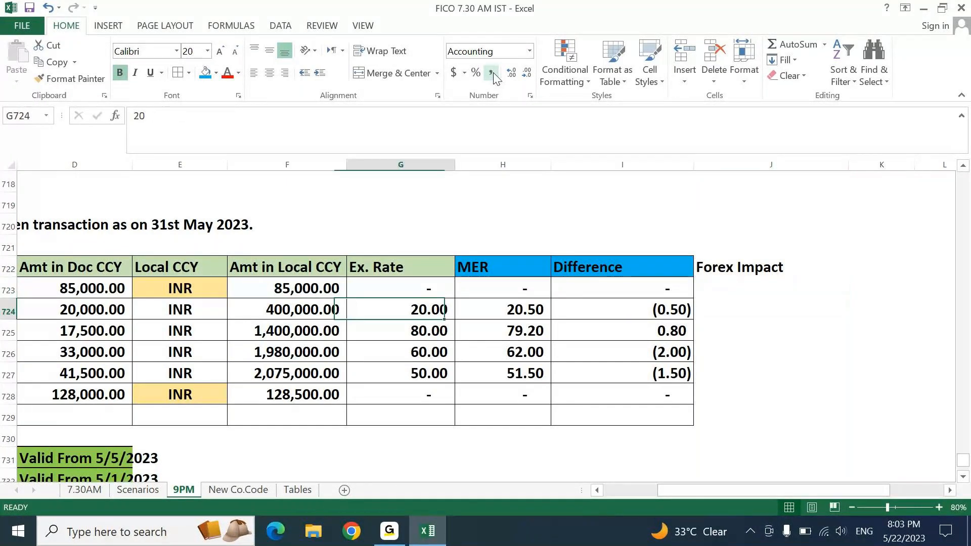
key("Right")
key("Right")
key("Right")
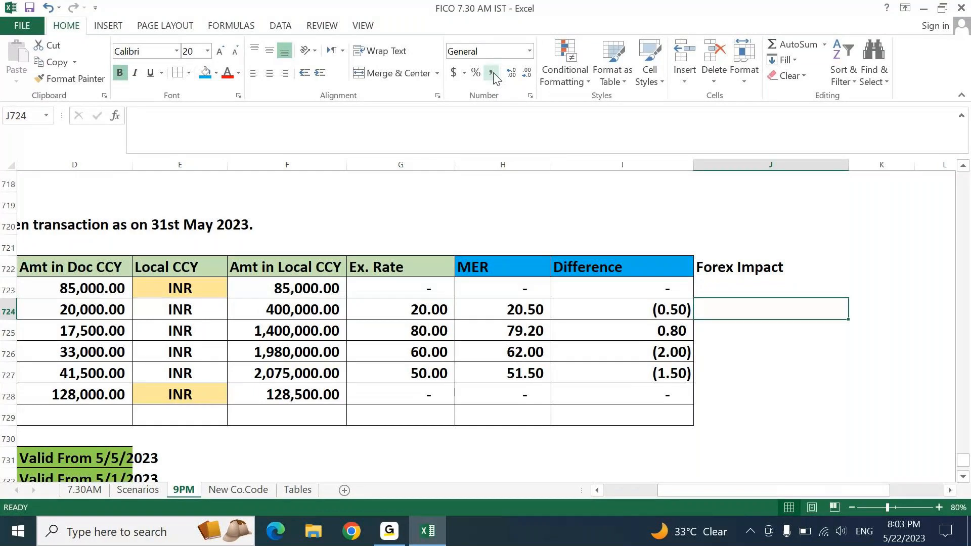
left_click(616, 309)
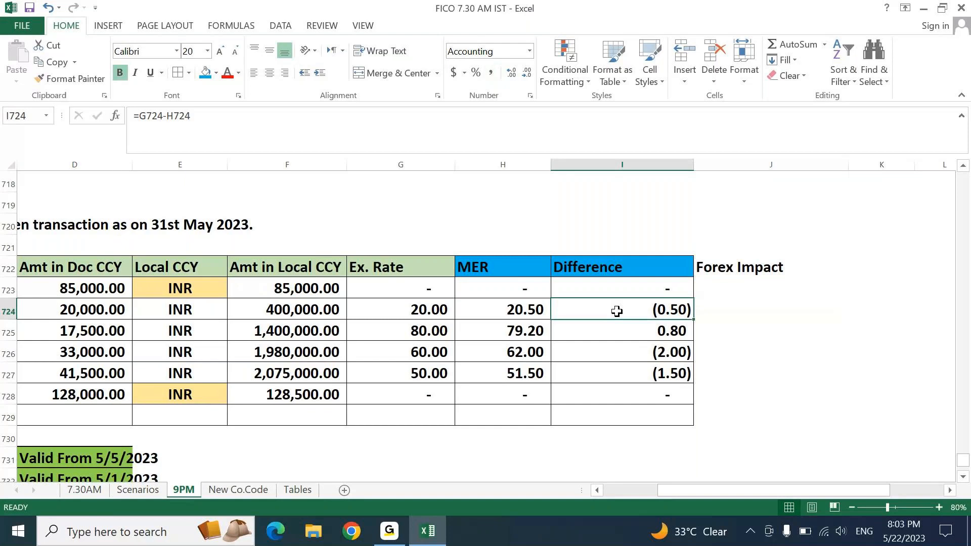
- Calculate the AED forex impact in J724 with the formula =I724*D724
key("Right")
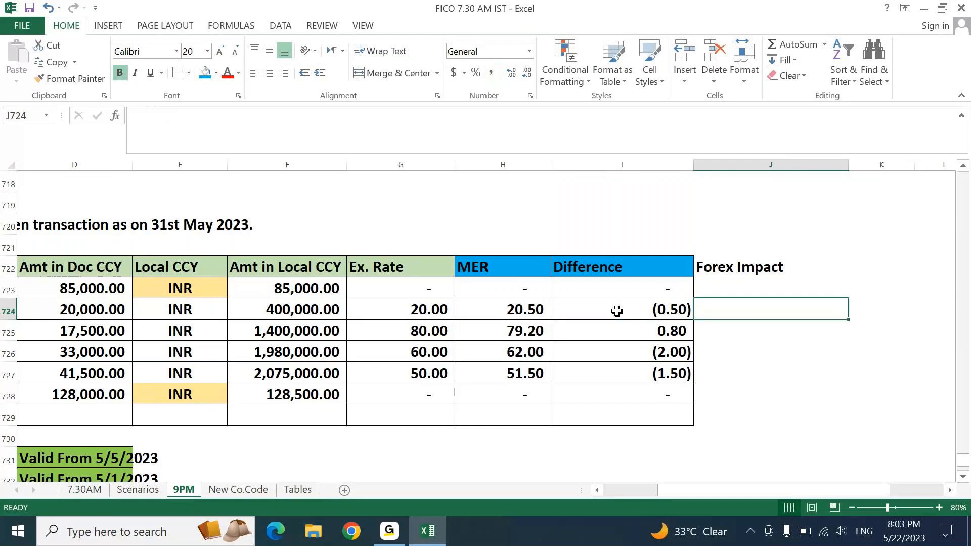
type("=")
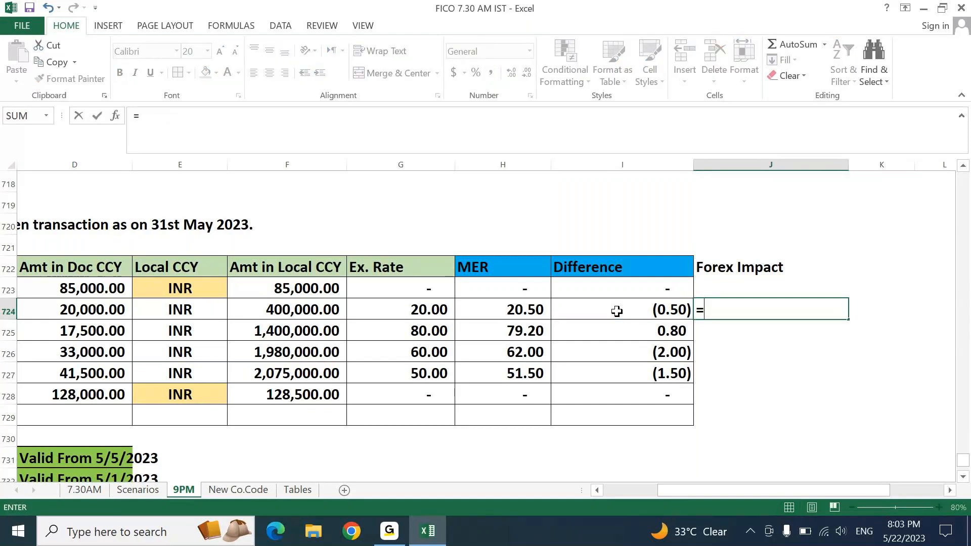
left_click(636, 312)
type("*")
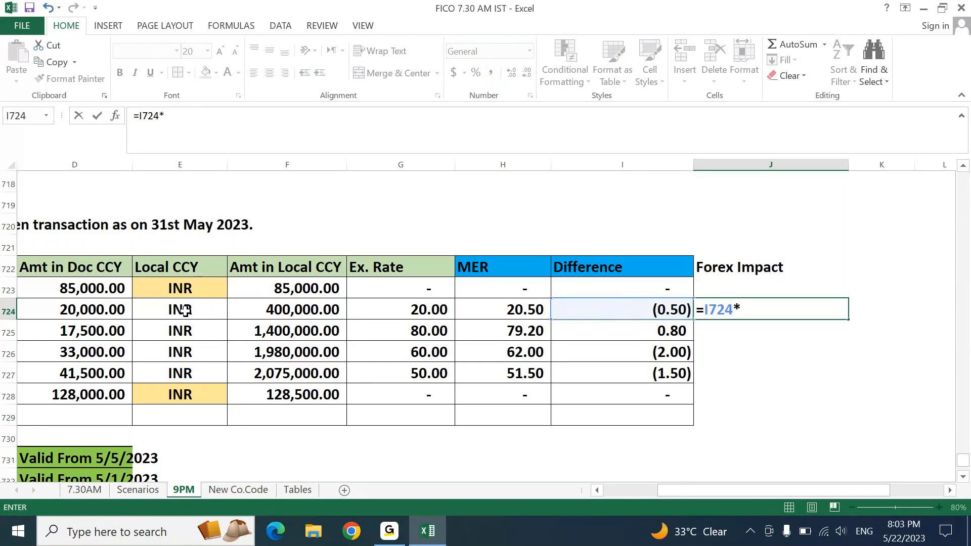
left_click(97, 316)
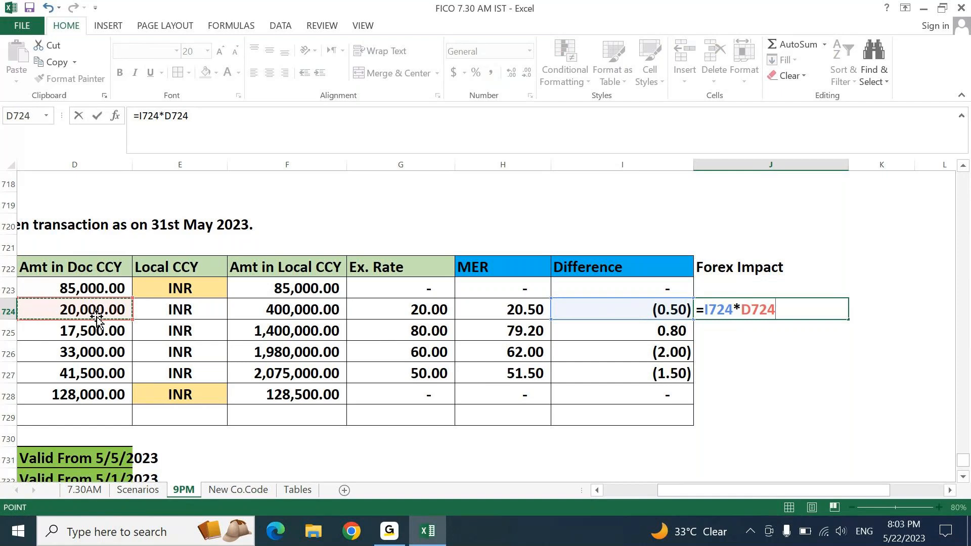
key("Return")
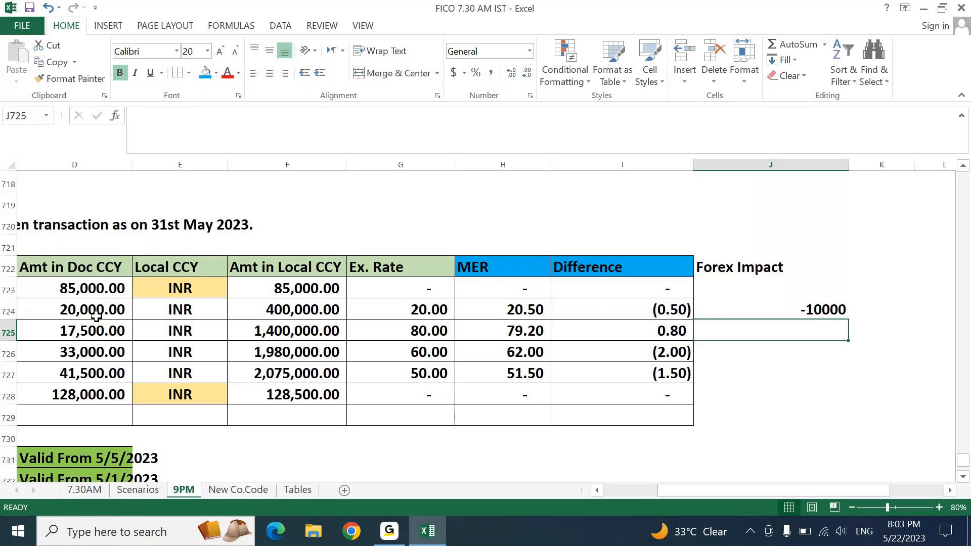
- Calculate the USD forex impact in J725 with the formula =I725*D725
type("=")
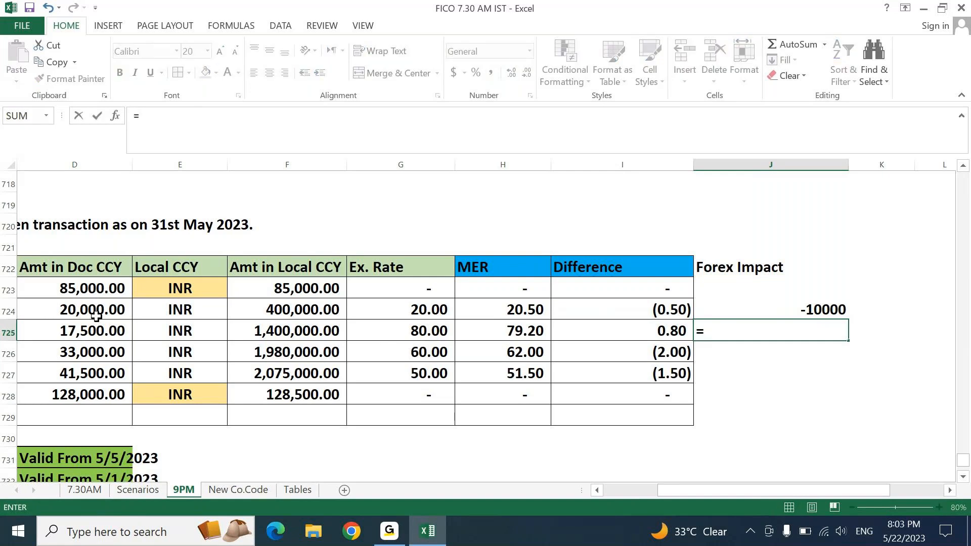
key("Left")
type("*")
left_click(88, 332)
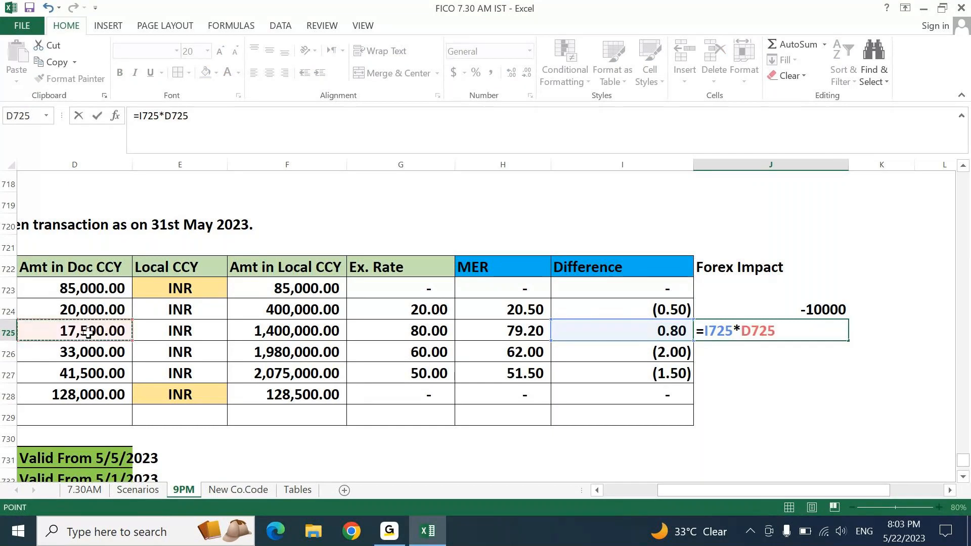
key("Return")
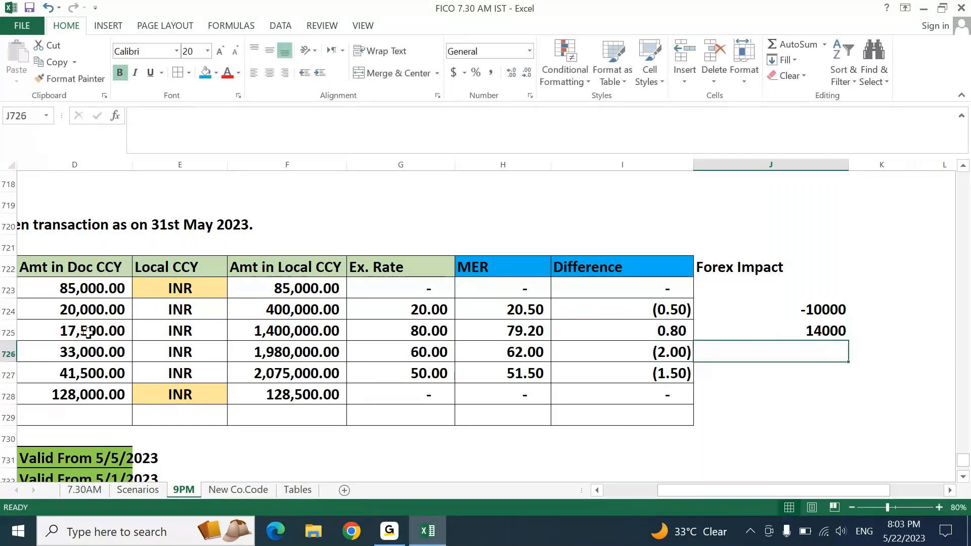
- Calculate the SGD forex impact in J726 with the formula =I726*D726
type("=")
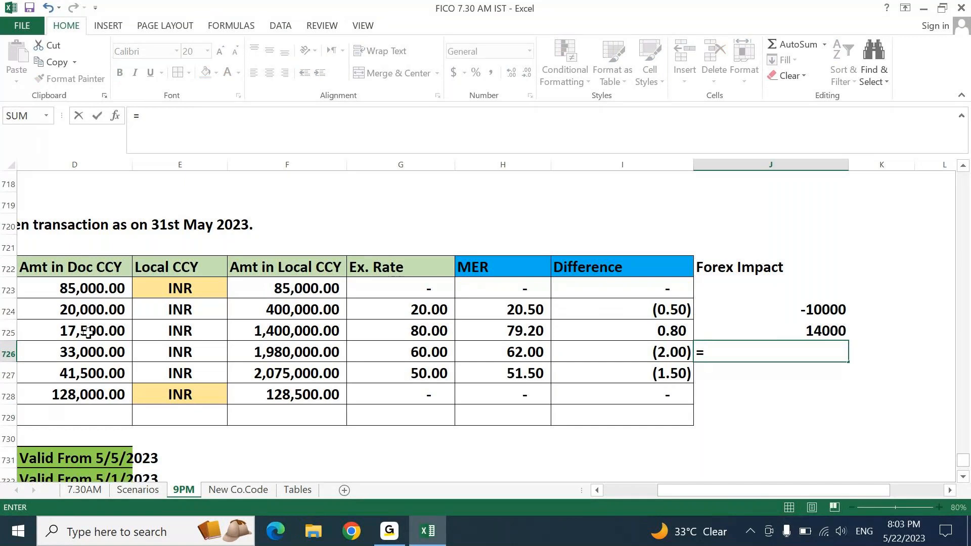
key("Left")
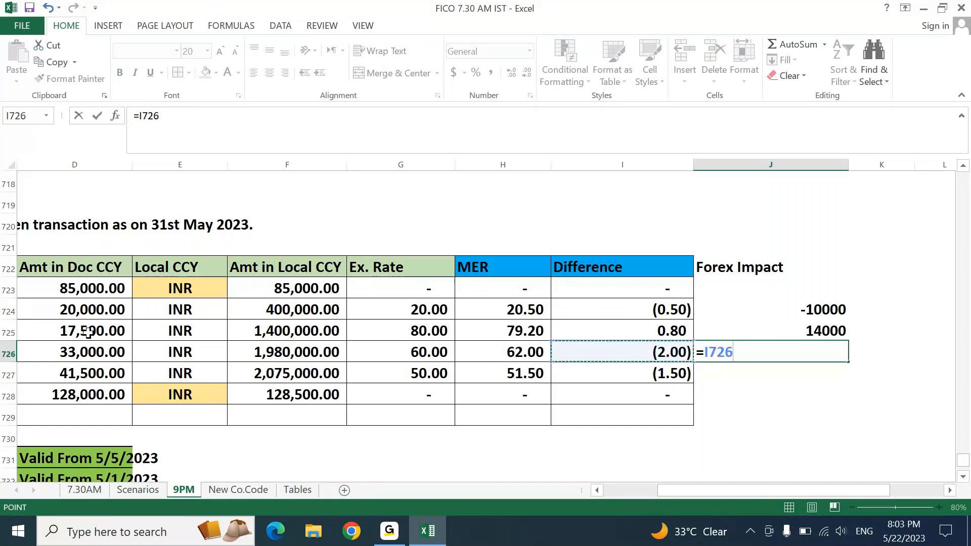
type("*")
left_click(96, 353)
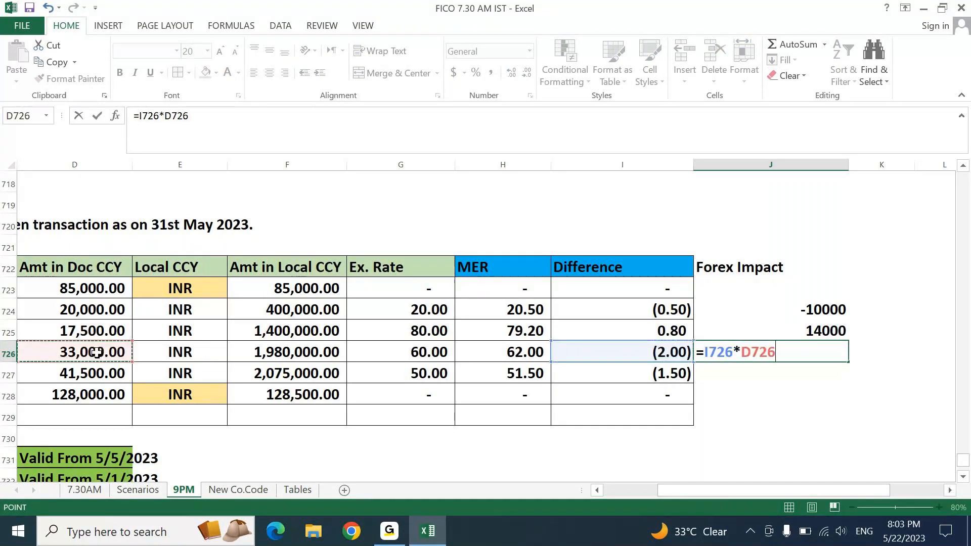
key("Return")
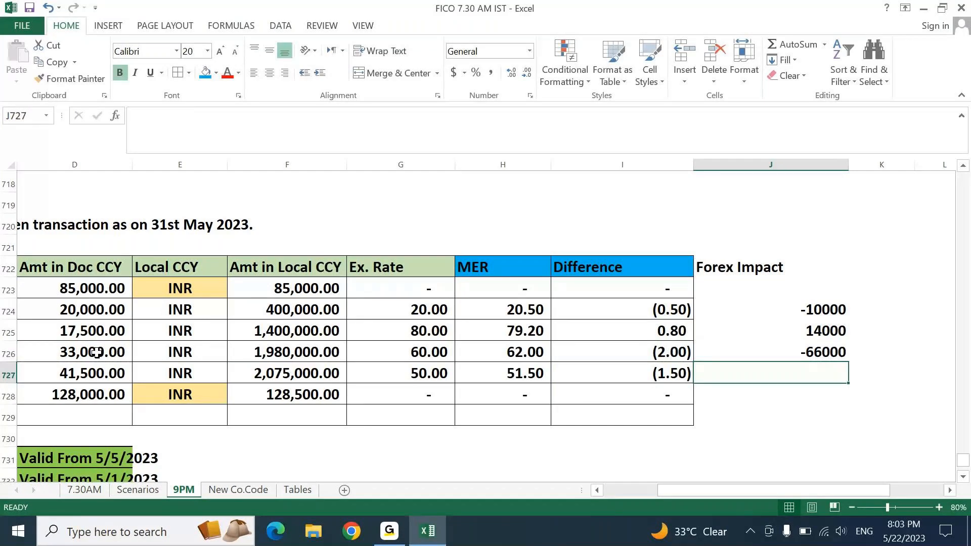
- Calculate the AUD forex impact in J727 with the formula =I727*D727
type("=")
key("Left")
type("*")
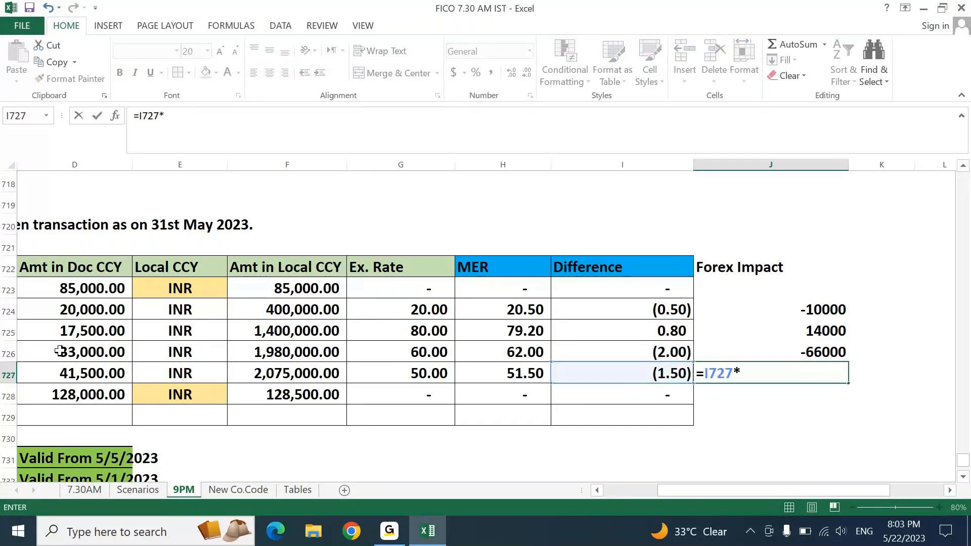
left_click(84, 375)
key("Return")
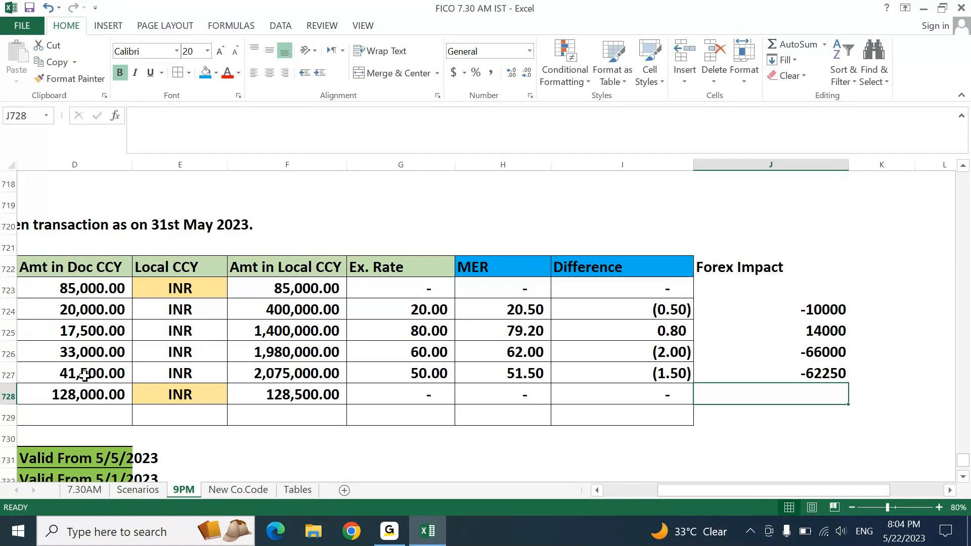
- Fill the Forex Impact header in J722 with the same blue as the Difference header
key("Up")
key("Up")
key("Up")
key("Up")
key("Up")
key("Up")
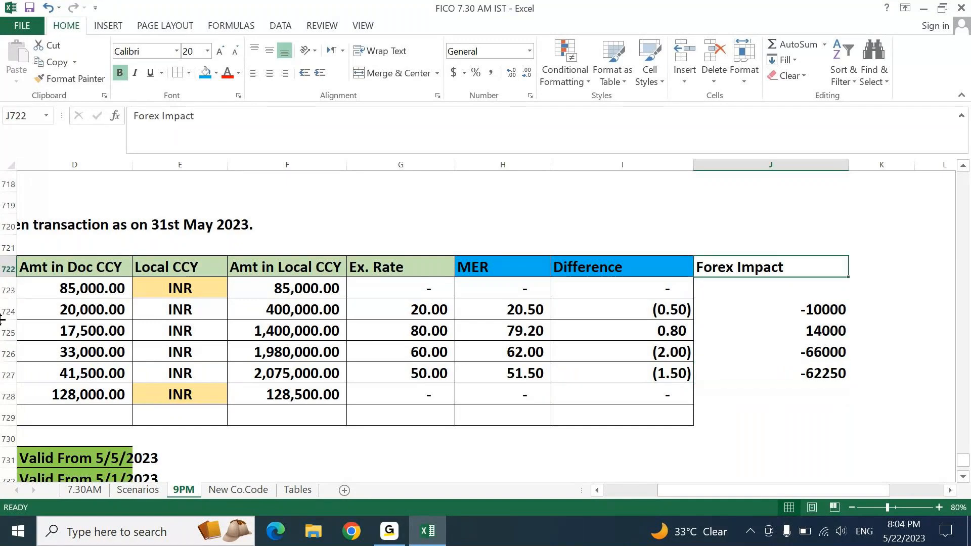
left_click(205, 72)
- Add borders to all cells of the Forex Impact column, J722:J729
key("shift+Down")
key("shift+Down")
key("shift+Down")
key("shift+Down")
key("shift+Down")
key("shift+Down")
key("shift+Down")
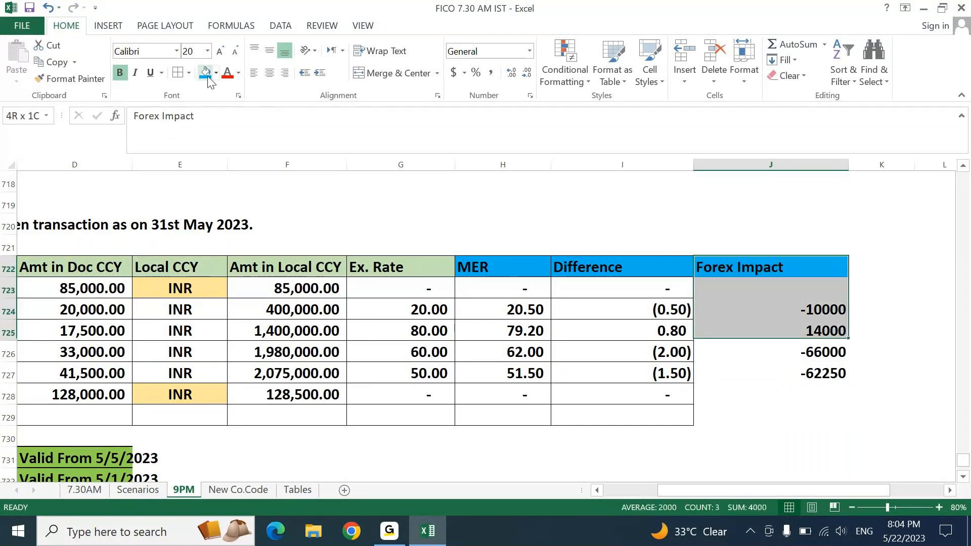
left_click(180, 75)
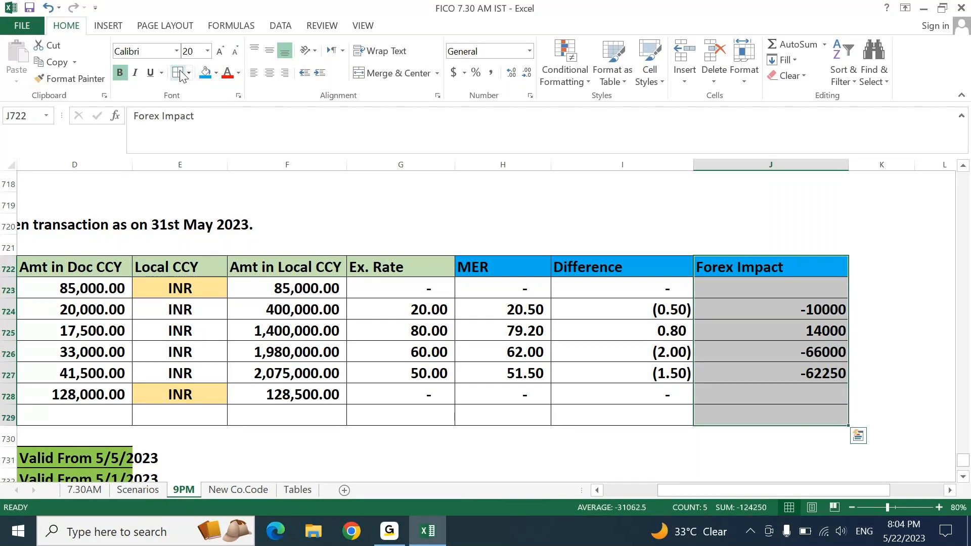
- Enter 0 as the Forex Impact of the two INR transactions in J723 and J728
key("Down")
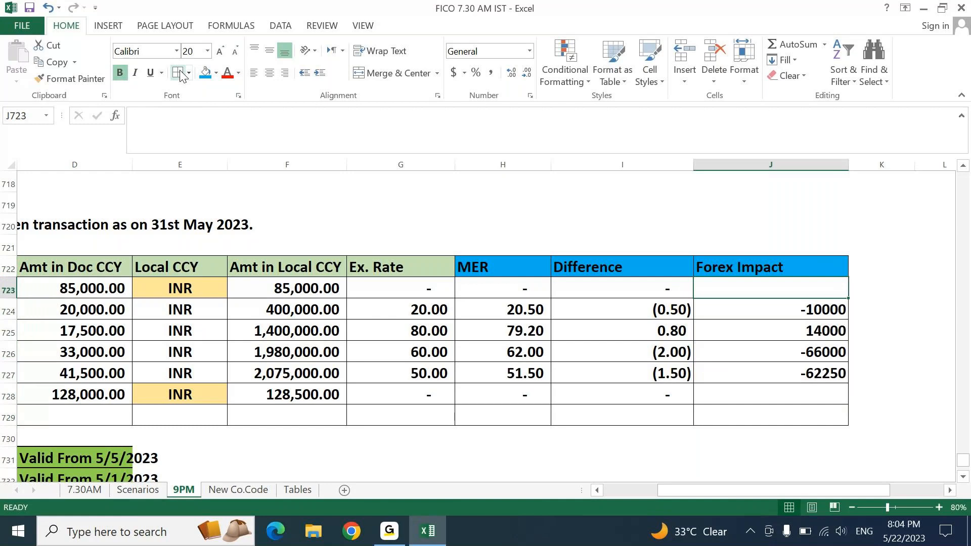
type("0")
key("Return")
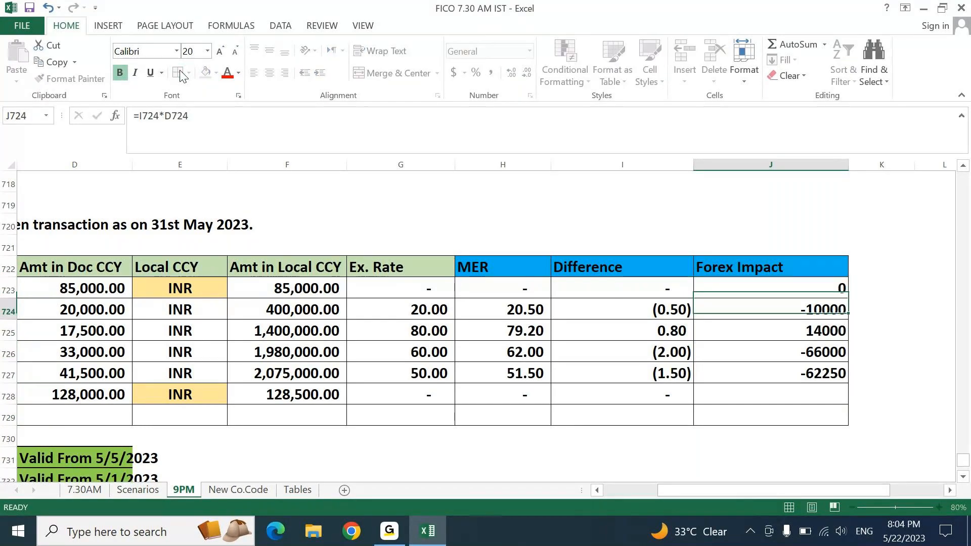
key("Down")
key("Down")
key("Down")
key("Down")
type("0")
key("Return")
- Apply the comma number style to the Forex Impact values in J723:J728
key("shift+Up")
key("shift+Up")
key("shift+Up")
key("shift+Up")
key("shift+Up")
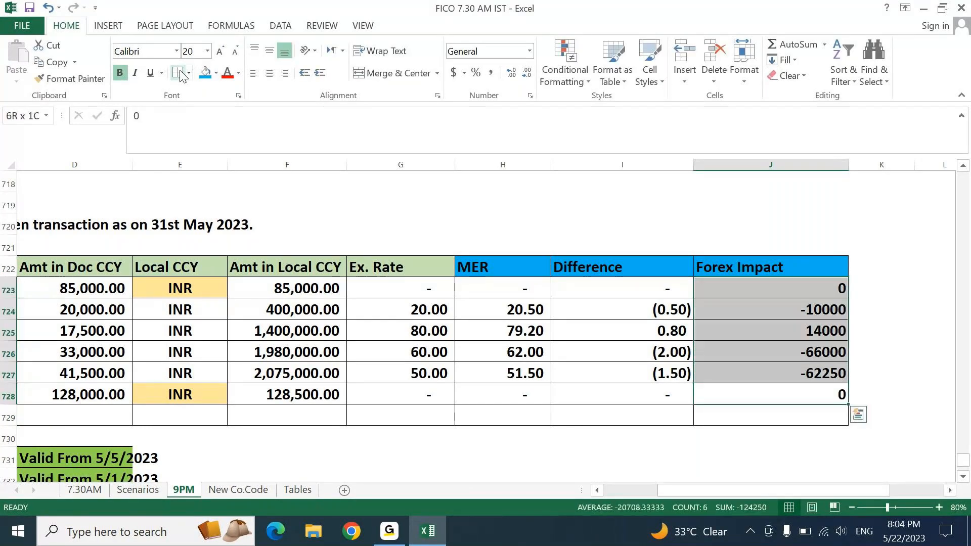
left_click(491, 73)
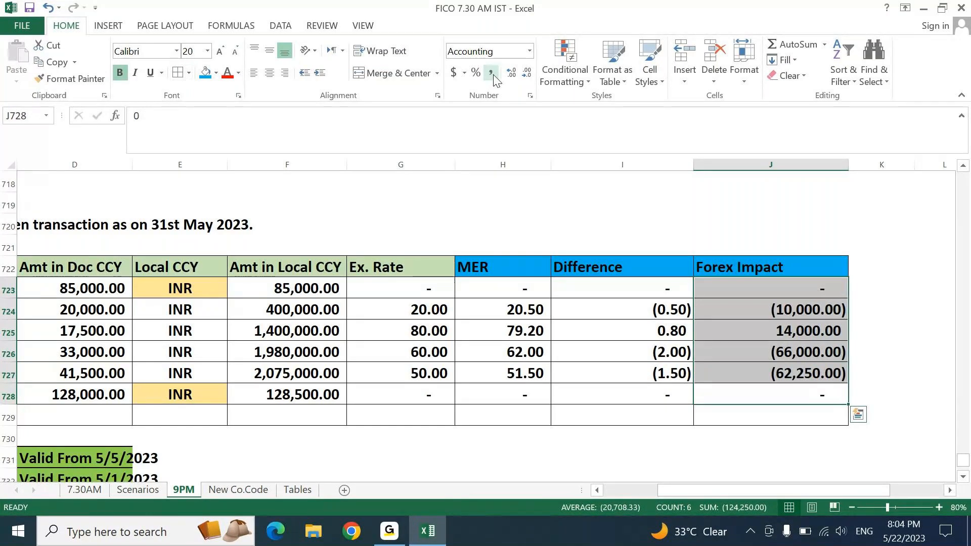
- Review the Difference and Forex Impact values of the foreign currency transactions in rows 724 to 727
key("Left")
key("Down")
key("Up")
key("Up")
key("Up")
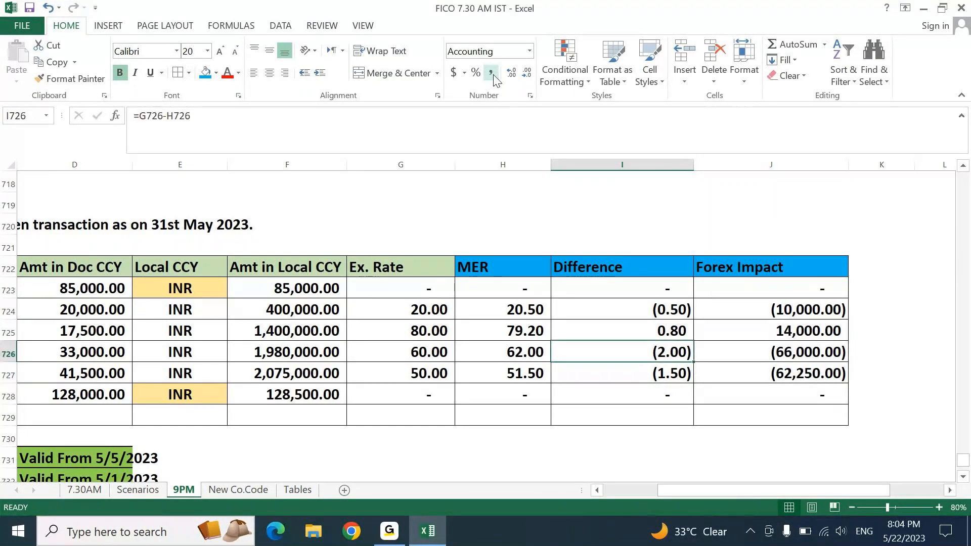
key("Up")
key("Up")
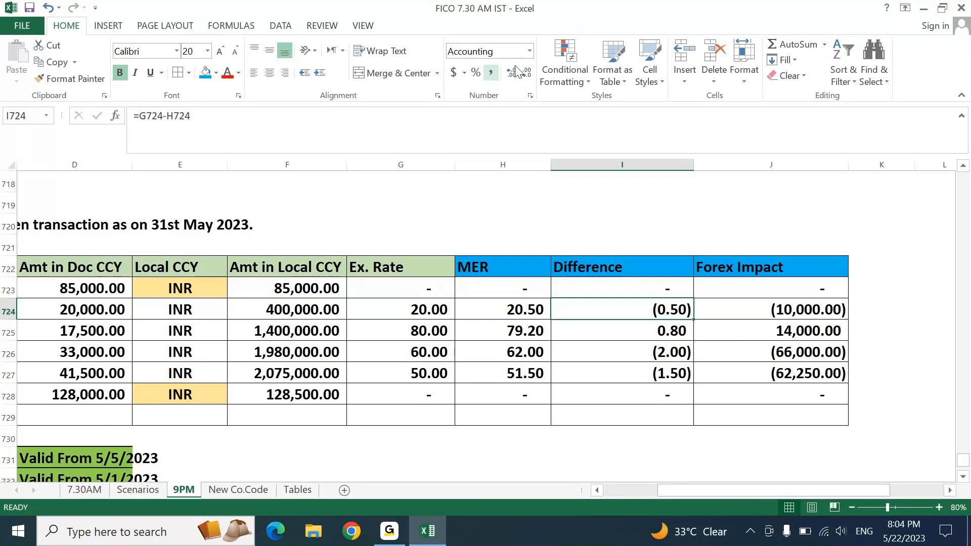
left_click(765, 312)
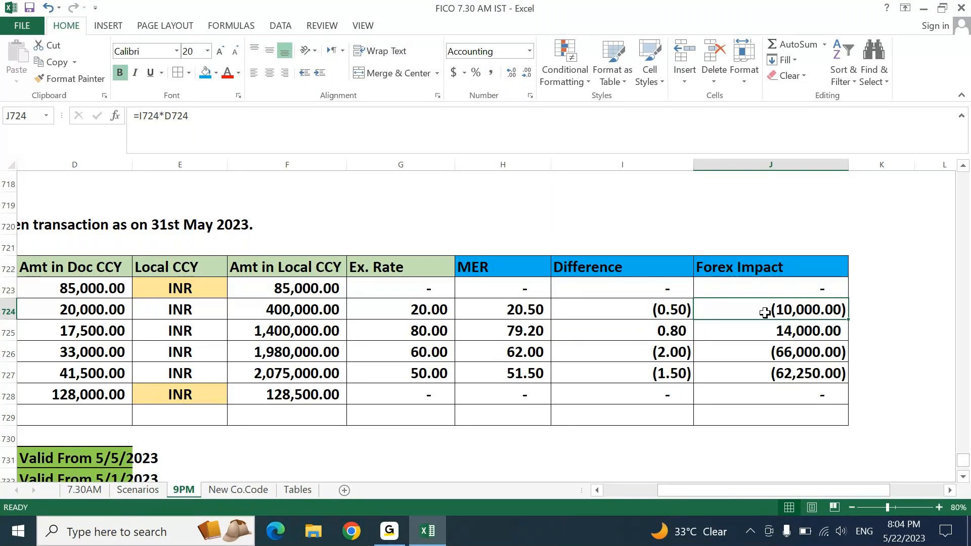
key("Down")
key("Down")
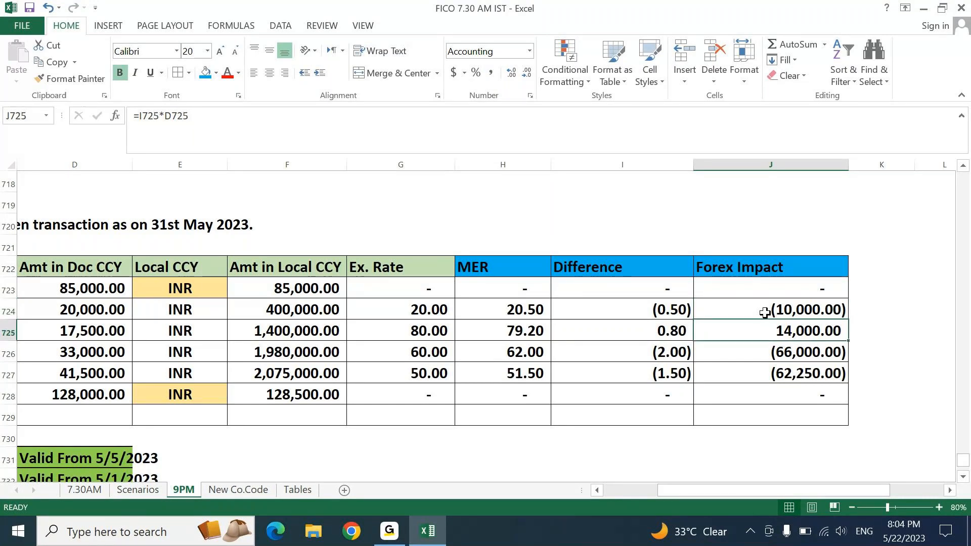
key("Down")
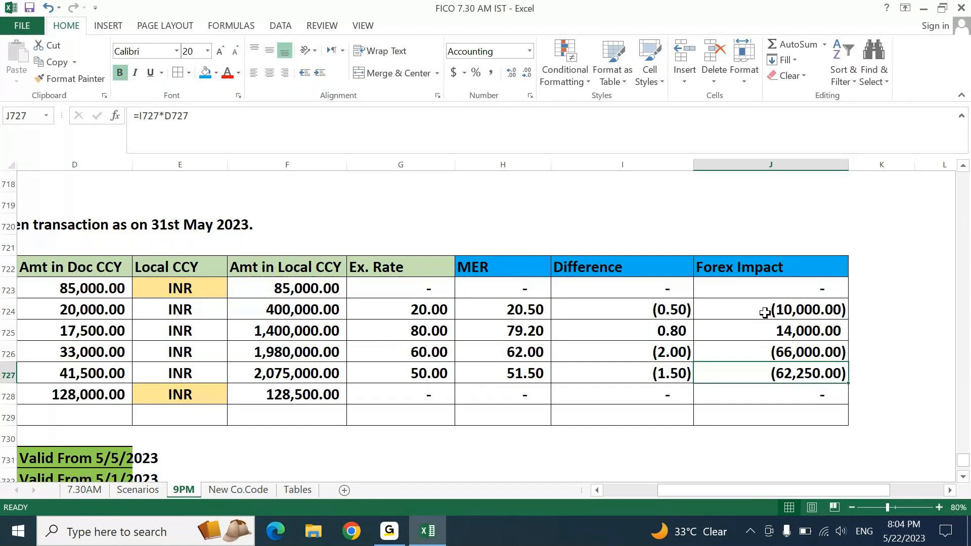
- Copy the AED transaction's currency, amounts and exchange rate from C724:G724
key("Home")
key("Up")
key("Right")
key("Right")
key("Right")
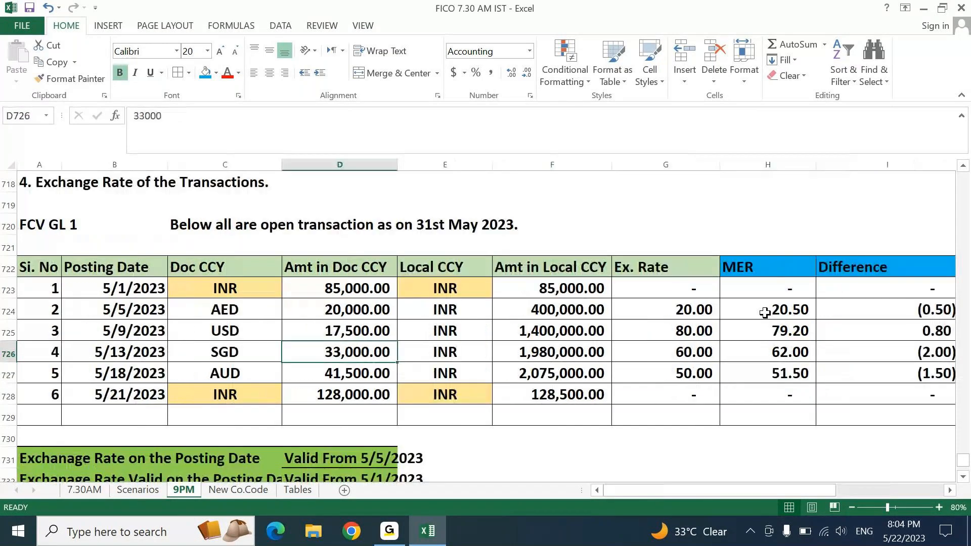
key("Up")
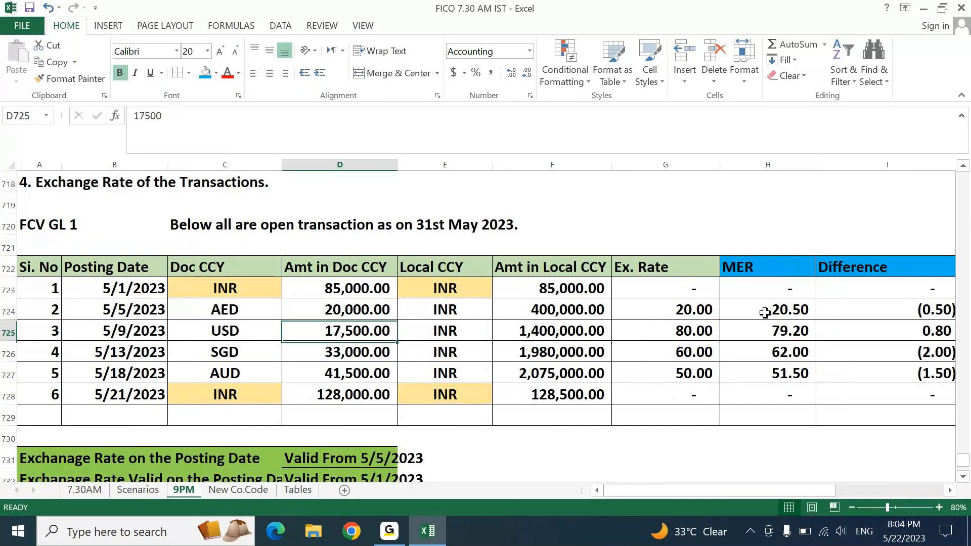
key("Up")
key("Left")
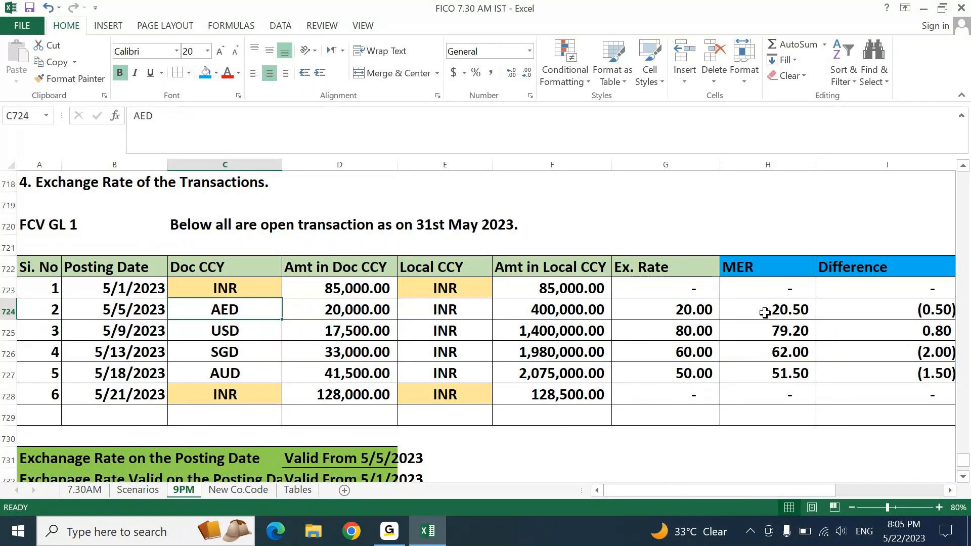
key("shift+Right")
key("shift+Right")
key("shift+Right")
key("shift+Right")
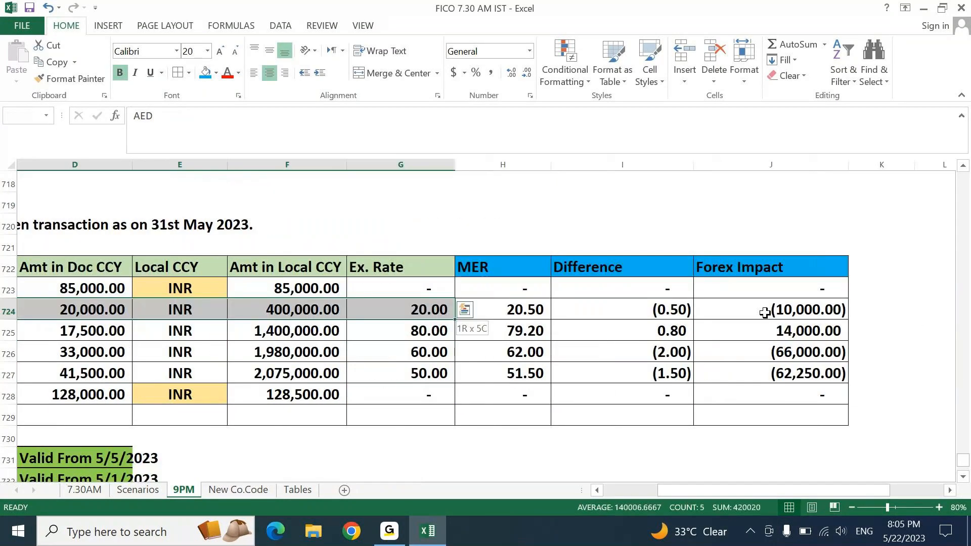
key("shift+Left")
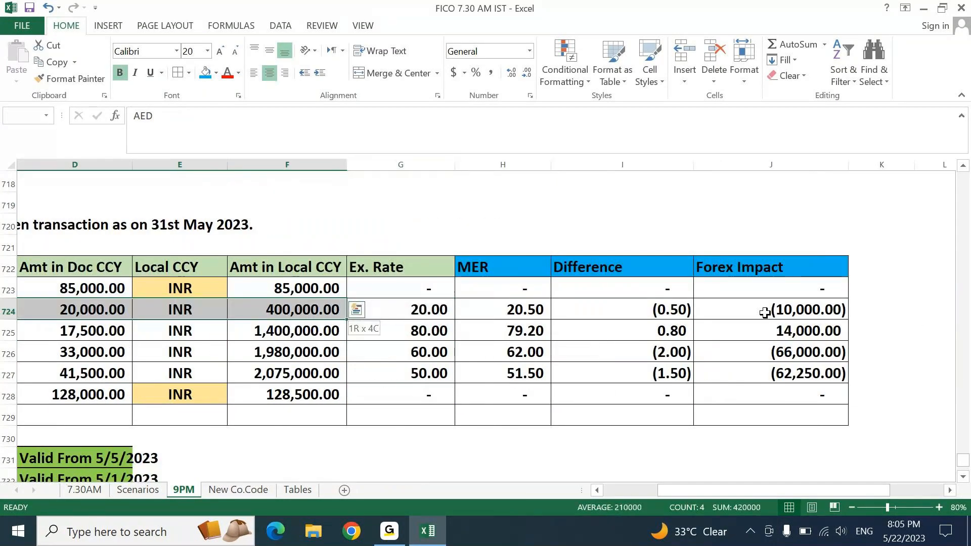
key("ctrl+q")
key("Escape")
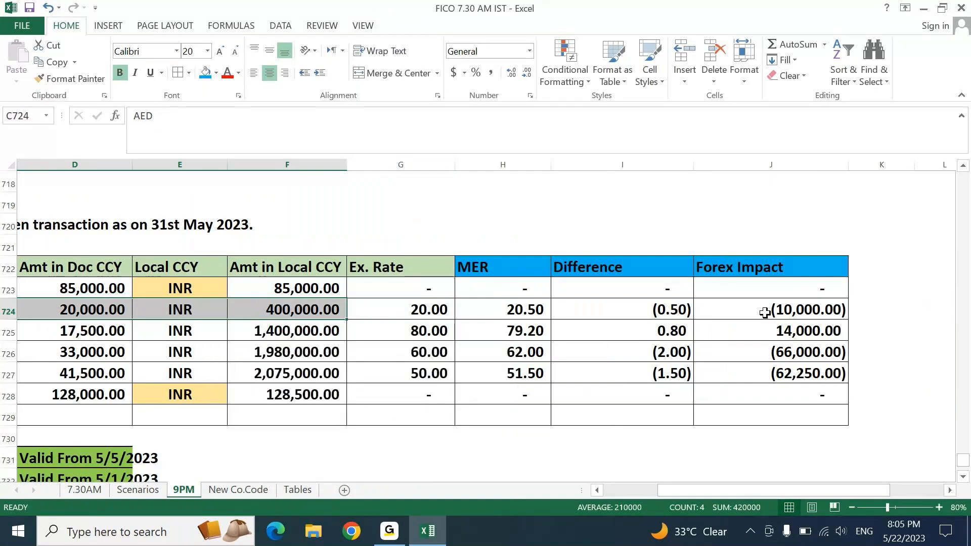
key("shift+Right")
key("ctrl+c")
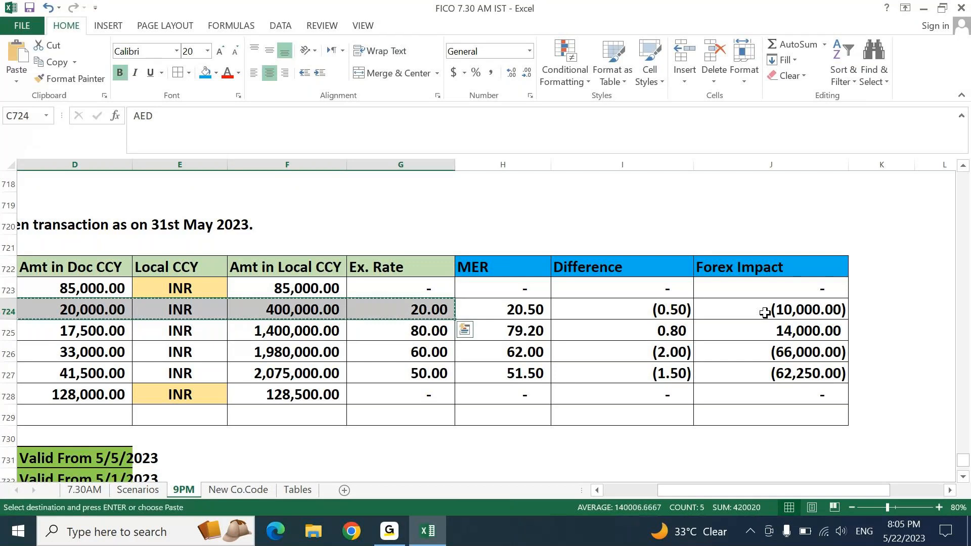
- Paste the copied AED transaction at D739, beside the month-end exchange rate list
key("Left")
key("Down")
key("Down")
key("Down")
key("Down")
key("Down")
key("Down")
key("Down")
key("Down")
key("Down")
key("Down")
key("Down")
key("Down")
key("Down")
key("Down")
key("Down")
key("Down")
key("Down")
key("Down")
key("Down")
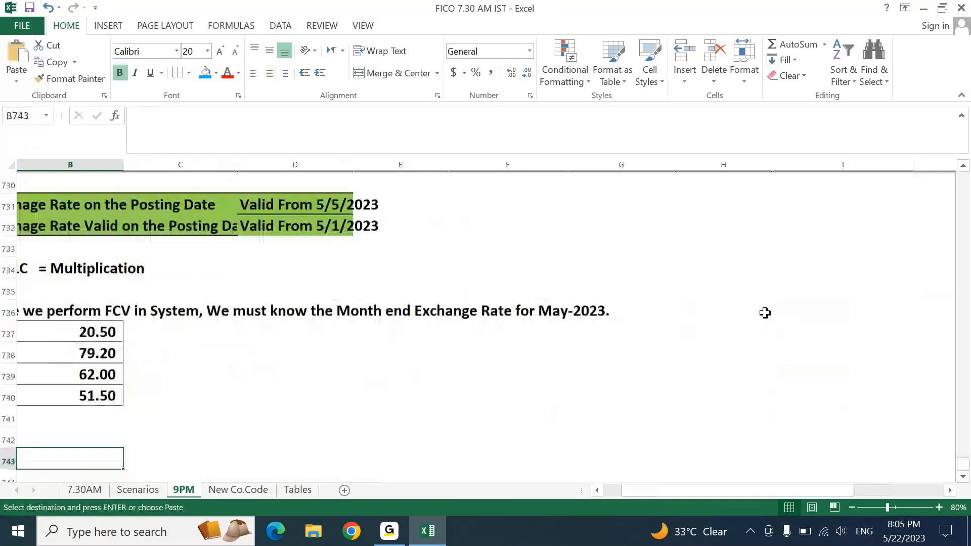
key("Up")
key("Up")
key("Up")
key("Up")
key("Right")
key("Right")
key("ctrl+v")
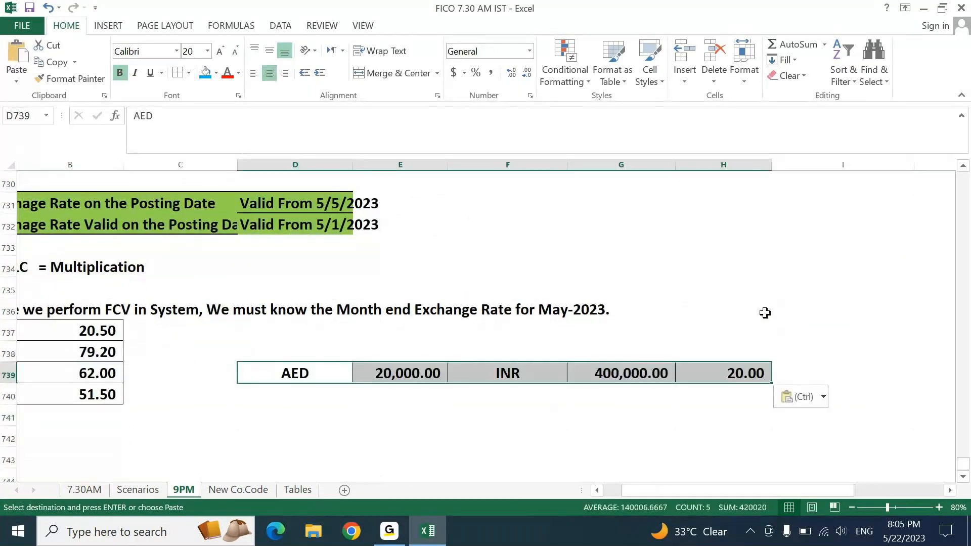
- Enter AED in D740 and fill the document amount and INR down from row 739 into E740 and F740
key("Down")
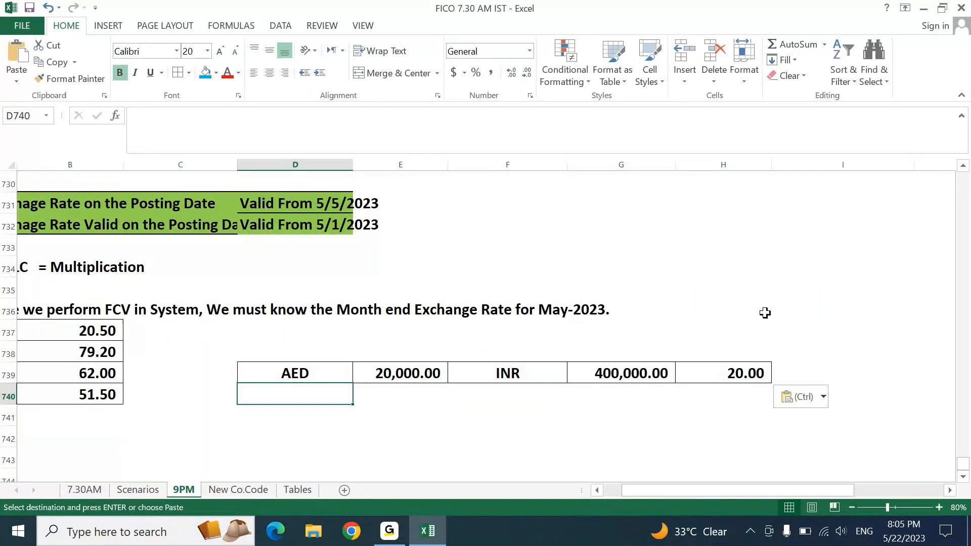
type("AED")
key("Tab")
key("ctrl+d")
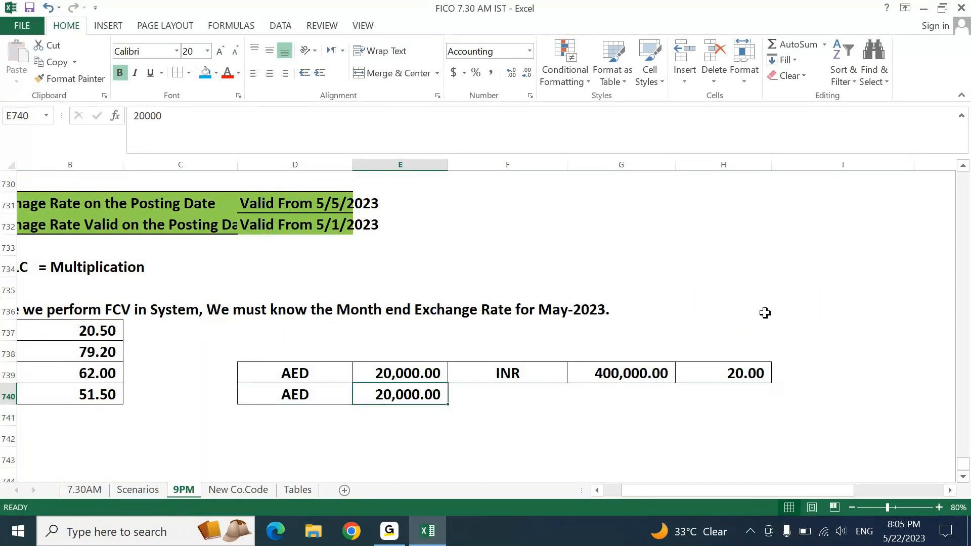
key("Tab")
key("ctrl+d")
key("Tab")
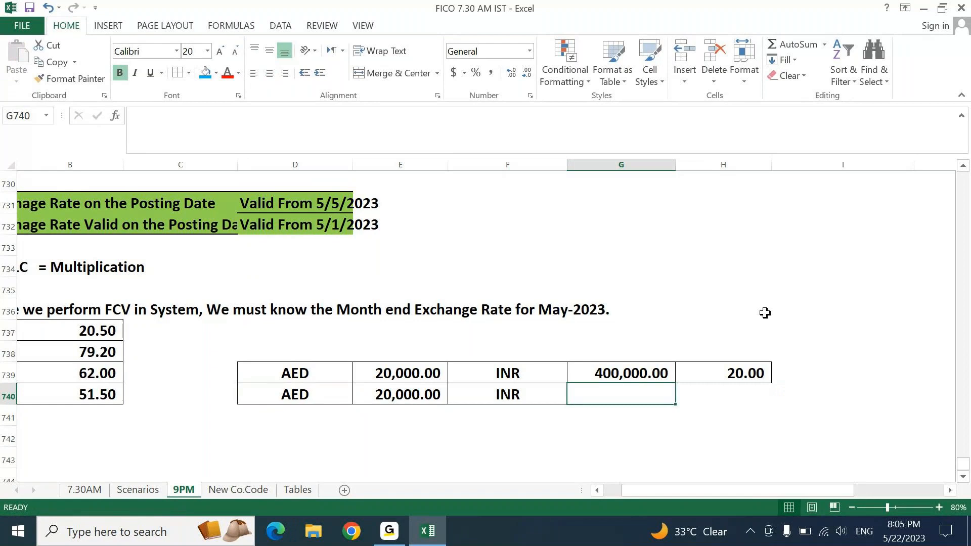
- Enter the month-end rate 20.50 in H740 and apply the comma number style
key("Tab")
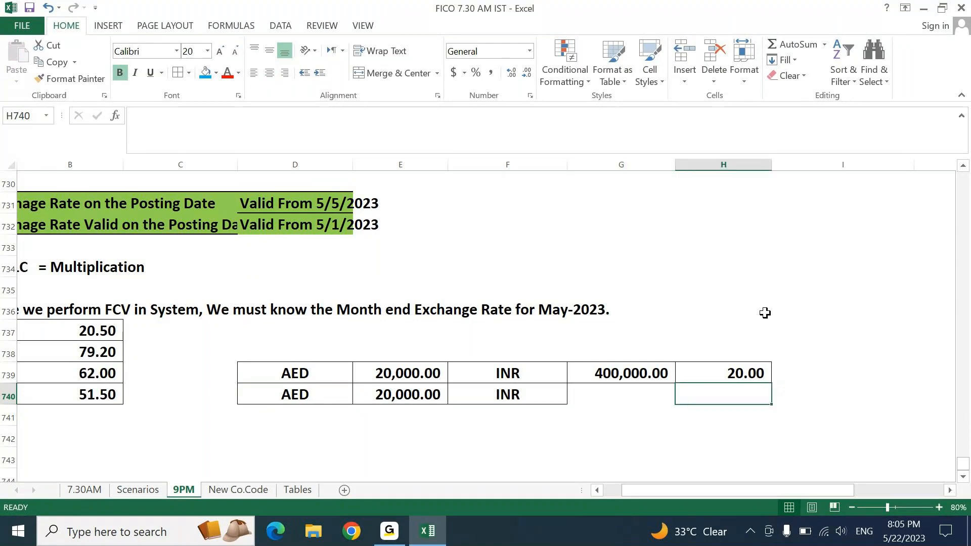
type("20.50")
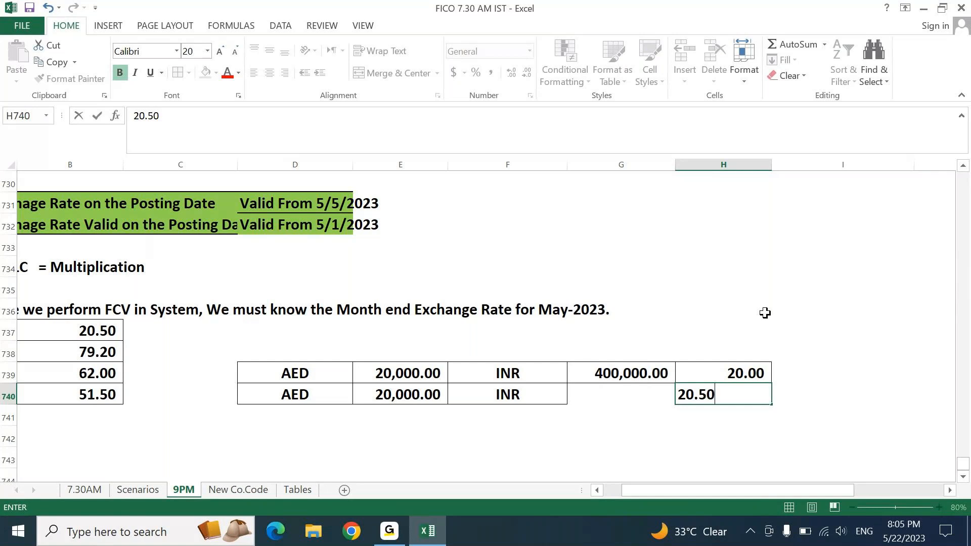
key("Return")
key("Up")
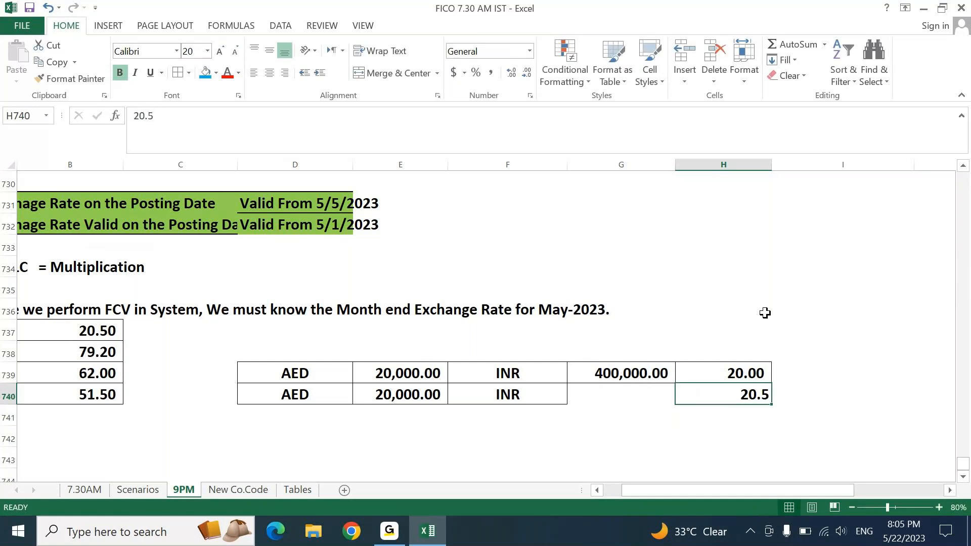
left_click(491, 72)
- Calculate the AED amount in local currency at the month-end rate in G740 with the formula =E740*H740
key("Left")
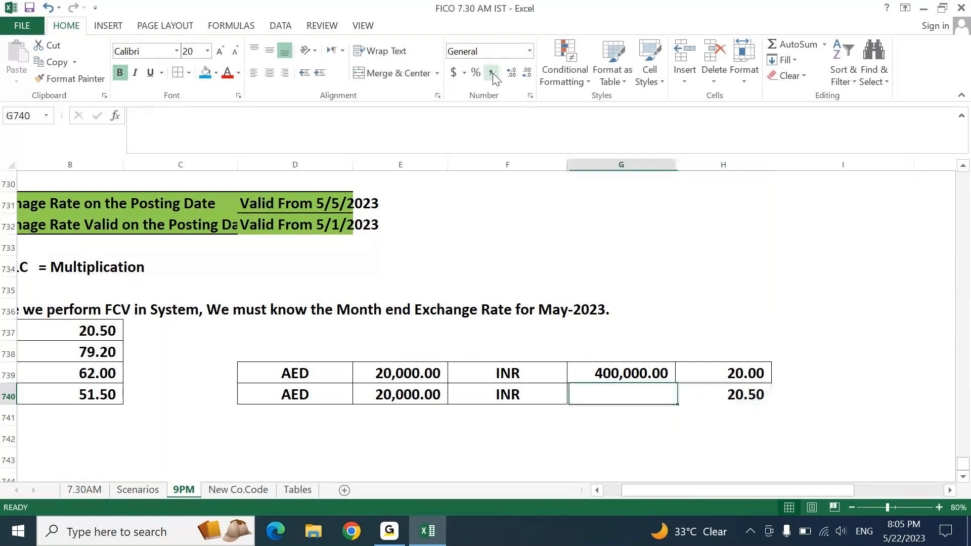
key("Up")
key("Down")
type("=")
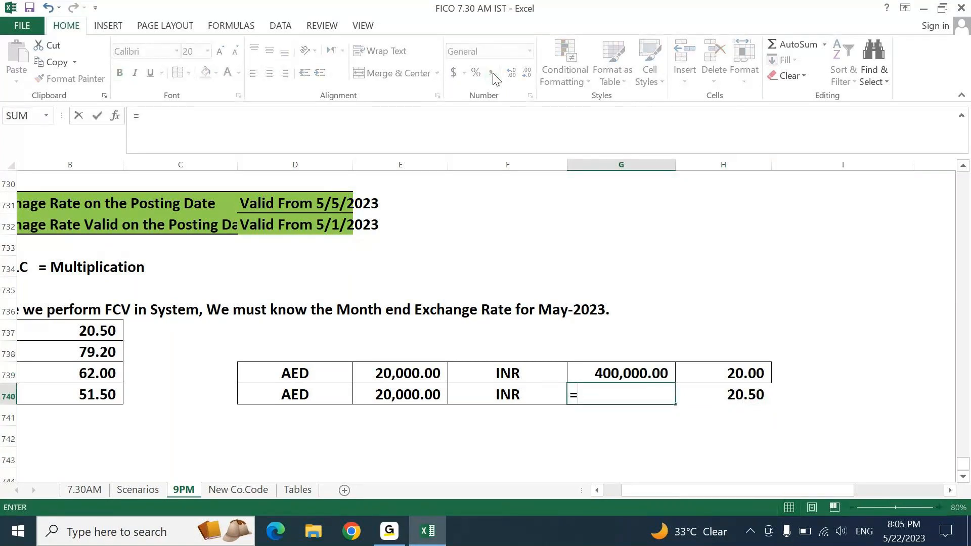
left_click(374, 392)
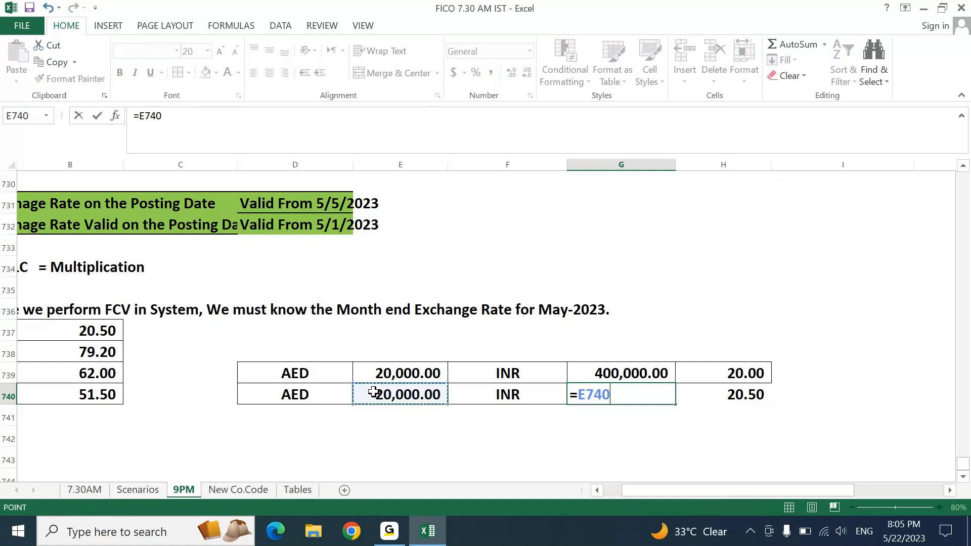
type("*")
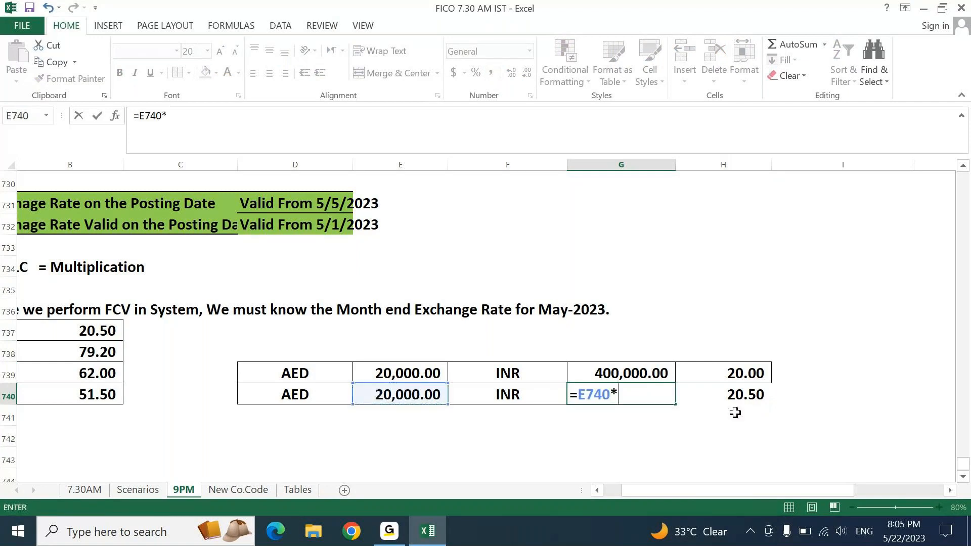
left_click(743, 393)
key("Return")
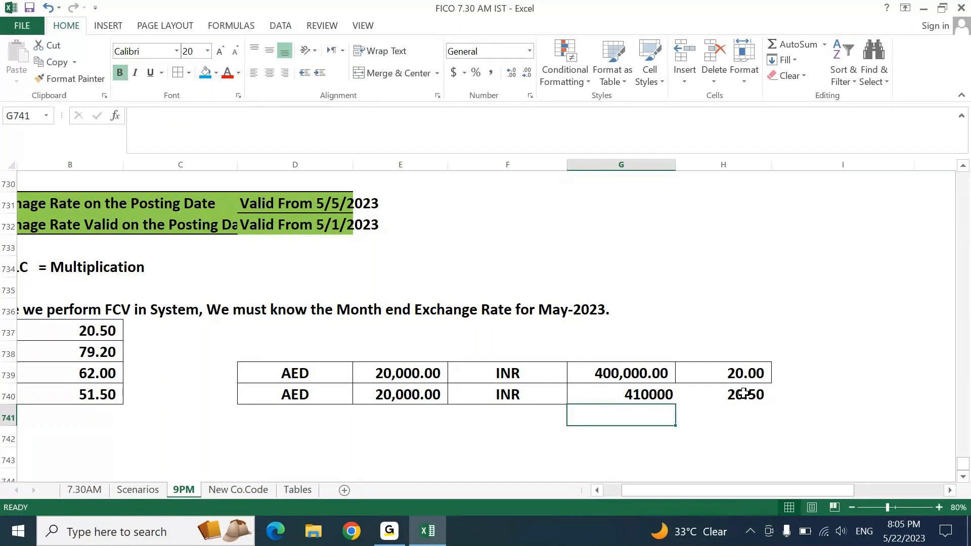
- Apply the comma number style to the local currency amounts in G739:G740
key("Up")
key("shift+Up")
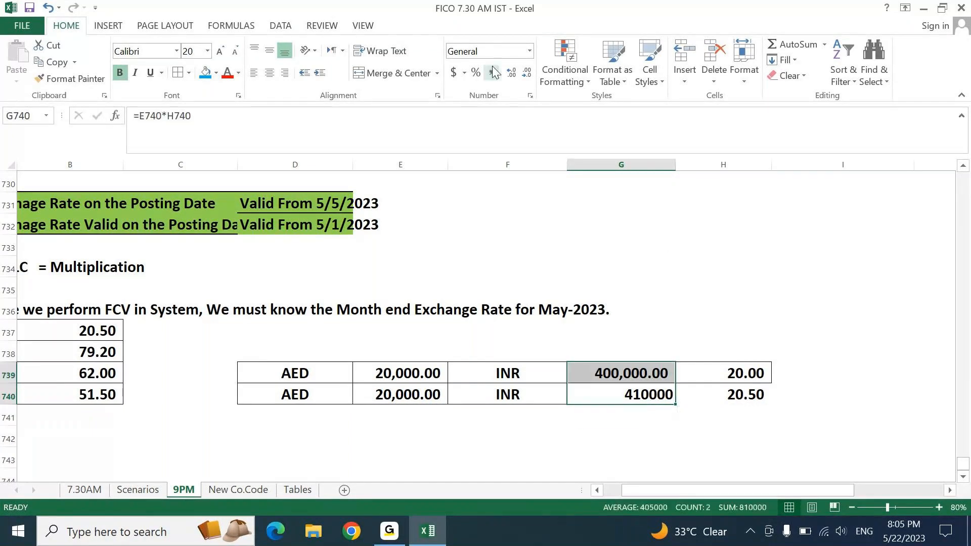
left_click(494, 73)
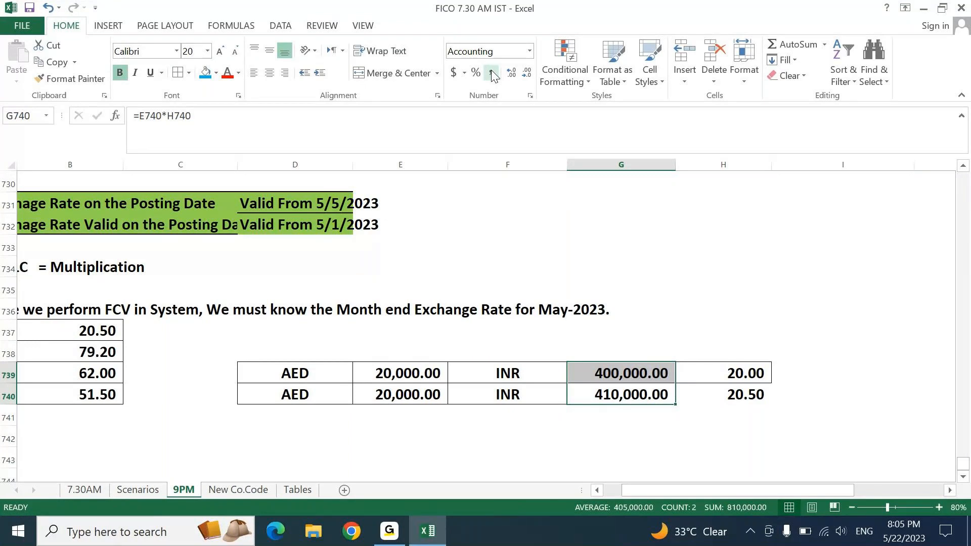
- Add borders to G740:H740 and compare the two AED local currency amounts in G739 and G740
key("Right")
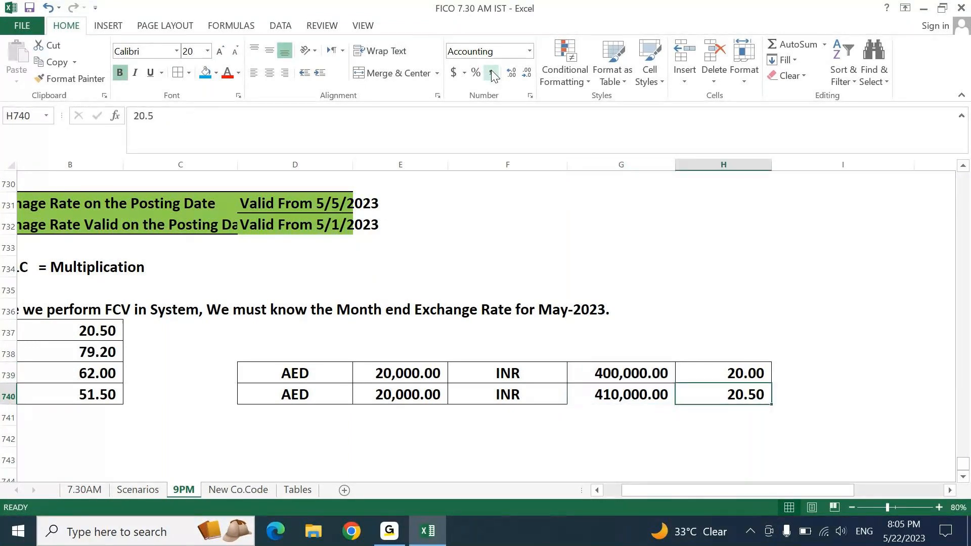
key("shift+Left")
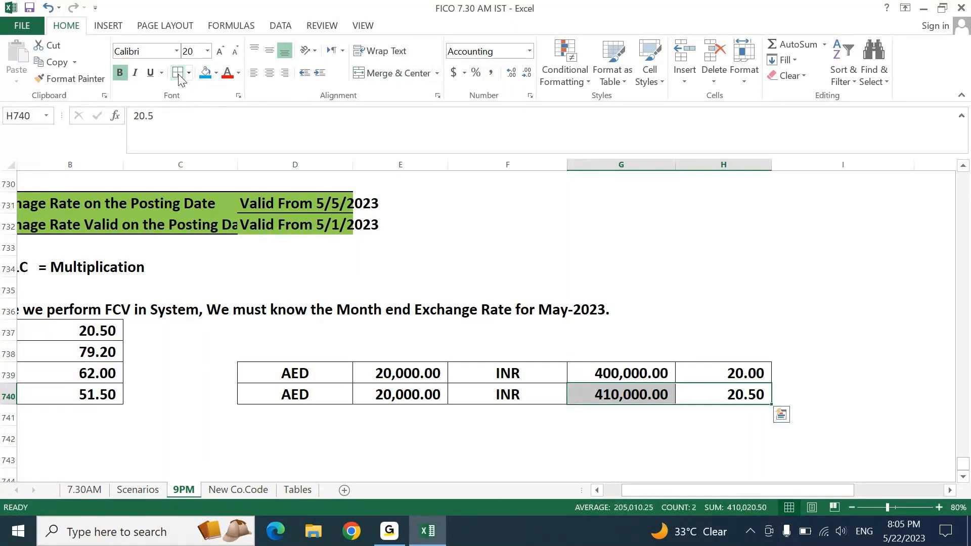
key("Up")
key("Left")
key("Left")
key("Right")
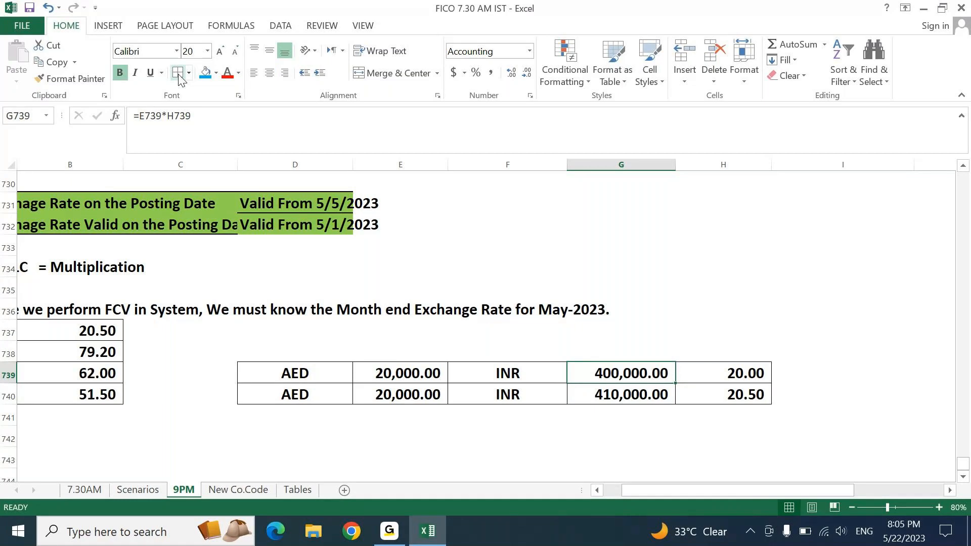
key("Down")
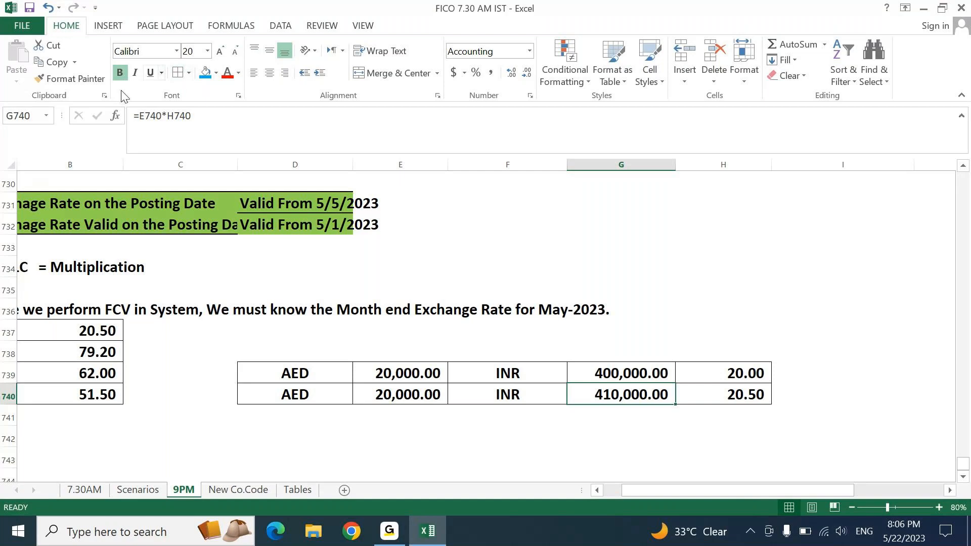
- Enter the difference between the two AED local currency amounts, 10000, in G741
left_click(420, 387)
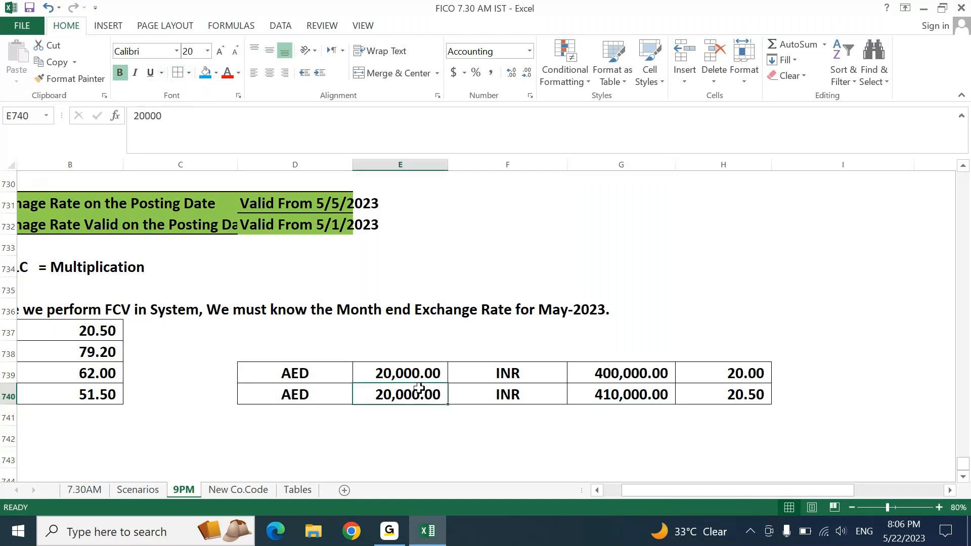
left_click(635, 399)
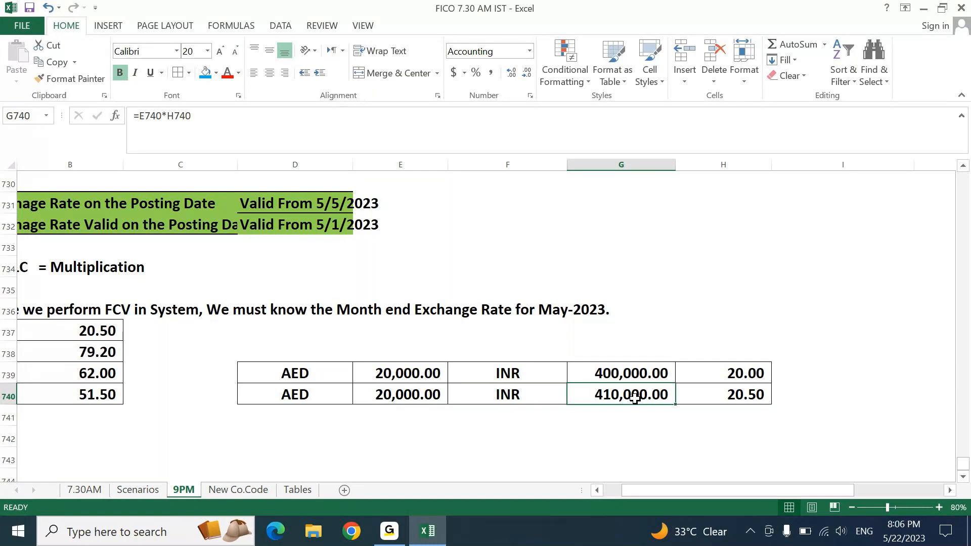
key("Up")
key("Down")
key("Down")
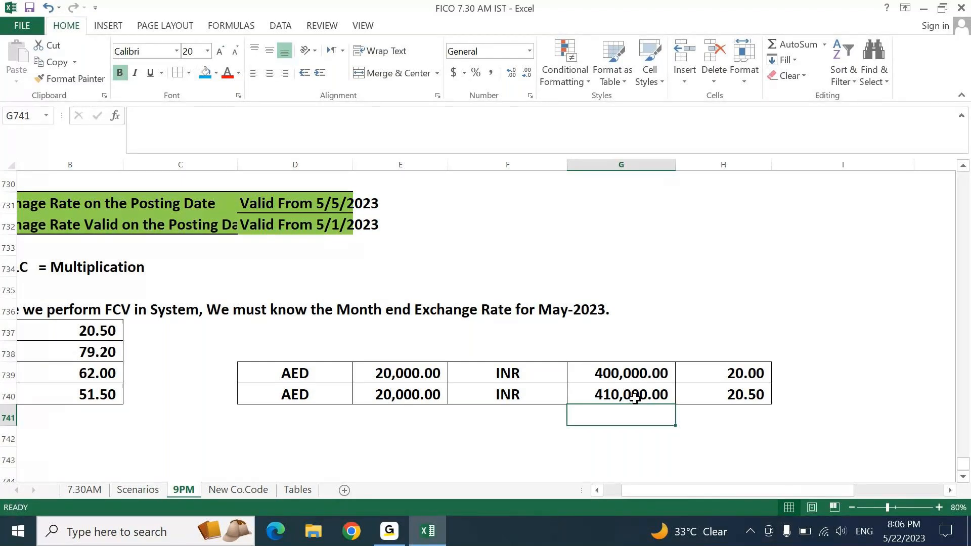
type("10000")
key("Return")
key("Up")
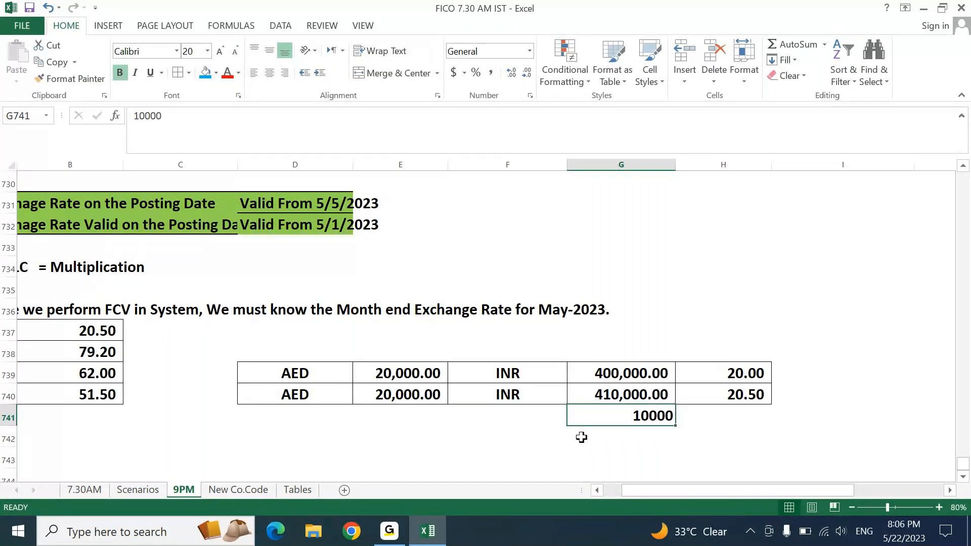
- Compare the AED local amounts in G739:G740 with the AED forex impact in J724 of the valuation table
left_click(634, 376)
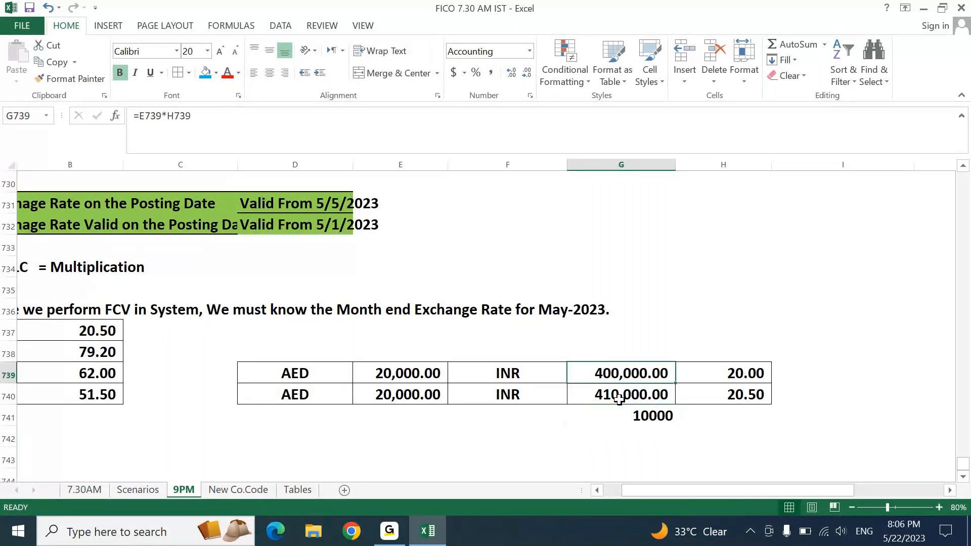
left_click(619, 399, "shift")
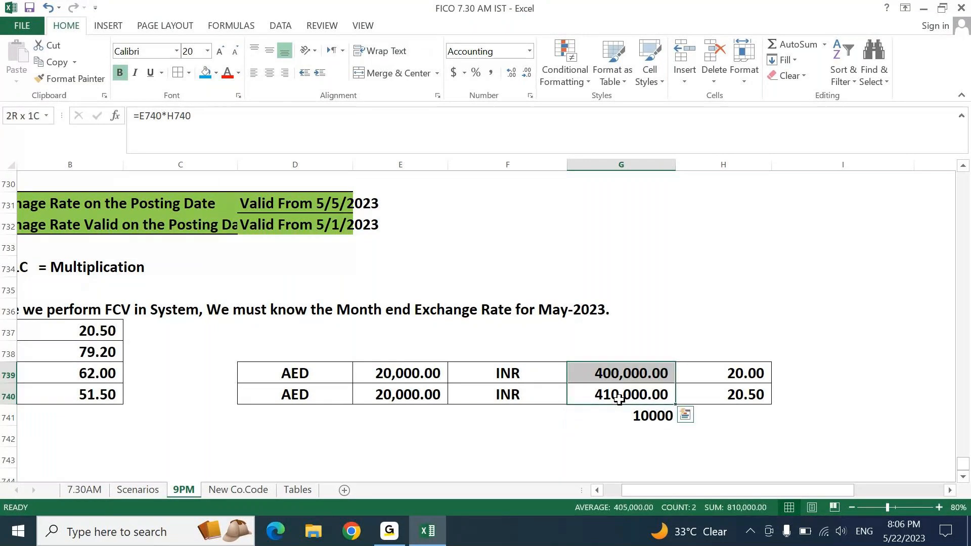
key("Down")
key("Down")
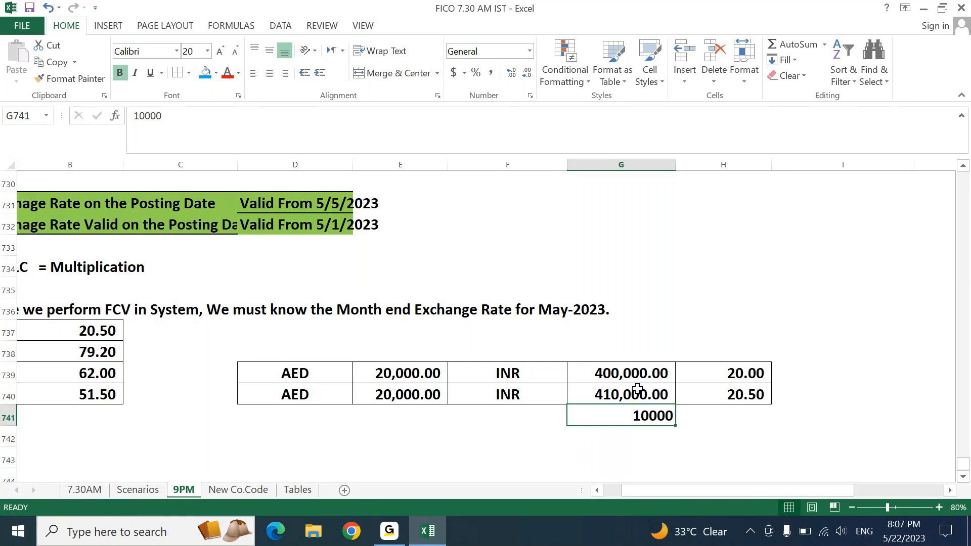
key("Up")
key("Up")
key("Up")
key("Up")
key("Up")
key("Up")
key("Up")
key("Up")
key("Up")
key("Up")
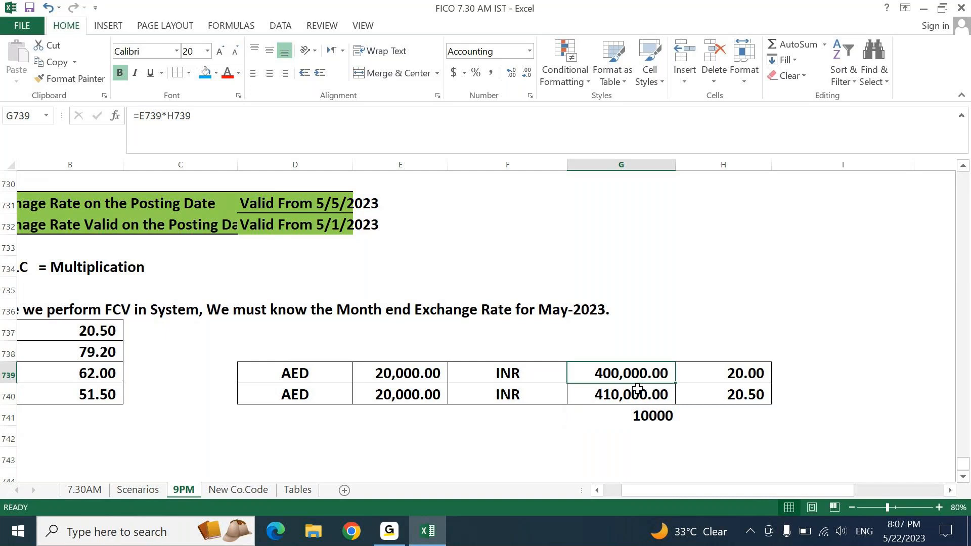
key("Up")
key("Up")
key("Up")
key("Up")
key("Up")
key("Up")
key("Up")
key("Up")
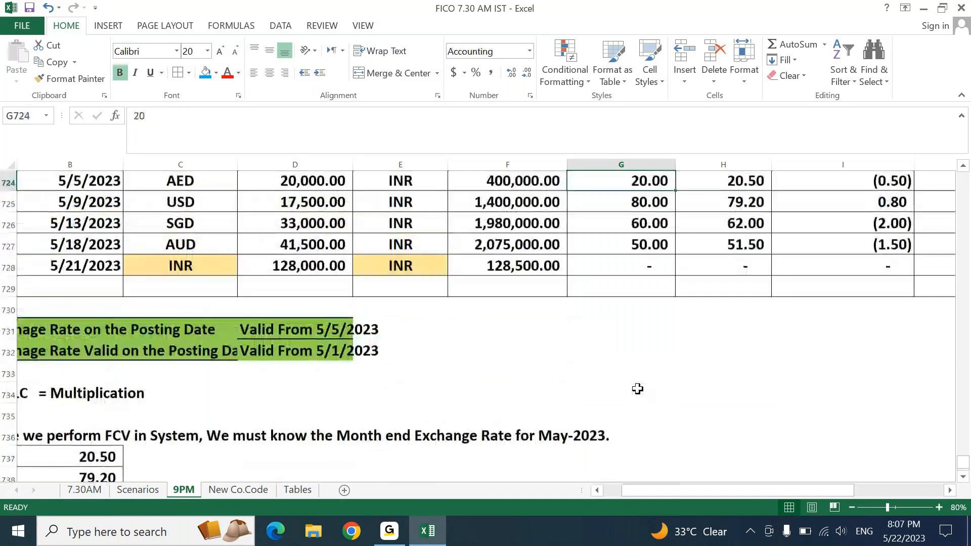
key("Up")
key("Down")
key("Right")
key("Right")
key("Right")
key("Right")
key("Right")
key("Left")
key("Left")
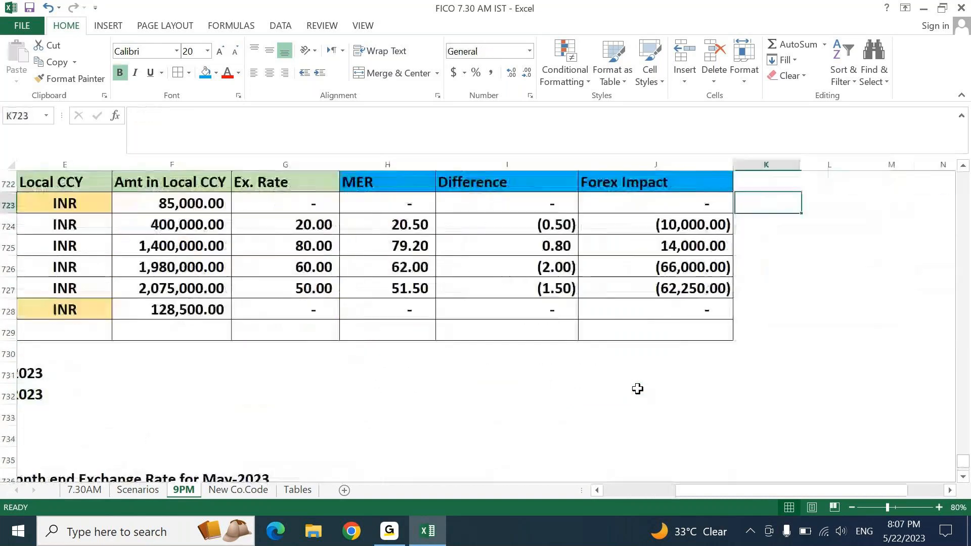
key("Down")
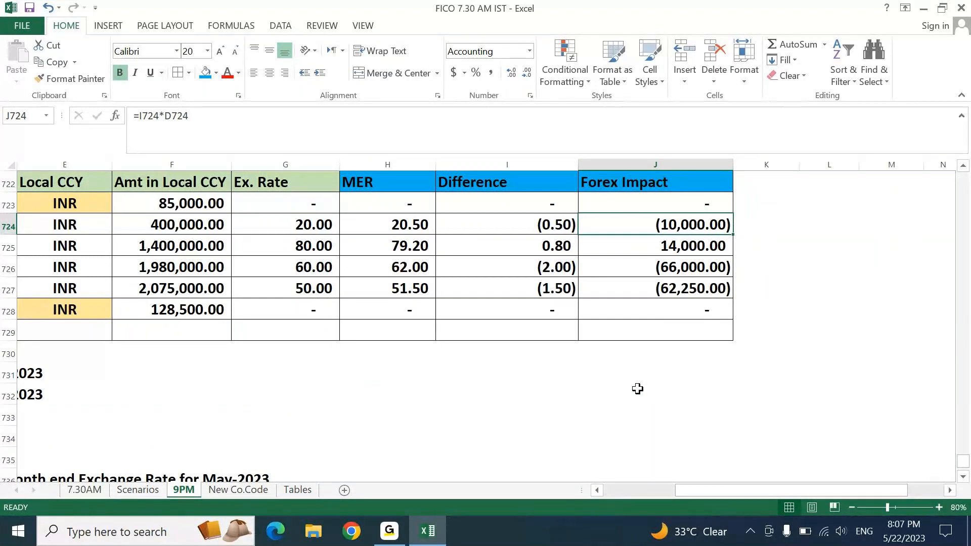
- Check the AED forex impact against the manually entered difference in G741
key("Down")
key("Down")
key("Down")
key("Down")
key("Down")
key("Down")
key("Down")
key("Down")
key("Down")
key("Down")
key("Down")
key("Down")
key("Down")
key("Down")
key("Down")
key("Down")
key("Down")
key("Down")
key("Down")
key("Down")
key("Down")
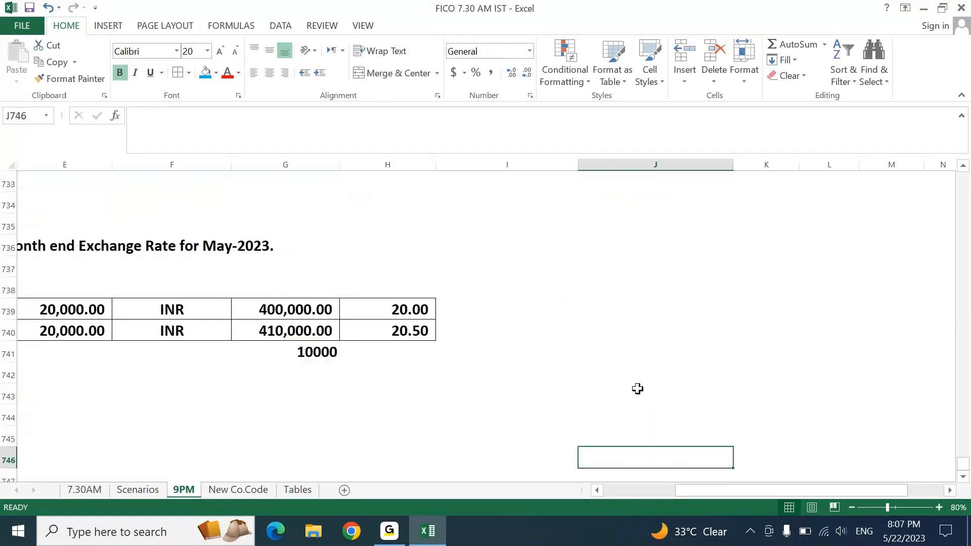
key("Down")
key("Down")
key("Left")
key("Left")
key("Left")
key("Up")
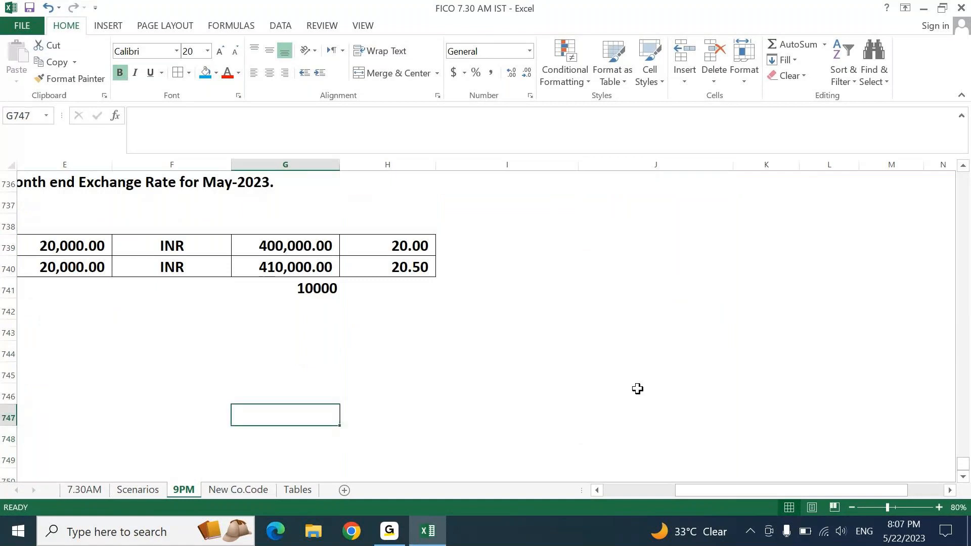
key("Up")
key("Up")
key("Up")
key("Up")
key("Up")
key("Up")
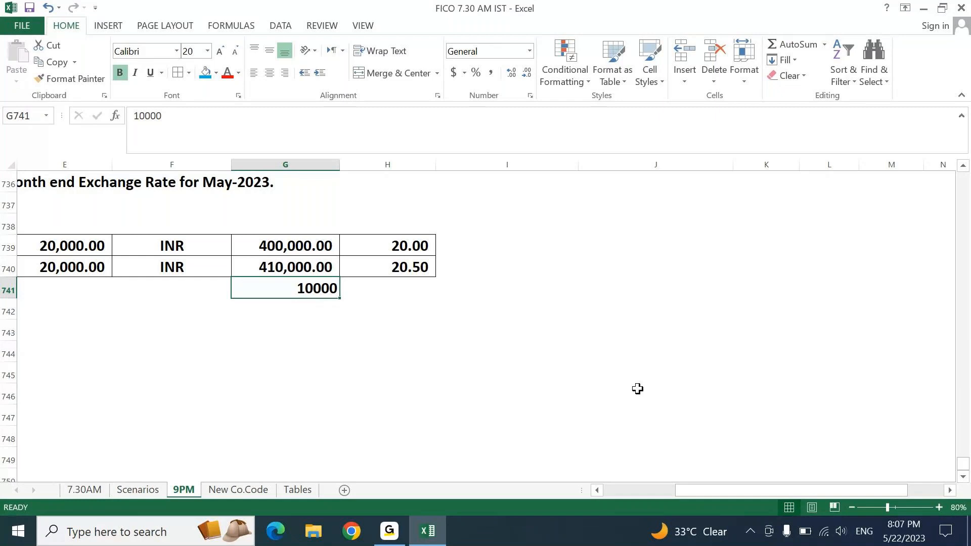
- Review the MER, Difference and Forex Impact columns of the valuation table, from the USD row to the AUD row
key("Page_Up")
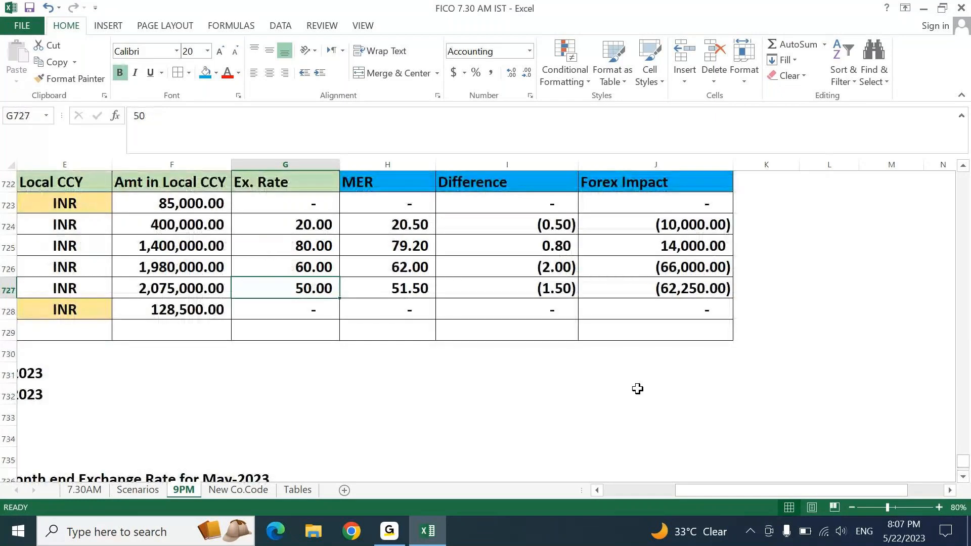
key("ctrl+Up")
key("Right")
key("shift+Right")
key("shift+Right")
key("shift+Down")
key("shift+Down")
key("shift+Down")
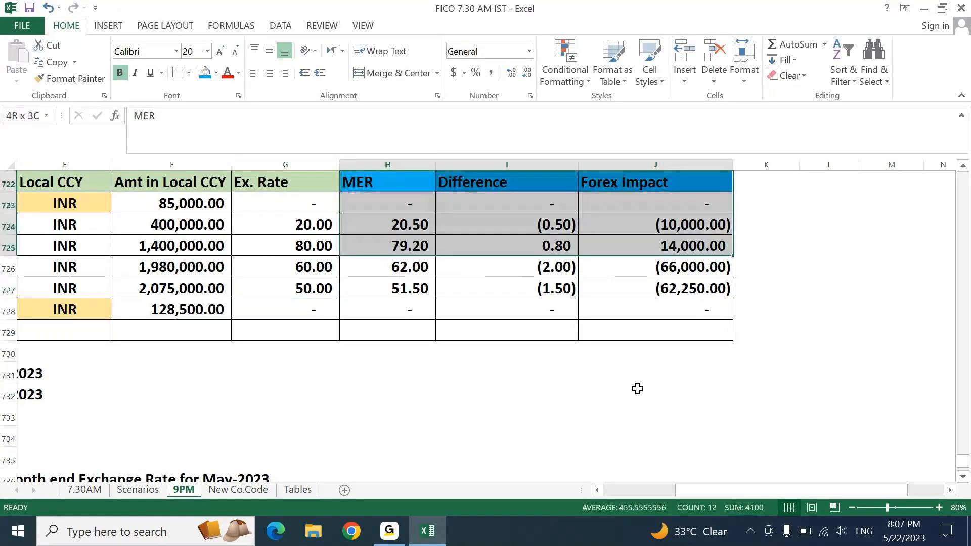
key("shift+Down")
key("shift+Down")
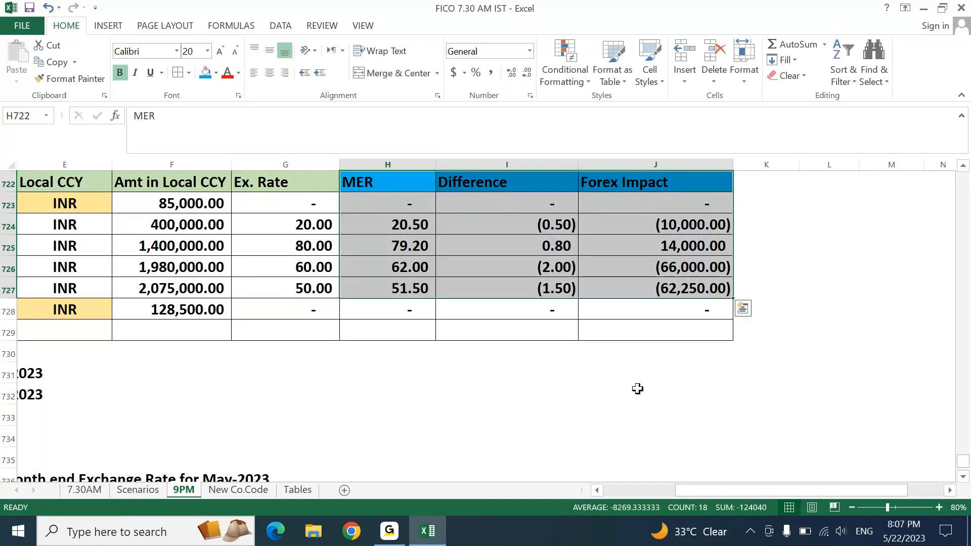
key("Down")
key("Left")
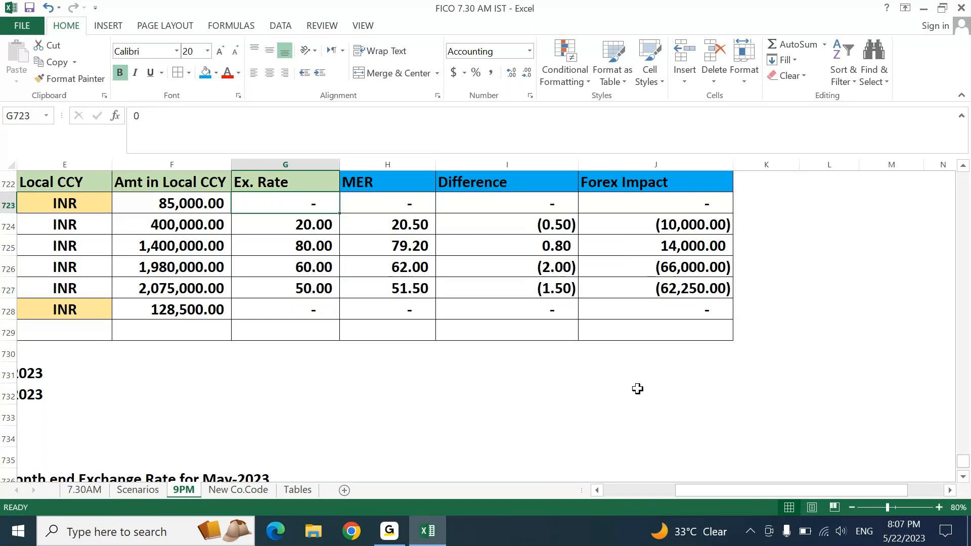
key("Down")
key("Down")
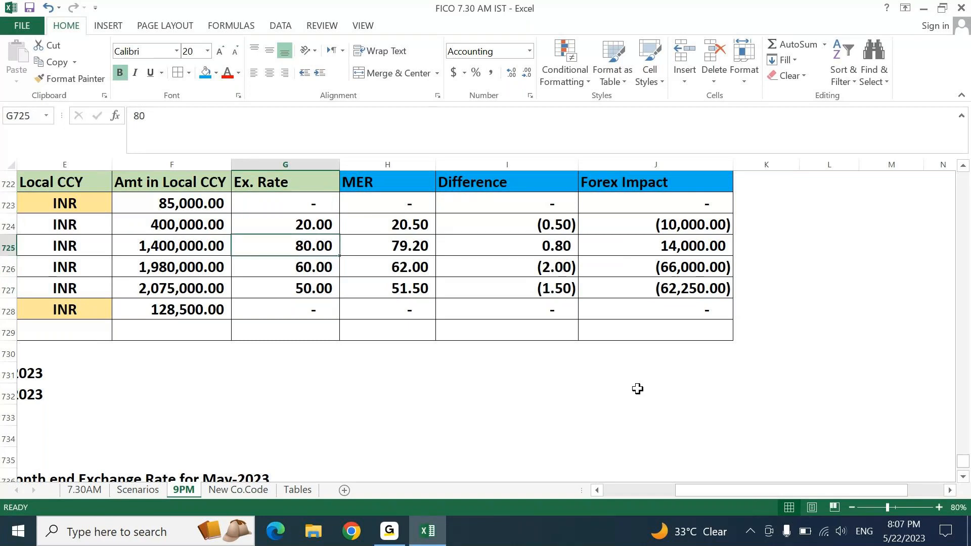
key("Up")
key("Down")
key("Right")
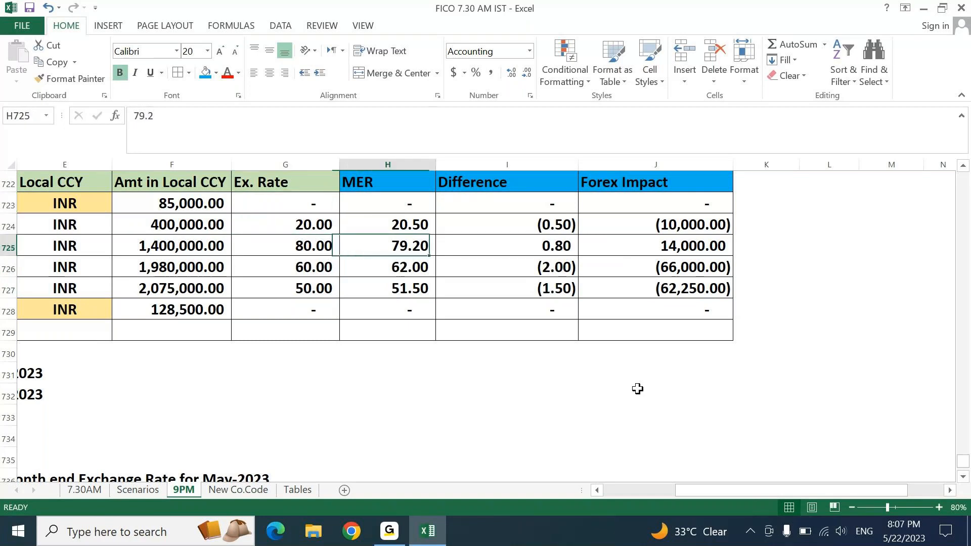
key("Right")
key("Right")
key("Down")
key("Down")
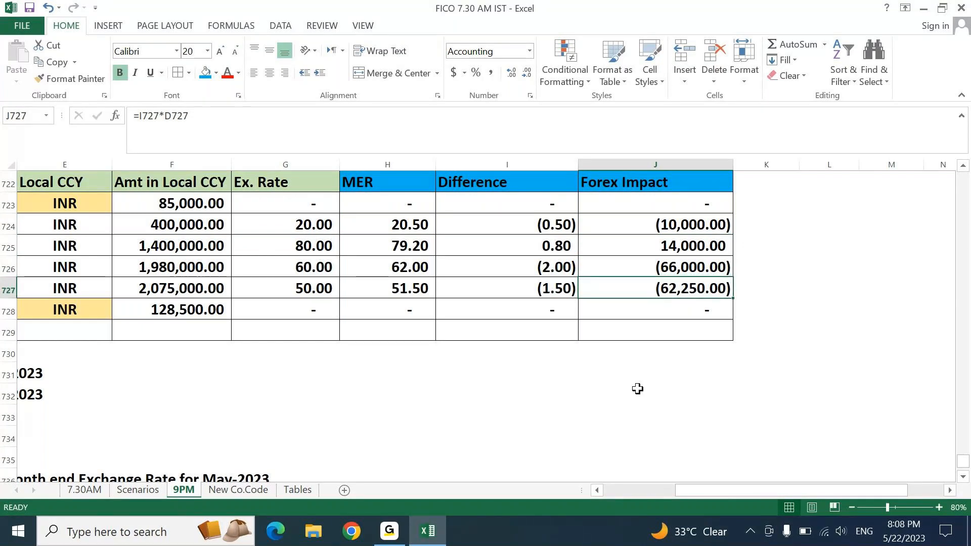
- Copy the AUD currency, amounts and exchange rate from C727:G727 and paste them at D742, below the AED comparison
key("ctrl+Left")
key("Right")
key("Right")
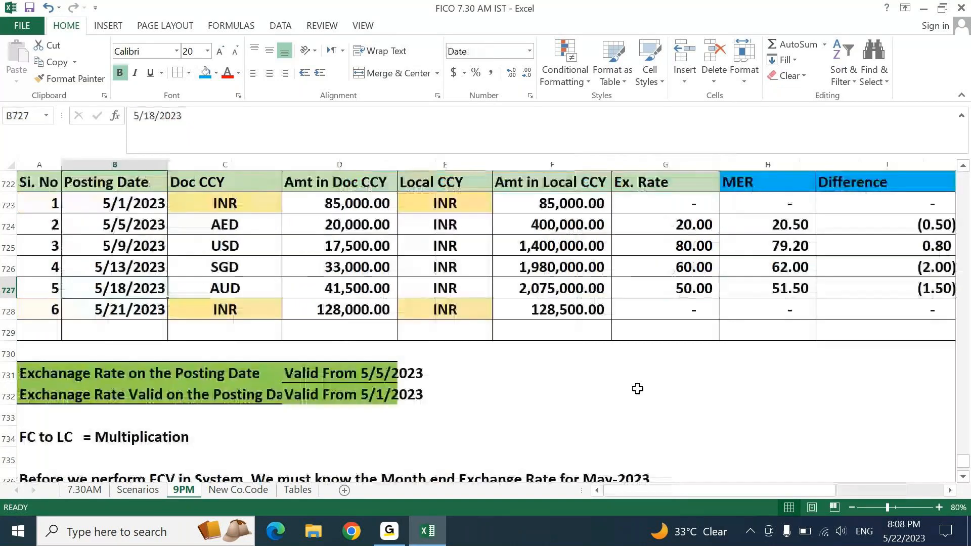
key("shift+Right")
key("shift+Right")
key("shift+Right")
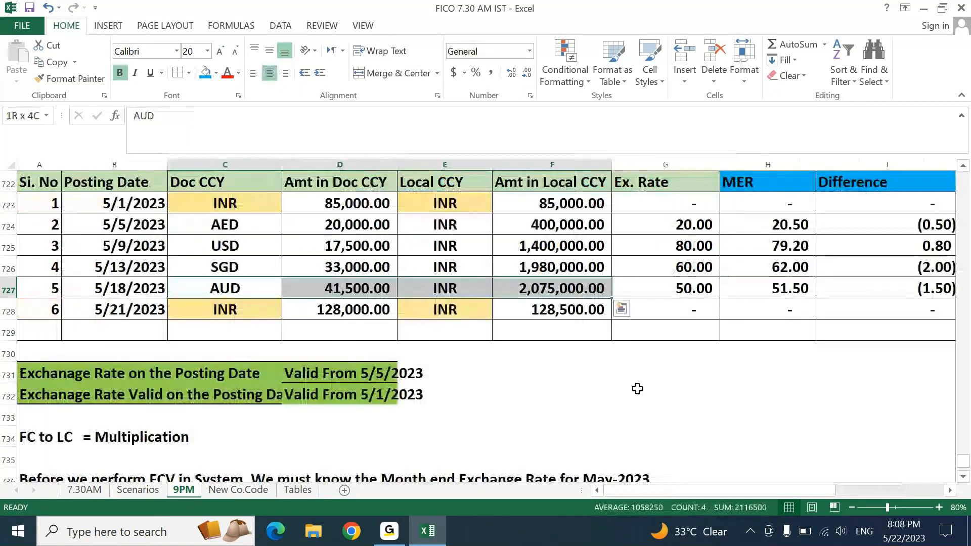
key("shift+Right")
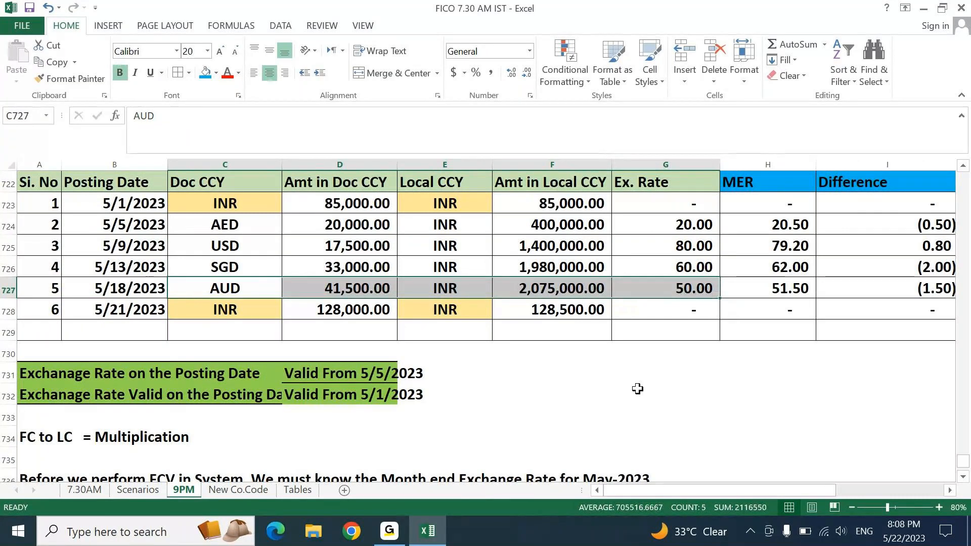
key("ctrl+c")
key("Down")
key("Down")
key("Down")
key("Down")
key("Down")
key("Down")
key("Down")
key("Down")
key("Down")
key("Down")
key("Down")
key("Down")
key("Down")
key("Down")
key("Down")
key("Down")
key("Down")
key("Down")
key("Down")
key("Down")
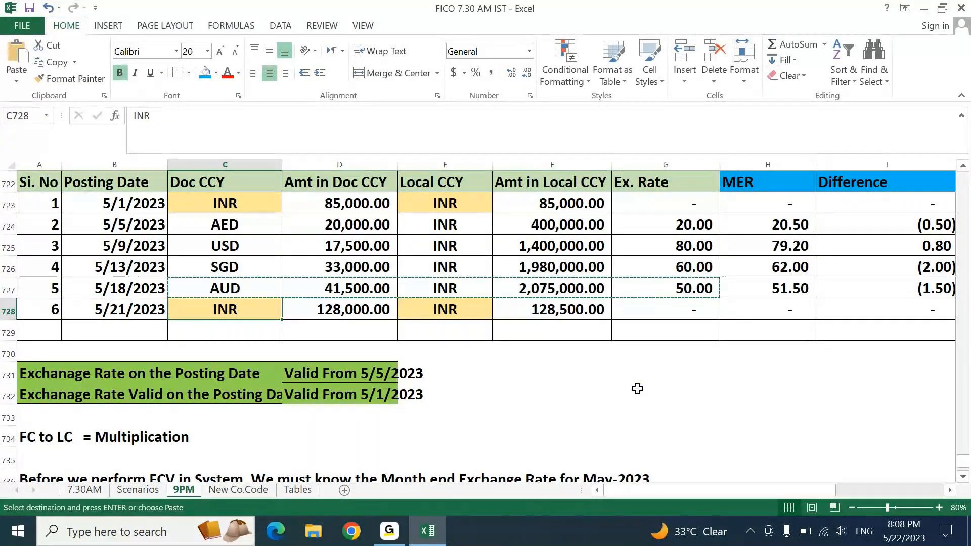
key("Right")
key("ctrl+Up")
key("Down")
key("Down")
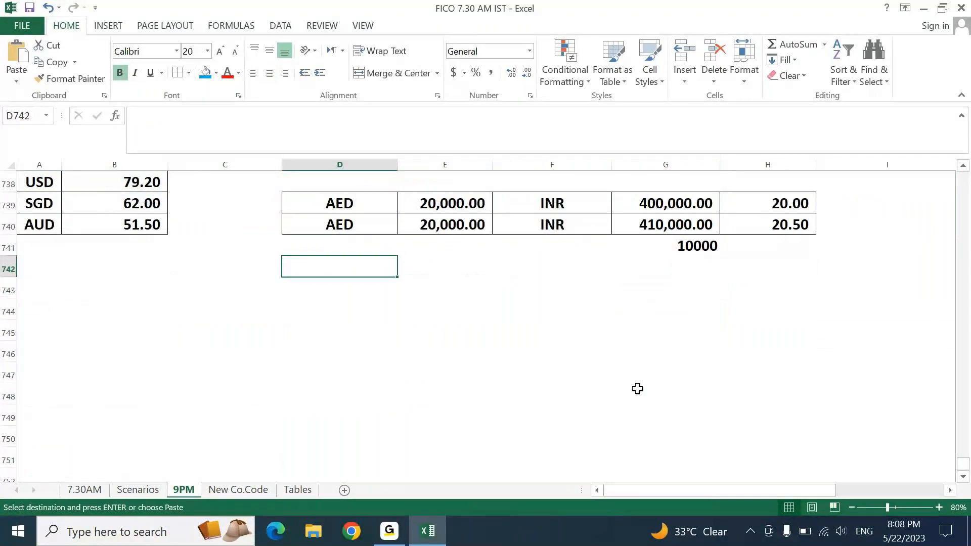
key("ctrl+v")
key("Escape")
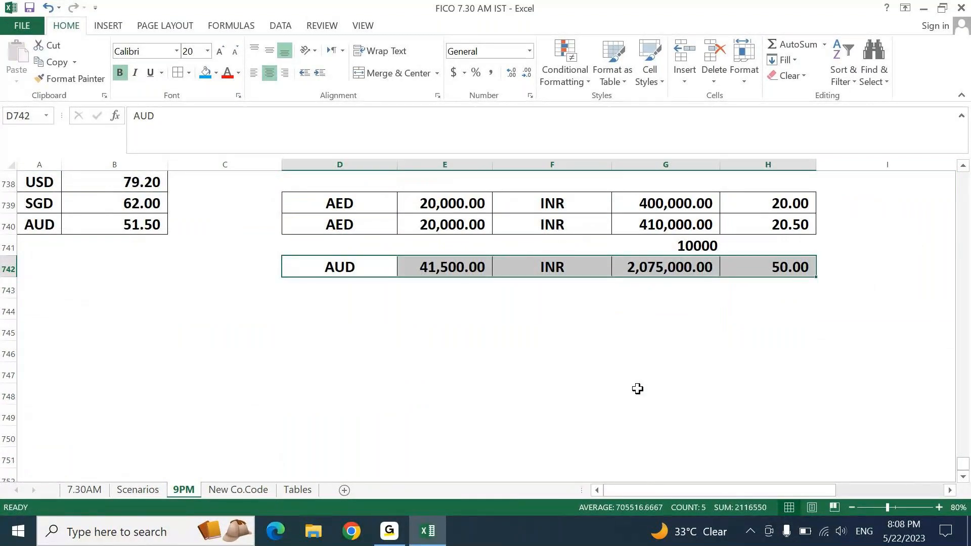
- Fill the AUD row D742:H742 down into row 743
key("Left")
key("Right")
key("shift+Right")
key("shift+Right")
key("shift+Right")
key("shift+Right")
key("shift+Down")
key("ctrl+d")
- Clear the duplicated local currency amount and exchange rate in G743:H743
key("Right")
key("Right")
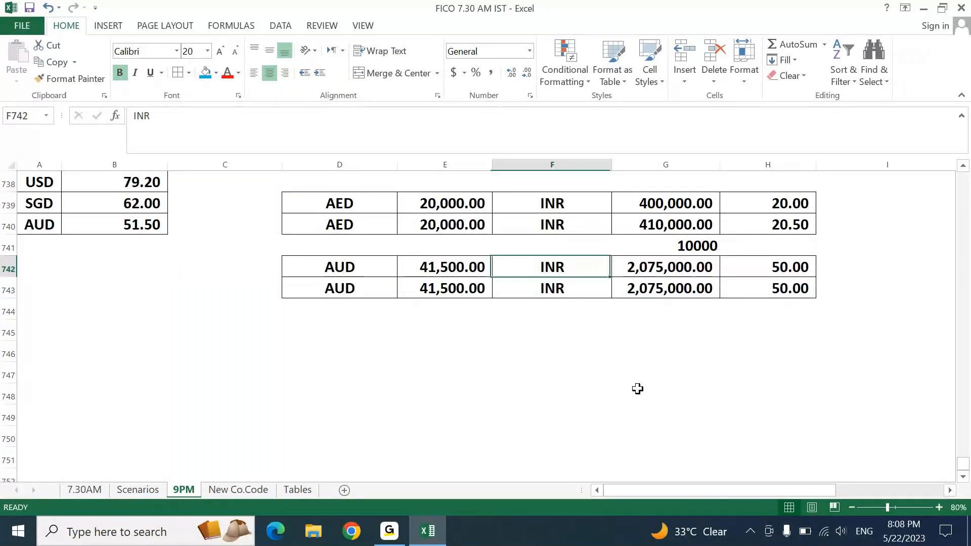
key("Down")
key("Right")
key("Delete")
key("Right")
key("Delete")
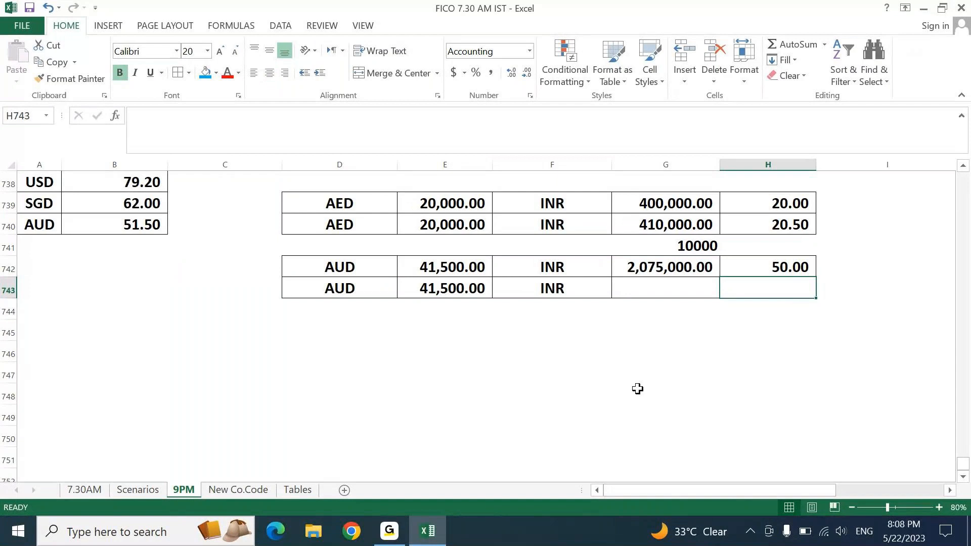
- Enter the AUD month-end exchange rate 51.5 in H743
type("51")
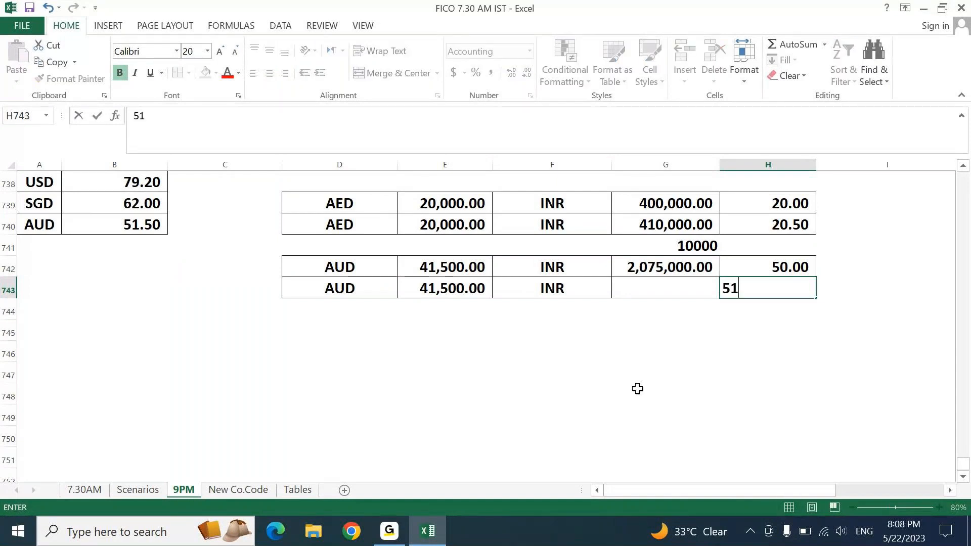
type(".05")
key("BackSpace")
key("BackSpace")
type("5")
key("Return")
key("Up")
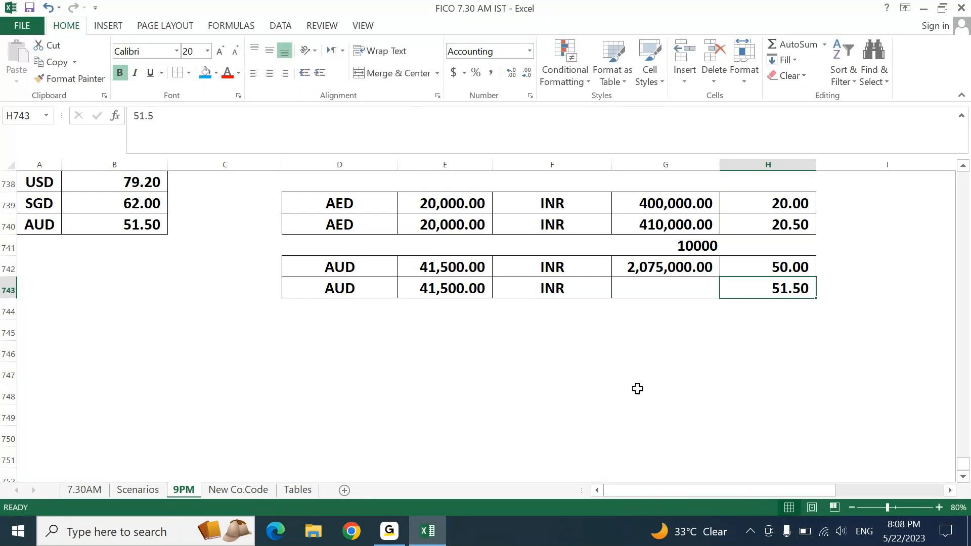
- Calculate the AUD local currency amount at the month-end rate in G743 with =E743*H743
key("Left")
key("Left")
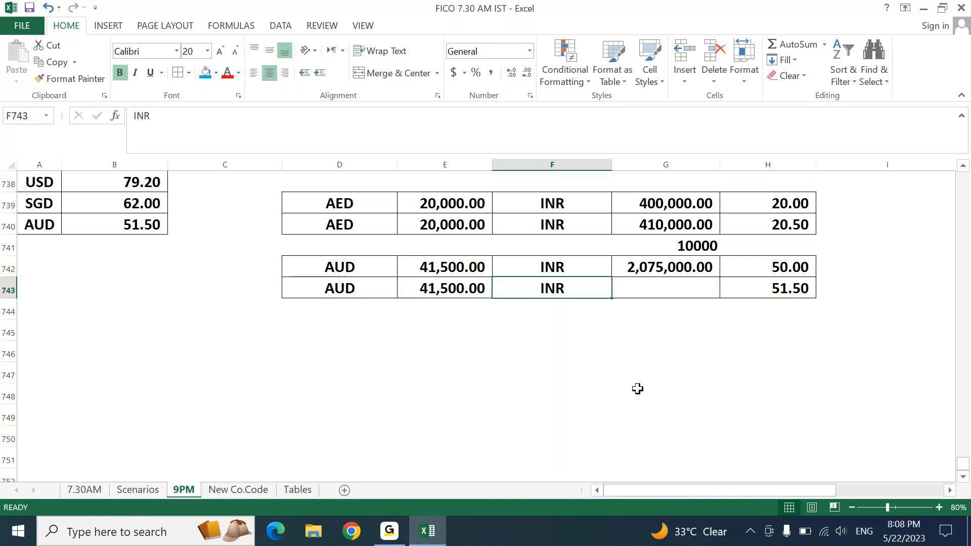
key("Right")
key("Right")
key("Left")
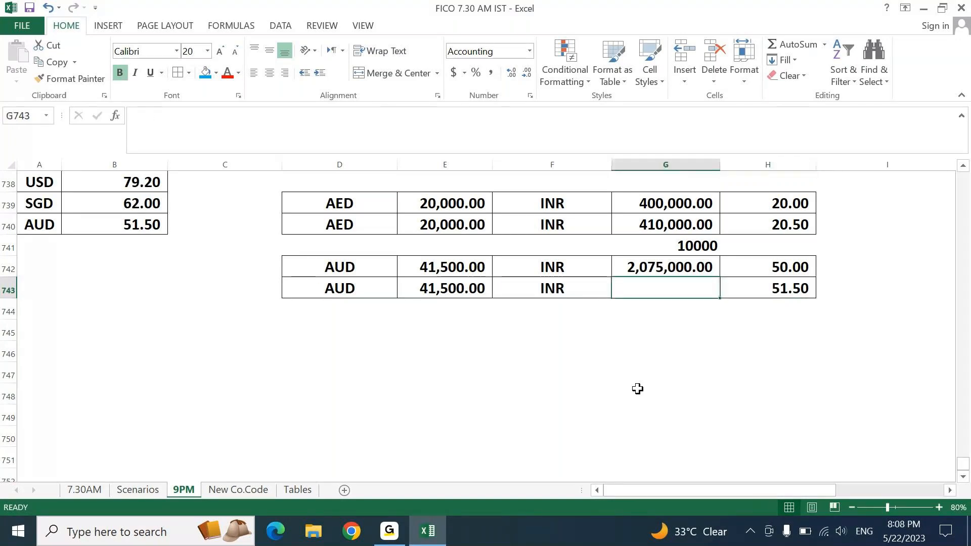
type("=")
key("Left")
key("Left")
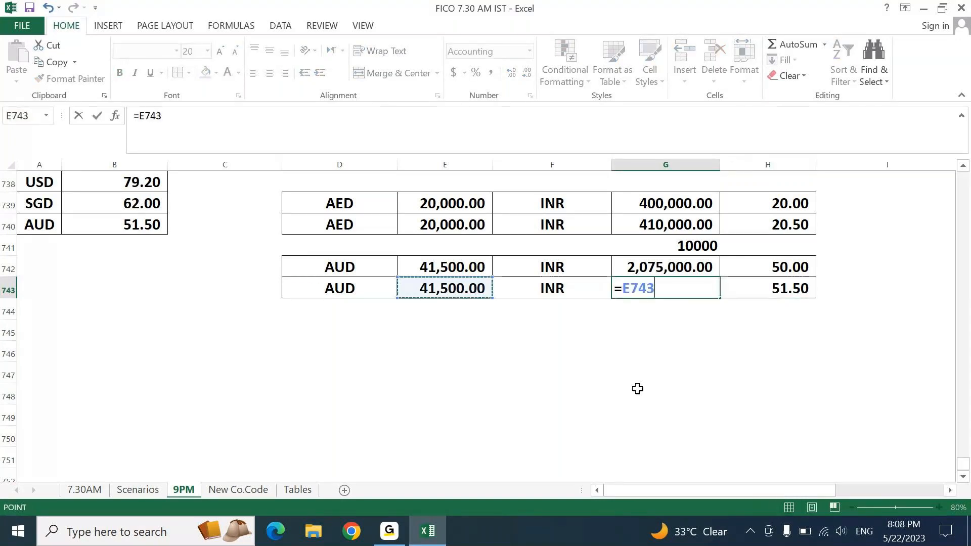
type("*")
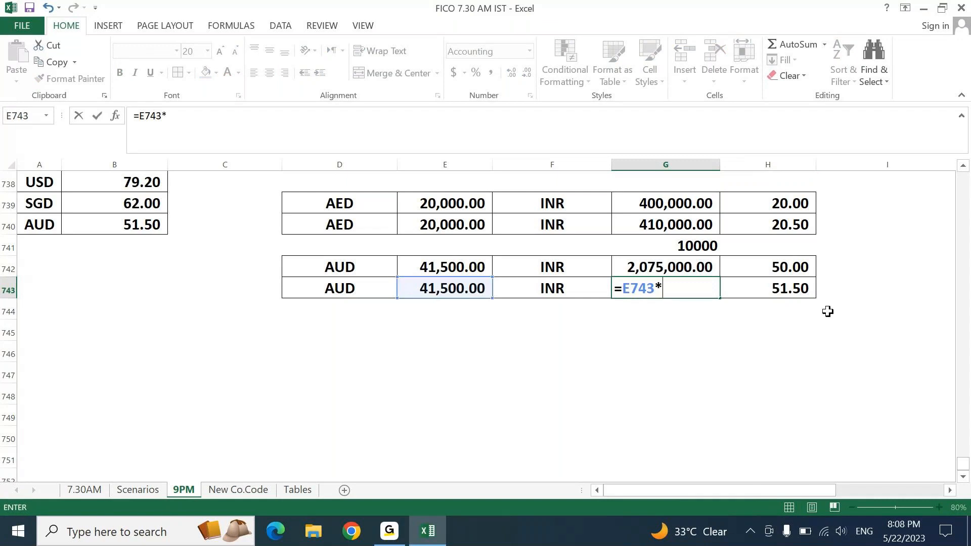
left_click(806, 289)
key("Return")
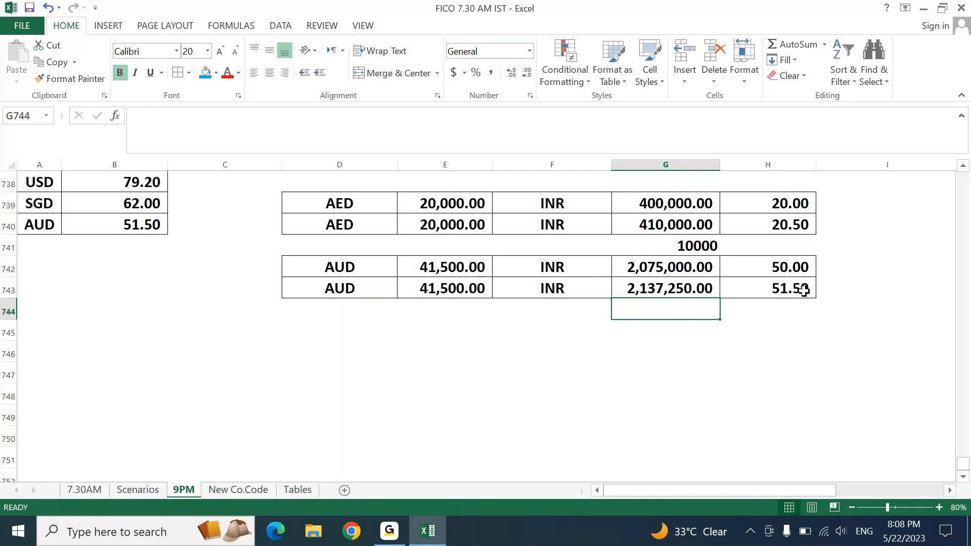
- Calculate the AUD forex difference in G744 by subtracting the month-end amount G743 from the posting amount G742
type("=")
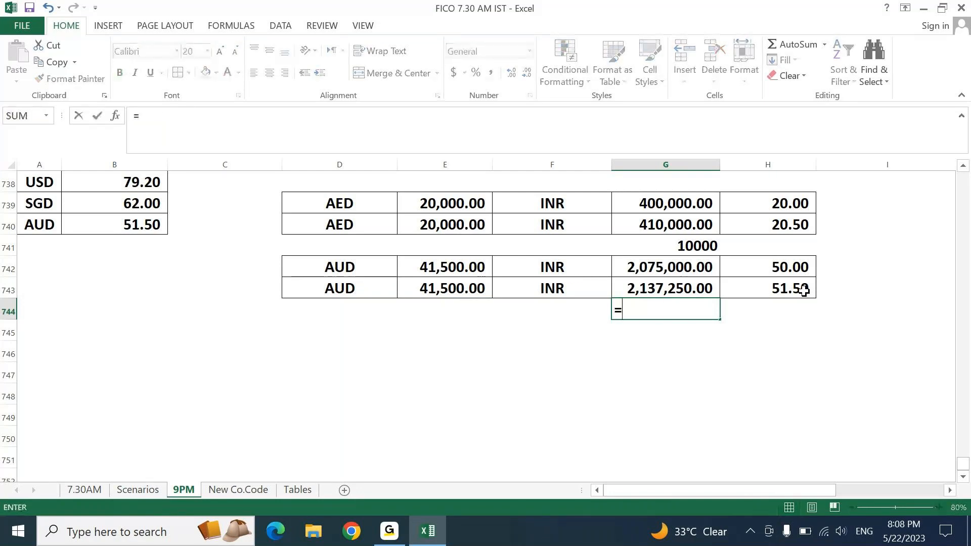
key("Up")
key("Up")
type("-")
key("Up")
key("Return")
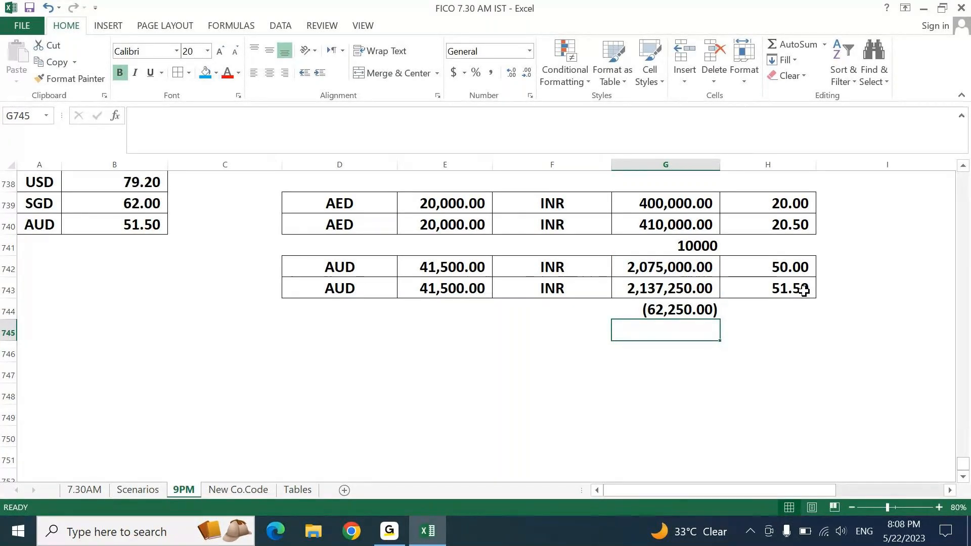
- Check the AUD forex impact formula in J727 against the AUD comparison below the table
left_click(416, 531)
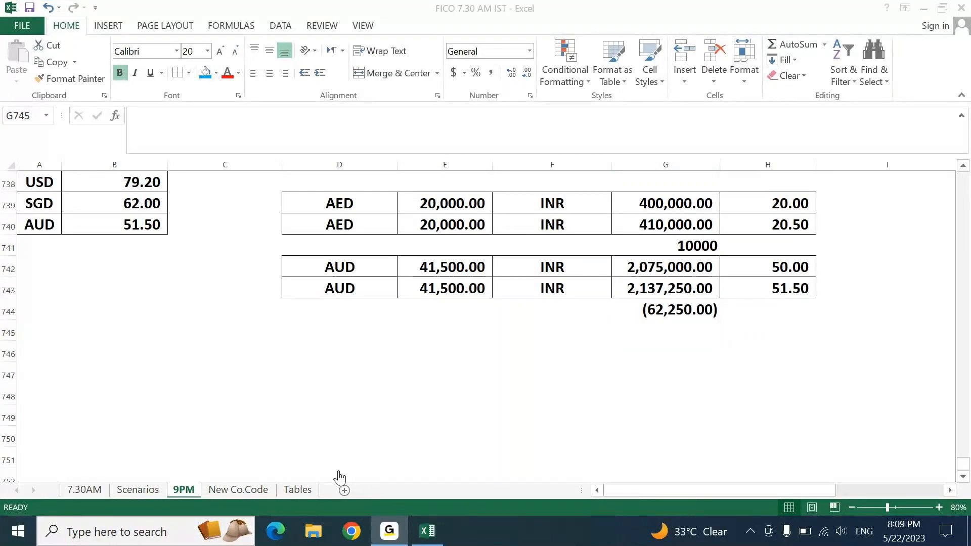
left_click(385, 535)
key("Page_Up")
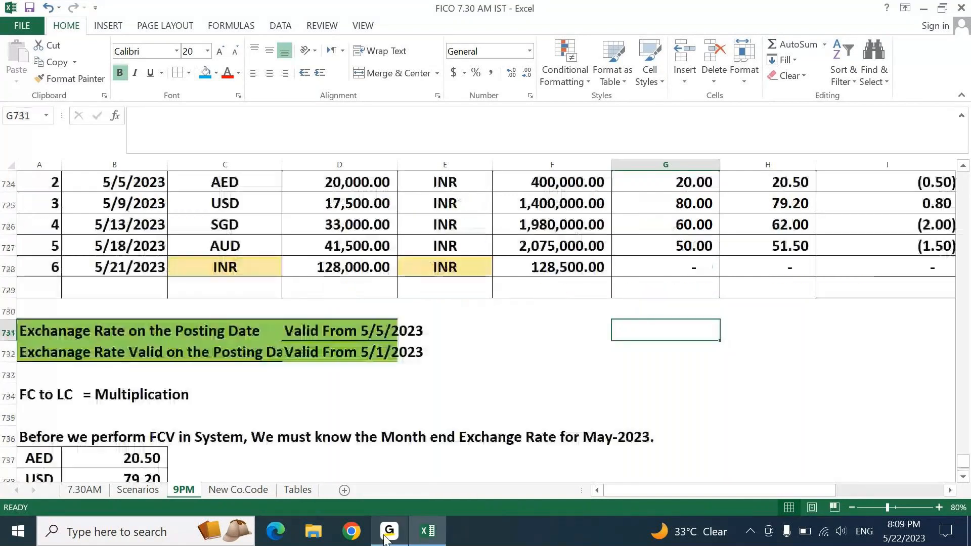
key("Right")
key("Right")
key("Right")
key("Right")
key("Right")
key("Right")
key("Right")
key("Left")
key("Left")
key("Left")
key("Left")
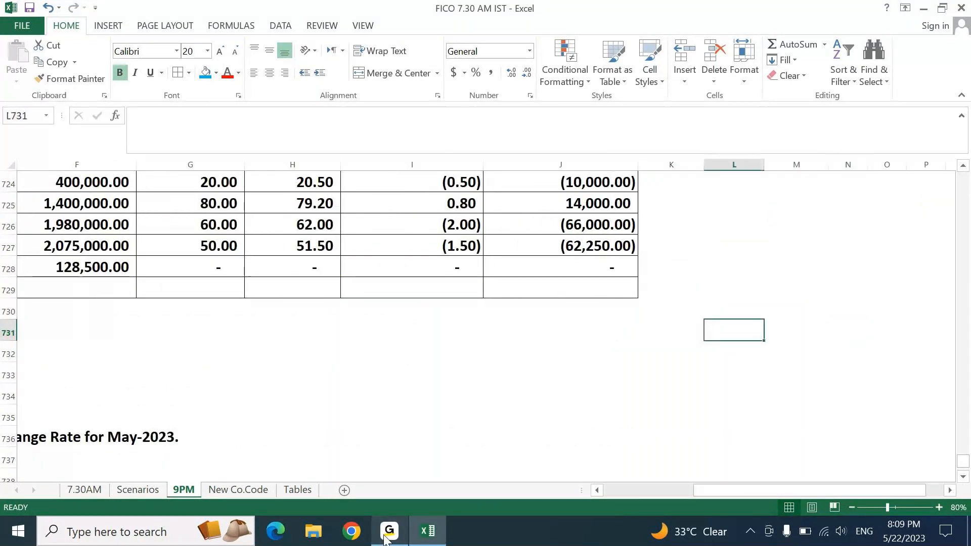
key("Up")
key("Up")
key("Up")
key("Up")
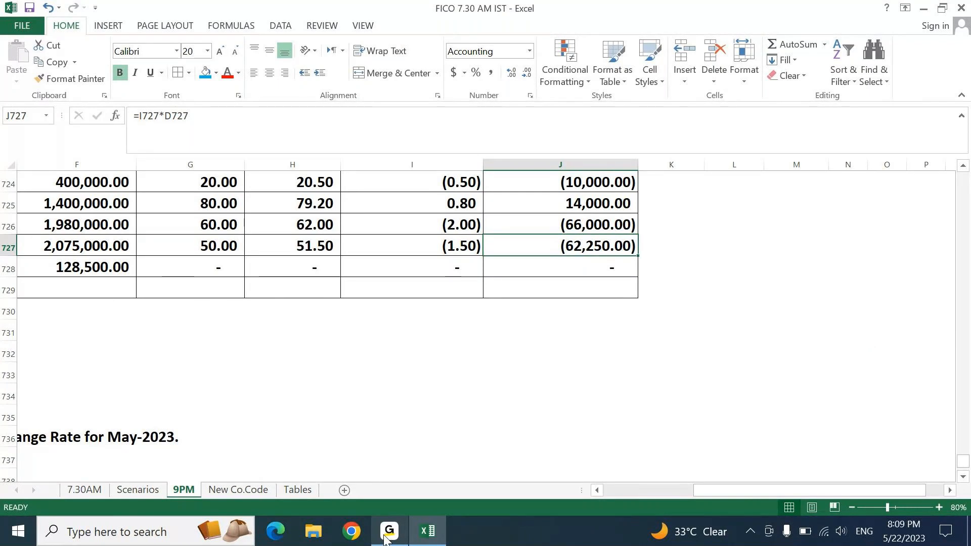
- Review the Forex Impact values in J724:J727 and the USD posting exchange rate in G725
key("Up")
key("Up")
key("Up")
key("Up")
key("Up")
key("Up")
key("Up")
key("Down")
key("Down")
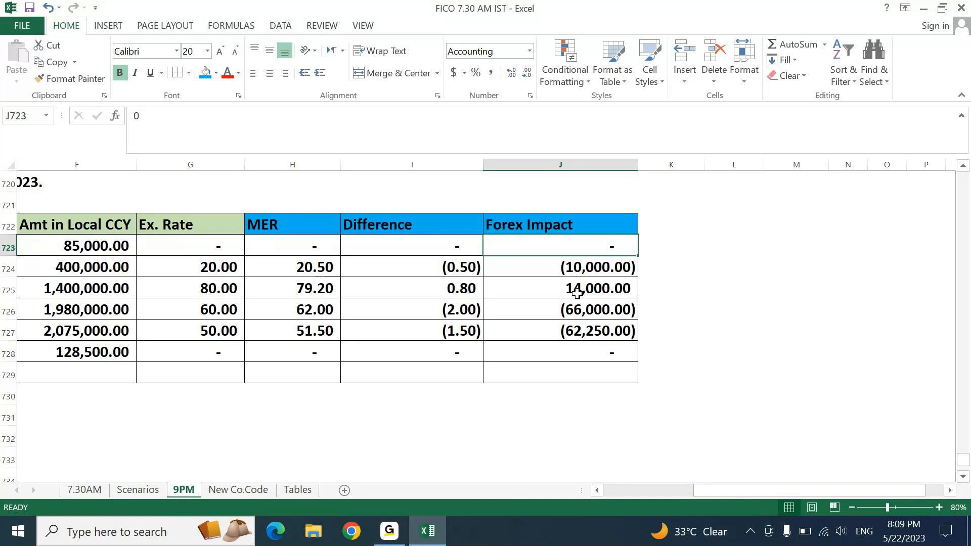
left_click_drag(577, 267, 584, 320)
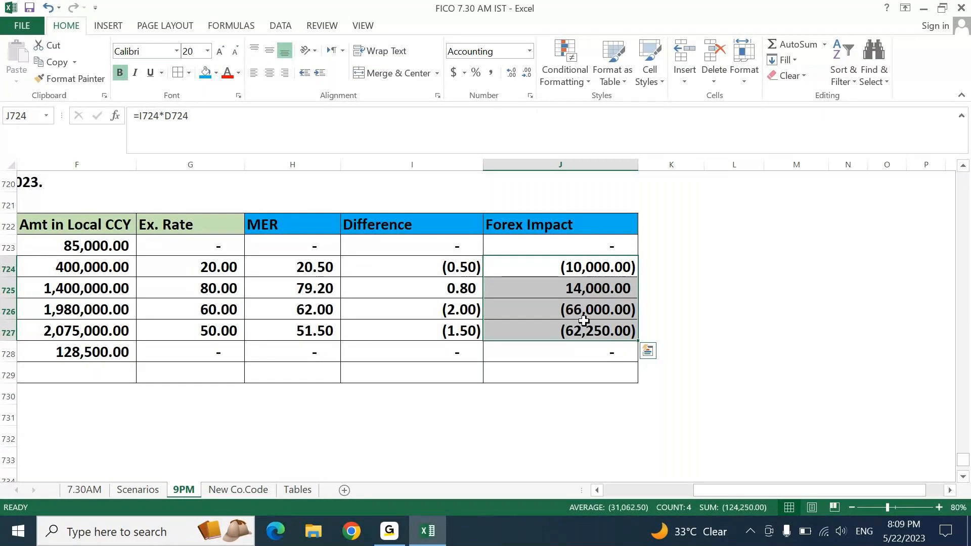
left_click(238, 289)
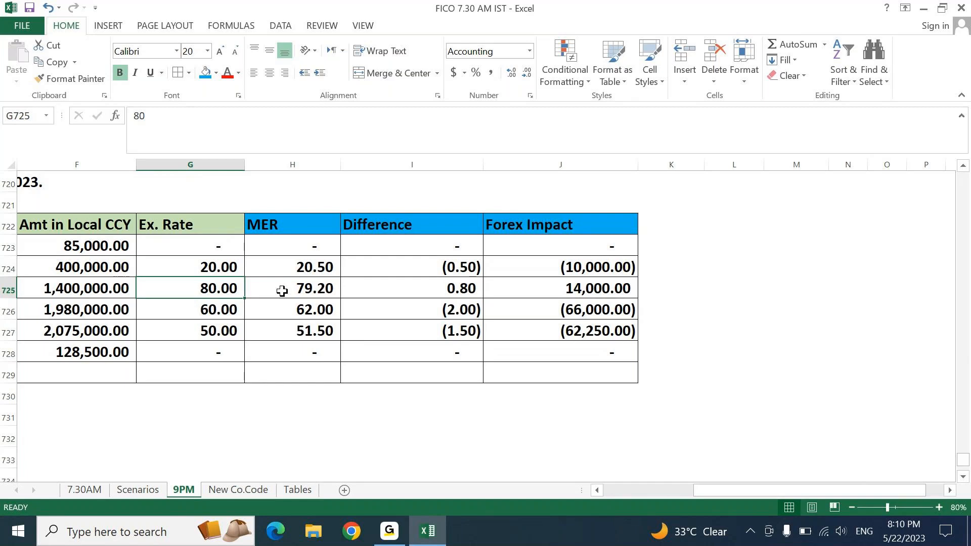
- Calculate the AED rate difference as month-end rate minus posting rate in K724 with =H724-G724
left_click(597, 268)
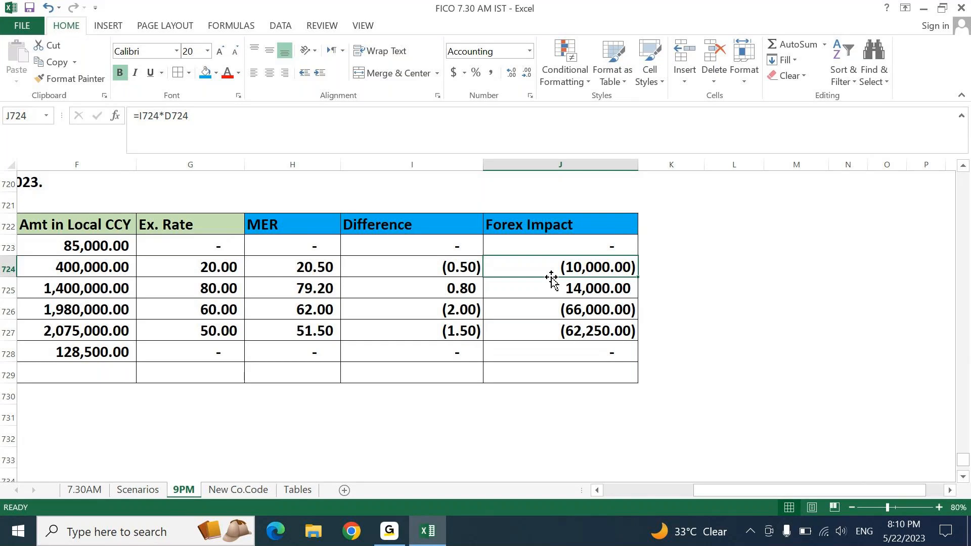
key("Right")
key("Left")
key("Right")
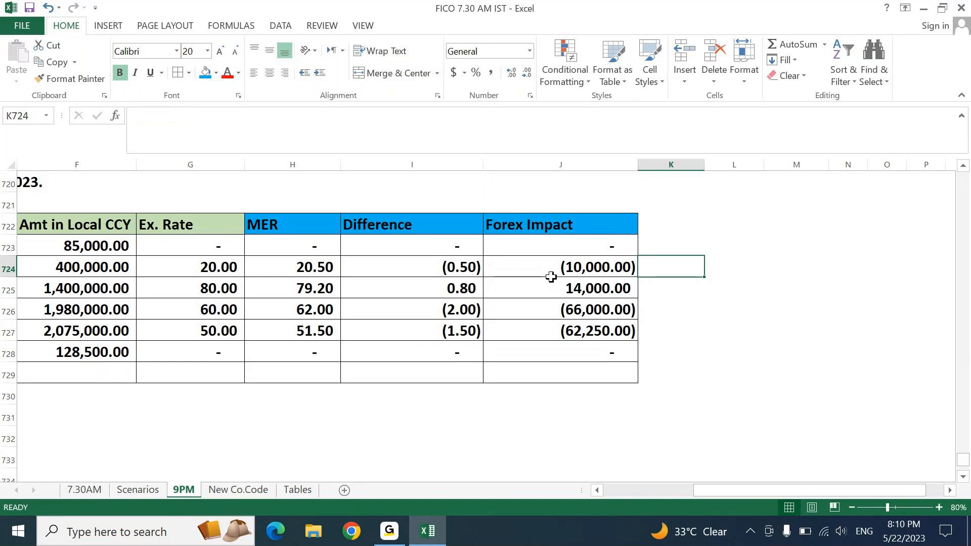
type("=")
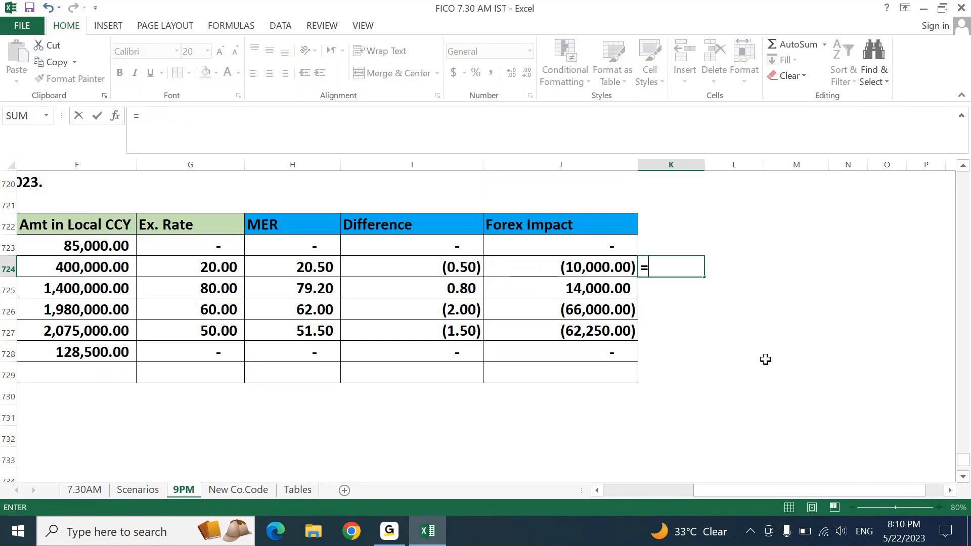
key("Left")
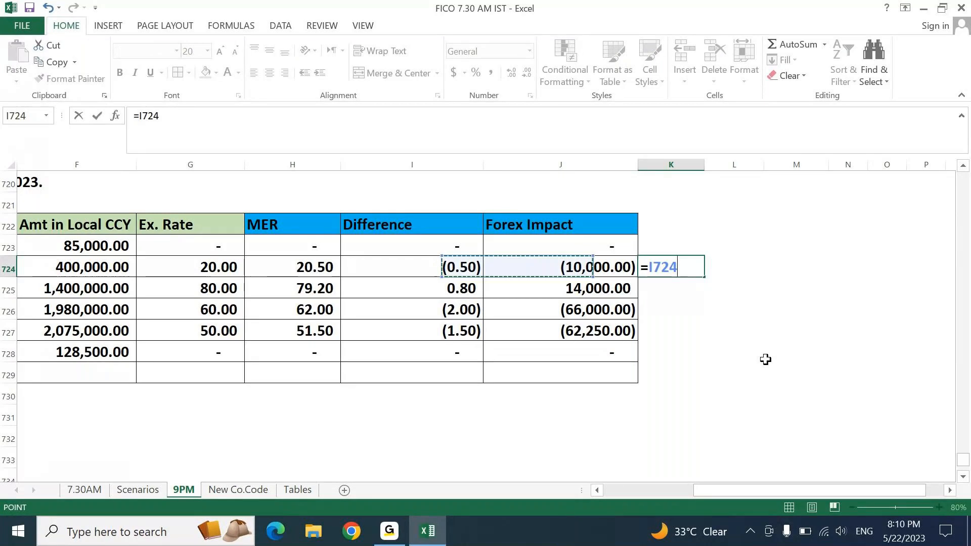
key("Left")
key("Left")
type("-")
key("Left")
key("Left")
key("Left")
key("Left")
key("ctrl+Return")
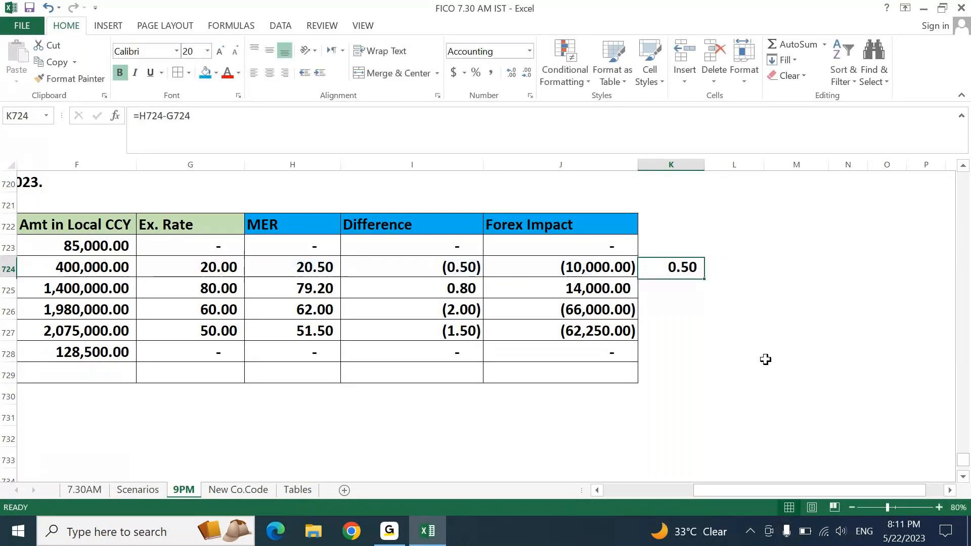
- Try to calculate the AED forex impact in L724 from the local currency amount with =K724*F724
key("Right")
type("=")
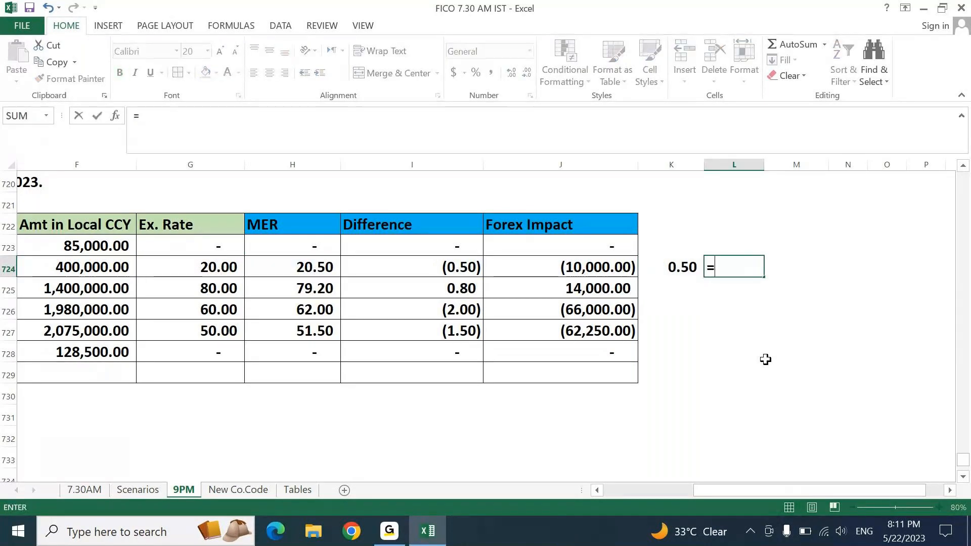
key("Left")
type("*")
key("Left")
key("Left")
key("Left")
key("Left")
key("Left")
key("Left")
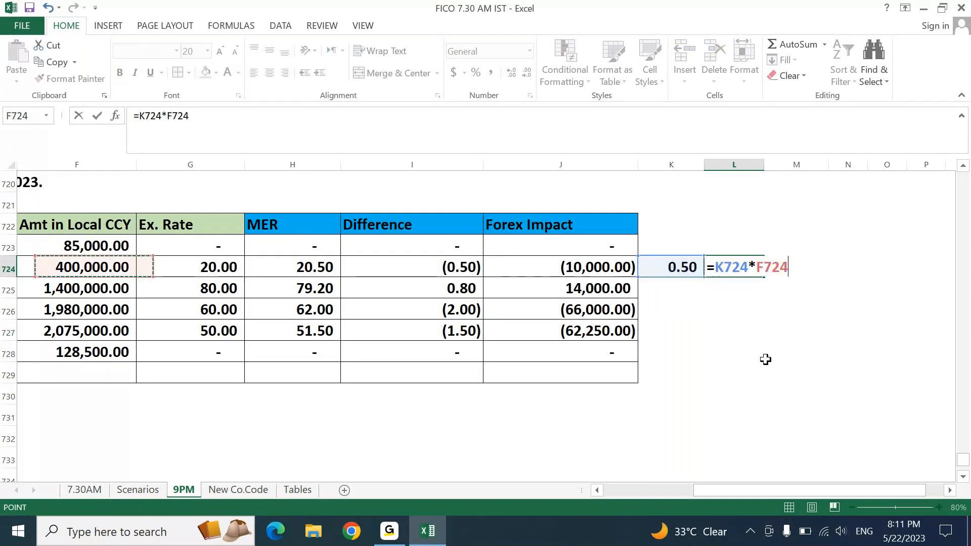
key("ctrl+Return")
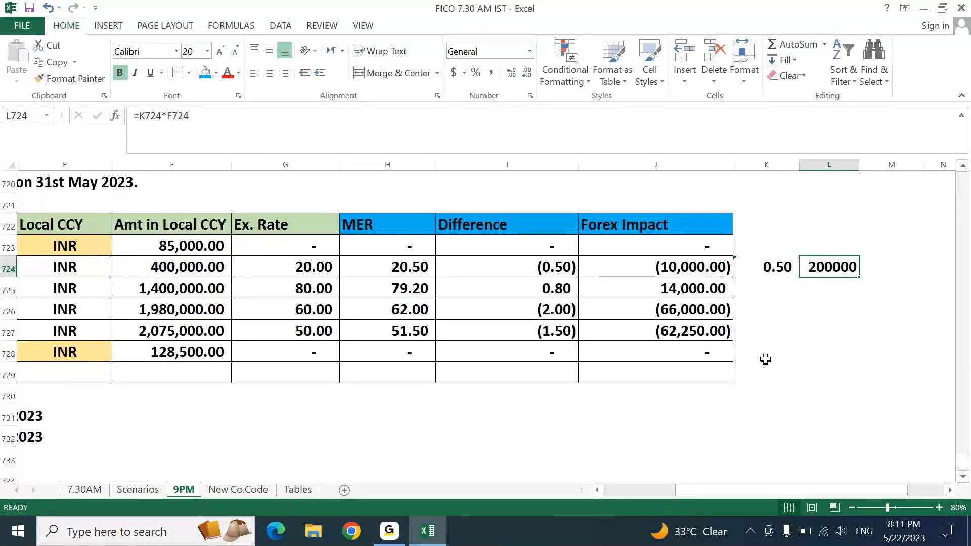
key("Delete")
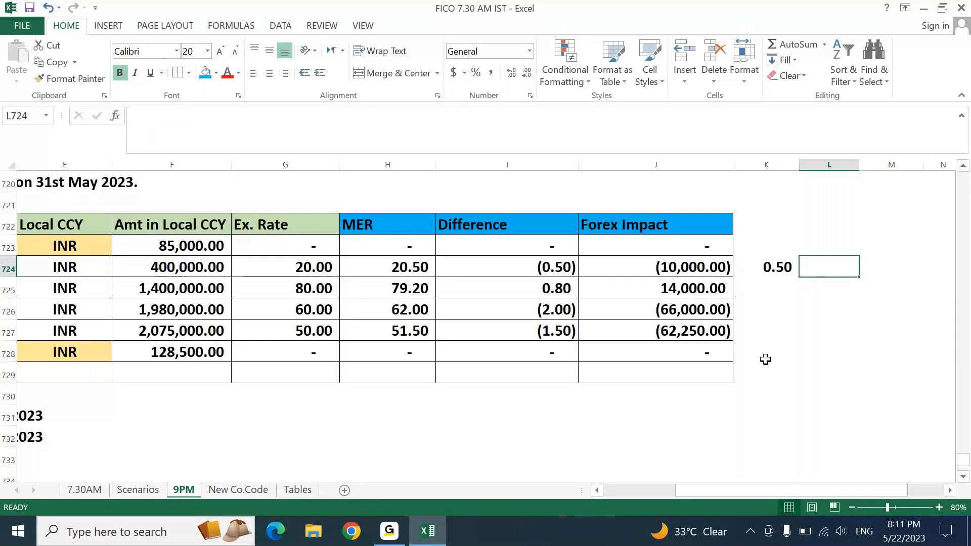
- Calculate the AED forex impact in L724 from the document currency amount with =K724*D724
key("Left")
key("Right")
type("=")
key("Left")
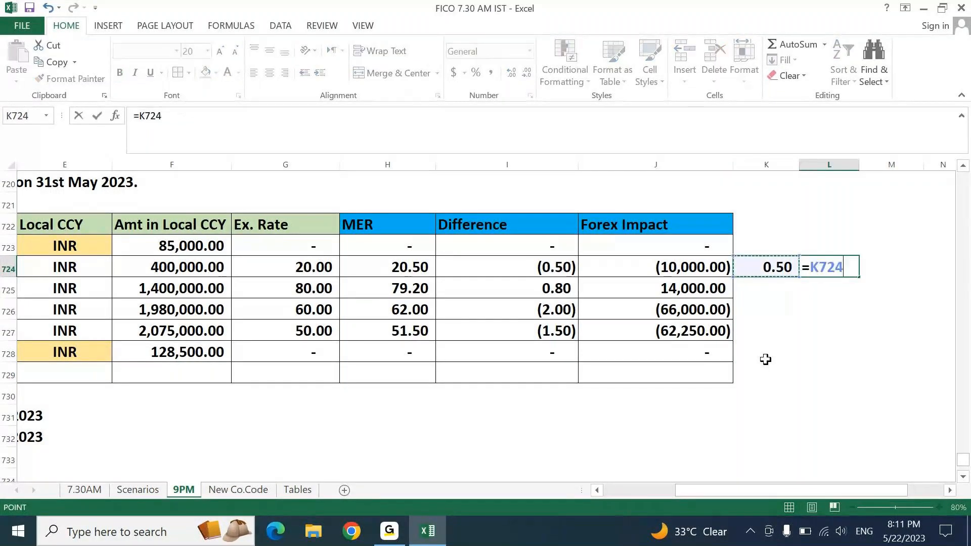
type("*")
key("Left")
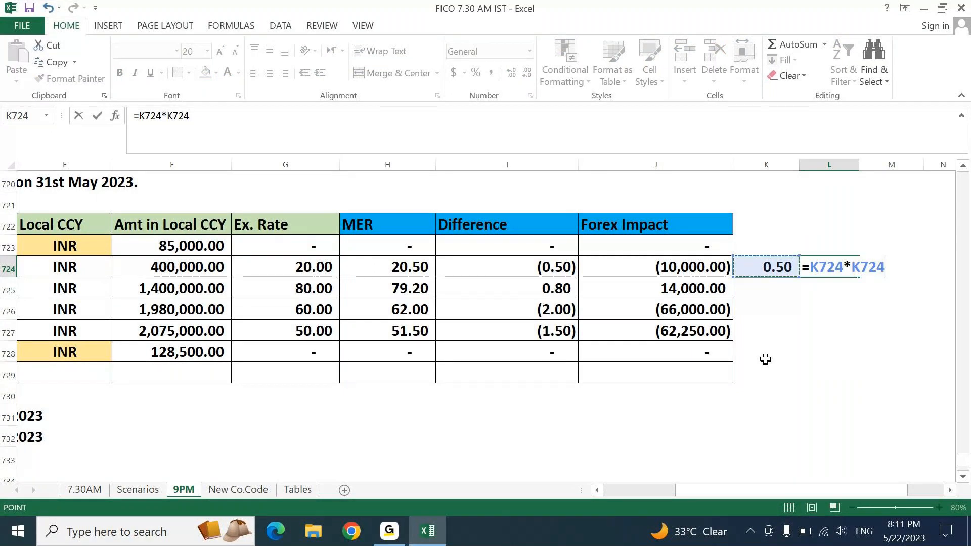
key("Left")
key("Left")
key("Left")
key("Left")
key("Left")
key("Left")
key("Left")
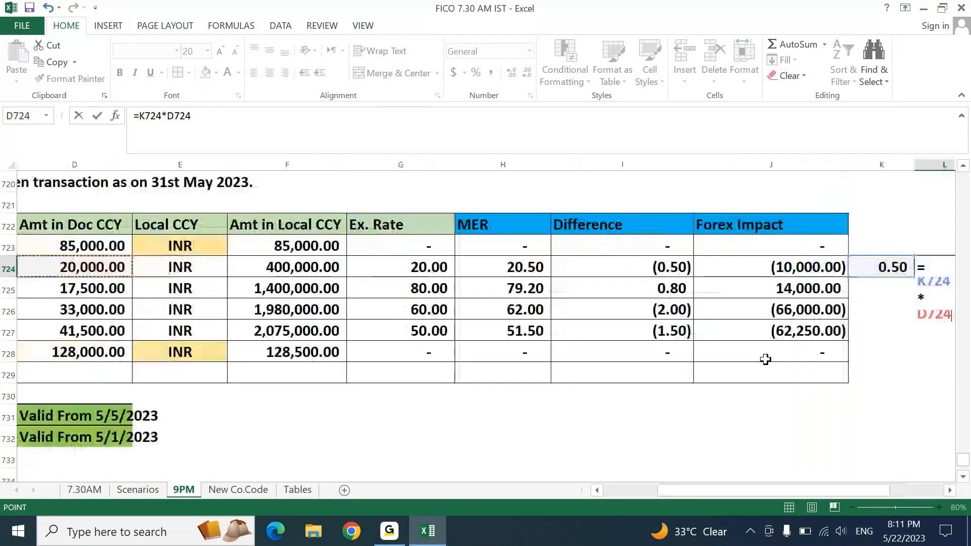
key("ctrl+Return")
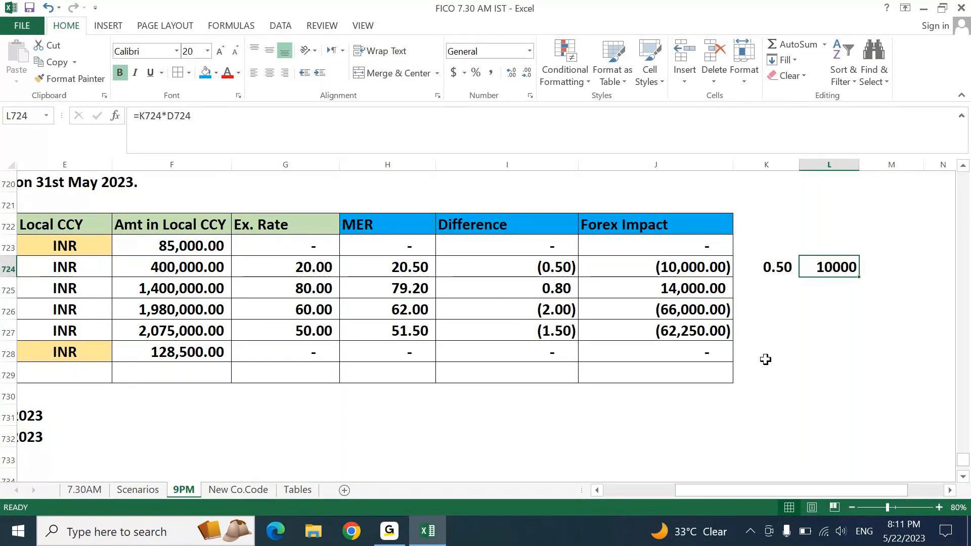
- Fill the rate difference formula from K724 down through K727 for USD, SGD and AUD
key("Down")
key("Left")
key("ctrl+d")
key("Down")
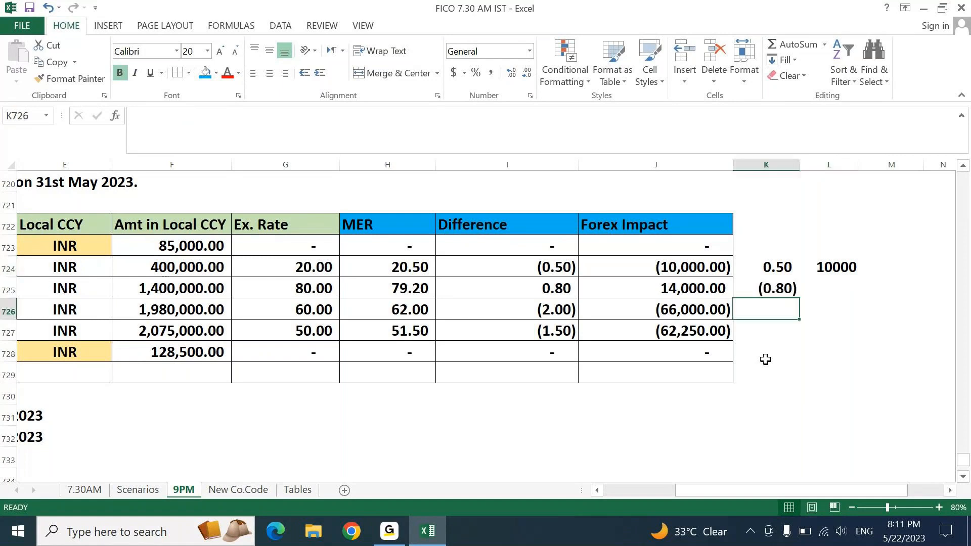
key("ctrl+d")
key("Down")
key("ctrl+d")
- Fill the forex impact formula from L724 down through L727
key("Right")
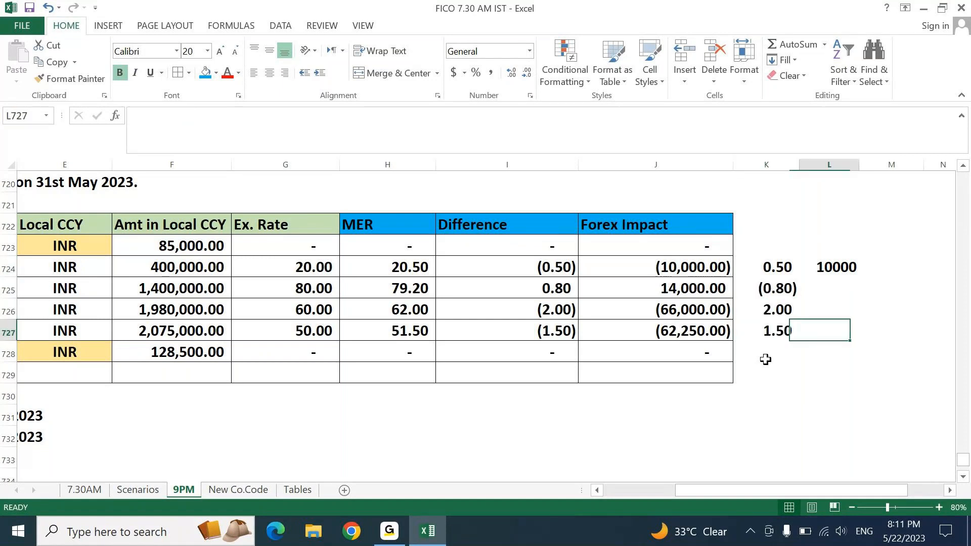
key("shift+Up")
key("shift+Up")
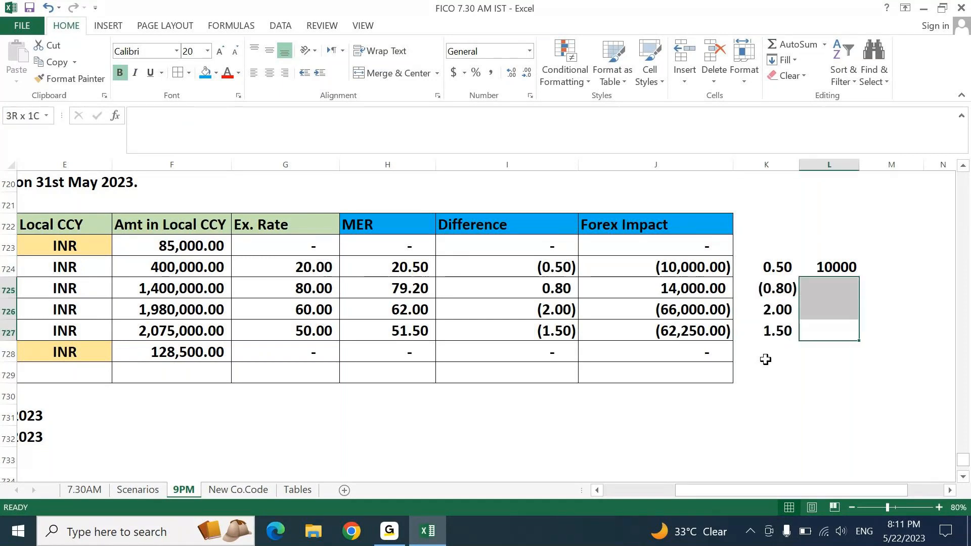
key("shift+Up")
key("ctrl+d")
key("Left")
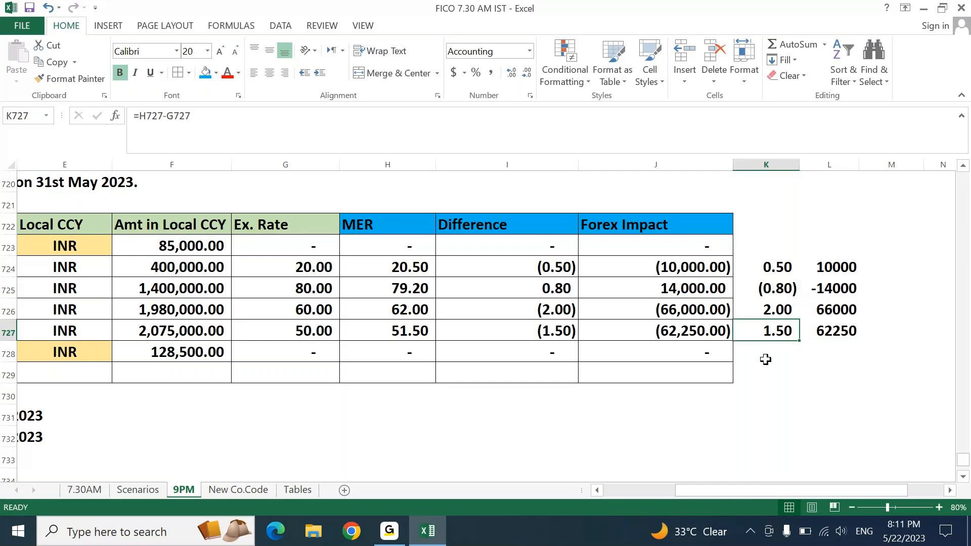
key("Right")
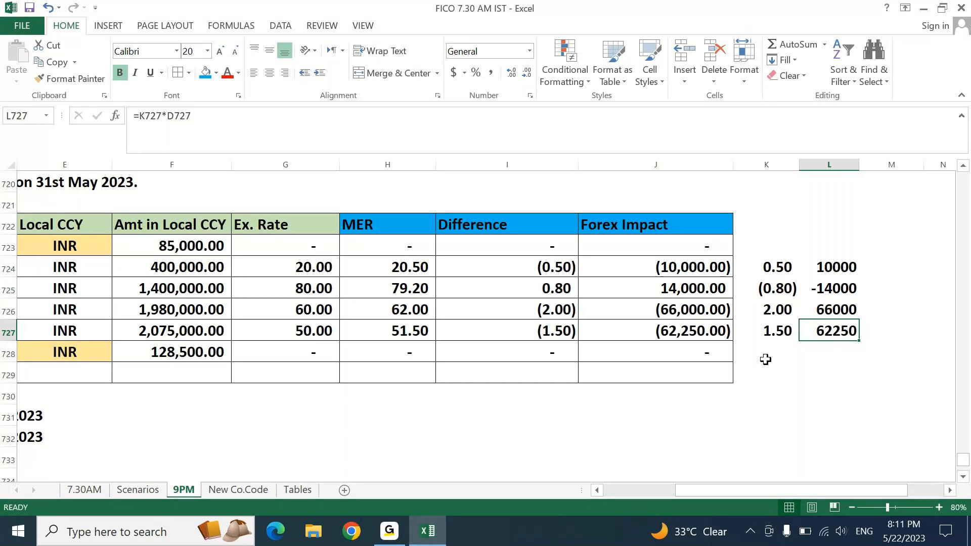
- Compare the alternative forex impacts in L724:L726 with the table's Forex Impact column
left_click(726, 273)
key("Right")
key("Right")
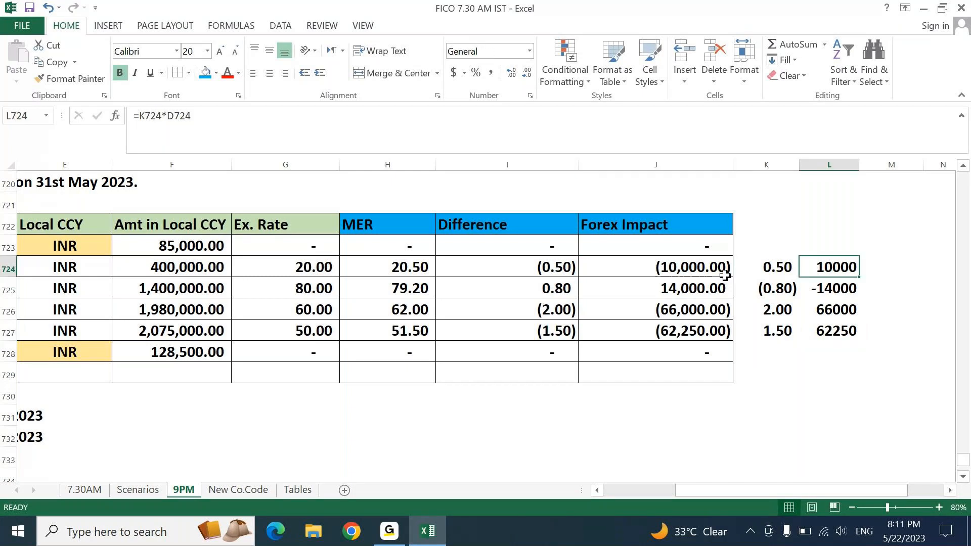
key("Down")
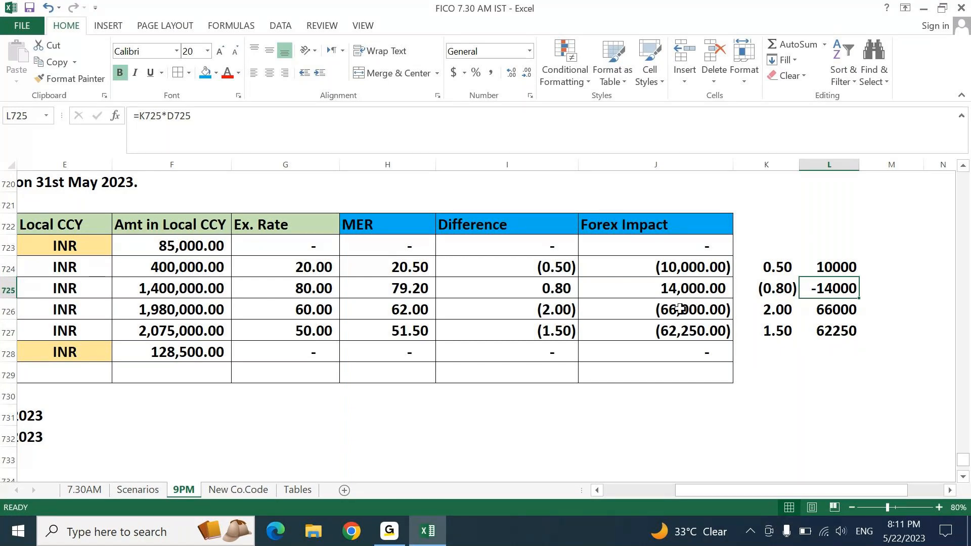
key("Down")
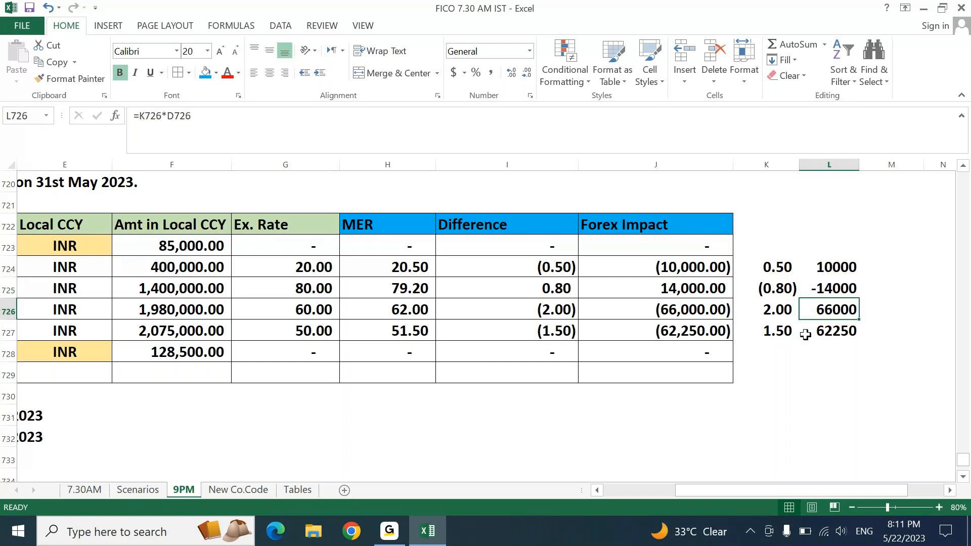
left_click(698, 338)
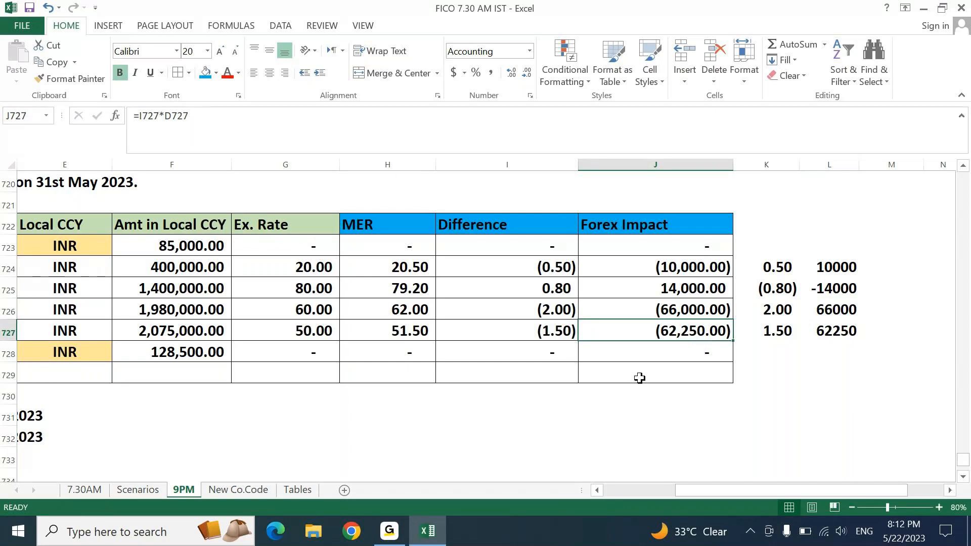
left_click(389, 531)
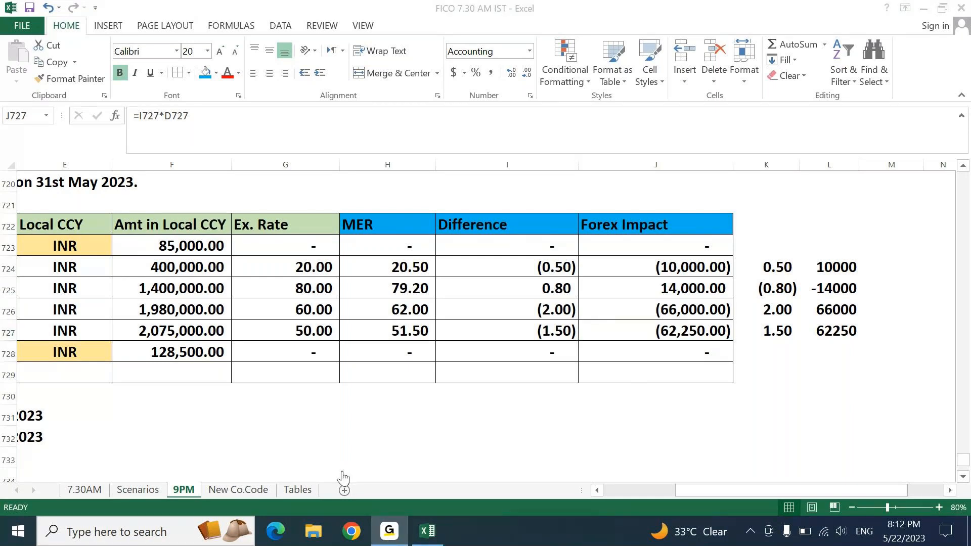
left_click(400, 537)
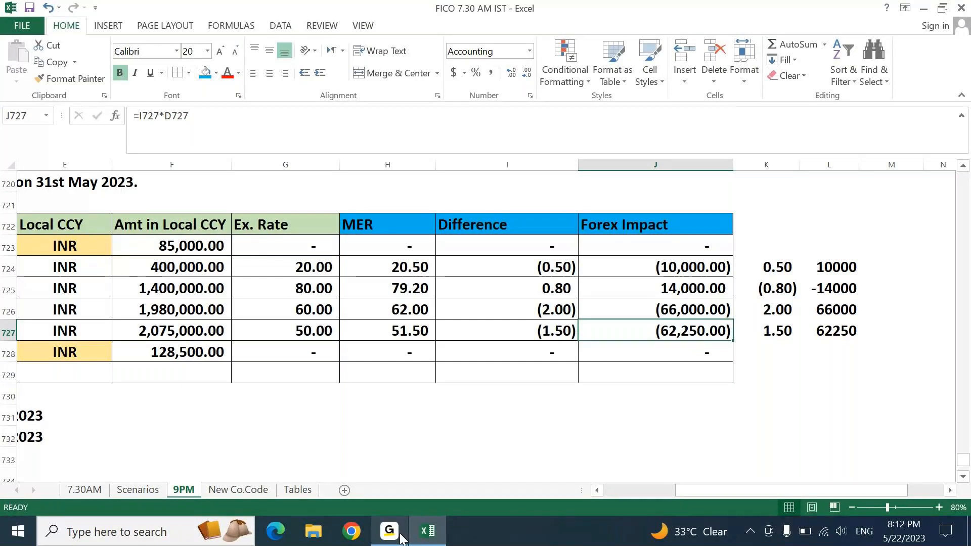
- Label the FCV GL 1 table as Assets in B721 and fill that cell with blue
key("Home")
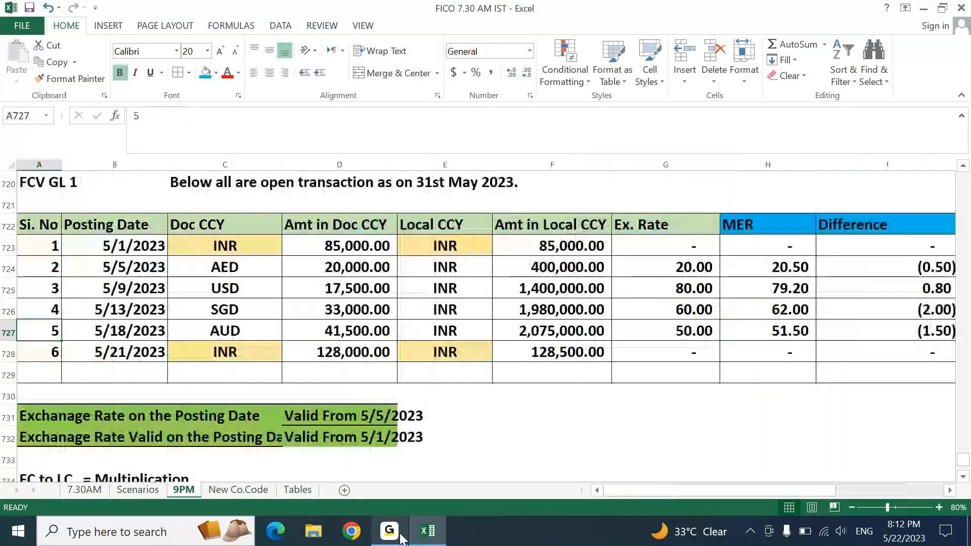
key("ctrl+Up")
key("ctrl+Up")
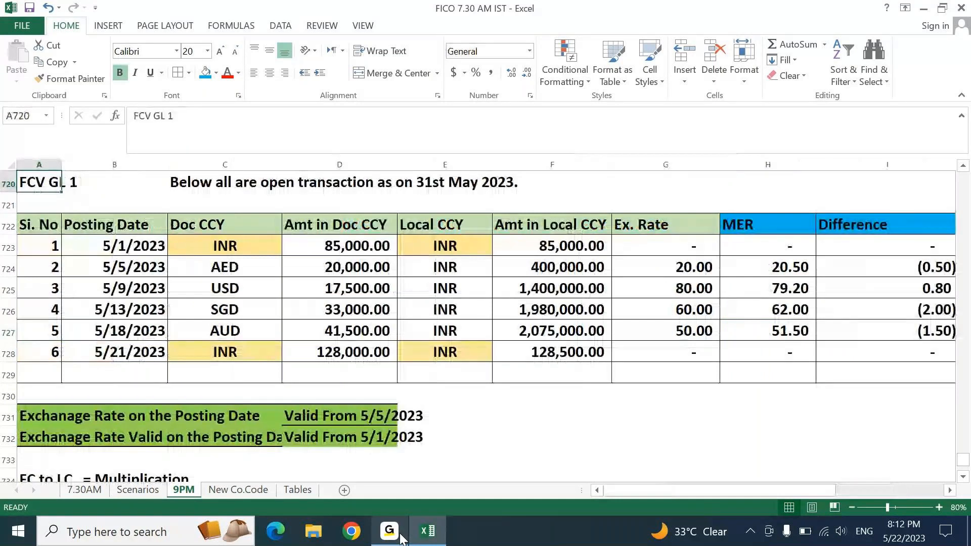
key("Right")
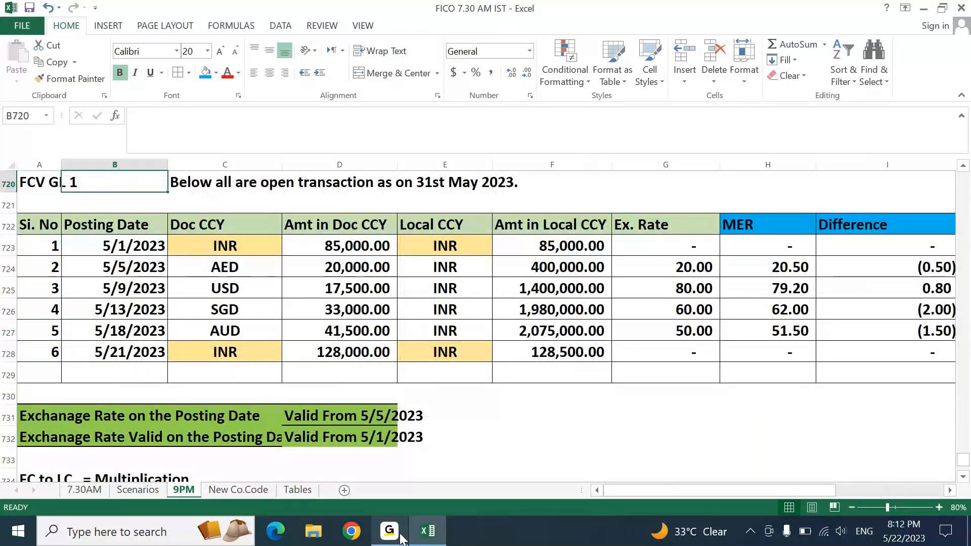
key("Down")
type("Assets")
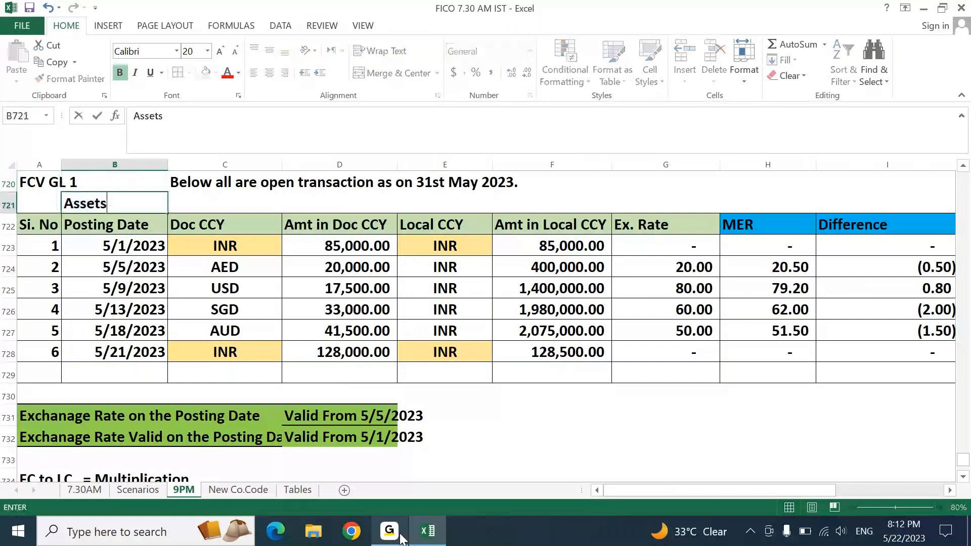
key("Return")
key("Up")
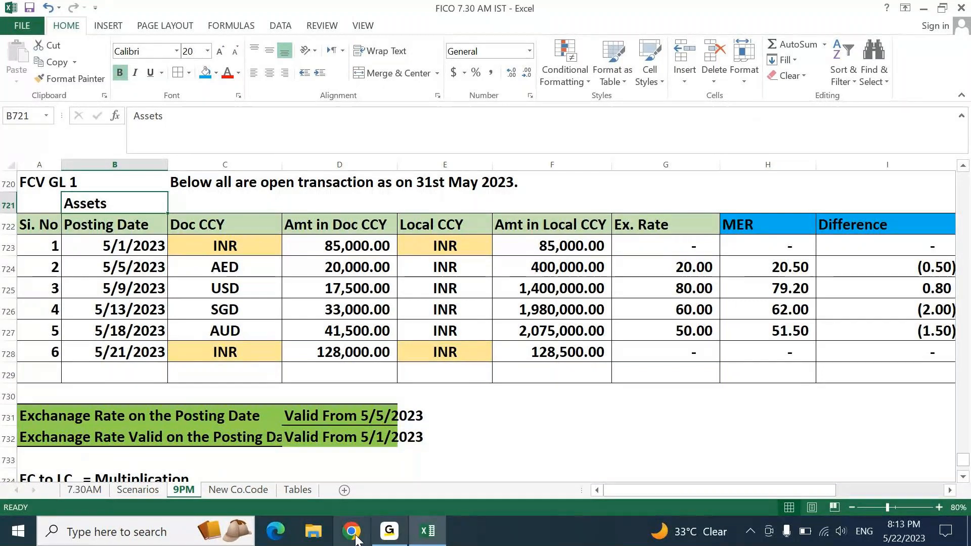
left_click(210, 78)
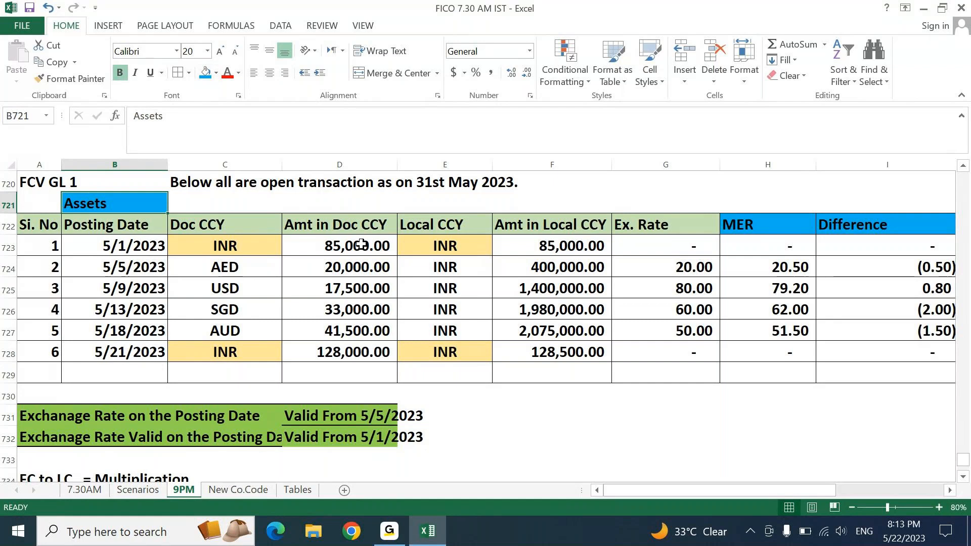
- Review the document currency amounts in D723:D728 against the Assets label above the table
left_click_drag(361, 245, 353, 331)
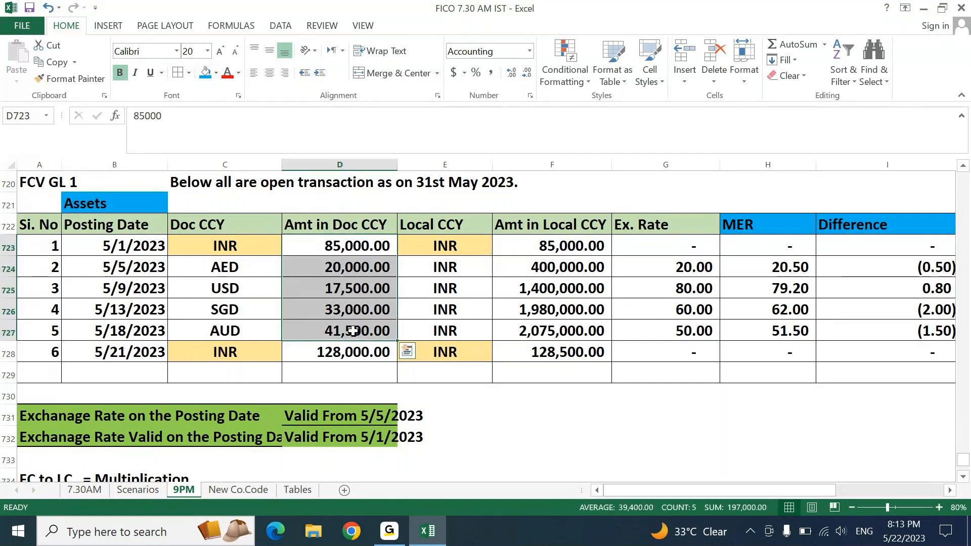
key("shift+Down")
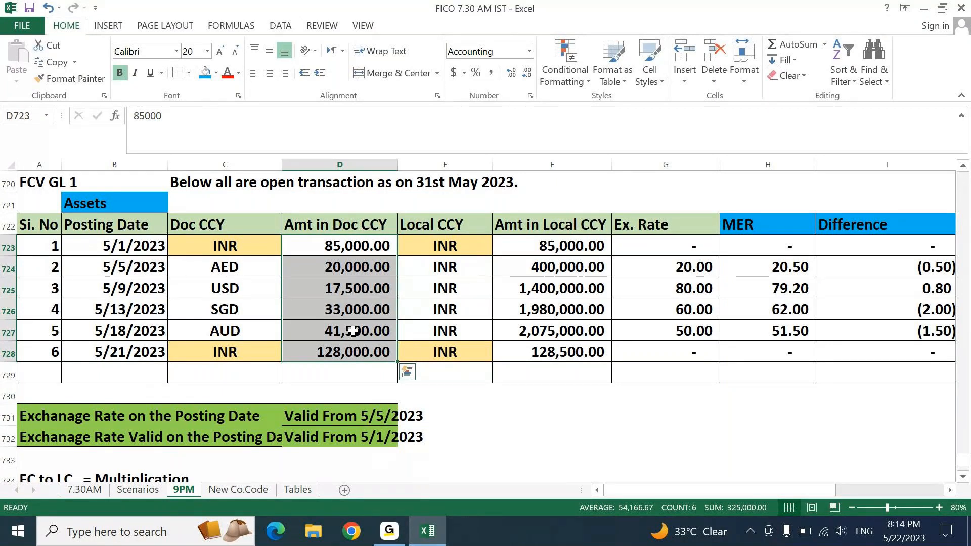
key("Up")
key("Up")
key("Left")
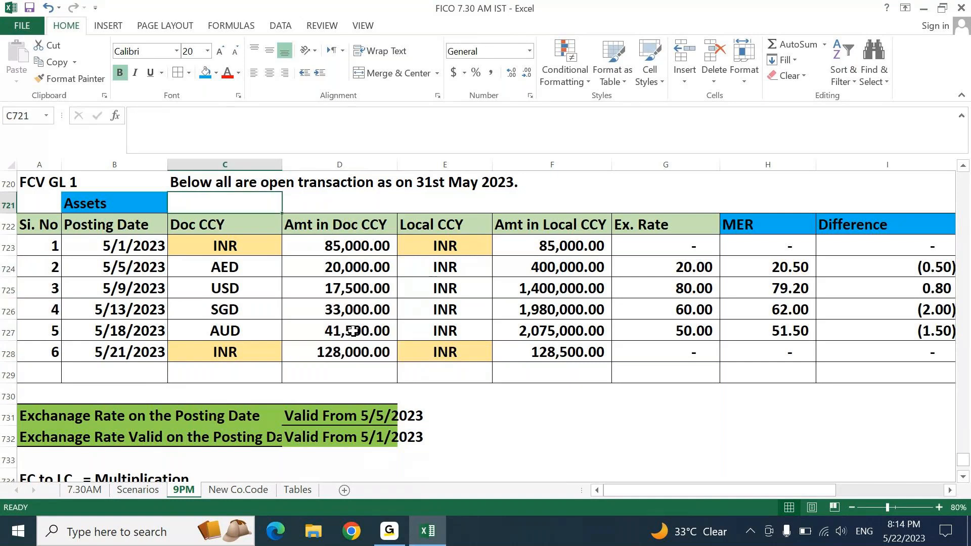
key("Left")
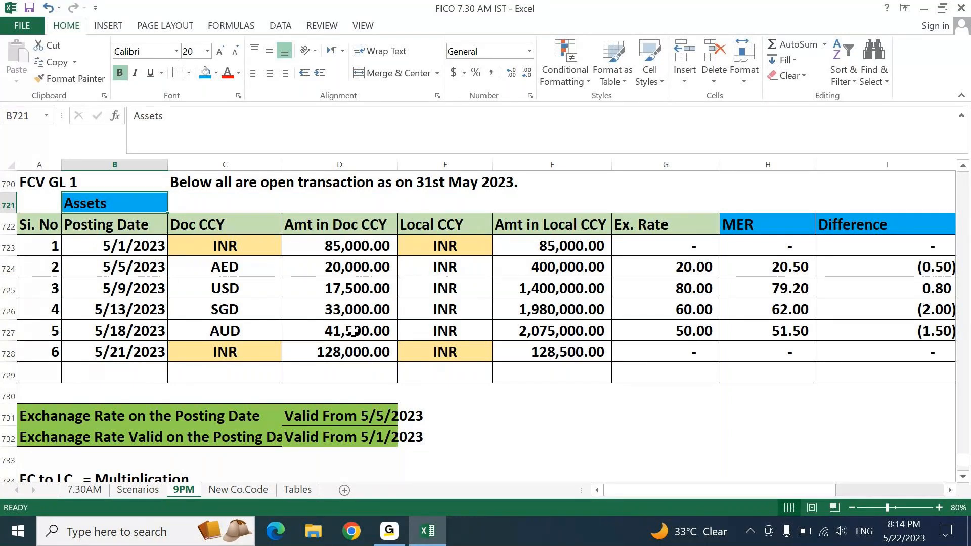
key("Right")
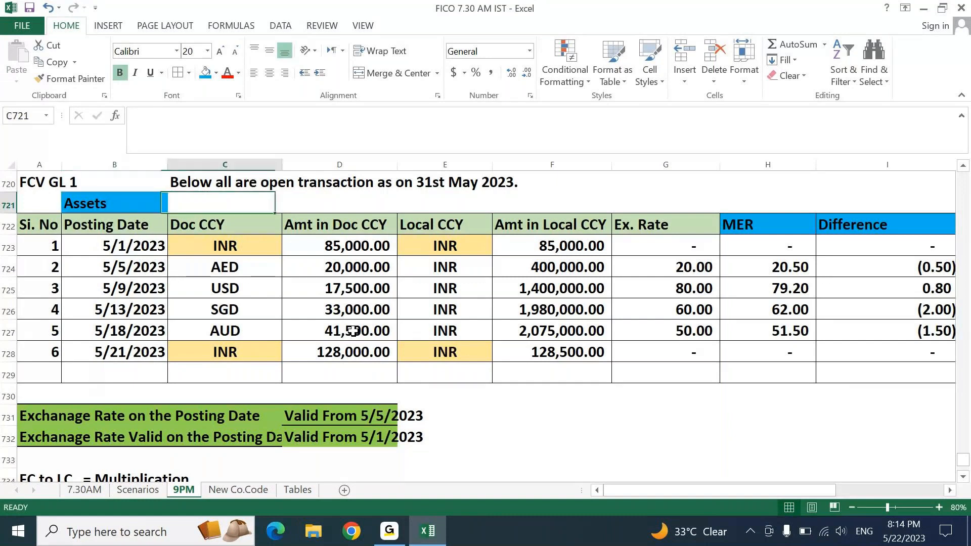
key("Right")
key("Down")
key("Down")
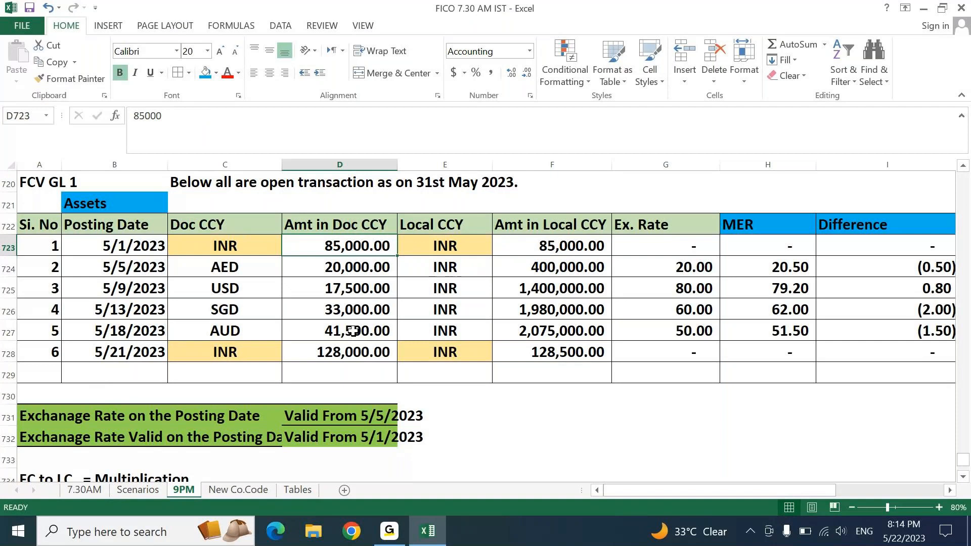
key("Down")
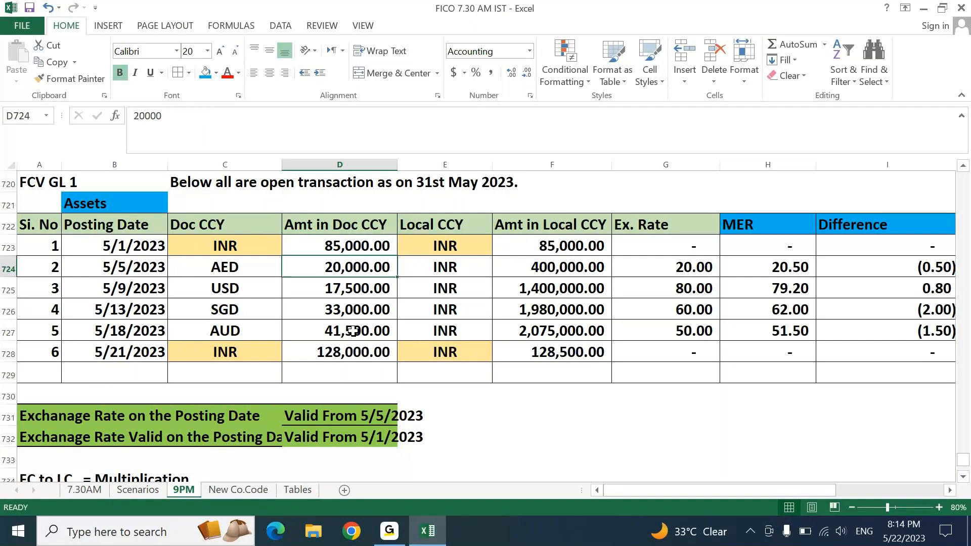
- Examine the AED row's local currency amount, posting exchange rate and month-end rate
key("Up")
key("Right")
key("Right")
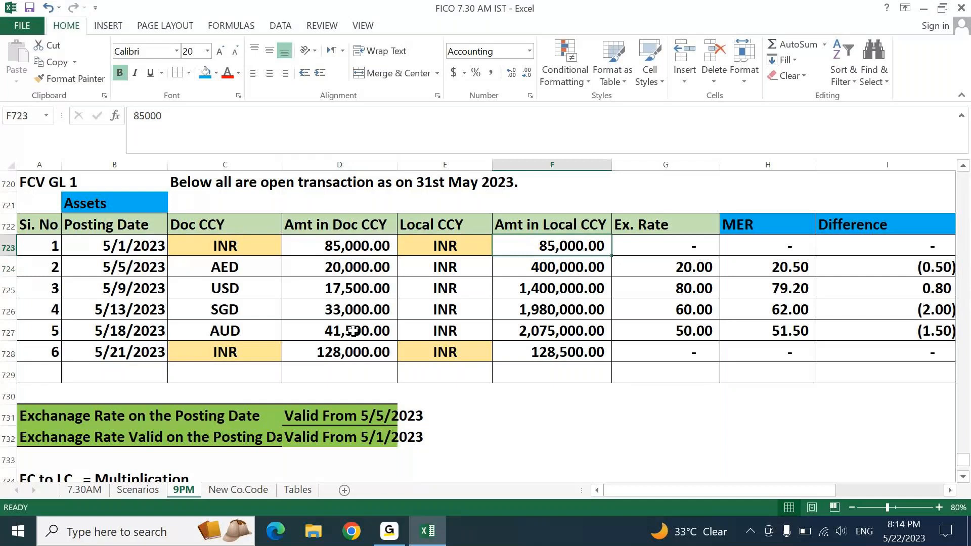
key("Down")
scroll(353, 331, "right", 3)
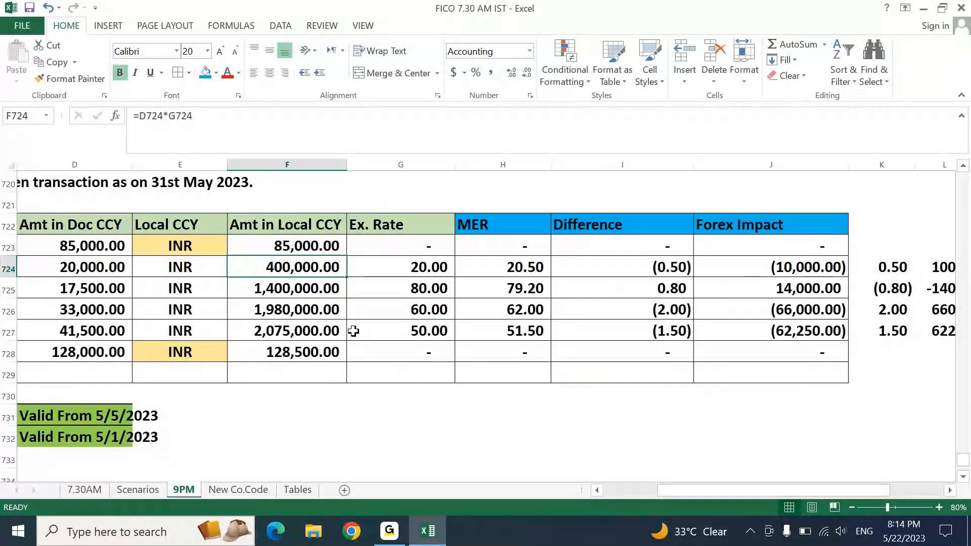
key("Right")
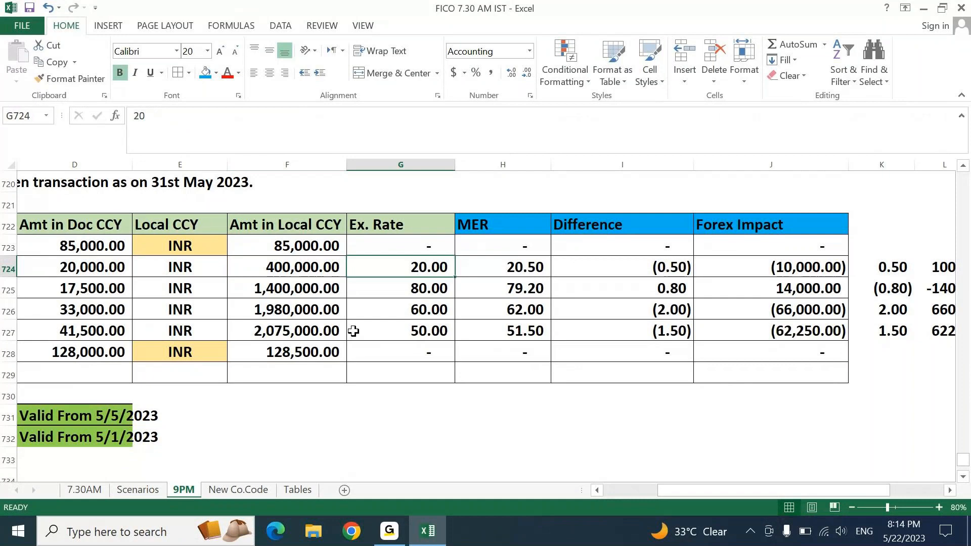
key("Right")
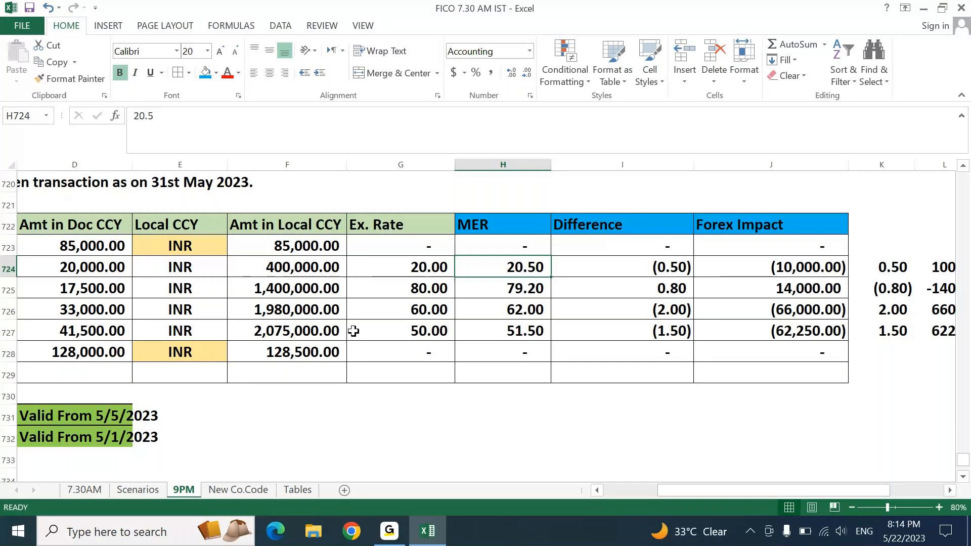
- Reverse the AED rate difference in I724 by entering =H724-G724
key("Right")
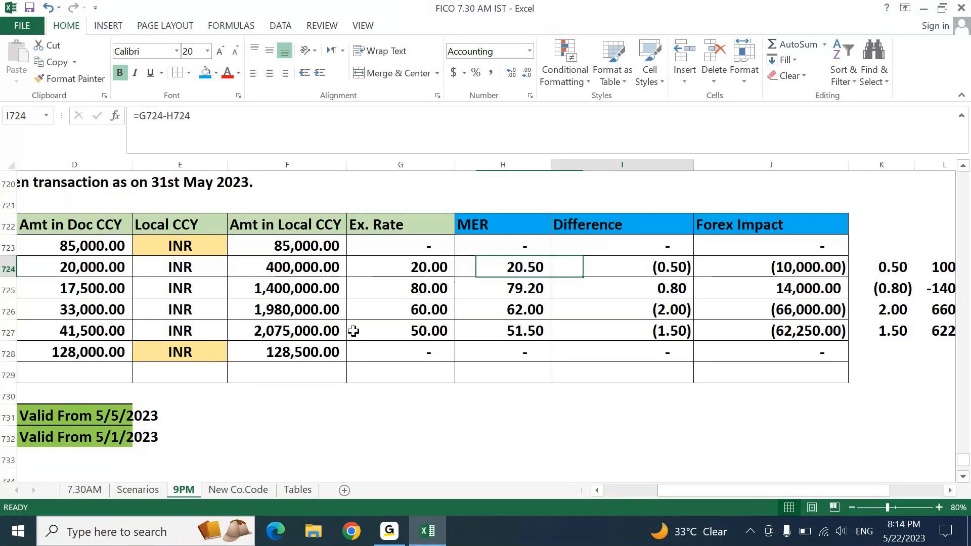
type("=")
key("Left")
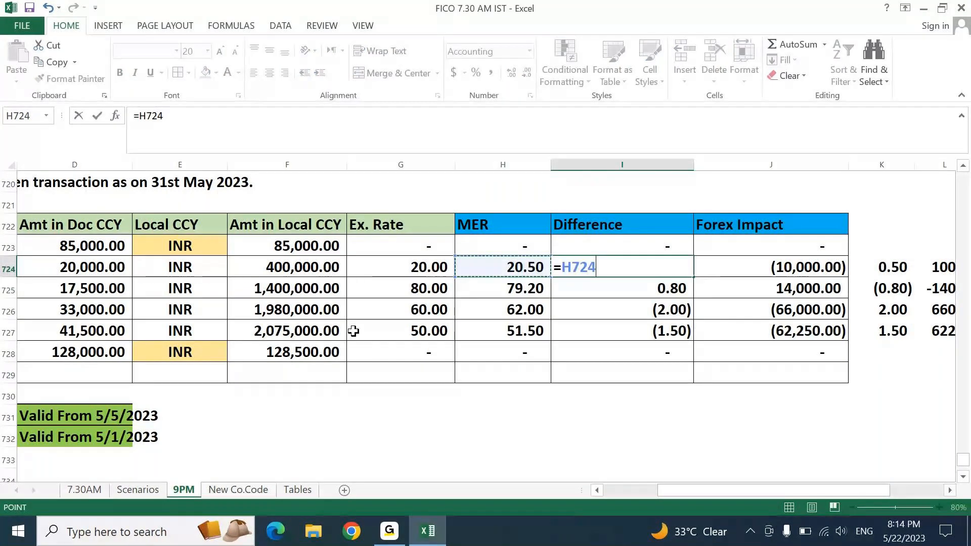
type("-")
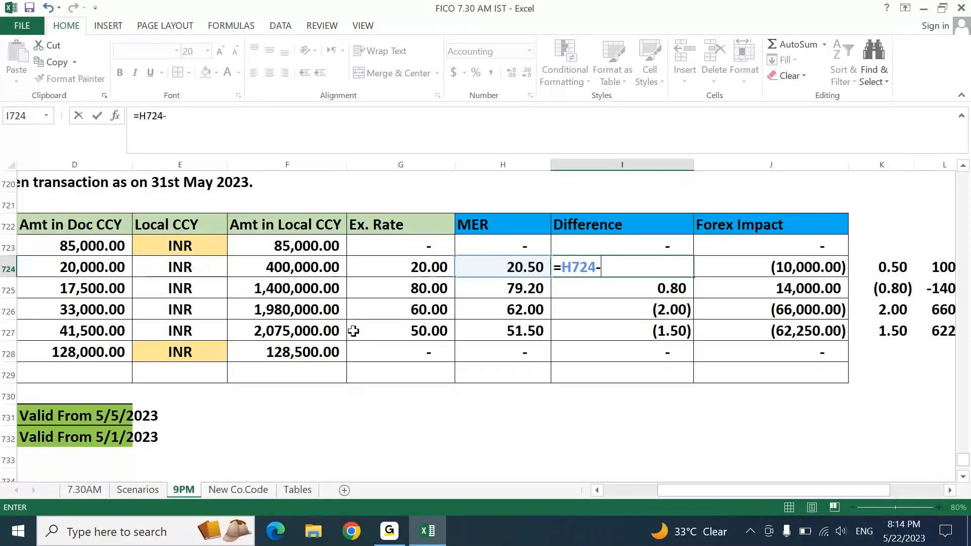
key("Left")
key("Left")
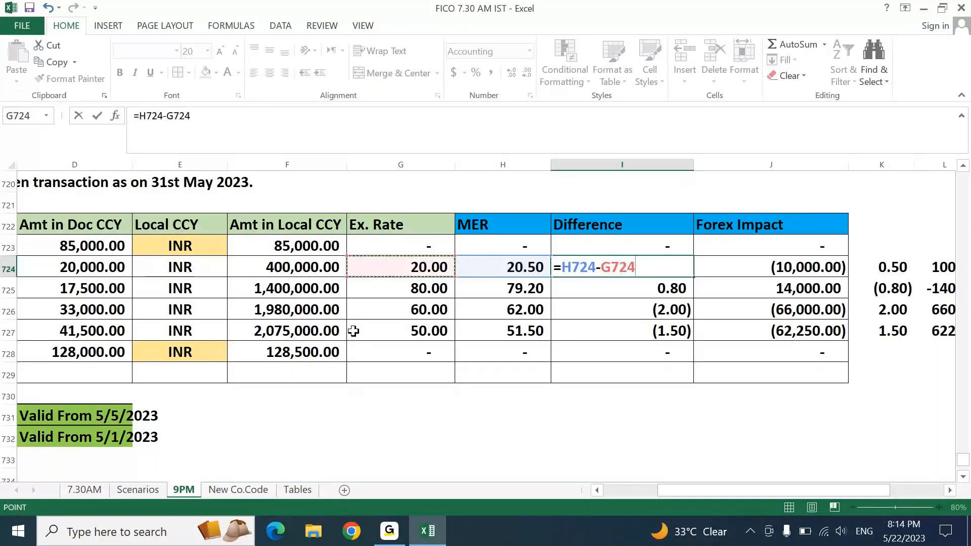
key("Return")
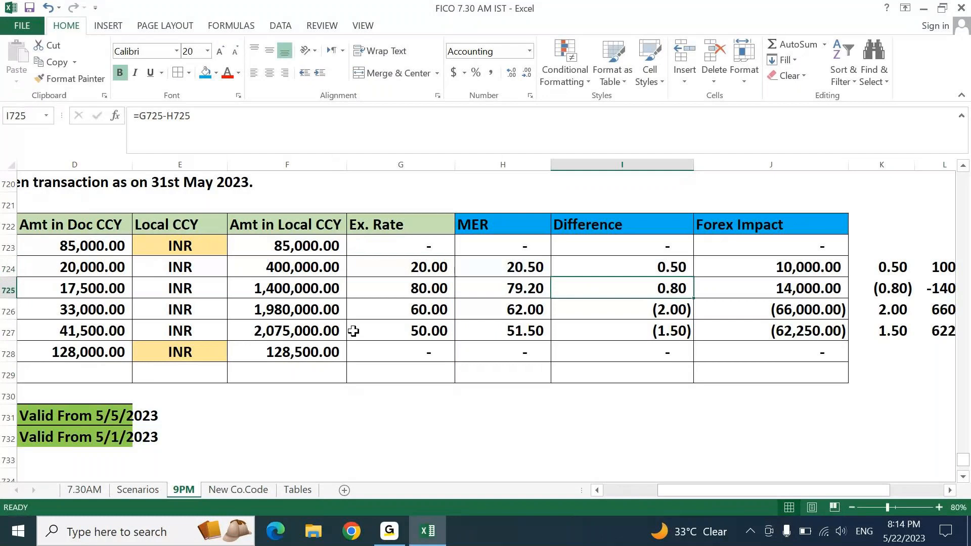
key("Up")
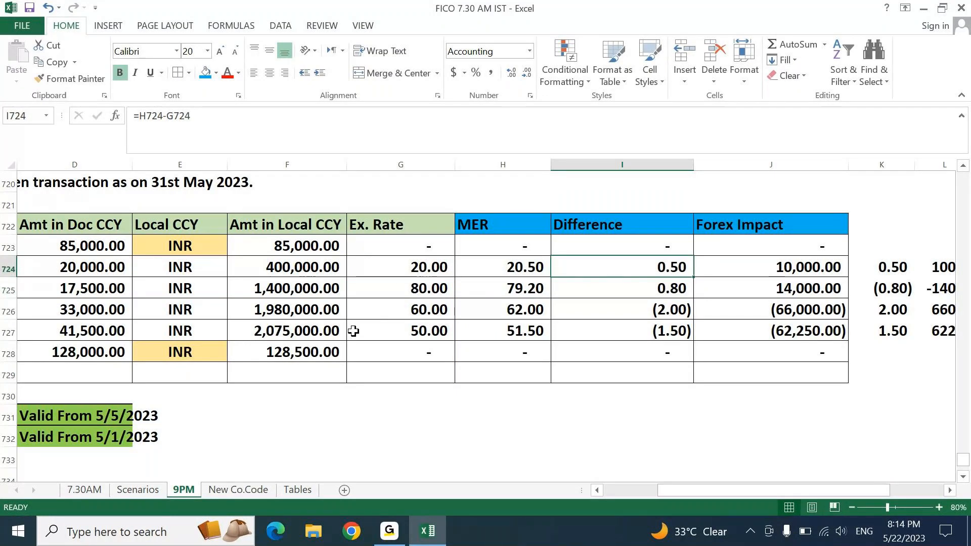
- Delete the alternative difference and forex impact calculations in K724:L727
key("Right")
key("Right")
key("shift+Right")
key("shift+Down")
key("shift+Down")
key("shift+Down")
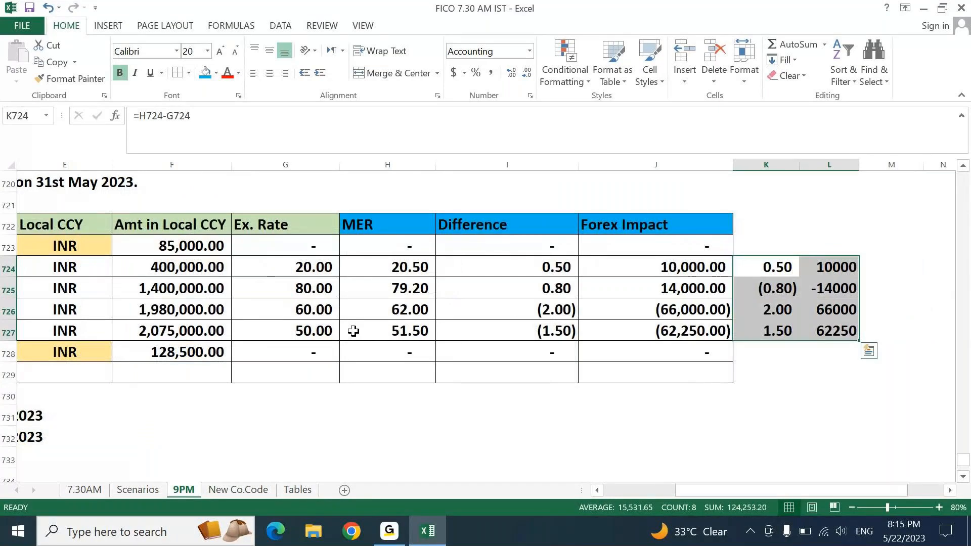
key("Delete")
- Review the AED row's document amount, exchange rates, rate difference and forex impact formula
key("Left")
key("Left")
key("Left")
key("Left")
key("Left")
key("Right")
key("Right")
key("Right")
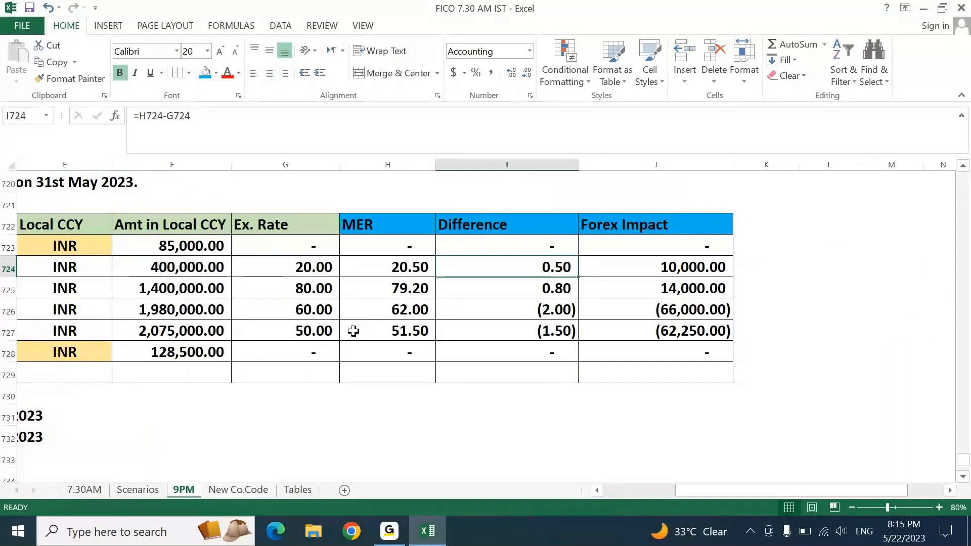
key("Left")
key("Left")
key("Left")
key("Left")
key("Left")
key("Left")
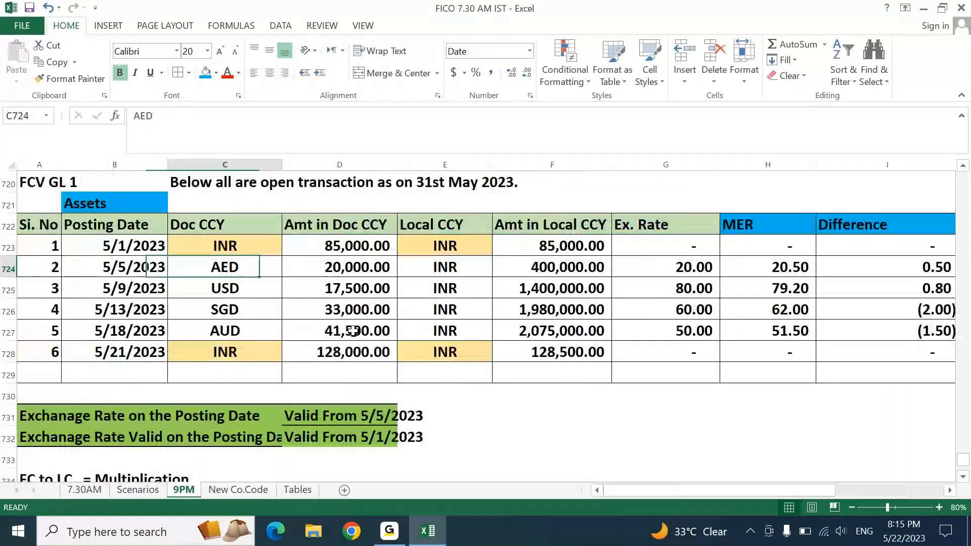
key("Right")
key("Right")
key("Right")
key("Right")
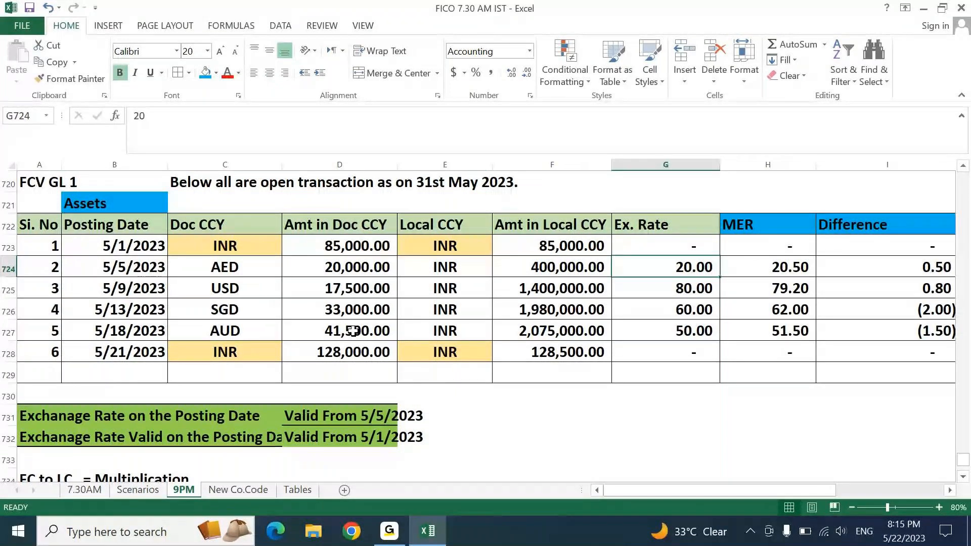
key("Right")
key("Right")
key("Right")
key("Left")
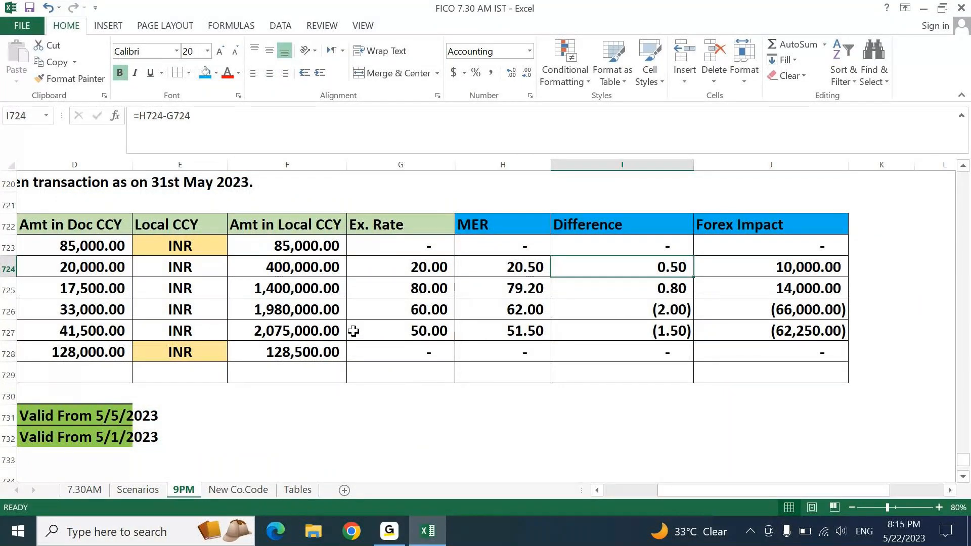
left_click(92, 272)
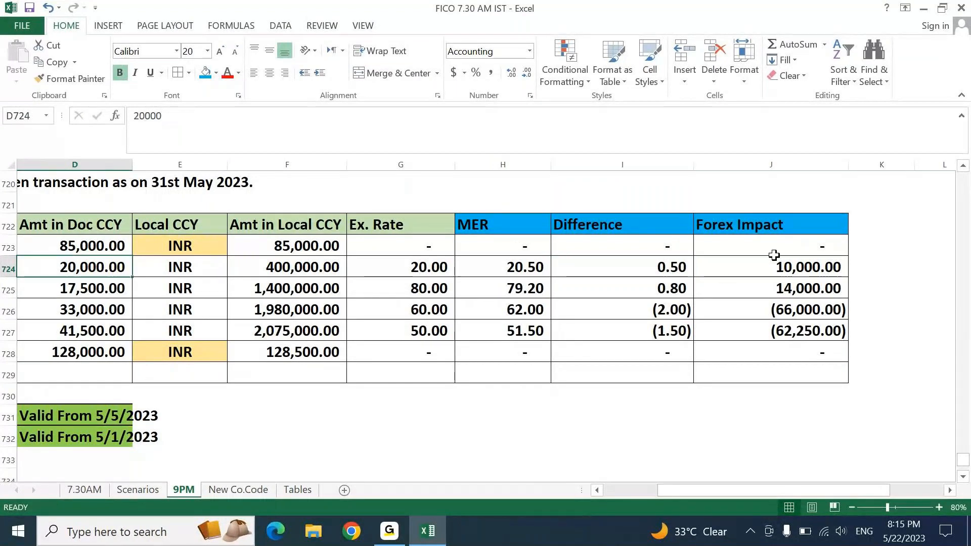
left_click(806, 265)
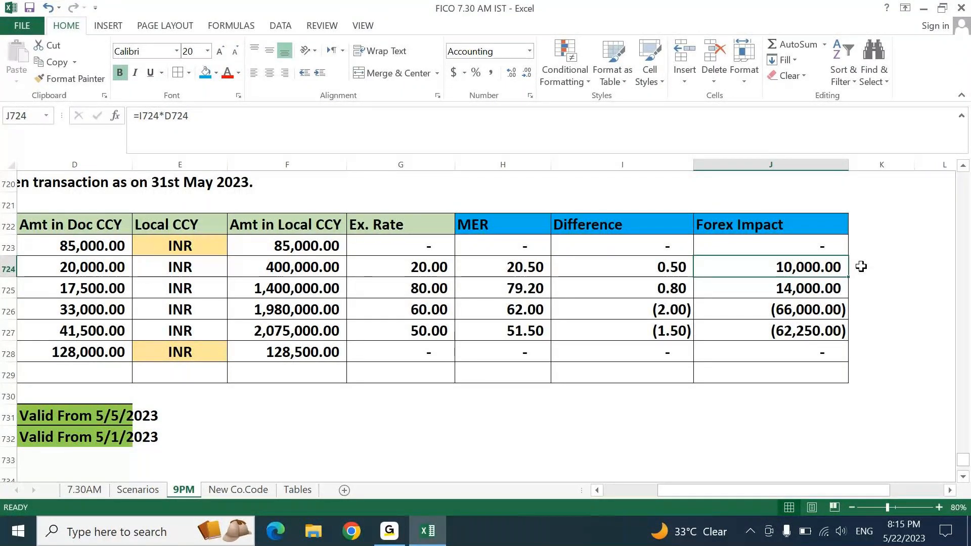
- Insert blank rows at row 742 to separate the AED valuation example from the AUD example
key("Home")
key("Right")
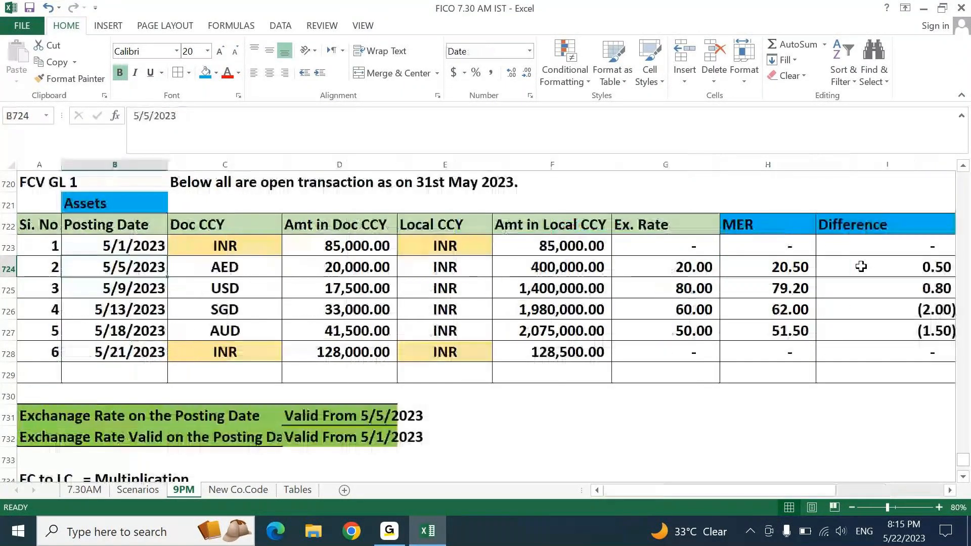
key("Down")
key("Down")
key("Down")
key("Down")
key("Down")
key("Down")
key("Down")
key("Down")
key("Down")
key("Down")
key("Down")
key("Down")
key("Down")
key("Down")
key("Down")
key("Down")
key("Down")
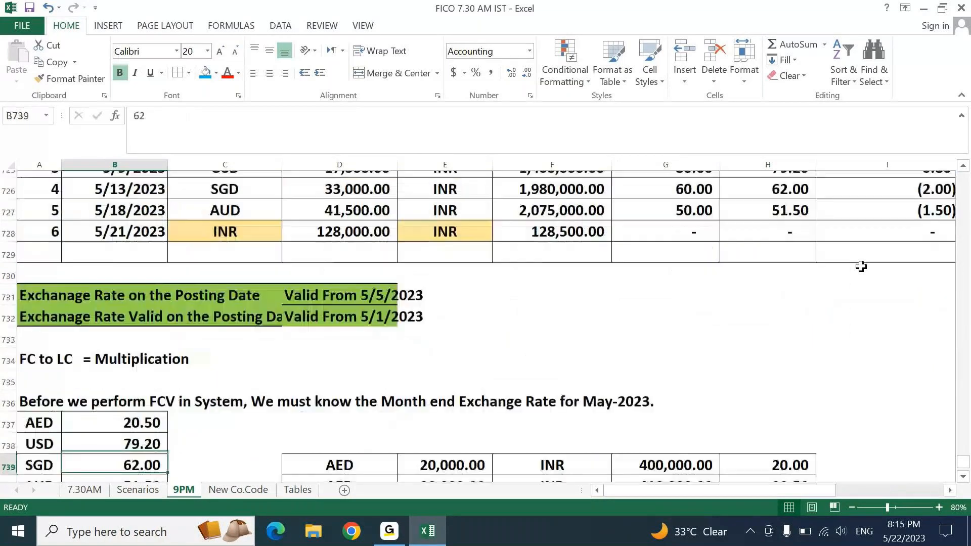
key("Right")
key("Right")
key("Up")
key("Up")
key("Up")
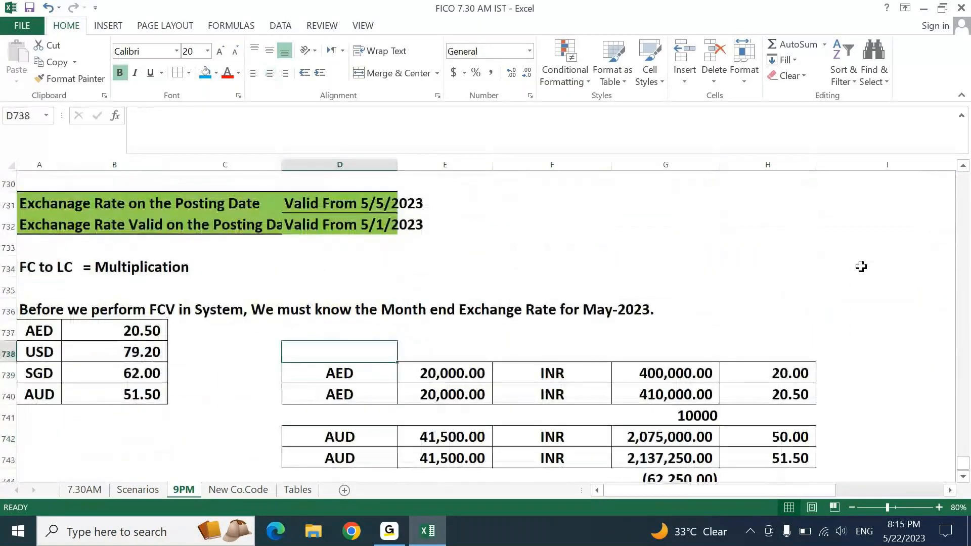
key("Up")
key("Down")
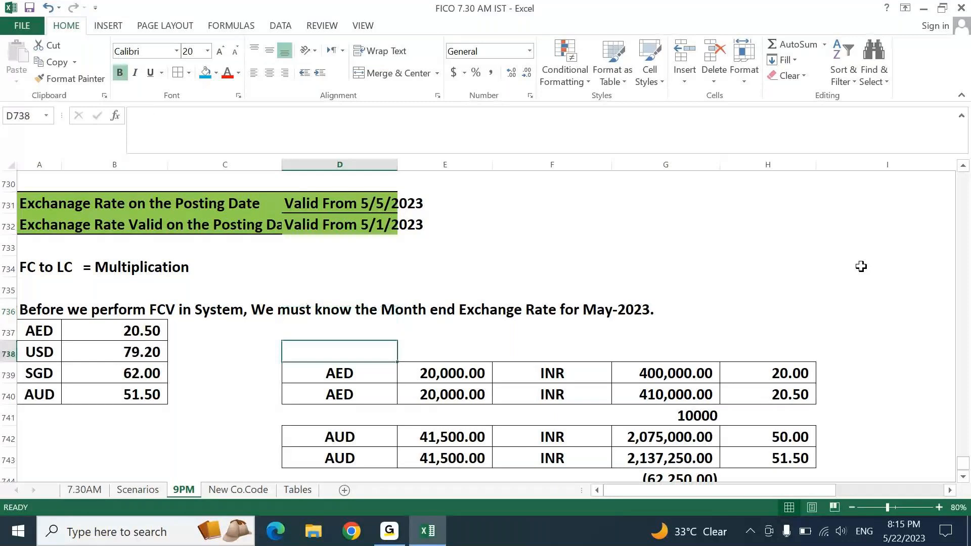
key("Down")
key("Down")
key("Down")
key("Down")
key("shift+space")
key("ctrl+shift+plus")
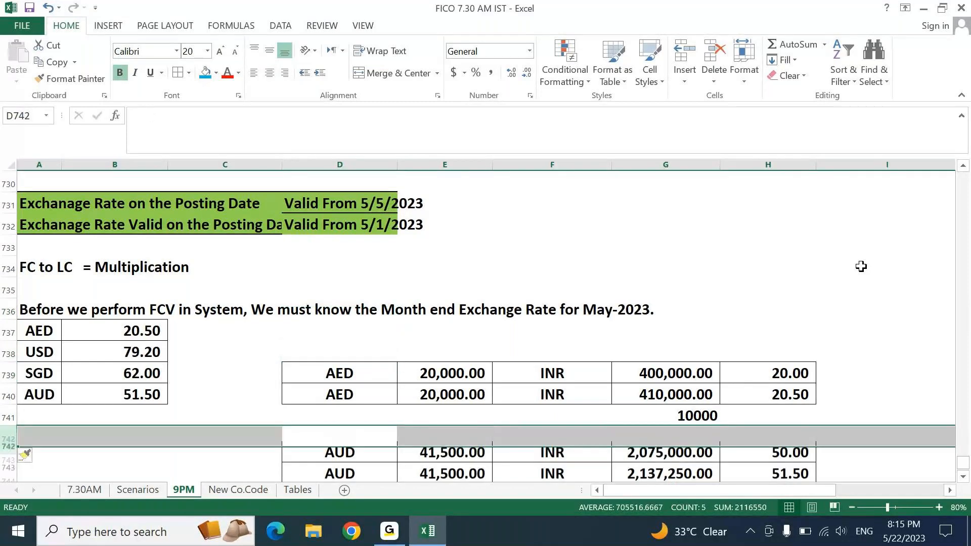
- Examine the AED example's document amount, posting and month-end rates, and the resulting local currency amounts in rows 739 and 740
key("Up")
key("Up")
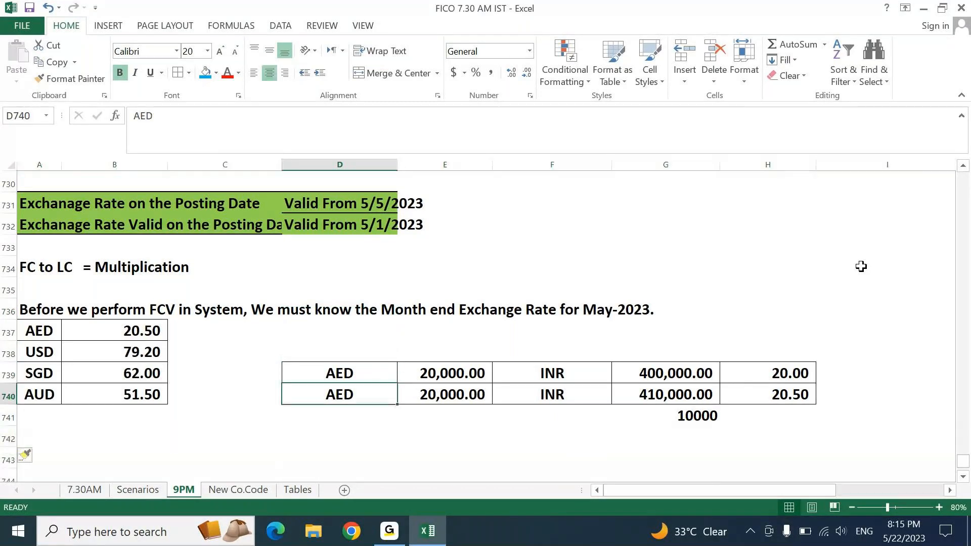
key("Up")
key("ctrl+Right")
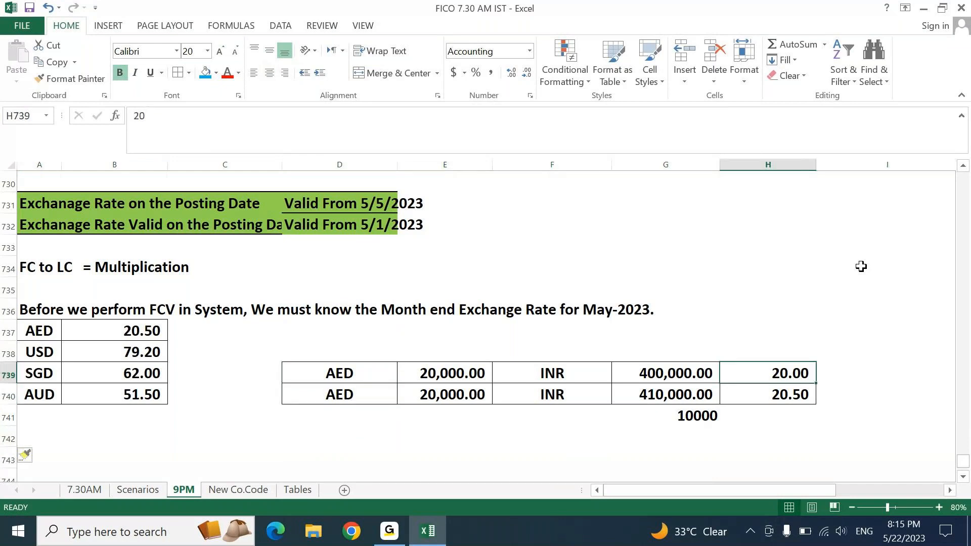
key("Left")
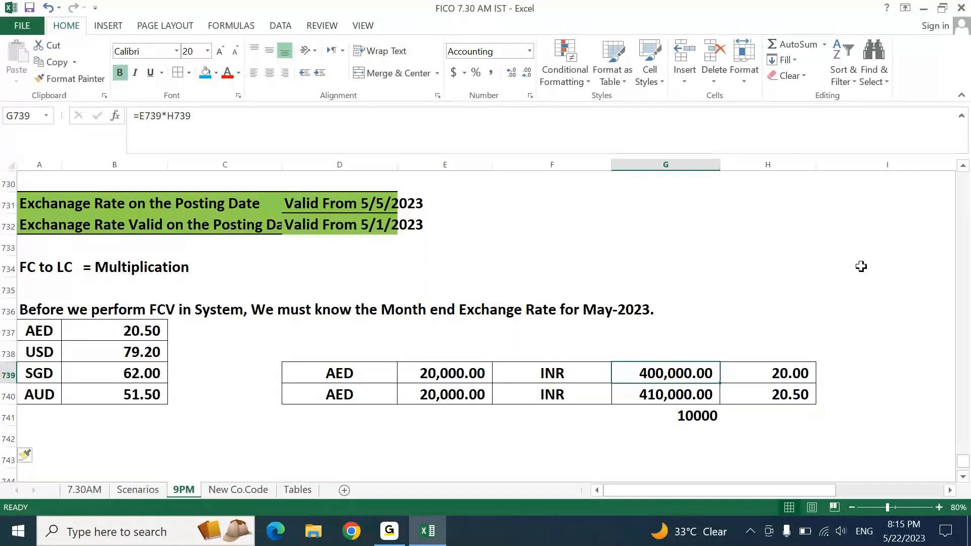
key("Left")
key("Left")
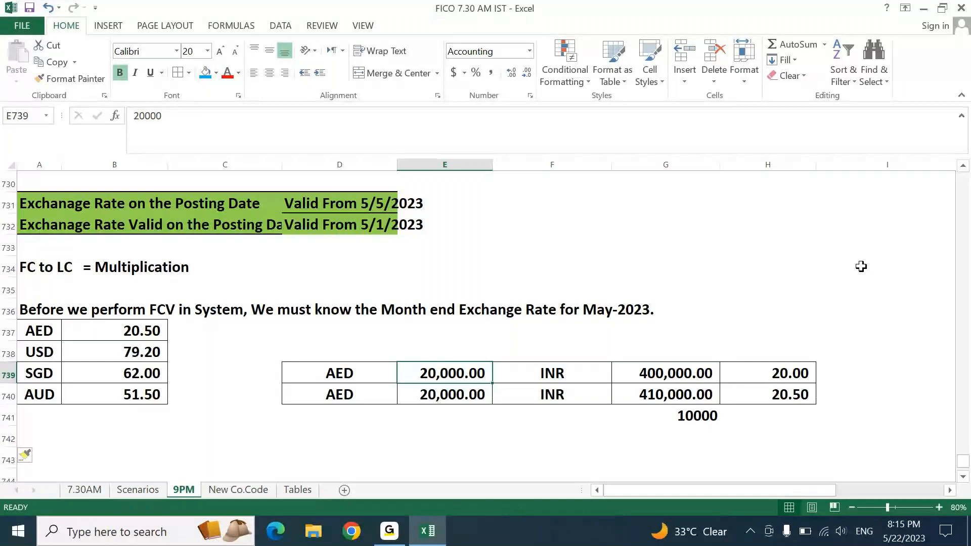
key("Right")
key("Right")
key("Right")
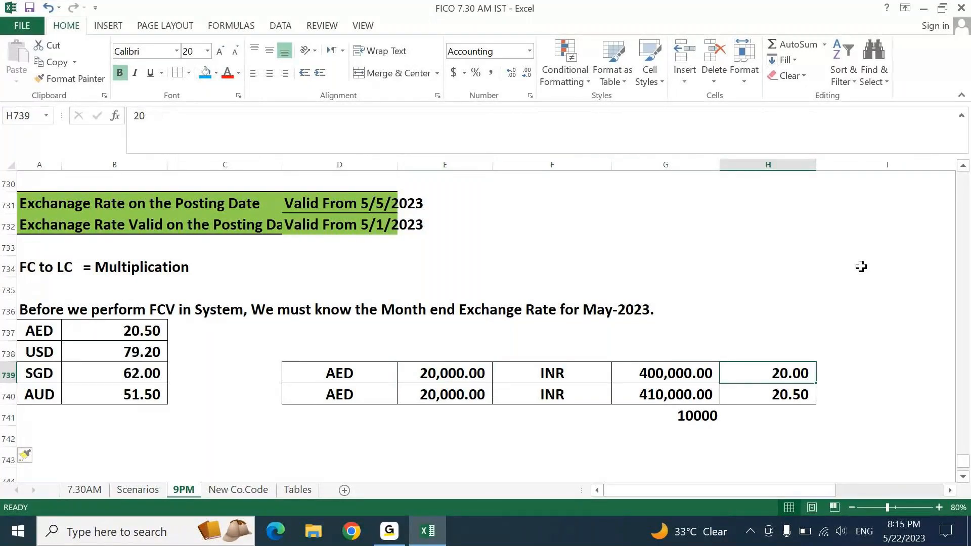
key("Left")
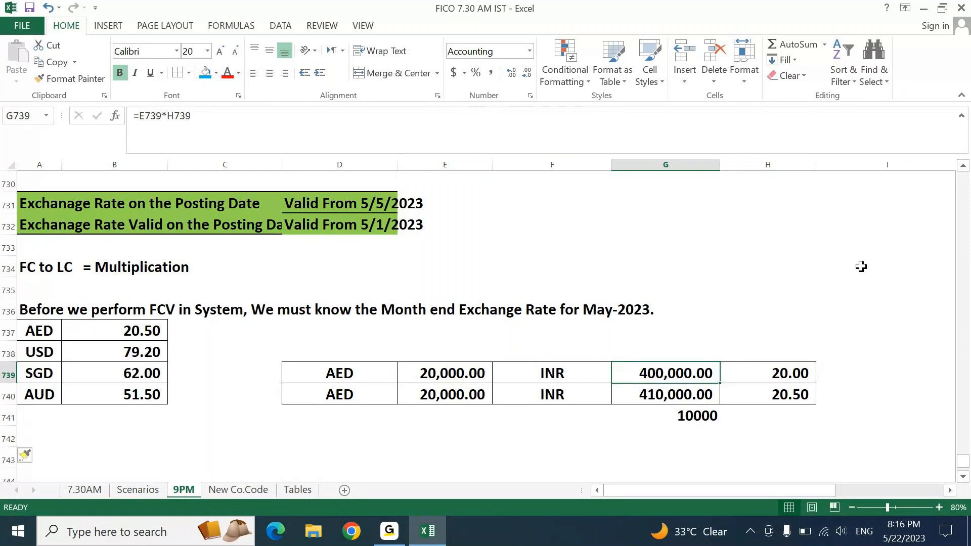
key("Down")
key("Right")
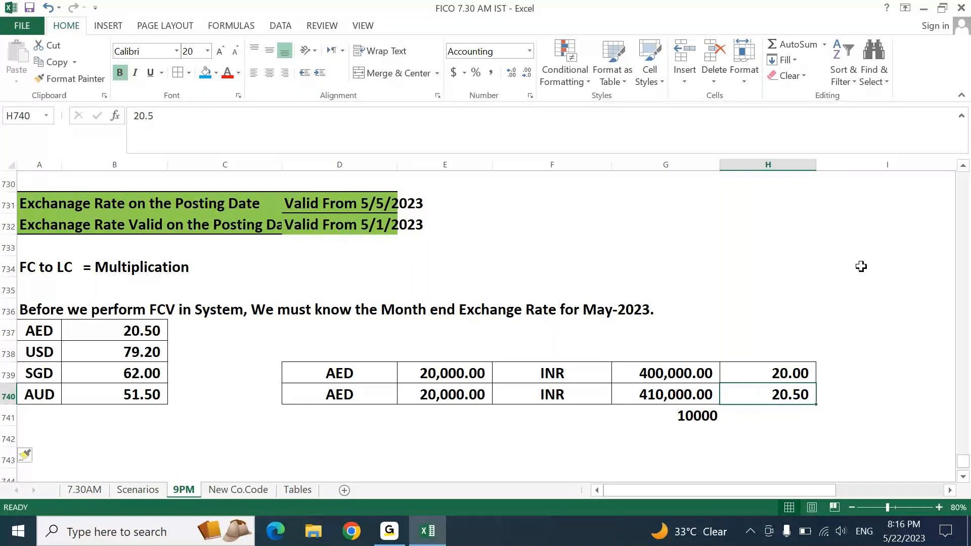
key("Left")
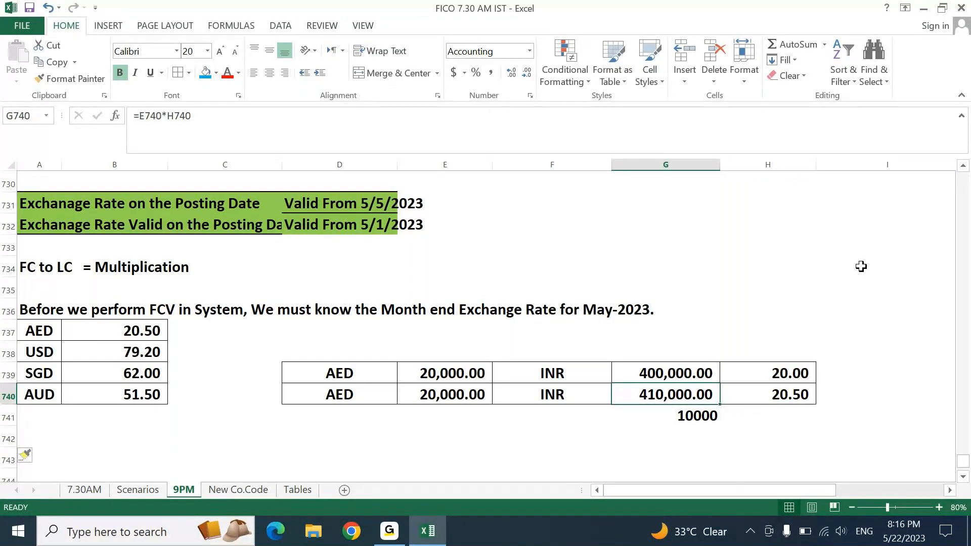
- Clear the local currency difference in G741 beneath the AED example
key("Down")
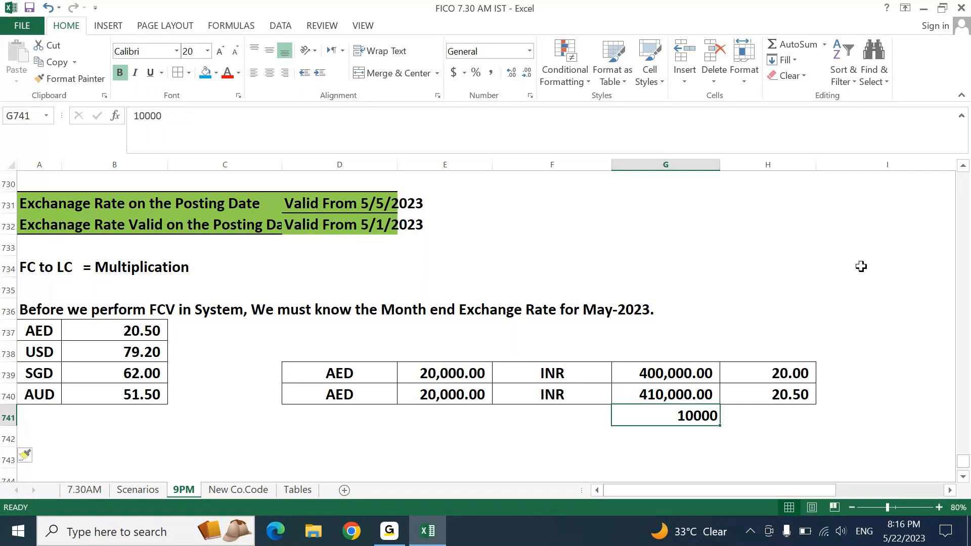
key("Delete")
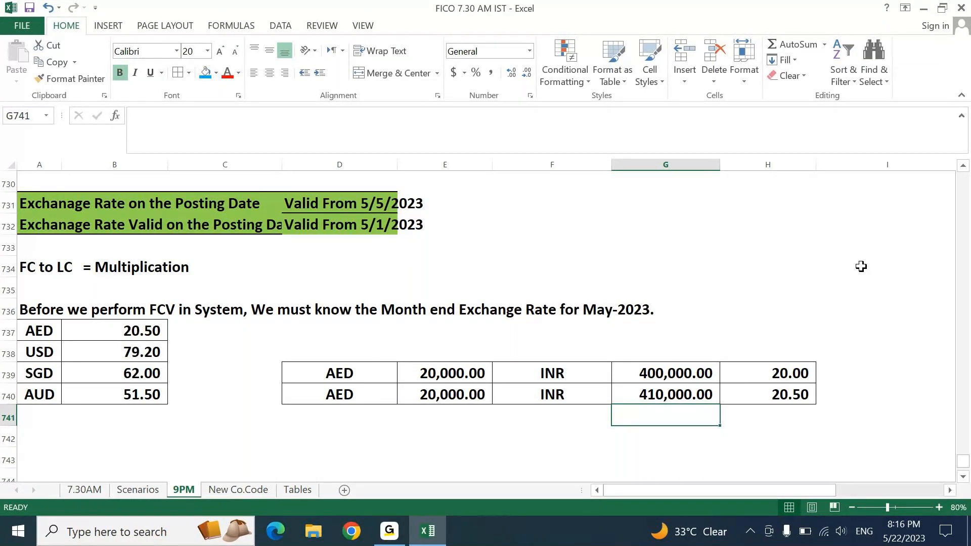
key("Up")
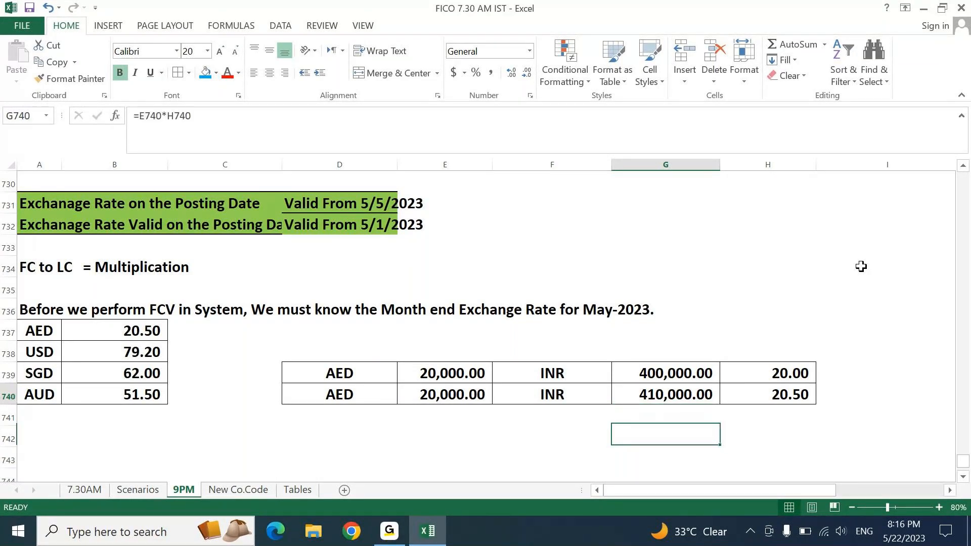
- Enter the heading Nominal Accounting in J738, beside the AED example
key("Right")
key("Right")
key("Right")
key("Down")
key("Down")
key("Down")
key("Left")
key("Left")
key("Left")
key("Up")
key("Up")
key("Up")
key("Up")
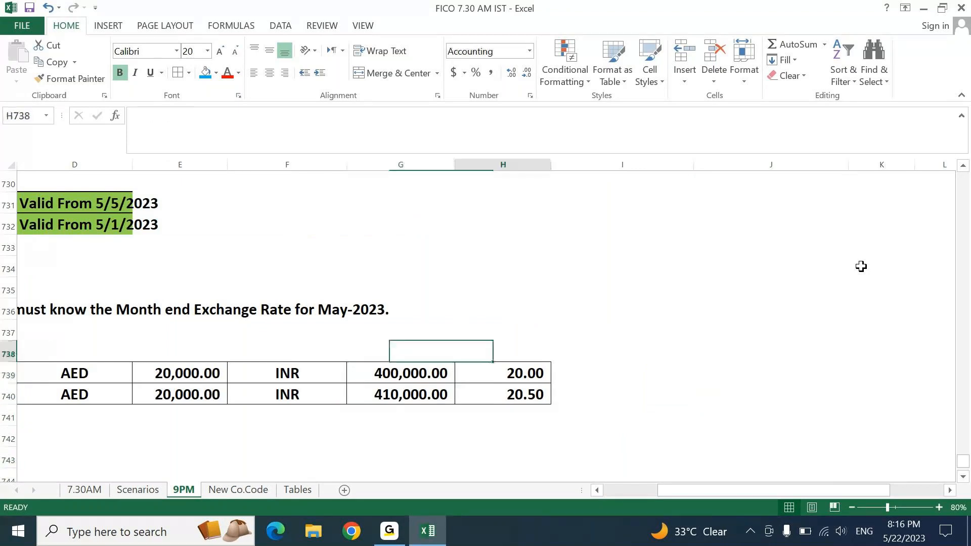
key("Right")
key("Right")
key("Right")
type("NOmin")
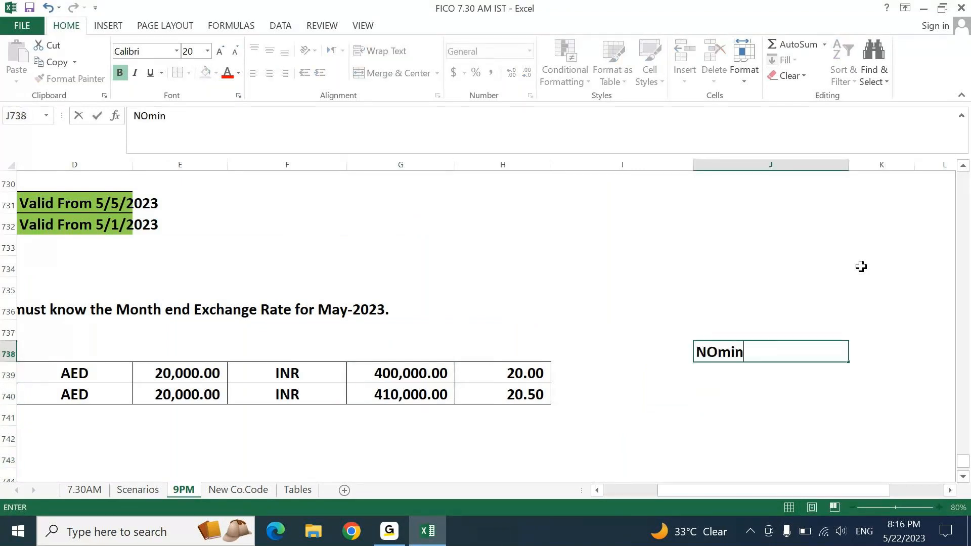
type("al Ac")
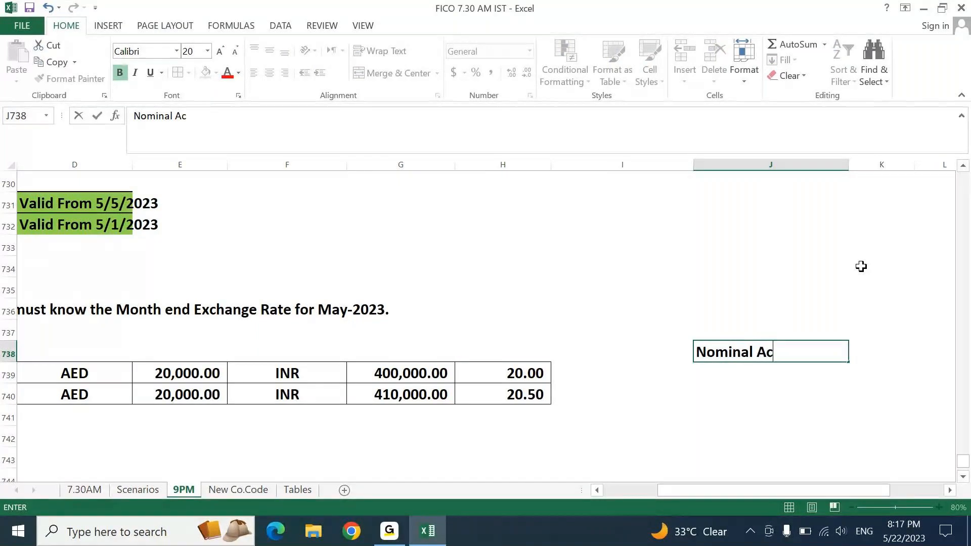
type("coun")
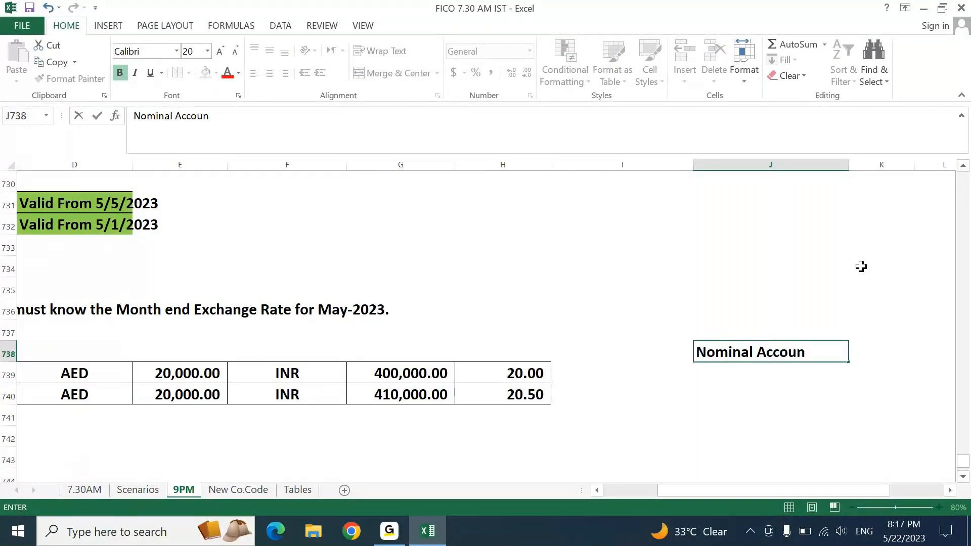
type("ting")
key("Return")
- List the nominal accounting rules DR: EXP & LOSS in J739 and CR: INCOME & GAIN in J740
type("D")
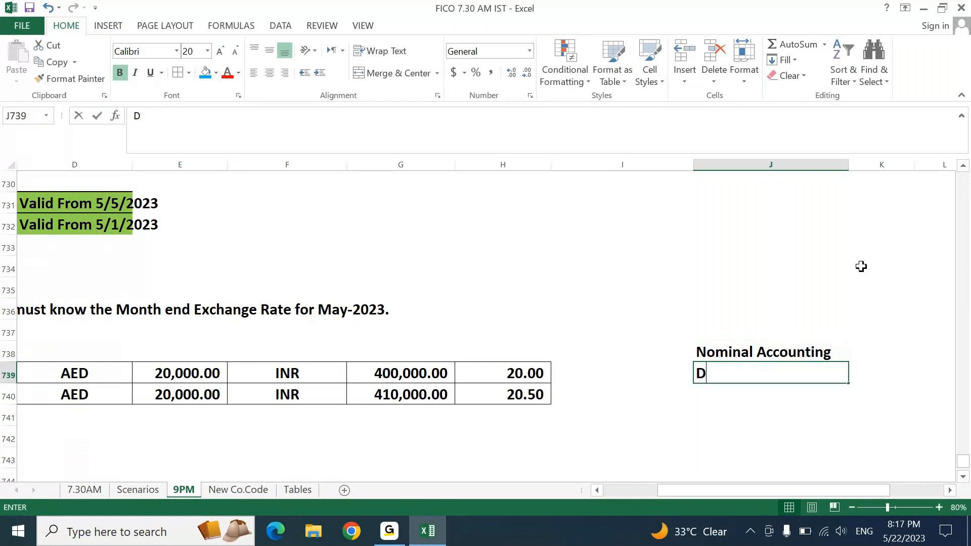
type("R:")
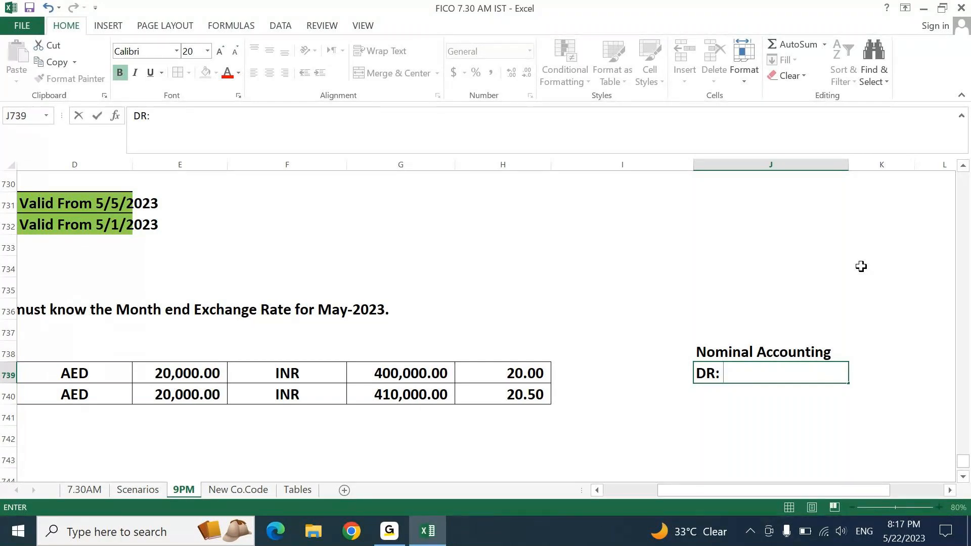
type("EXP & LOSS")
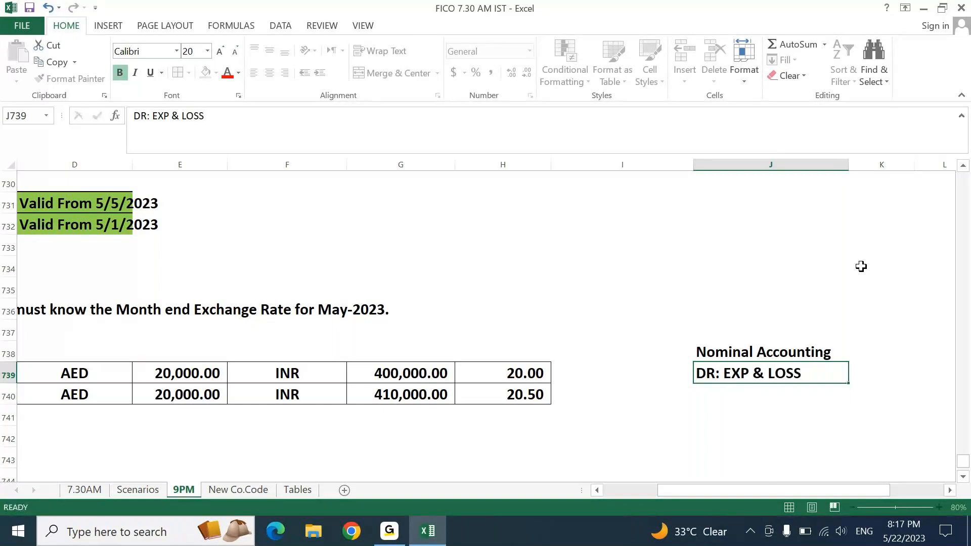
key("Return")
type("CR: INCOME")
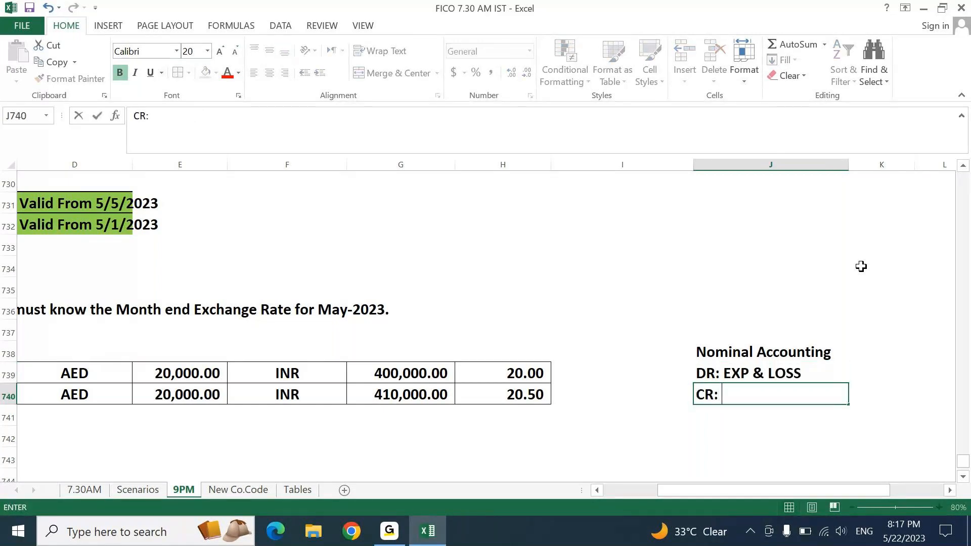
type("S")
key("BackSpace")
type("& GAIN")
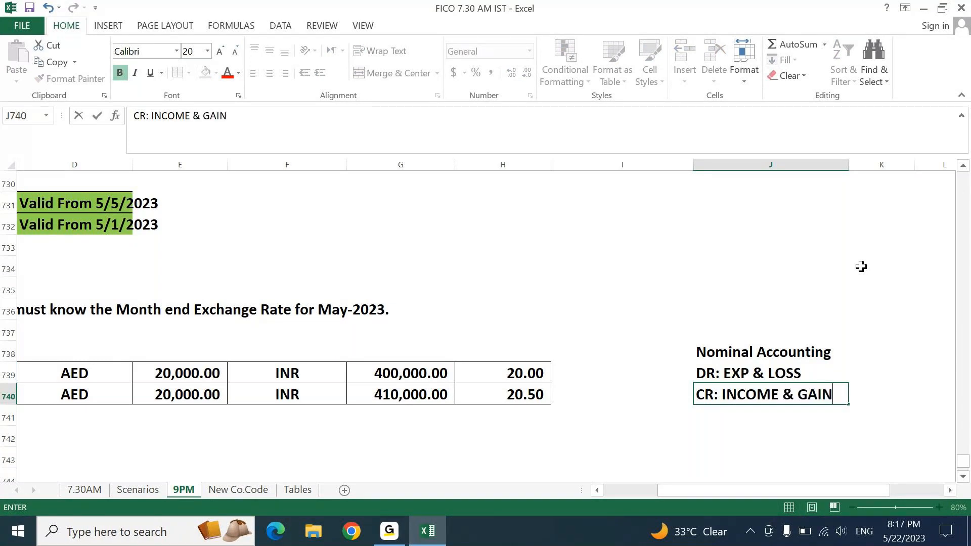
key("Return")
- Enter 10000 as the AED local currency difference in G741
left_click(436, 403)
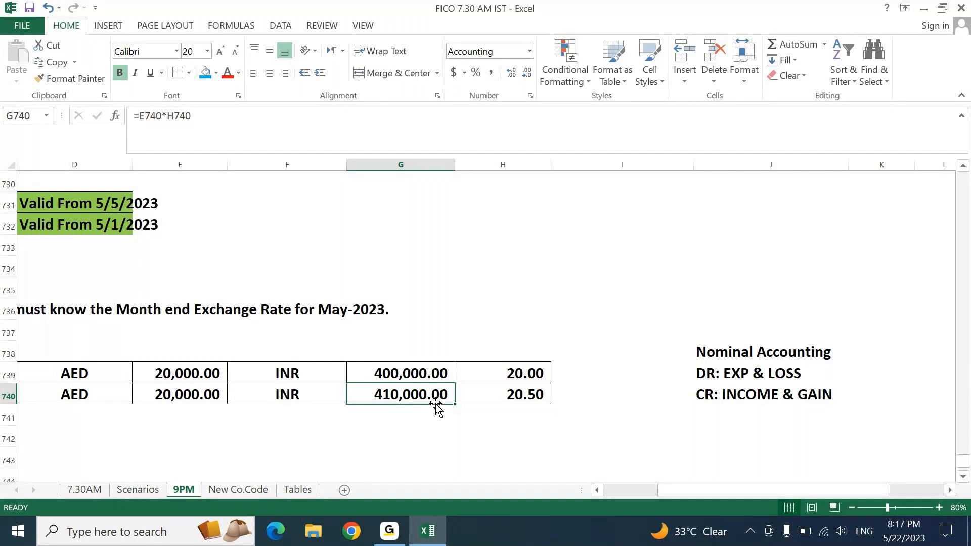
key("Down")
type("10000")
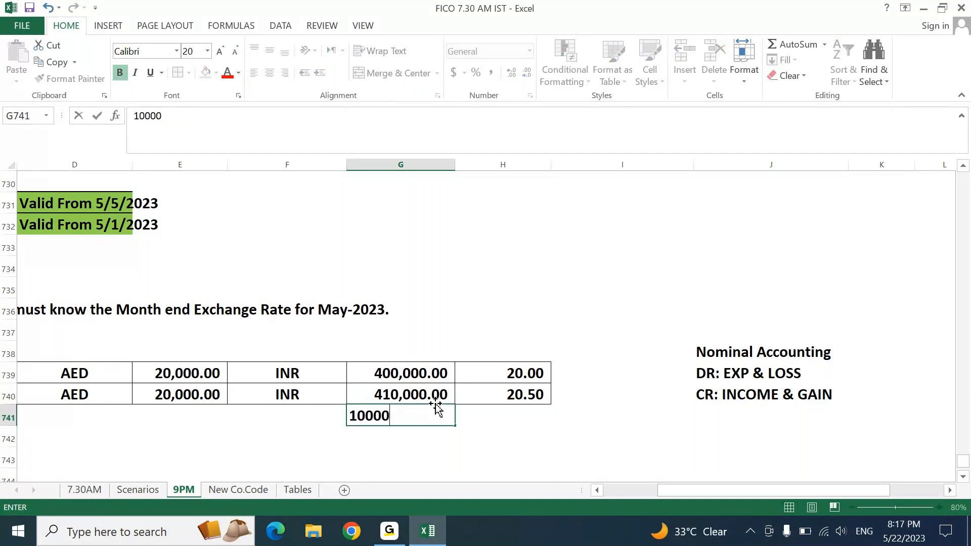
key("Return")
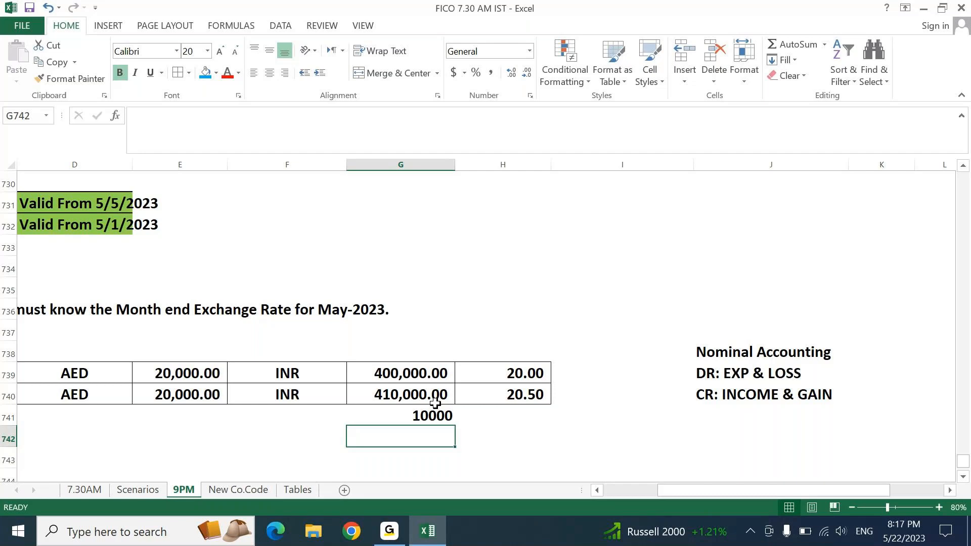
- Replace the fixed difference in G741 with the formula =G740-G739
key("Up")
key("Delete")
type("=")
left_click(435, 403)
type("-G739")
key("Return")
left_click(431, 413)
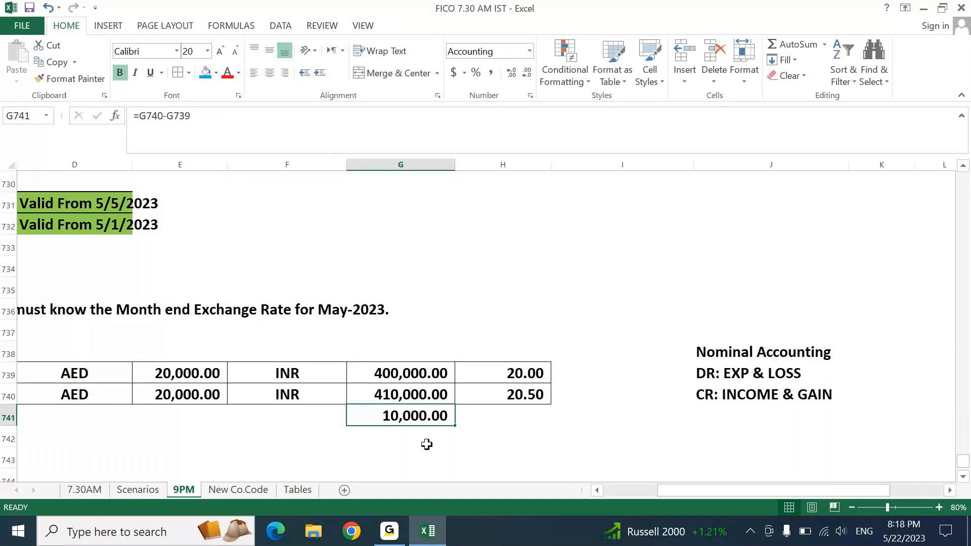
- Reverse the AED local currency difference in G741 by entering =G739-G740
key("Delete")
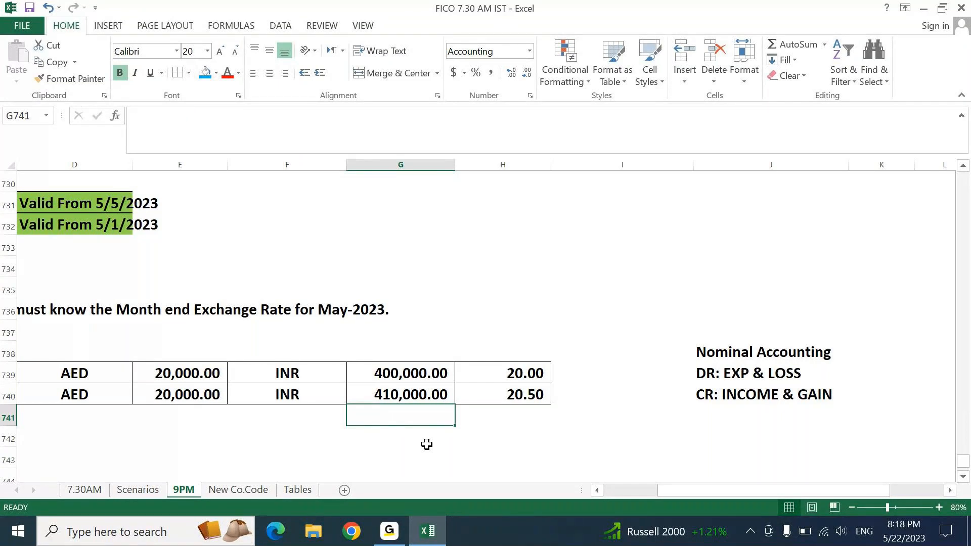
type("=")
key("Up")
key("Up")
type("-")
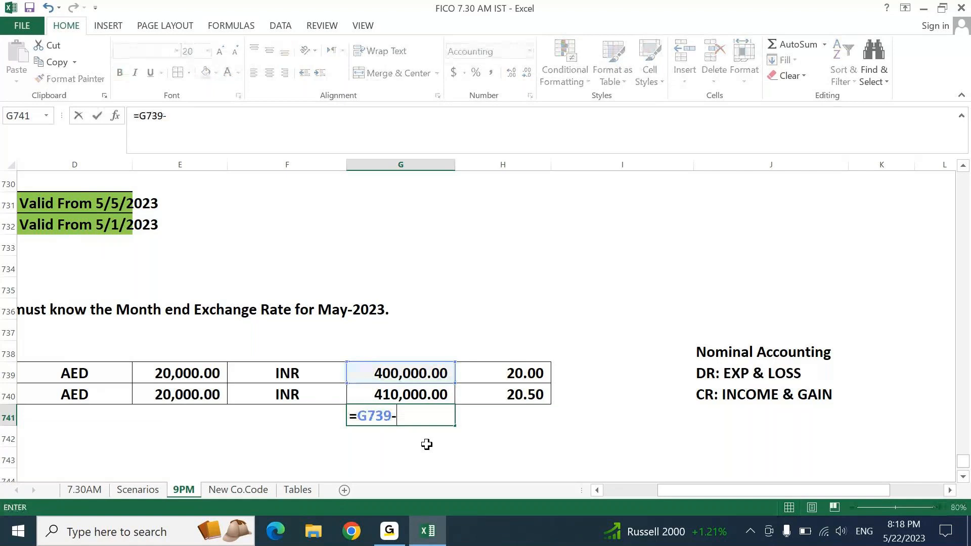
key("Up")
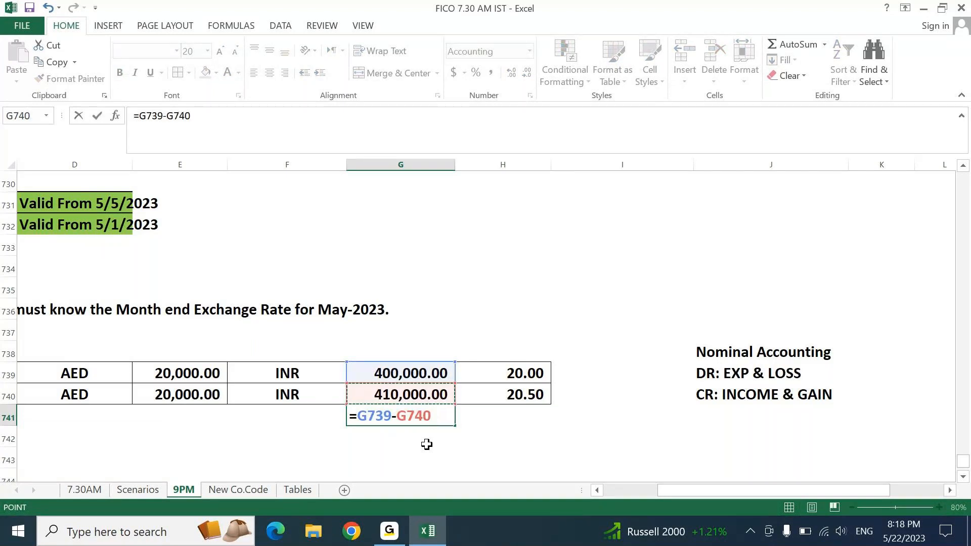
key("Return")
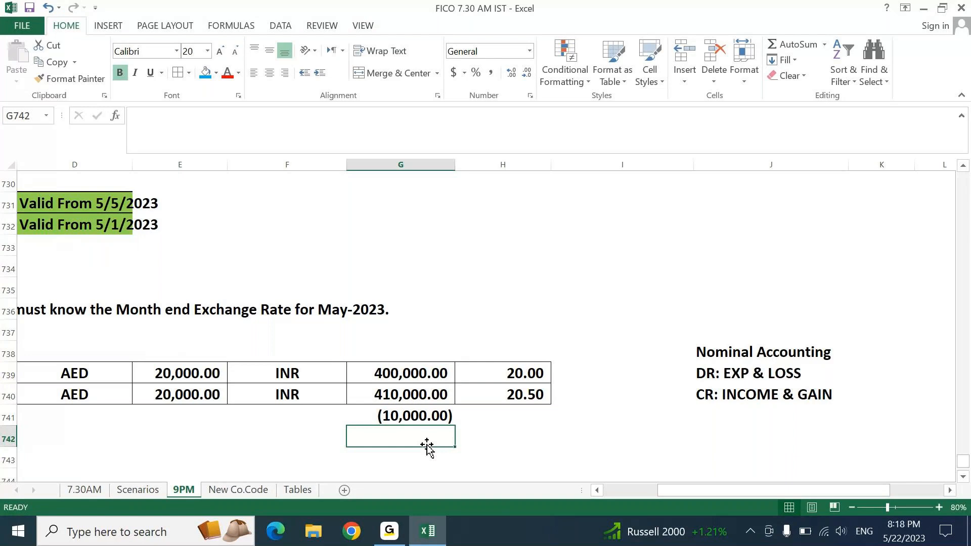
- Return to the open transactions table and review the AED row's exchange rates, difference and forex impact in J724
key("Up")
key("Up")
key("Up")
key("Up")
key("Up")
key("Up")
key("Up")
key("Up")
key("Up")
key("Up")
key("Up")
key("Up")
key("Up")
key("Up")
key("Up")
key("Up")
key("Up")
key("Up")
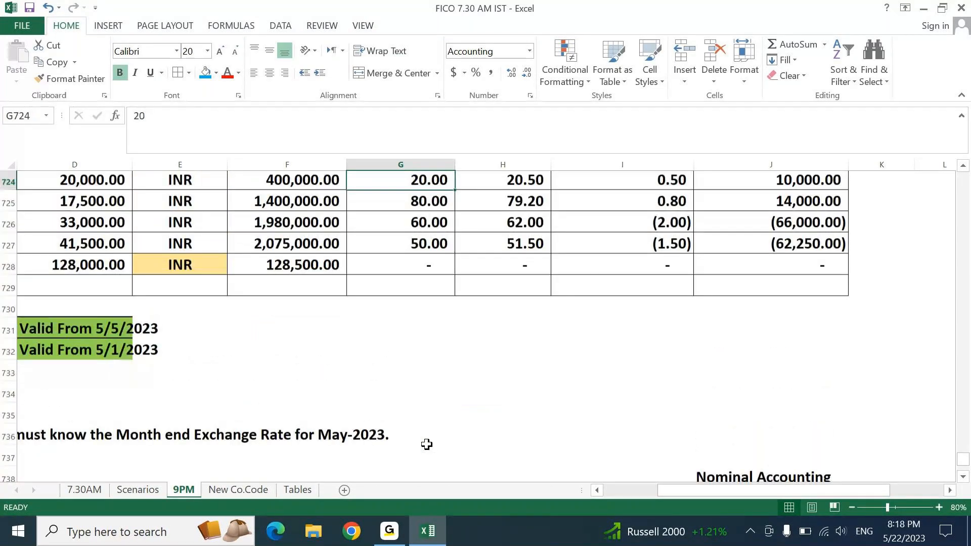
key("Up")
key("Up")
key("Up")
key("Down")
key("Down")
key("Down")
key("Right")
key("Right")
key("Right")
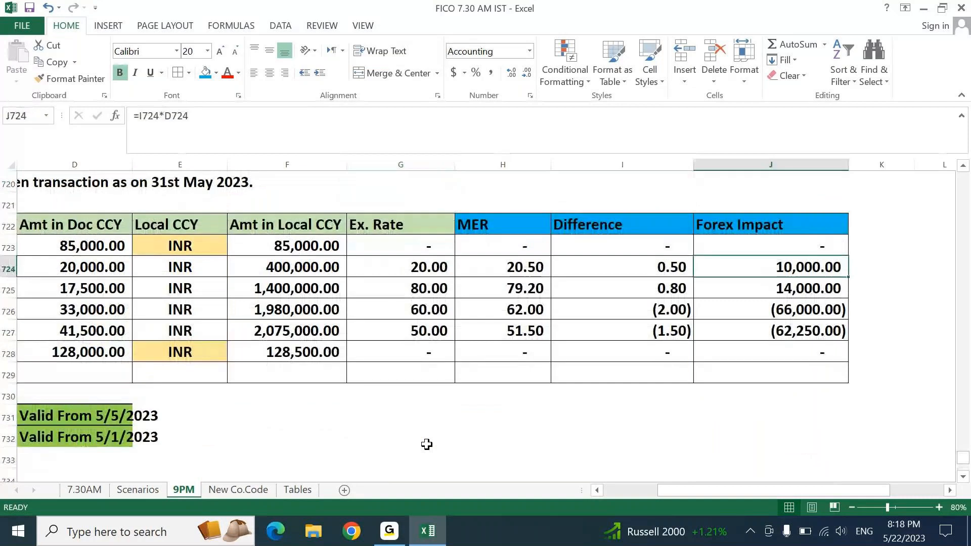
- Replace the Difference in I724 with the formula =G724-H724, subtracting the month-end rate from the exchange rate
key("Left")
key("Delete")
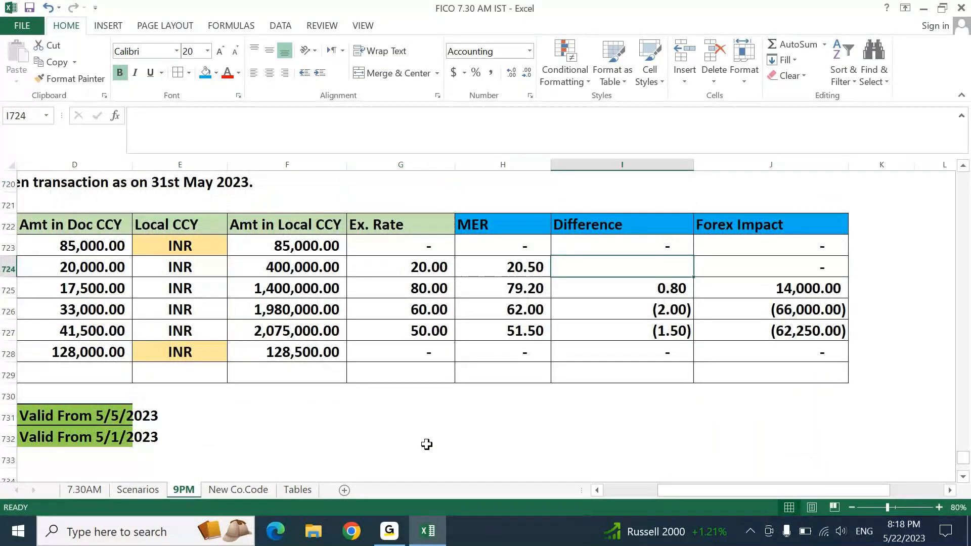
type("=")
key("Left")
key("Left")
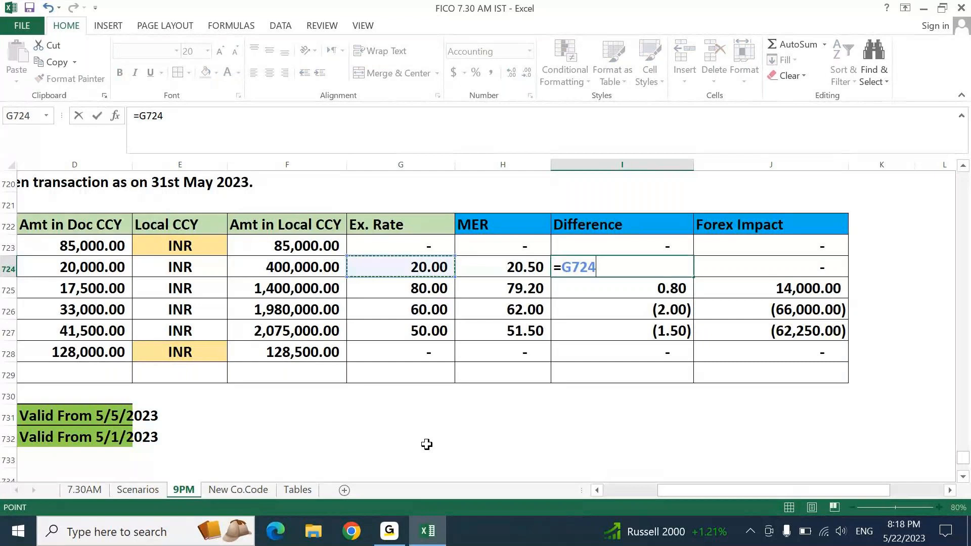
type("-")
key("Left")
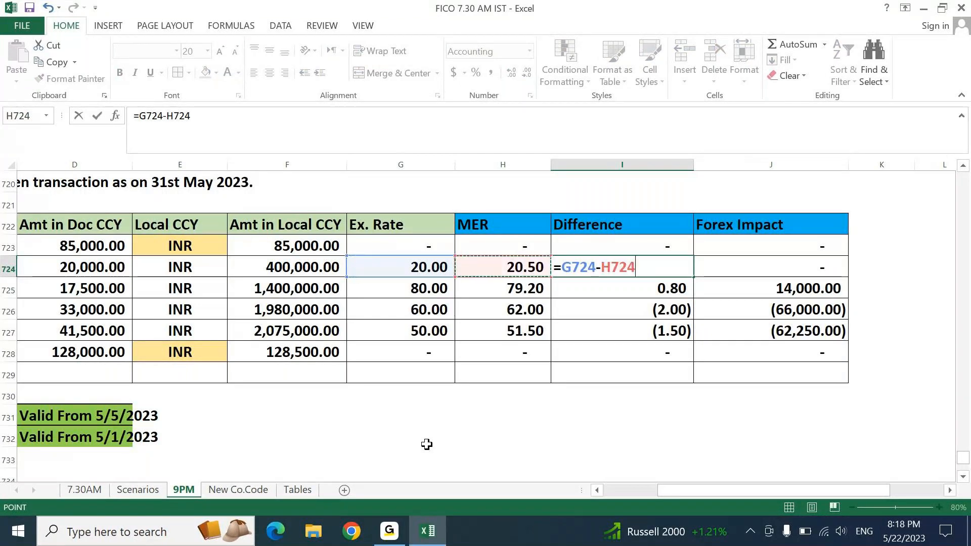
key("Return")
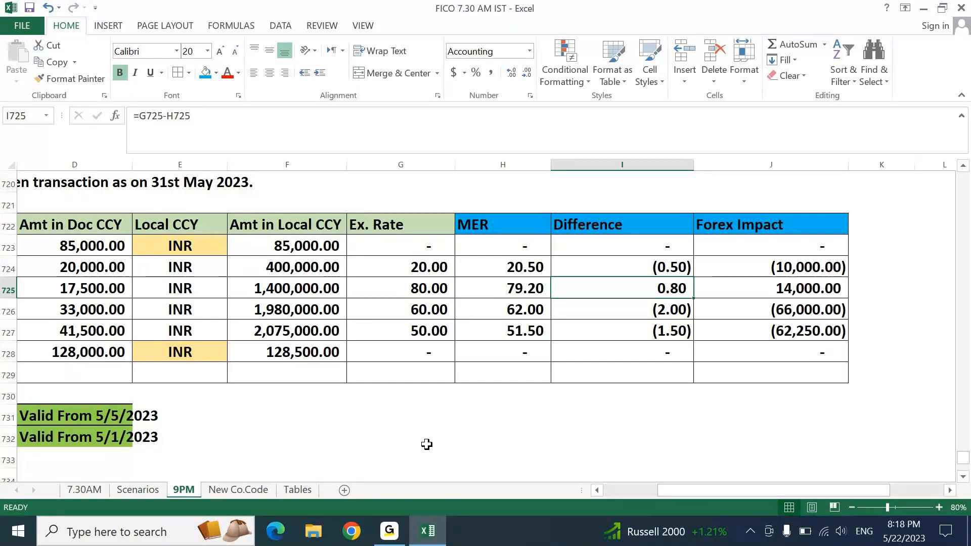
- Label the row 724 forex impact as Gain in K724, checking its document currency amount and impact formula
key("Up")
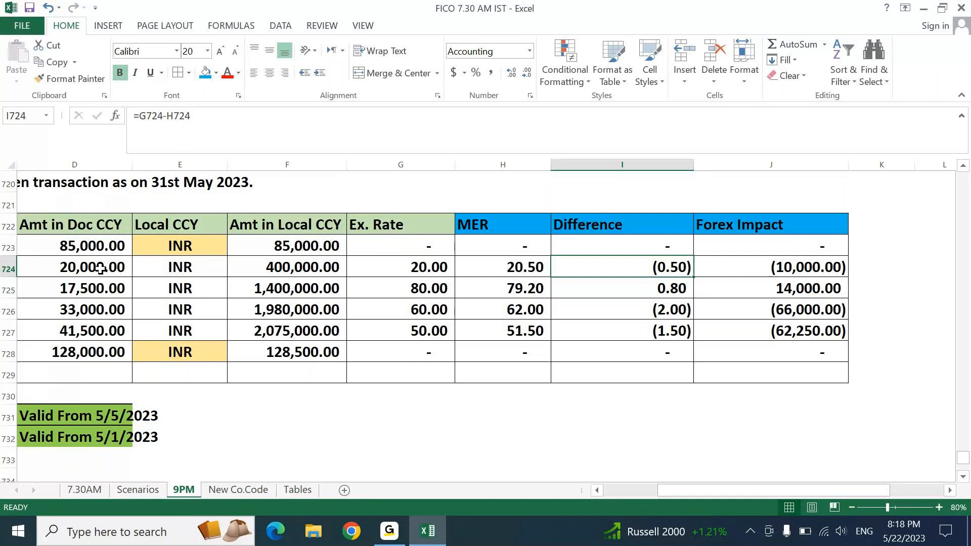
left_click(100, 268)
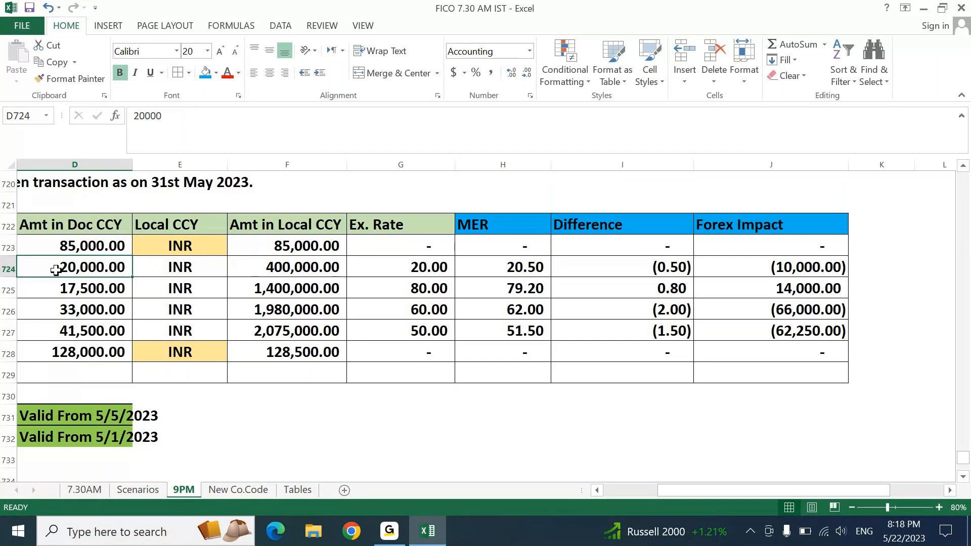
left_click(796, 266)
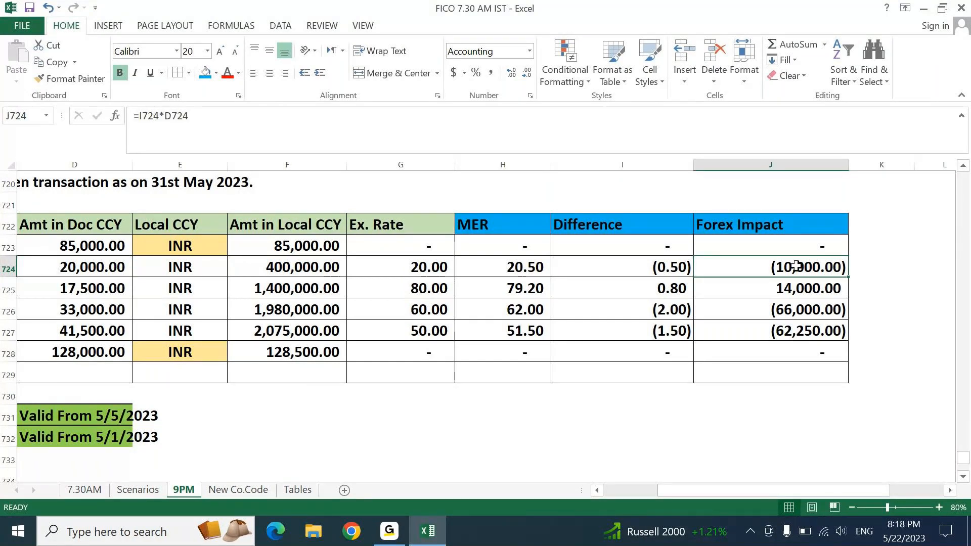
key("Right")
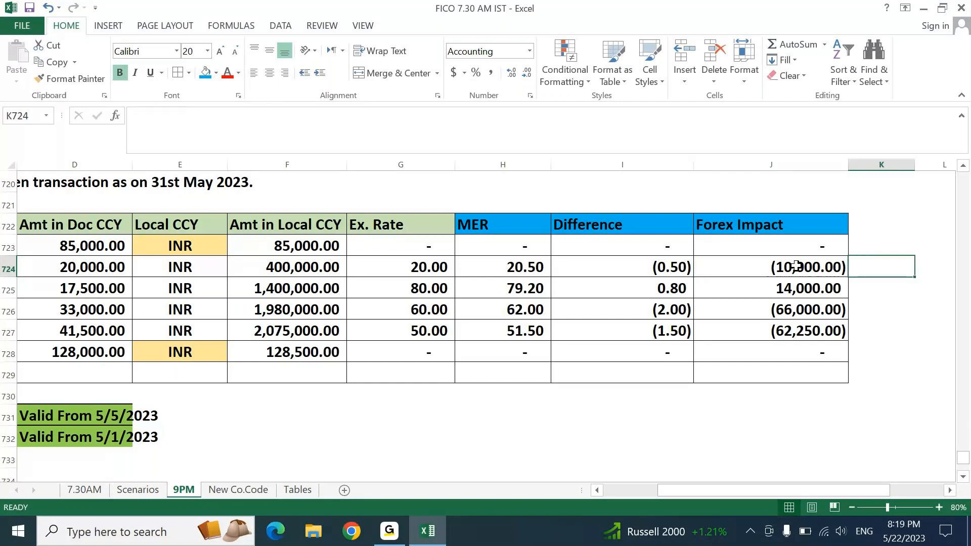
type("Gain")
key("Return")
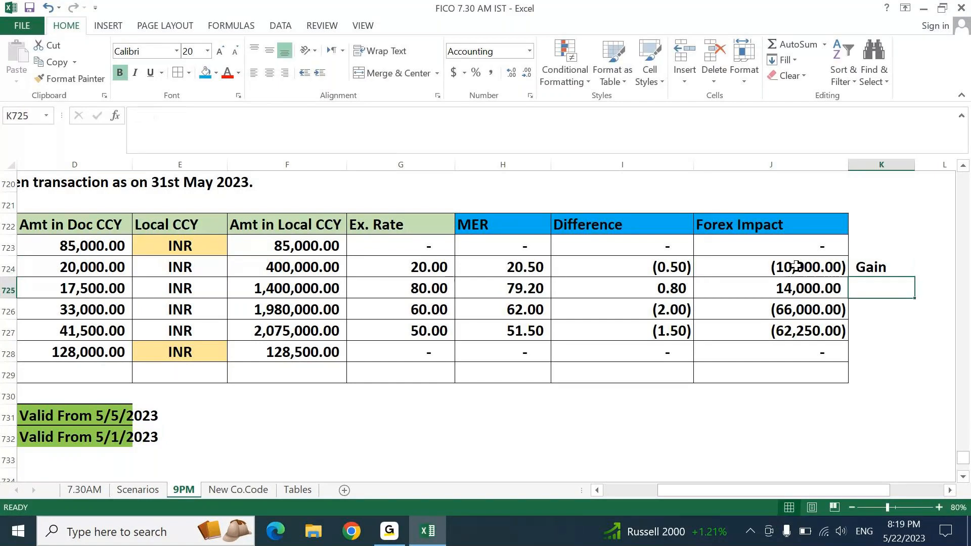
key("Up")
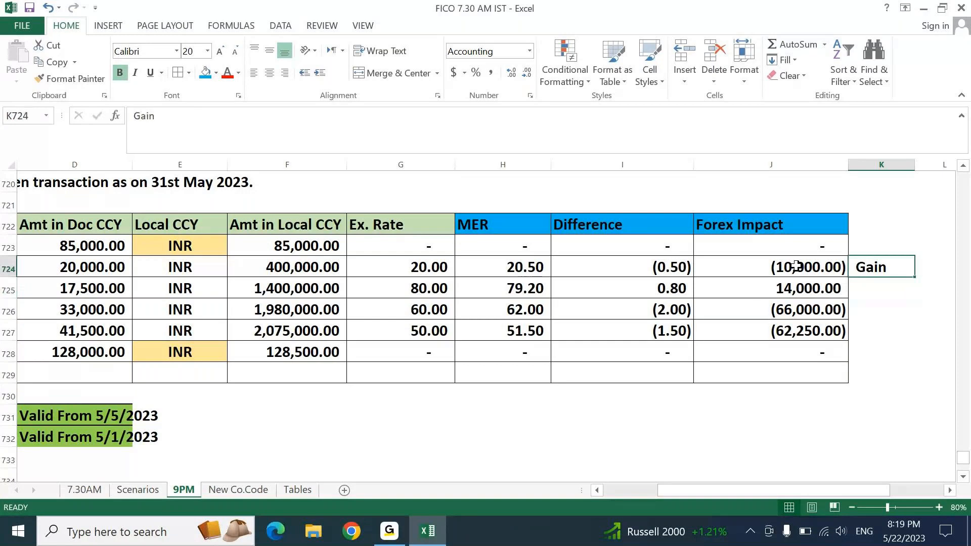
left_click(390, 531)
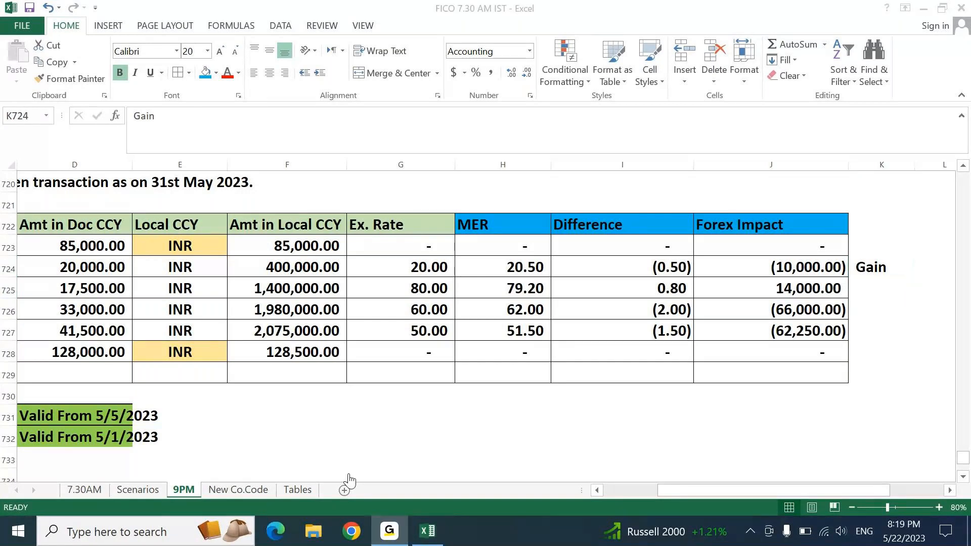
left_click(397, 537)
- Clear the Difference in I725 and re-enter it as the formula =G725-H725
key("Down")
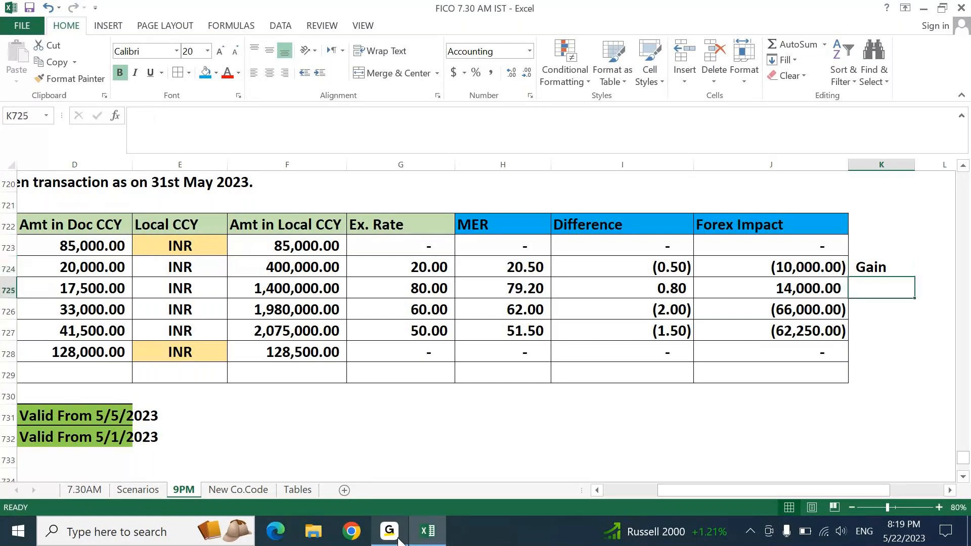
key("Left")
key("Left")
key("Delete")
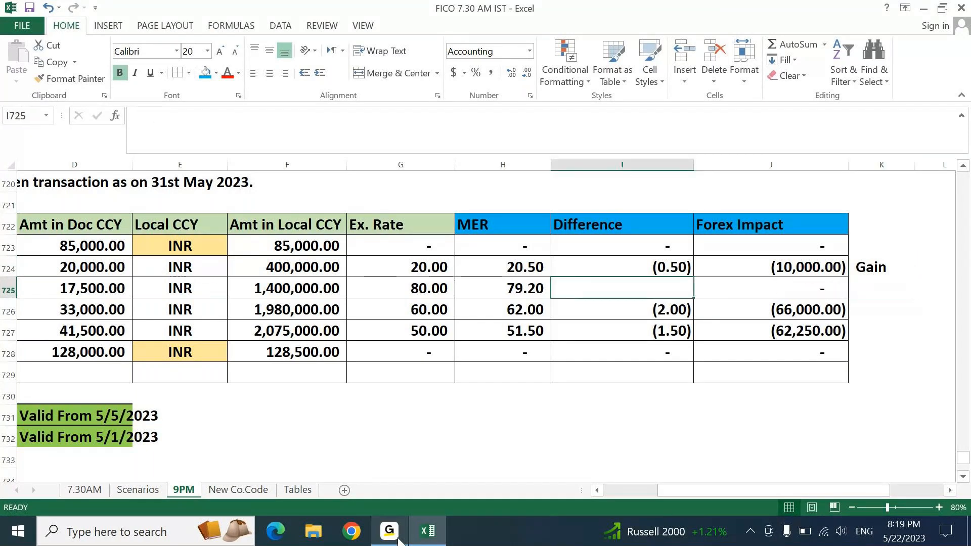
type("=")
key("Left")
key("Left")
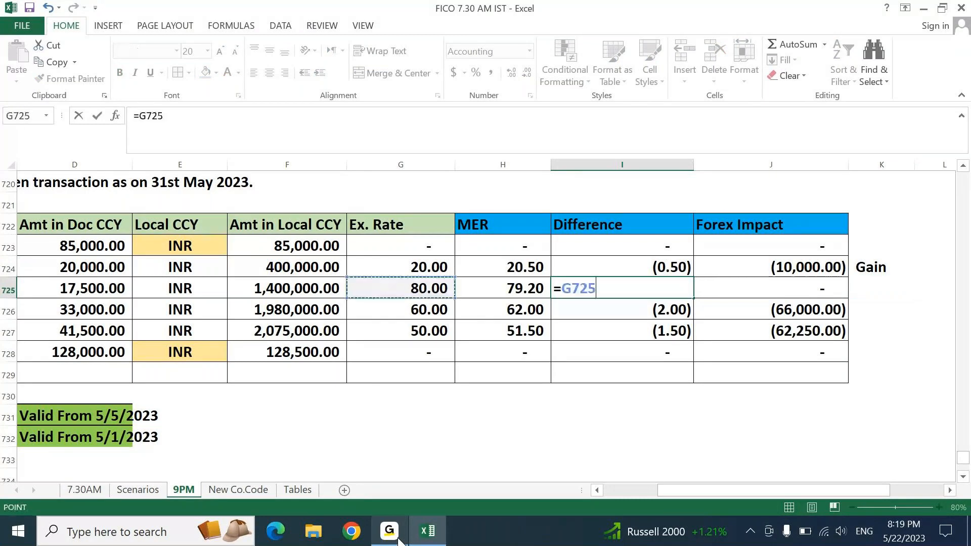
type("-")
key("Left")
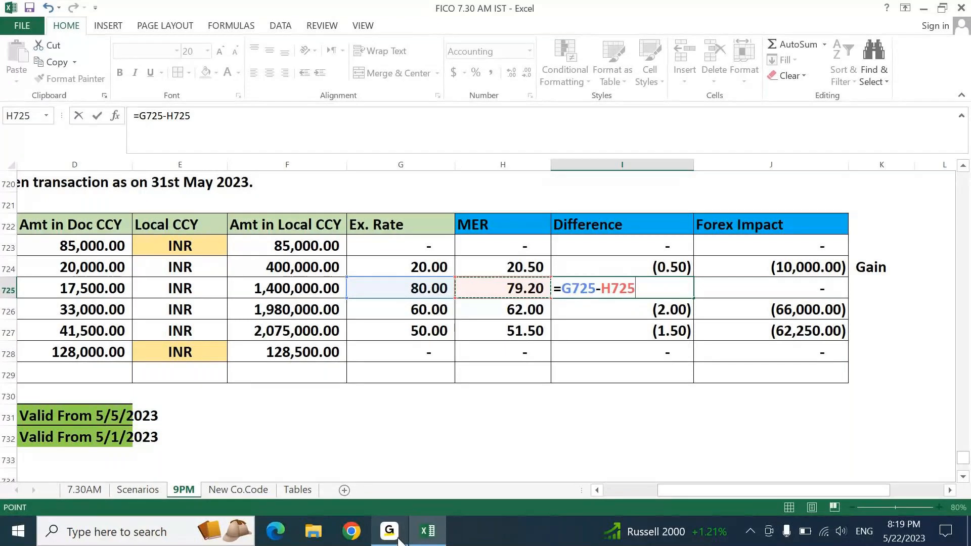
key("ctrl+Return")
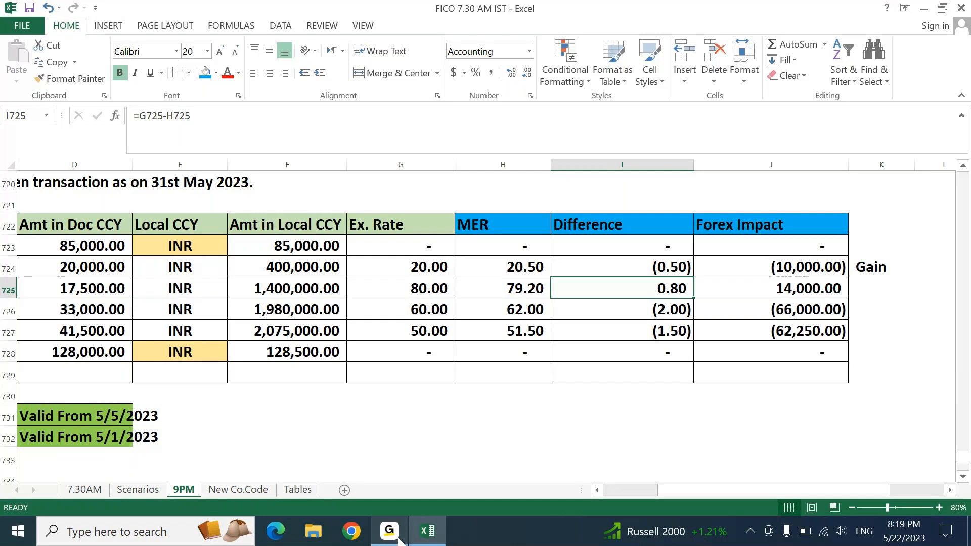
- Label the row 725 forex impact as Loss in K725, beside the Forex Impact column
key("Right")
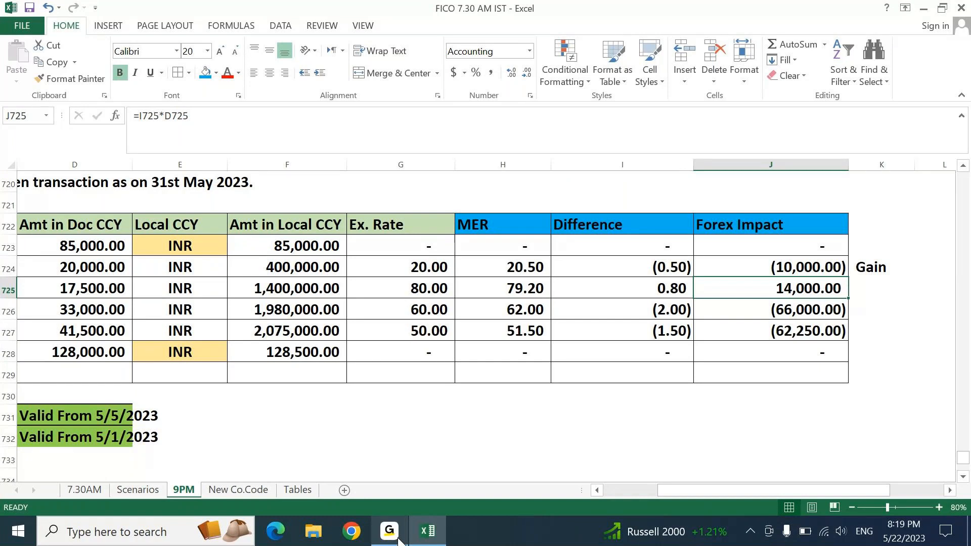
key("Right")
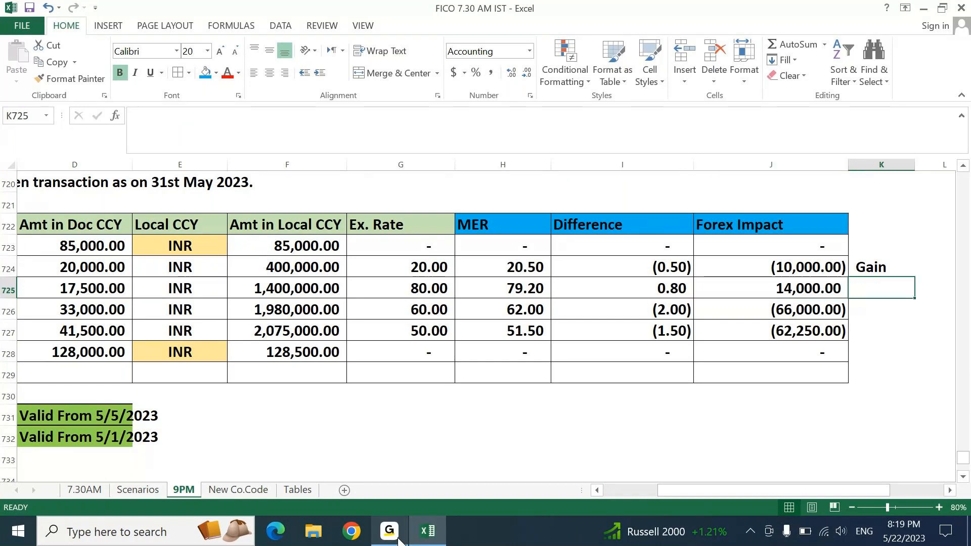
type("Loss")
key("Return")
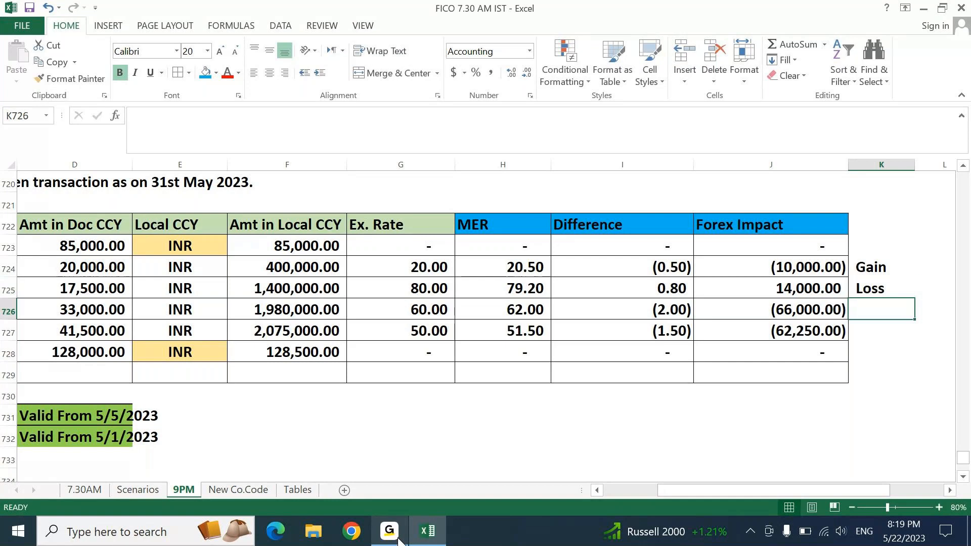
- Clear the Difference in I726 and re-enter it as the formula =G726-H726
key("Left")
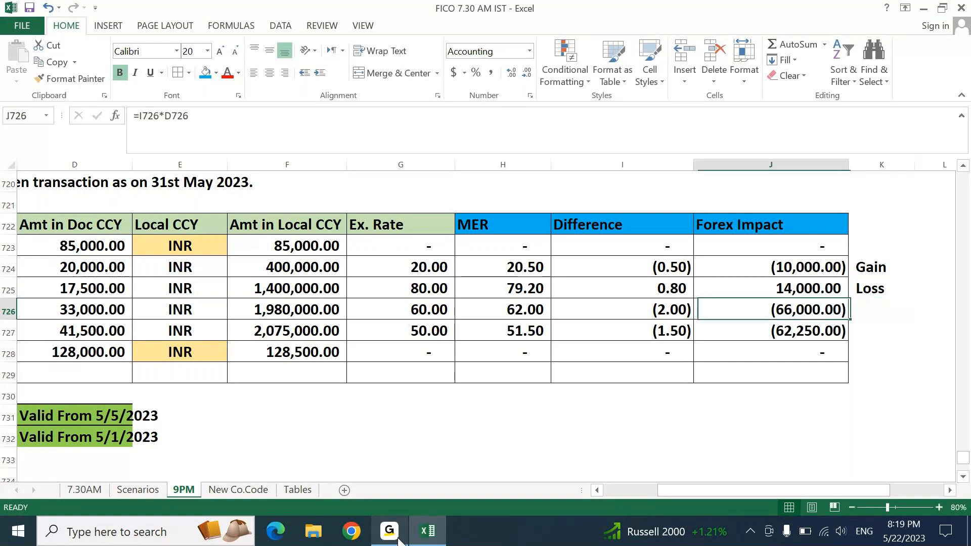
key("Left")
key("Delete")
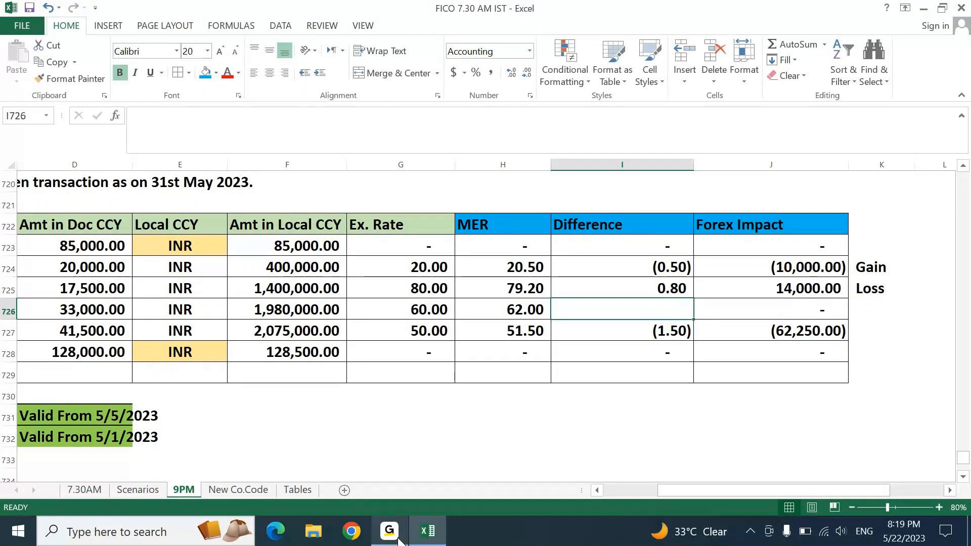
type("=")
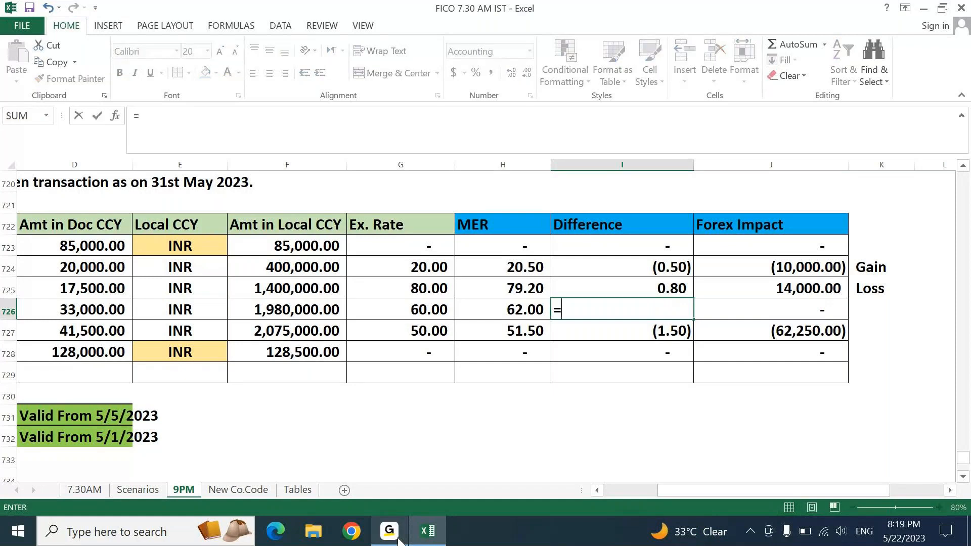
key("Left")
key("Left")
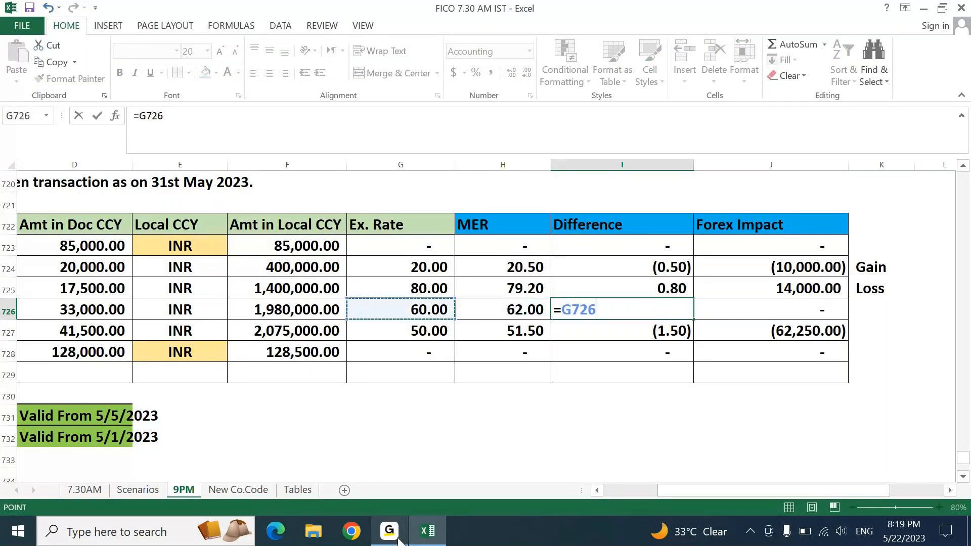
type("-")
key("Left")
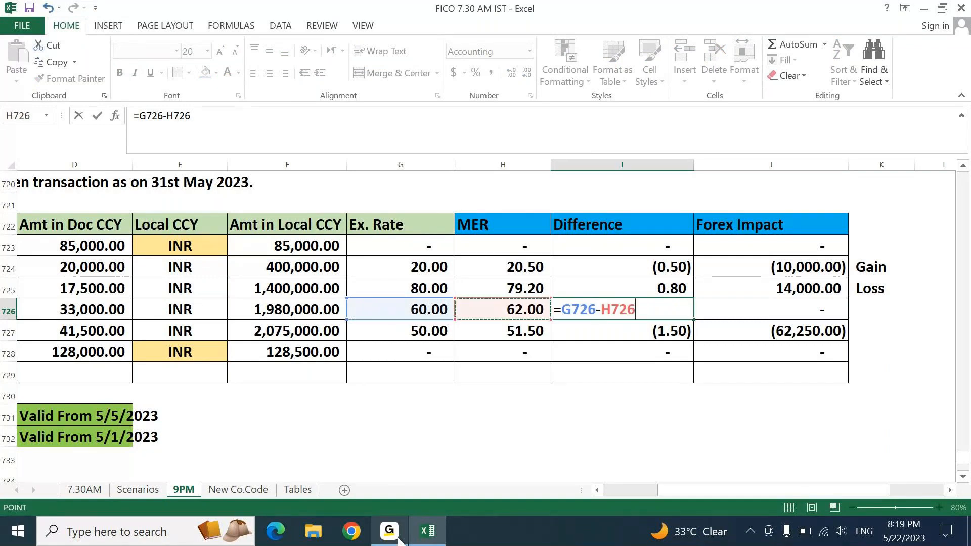
key("Return")
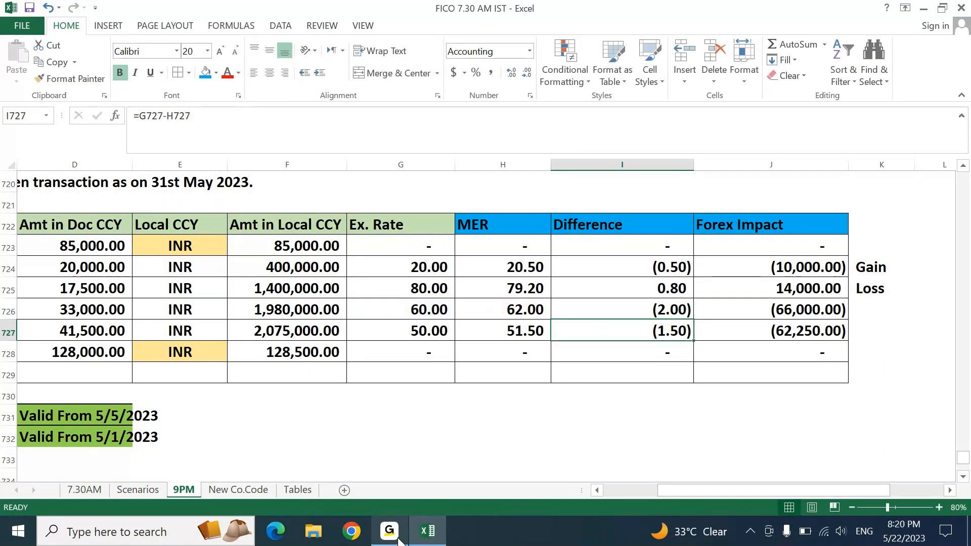
- Label the row 726 forex impact as Gain in K726, beside the Forex Impact column
key("Up")
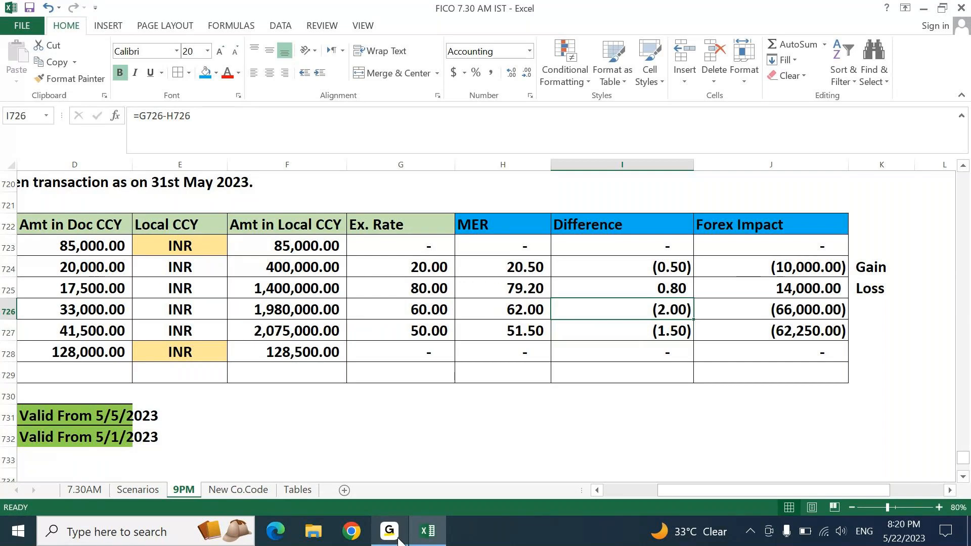
key("Right")
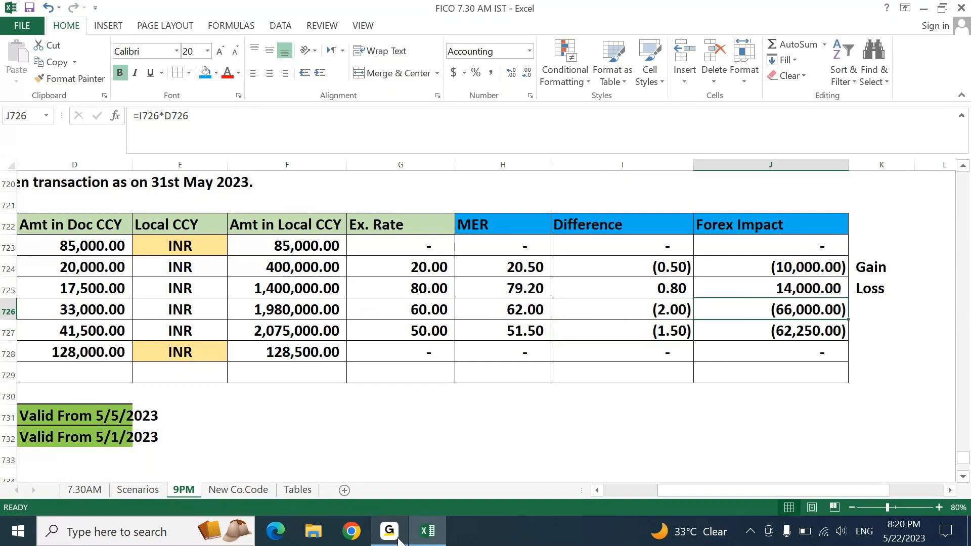
key("Right")
type("gain")
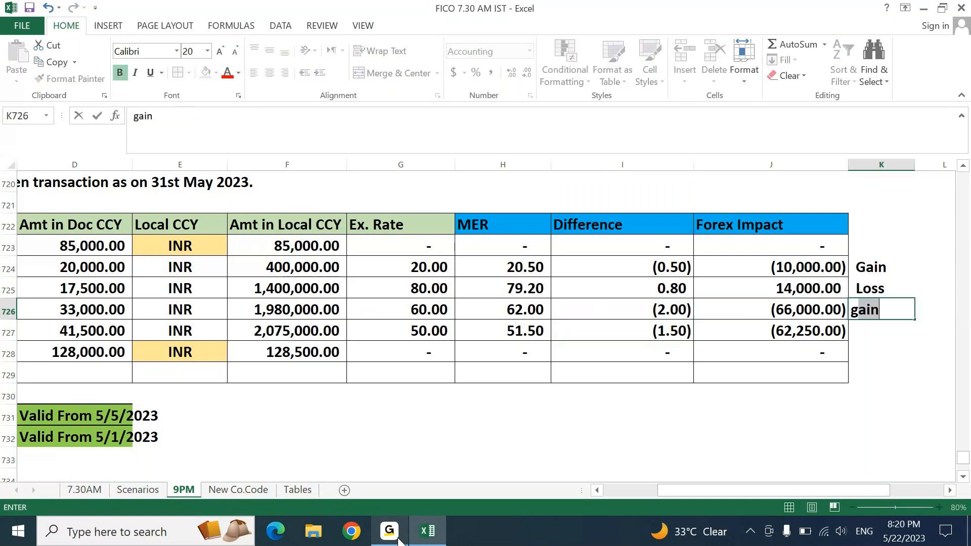
key("Return")
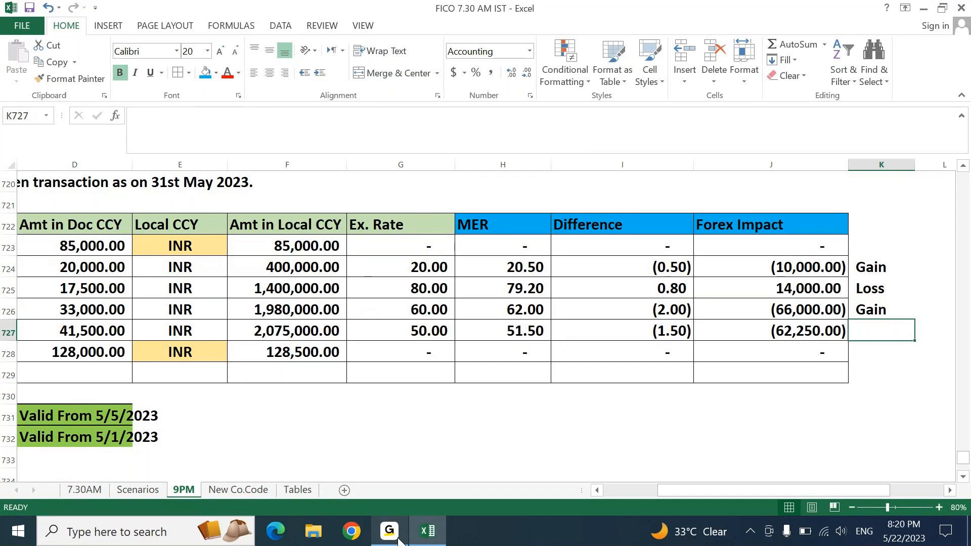
- Clear the Difference in I727 and re-enter it as the formula =G727-H727
key("Left")
key("Left")
key("Delete")
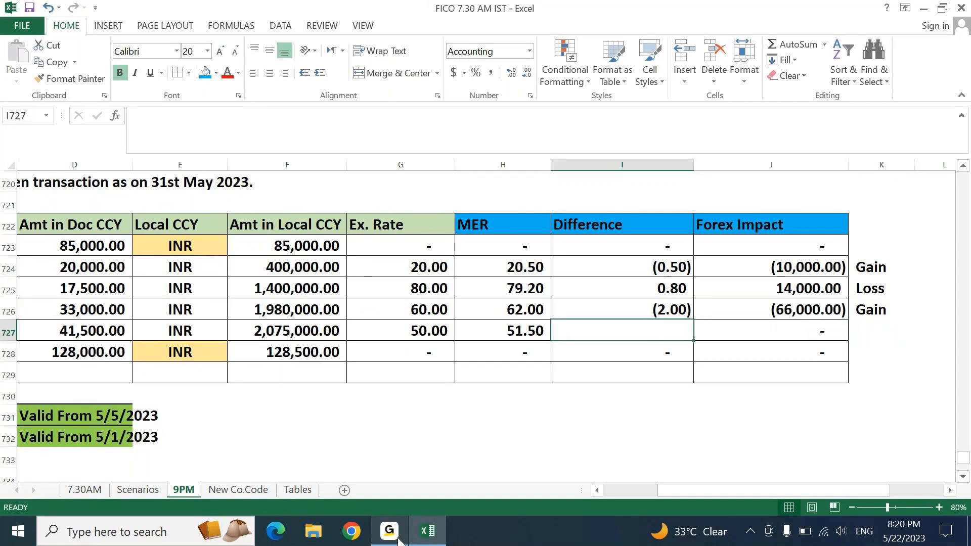
type("=")
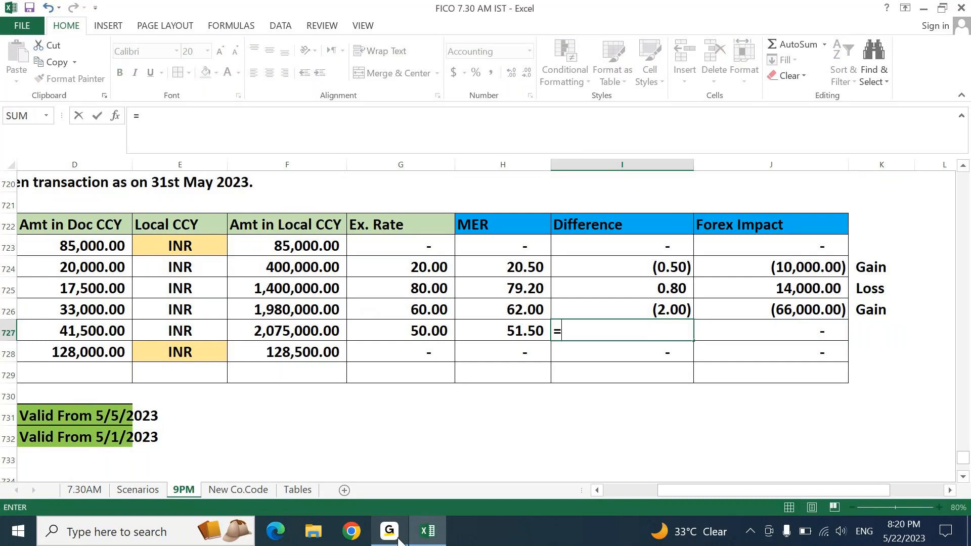
key("Left")
key("Left")
type("-")
key("Left")
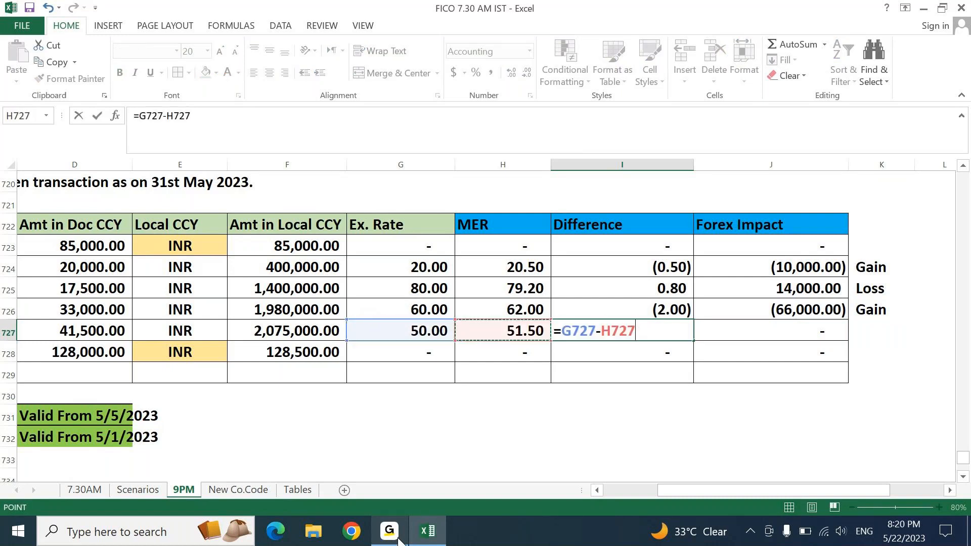
key("Return")
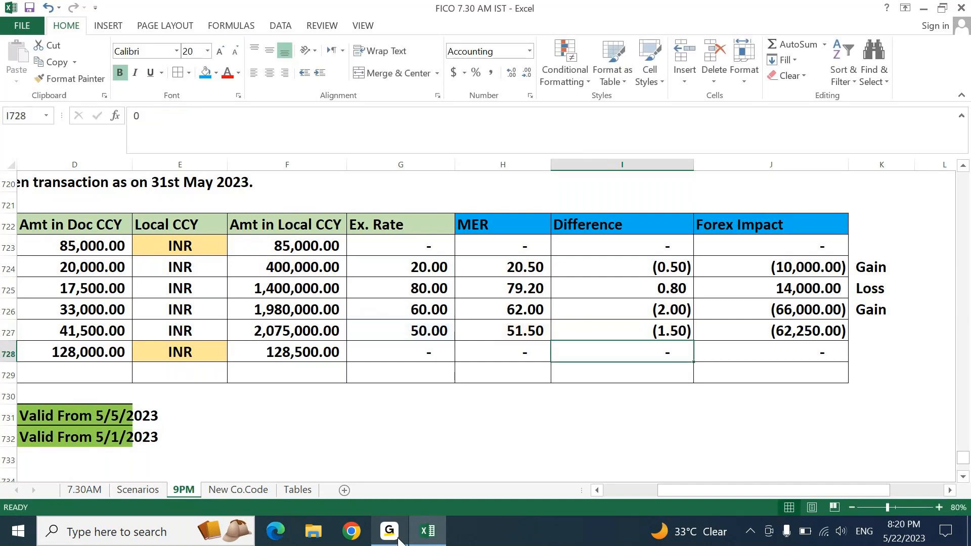
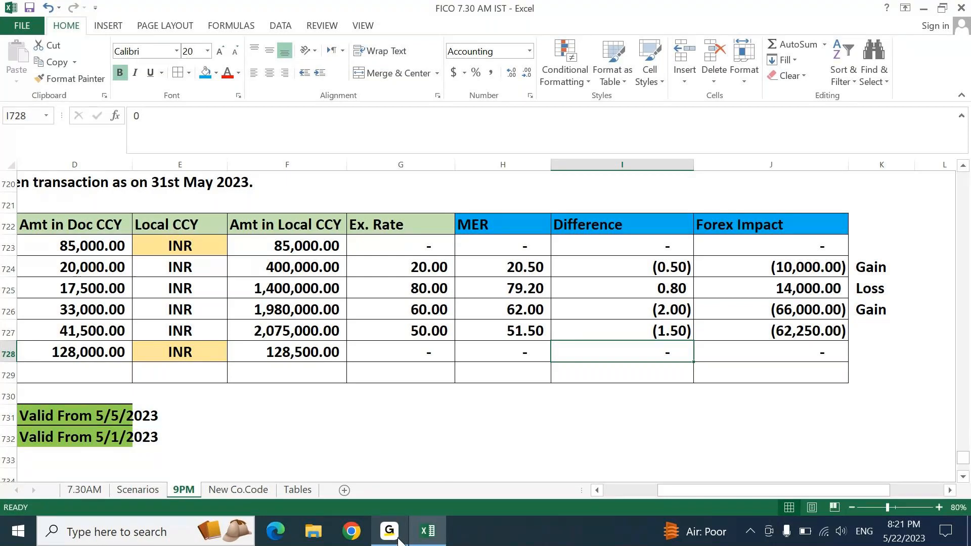
- Label the row 727 forex impact as Gain in K727, beside the Forex Impact column
left_click(399, 541)
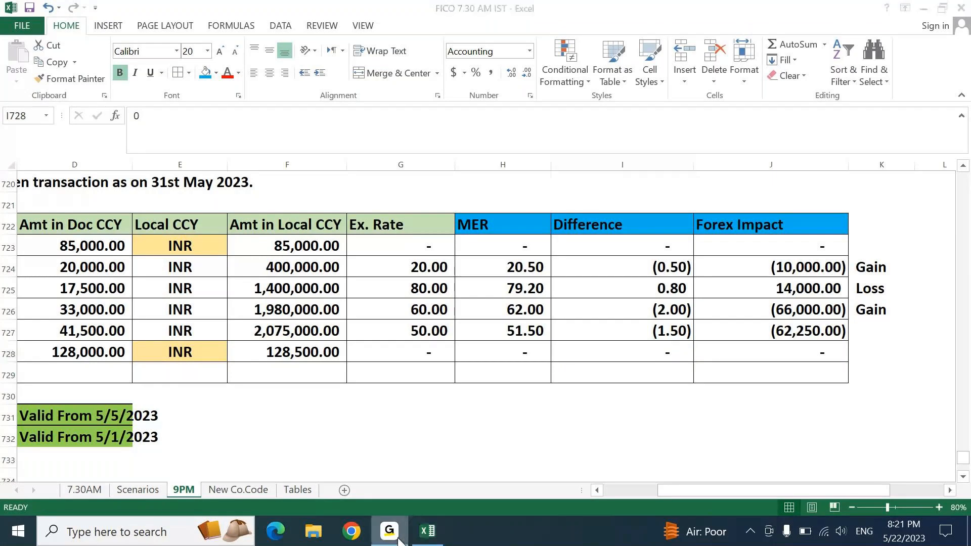
left_click(399, 541)
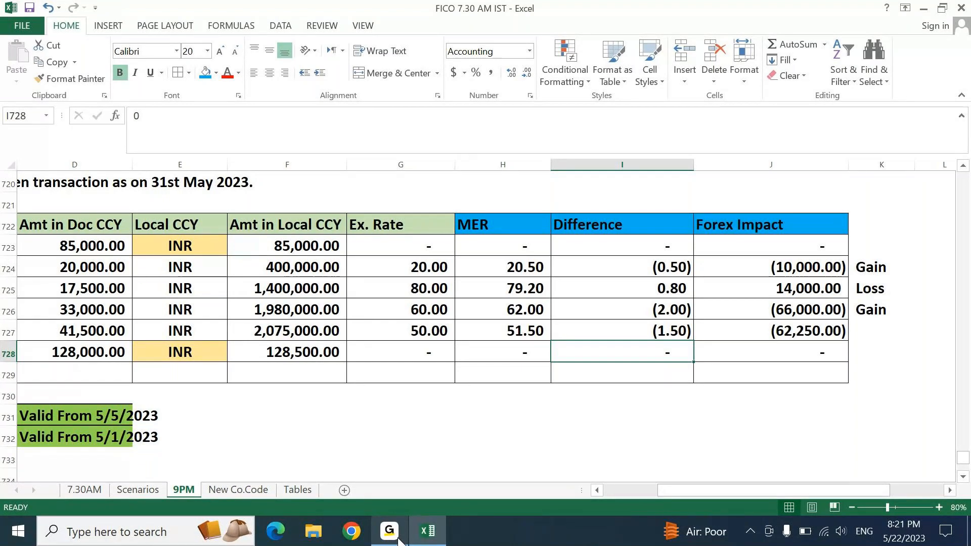
key("Up")
key("Up")
key("Up")
key("Up")
key("Right")
key("Right")
key("Down")
key("Down")
key("Down")
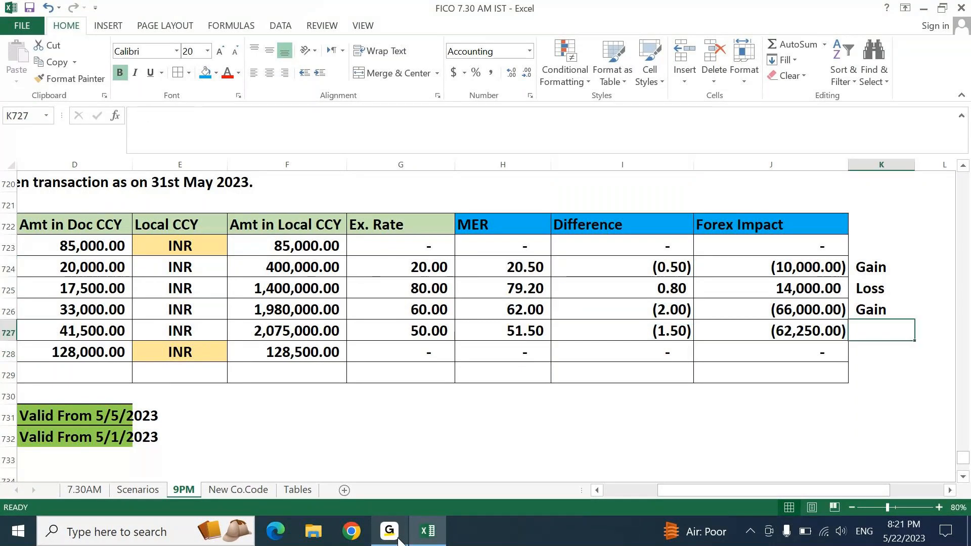
type("G")
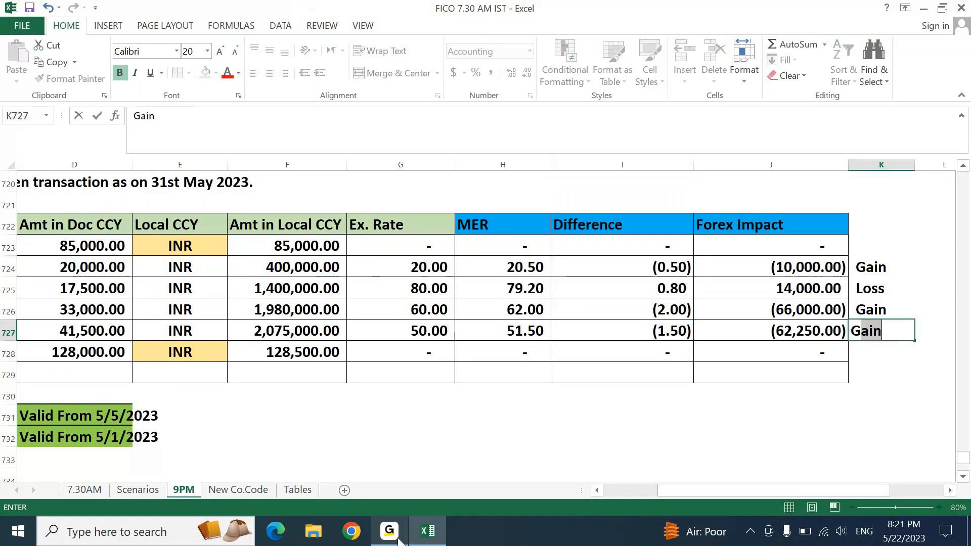
key("Return")
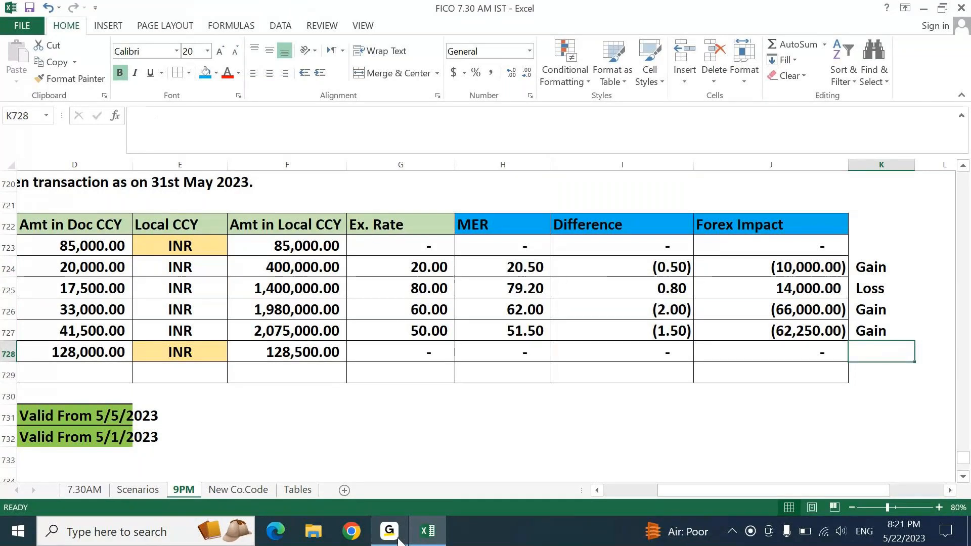
- Total the Forex Impact column in cell J729 with a SUM of J723:J728
key("Down")
key("Left")
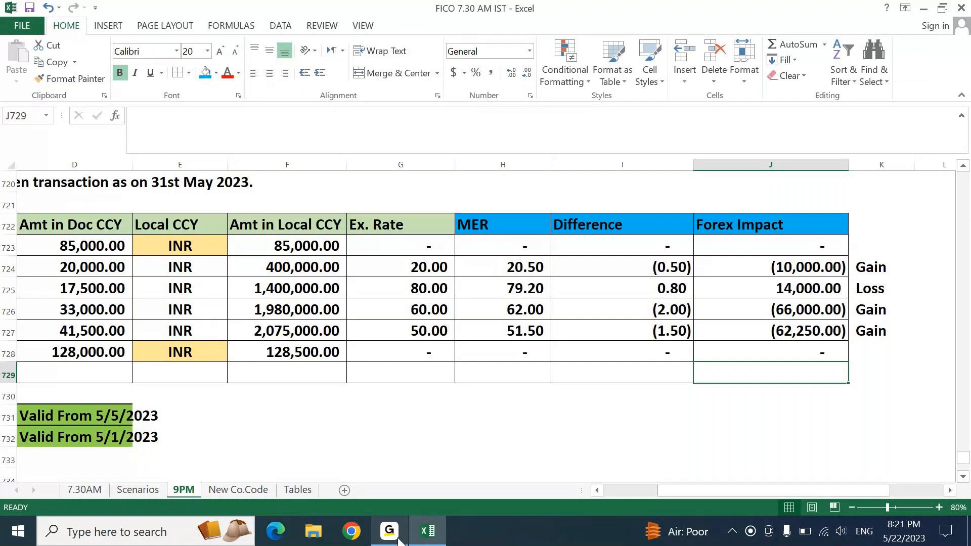
key("alt+equal")
key("ctrl+Return")
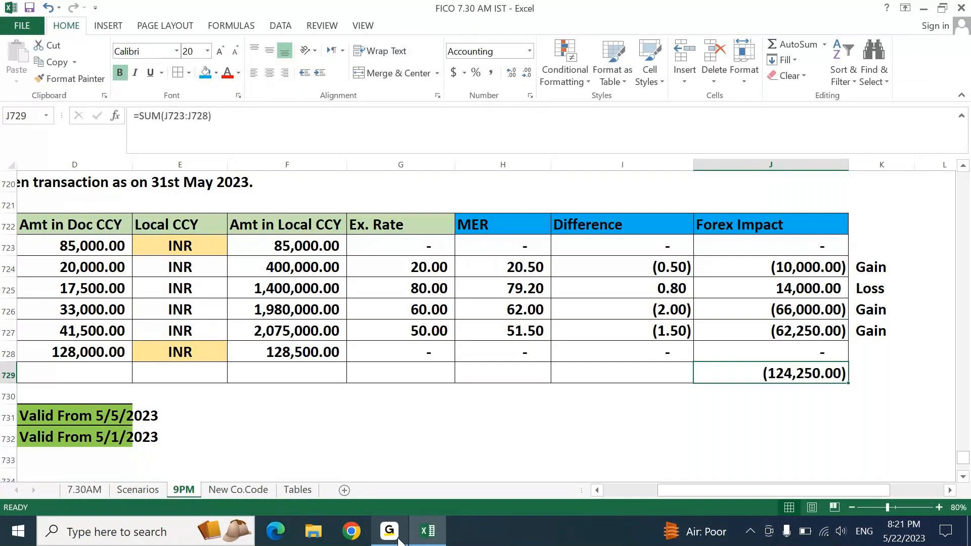
- Label the Forex Impact total as "Gain" in K729 and fill J729:K729 with blue
key("Right")
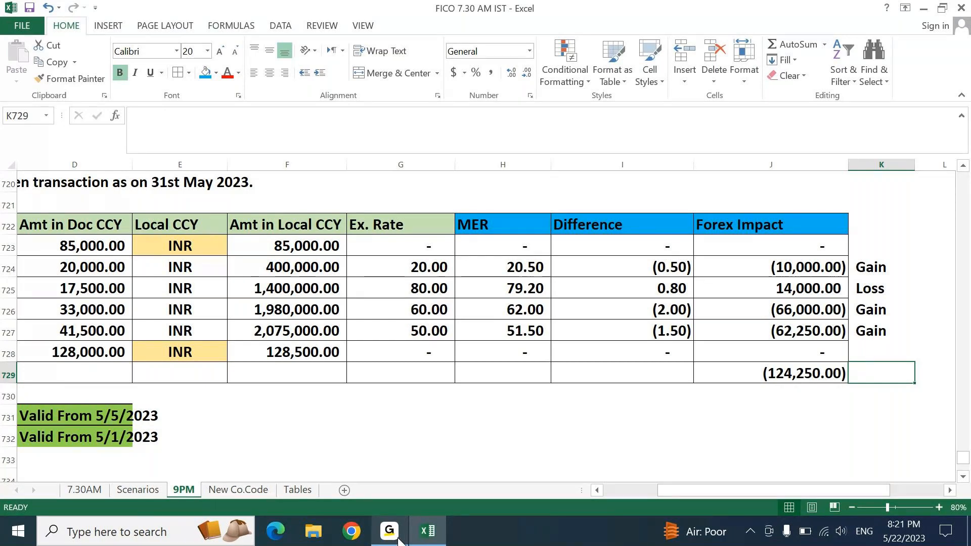
type("Gain")
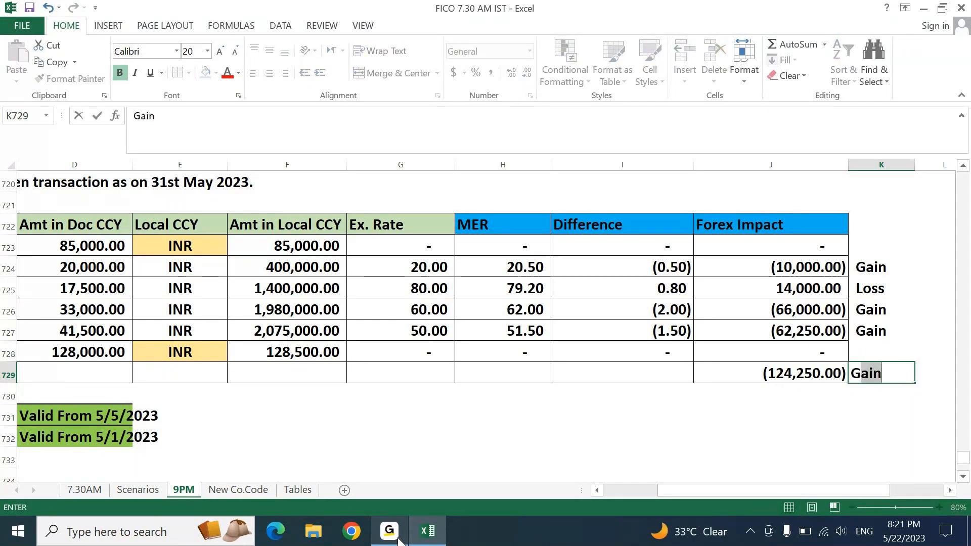
key("Return")
key("Up")
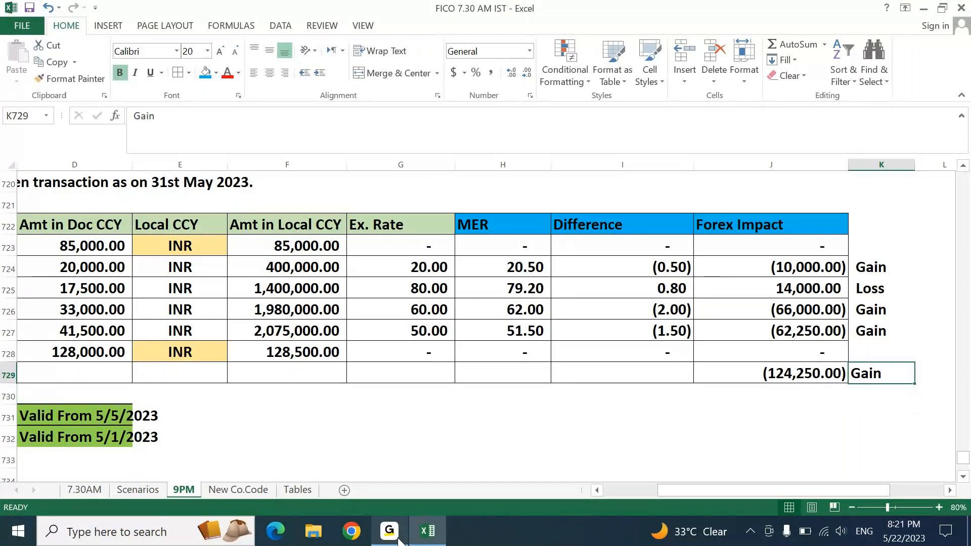
key("shift+Left")
left_click(205, 72)
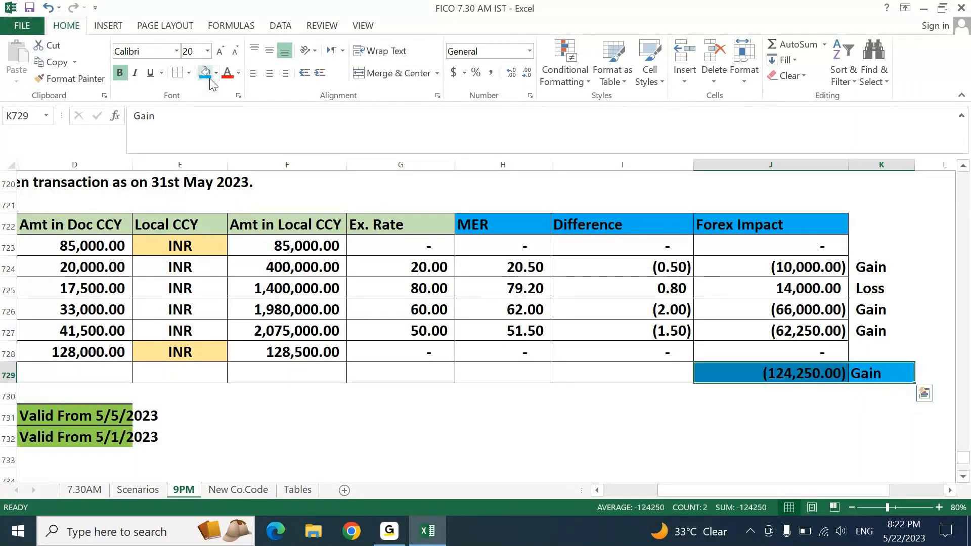
key("Left")
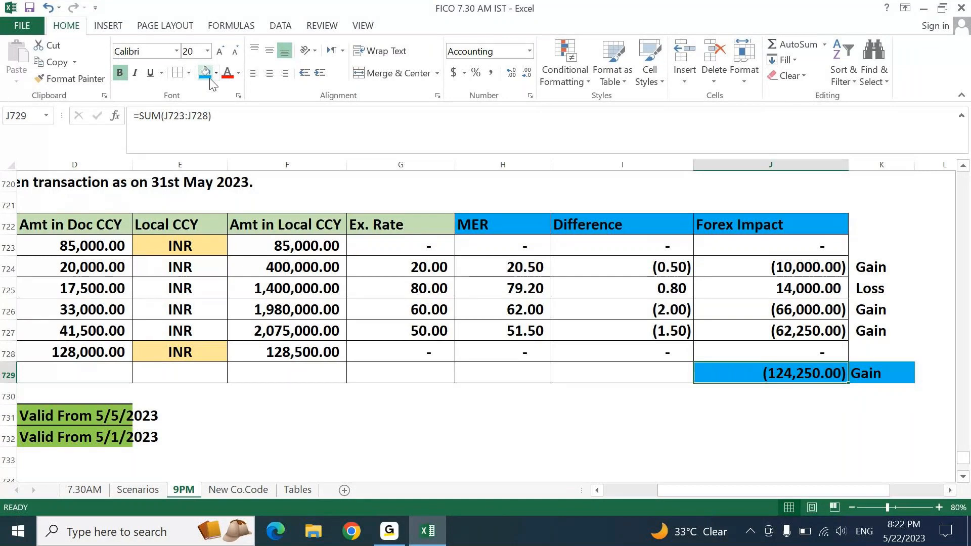
- Review the rows of the FCV GL 1 open-transactions table up to its heading
key("Home")
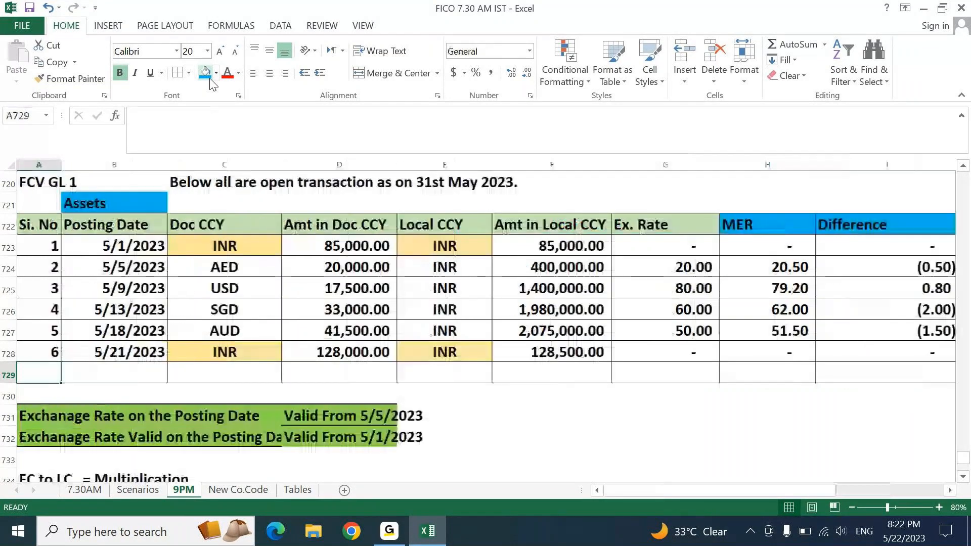
key("Up")
key("Up")
key("Up")
key("Up")
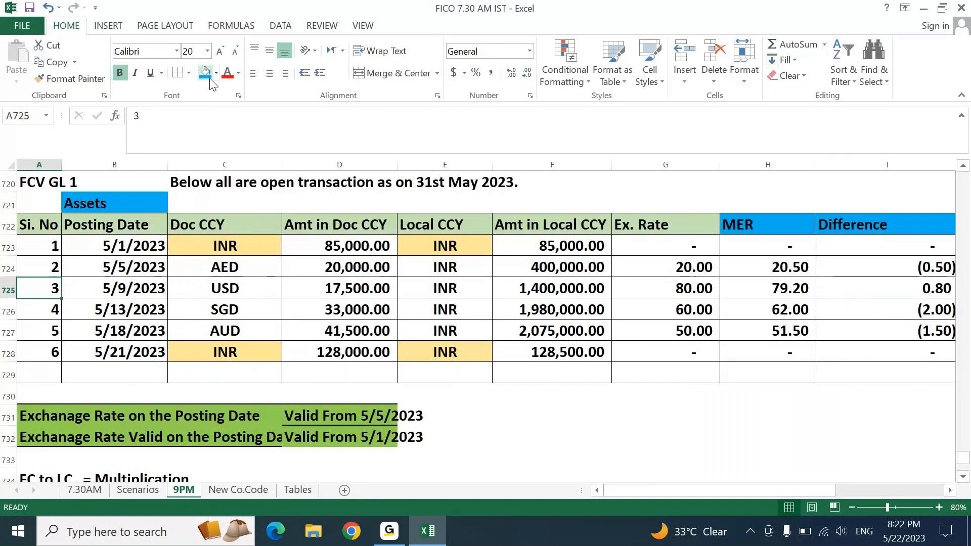
key("Up")
key("Right")
key("Up")
key("Up")
key("Up")
key("Up")
key("Up")
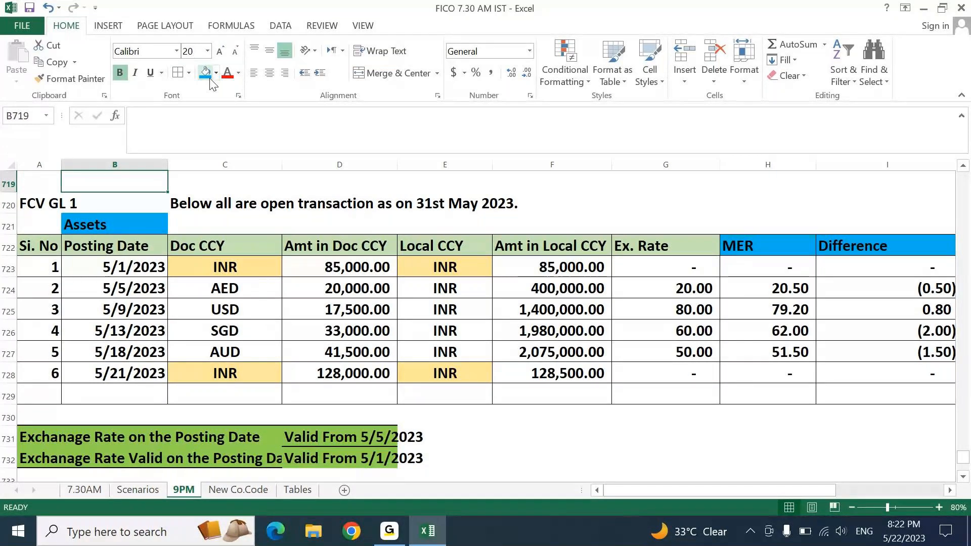
- AutoFit the column widths of the FCV GL 1 table from Si. No to Forex Impact, based on A722:J729
key("Down")
key("Left")
key("Down")
key("Down")
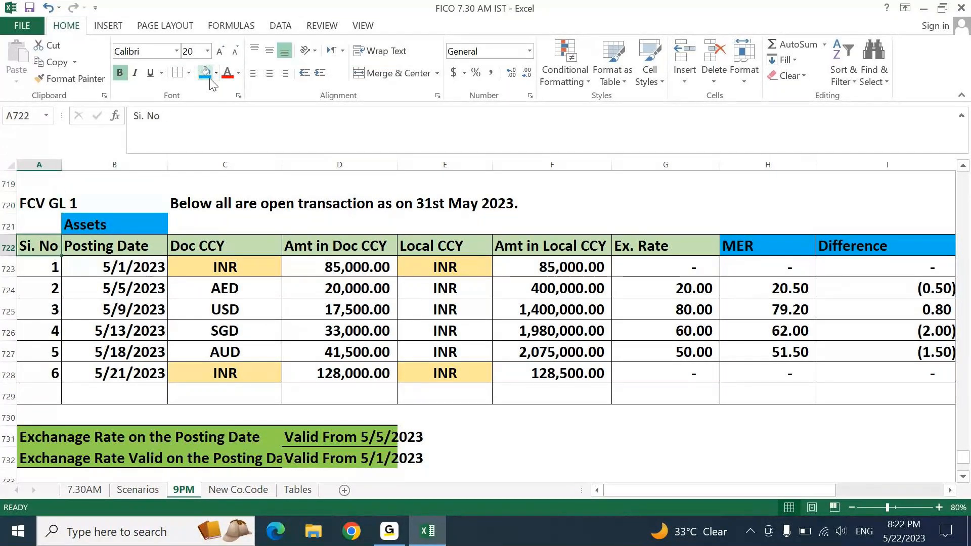
key("ctrl+Right")
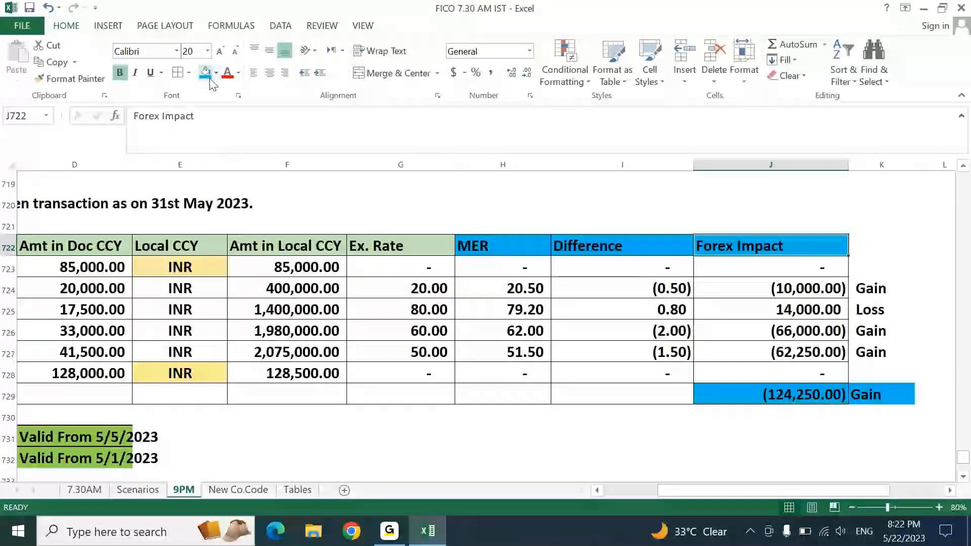
key("ctrl+shift+Down")
key("ctrl+shift+Left")
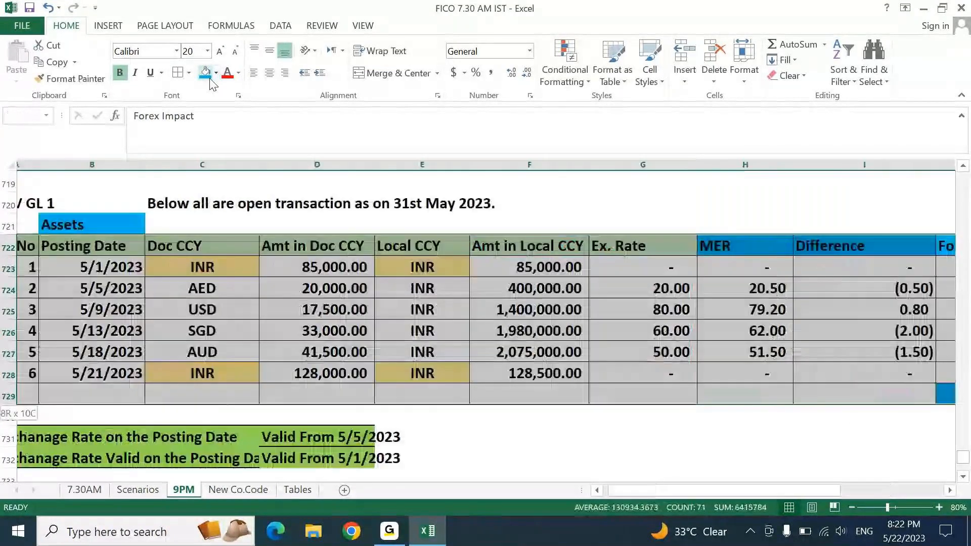
key("alt+h")
key("o")
key("i")
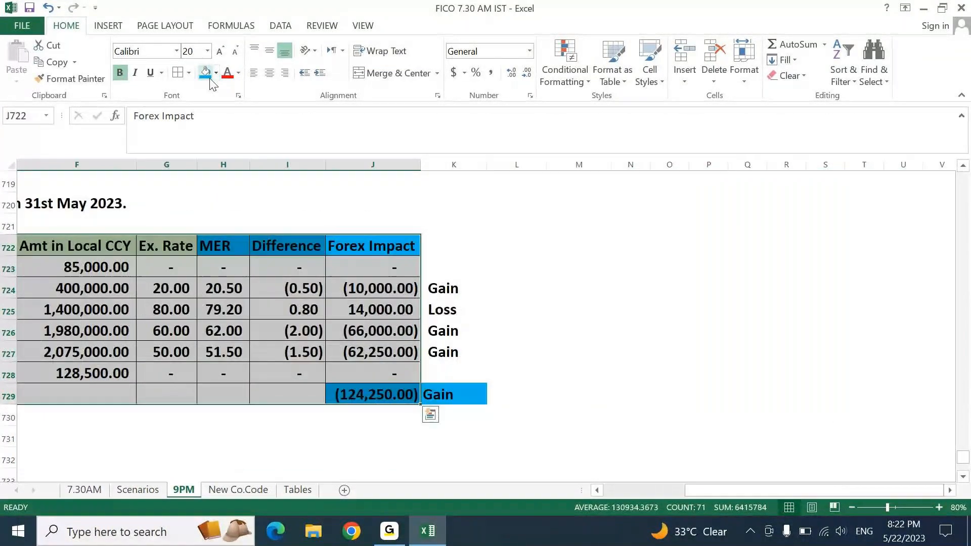
key("ctrl+Left")
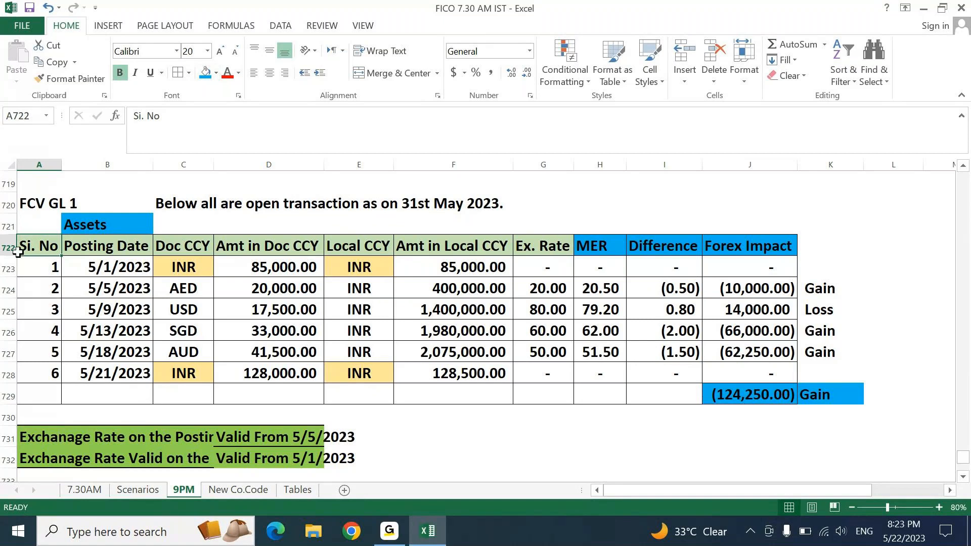
- Examine the FCV GL 1 table's headers, posting dates and document currency amounts
key("Down")
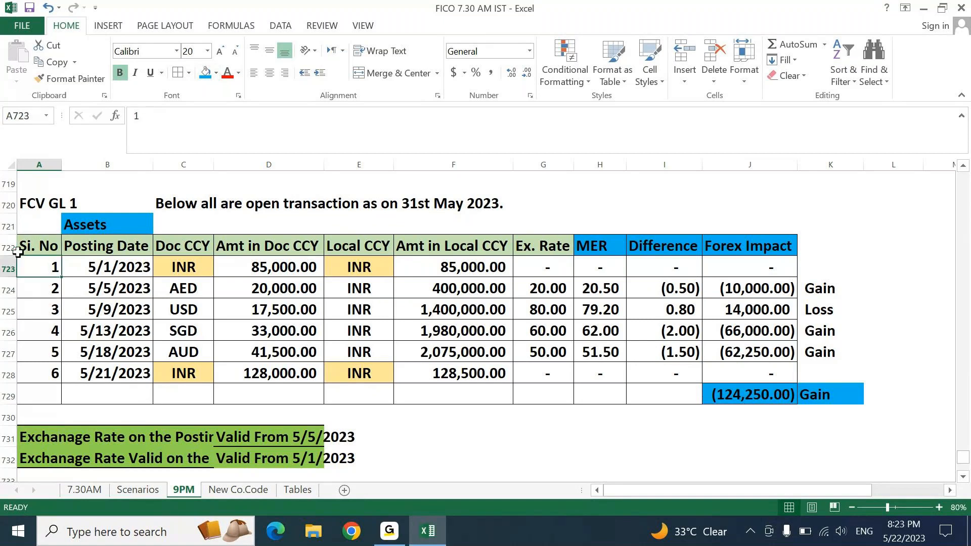
key("Right")
key("Right")
key("Down")
key("Right")
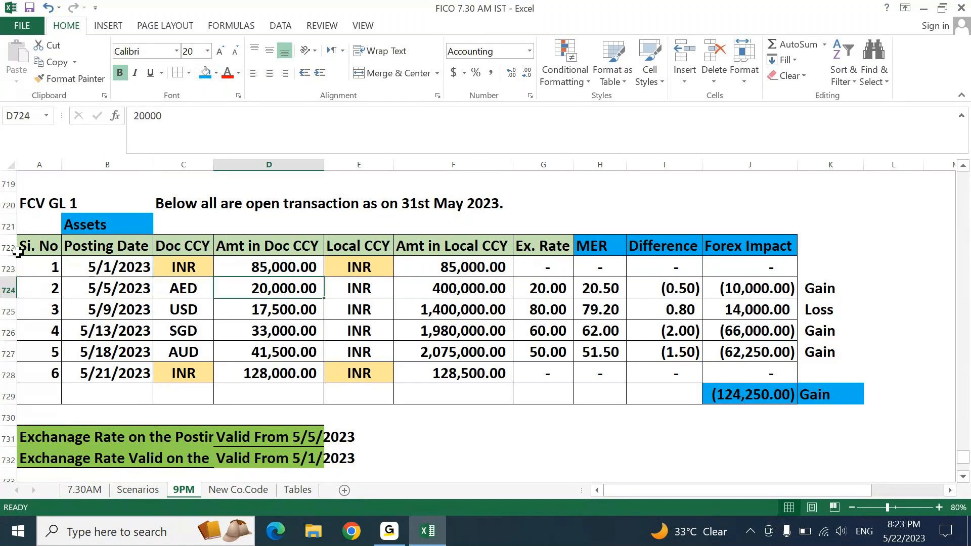
key("Up")
key("Up")
key("Left")
key("Left")
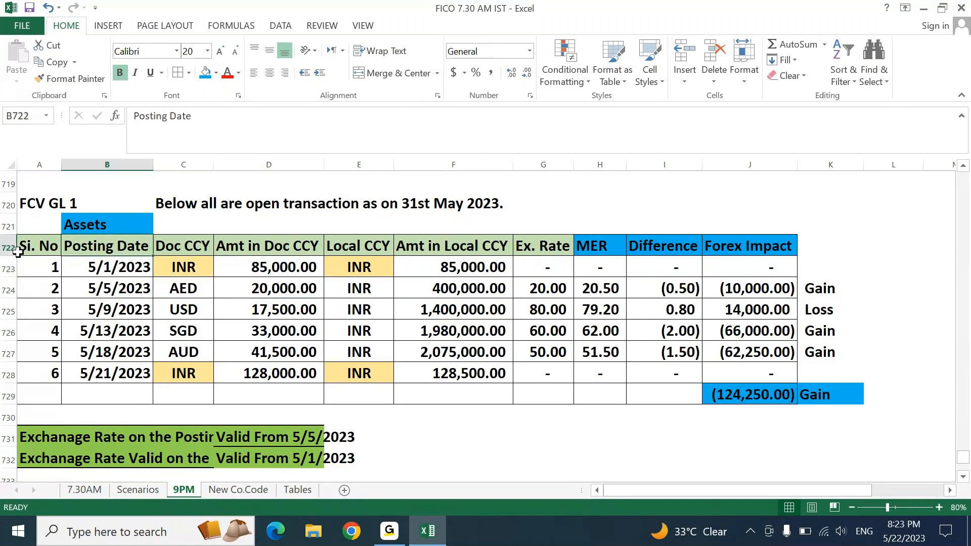
key("Up")
key("Up")
key("Left")
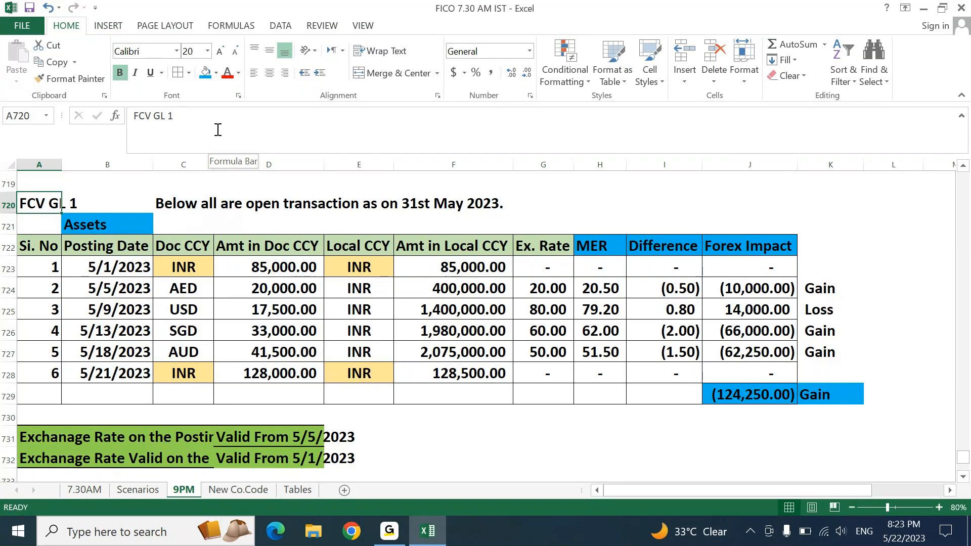
key("Right")
key("Down")
key("Right")
key("Right")
key("Down")
key("Down")
key("Down")
key("Down")
key("Down")
key("Down")
key("Down")
key("Down")
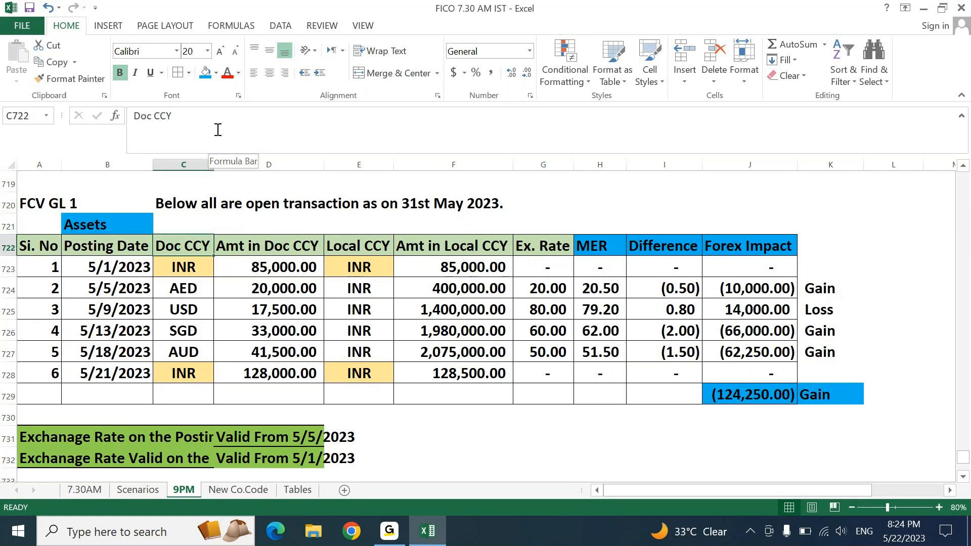
- Delete the empty rows 742 to 746 between the AED and AUD exchange rate calculations
key("Down")
key("Down")
key("Down")
key("Down")
key("Down")
key("Down")
key("Down")
key("Down")
key("Down")
key("Down")
key("Down")
key("Down")
key("Down")
key("Down")
key("Down")
key("Down")
key("Down")
key("Down")
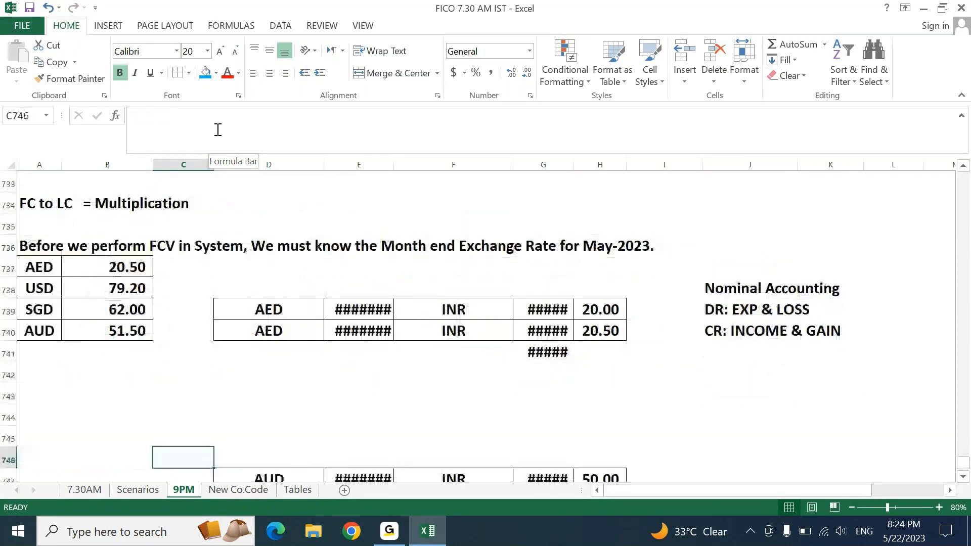
key("Left")
key("Up")
key("shift+space")
key("shift+Up")
key("shift+Up")
key("shift+Up")
key("shift+Up")
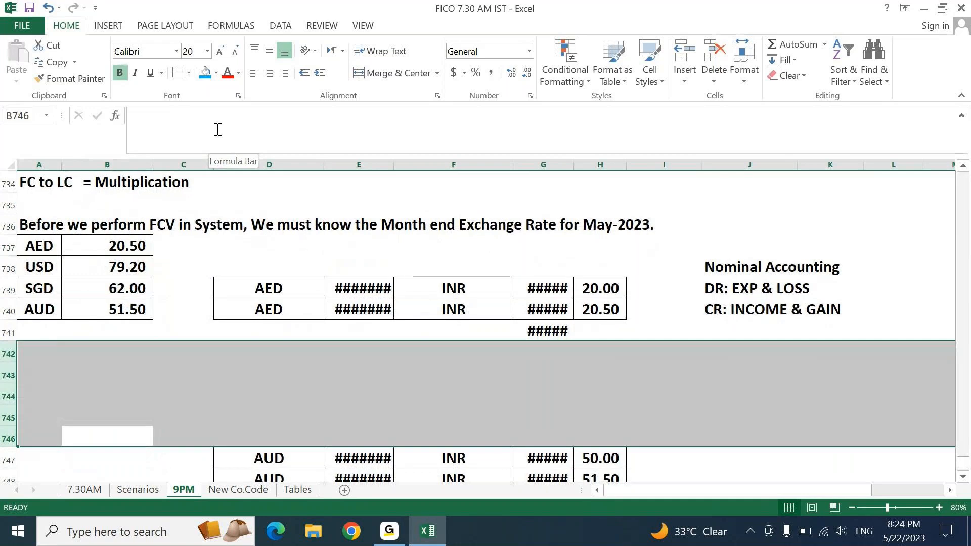
key("ctrl+minus")
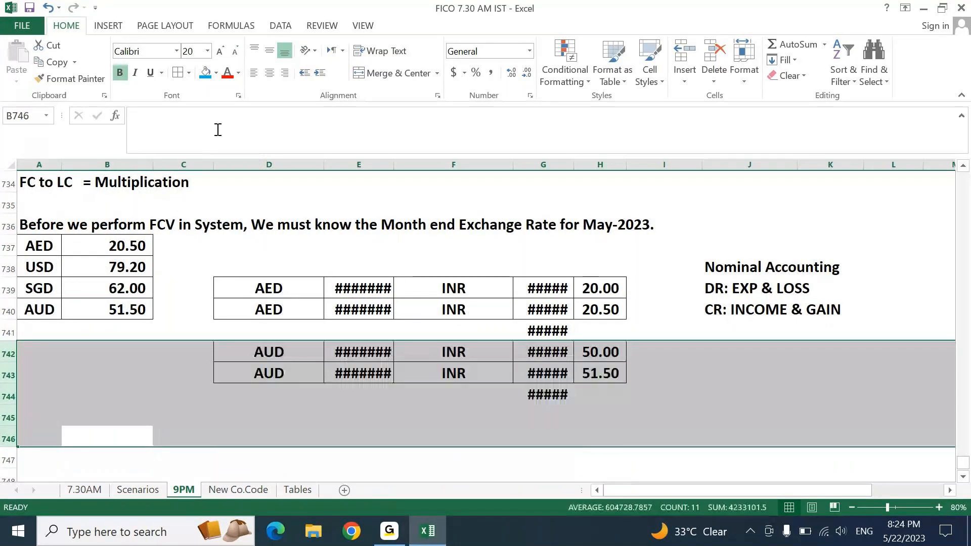
- AutoFit columns D to H to the contents of the second AUD calculation row, D743:H743
key("Left")
key("Up")
key("Up")
key("Up")
key("Right")
key("Right")
key("Right")
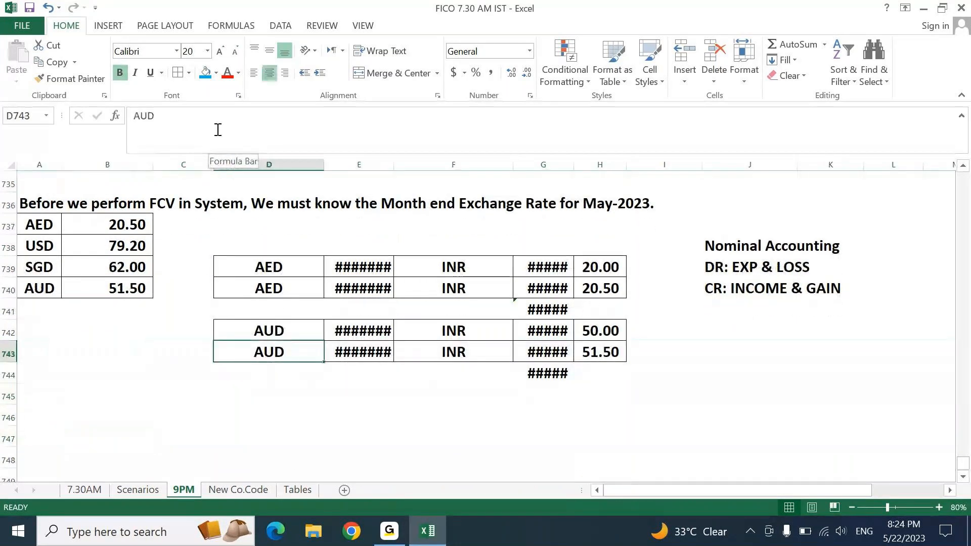
key("ctrl+shift+Right")
key("alt+h")
key("o")
key("i")
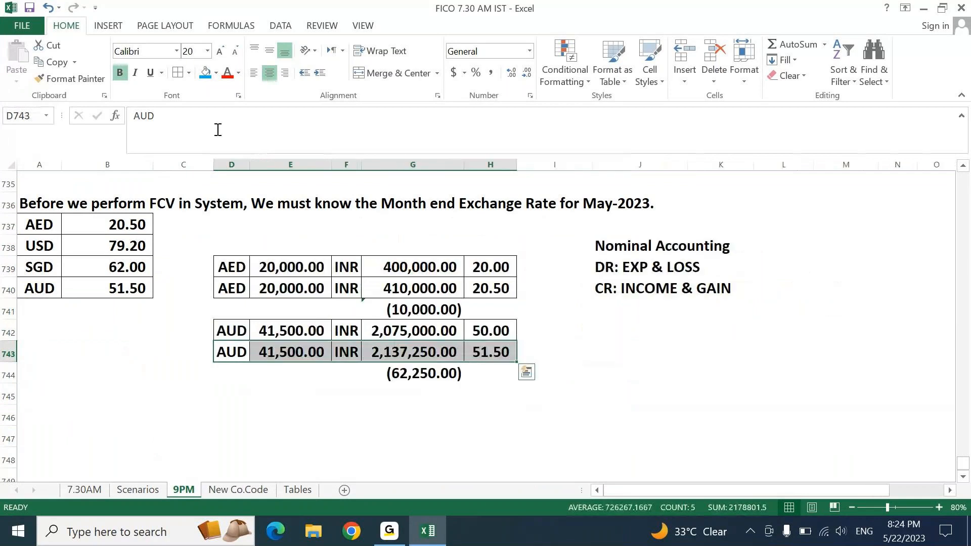
- AutoFit columns D to F to the open-transactions table's contents in D722:F728
key("Left")
key("Down")
key("Up")
key("Left")
key("ctrl+Up")
key("ctrl+Up")
key("ctrl+Up")
key("ctrl+Up")
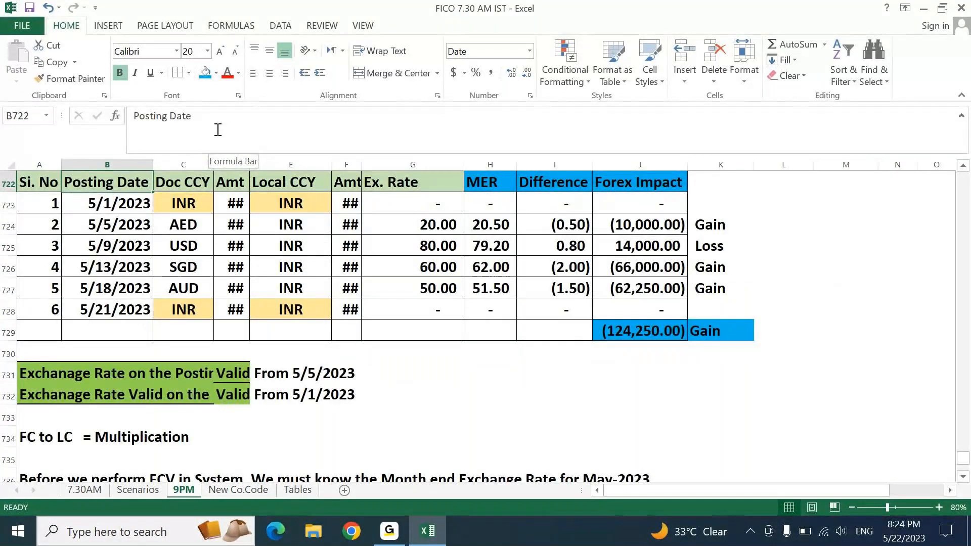
key("Right")
key("Right")
key("shift+Right")
key("shift+Right")
key("shift+Down")
key("shift+Down")
key("shift+Down")
key("shift+Down")
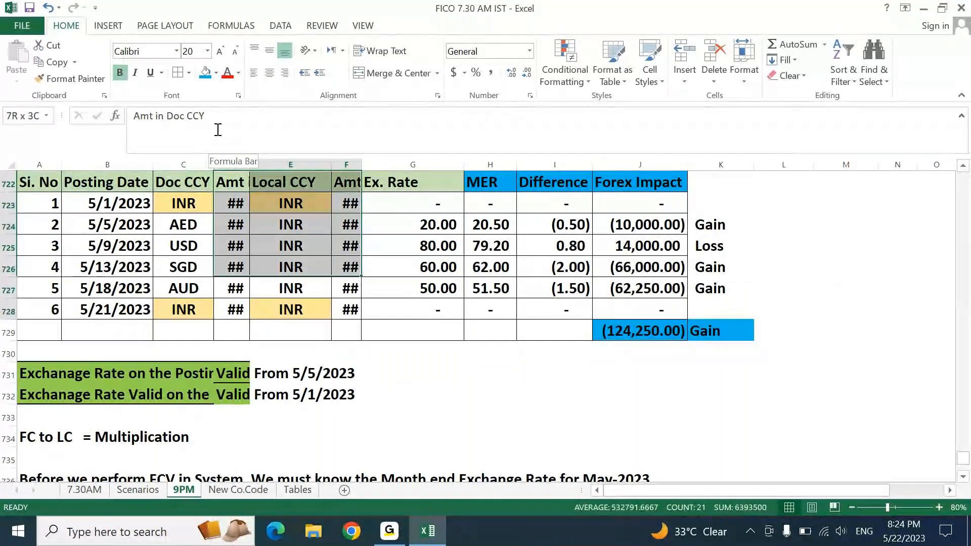
key("shift+Down")
key("shift+Down")
key("alt+o")
key("c")
key("a")
- Enter the heading "Steps to be done in SAP" in cell A746, below the AUD calculation
key("Home")
key("Page_Down")
key("Down")
key("Down")
key("Down")
key("Down")
key("Down")
key("Down")
key("Down")
key("Down")
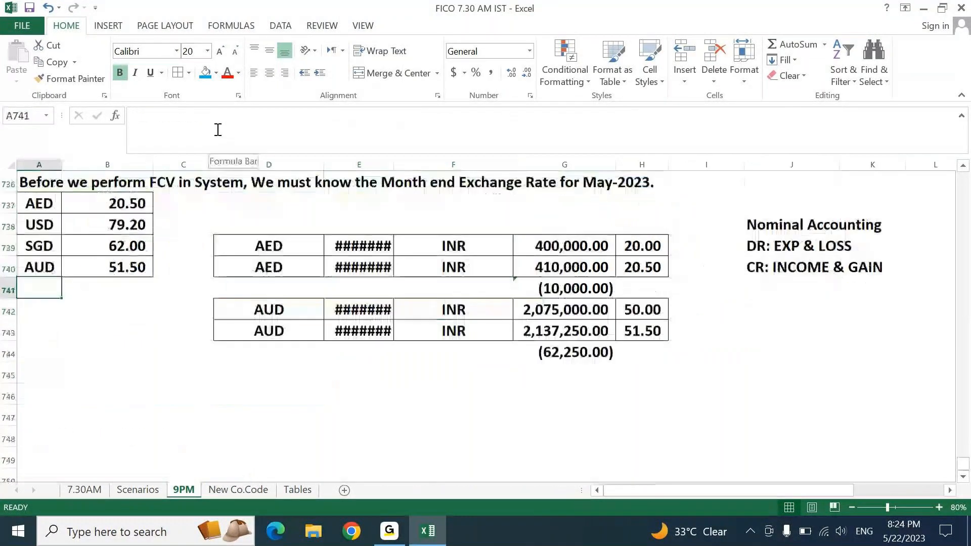
key("Down")
key("Down")
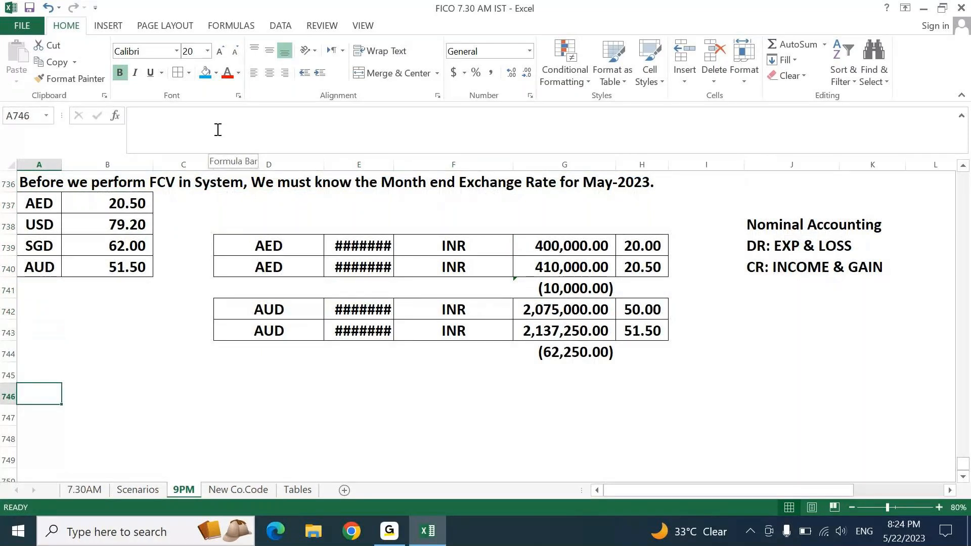
type("Steps to be ")
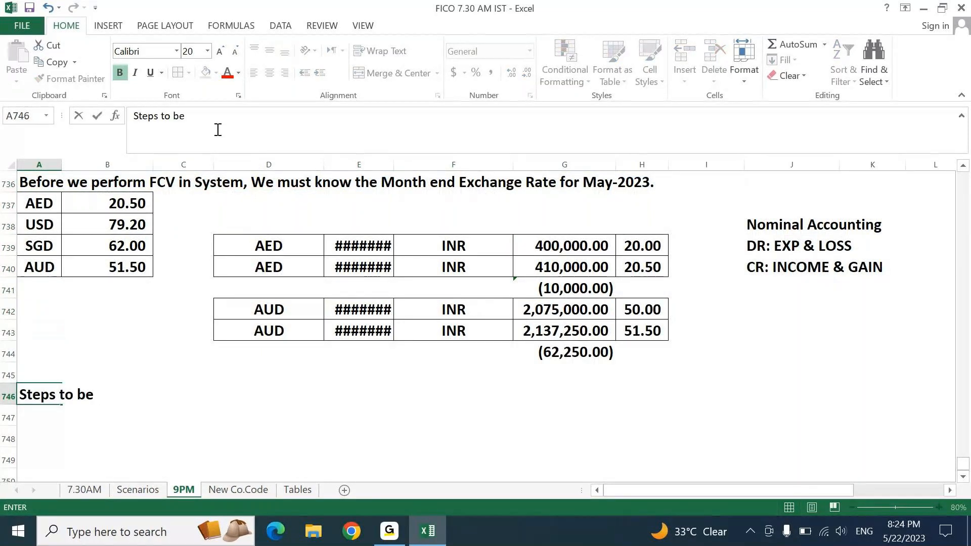
type("done ")
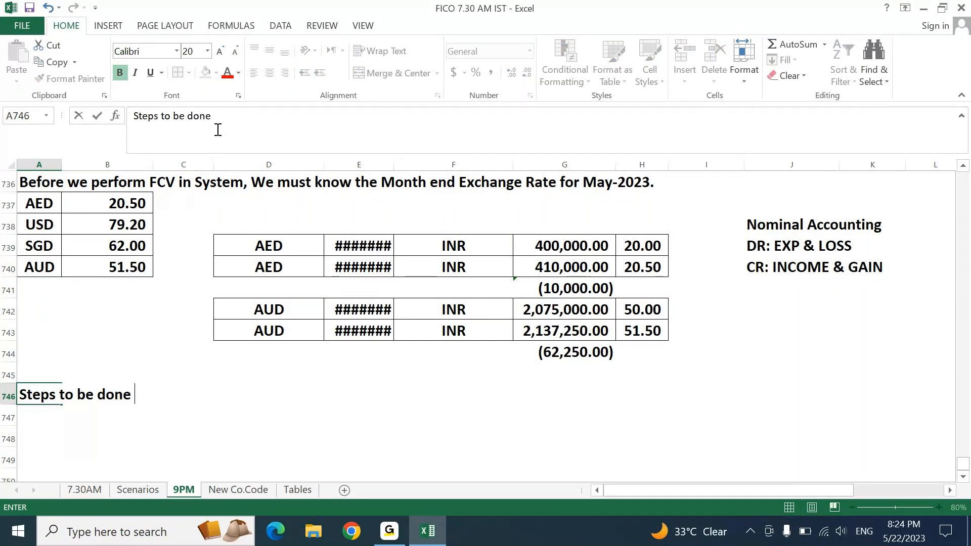
type("in SAP")
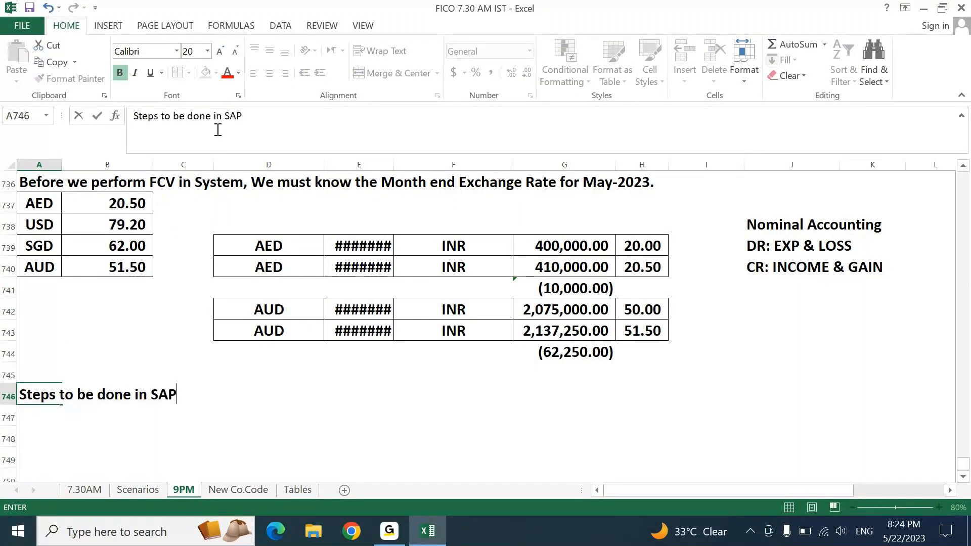
key("Return")
- Fill the "Steps to be done in SAP" heading cells A746:C746 with blue
key("Down")
key("Down")
key("Down")
key("Down")
key("Down")
key("Down")
key("Down")
key("Down")
key("Down")
key("Down")
key("Down")
key("Down")
key("Down")
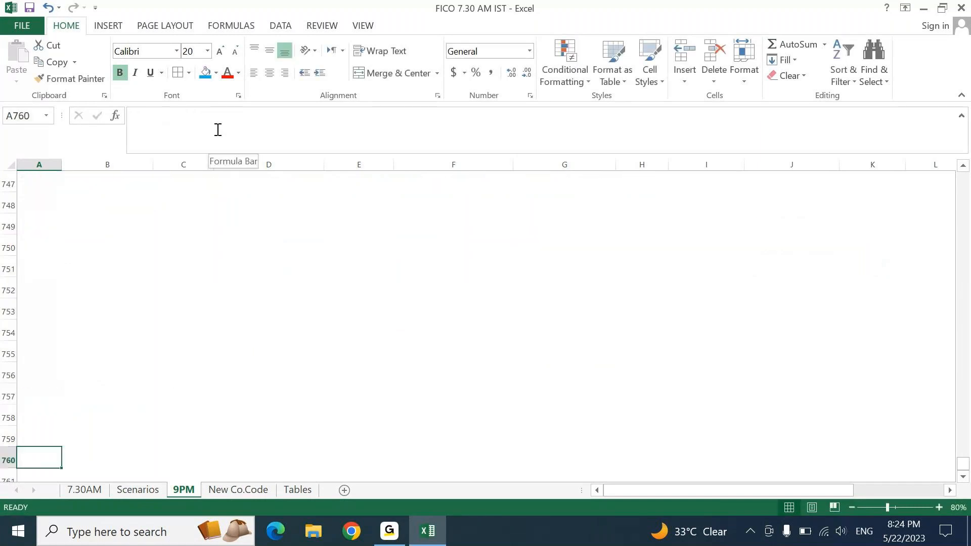
key("ctrl+Up")
key("shift+Right")
key("shift+Right")
left_click(204, 76)
- Enter '1. Create a GL account as " FCV GL 1" under Asset Group' in cell A747, below the SAP steps heading
key("Down")
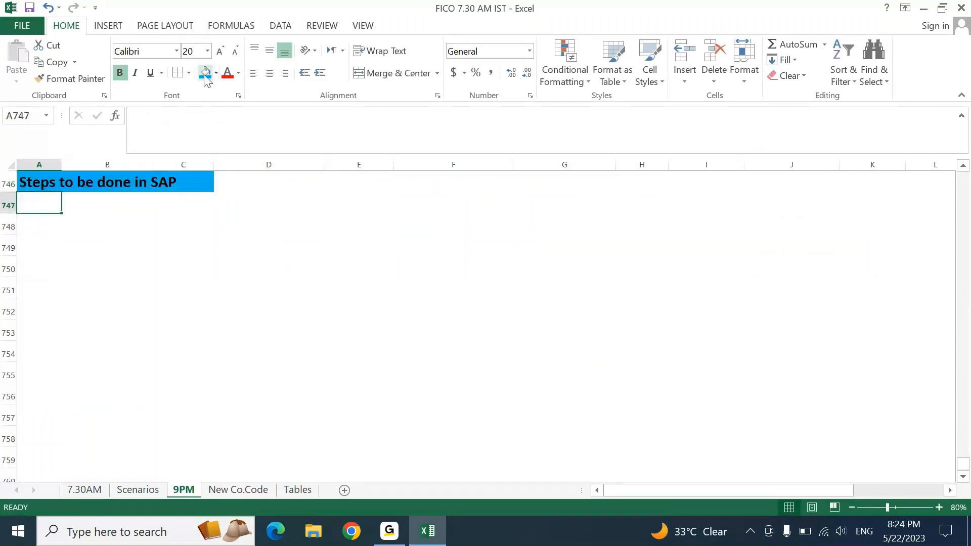
type("1. Create a ")
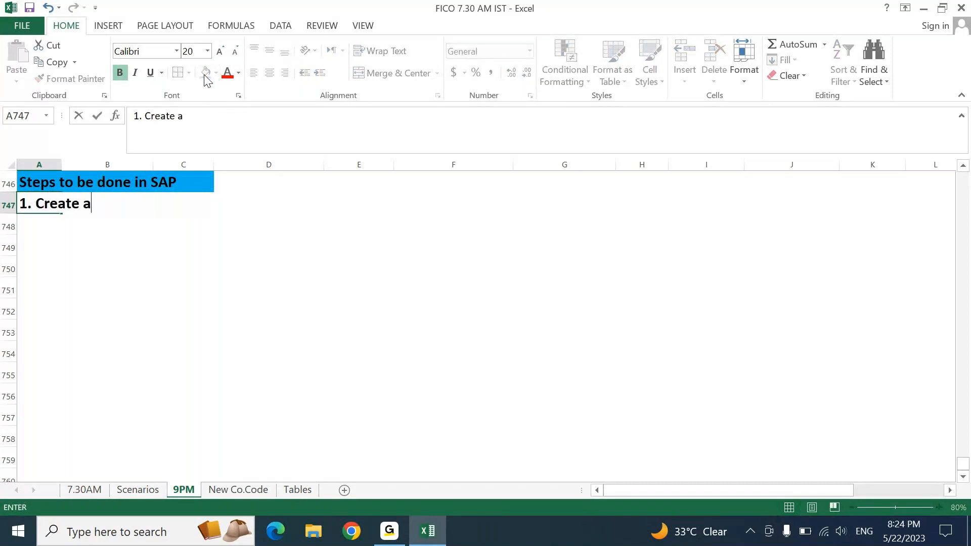
type("GL account as ")
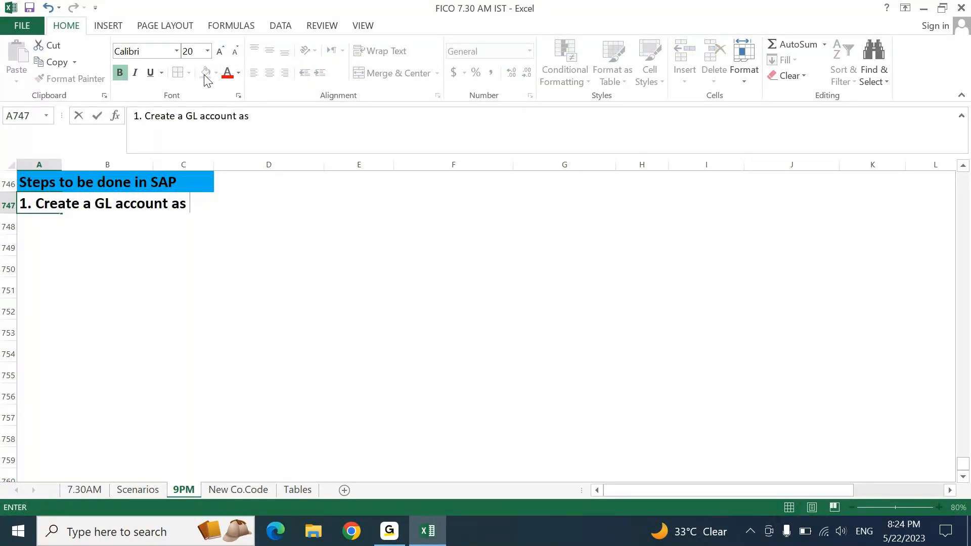
type("\" FCV GL1")
key("BackSpace")
type("1\" unde")
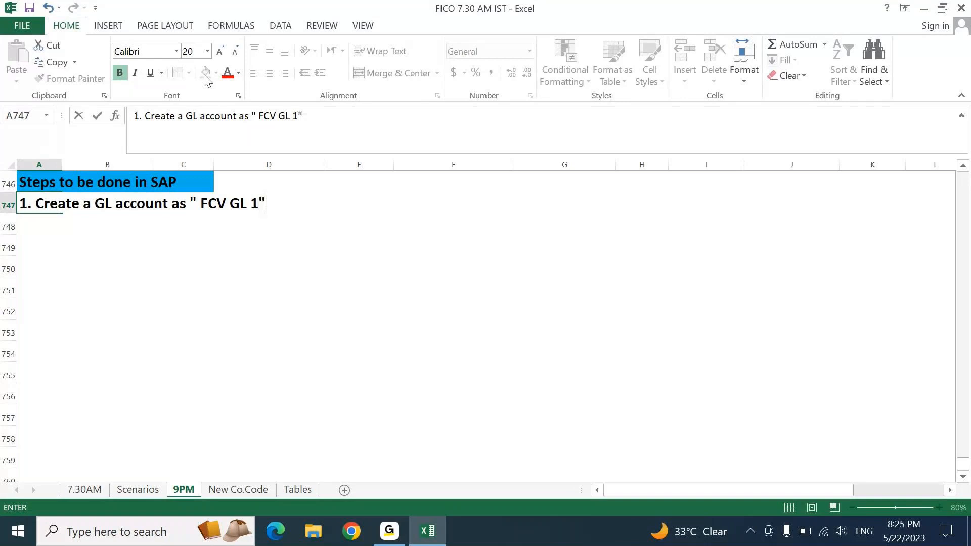
type("r ")
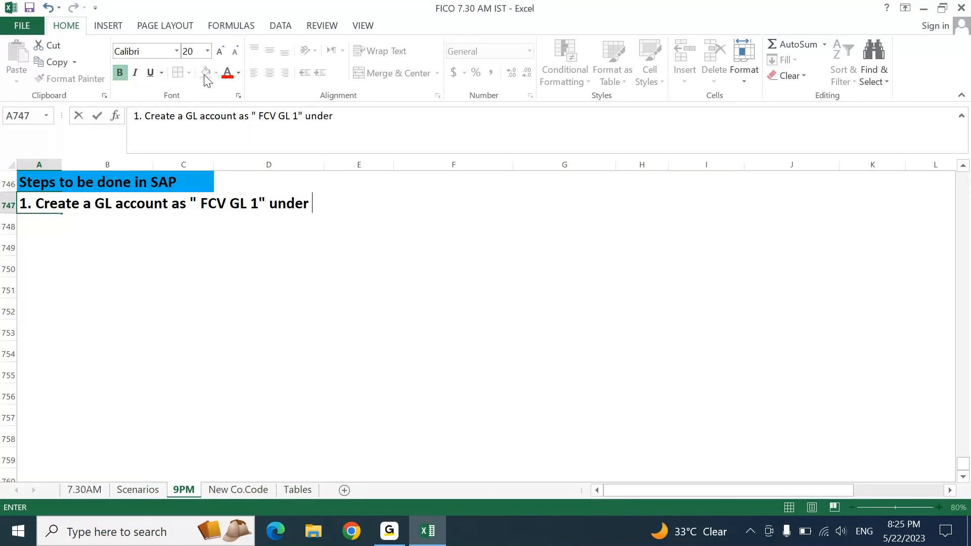
type("Asset Group")
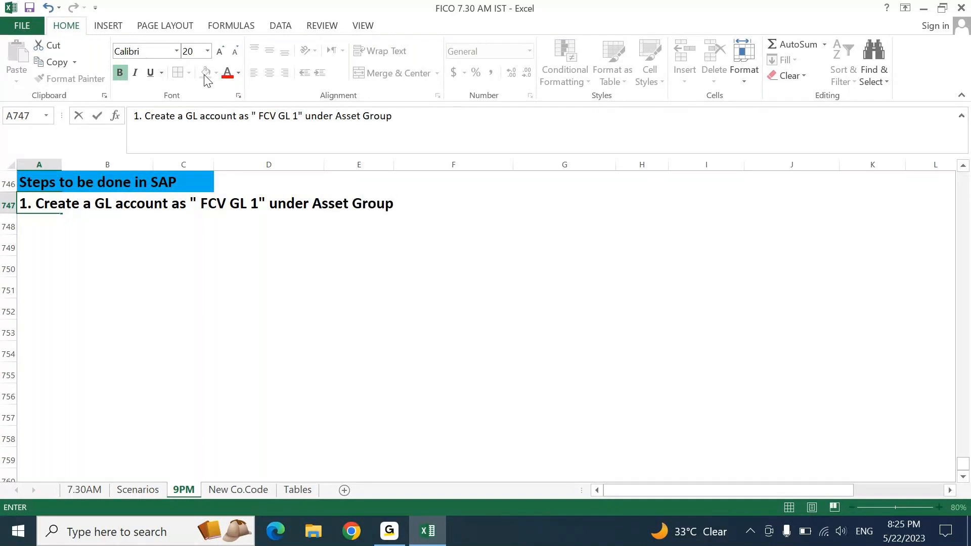
key("Return")
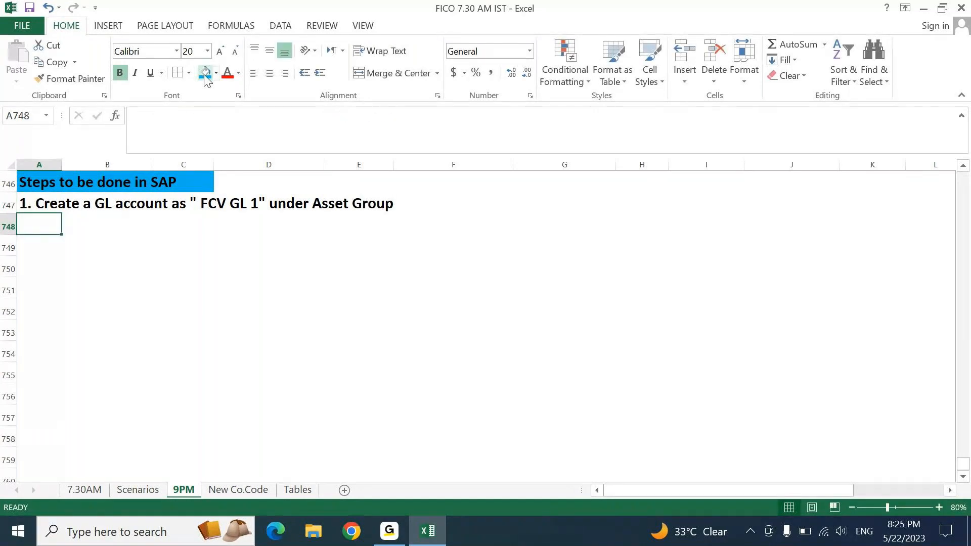
- Enter "2. Make this GL as Open Item Managed" in cell A748 as the second SAP step
type("2. Make this")
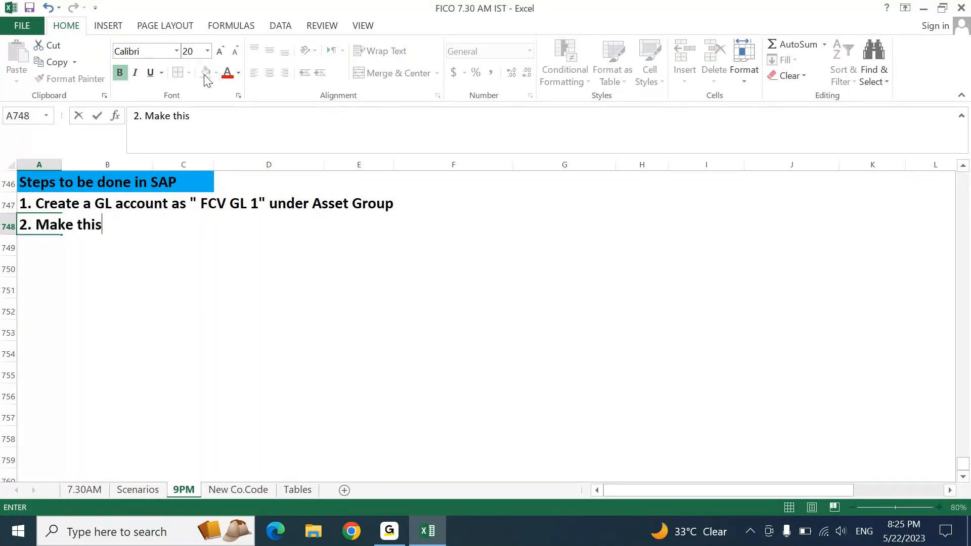
type(" GL as OP")
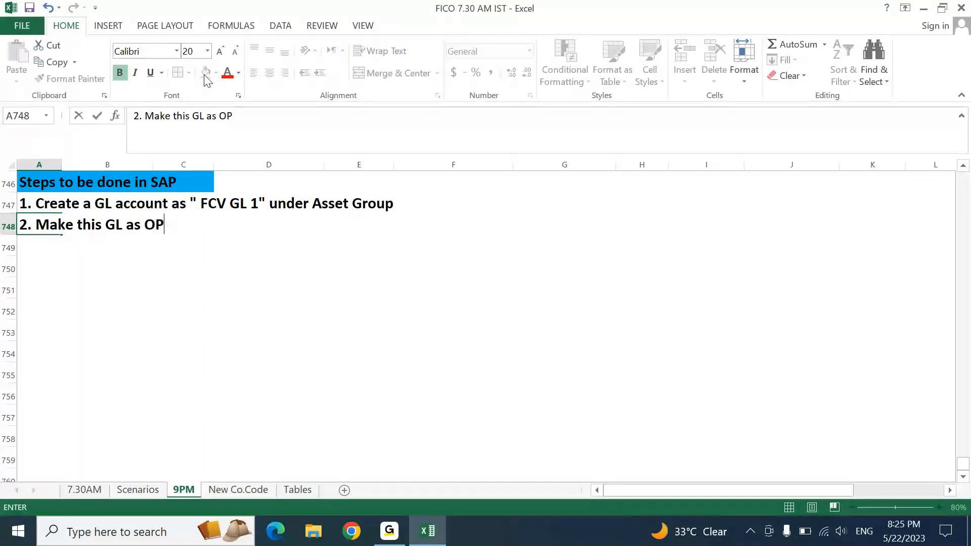
type("en Item Manage")
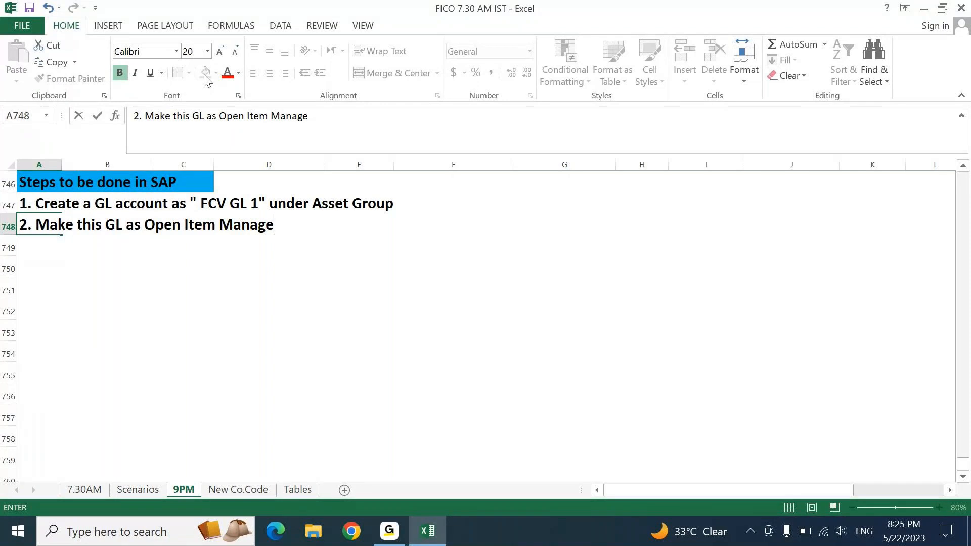
type("d")
key("Return")
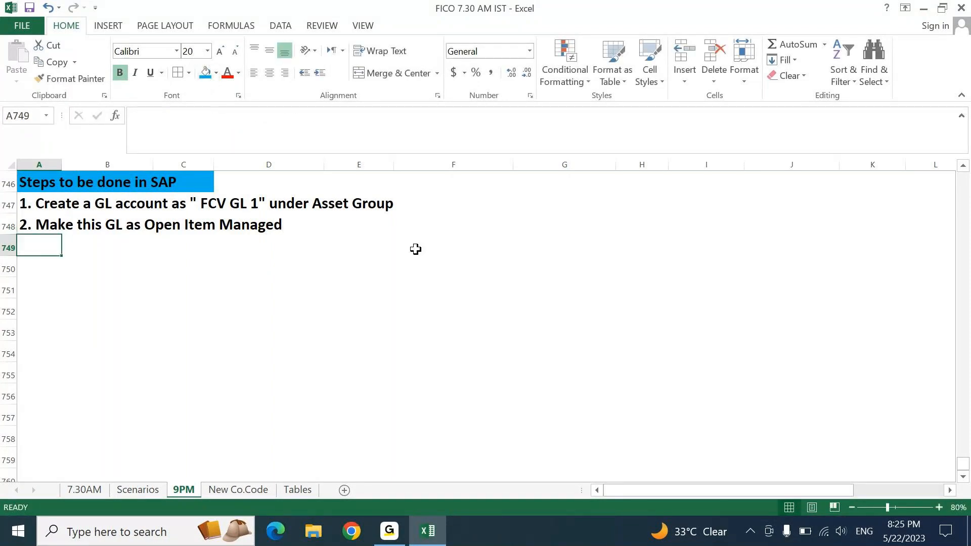
- Enter "3. Maintain the exchange Rates for the posting dates as per the excel sheet." in cell A749
left_click(396, 534)
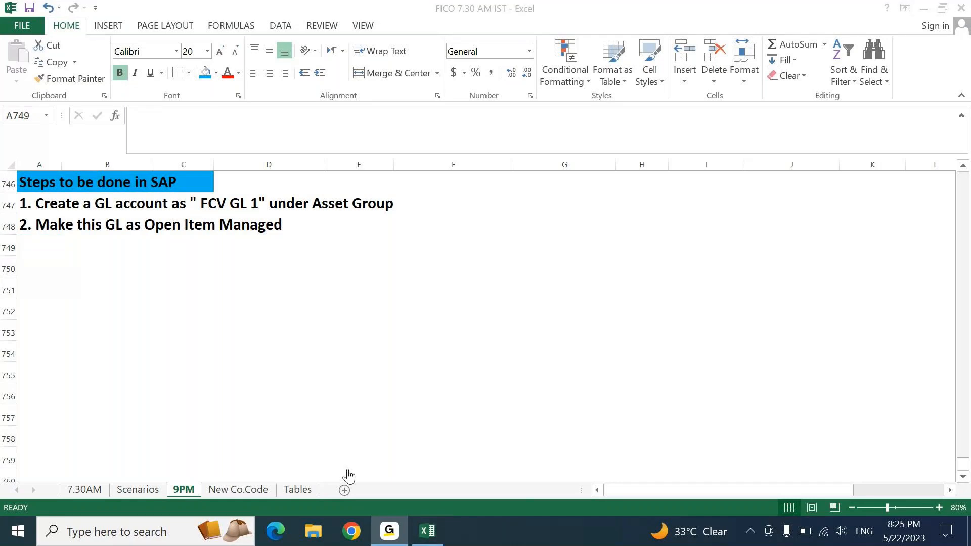
left_click(391, 534)
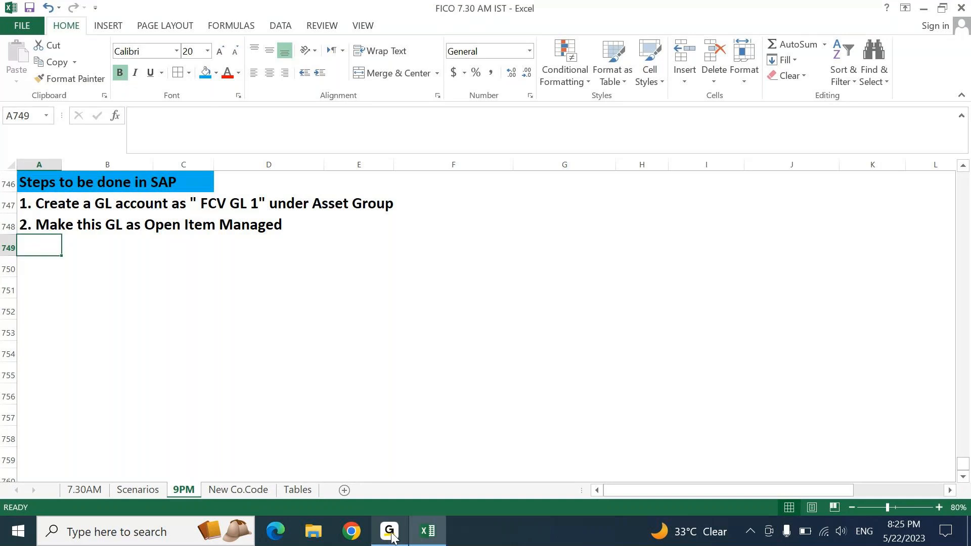
type("3. Post")
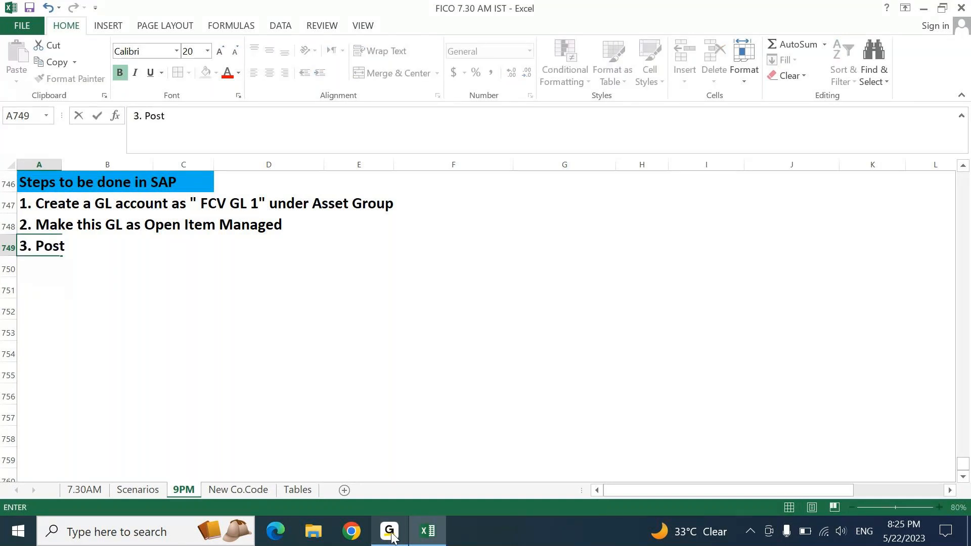
key("Escape")
type("3. Maintain the ex")
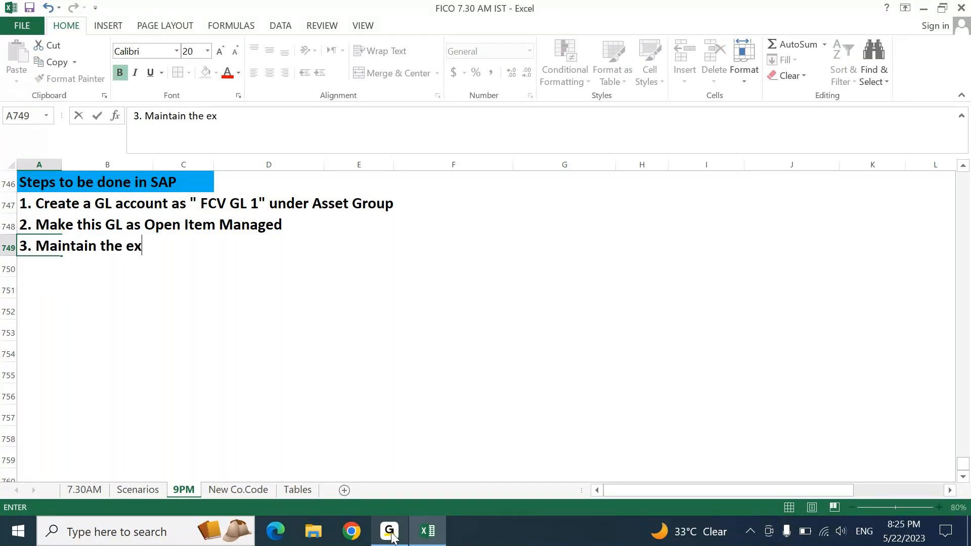
type("change Rates foe ")
type("th")
key("BackSpace")
key("BackSpace")
key("BackSpace")
type("r the ")
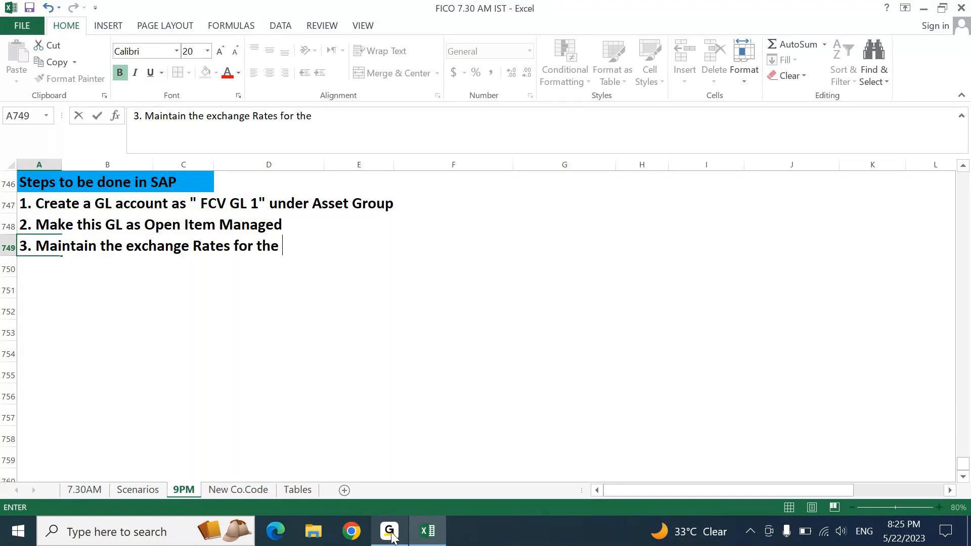
type("posting dates as per ")
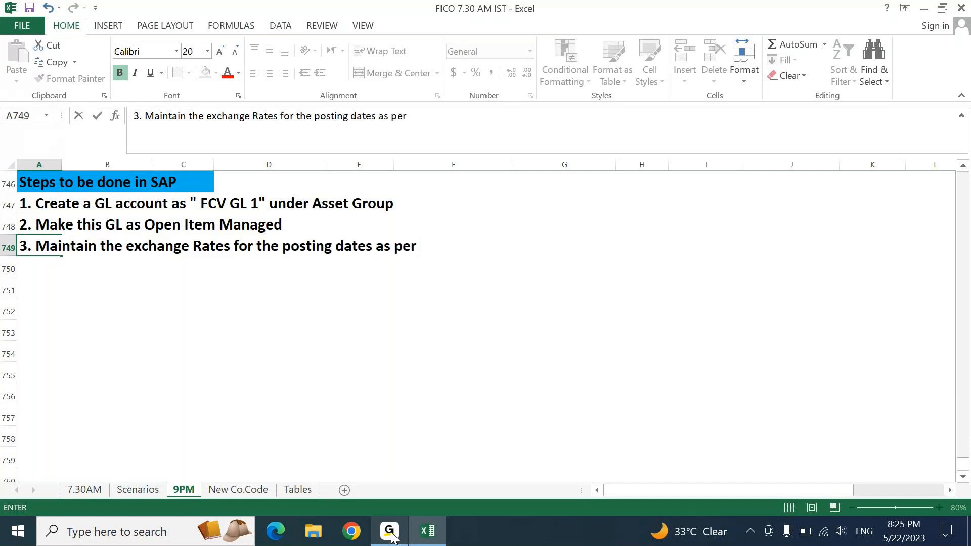
type("t")
type("he excel sheet.")
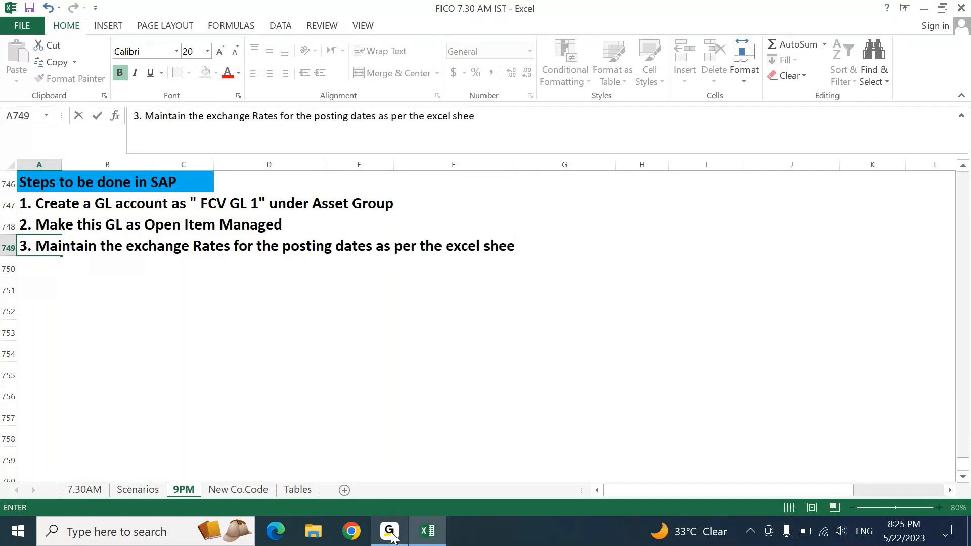
key("Return")
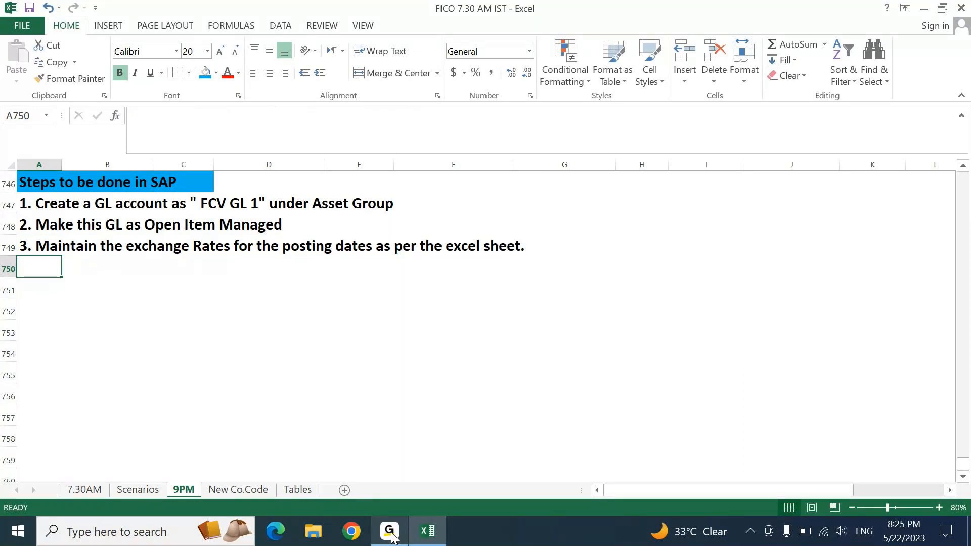
- Highlight the foreign currency exchange rates in G724:G727 of the open-transactions table for review
key("Page_Up")
key("Page_Up")
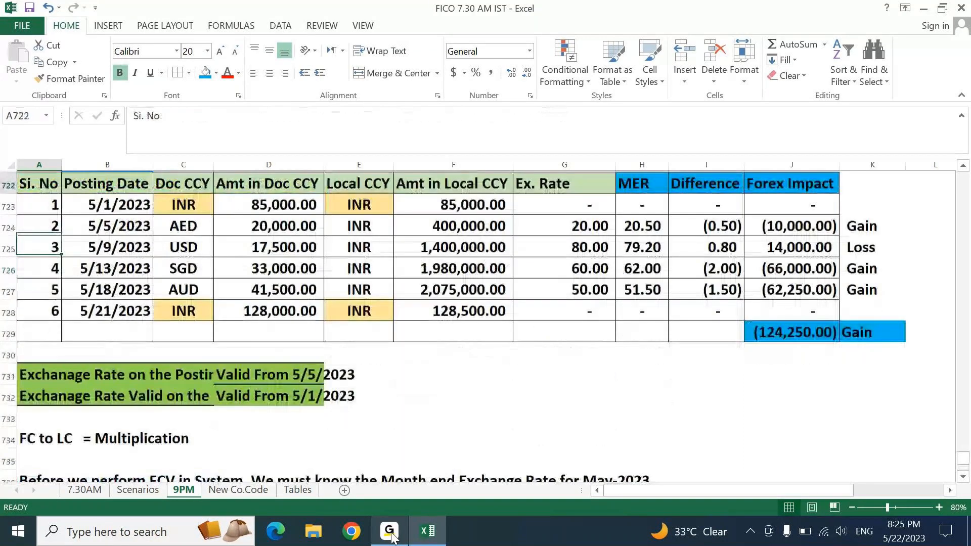
scroll(566, 311, "up", 2)
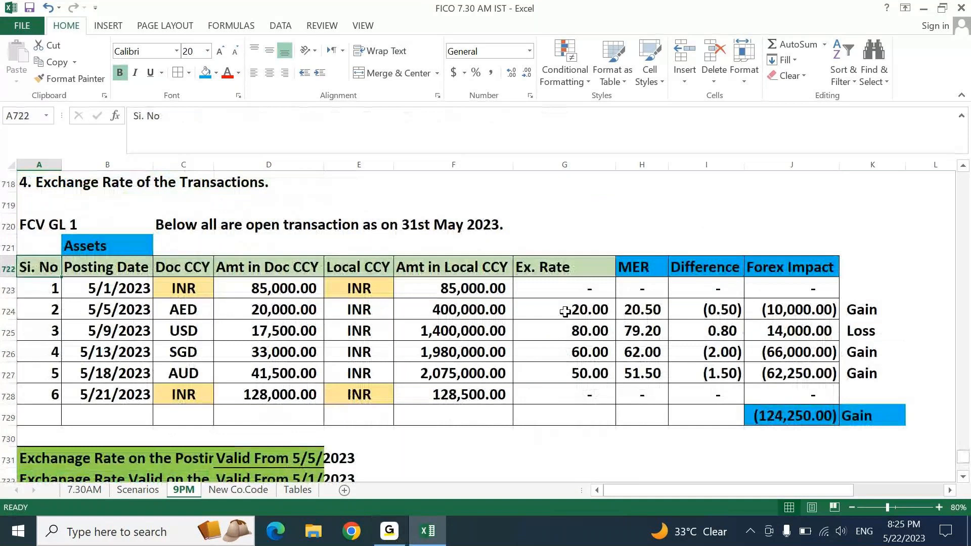
left_click_drag(565, 312, 573, 367)
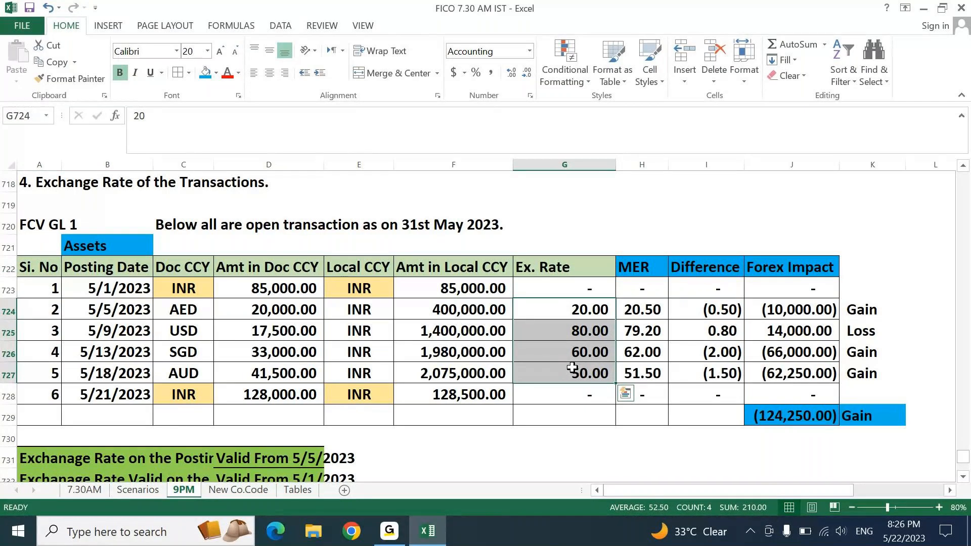
- Append the transaction code OB08 to the end of the exchange rate step in cell A749
key("Page_Down")
key("Page_Down")
key("Left")
key("Left")
key("Left")
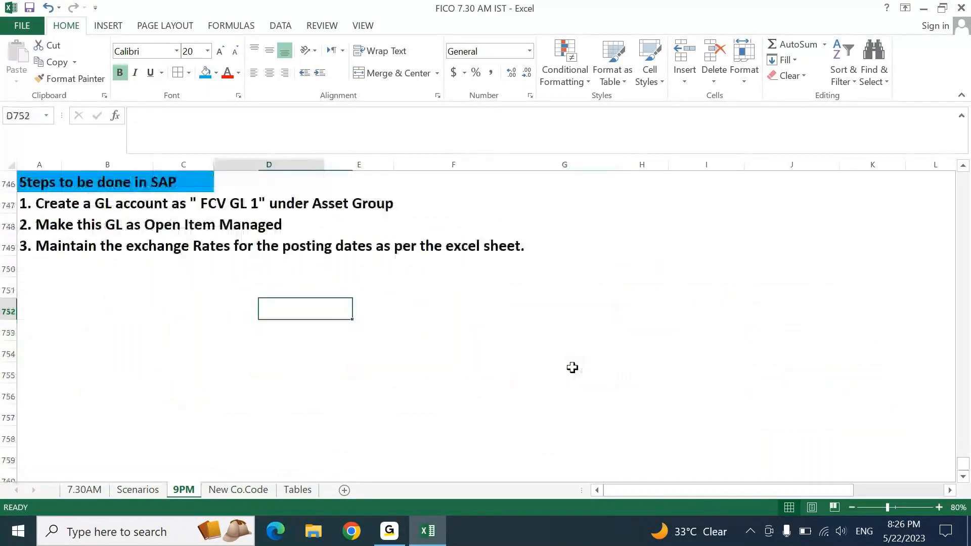
key("Up")
key("Up")
key("Up")
key("Left")
key("Left")
key("Left")
key("F2")
type("OB08")
key("Return")
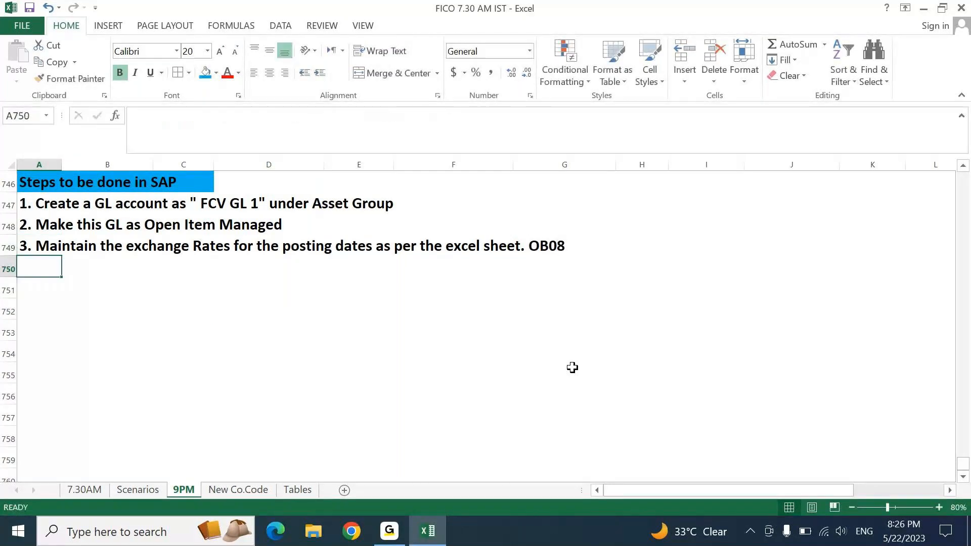
- Append ". FS00" to the GL account creation step in cell A747
key("Up")
key("Up")
key("Up")
key("F2")
type("Group")
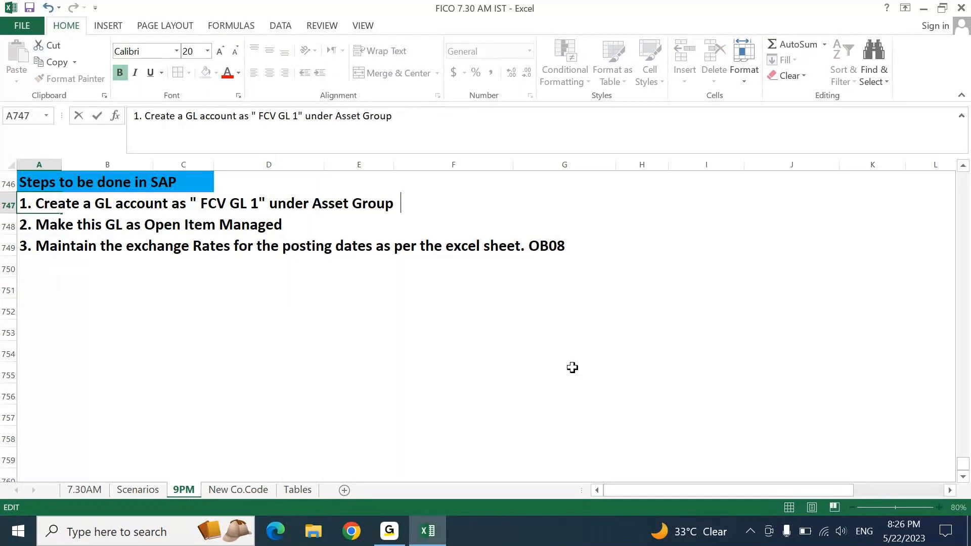
type(". FS00")
key("Return")
key("Return")
key("Return")
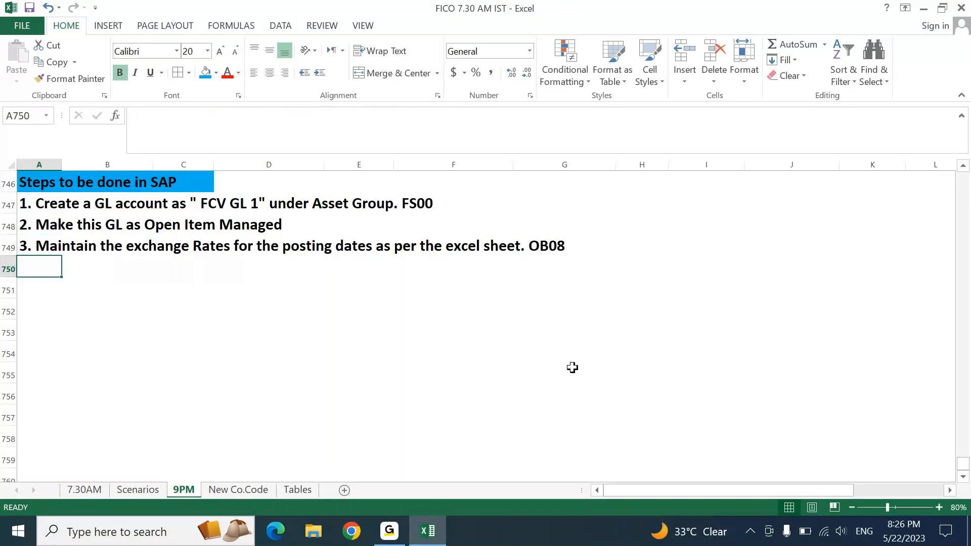
- Enter "4. Post the entries using F-02 or FB50 as per the excel sheet on the same posting date" in cell A750
type("4. Post th")
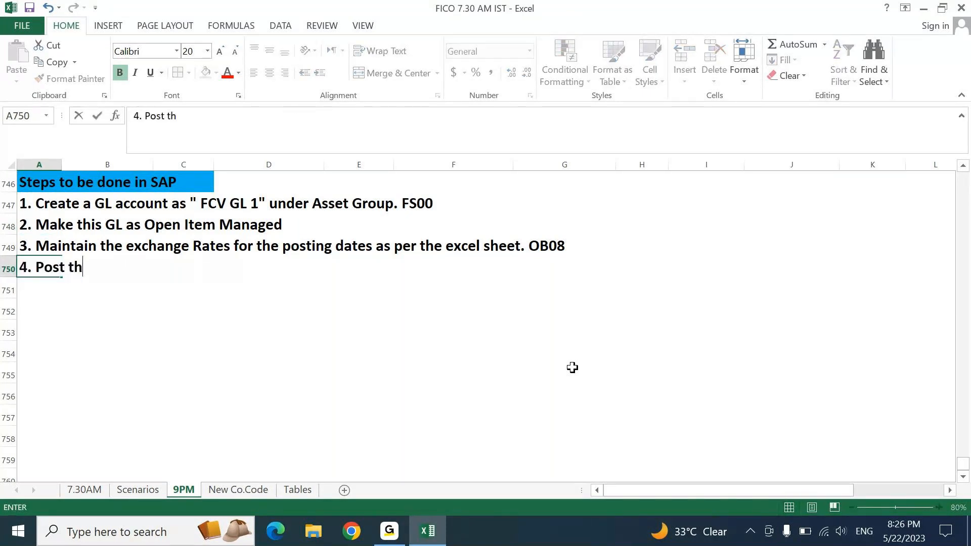
type("e entries using F")
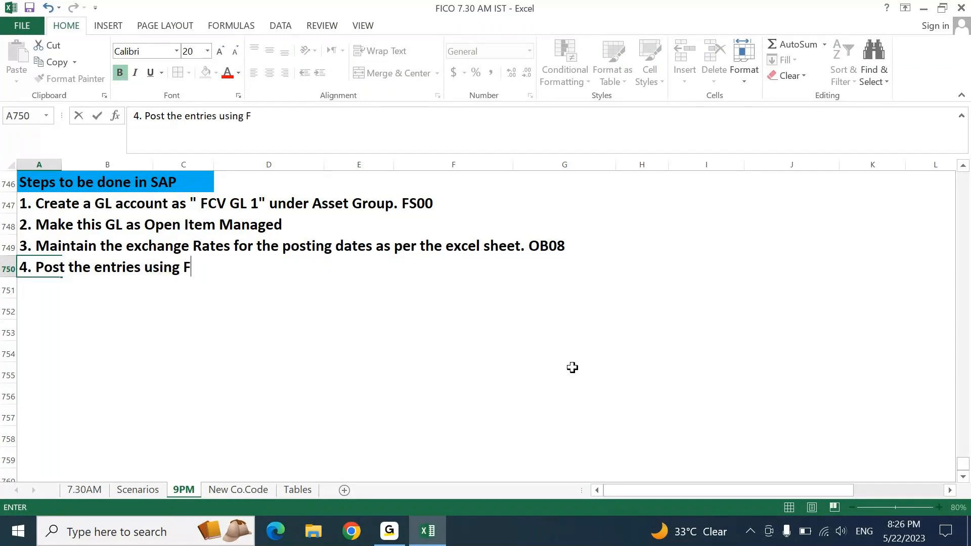
type("-02 or FB50 as per the e")
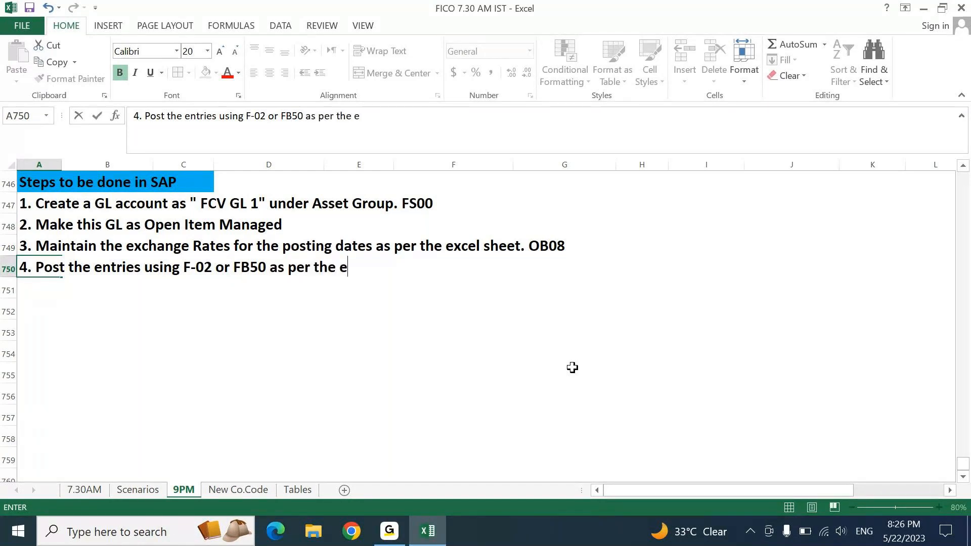
type("xcel shee ")
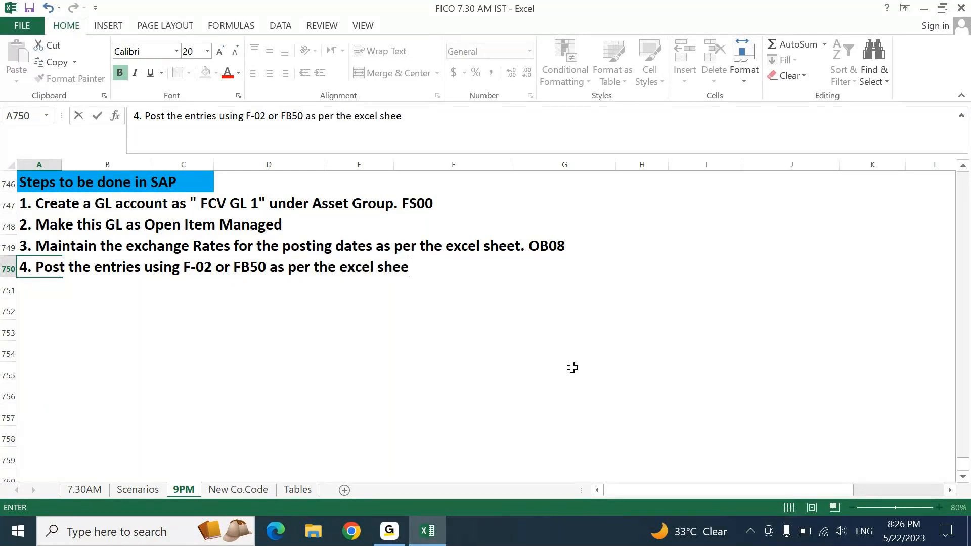
type("t on th")
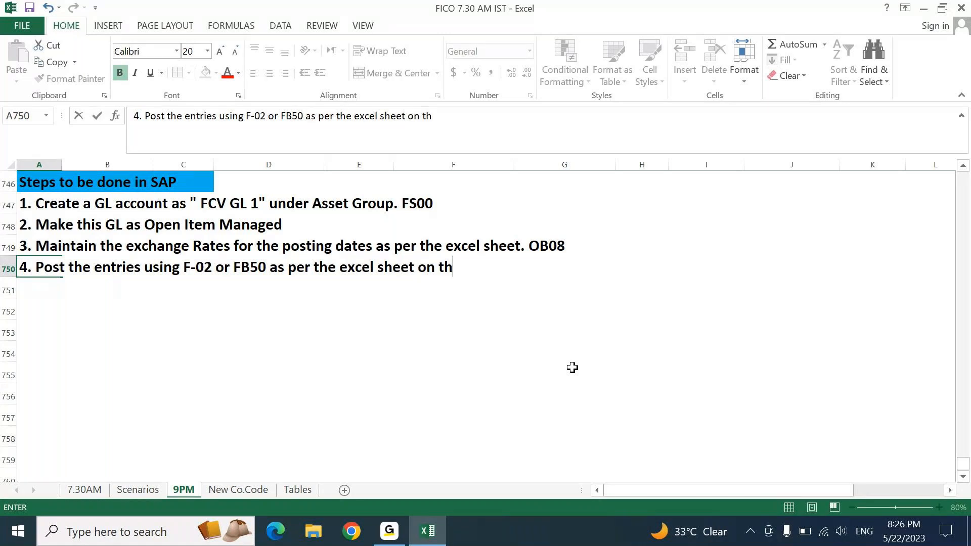
type("e same post")
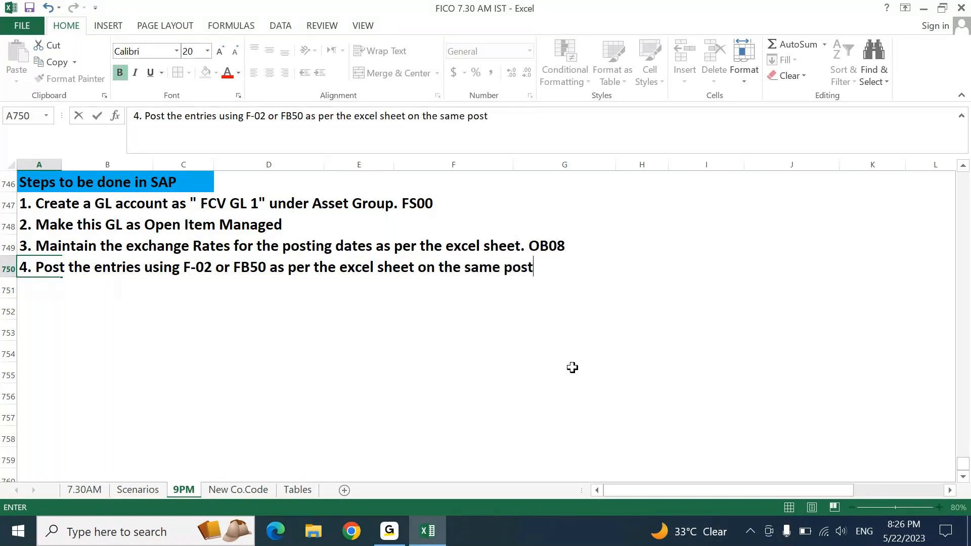
type("ing date")
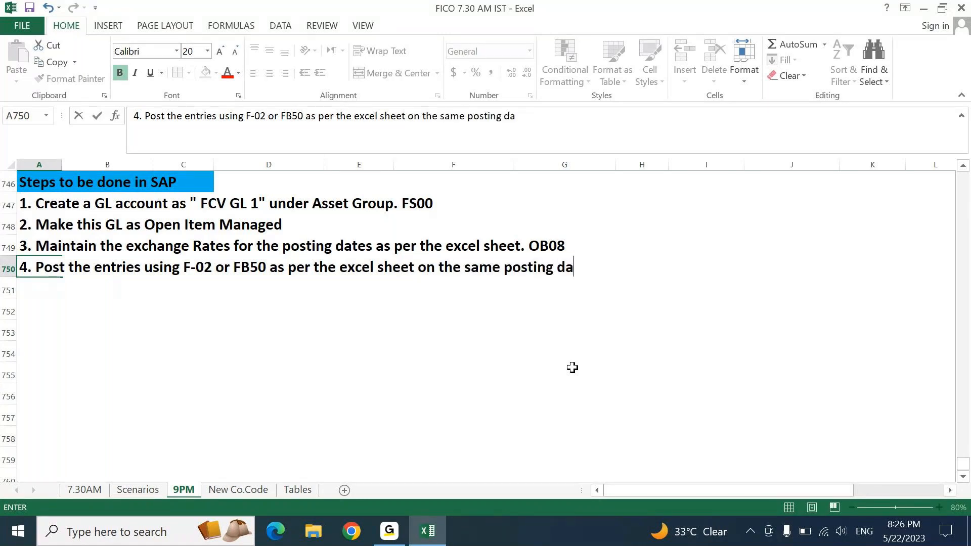
key("Return")
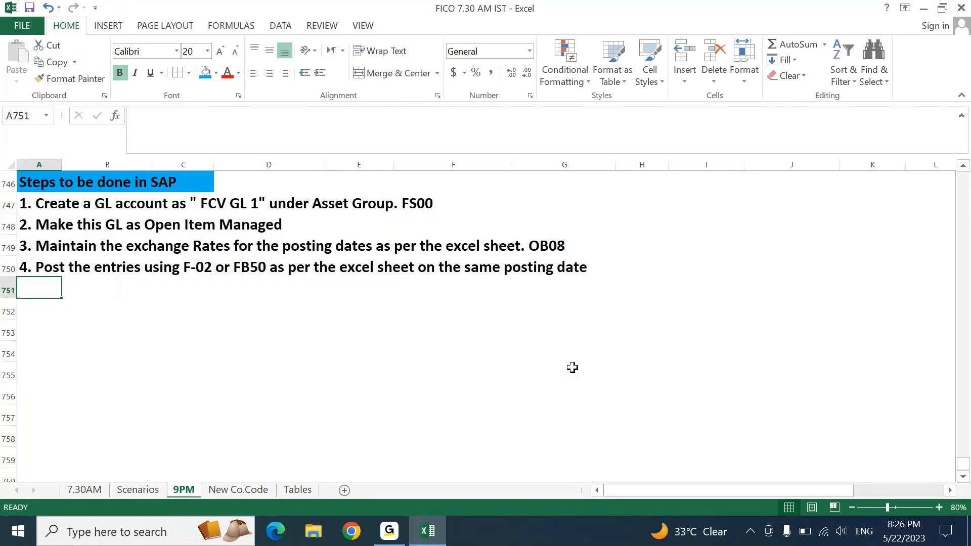
- Review the posting dates, document currencies and document amounts of the open transactions listed under FCV GL 1
key("Page_Up")
key("Page_Up")
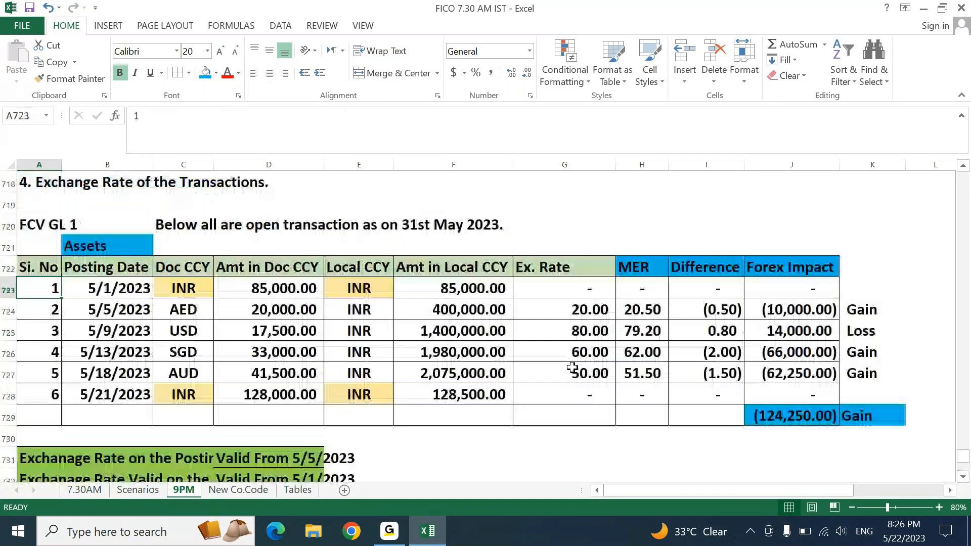
left_click(109, 293)
left_click_drag(109, 294, 109, 364)
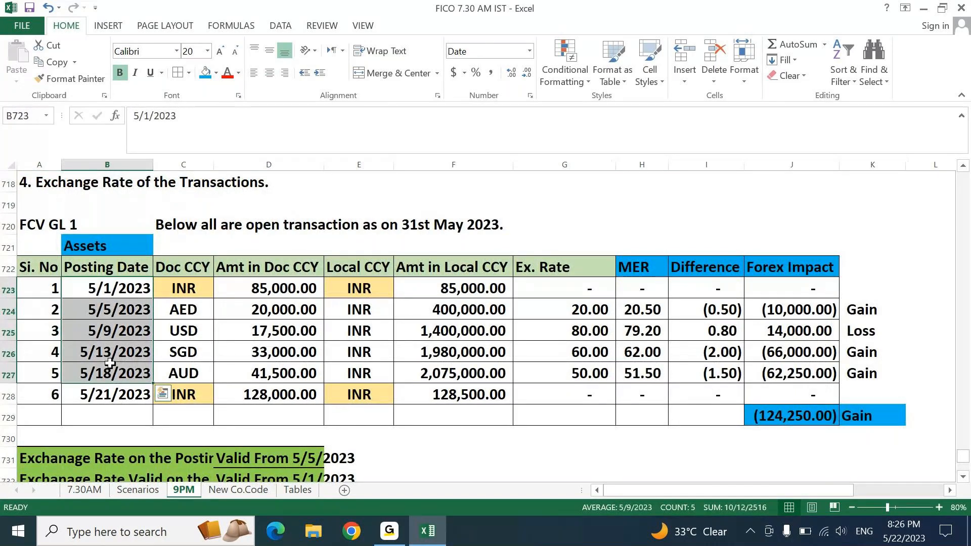
left_click(183, 328)
left_click(267, 305)
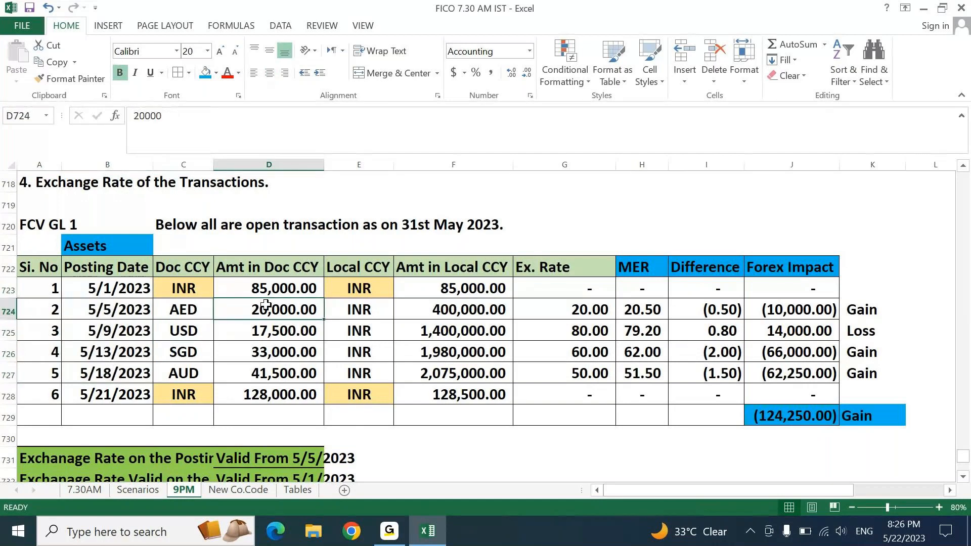
left_click(41, 226)
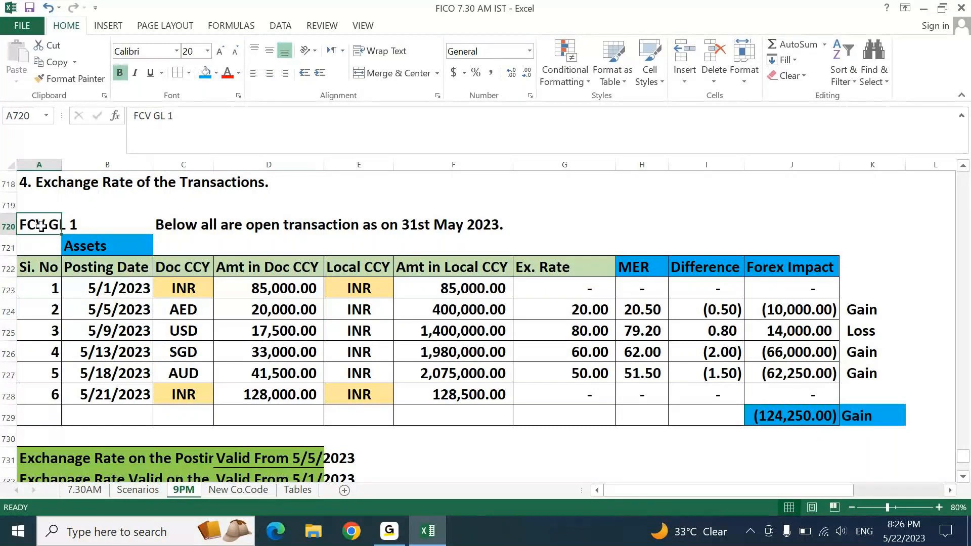
left_click_drag(267, 289, 263, 372)
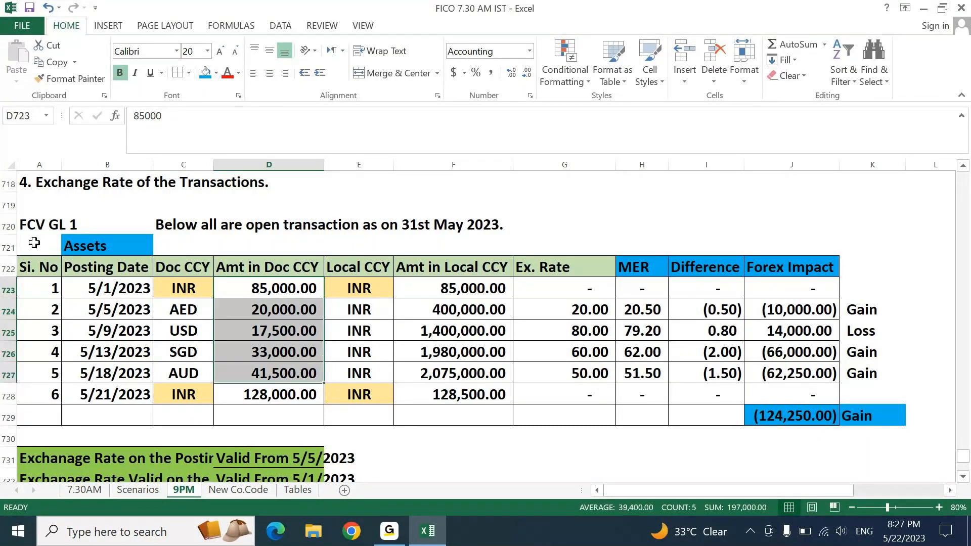
left_click(43, 223)
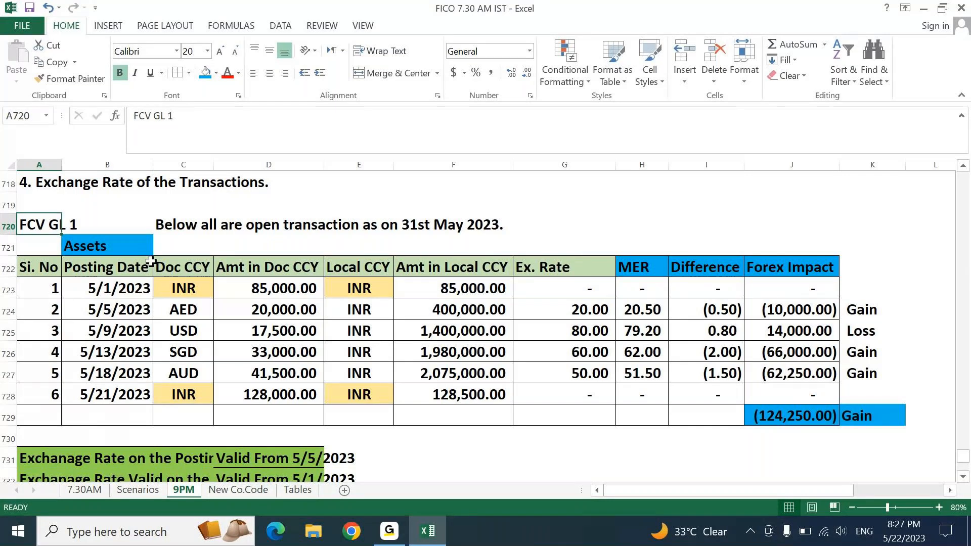
left_click_drag(268, 288, 233, 373)
left_click(68, 227)
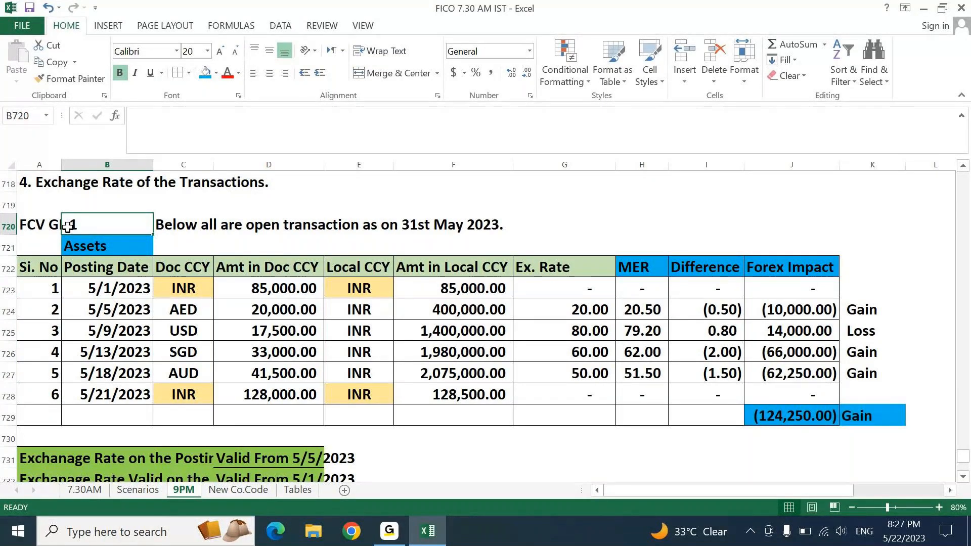
left_click(57, 229)
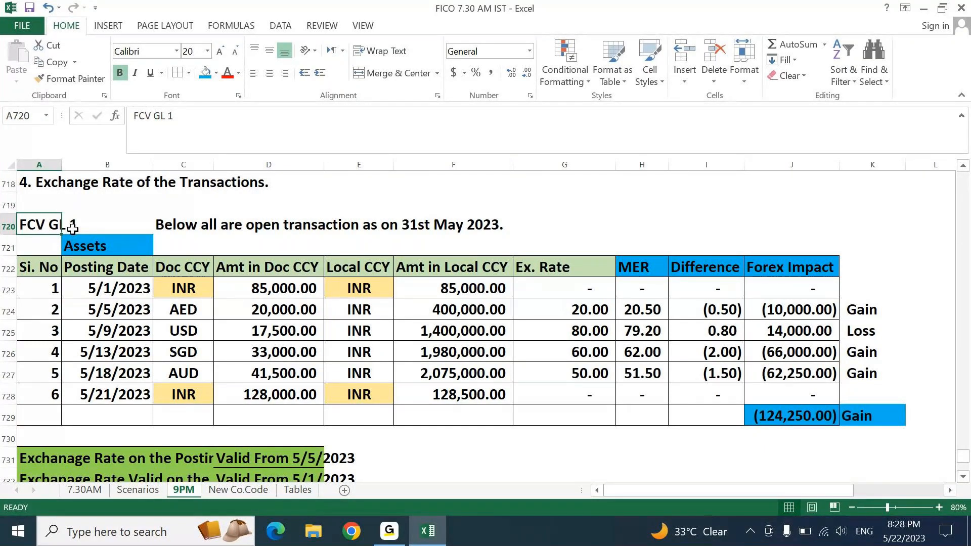
- Enter "5. Before posting the entry. Simulate and check Local CCY value as per Excel sheet." in cell A751
key("Page_Down")
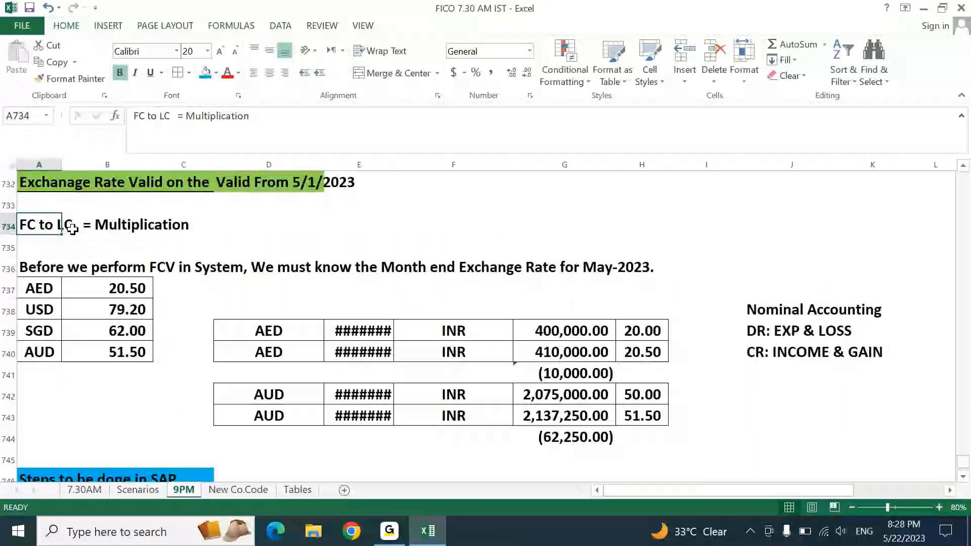
key("Page_Down")
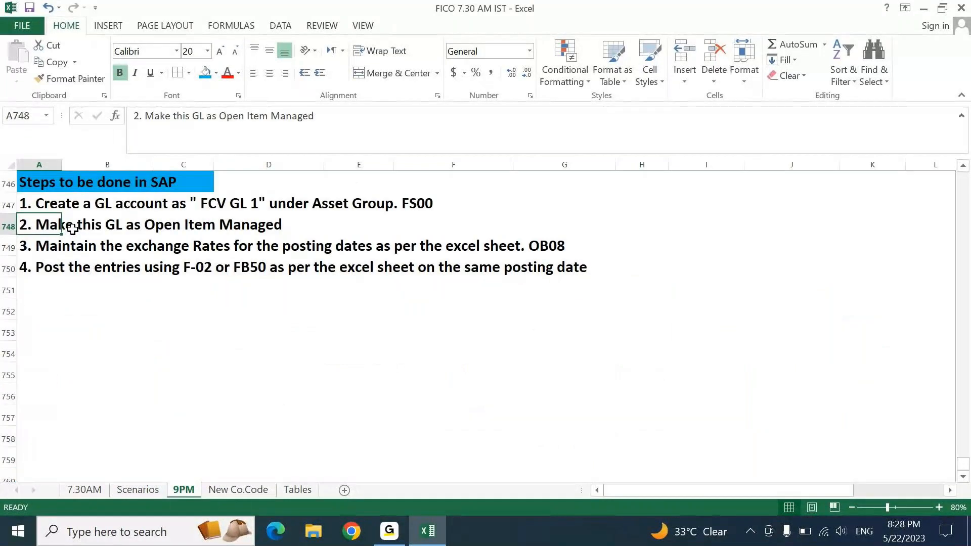
key("Down")
key("Down")
key("Down")
type("5. ")
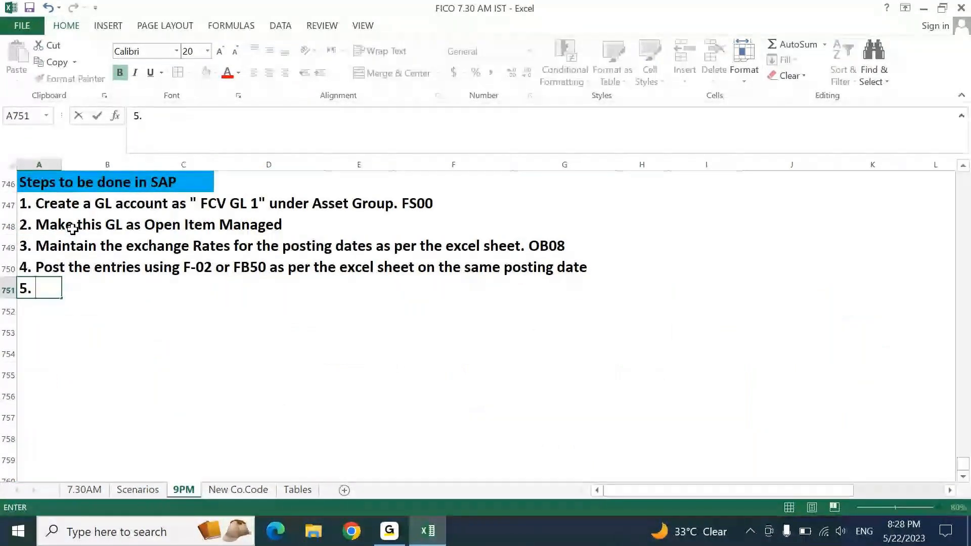
type("Before post")
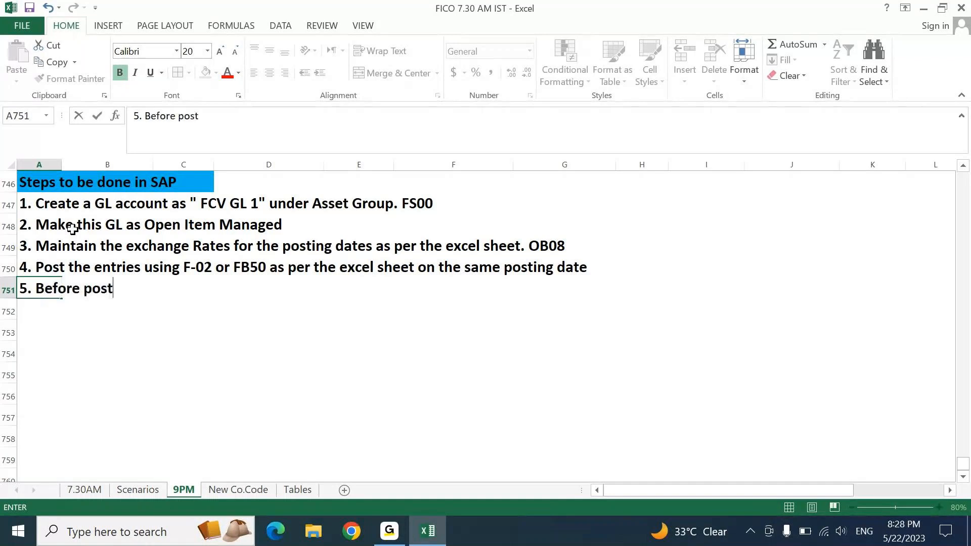
type("ing th")
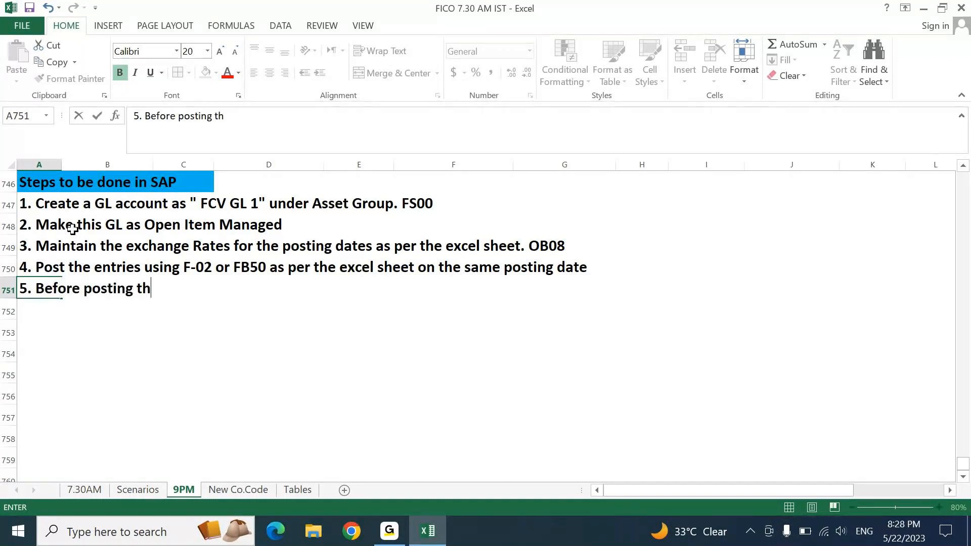
type("e entry.")
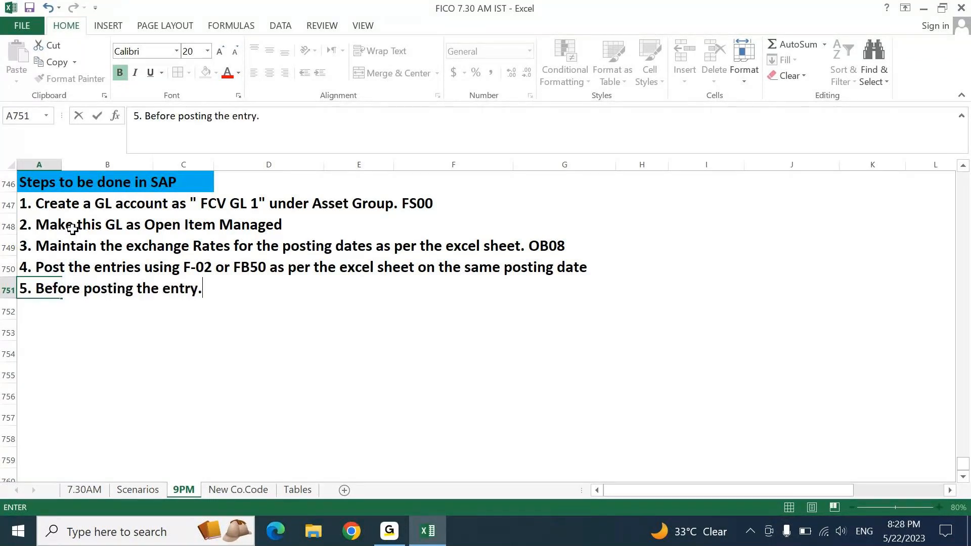
type(" Simulate and cec")
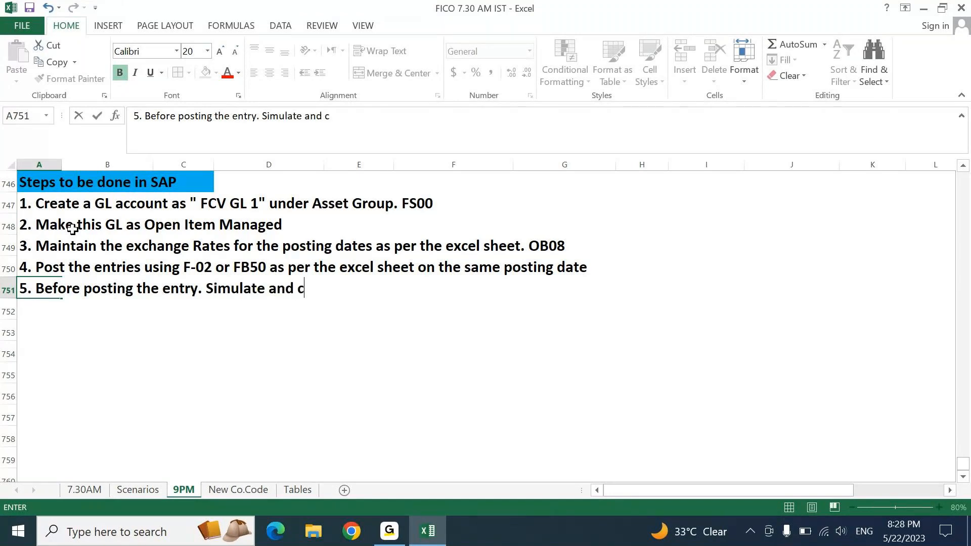
key("BackSpace")
key("BackSpace")
type("heck Local CCY value ")
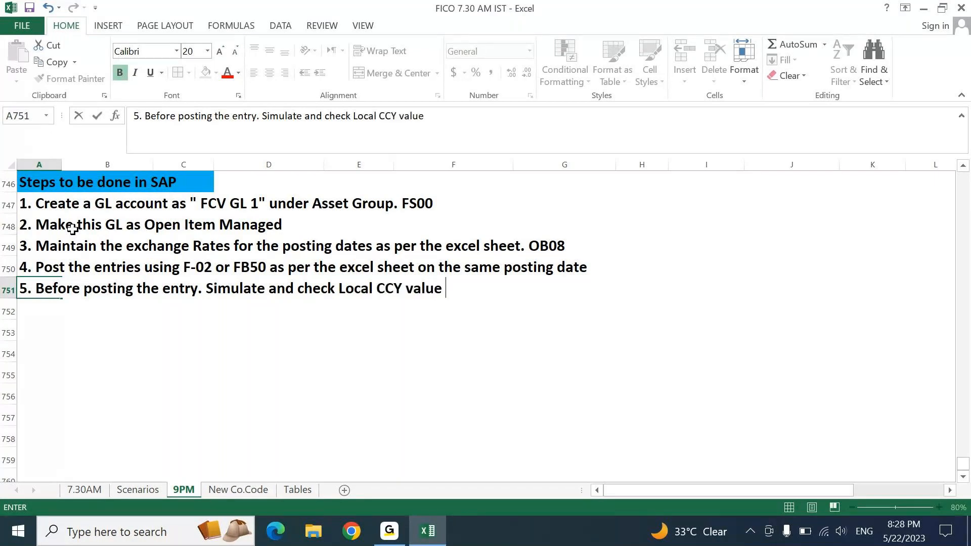
type("as per Ex")
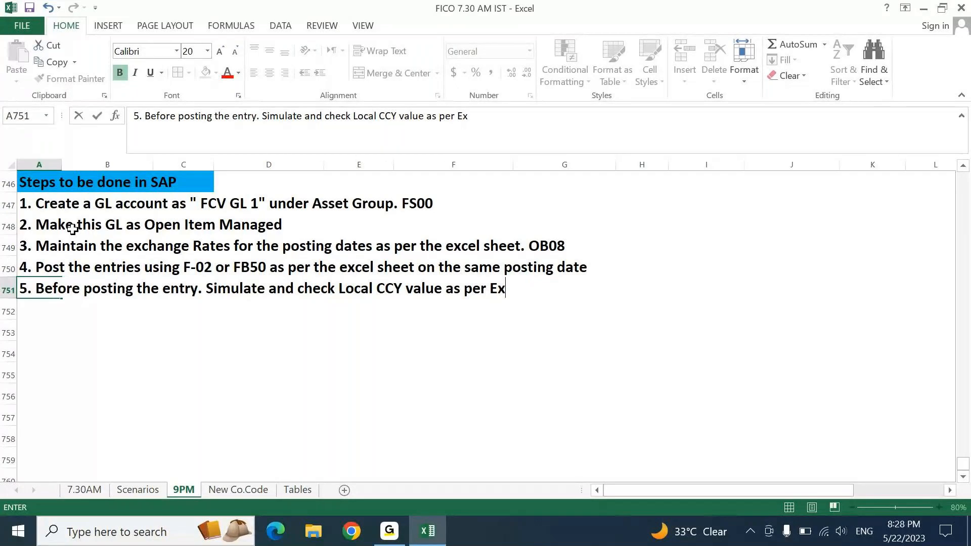
type("cel sheet.")
key("Return")
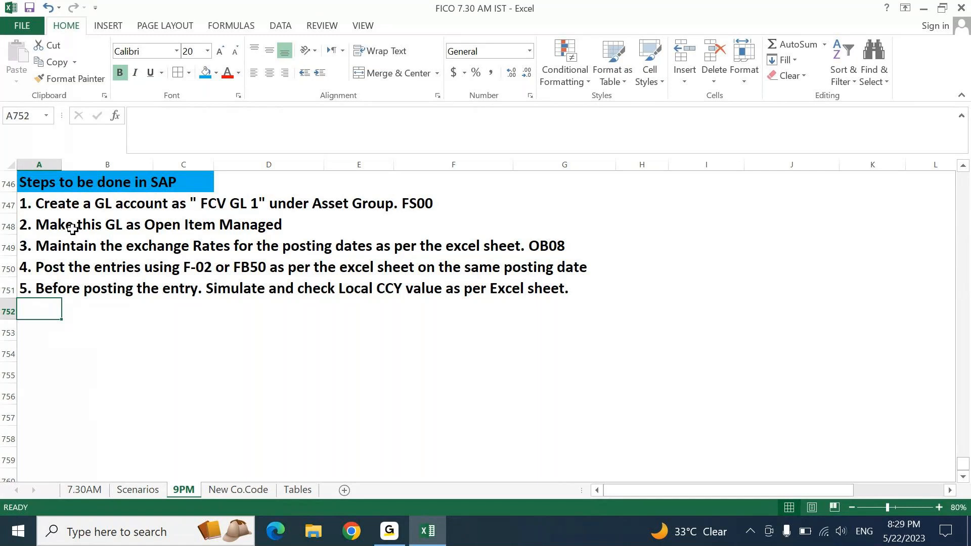
- Inspect the local currency amount formula of the AED transaction in cell F724
key("Page_Up")
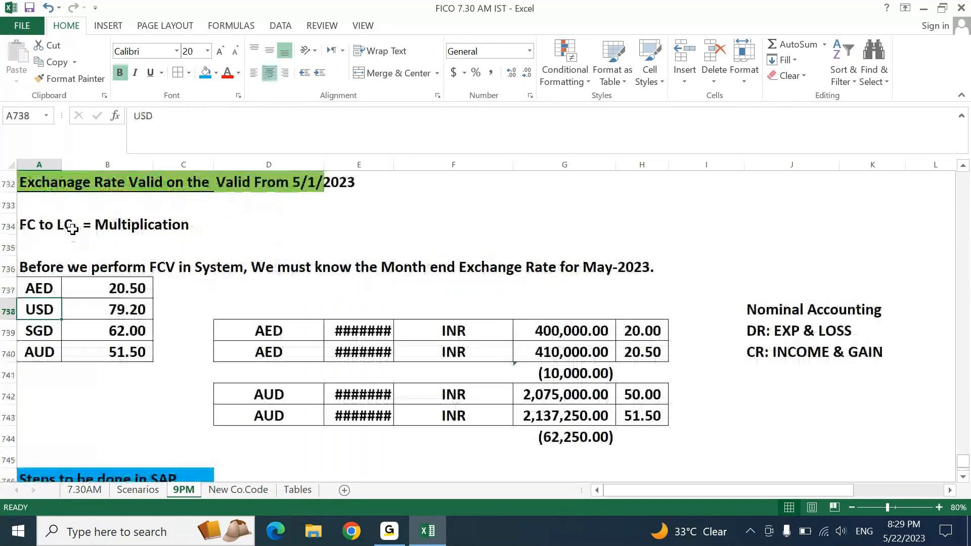
key("Page_Up")
double_click(455, 306)
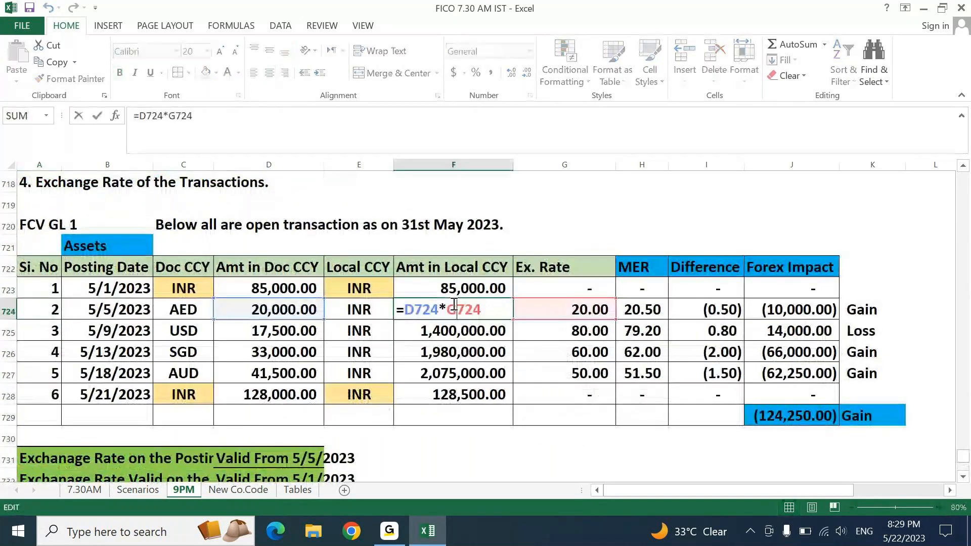
key("Return")
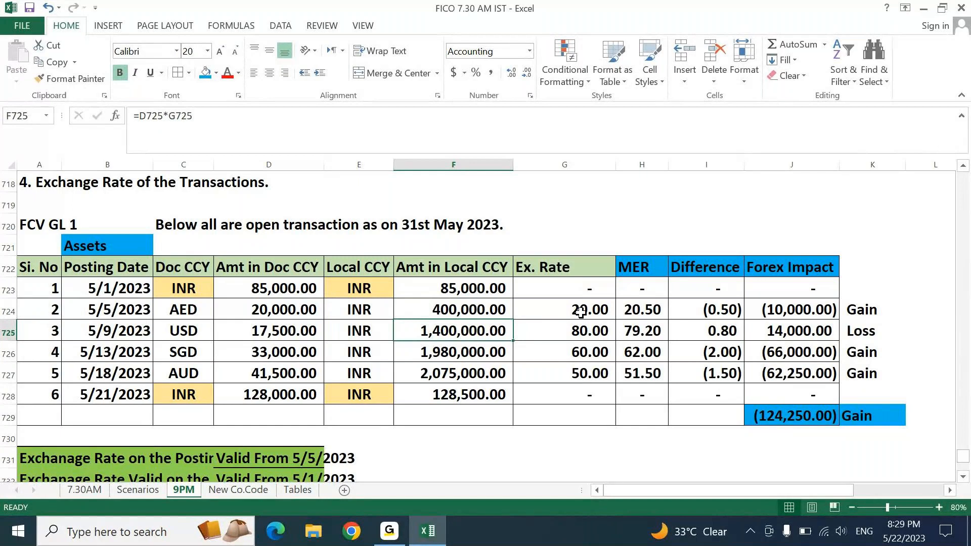
- Enter "6. Run the GL report for the particular month end date as open items in FAGLL03." in cell A752
key("Page_Down")
key("Page_Down")
key("Home")
key("Up")
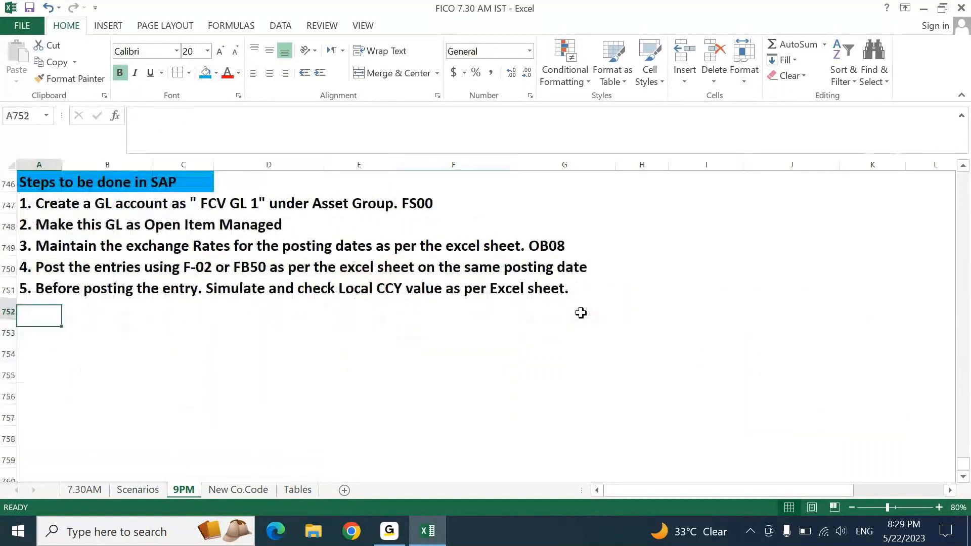
type("6")
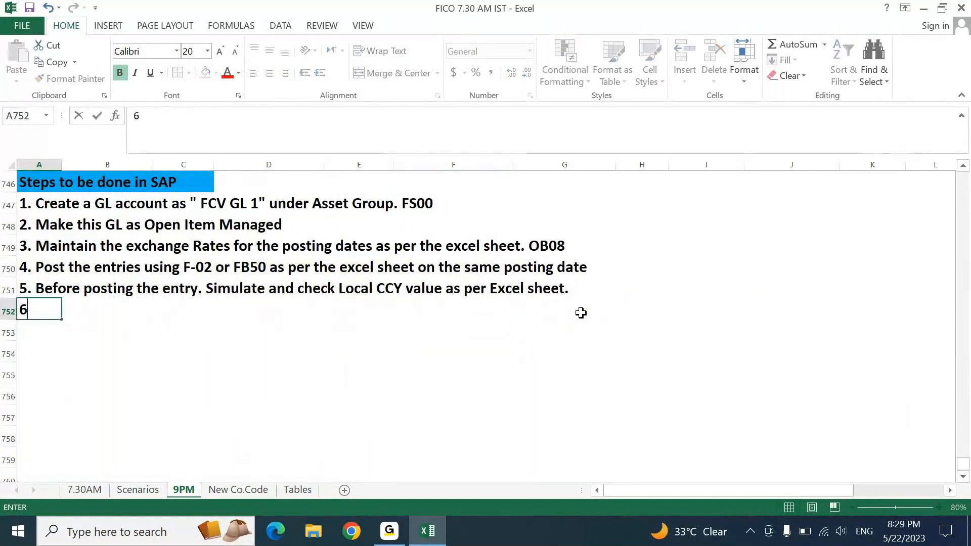
type(". Run the ")
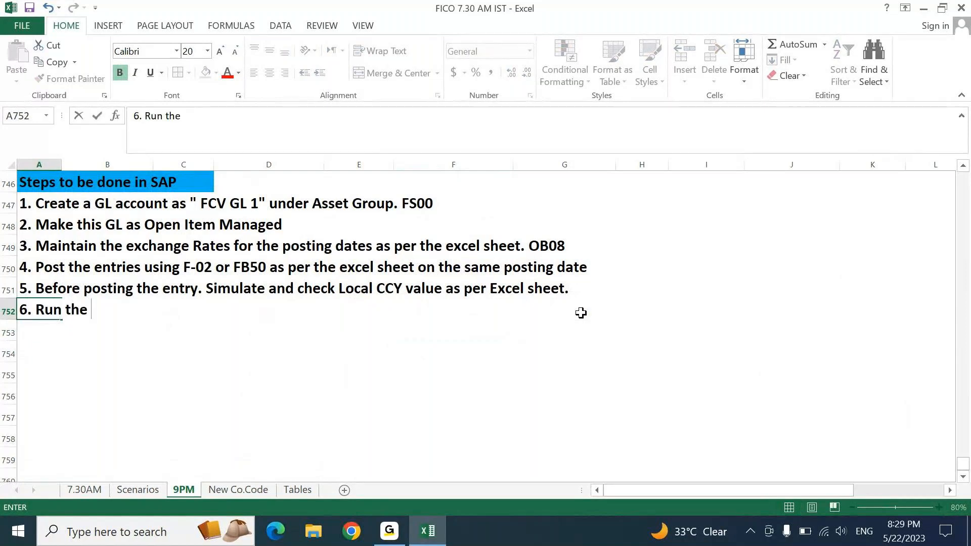
type("GL report for the part")
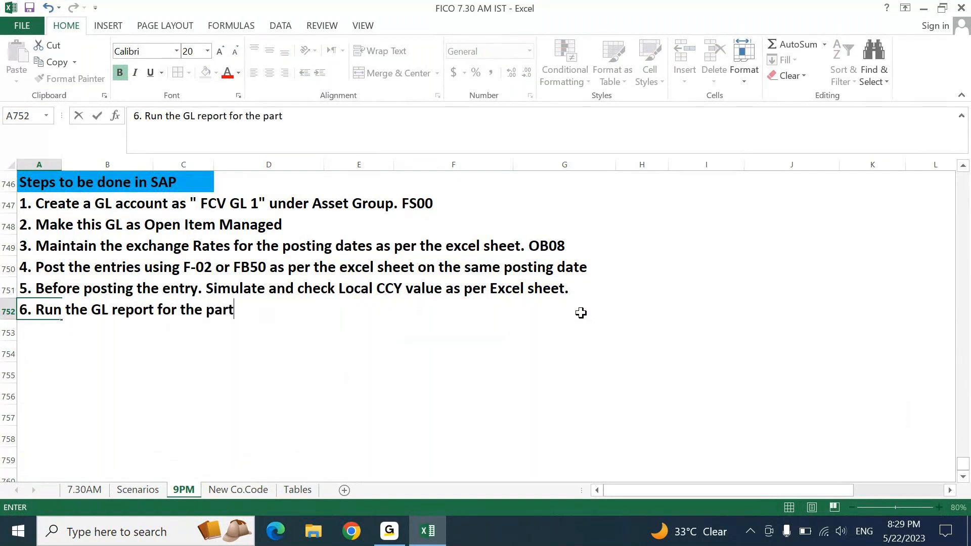
type("icular month end")
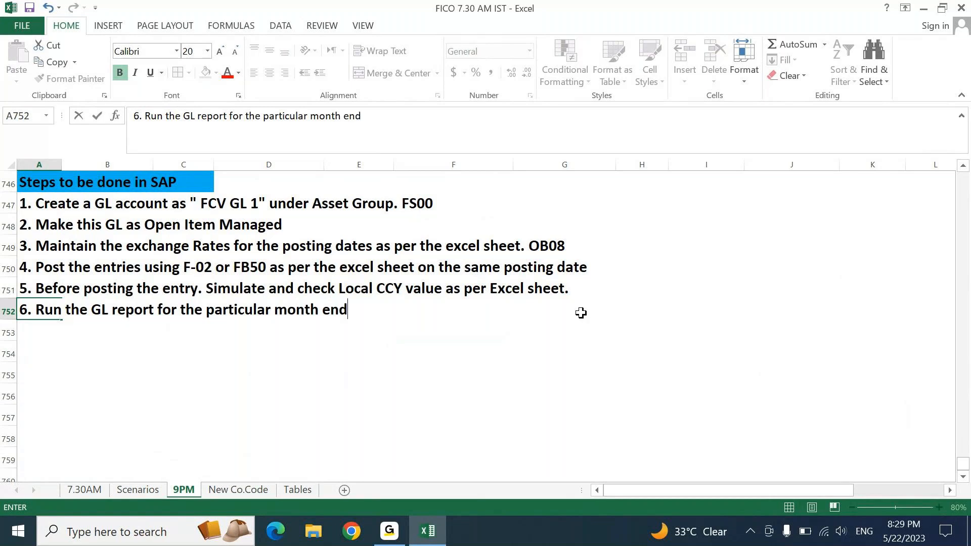
type(" date as open items")
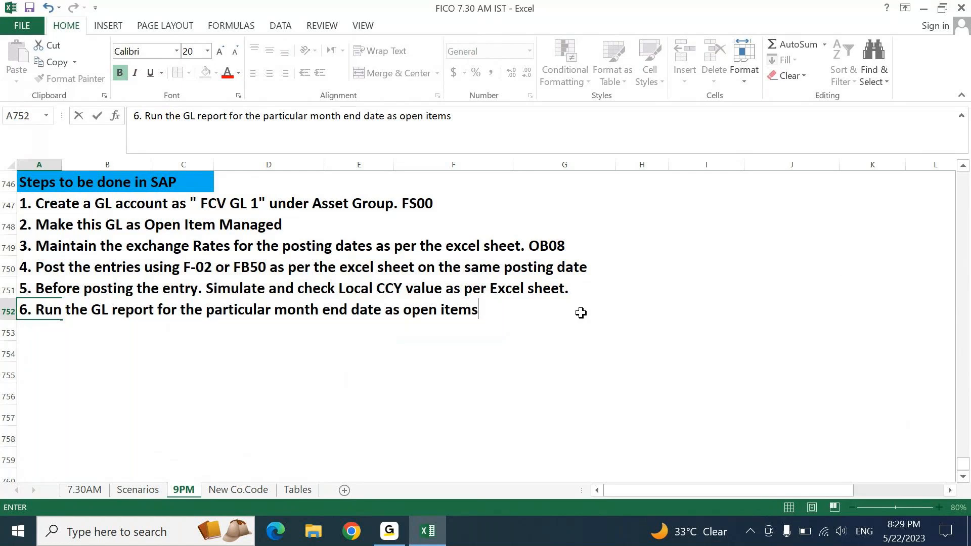
type(" in FAGLL0")
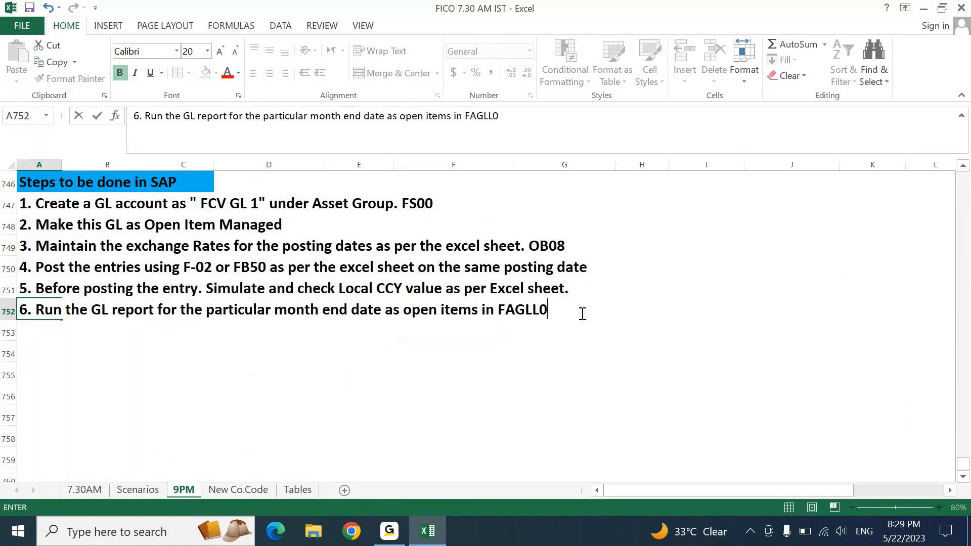
type("3.")
key("Return")
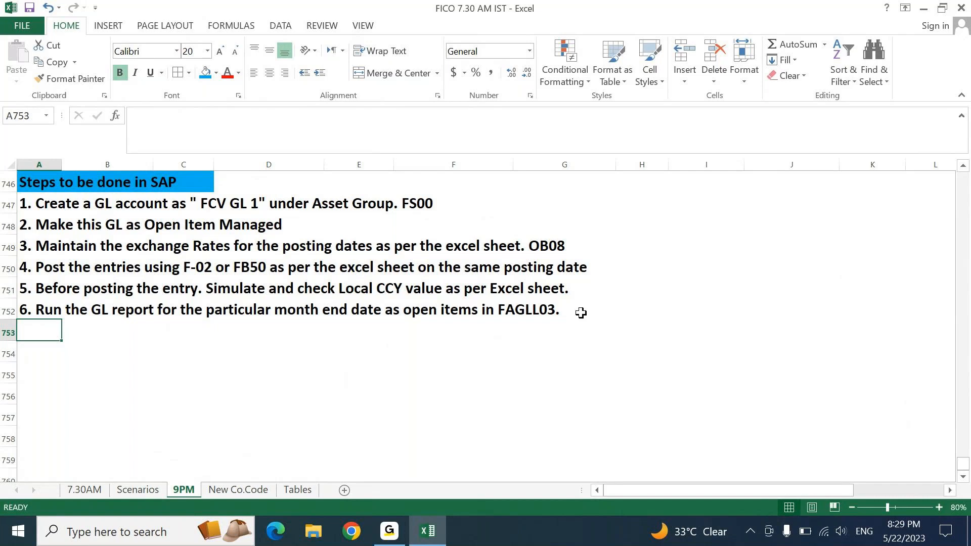
- Enter "7. Create a layout to include Local CCY, Doc CCY and Ex. Rate and then download it into Excel." in cell A753
left_click(226, 202)
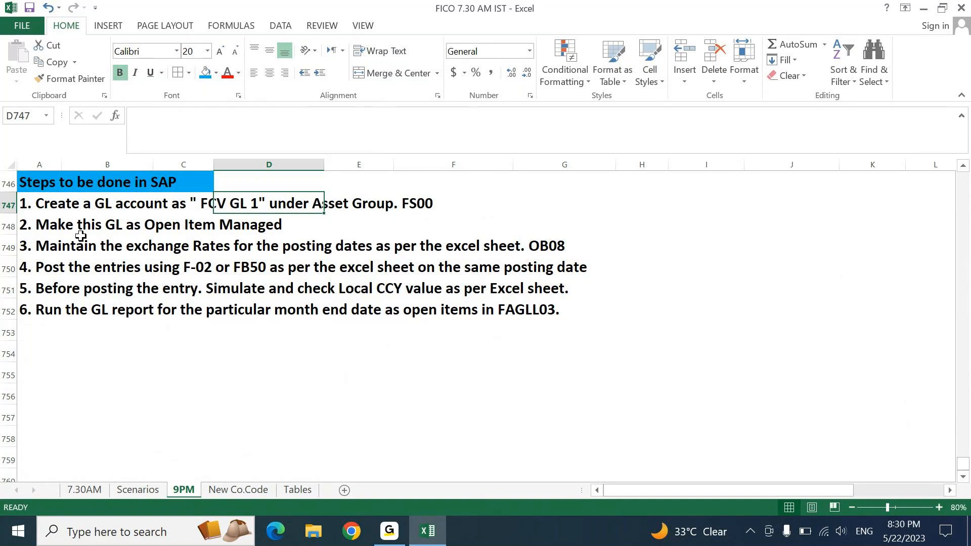
left_click(42, 325)
type("7")
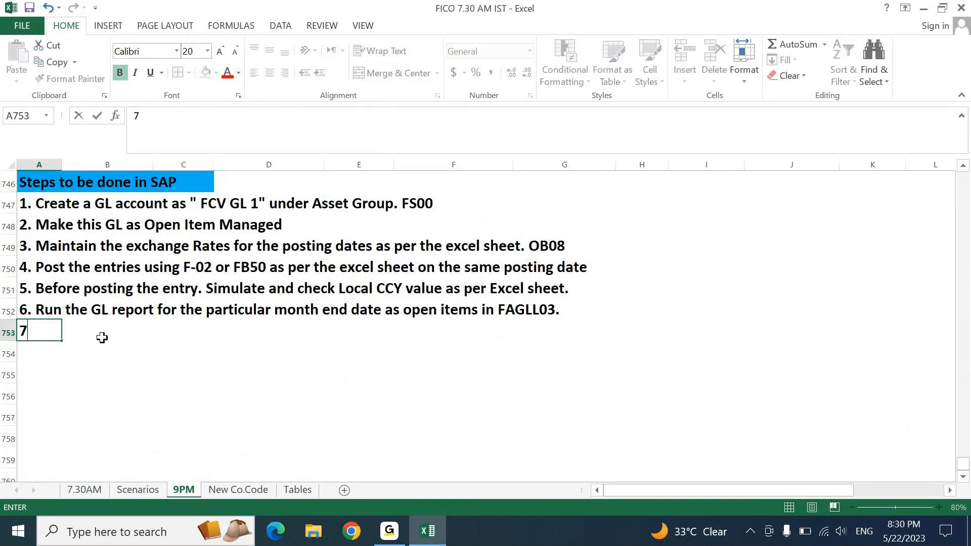
type(". Create a ")
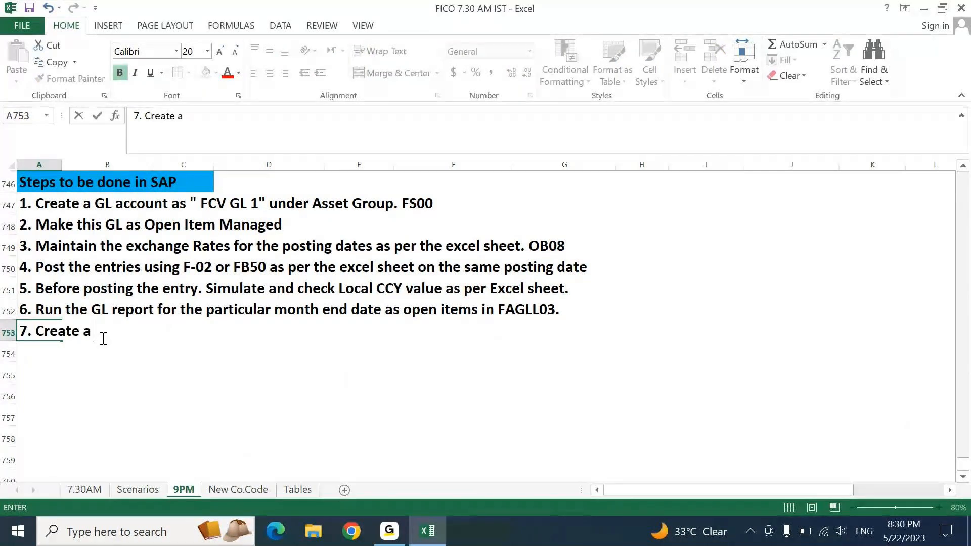
type("la")
type("t to in")
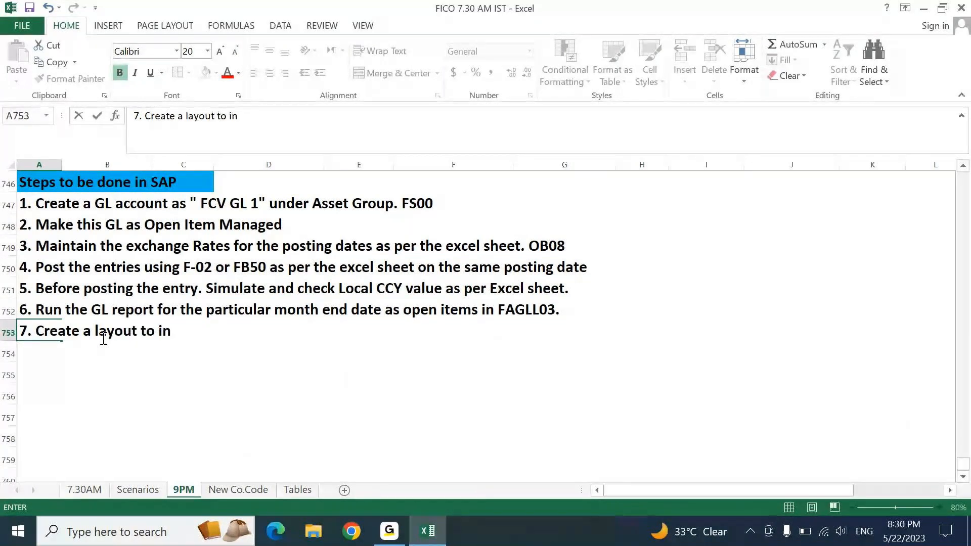
type("clude Loca")
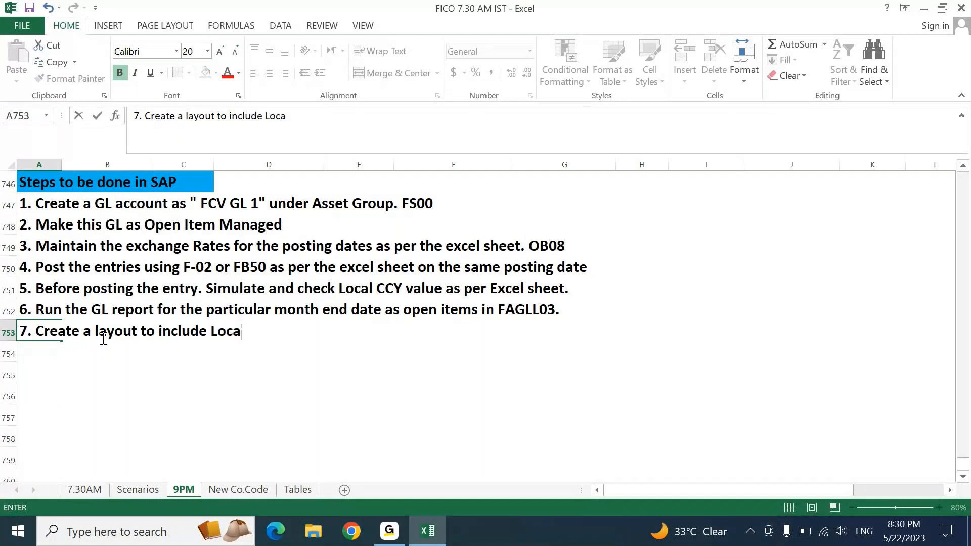
type("l CCY, Doc CCY and ")
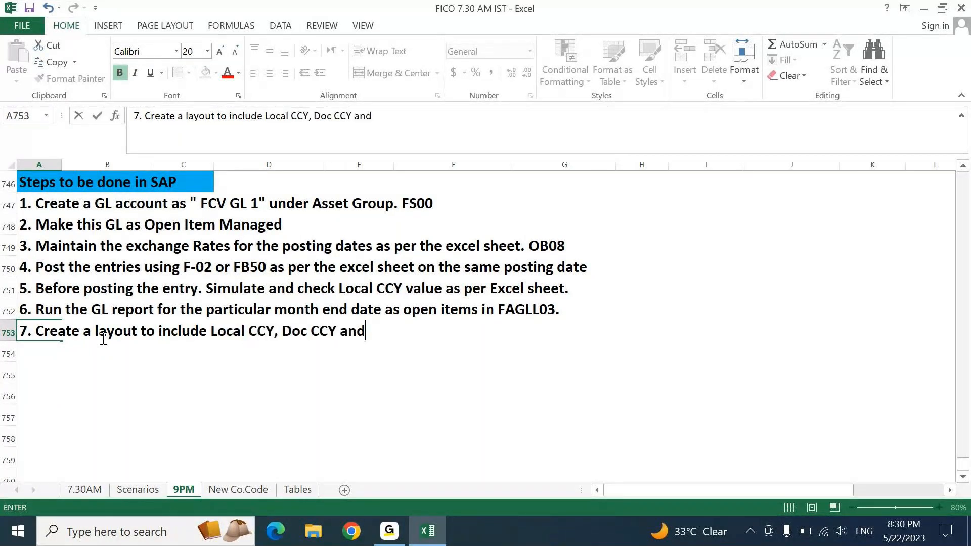
type("Ex. Rate")
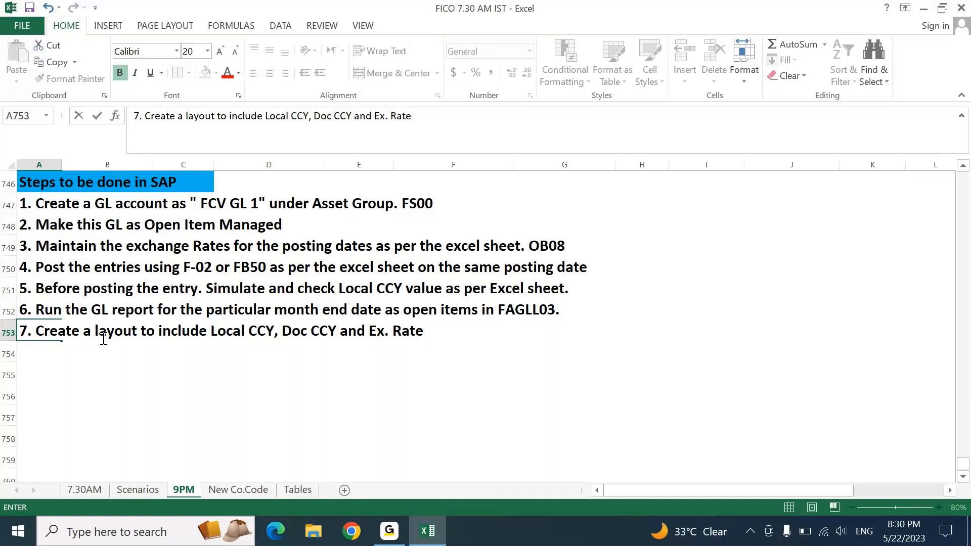
type(" and rhen")
key("BackSpace")
key("BackSpace")
key("BackSpace")
key("BackSpace")
type("then download it")
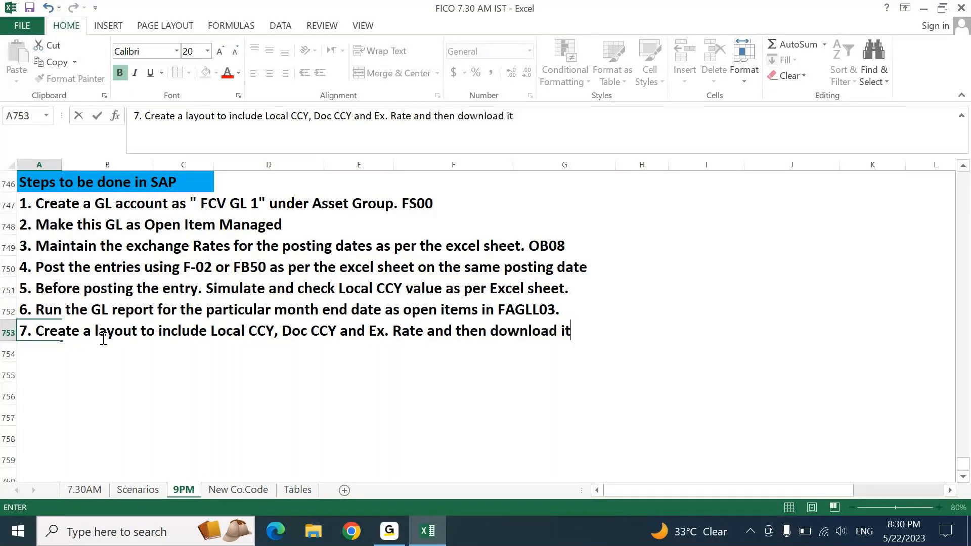
type(" into Ex")
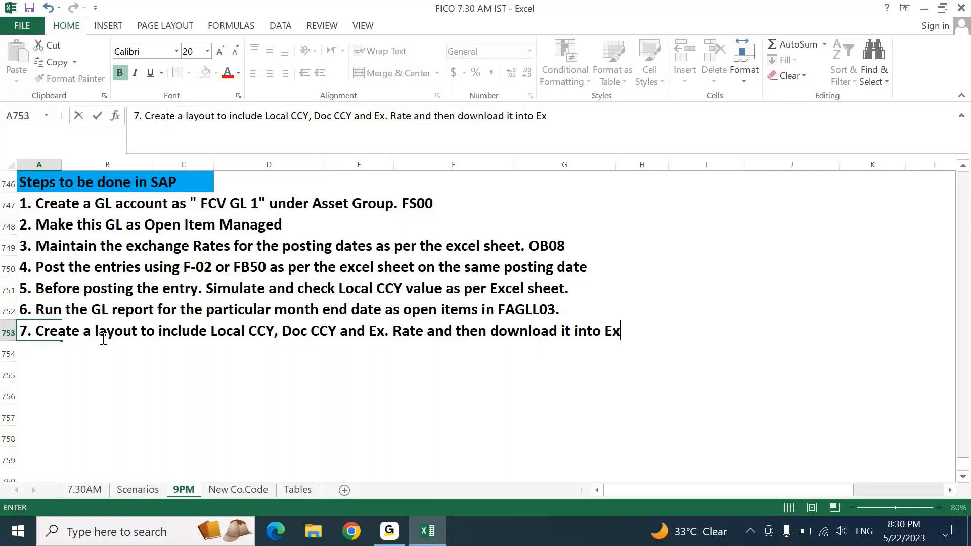
type("cel.")
key("Return")
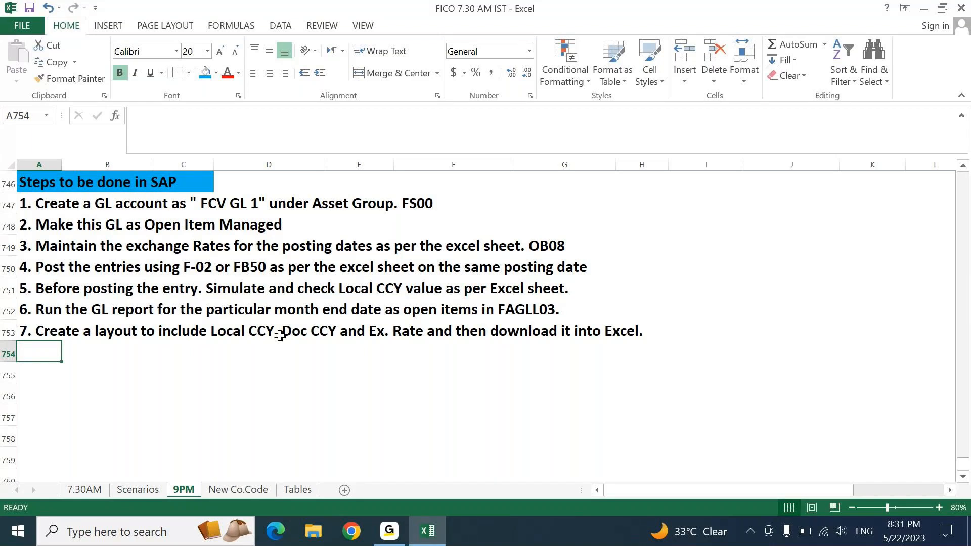
- Review the FCV GL 1 open transactions by selecting the Si. No through Ex. Rate columns, A722:G729
key("Page_Up")
key("Page_Up")
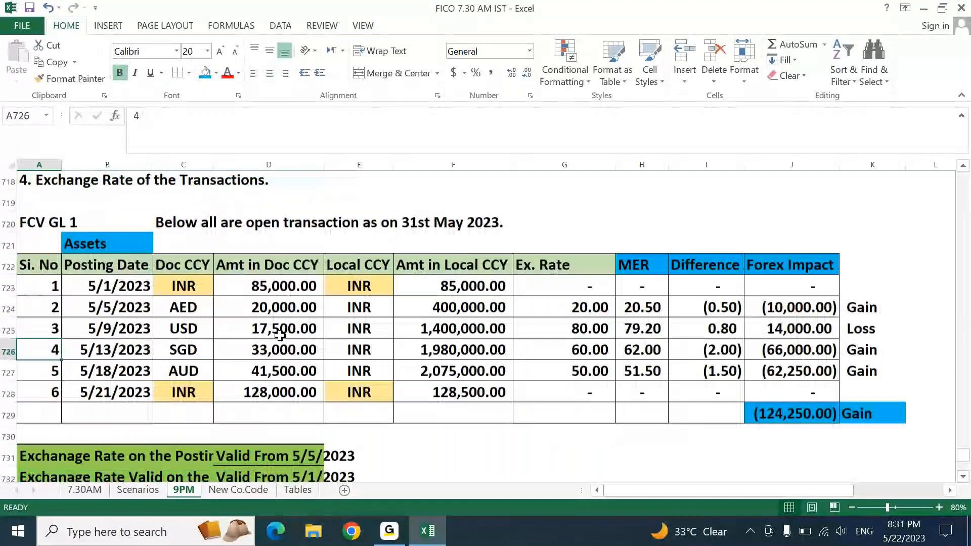
key("Up")
key("Up")
key("Up")
key("Up")
key("shift+Right")
key("shift+Right")
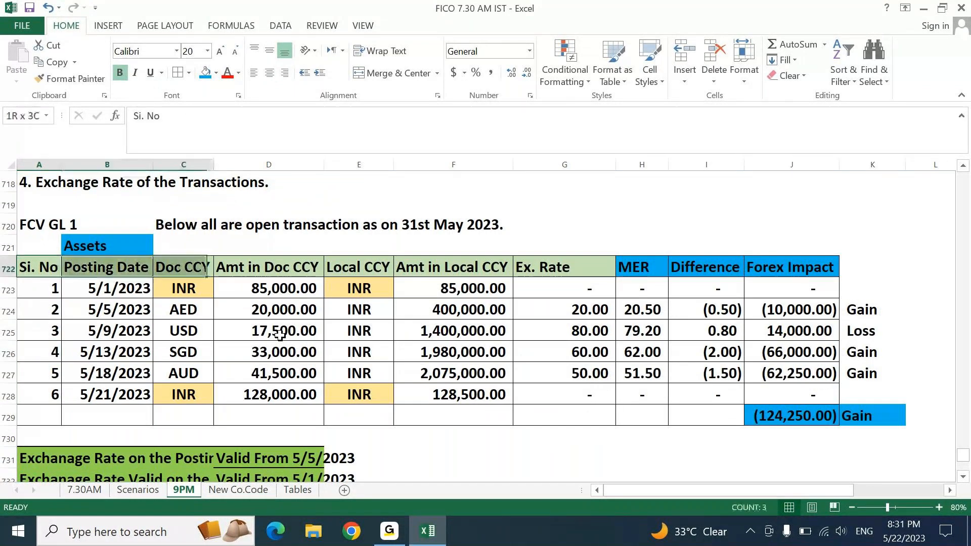
key("shift+Right")
key("shift+Right")
key("shift+Right")
key("shift+Right")
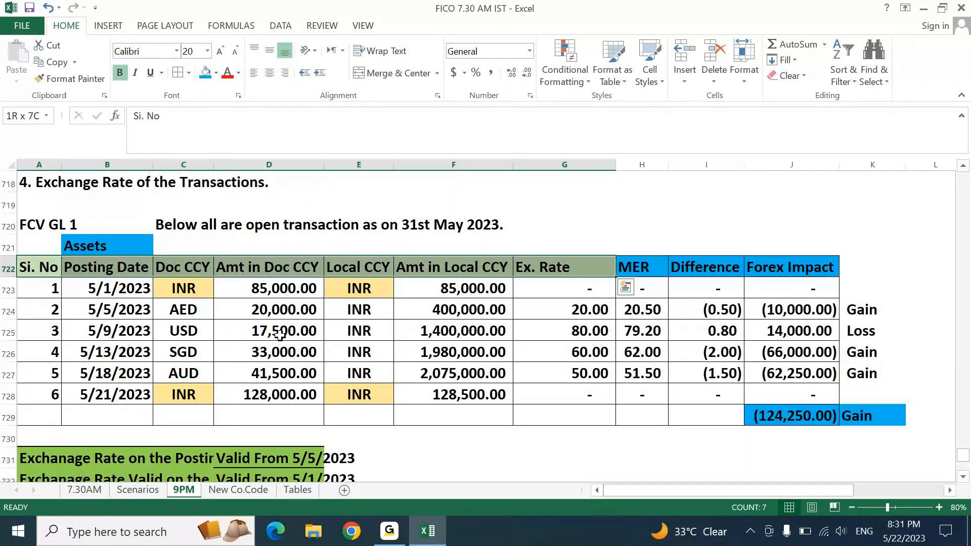
key("shift+Down")
key("shift+Down")
key("shift+Down")
key("shift+Down")
key("shift+Down")
key("shift+Down")
key("shift+Down")
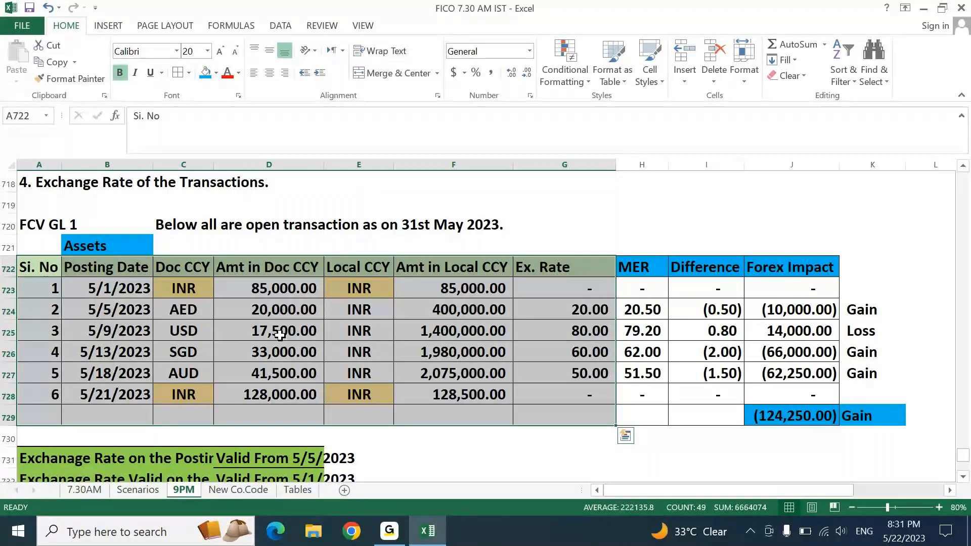
- Review the MER, Difference and Forex Impact column headings in H722:J722
key("Right")
key("Right")
key("Right")
key("Right")
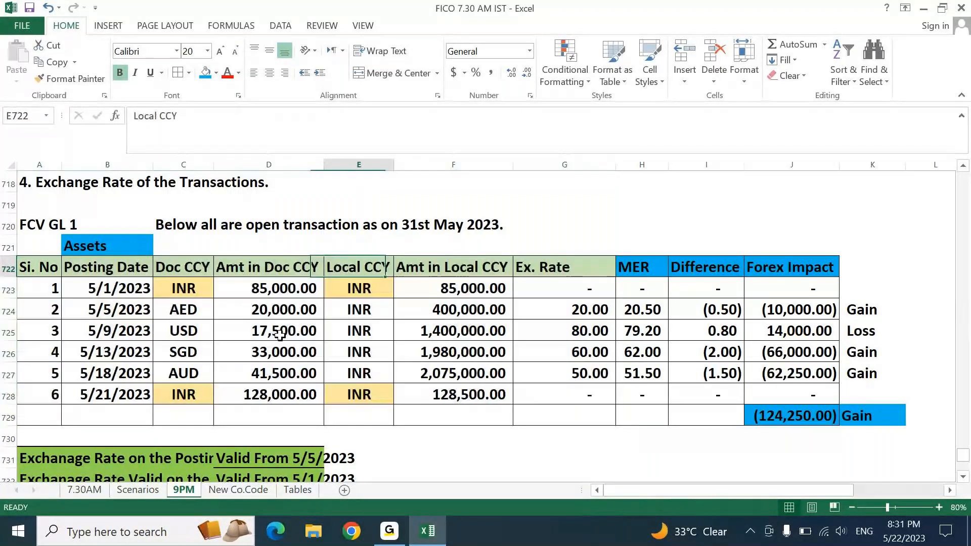
key("Right")
key("Right")
key("Right")
key("shift+Right")
key("shift+Right")
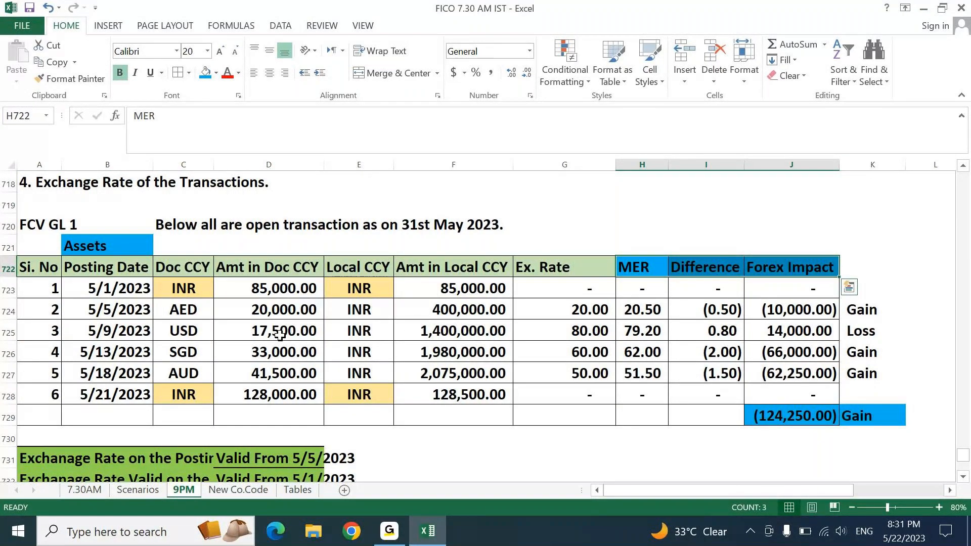
key("Left")
key("Right")
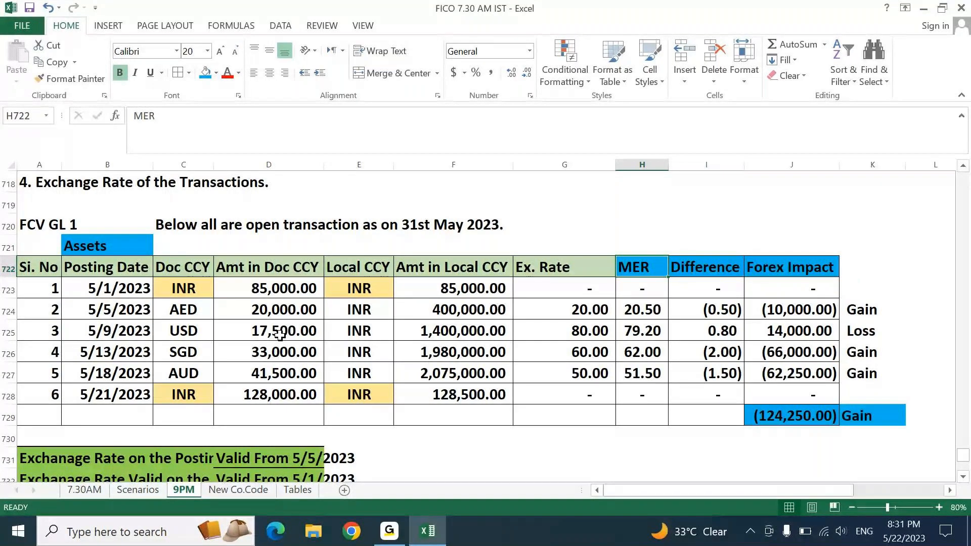
- Enter "8. Create Month end exchange rates in SAP using OB08" in cell A754 below the other SAP steps
key("Page_Down")
key("Home")
key("Down")
key("Down")
key("Down")
key("Down")
key("Down")
key("Down")
key("Down")
key("Down")
key("Down")
key("Down")
key("Down")
key("Down")
key("Down")
key("Down")
key("Down")
key("Down")
key("Down")
key("Down")
key("Down")
key("Down")
key("Down")
key("Down")
key("Down")
key("Down")
key("Down")
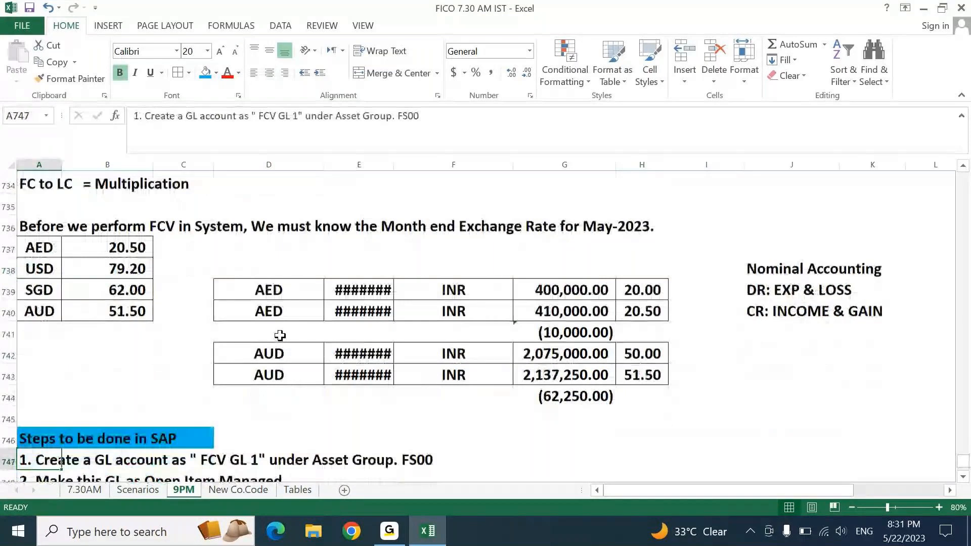
key("Down")
key("Down")
key("Down")
key("Down")
key("Up")
key("Up")
key("Up")
key("Up")
key("Up")
key("Up")
key("Up")
key("Up")
key("Up")
key("Up")
key("Up")
key("Up")
key("Up")
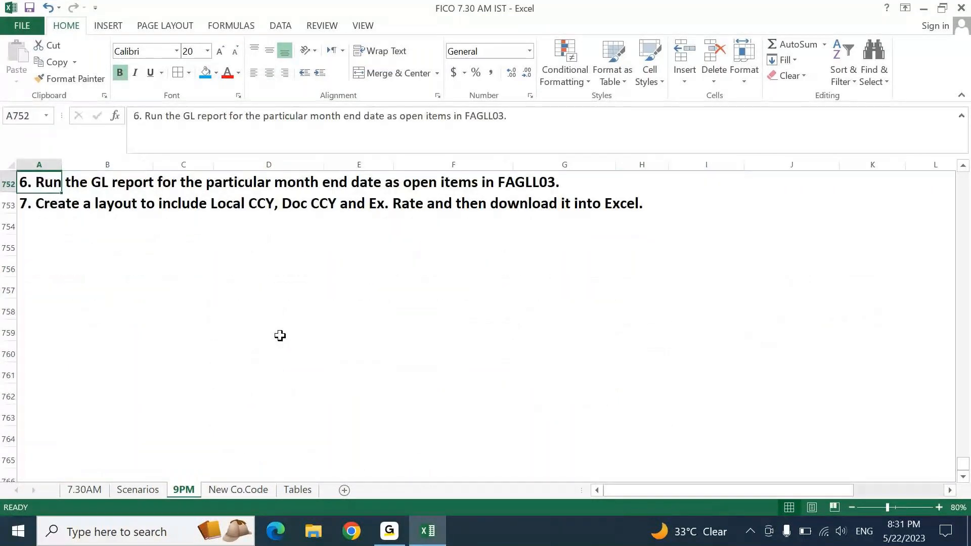
key("Up")
key("Up")
key("Up")
key("Up")
key("Up")
key("Up")
key("Down")
key("Down")
key("Down")
key("Down")
key("Down")
key("Down")
key("Down")
key("Down")
type("8. ")
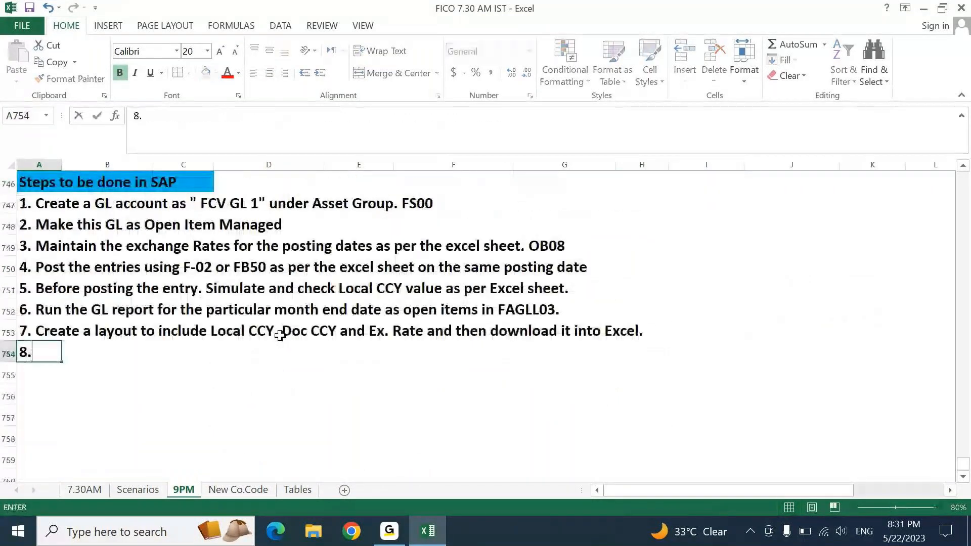
type("Cre")
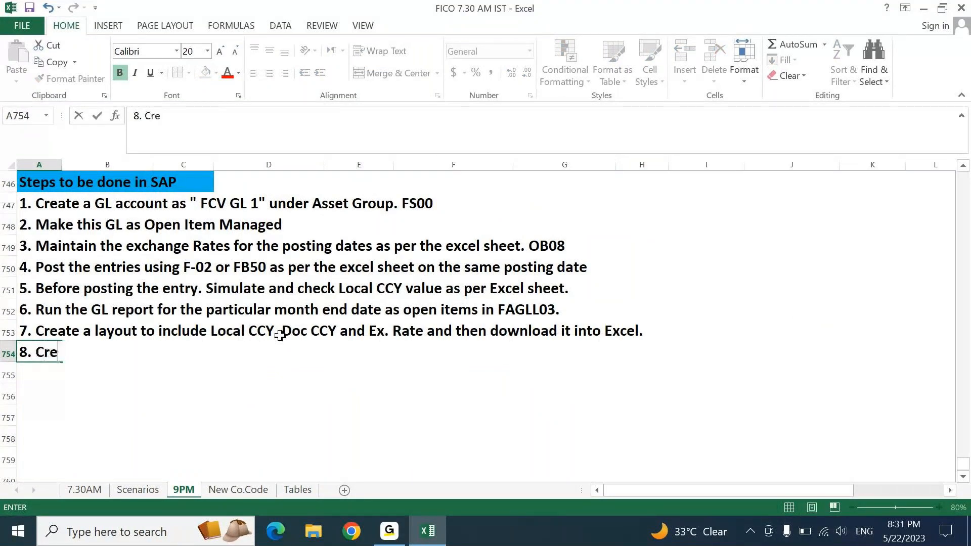
type("ate Mon")
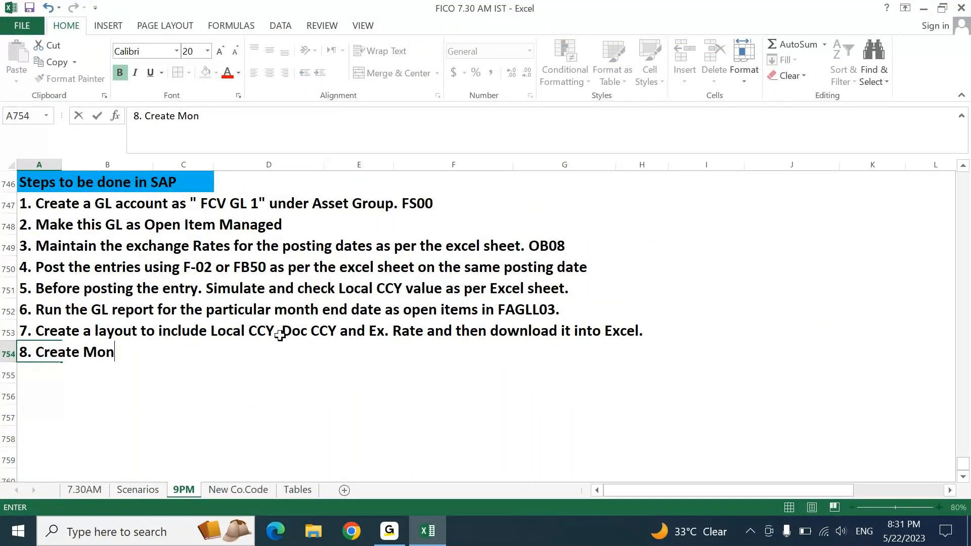
type("th end exchange at")
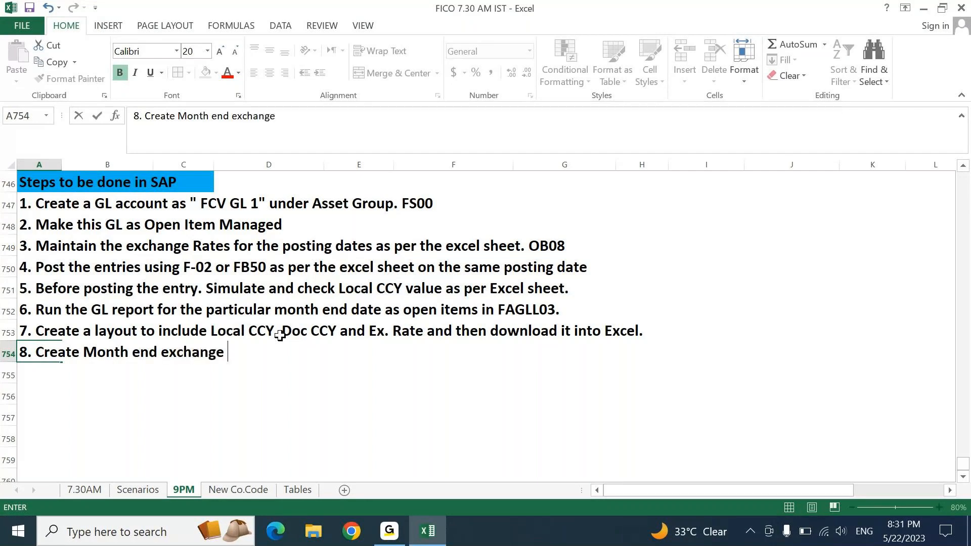
key("BackSpace")
key("BackSpace")
type("rates in")
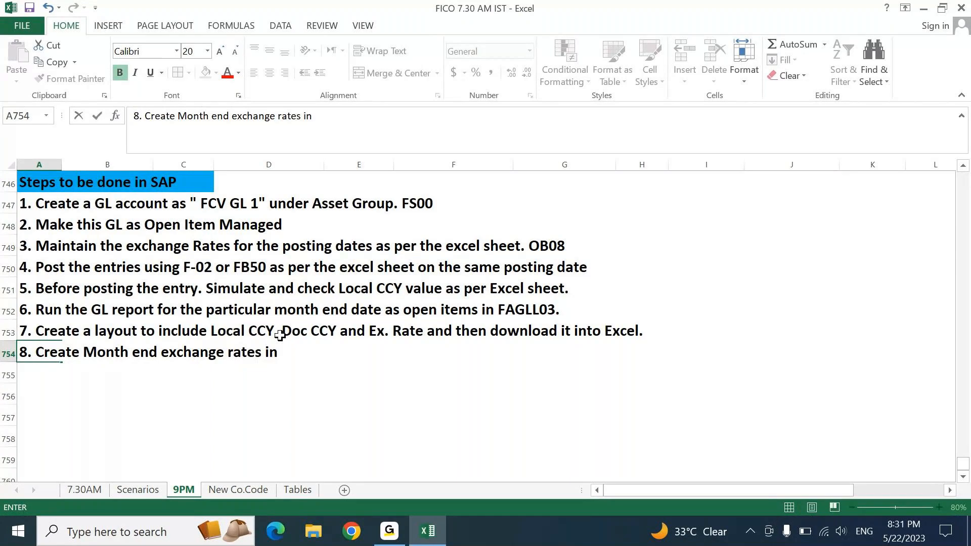
type(" SAP using ")
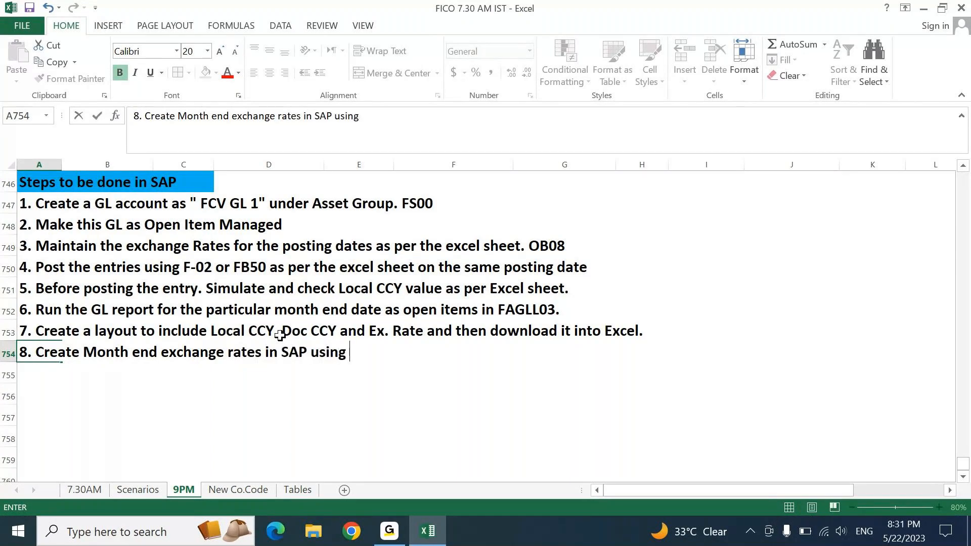
type("OB08")
key("Return")
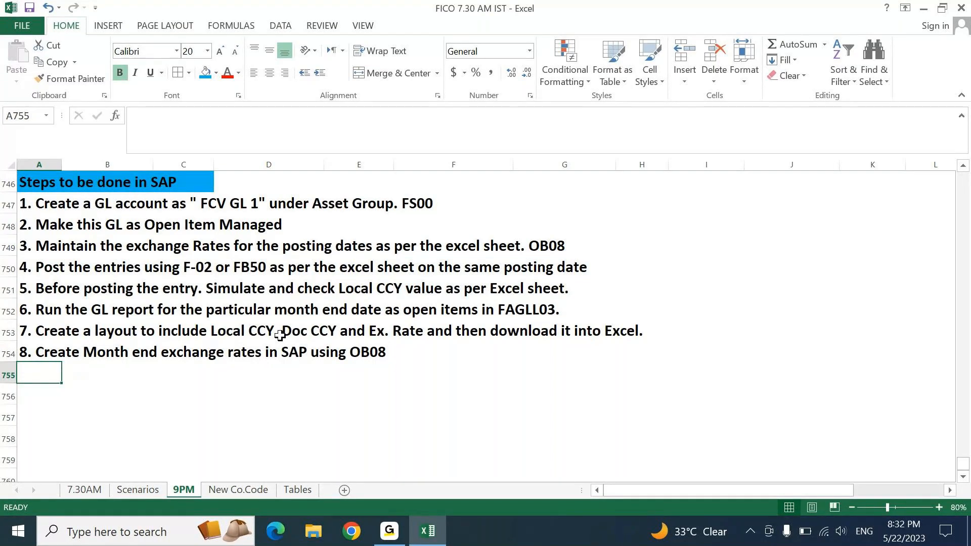
- Enter "9. Download the MER from SAP using TCURR Table." in cell A755
type("9. DOwnlo")
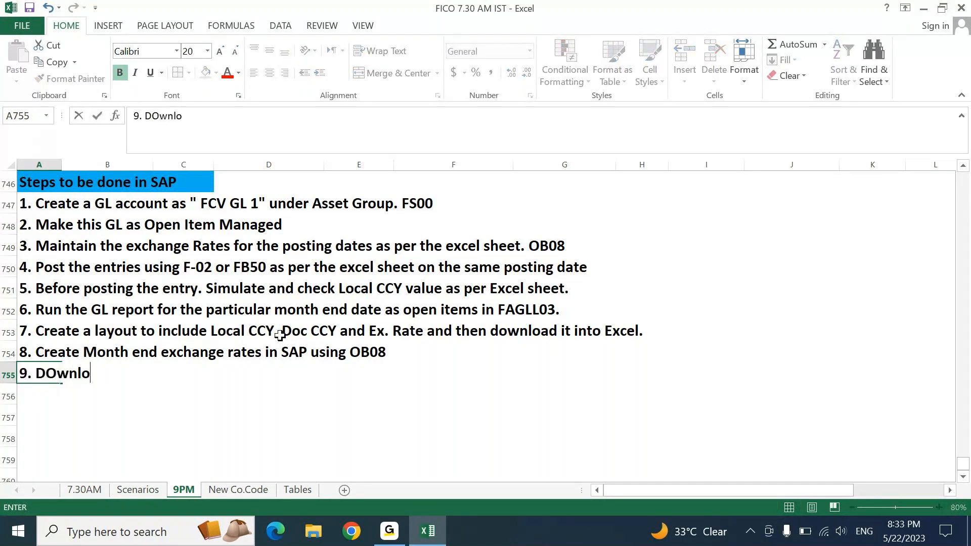
type("ad the MER from ")
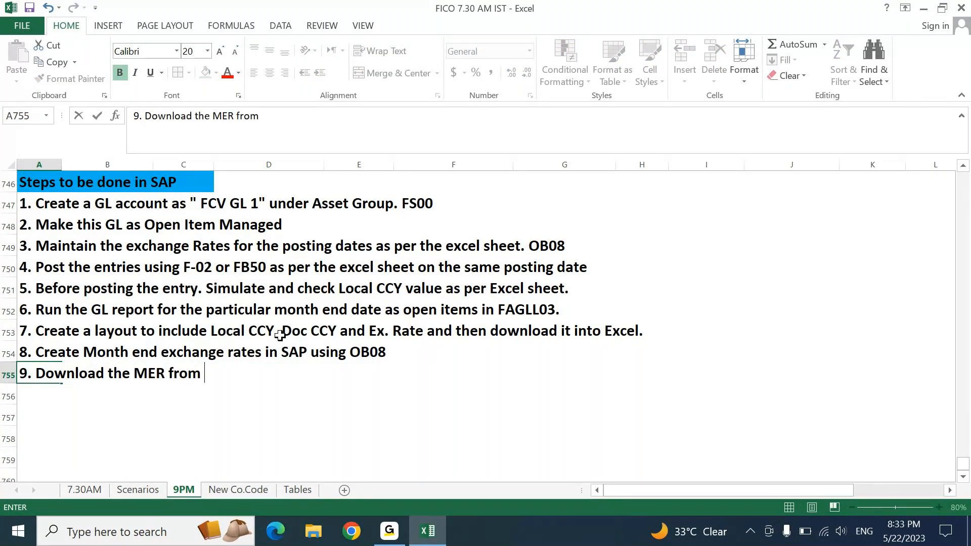
type("SAP using TCURR Ta")
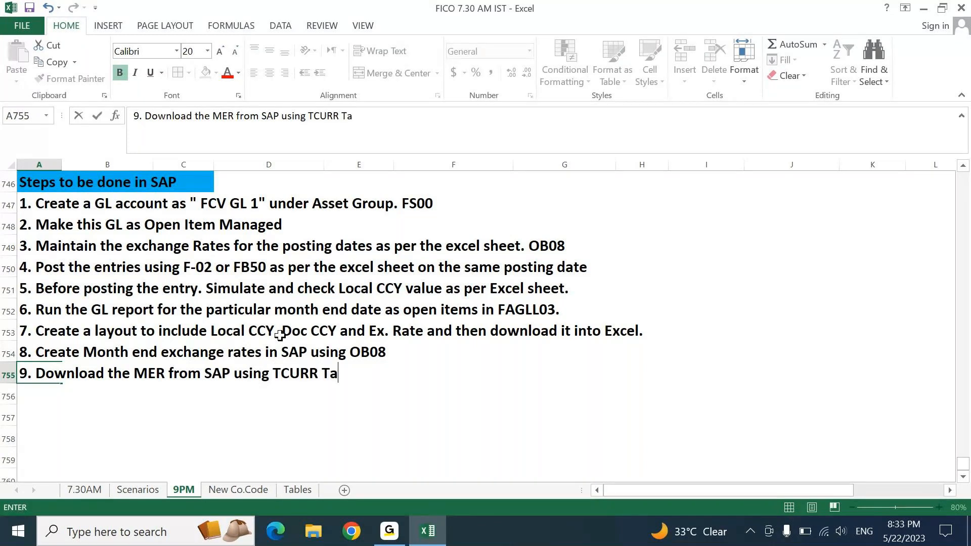
key("BackSpace")
type("able.")
key("Return")
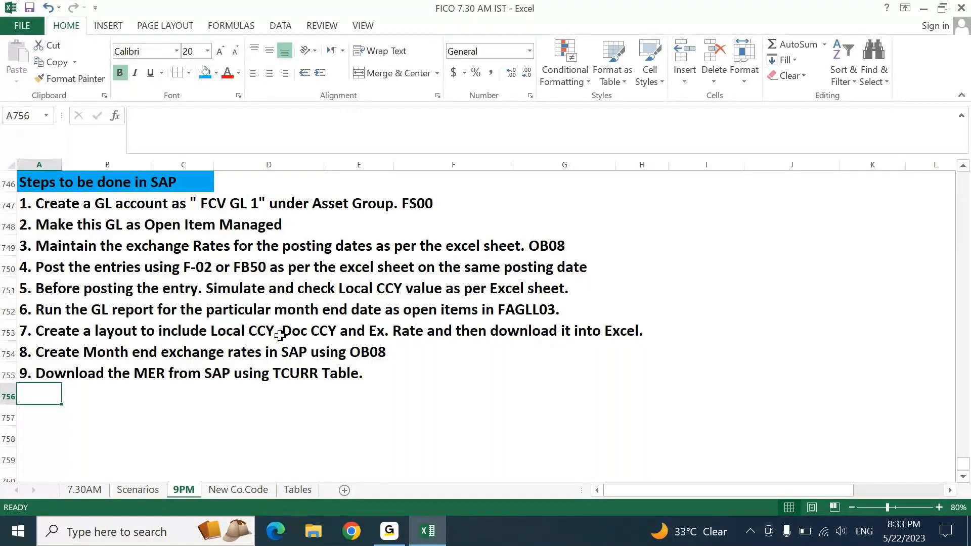
- Enter "10. Perform manual calculation in SAP downloaded report to verify the numbers with our manual calculations." in cell A756
type("10")
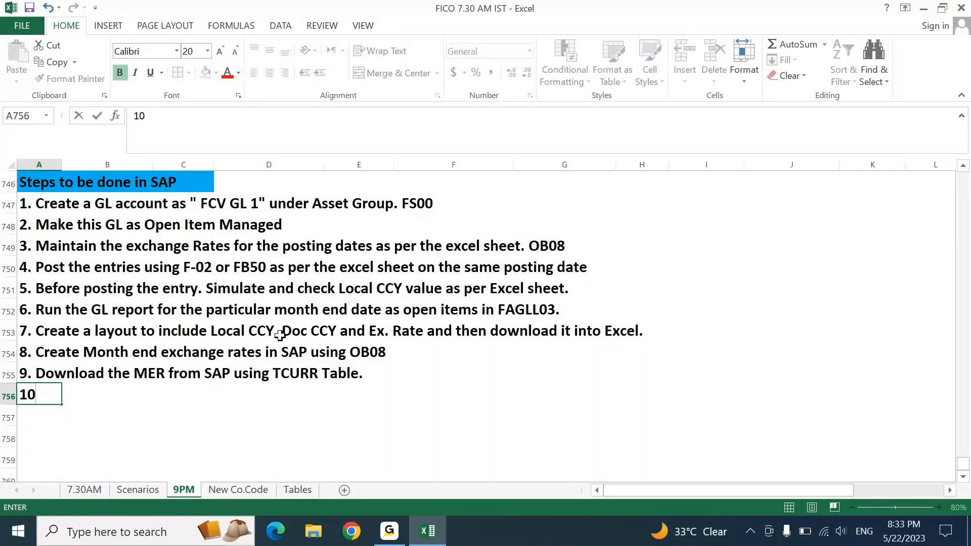
type(". Perform")
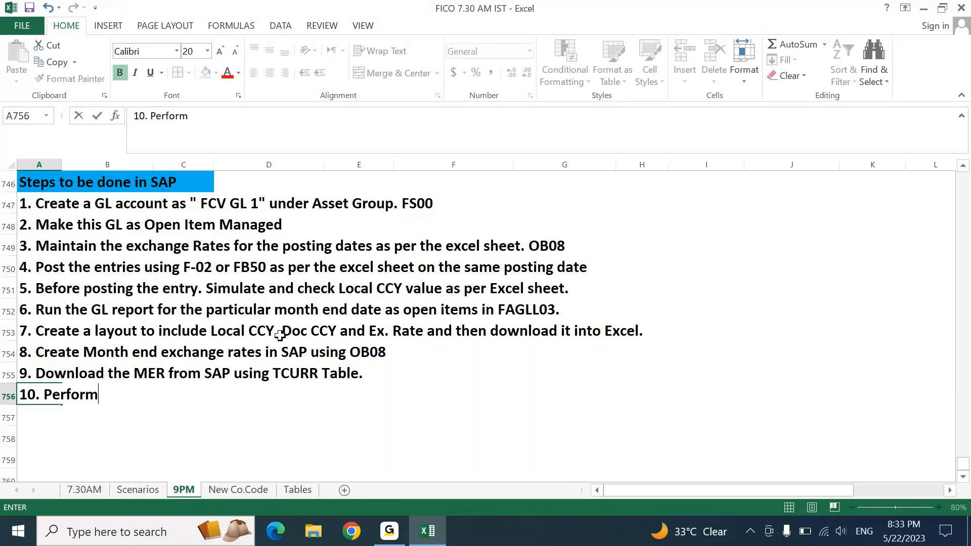
type(" manual cacl")
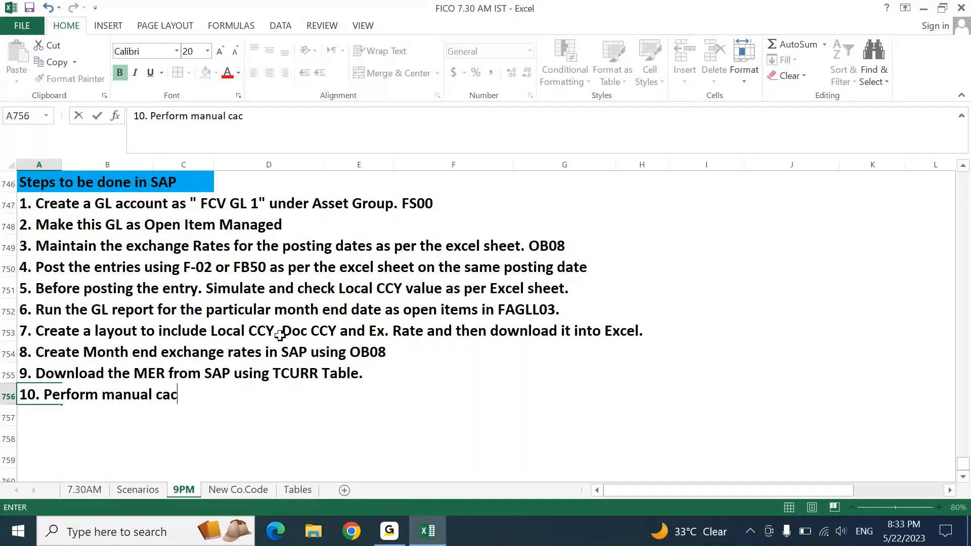
key("BackSpace")
key("BackSpace")
type("l")
type("v")
key("BackSpace")
type("culaiton i")
key("BackSpace")
key("BackSpace")
key("BackSpace")
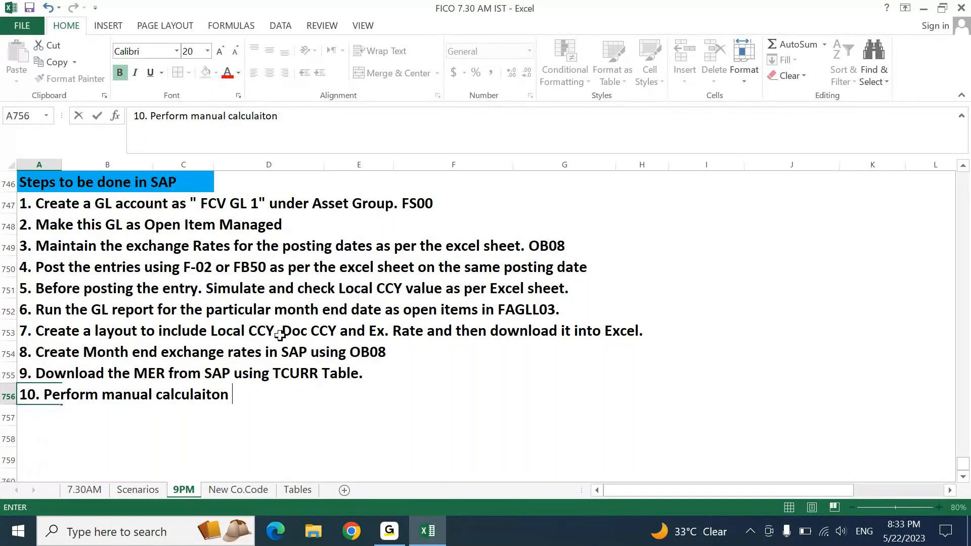
type("tion in SAP donwlo")
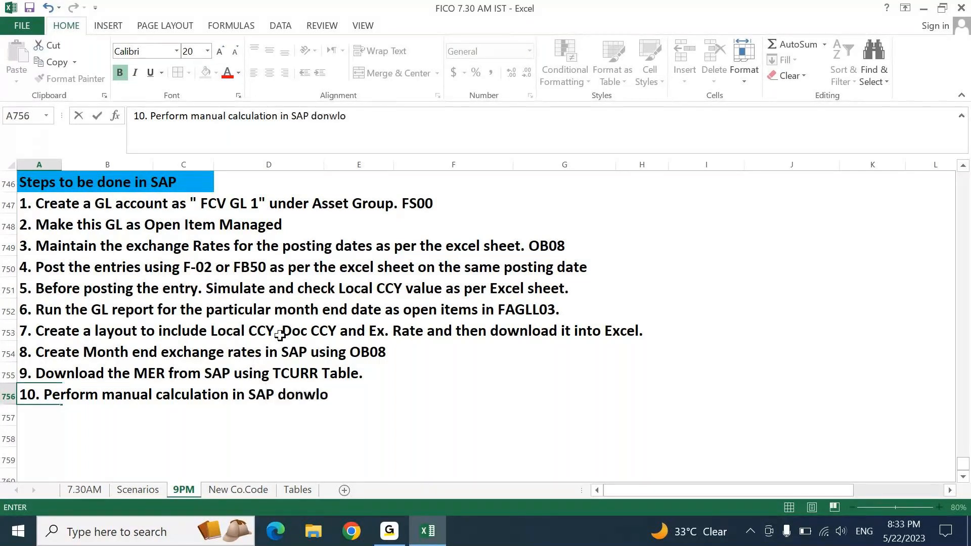
key("BackSpace")
key("BackSpace")
key("BackSpace")
key("BackSpace")
type("wnl")
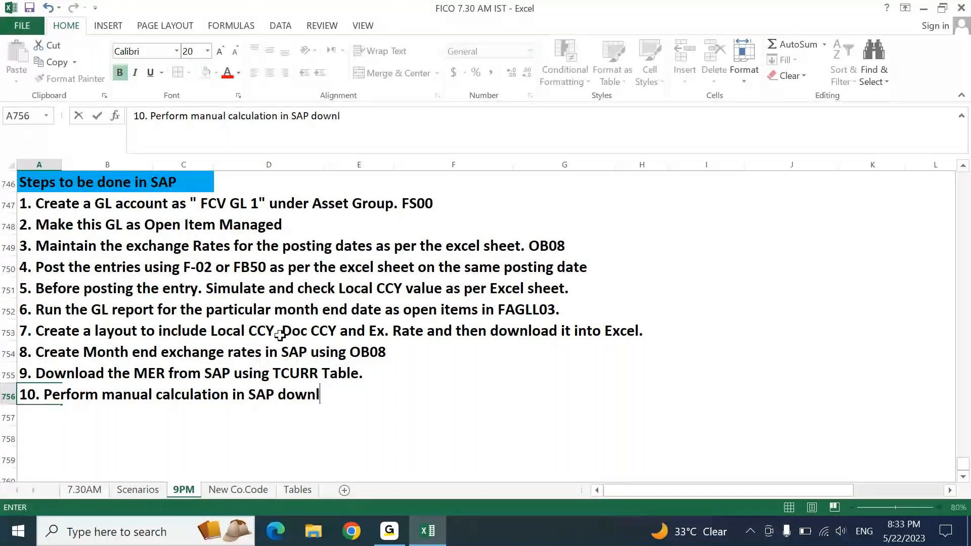
type("oaded report")
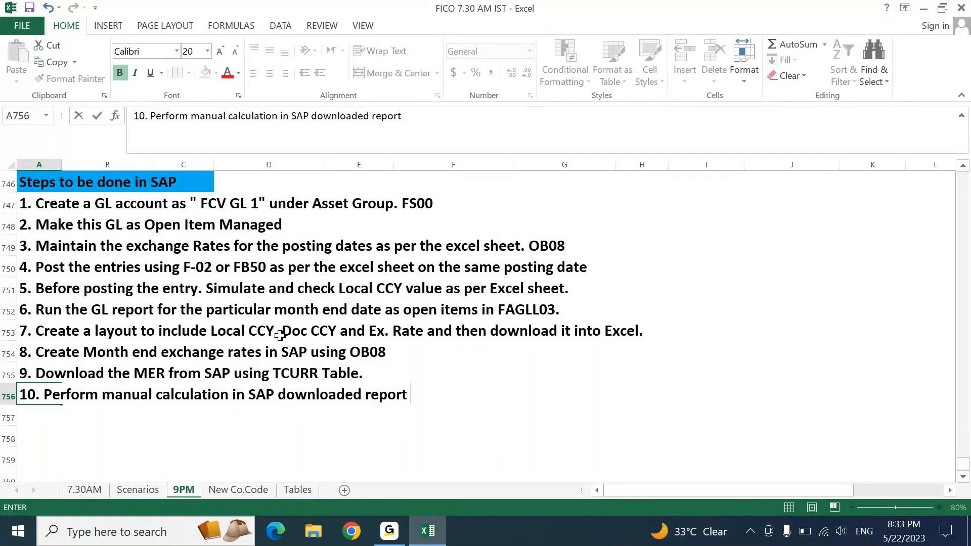
type(" to ver")
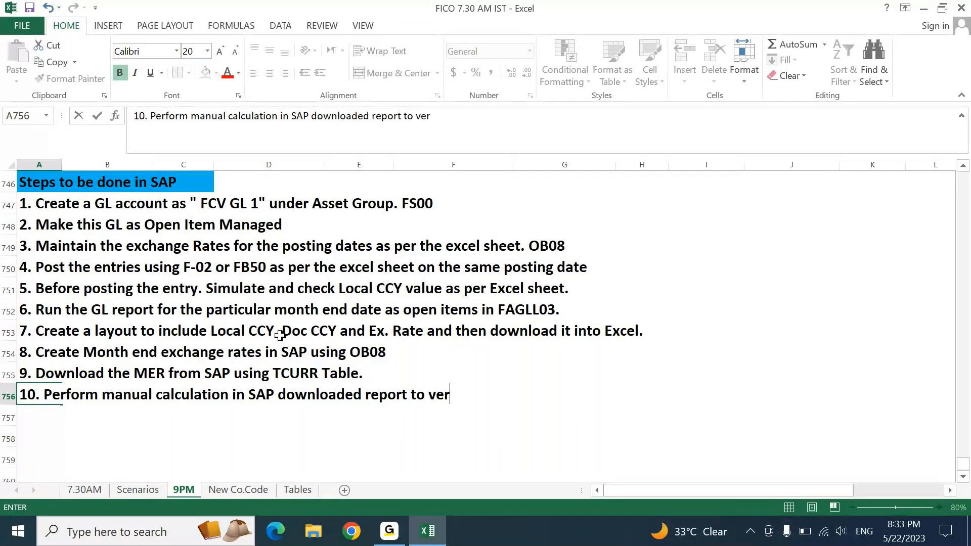
type("ify the numbers ")
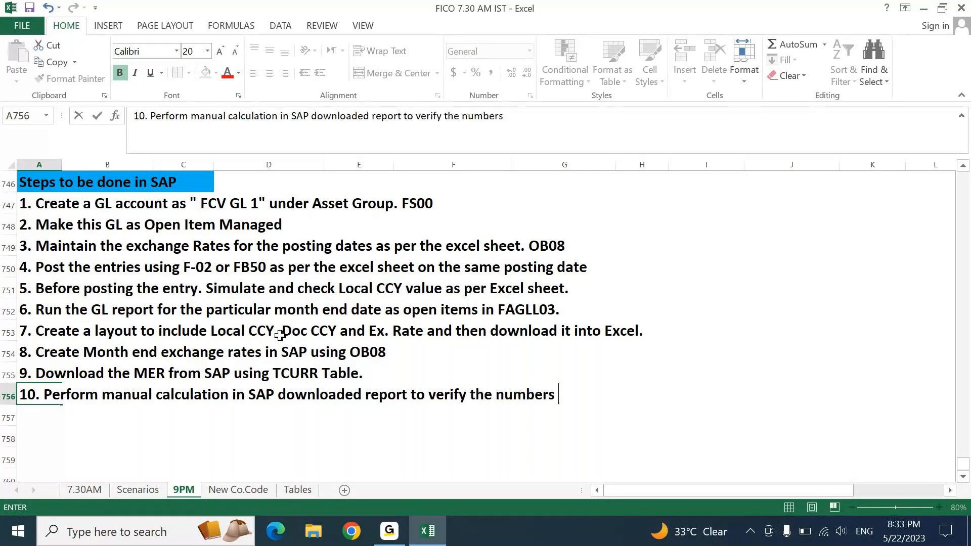
type("with our manual ")
type(" al")
key("BackSpace")
key("BackSpace")
key("BackSpace")
type("calcul")
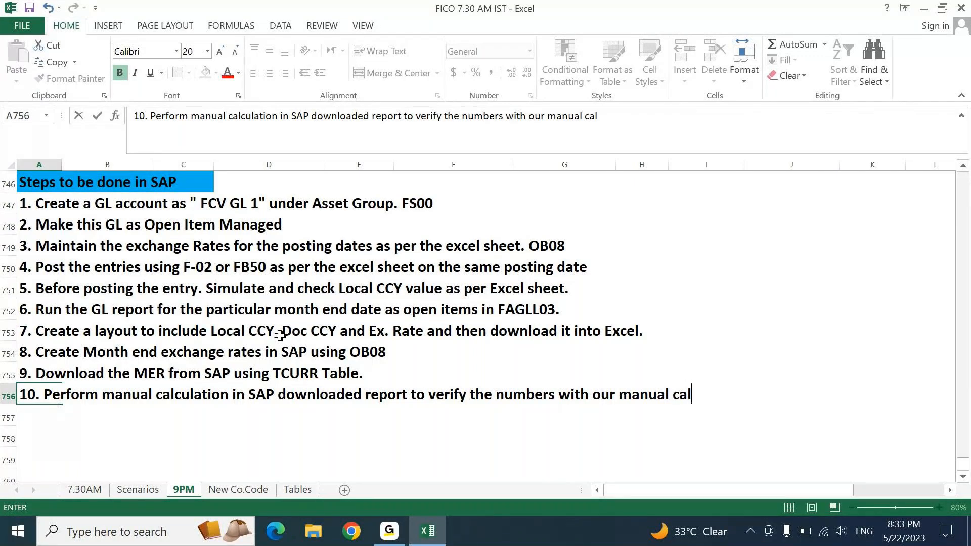
type("ations")
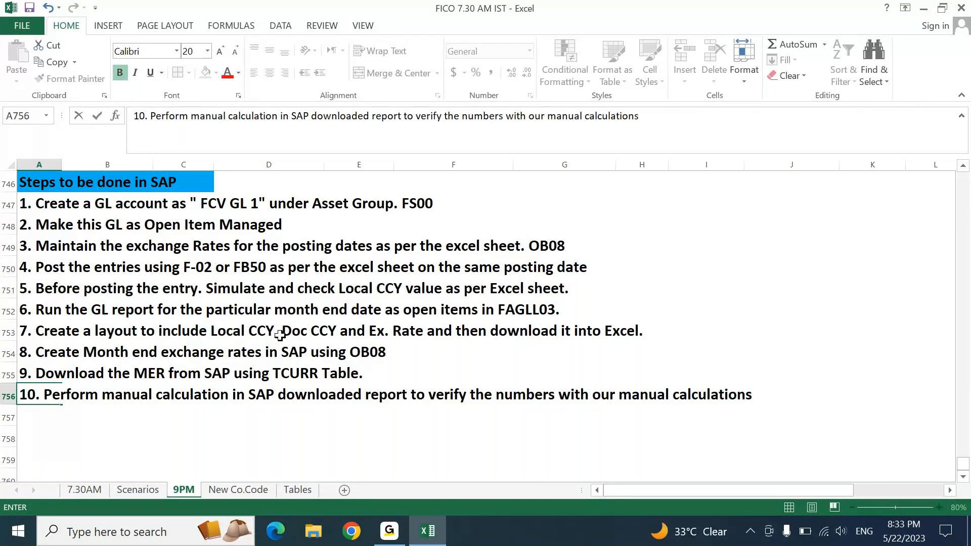
type(".")
key("Return")
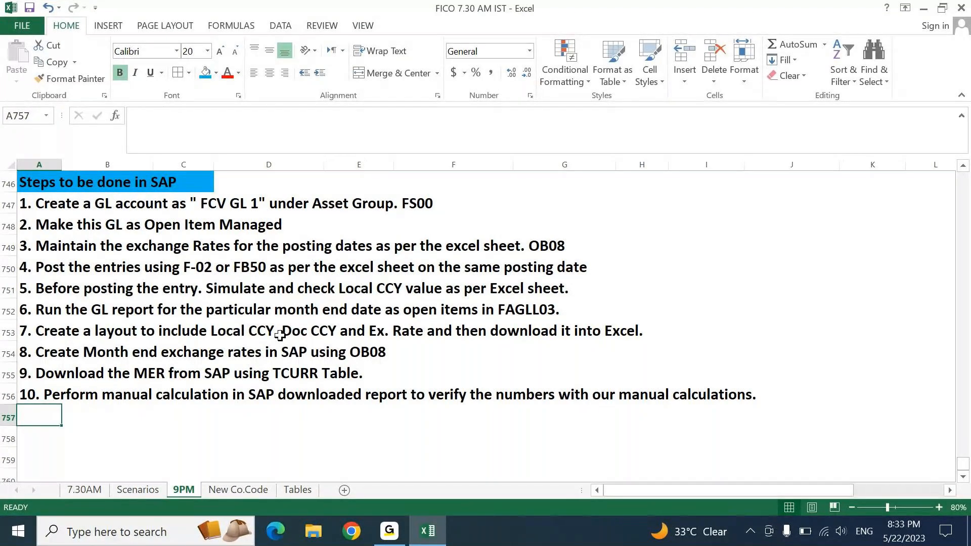
- Return to the FCV GL 1 table and review its MER rates, Difference column and USD forex impact formula in J725
left_click(338, 475)
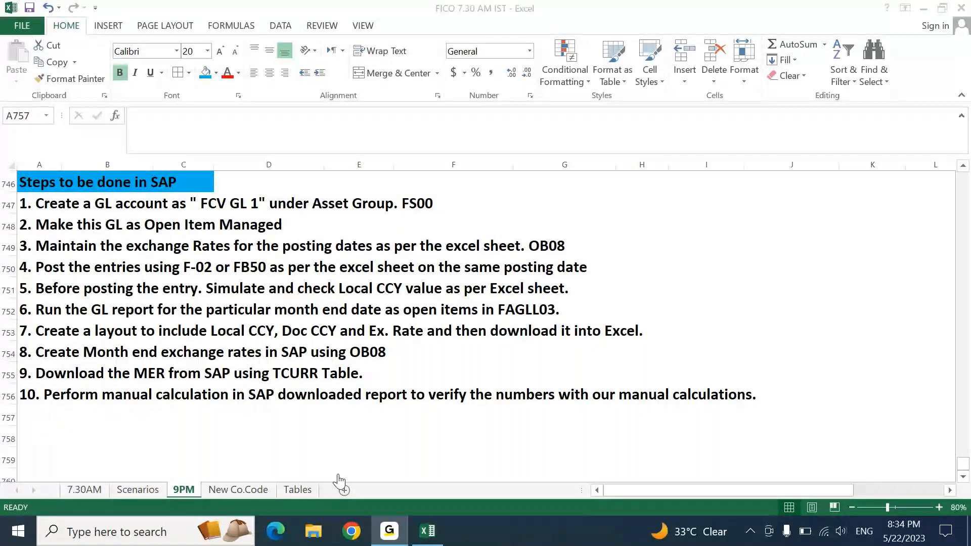
left_click(402, 540)
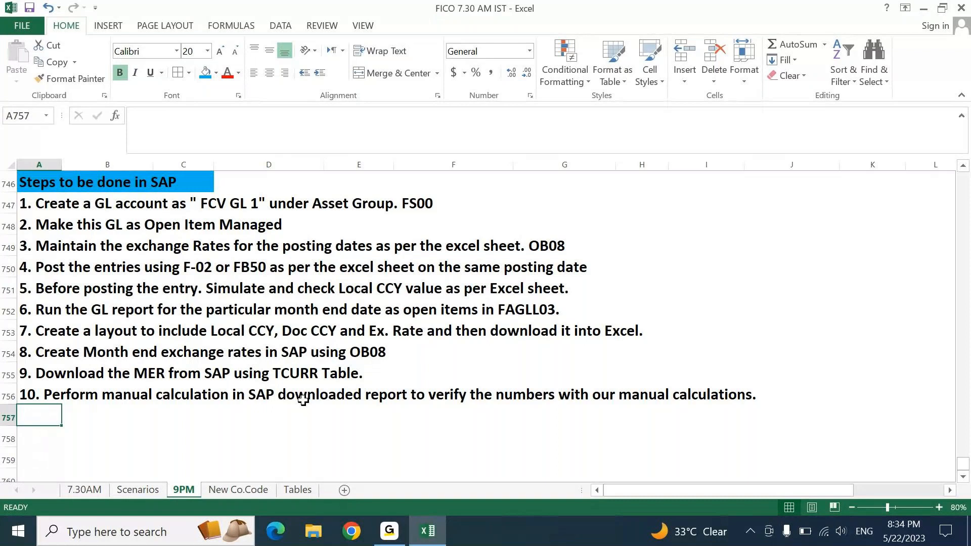
key("Page_Up")
key("Page_Up")
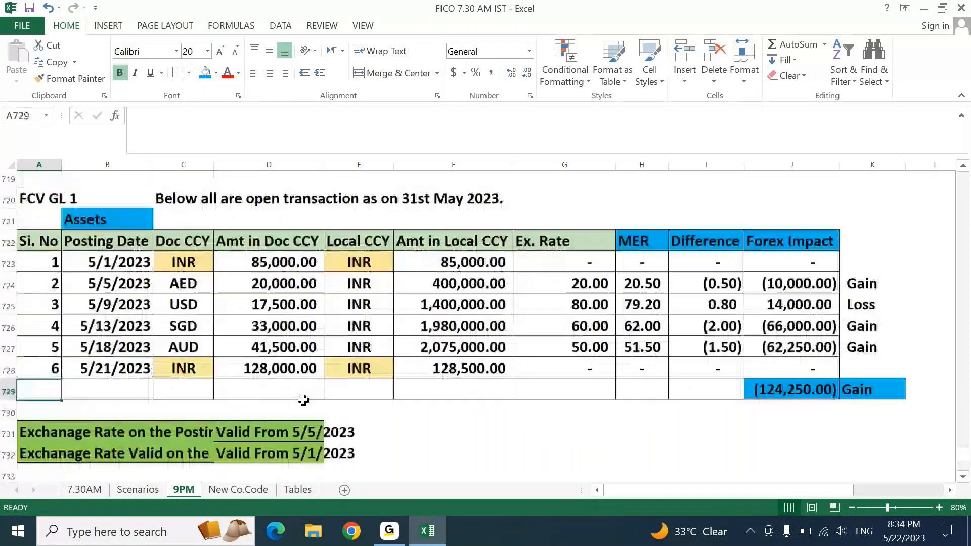
left_click(638, 311)
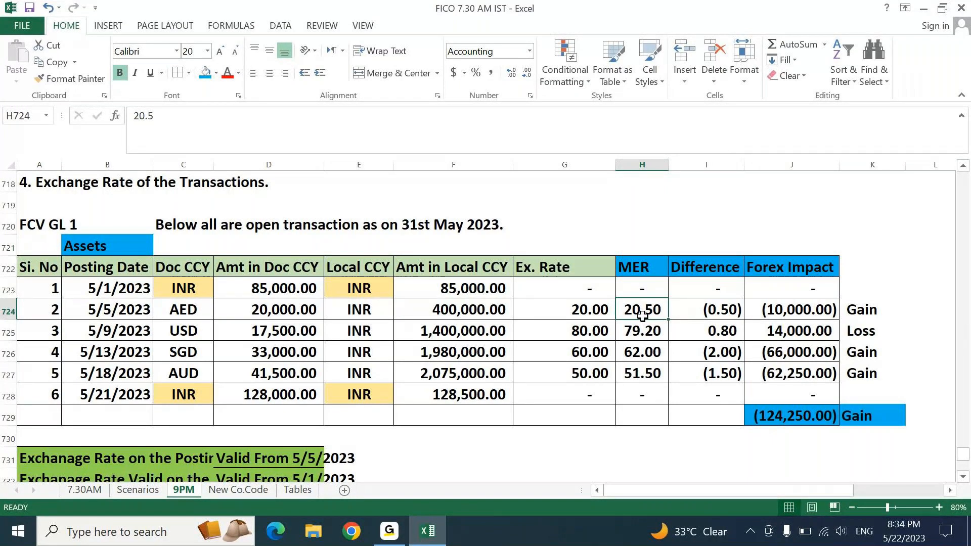
left_click_drag(642, 316, 638, 361)
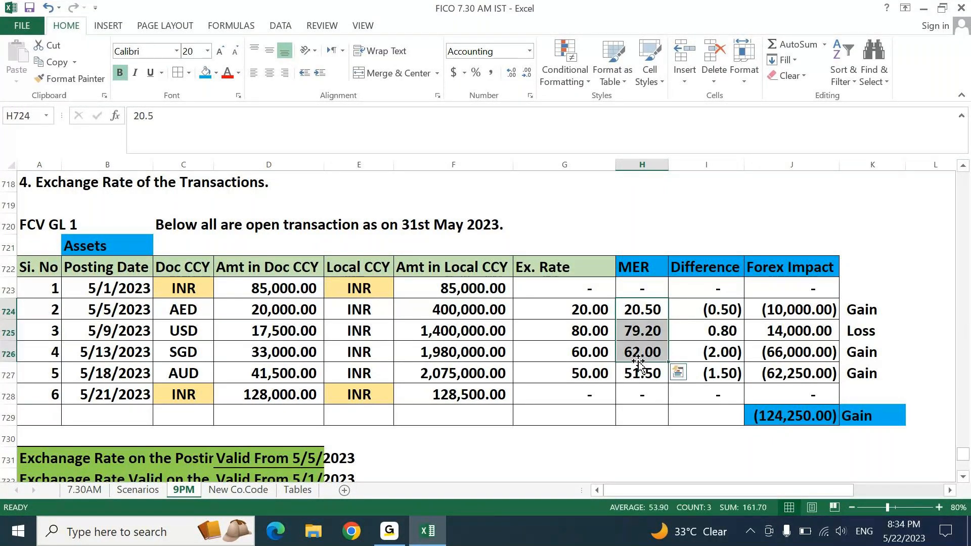
left_click(714, 273)
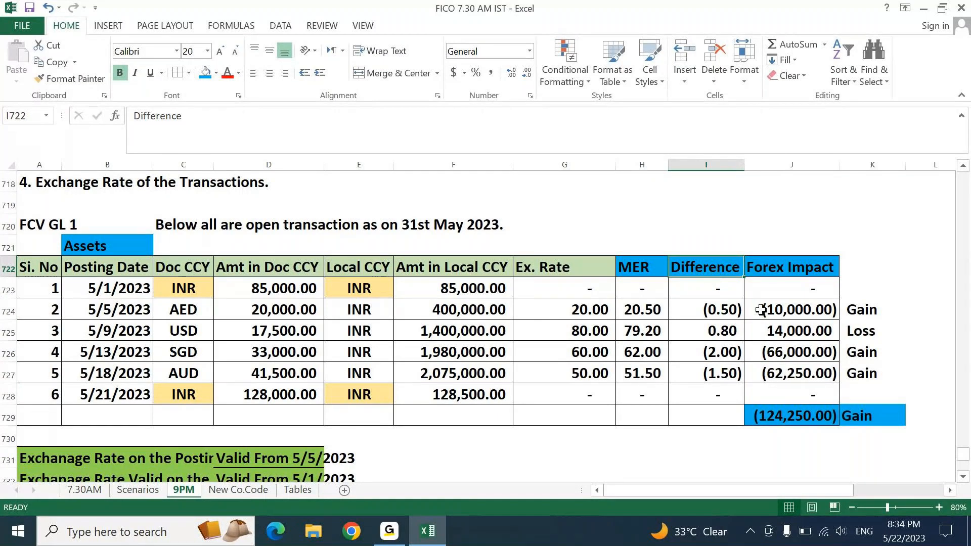
left_click(805, 326)
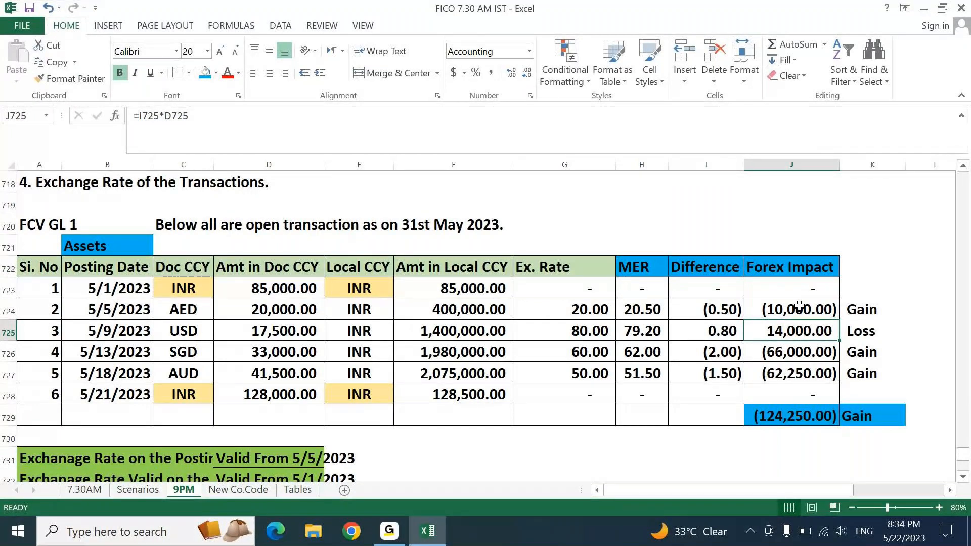
- Review the transaction exchange rates in G724:G727, the total forex impact in J729 and the AED impact in J724
left_click(127, 291)
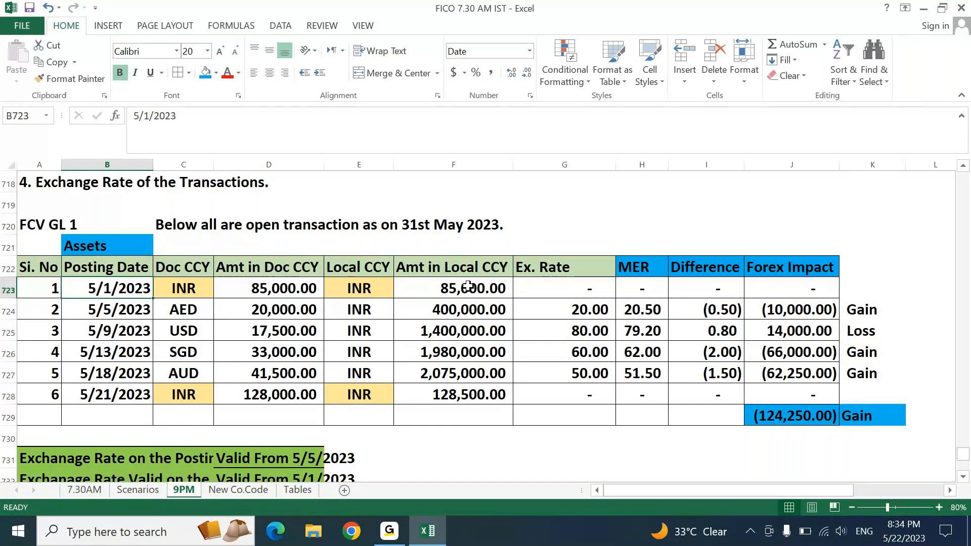
left_click(562, 324)
left_click_drag(562, 319, 571, 371)
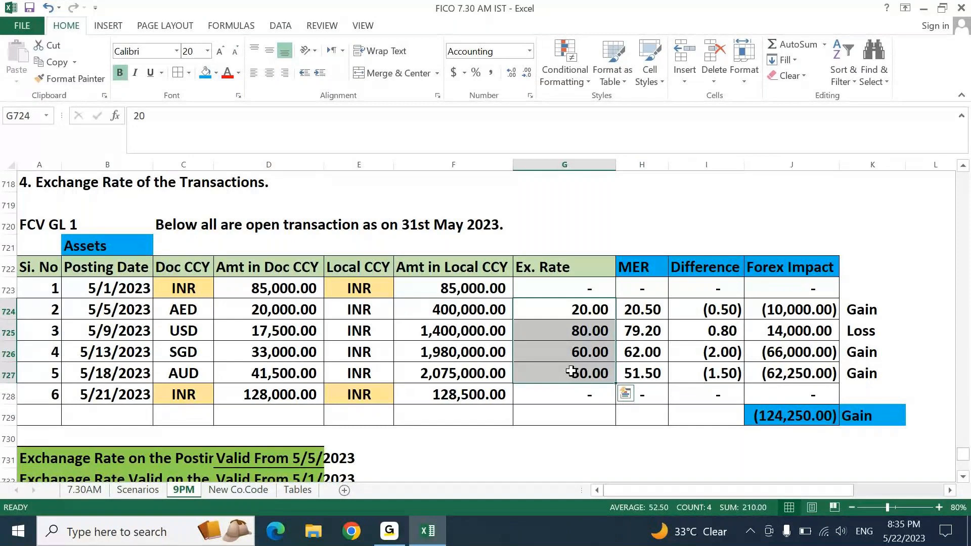
left_click(799, 417)
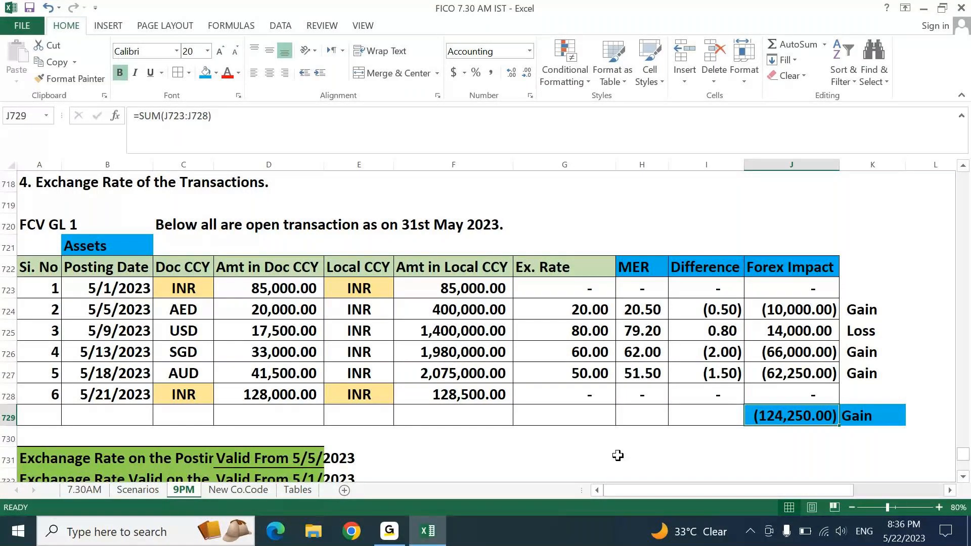
left_click(801, 316)
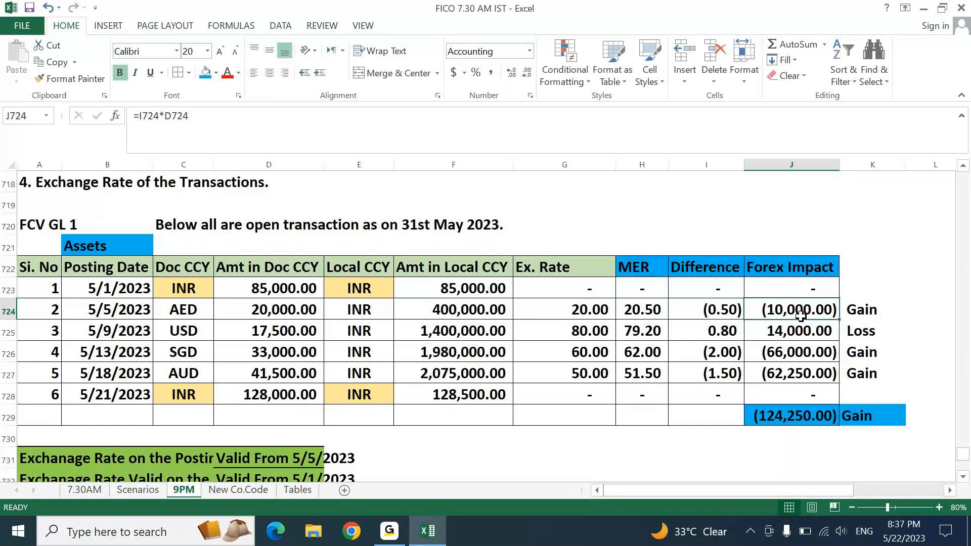
- Look over the month-end rate section and the "Steps to be done in SAP" list below the transaction table
key("Page_Down")
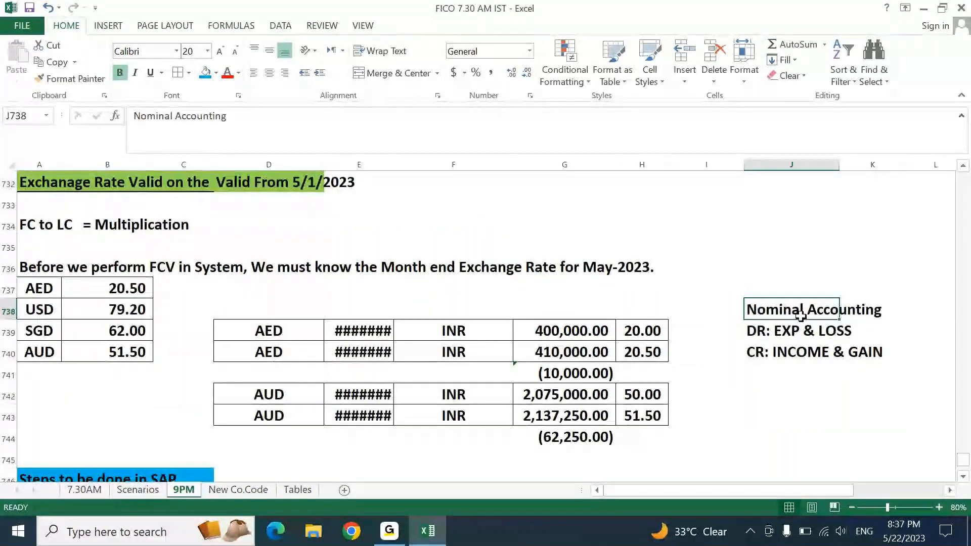
key("Page_Down")
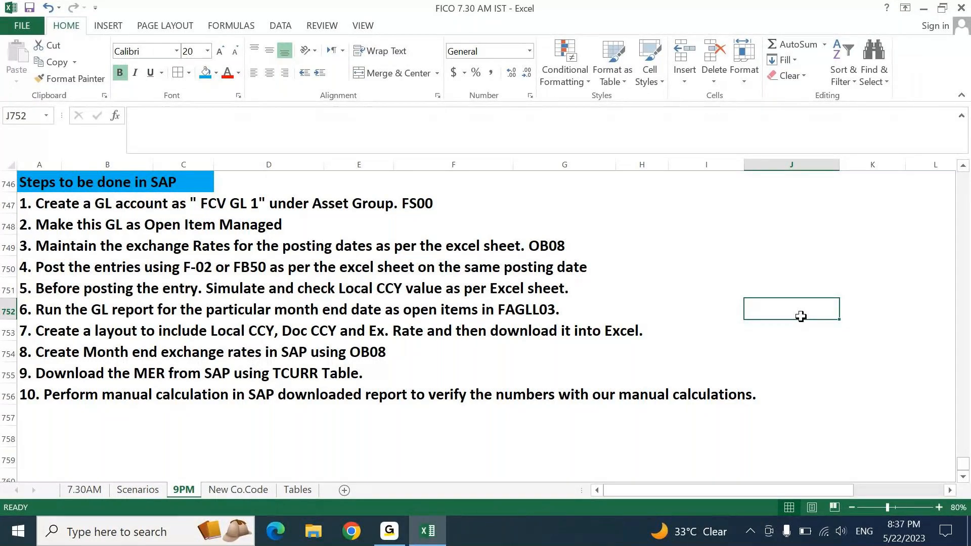
key("Home")
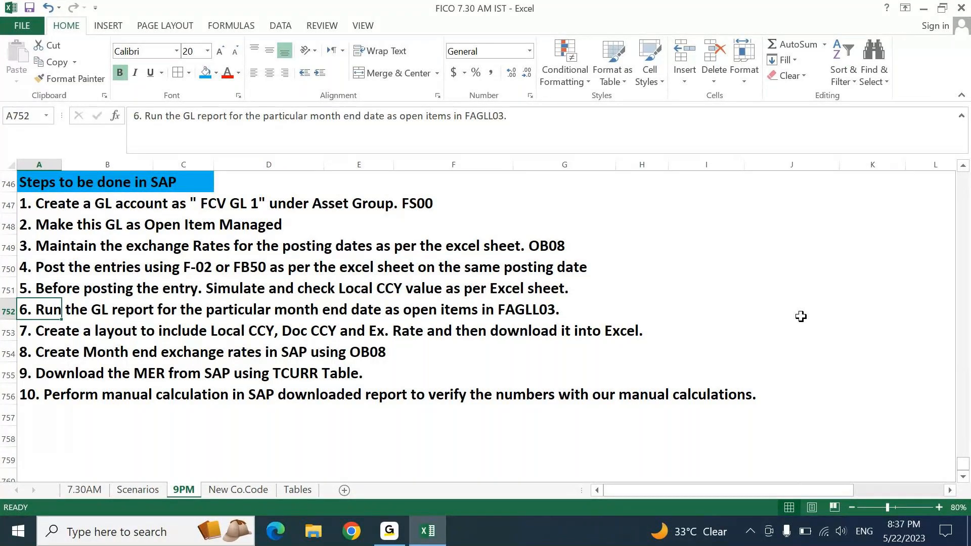
- Review the posting dates of the FCV GL 1 open transactions by selecting B723:B728
key("Page_Up")
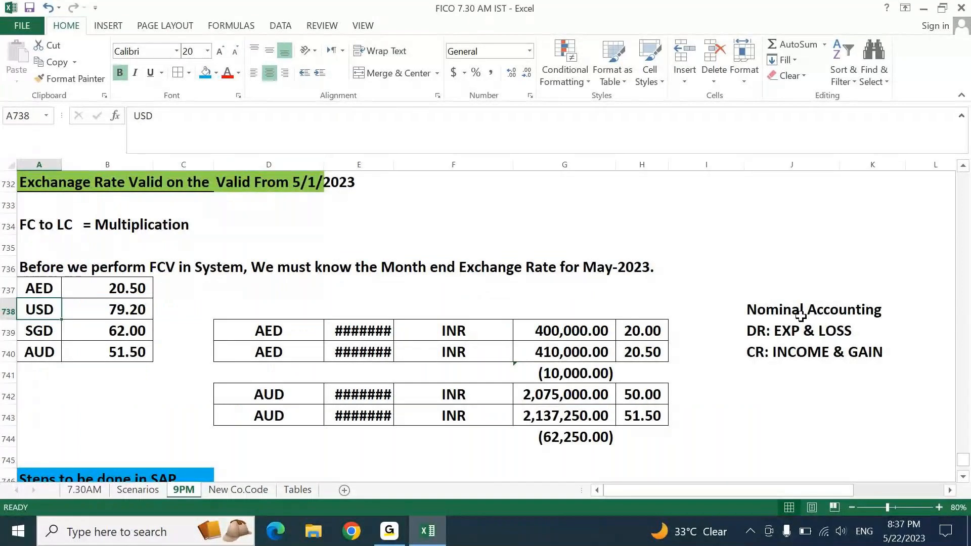
key("Page_Up")
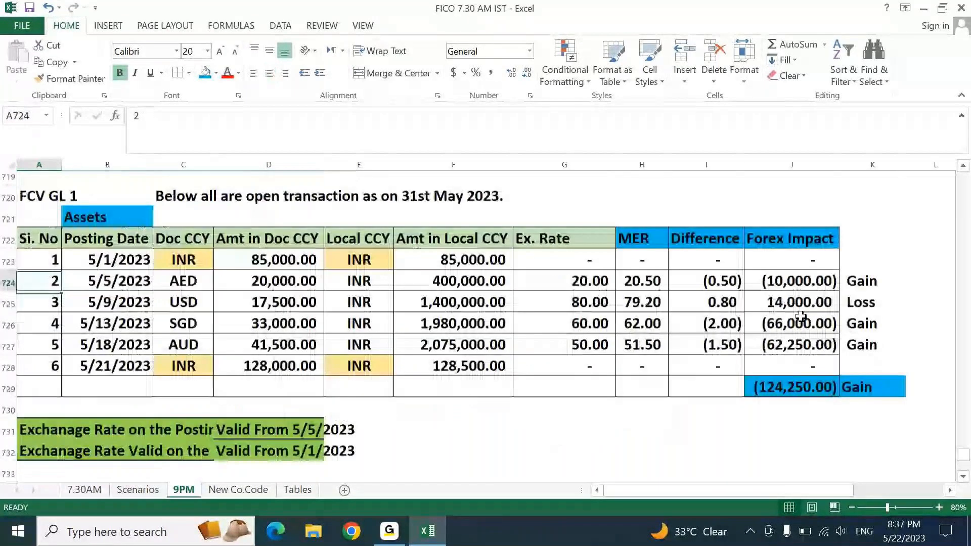
scroll(801, 316, "up", 1)
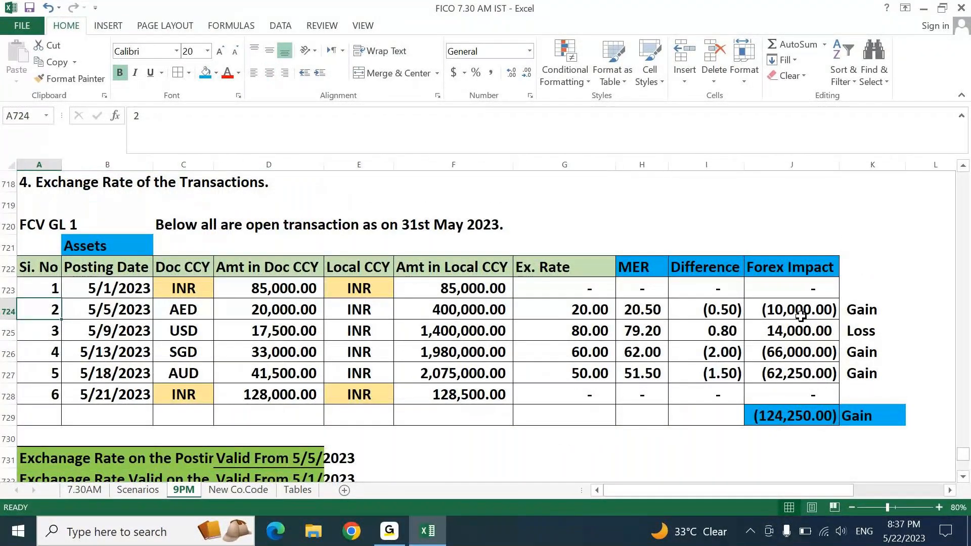
key("Up")
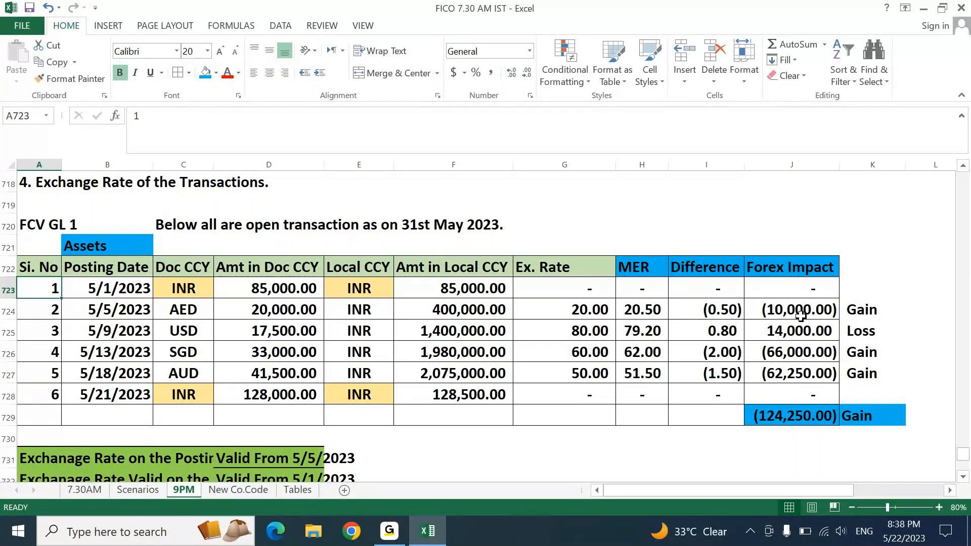
key("Right")
key("ctrl+shift+Down")
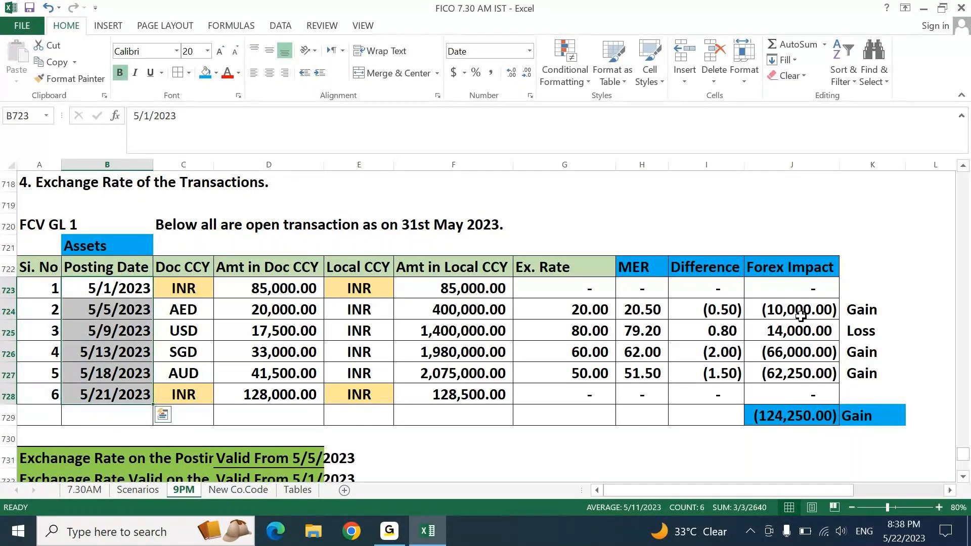
key("ctrl+shift+Up")
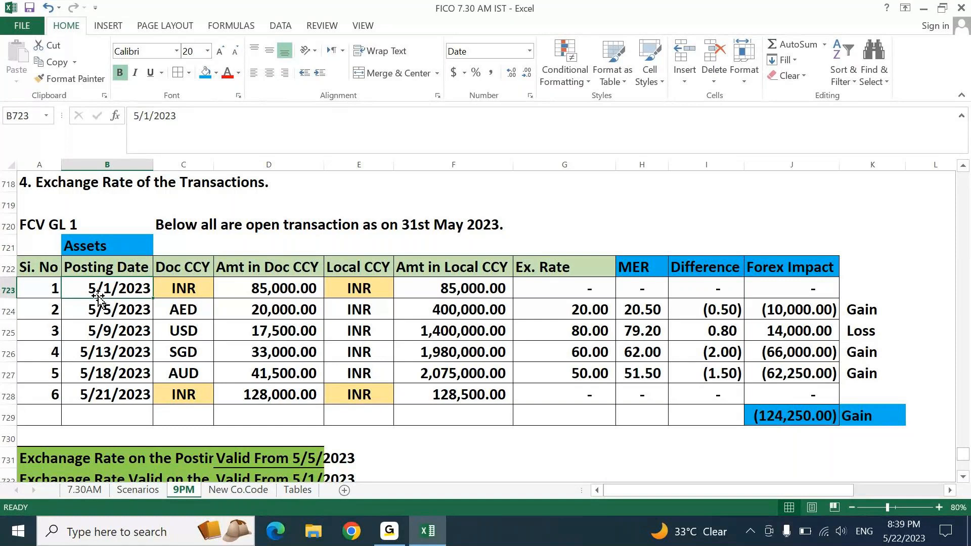
- Widen column E so the AED and AUD document amounts in E739:E743 fit in their cells
key("Down")
key("Down")
key("Down")
key("Down")
key("Down")
key("Down")
key("Down")
key("Down")
key("Down")
key("Down")
key("Down")
key("Down")
key("Down")
key("Down")
scroll(347, 398, "down", 3)
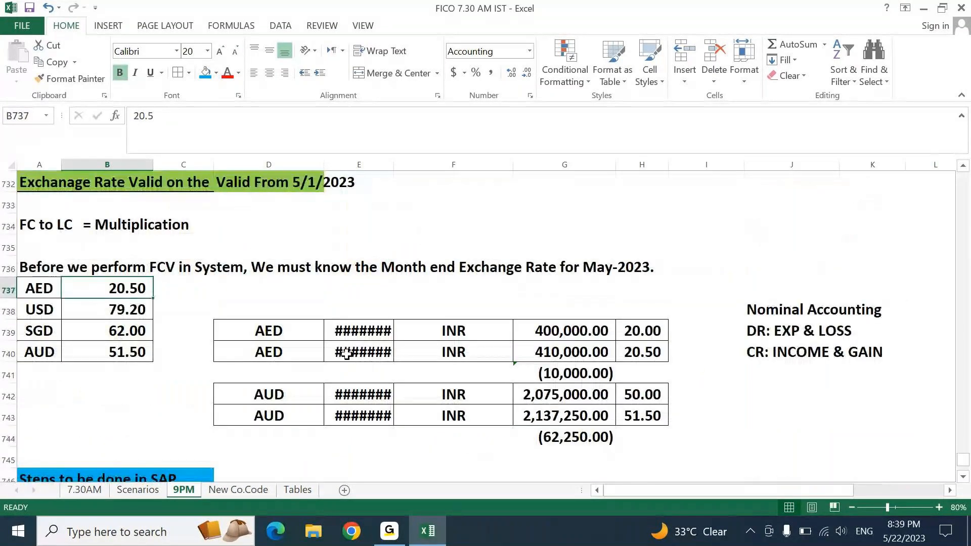
left_click(349, 331)
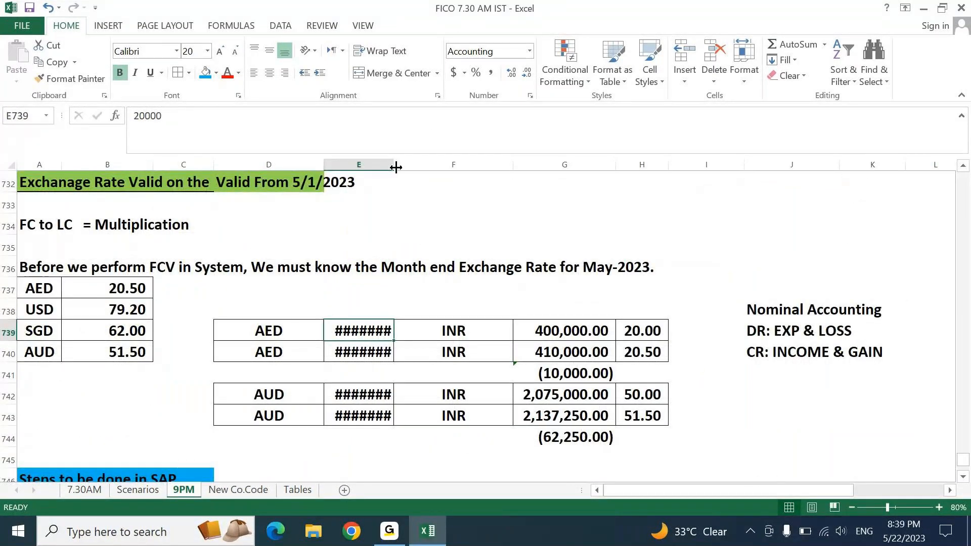
left_click_drag(394, 165, 430, 160)
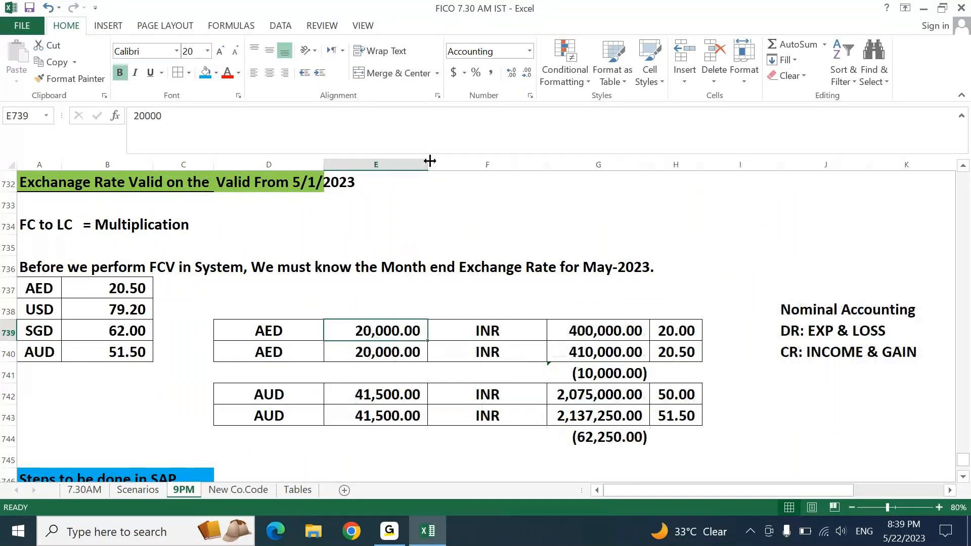
- Review the FCV GL 1 transaction table, the month-end exchange rate section and the "Steps to be done in SAP" list
key("Page_Up")
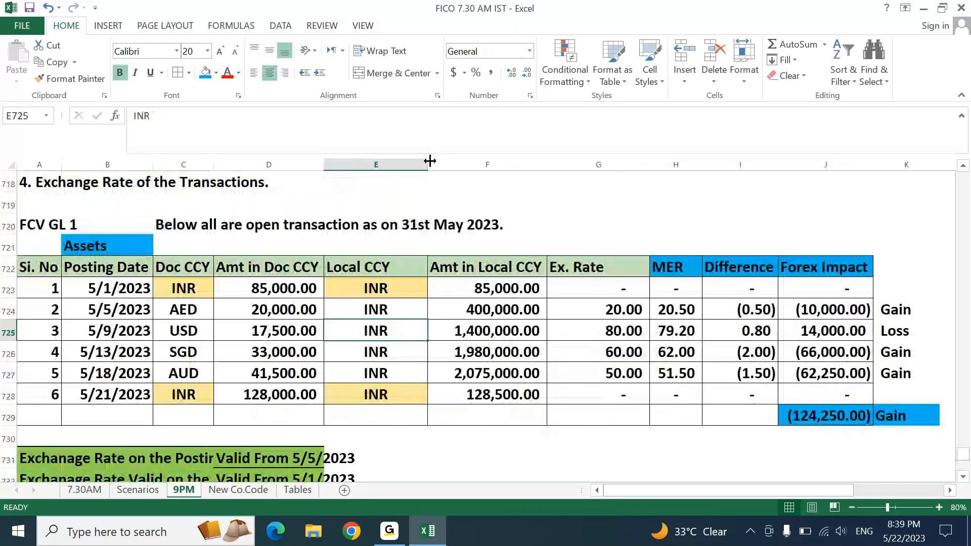
key("Page_Down")
key("Page_Up")
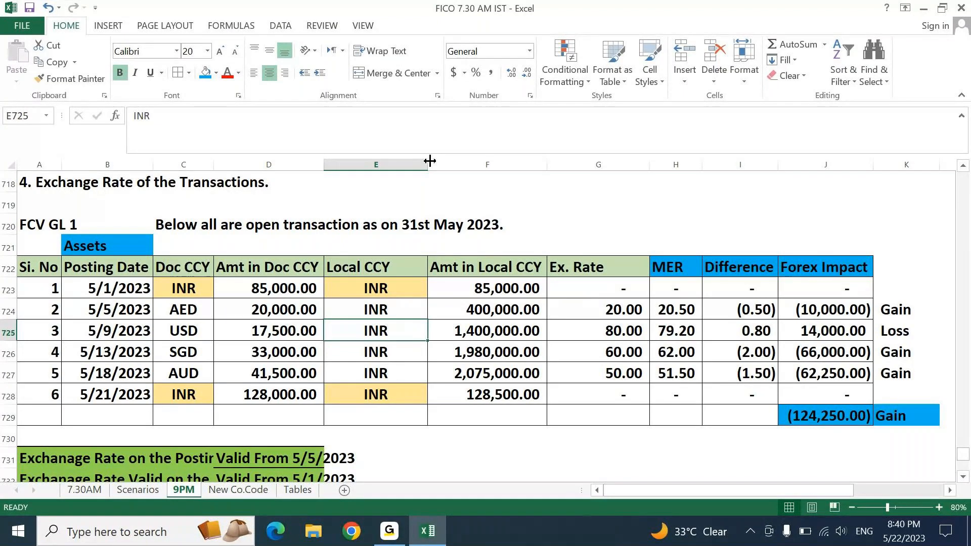
key("Page_Down")
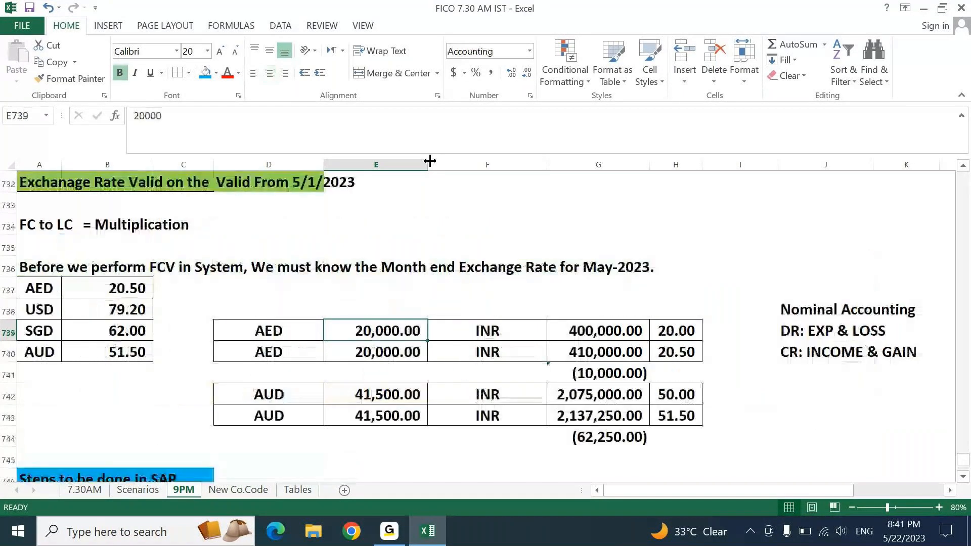
key("Page_Down")
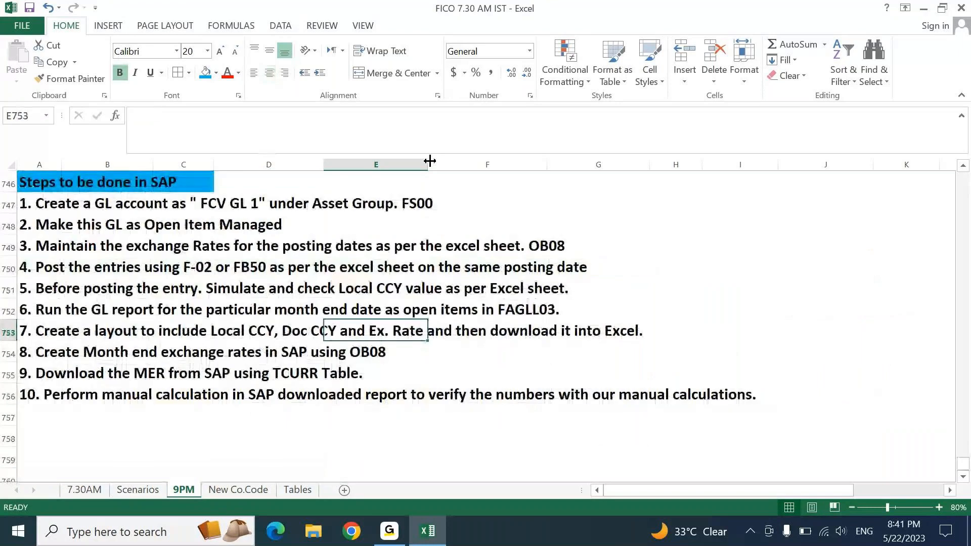
key("Home")
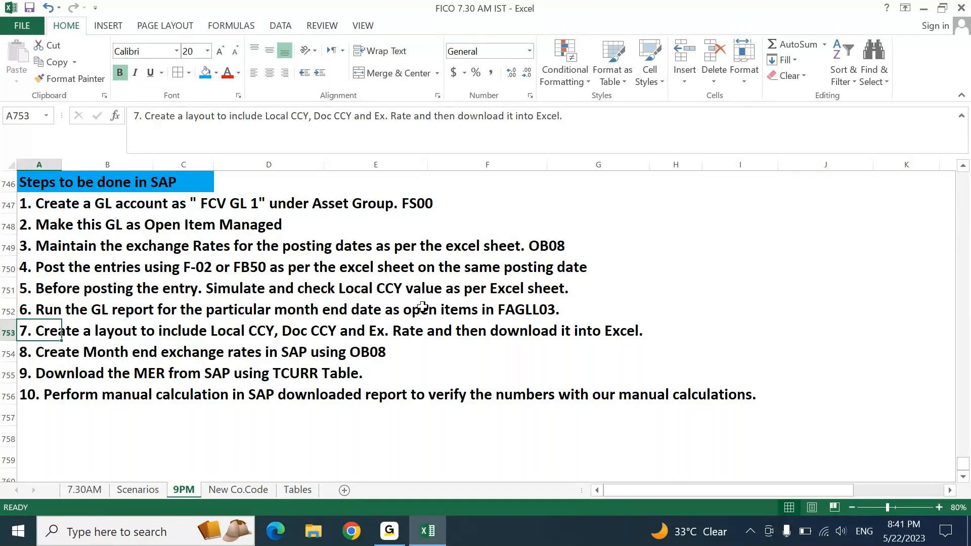
- Switch to SAP Logon from the desktop and open the S4 1909 connection
left_click(389, 532)
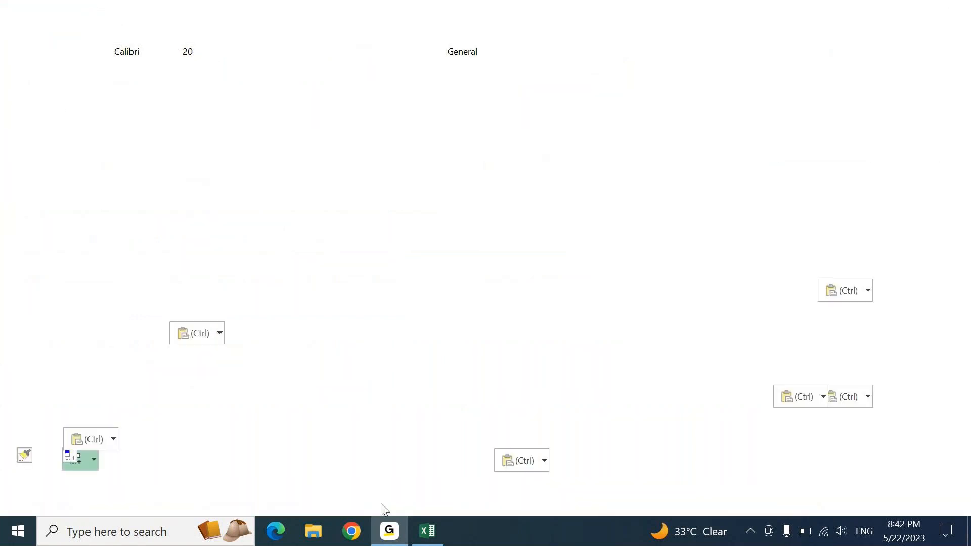
key("super+d")
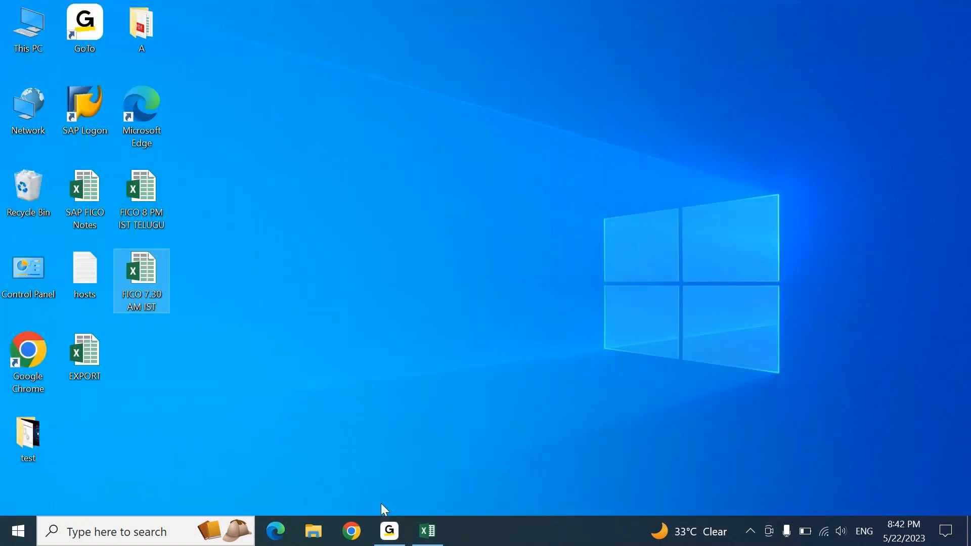
double_click(69, 108)
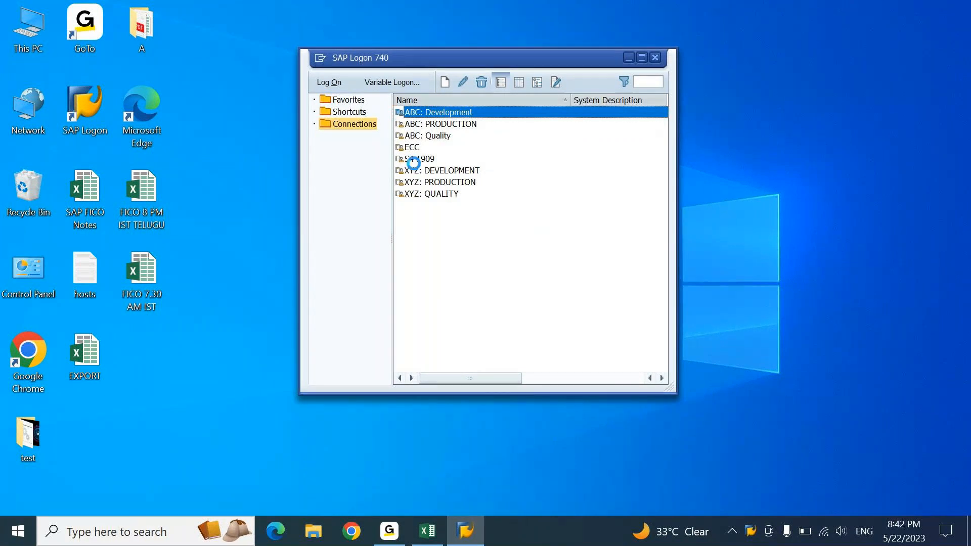
left_click(415, 163)
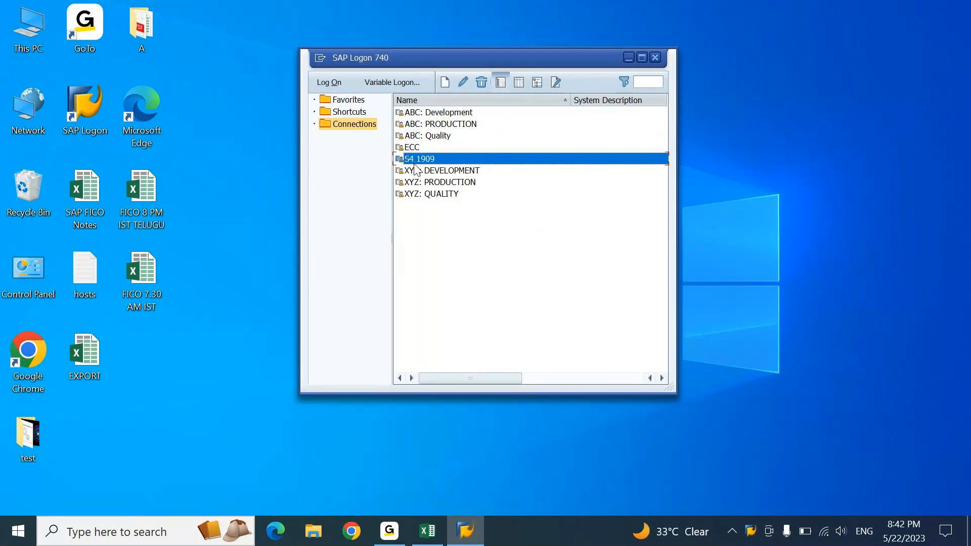
double_click(415, 163)
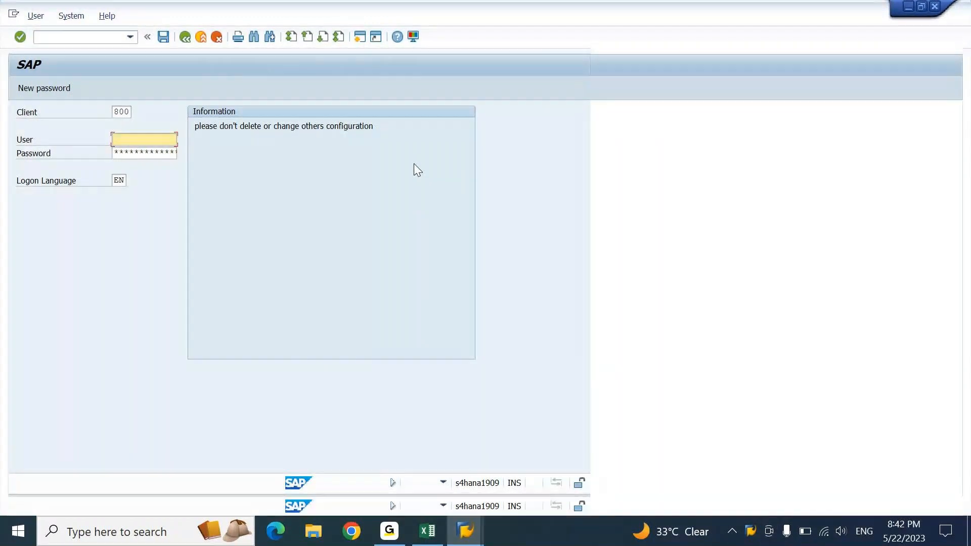
- Log on to client 800 with the user name and account password
key("space")
key("Down")
key("Tab")
type("*")
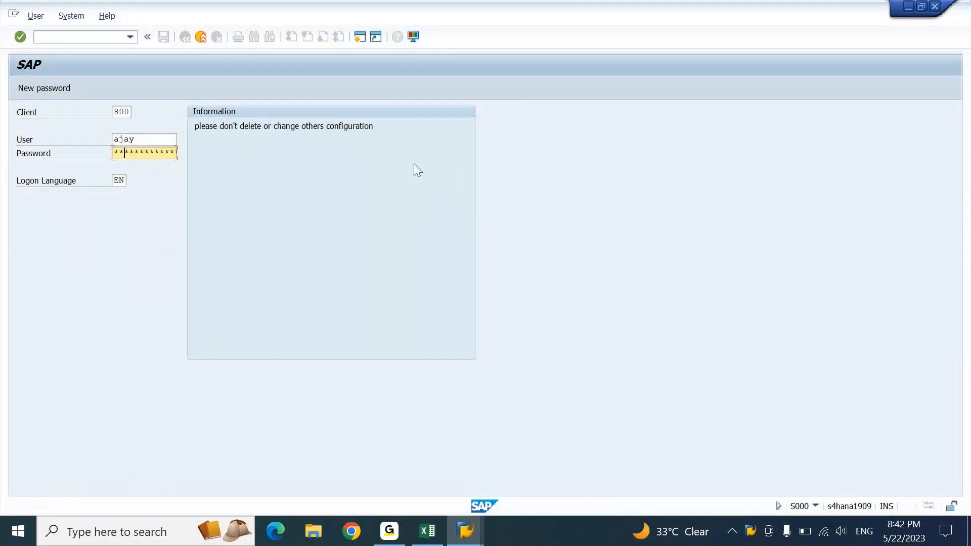
type("*****")
key("Return")
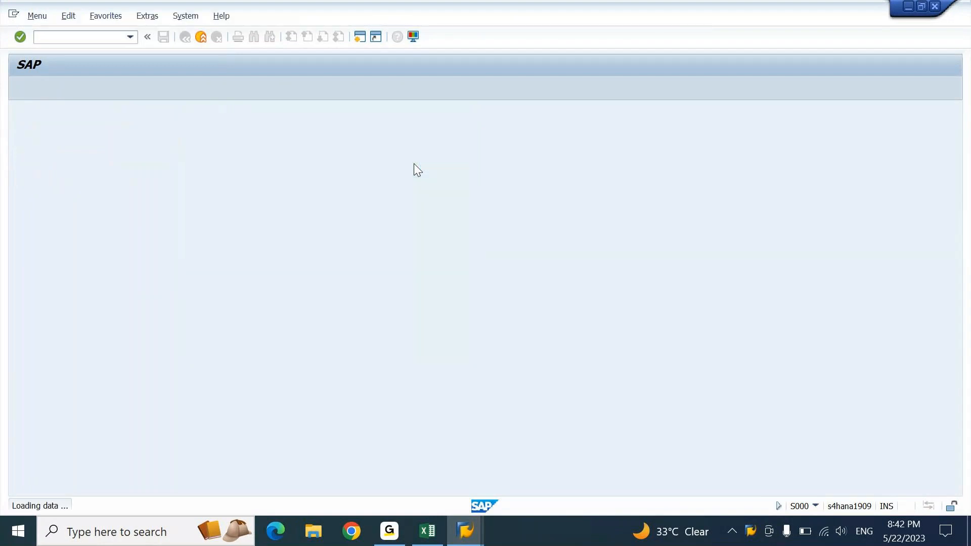
- Open transaction OKB9 and request the profit center details for company code 2233, cost element 400004
type("OKB9")
key("Return")
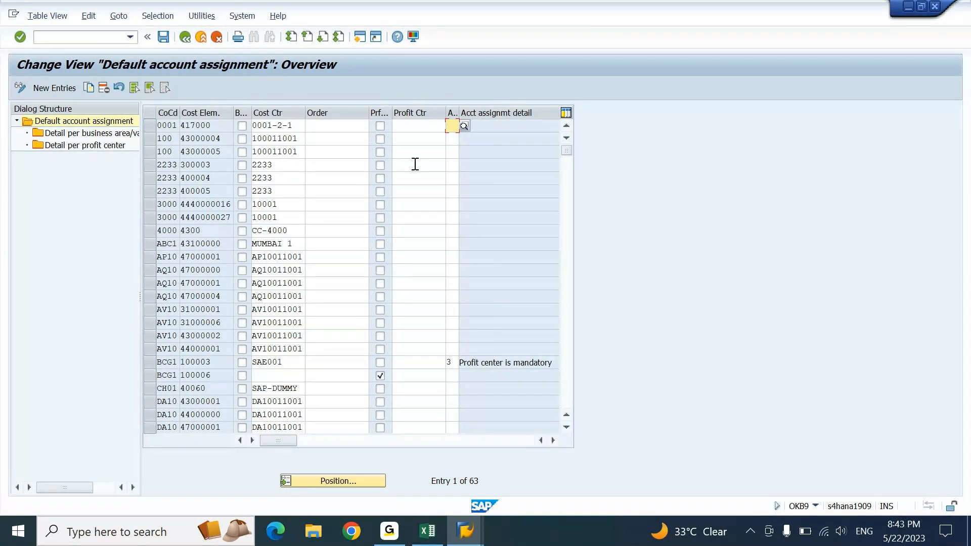
left_click(149, 178)
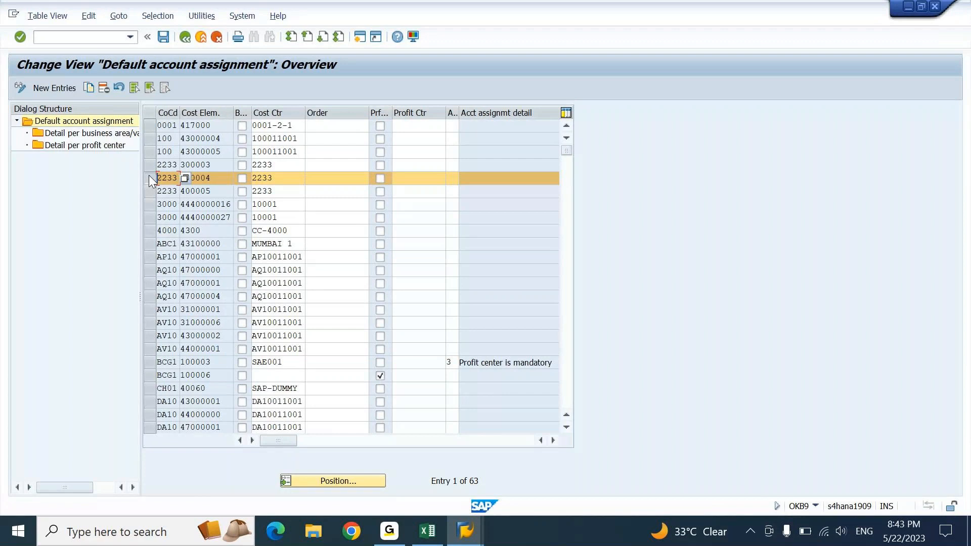
double_click(100, 149)
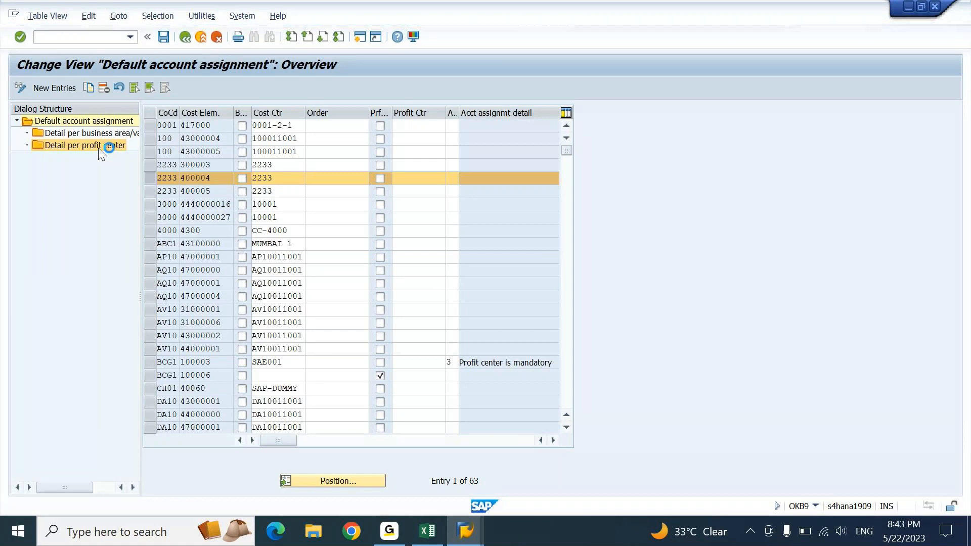
- Create a second SAP session, then try to stop the transaction in the "Default account assignment" session
mouse_move(463, 534)
left_click(12, 12)
left_click(49, 123)
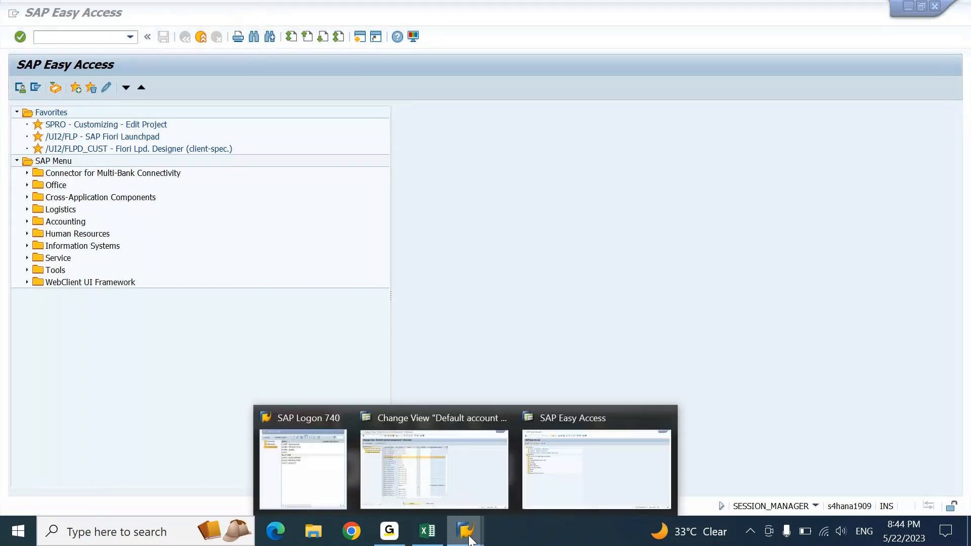
left_click(493, 477)
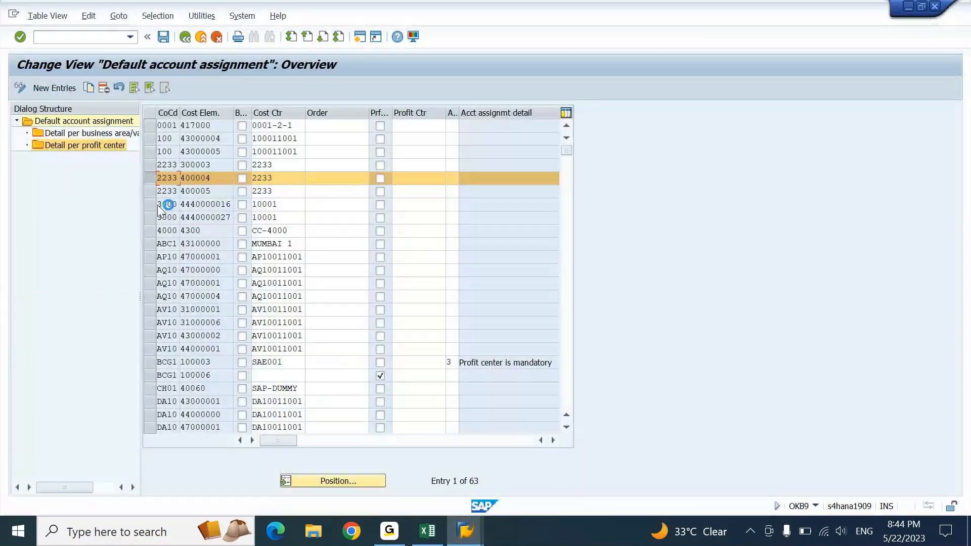
left_click(14, 18)
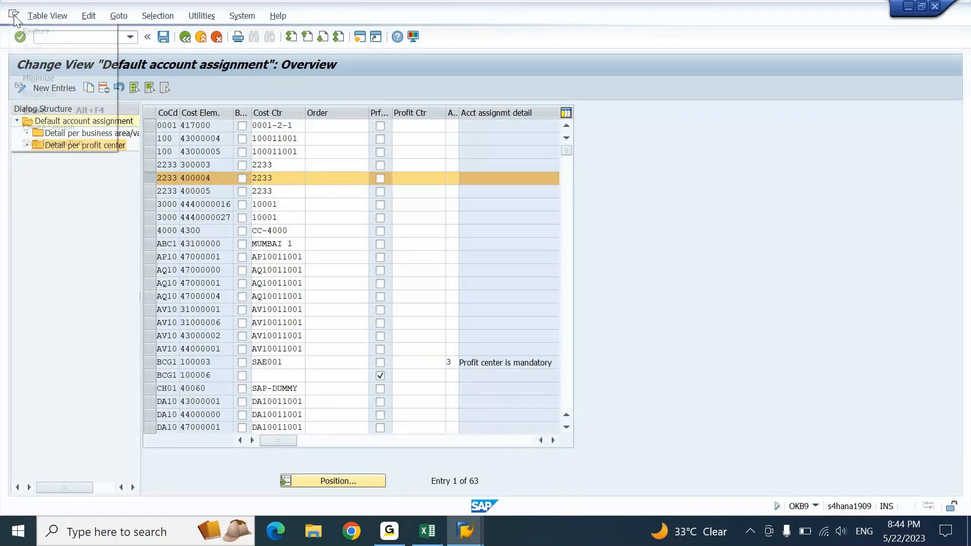
left_click(42, 136)
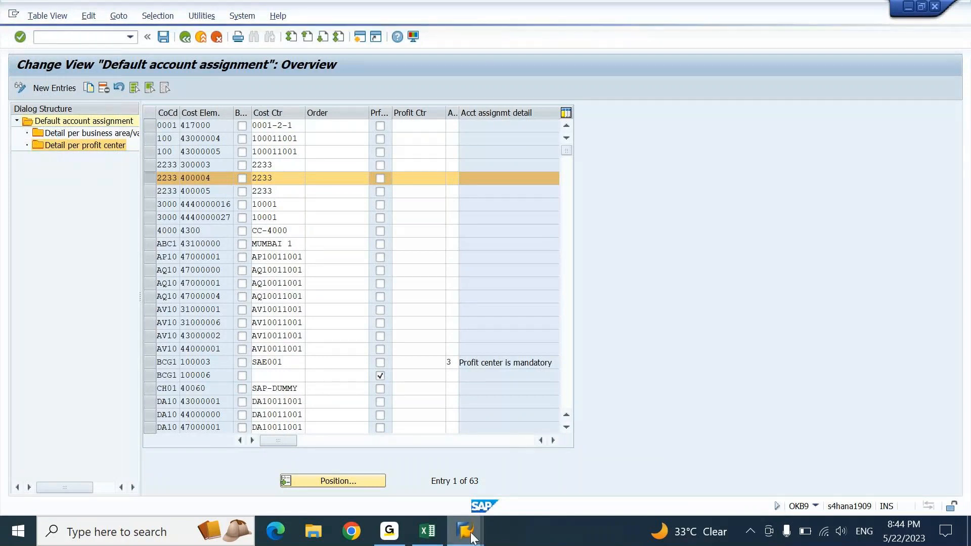
- Start transaction OKB9 in the SAP Easy Access session
mouse_move(470, 537)
left_click(531, 460)
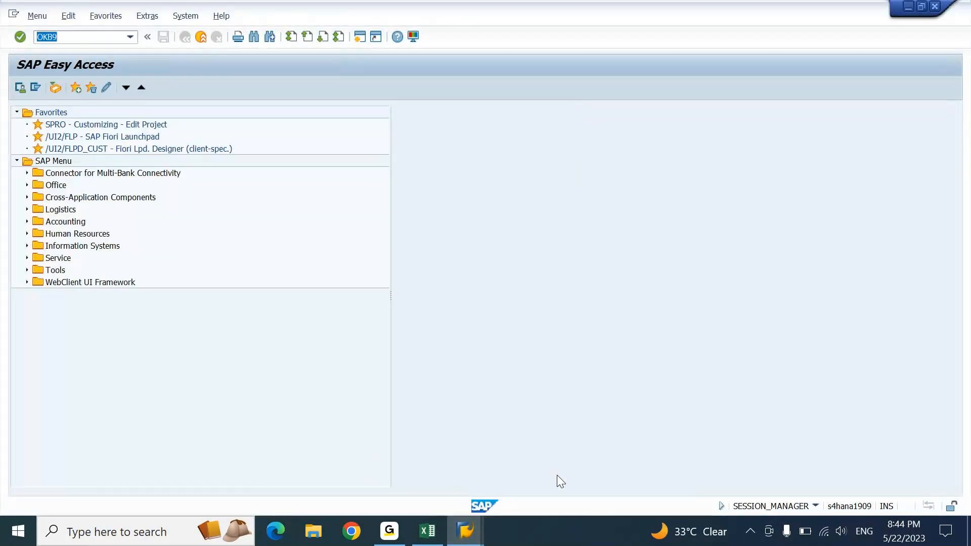
key("Return")
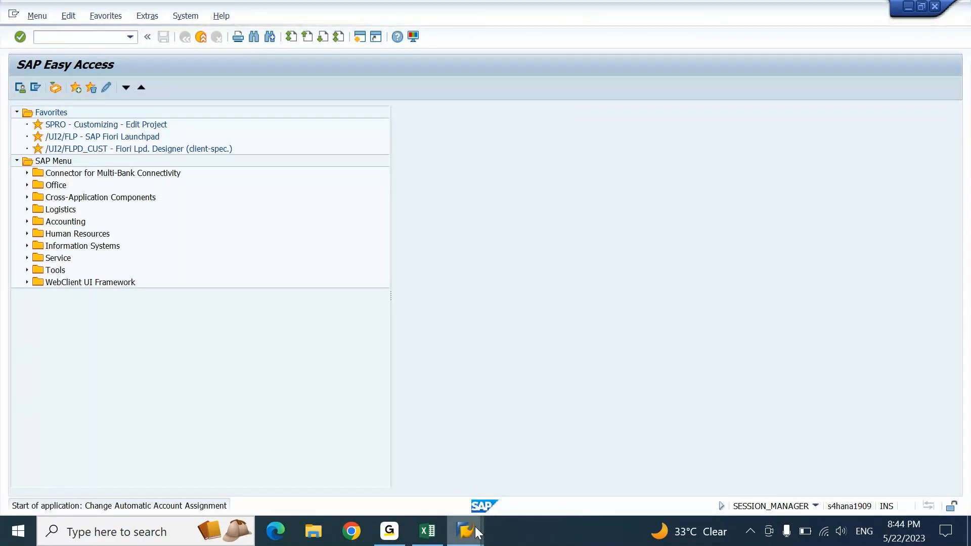
- Try to close the "Default account assignment" session that is still loading
mouse_move(478, 534)
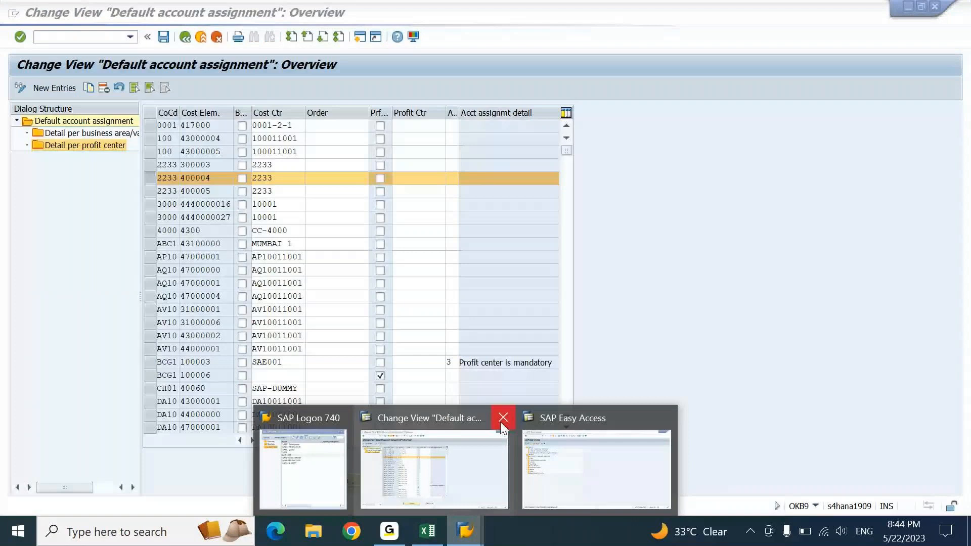
left_click(499, 422)
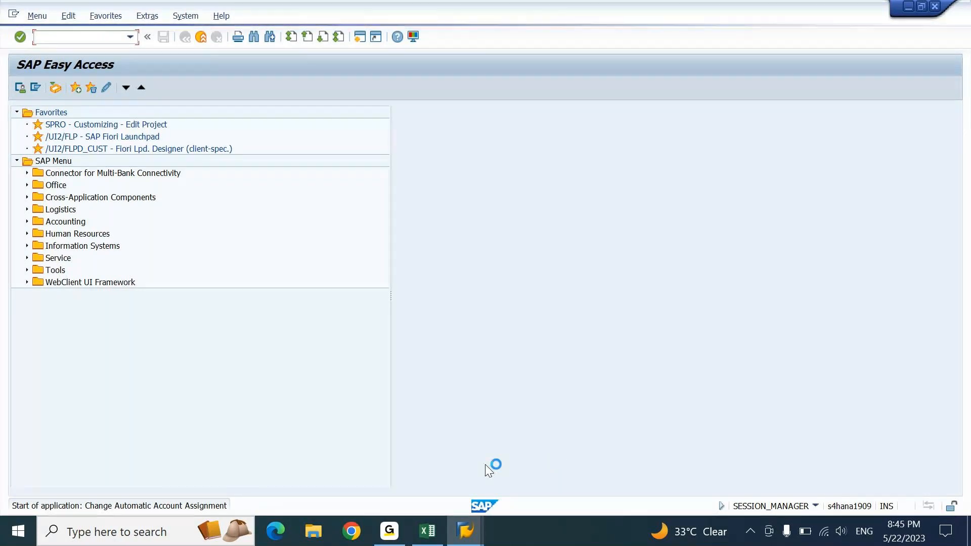
left_click(468, 530)
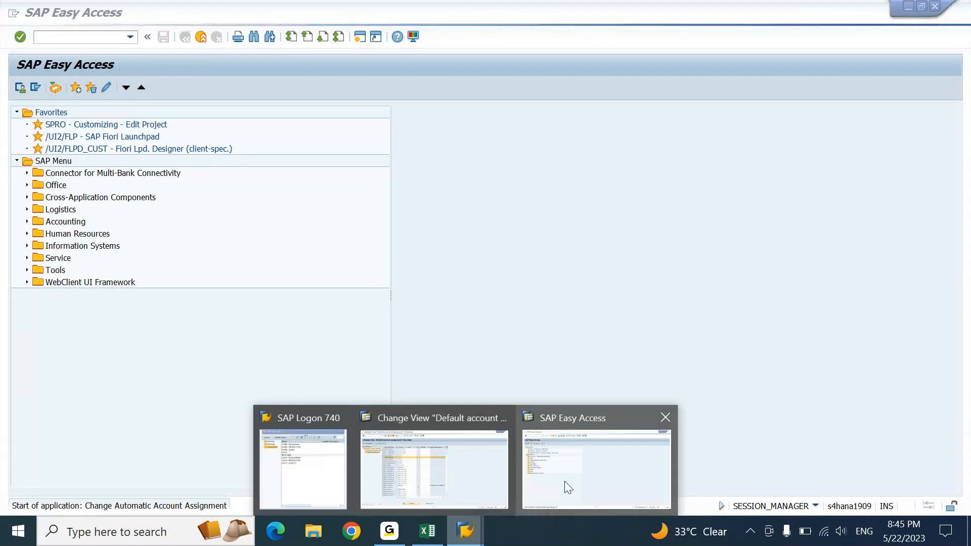
left_click(482, 470)
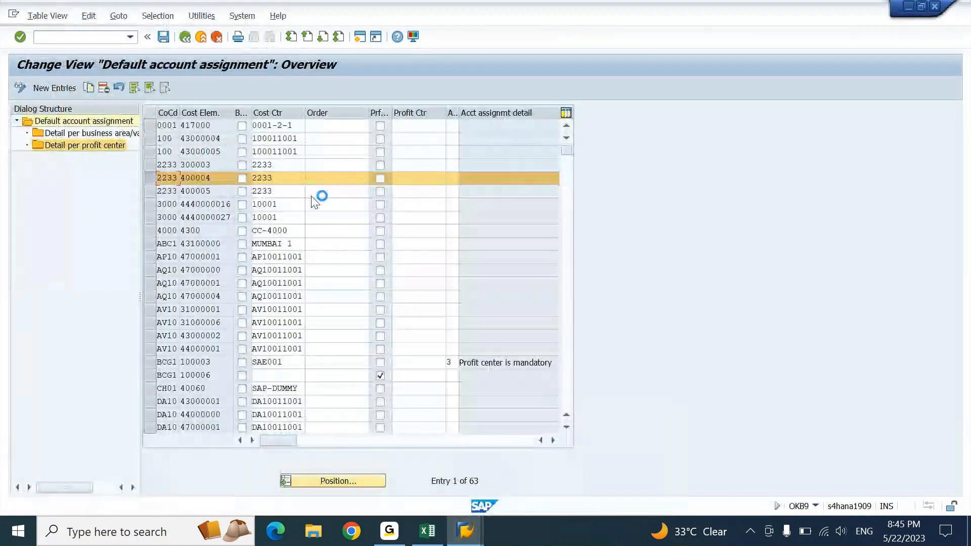
left_click(14, 14)
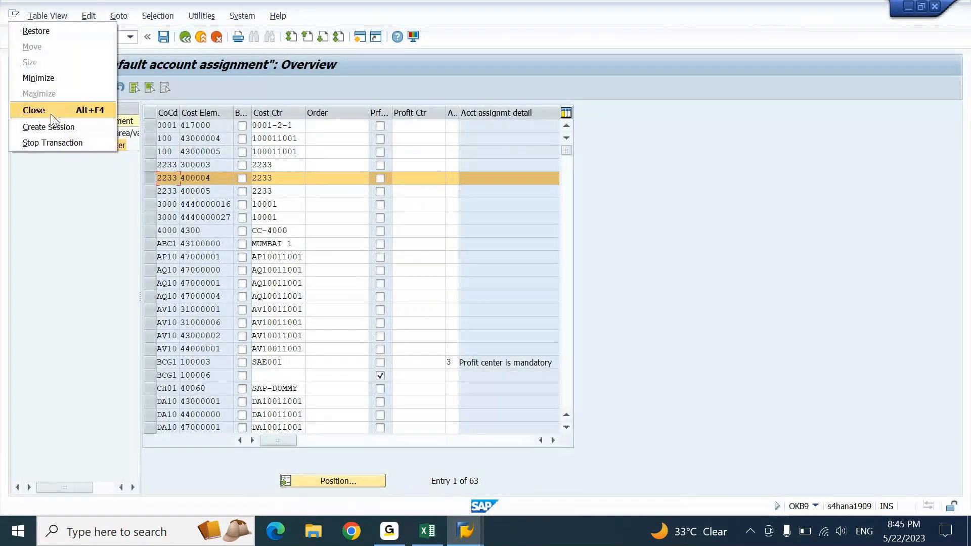
- Open another S4 1909 connection from SAP Logon and submit the user name and account password
left_click(465, 530)
left_click(303, 455)
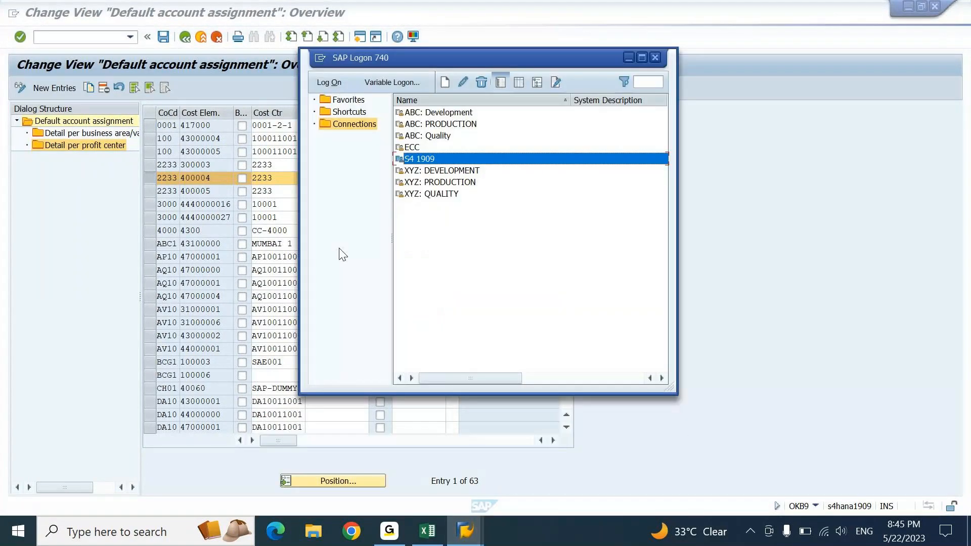
double_click(432, 158)
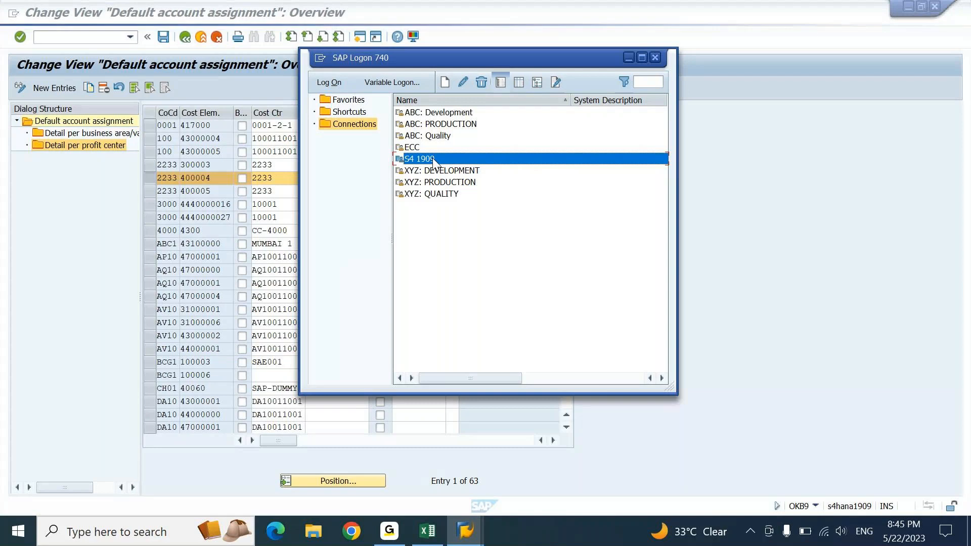
type("aj")
key("Down")
key("Tab")
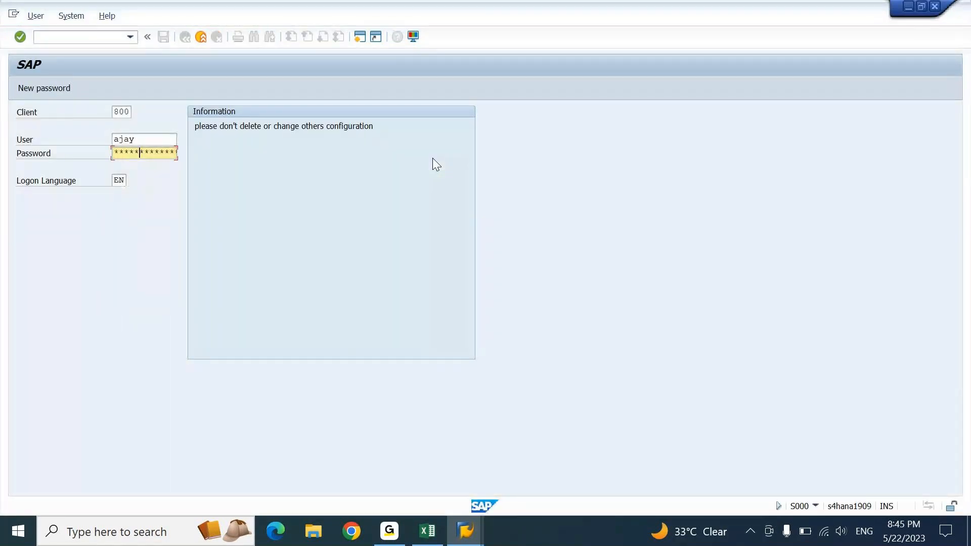
key("Return")
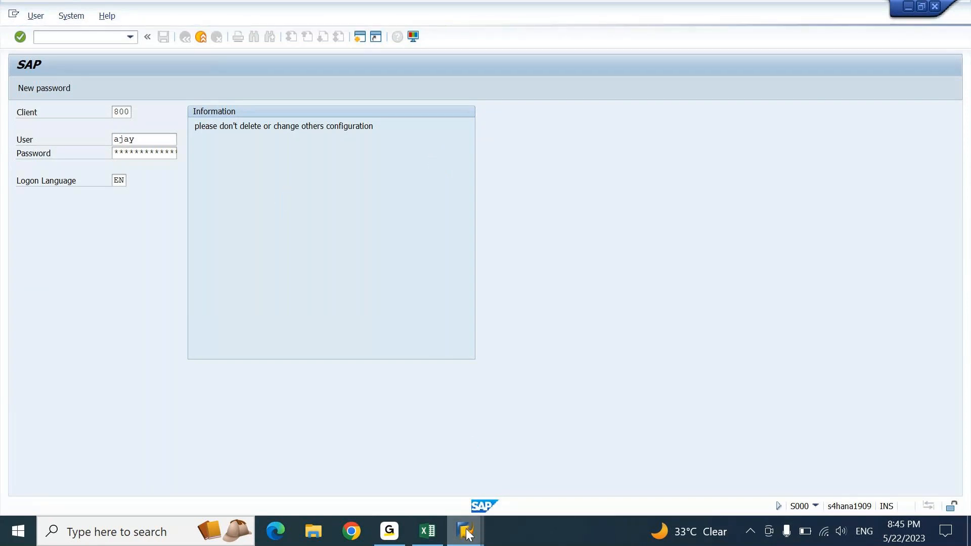
- Dismiss the dialog in the View Cluster Editing session and return to the "Default account assignment" session
mouse_move(466, 528)
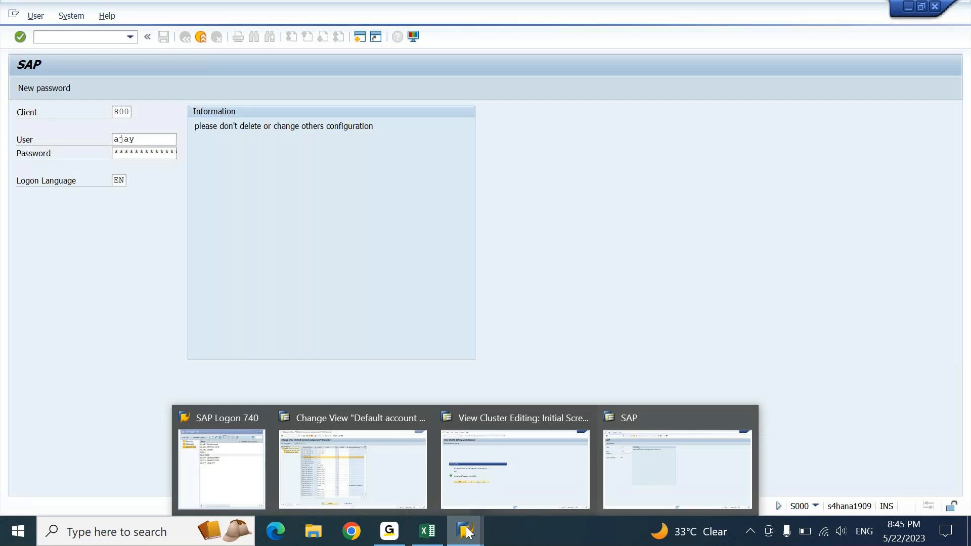
left_click(524, 470)
left_click(188, 341)
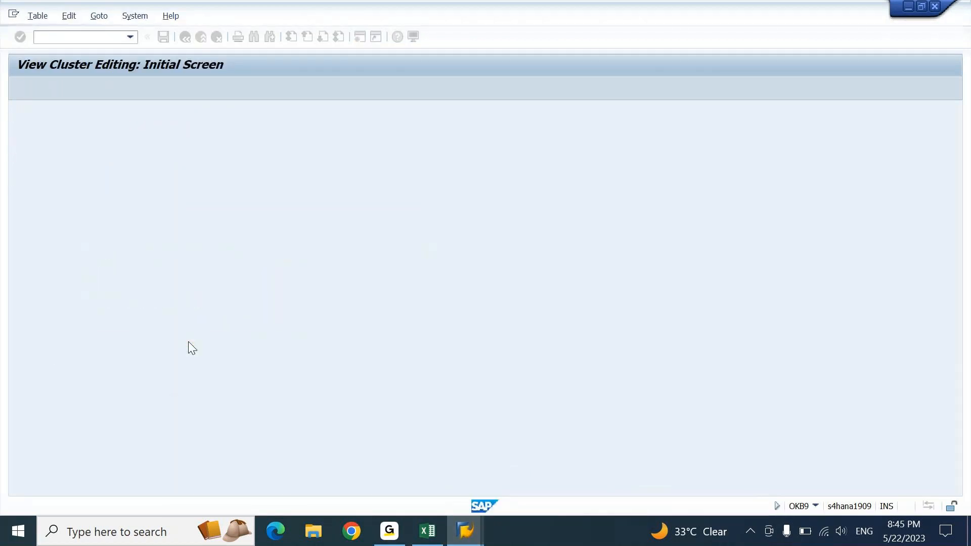
mouse_move(465, 530)
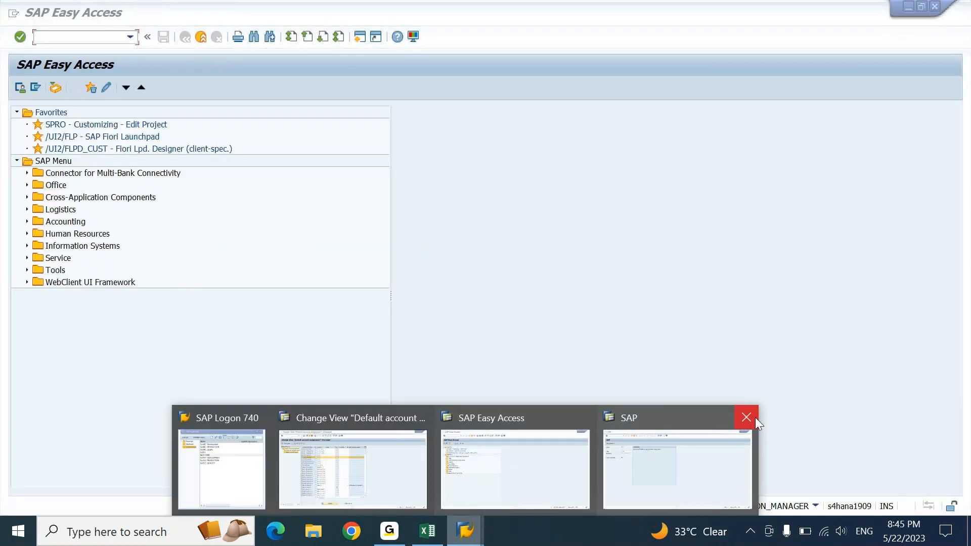
left_click(362, 455)
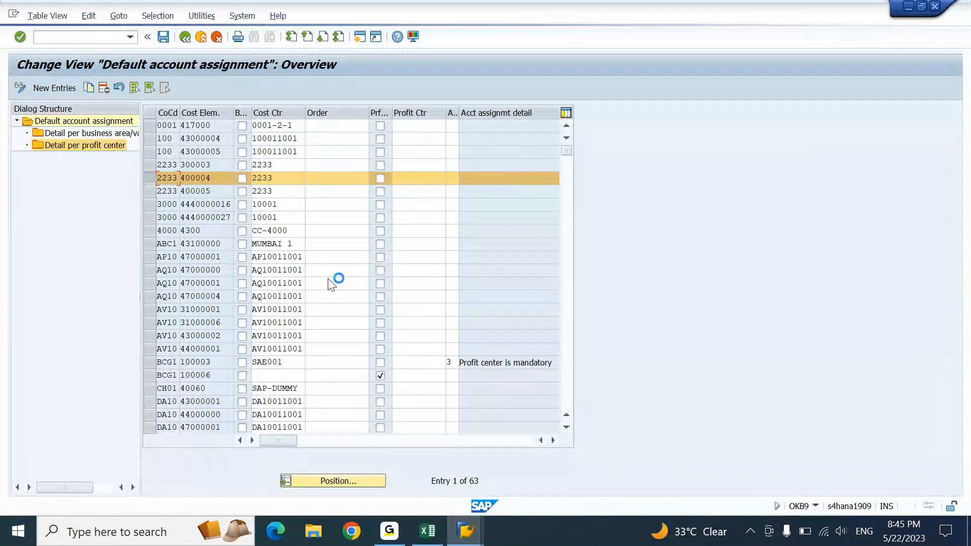
- Run transaction SM12 in the SAP Easy Access session
left_click(458, 531)
left_click(510, 487)
left_click(98, 42)
type("sm12")
key("Return")
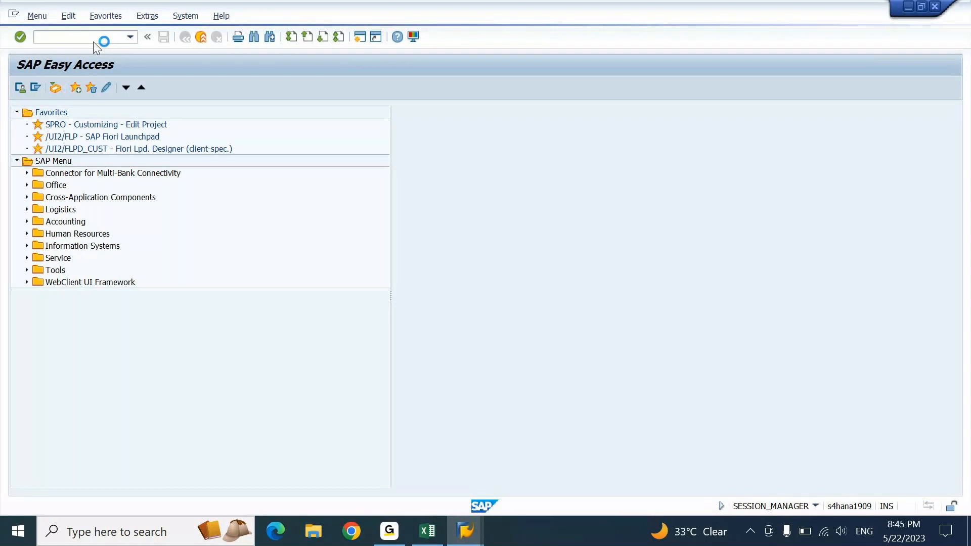
- Bring up SAP Logon and start another S4 1909 connection
mouse_move(464, 540)
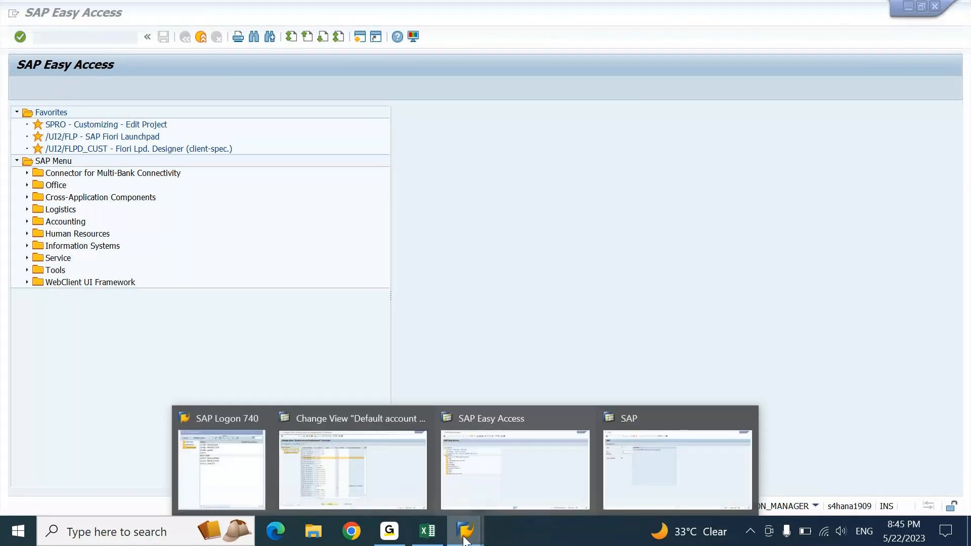
left_click(505, 482)
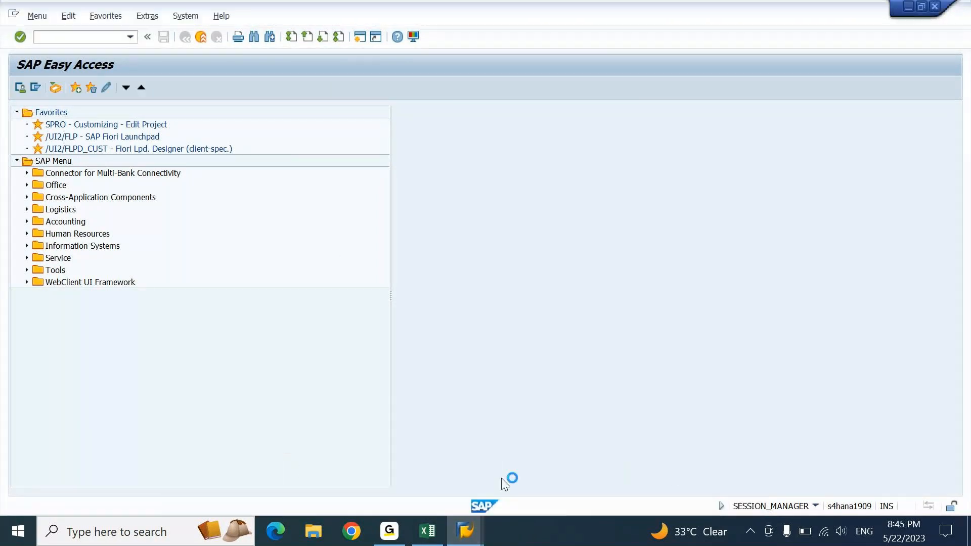
left_click(464, 531)
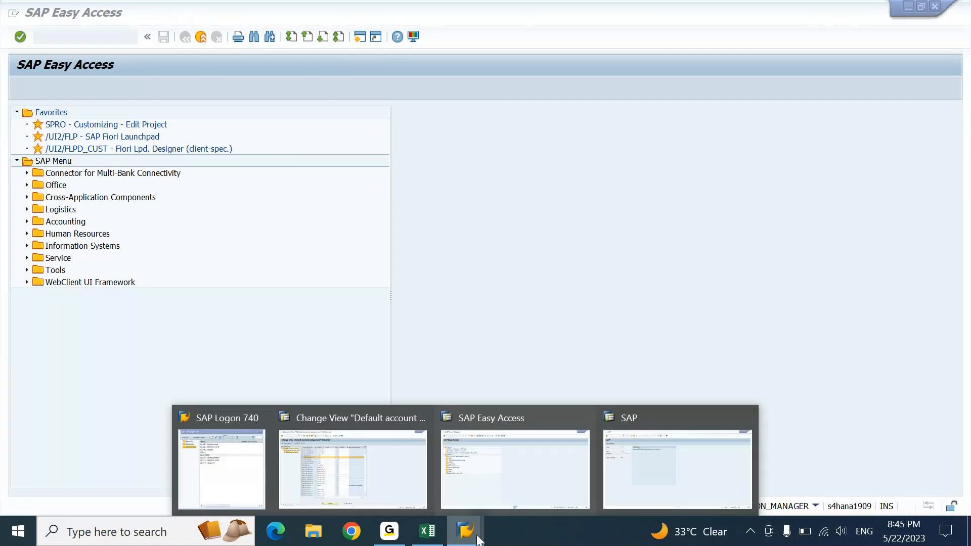
left_click(237, 450)
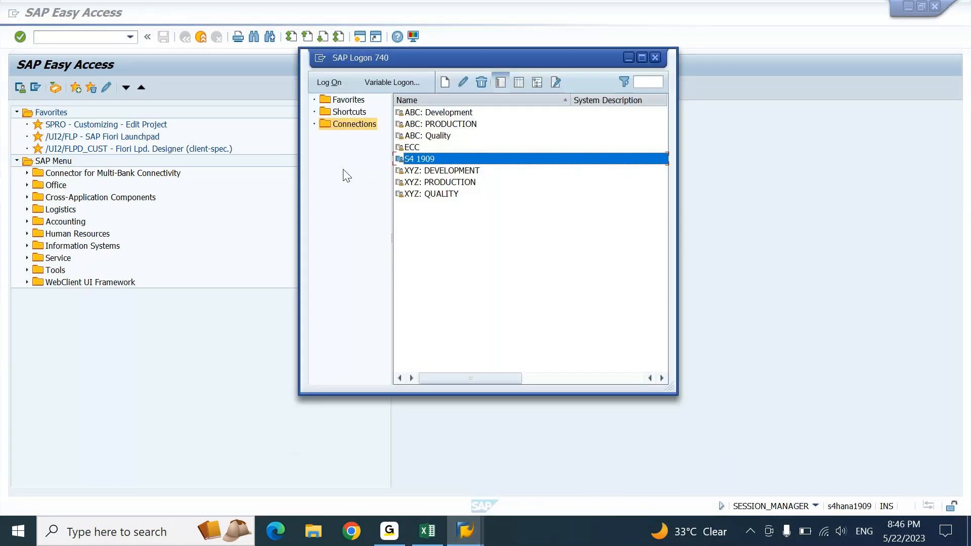
double_click(430, 158)
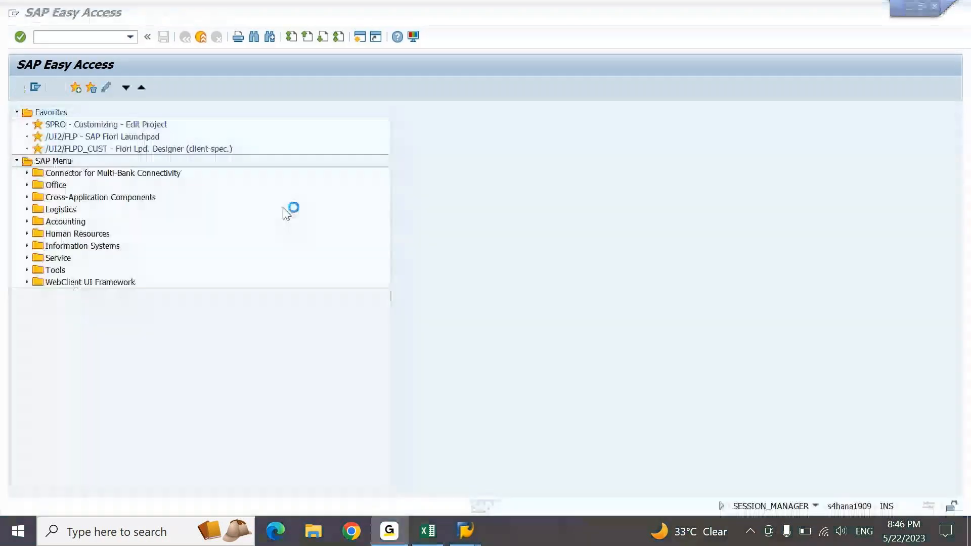
left_click(87, 35)
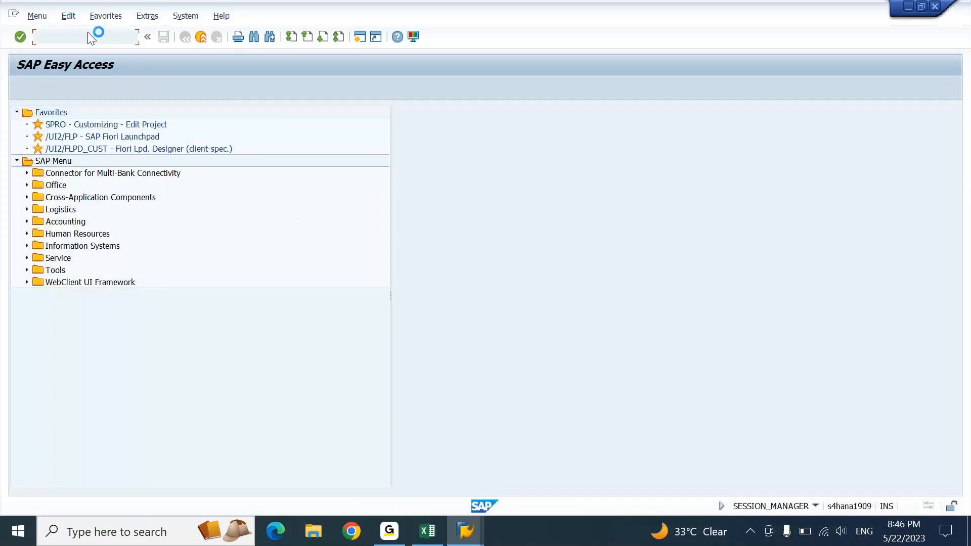
left_click(630, 59)
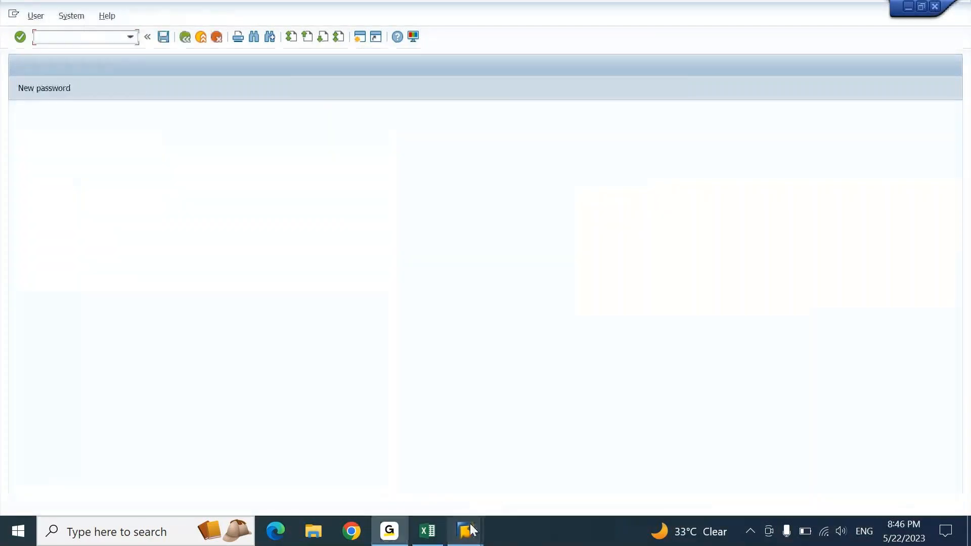
- Close both unused SAP logon screen windows
mouse_move(471, 529)
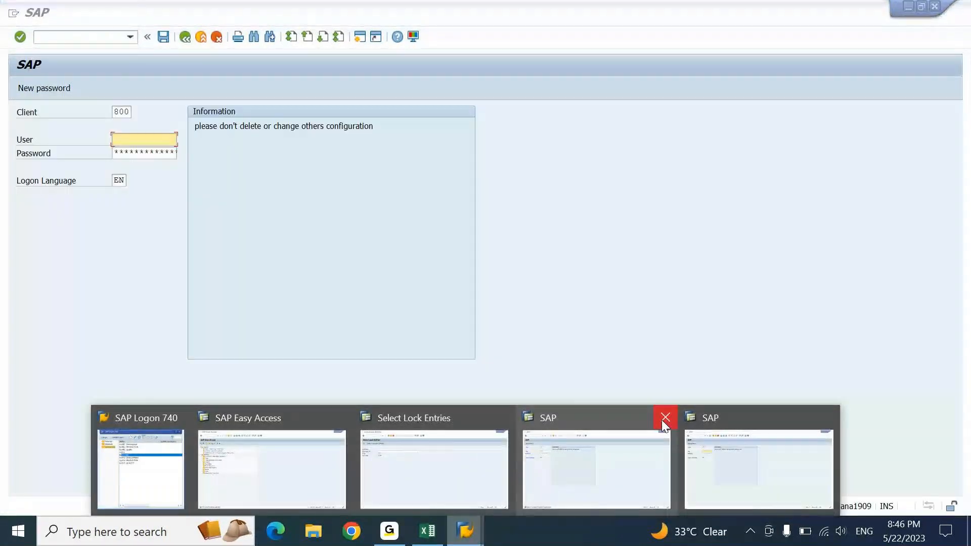
left_click(664, 420)
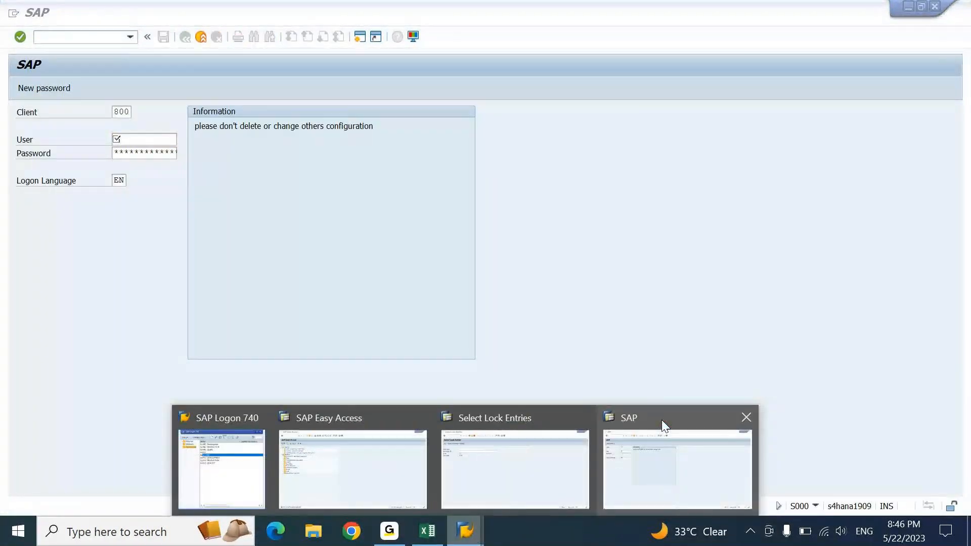
left_click(747, 417)
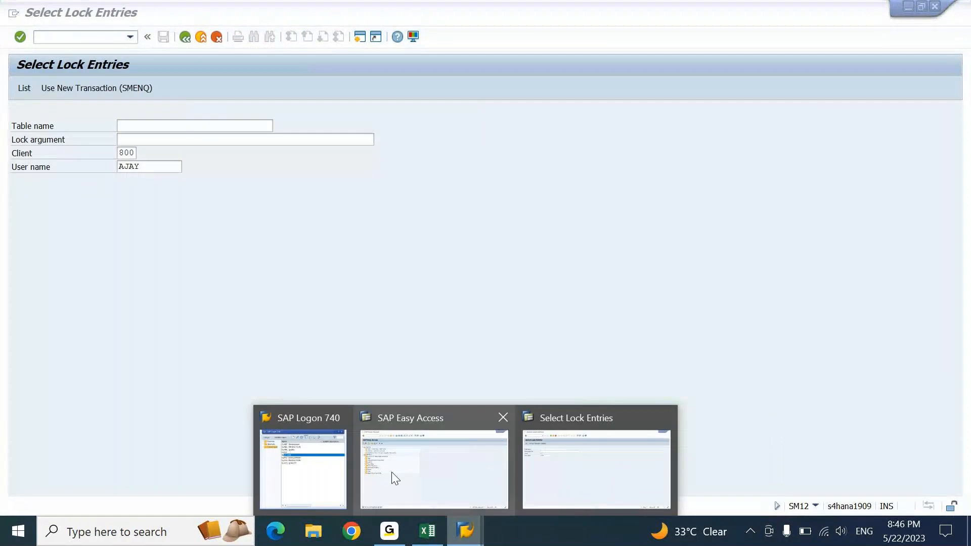
- Switch to the SAP Easy Access session and run transaction OKB9
left_click(392, 472)
type("obyc")
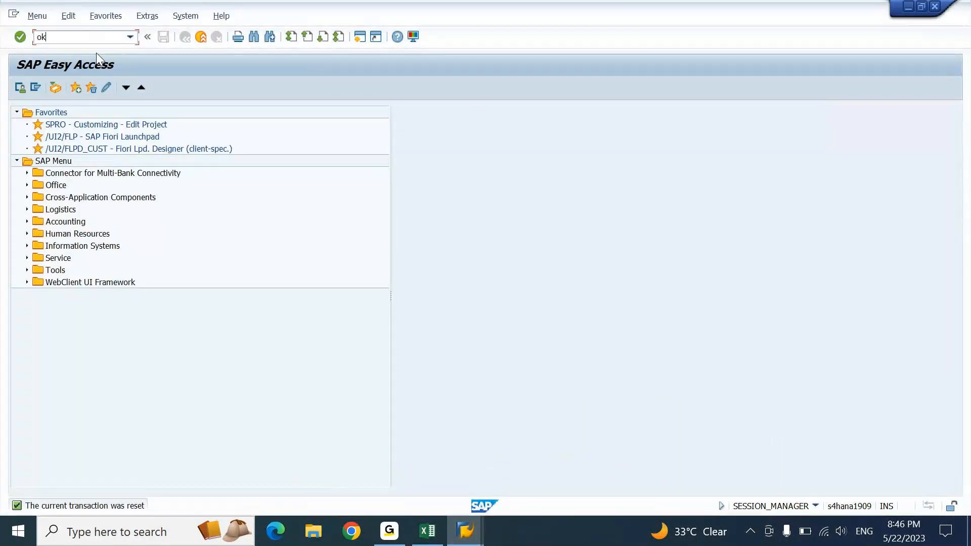
key("Return")
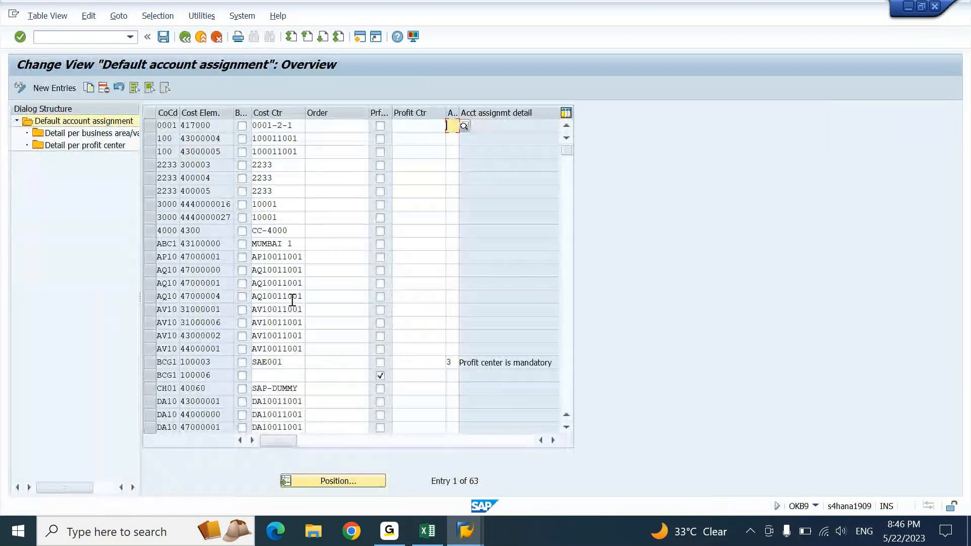
- Try to open the profit center detail for company code BCG1, cost element 100006
left_click(148, 377)
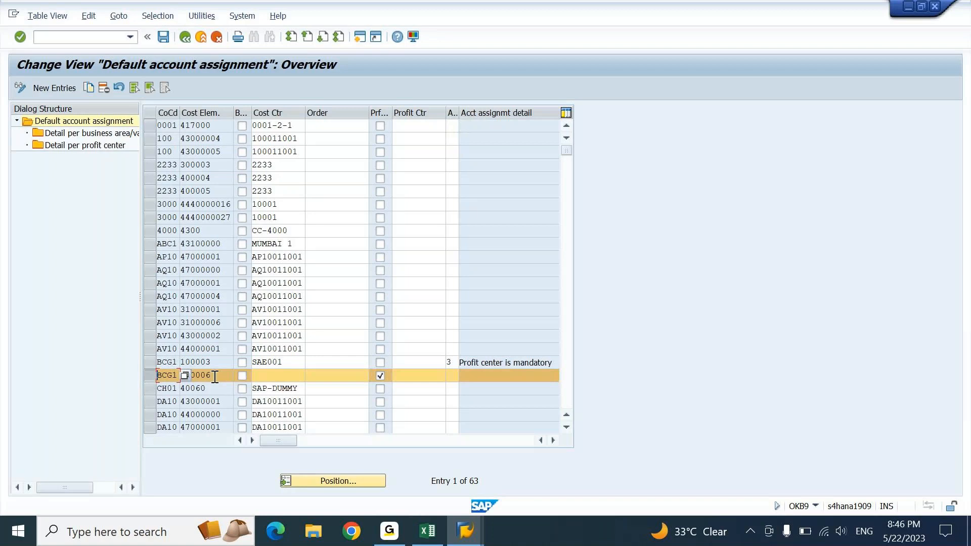
double_click(98, 147)
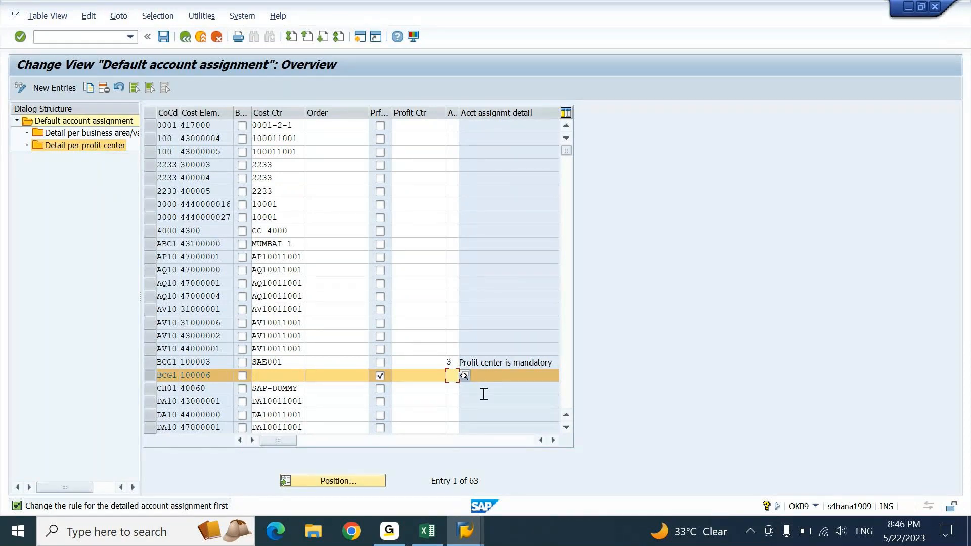
left_click(147, 375)
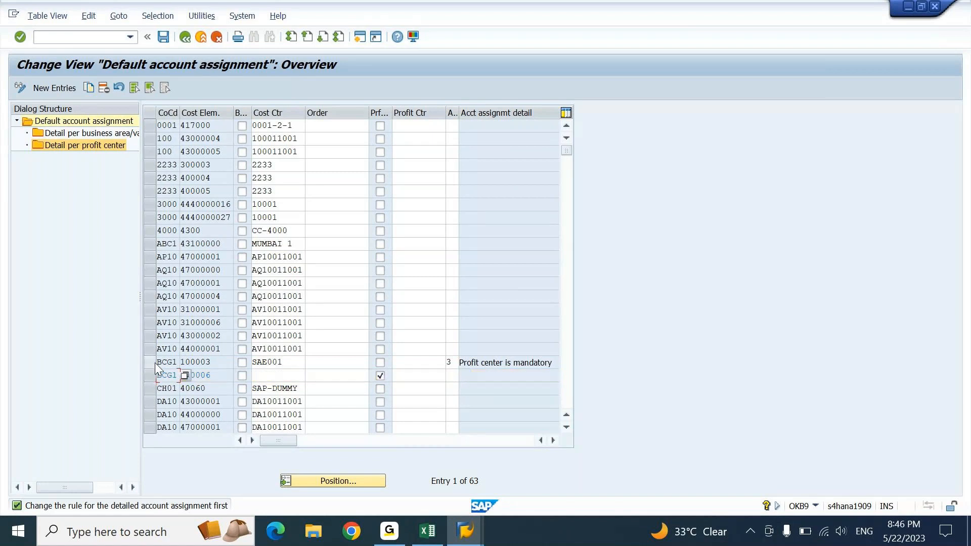
- View the detail per profit center for company code BCG1, cost element 100003, and return to the default account assignments
left_click(152, 362)
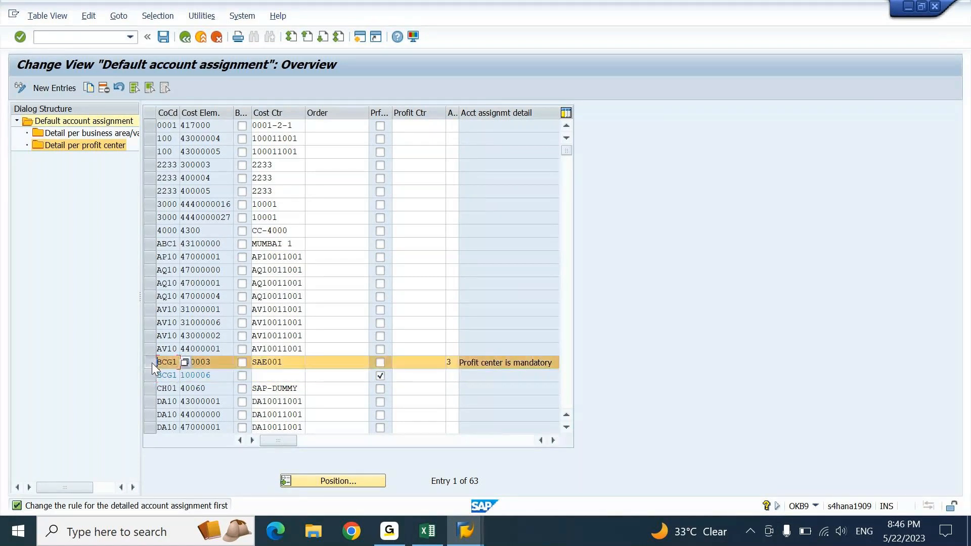
double_click(97, 146)
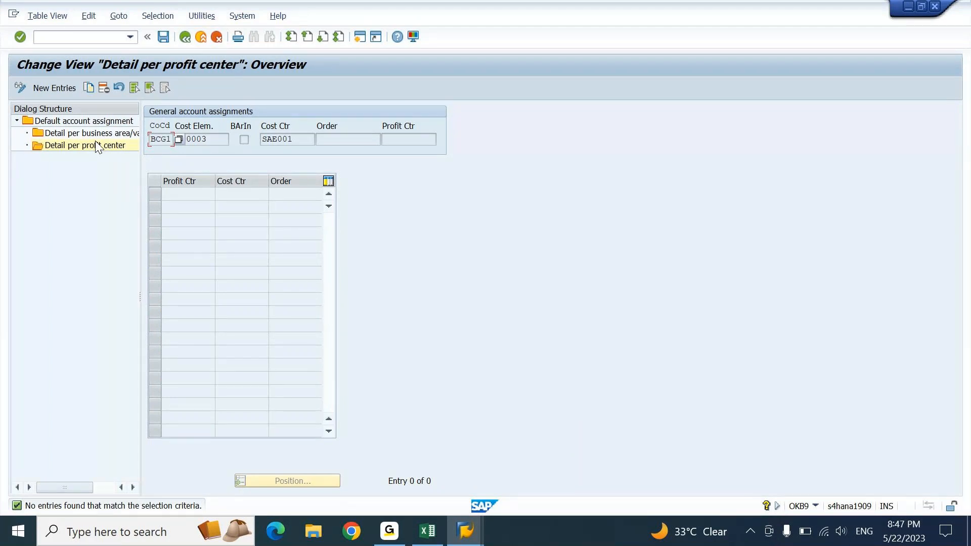
key("F3")
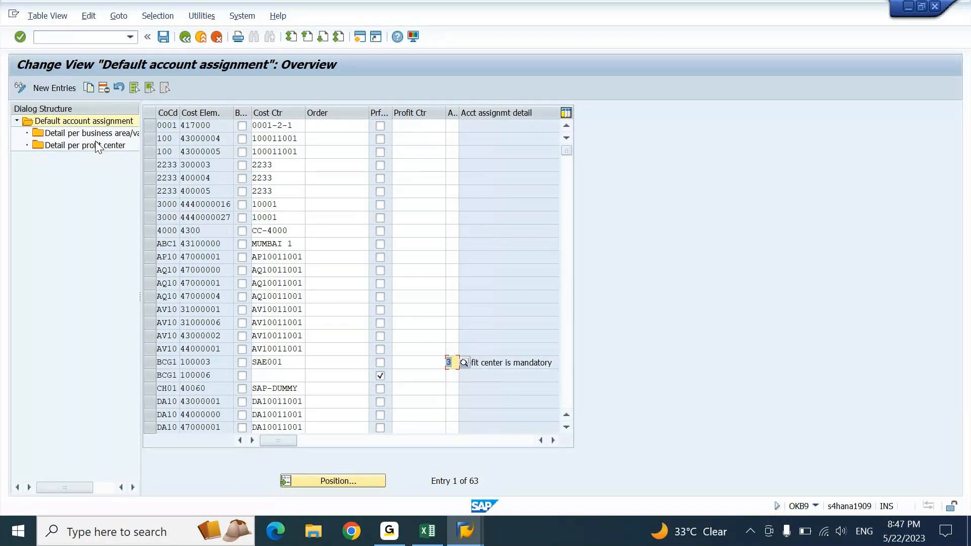
- Clear the cost center of the BCG1 entry for cost element 100003
left_click(275, 361)
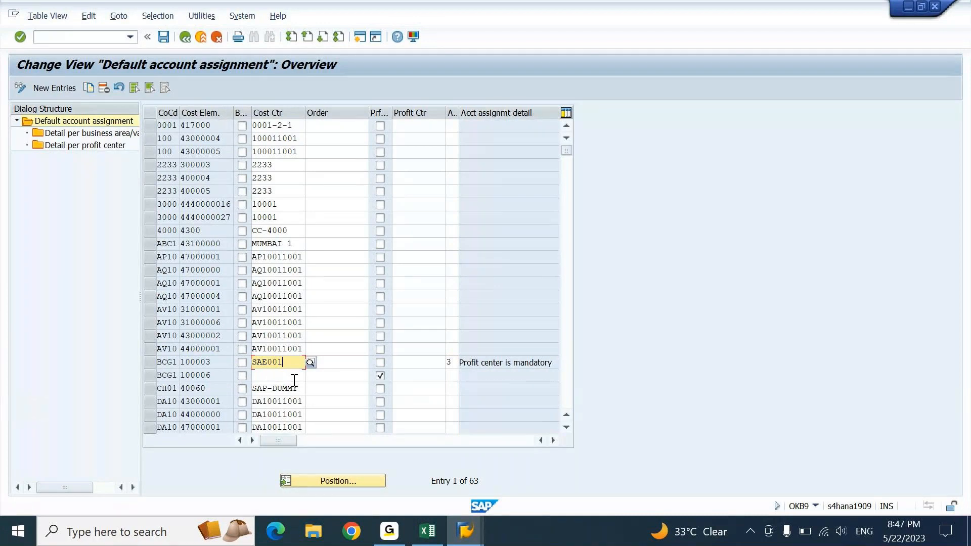
key("shift+Home")
key("Delete")
left_click(355, 363)
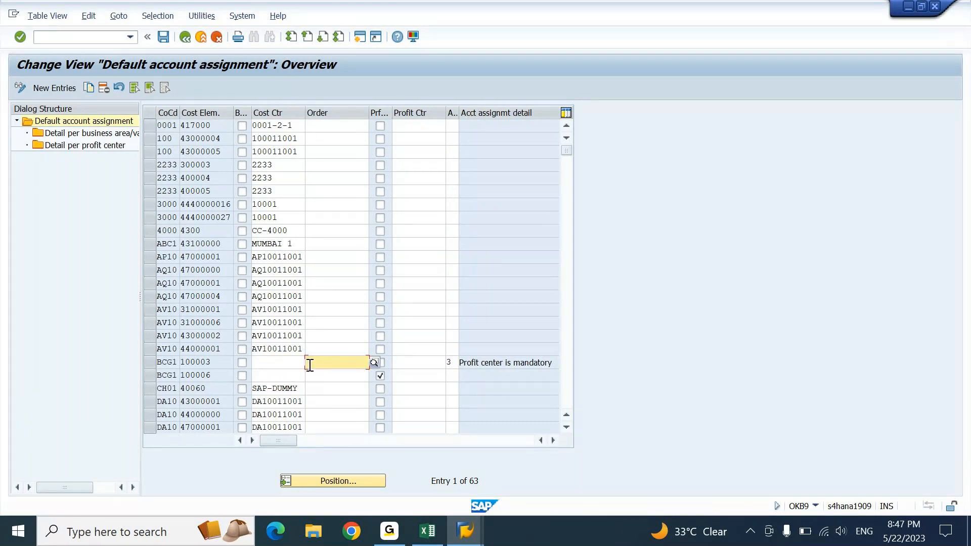
key("shift+Tab")
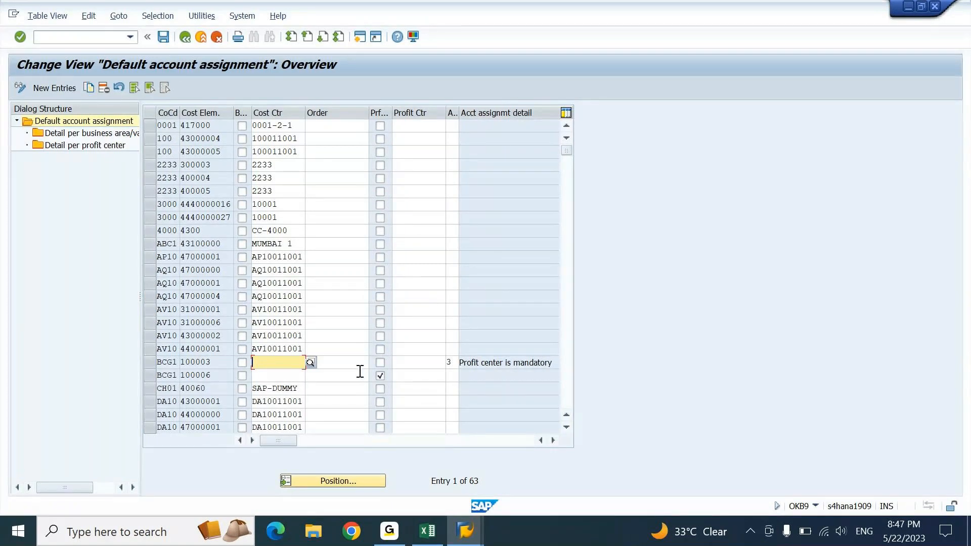
- Select the BCG1 entry for cost element 100003 without its cost center and open its detail per profit center
left_click(150, 362)
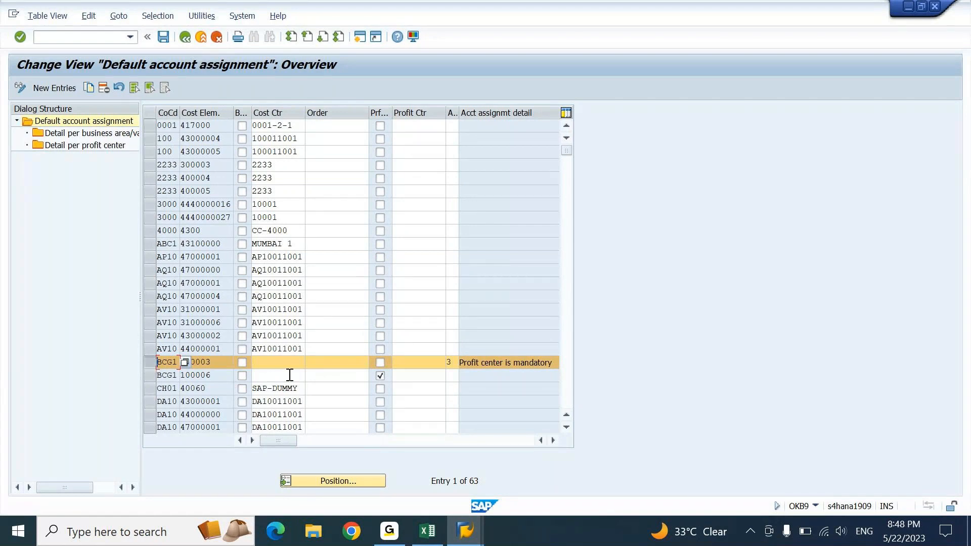
left_click(334, 366)
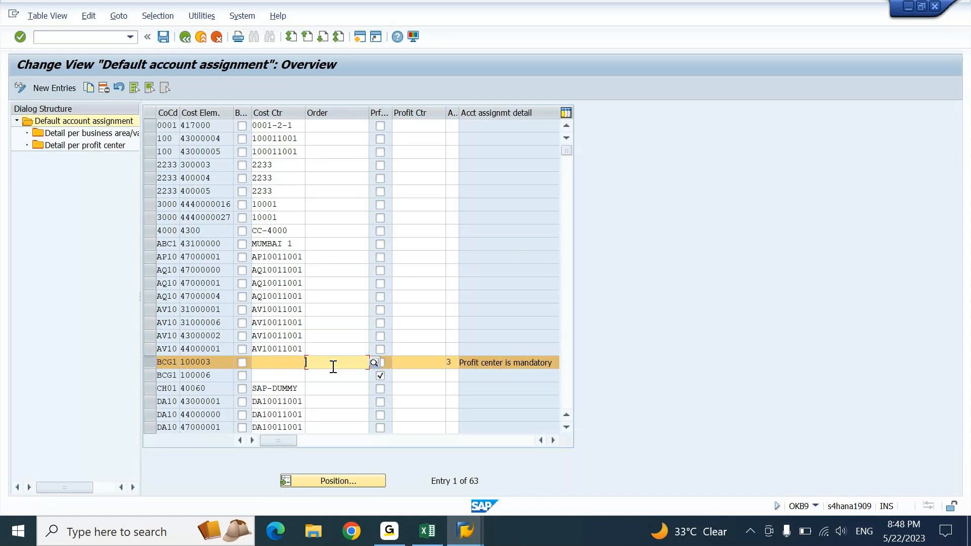
left_click(291, 366)
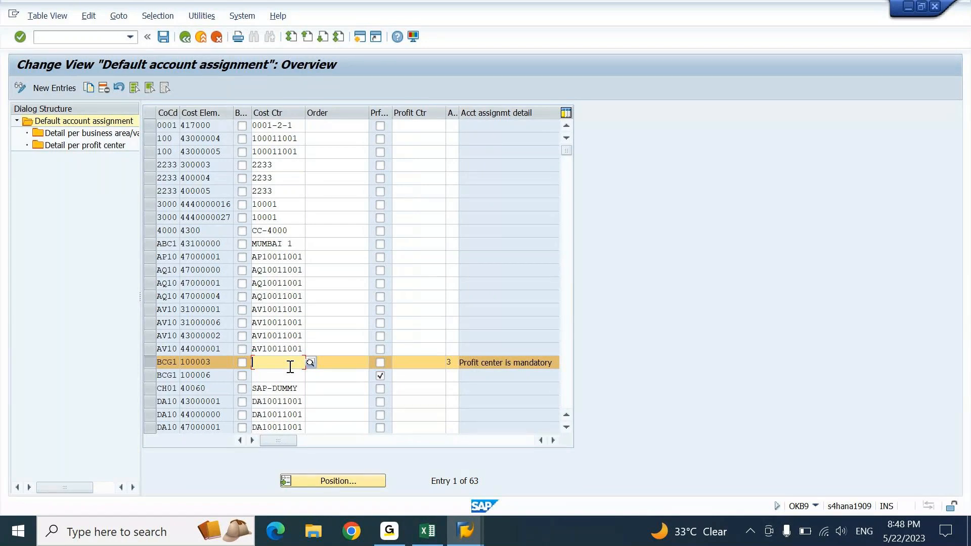
double_click(99, 146)
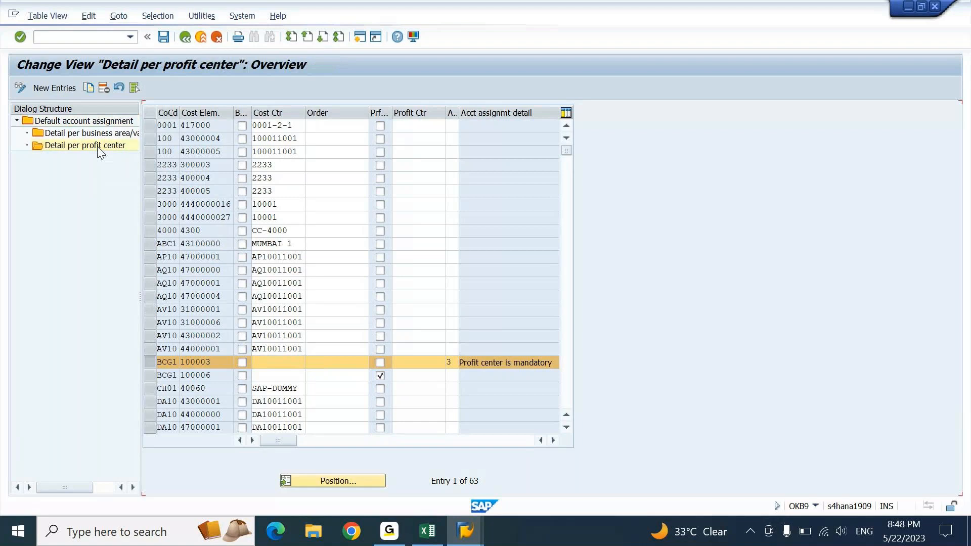
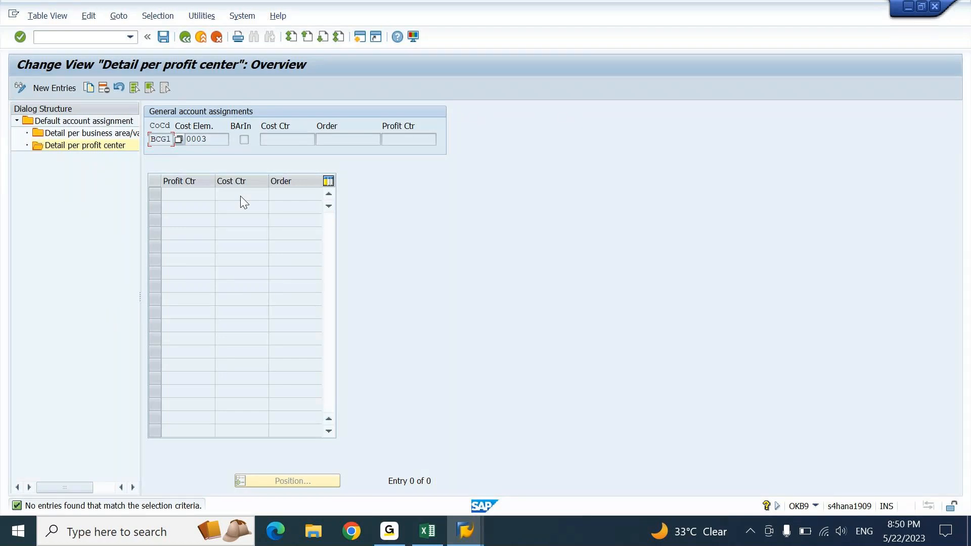
- Leave the default account assignment for transaction SPRO and display the SAP Reference IMG
left_click(101, 34)
type("/nspro")
key("Return")
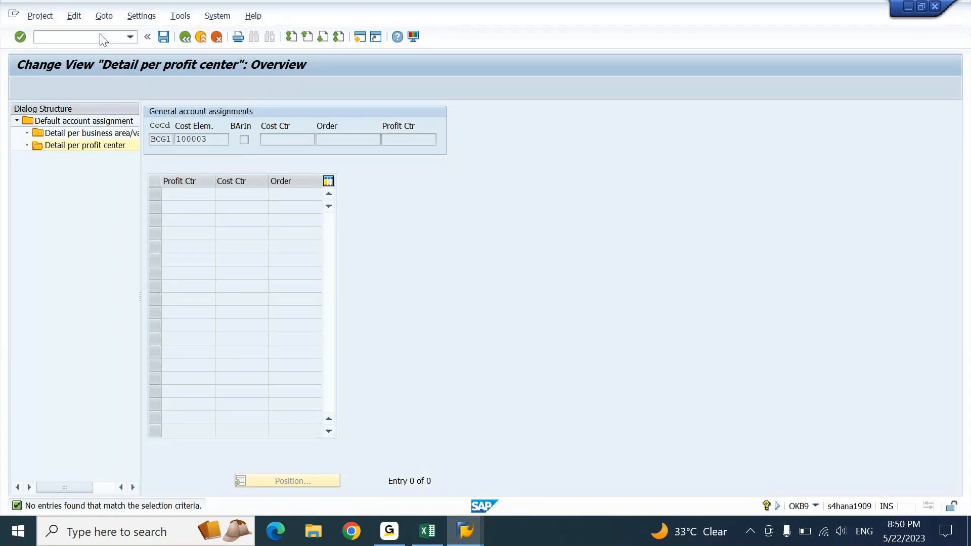
key("F5")
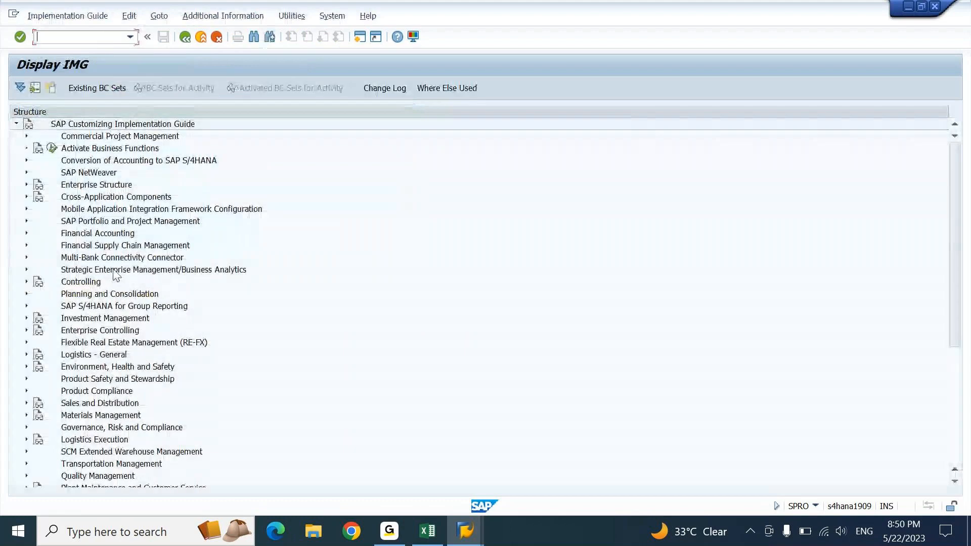
- Open Classify G/L Accounts for Document Splitting under Financial Accounting, General Ledger Accounting, Business Transactions, Document Splitting
double_click(115, 235)
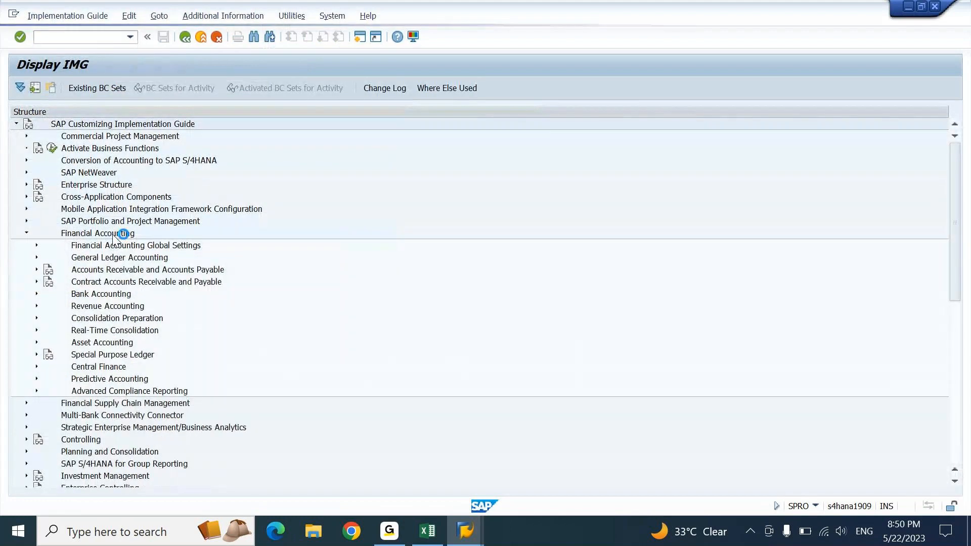
key("Down")
key("Down")
key("Right")
key("Down")
key("Down")
key("Right")
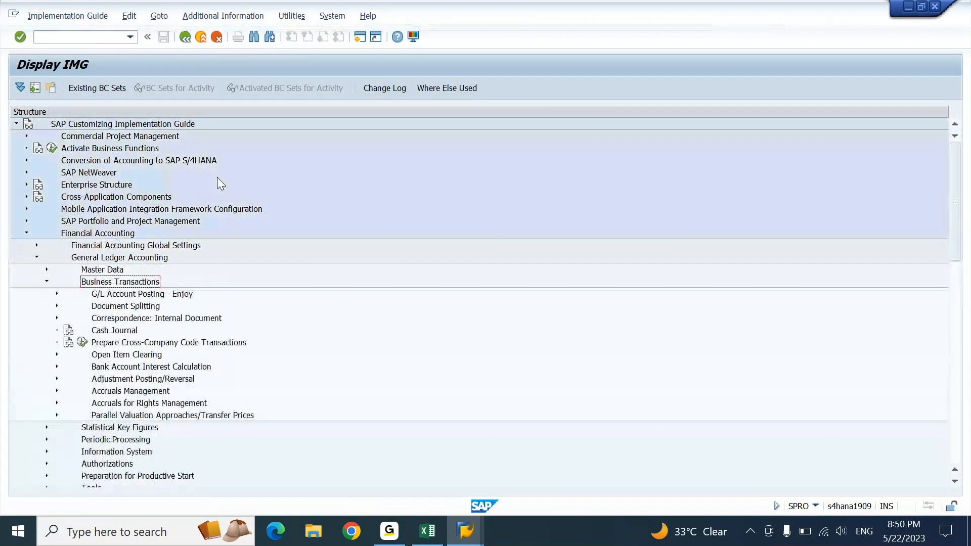
key("Down")
key("Down")
key("Right")
key("Down")
key("Down")
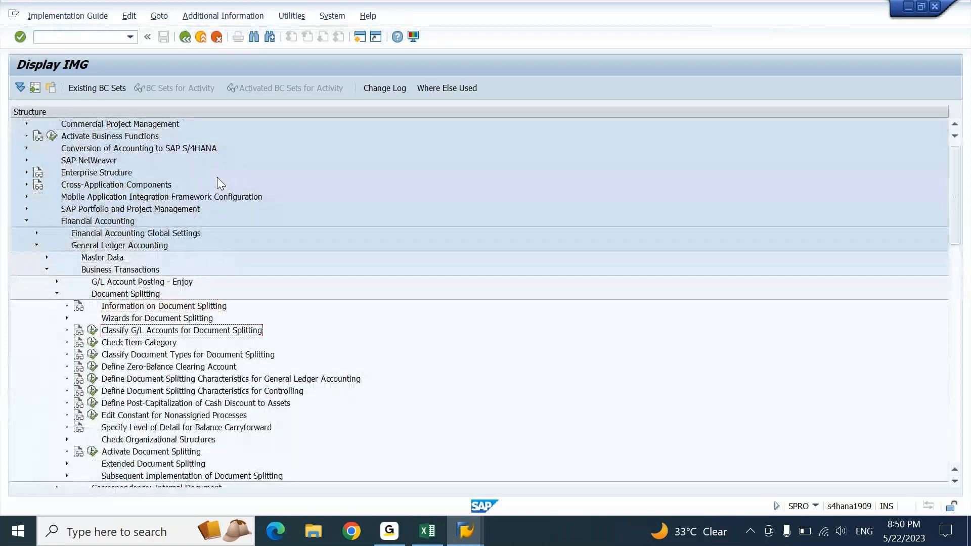
key("Return")
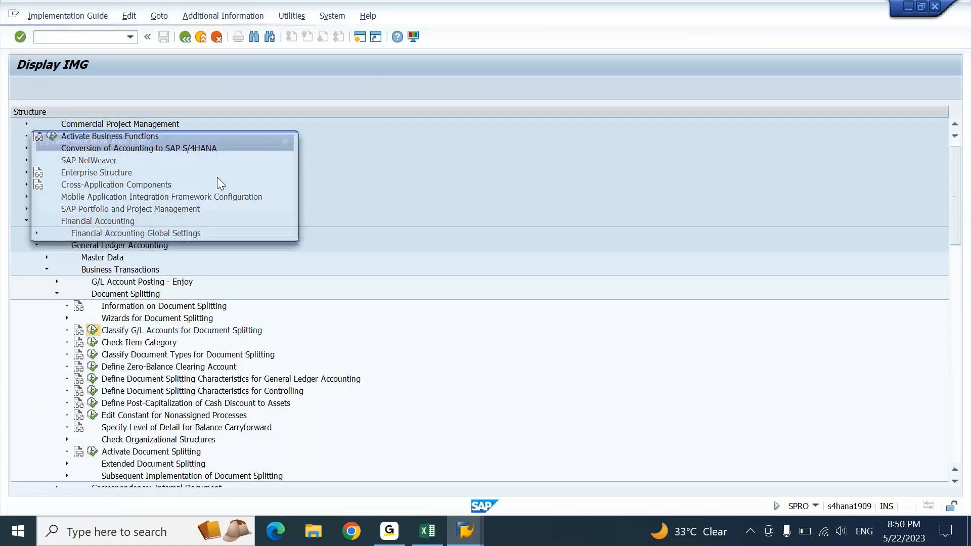
- Try chart of accounts ajin as the work area, and use DE00 instead to open the G/L account classification
key("Down")
key("Down")
key("Down")
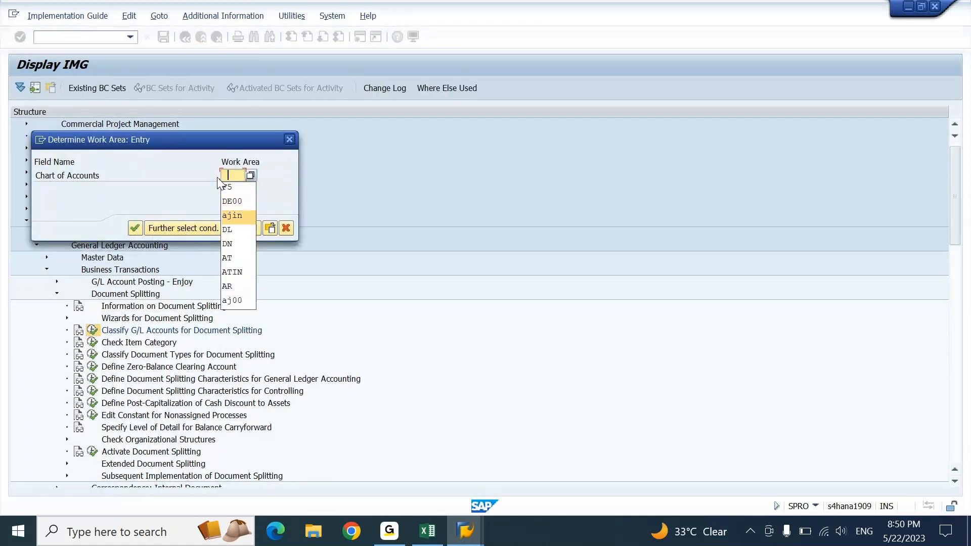
key("Return")
key("Return")
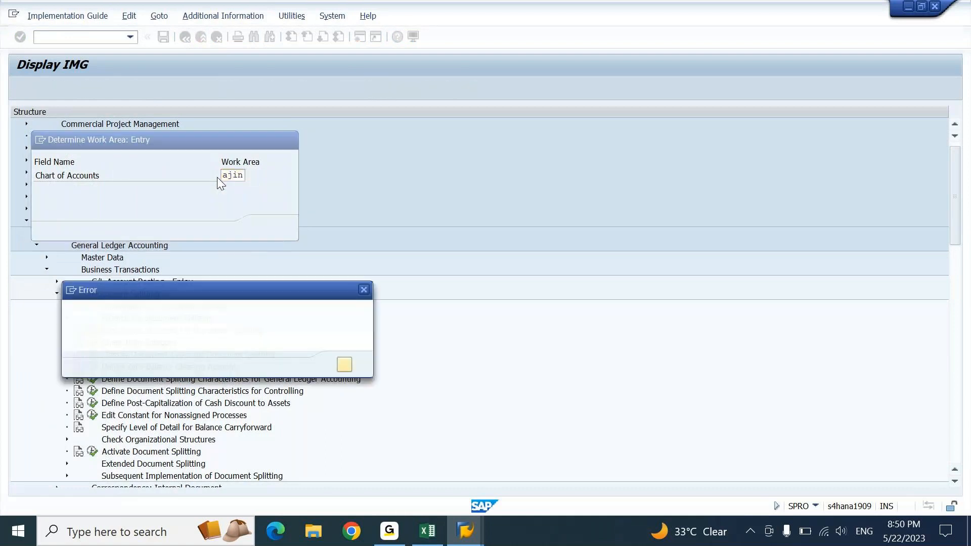
key("Return")
type("\\\\")
key("Return")
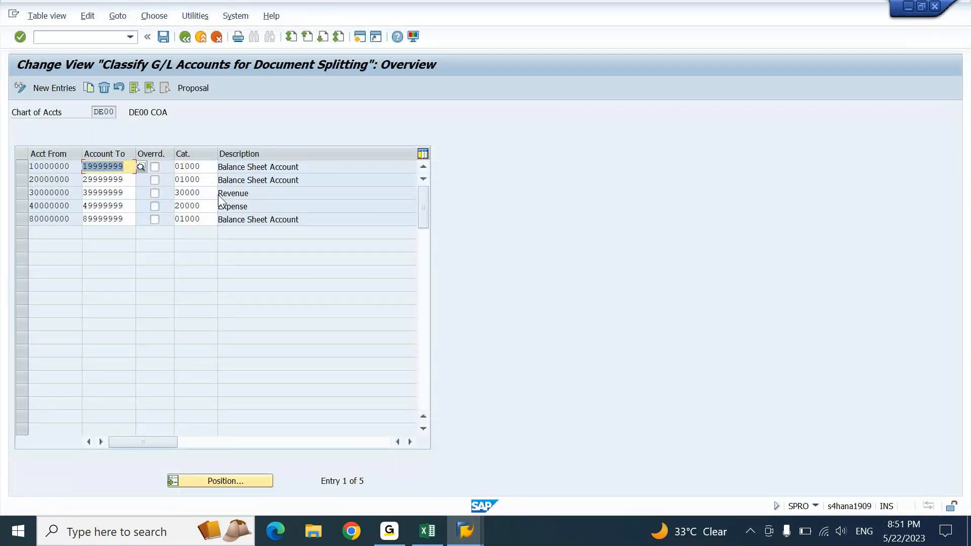
- Leave the G/L account classification and open Classify Document Types for Document Splitting to review the document types' assigned transactions
key("F3")
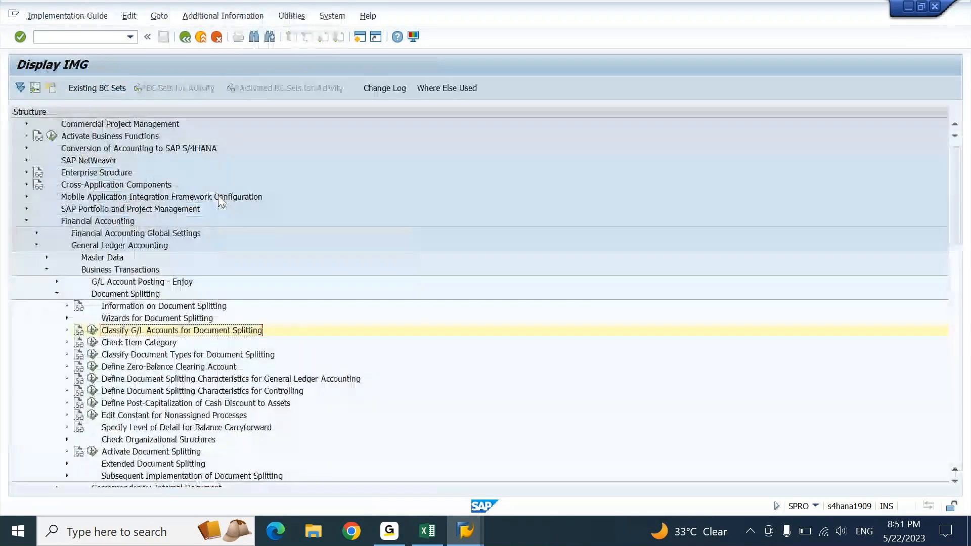
key("Down")
key("Return")
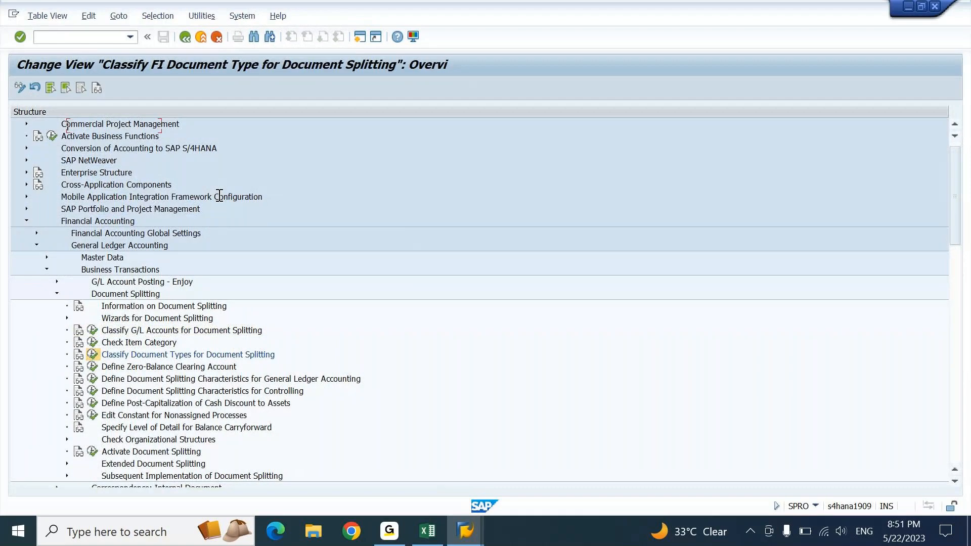
key("Page_Down")
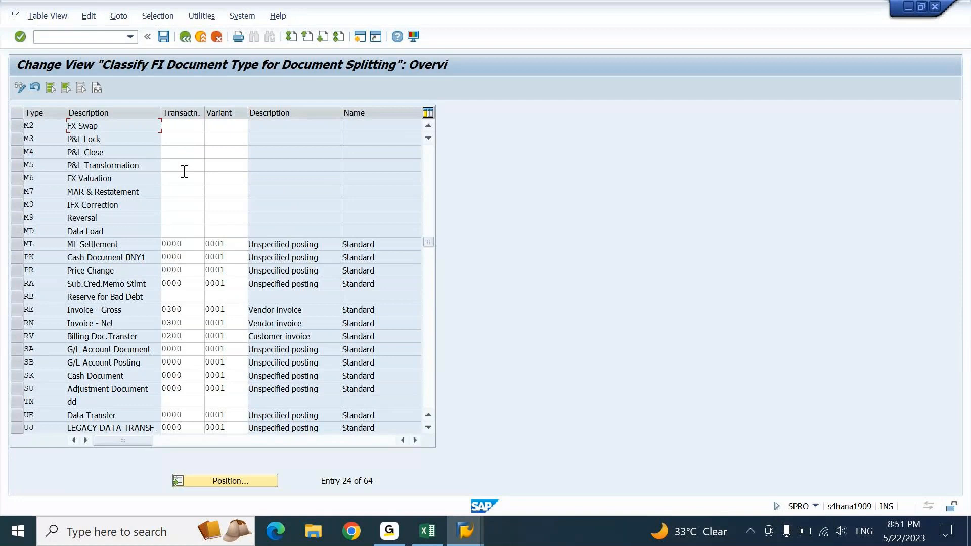
- Return to the Implementation Guide and expand Extended Document Splitting under Document Splitting
key("F3")
key("Down")
key("Down")
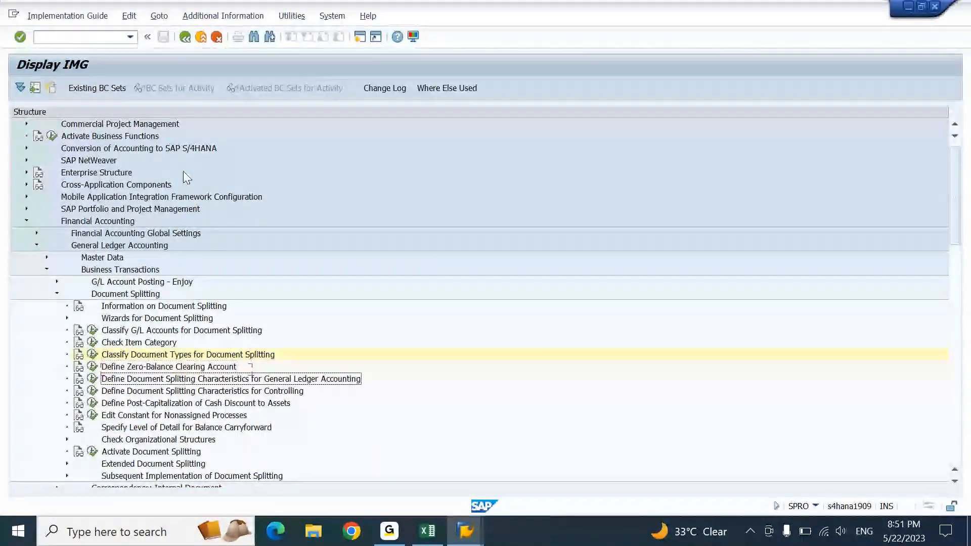
key("Down")
key("Down")
key("Down")
key("Down")
key("Down")
key("Down")
key("Down")
key("Down")
key("Down")
key("Down")
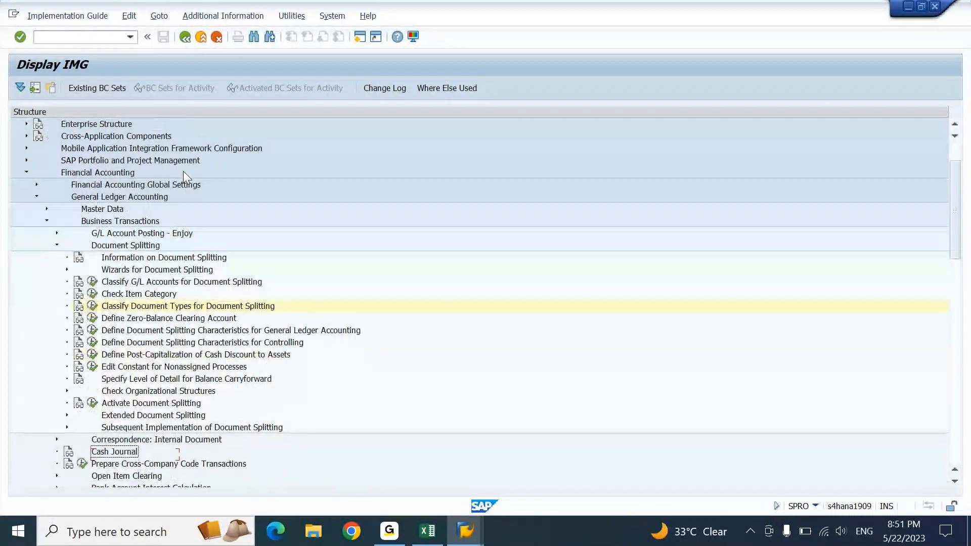
key("Up")
key("Up")
key("Up")
key("Right")
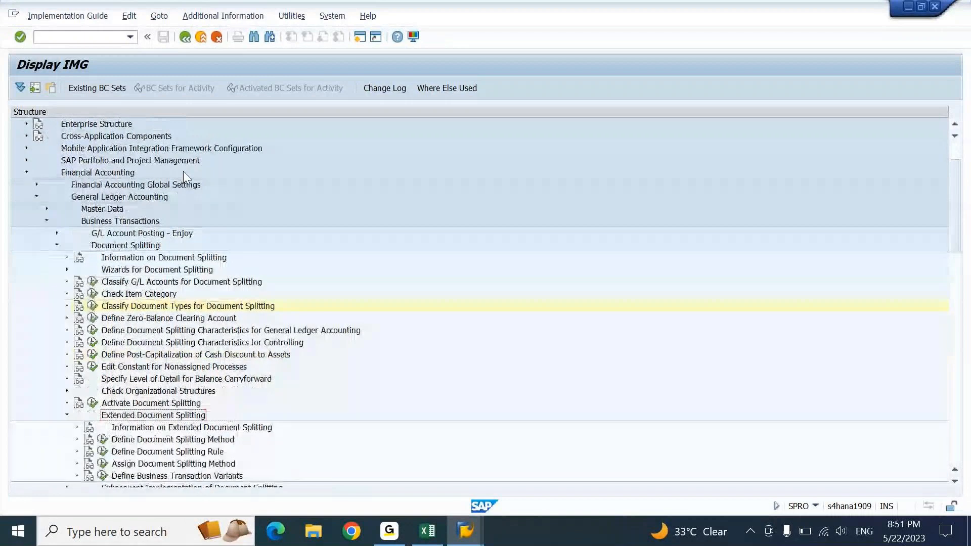
- Open Define Business Transaction Variants under Extended Document Splitting
key("Down")
key("Down")
key("Down")
key("Down")
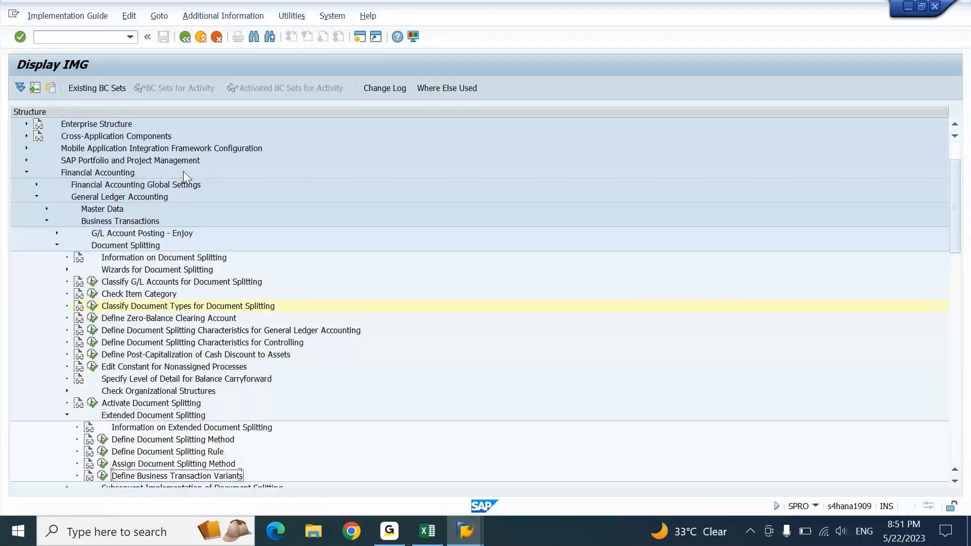
scroll(183, 171, "down", 1)
key("Up")
key("Up")
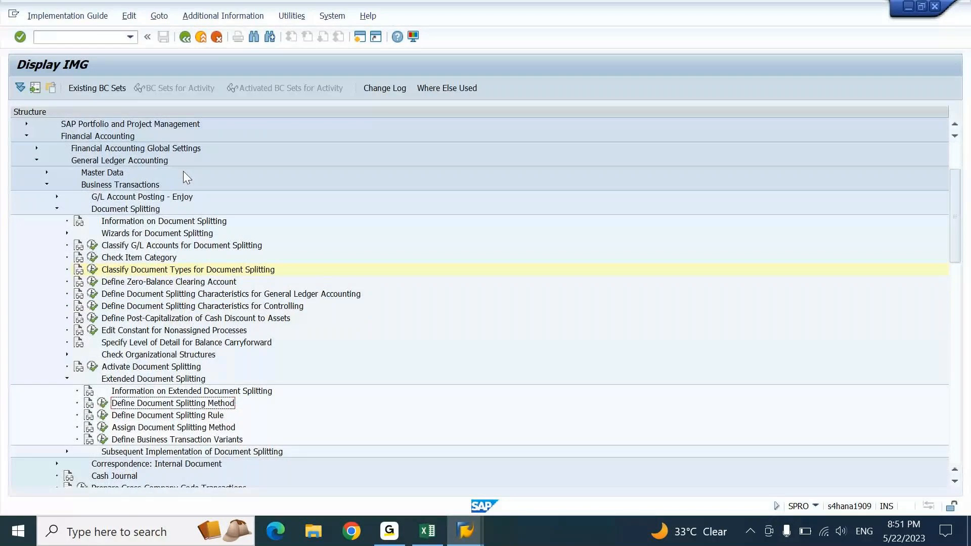
key("Down")
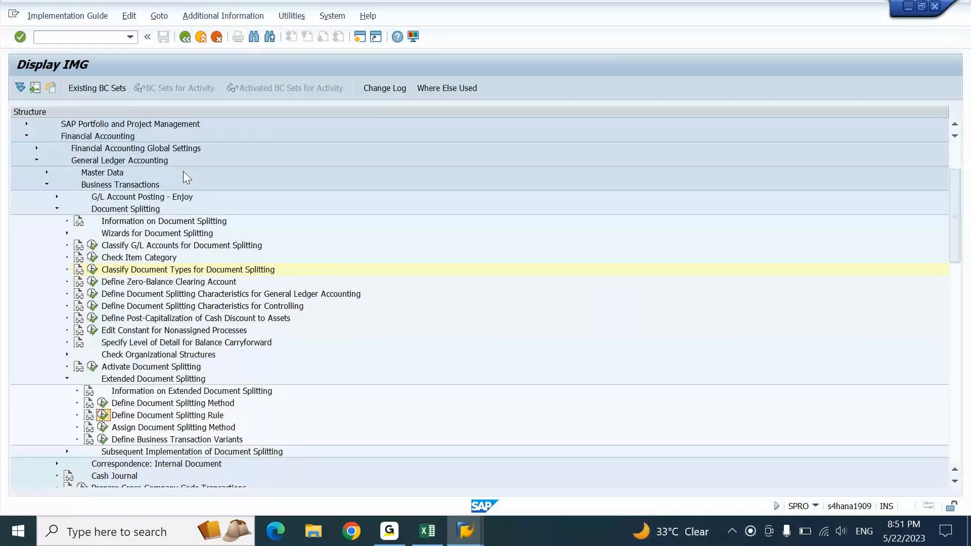
key("Down")
key("Down")
key("Return")
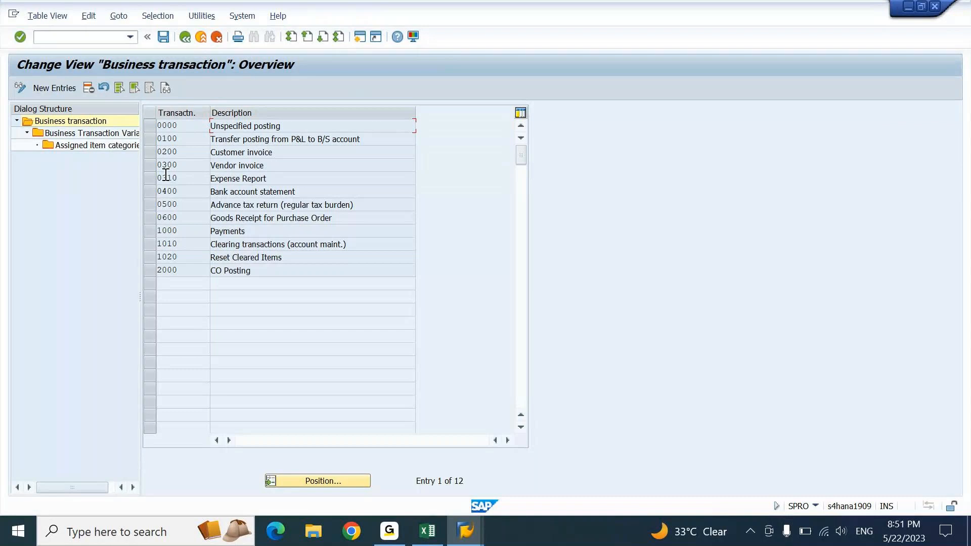
- Select business transaction 0300 Vendor invoice and its variant 0001 Standard, and display the assigned item categories
left_click(151, 168)
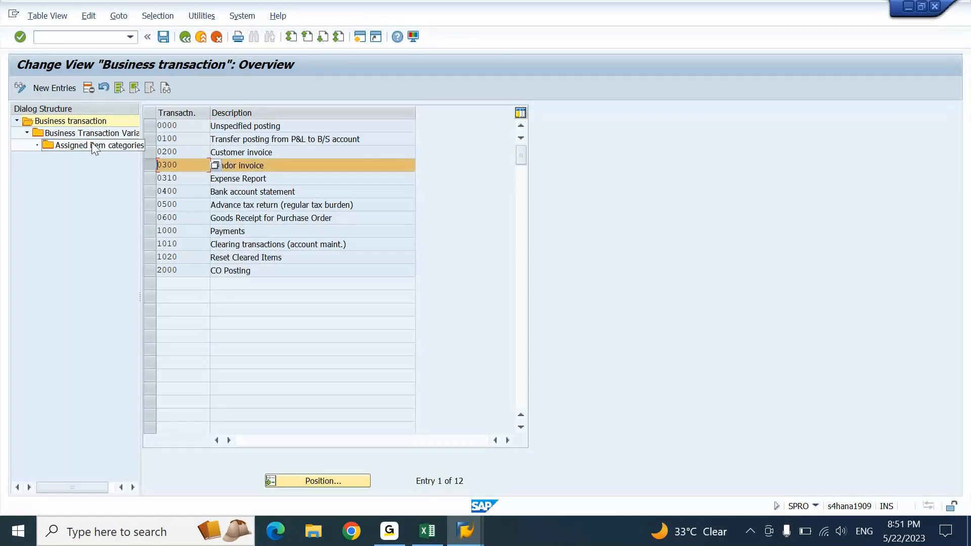
double_click(91, 132)
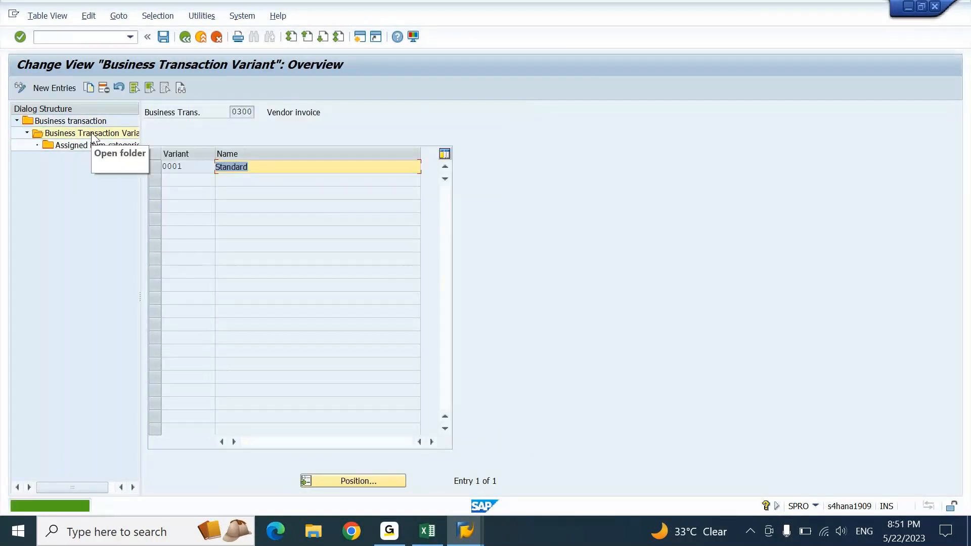
left_click(156, 167)
double_click(109, 144)
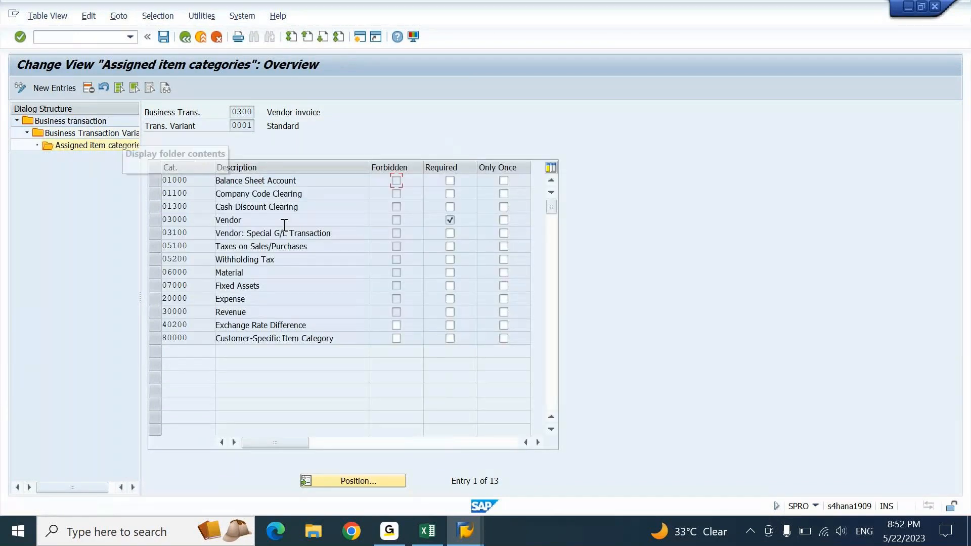
left_click(309, 247)
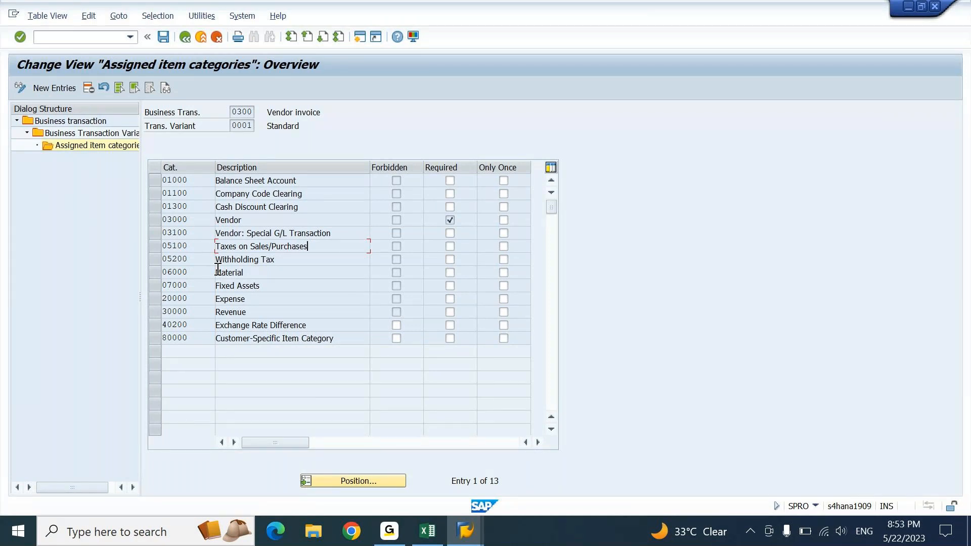
- Switch to the FICO 7.30 AM IST workbook in Excel and go to cell A760 below the SAP steps on sheet 9PM
left_click(381, 534)
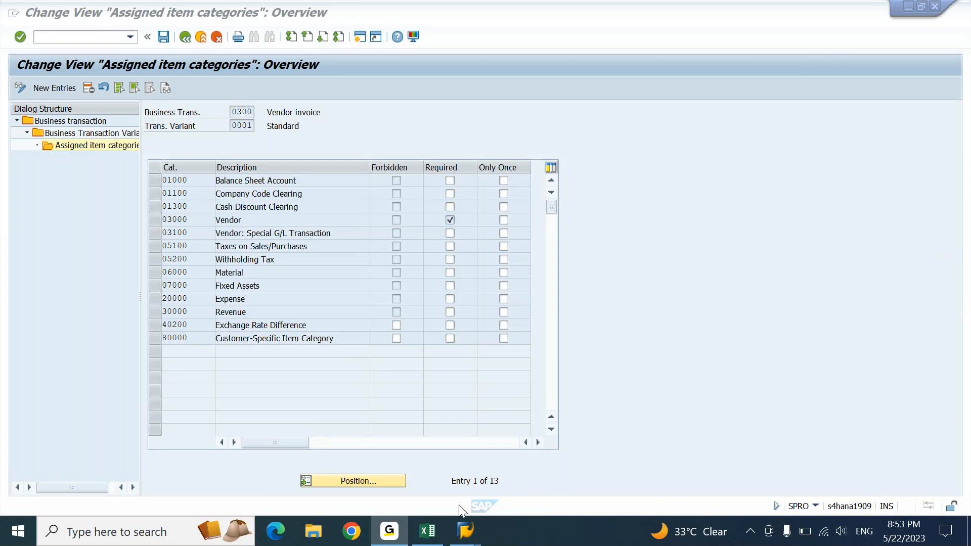
left_click(430, 532)
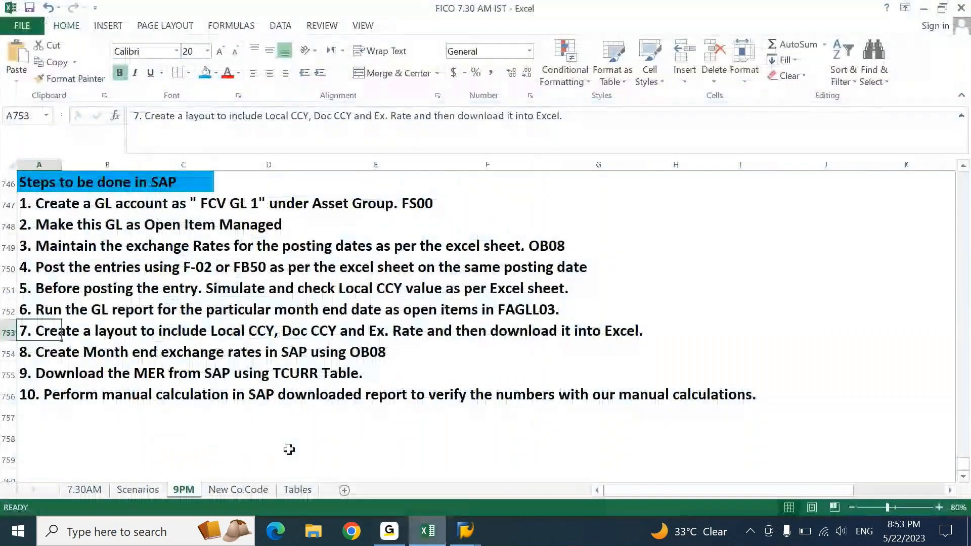
left_click(190, 439)
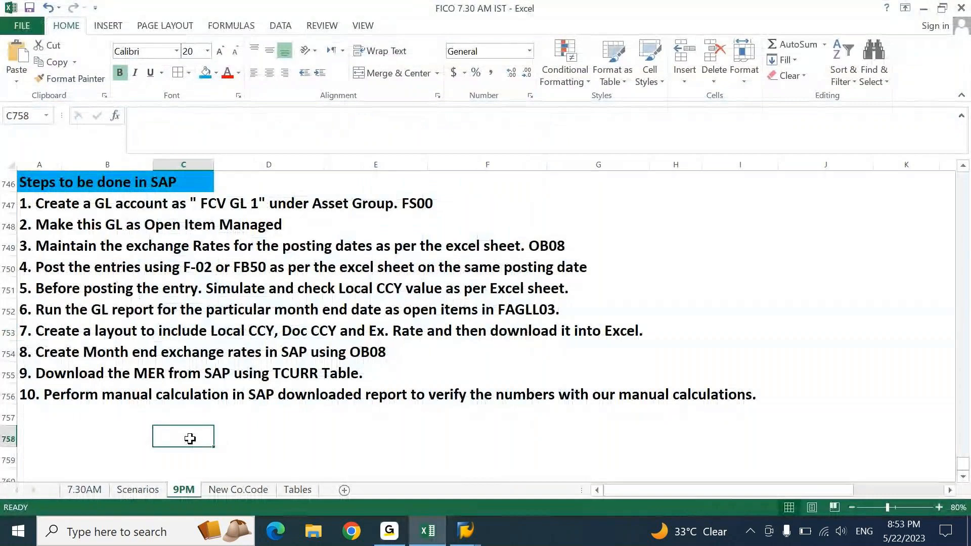
key("Left")
key("Left")
key("Down")
key("Down")
key("Down")
key("Down")
key("Down")
key("Down")
key("Down")
key("Down")
key("Down")
key("Down")
key("Down")
key("Up")
key("Up")
key("Up")
key("Up")
key("Up")
key("Up")
key("Up")
key("Up")
key("Up")
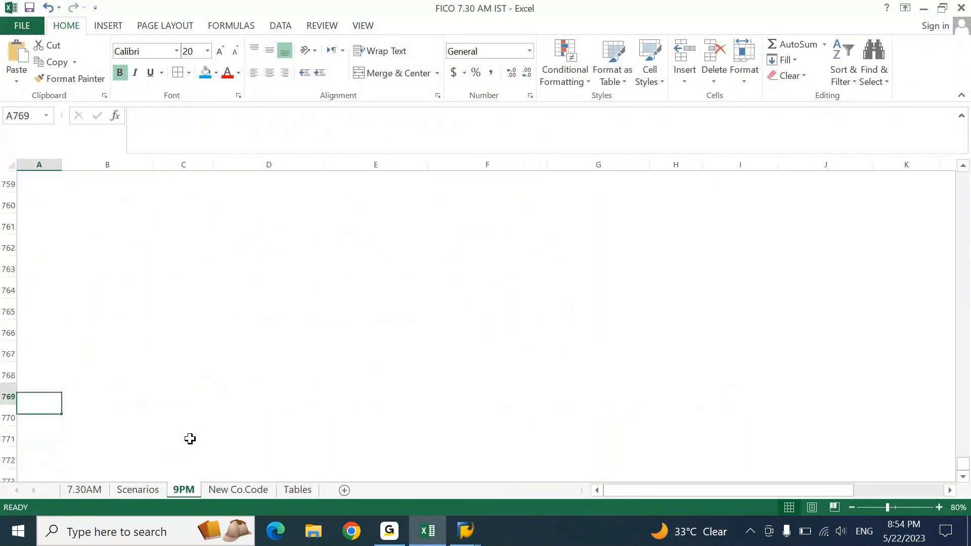
- Paste the copied asset disposal notes into column A from cell A760 and turn off their text wrapping
key("ctrl+v")
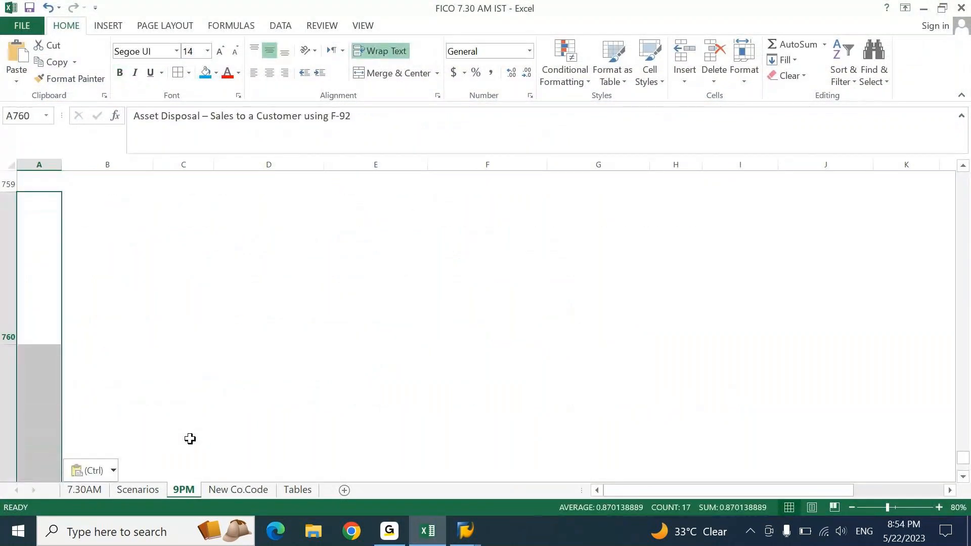
left_click(395, 53)
left_click(175, 219)
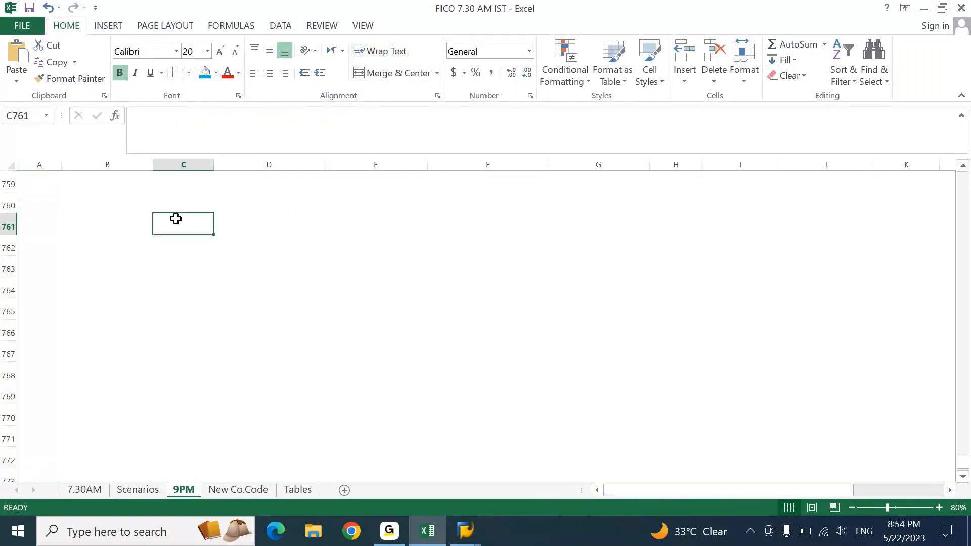
- Examine the text of the pasted asset disposal and asset transfer entries in cells A760 to A776
key("Left")
key("Left")
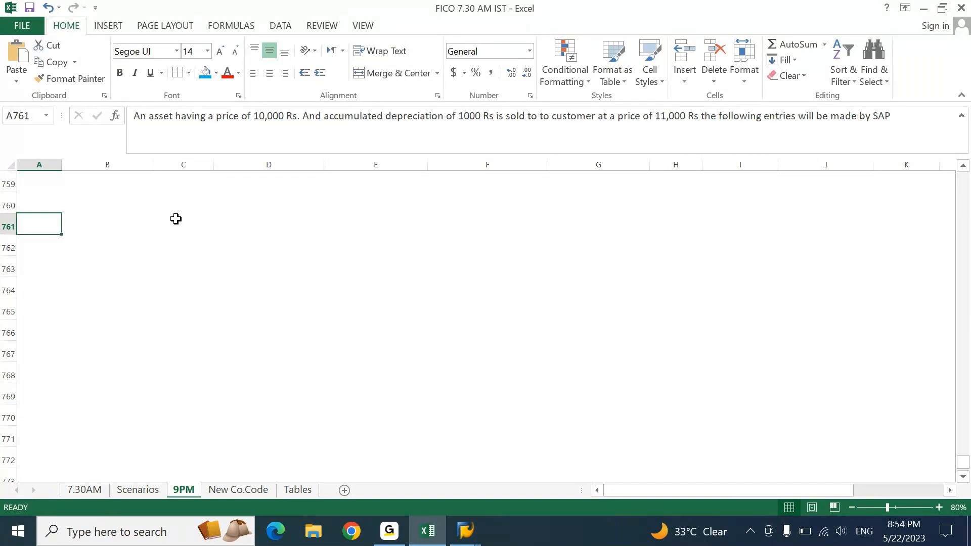
key("F2")
key("Escape")
left_click(909, 124)
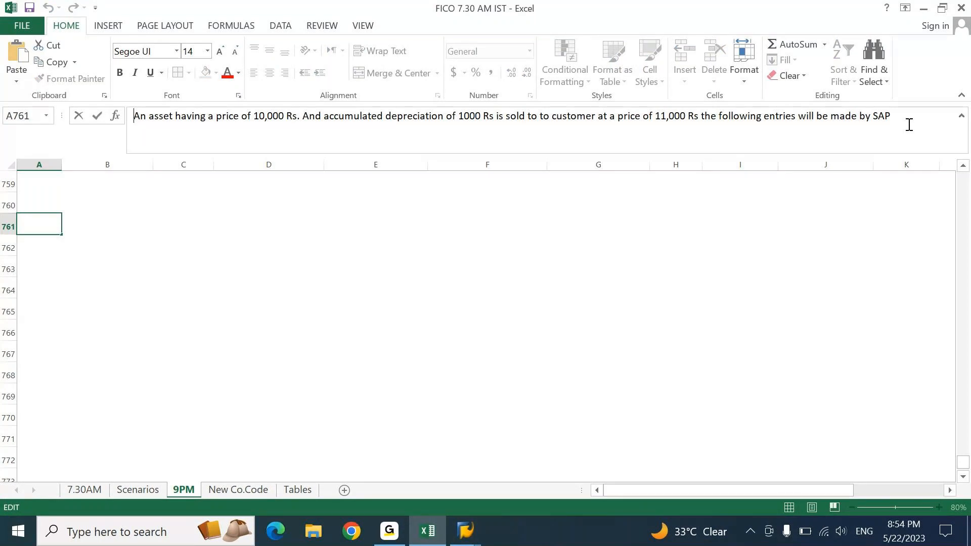
key("Return")
key("Down")
key("Down")
key("Down")
key("Down")
key("Down")
key("Down")
key("Down")
key("Down")
key("Down")
key("Down")
key("Down")
key("Down")
key("Down")
key("Down")
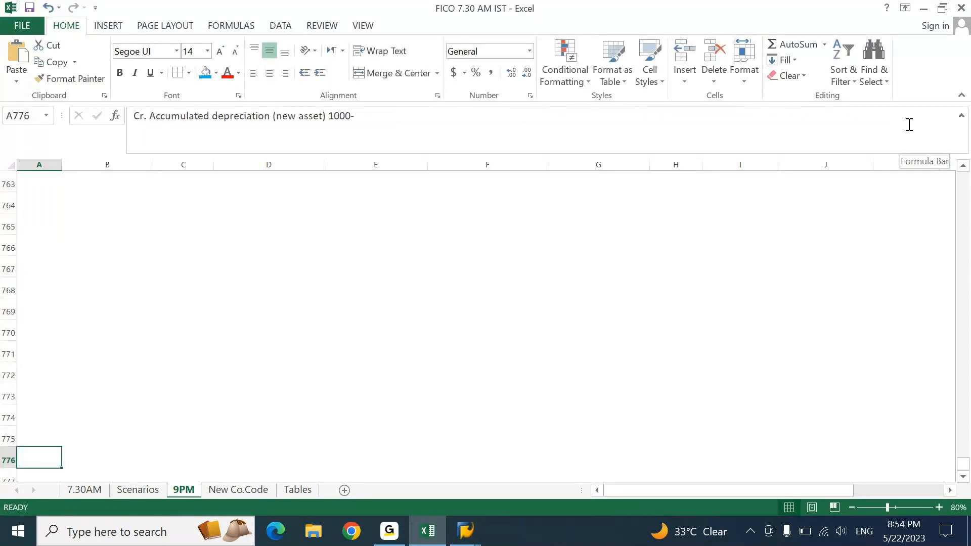
key("ctrl+Right")
key("ctrl+Left")
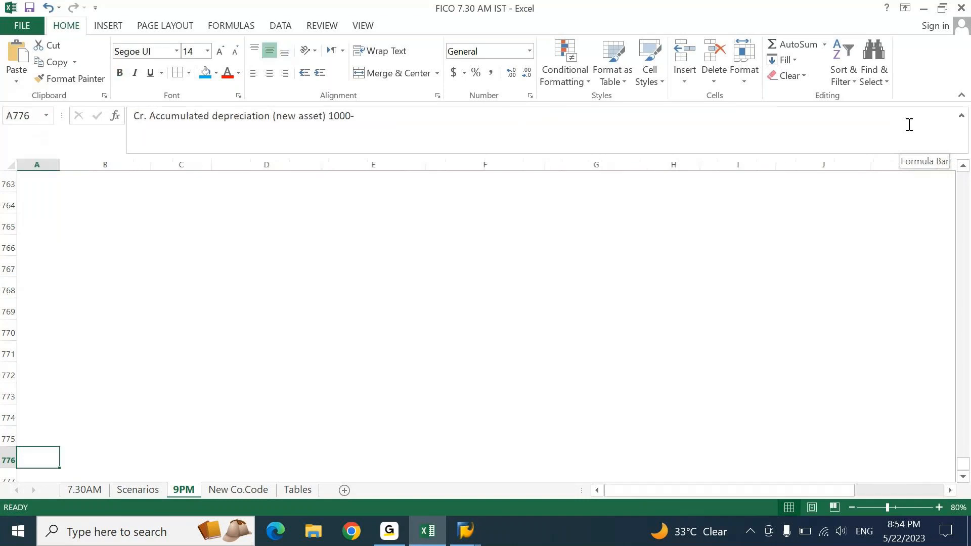
key("ctrl+Up")
key("Up")
key("Up")
key("Up")
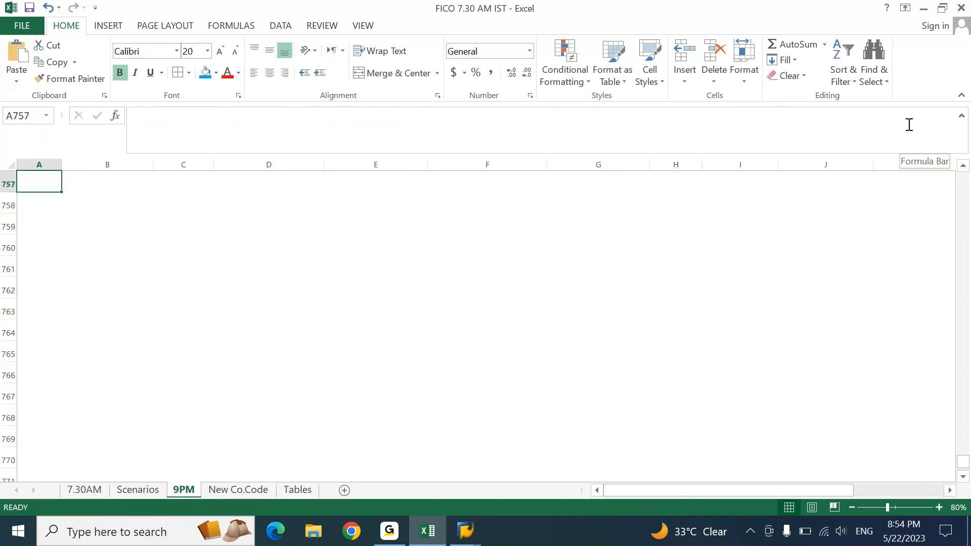
key("Down")
key("Down")
key("Down")
key("Down")
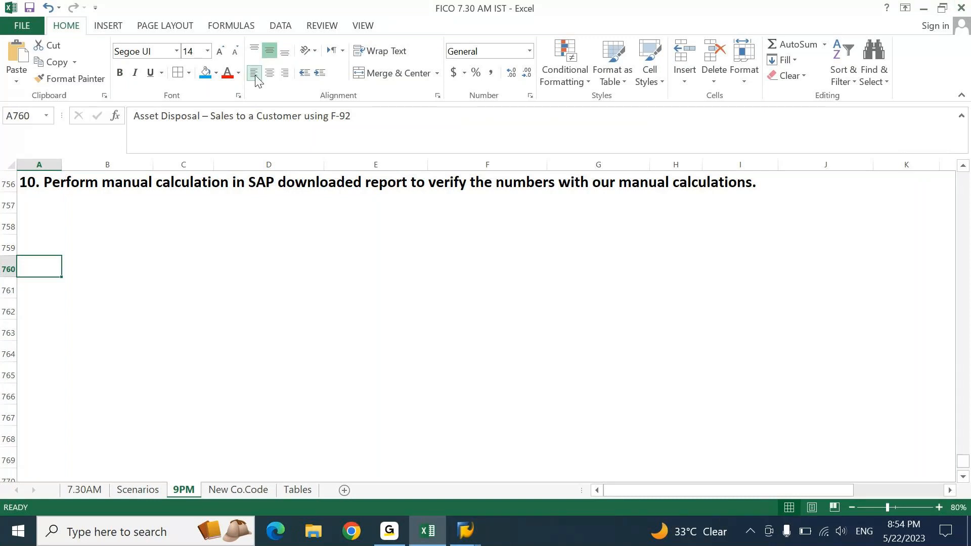
- Undo the text wrapping change on the pasted cells and redo it
key("Down")
key("Up")
key("Down")
key("Up")
key("ctrl+z")
key("Down")
key("ctrl+z")
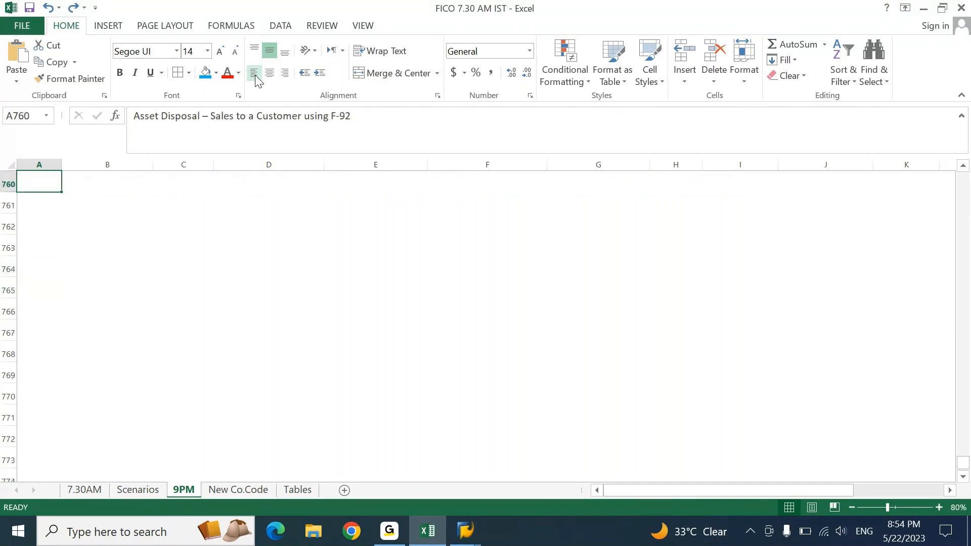
key("ctrl+z")
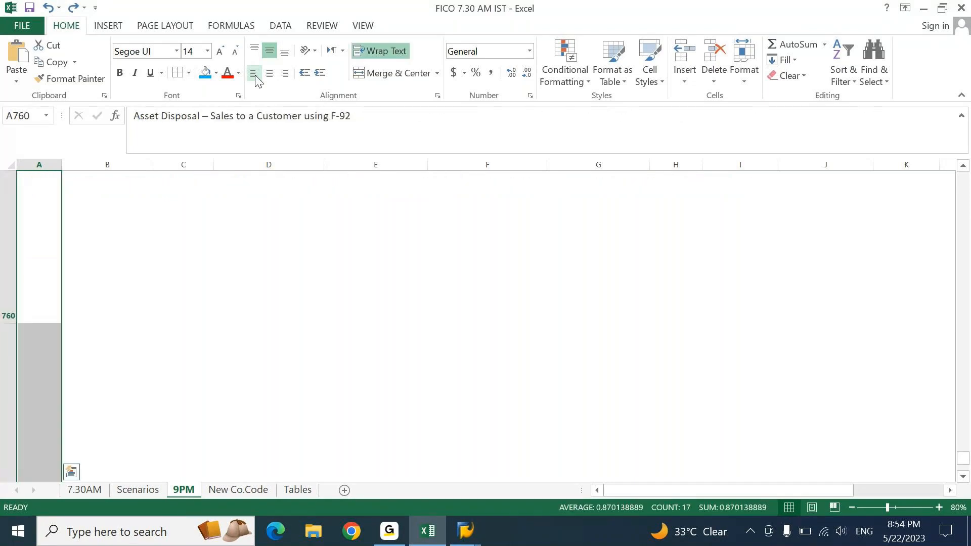
key("ctrl+y")
key("ctrl+y")
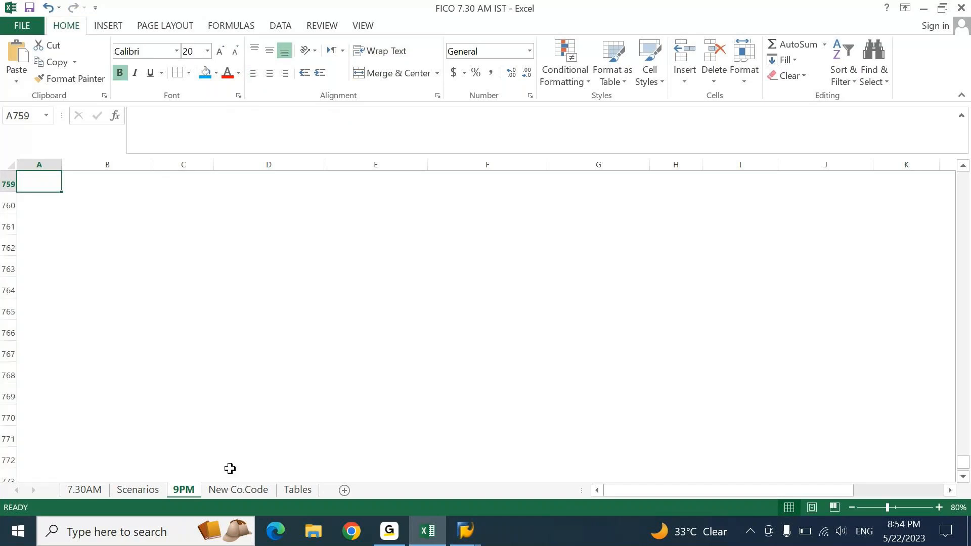
- Open Notepad, paste the copied asset disposal and asset transfer notes into the blank document, and maximize its window
left_click(191, 542)
type("not")
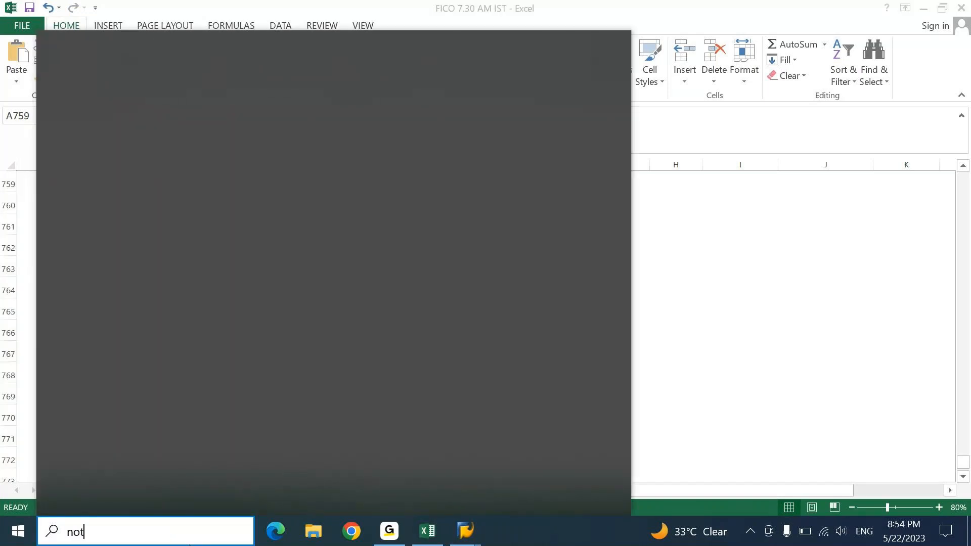
type("e")
key("Return")
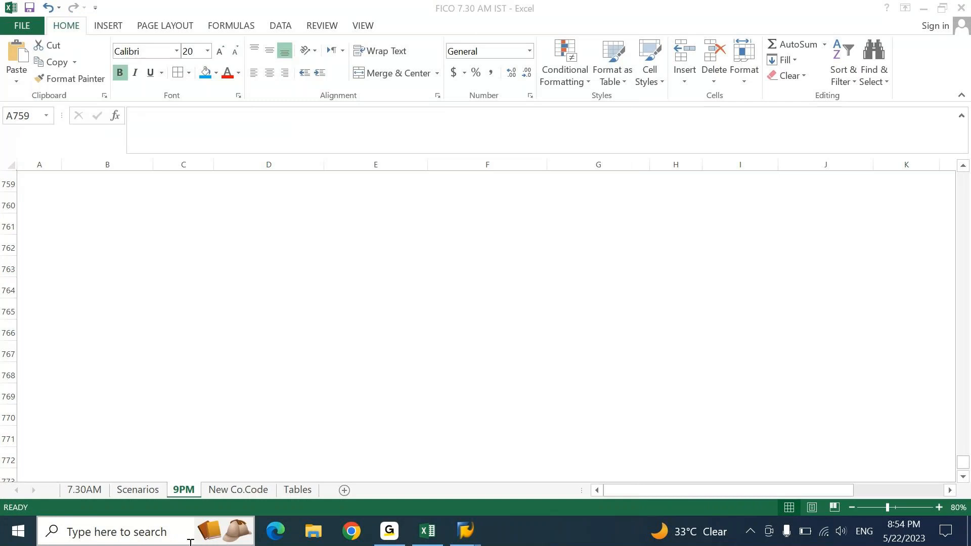
key("ctrl+v")
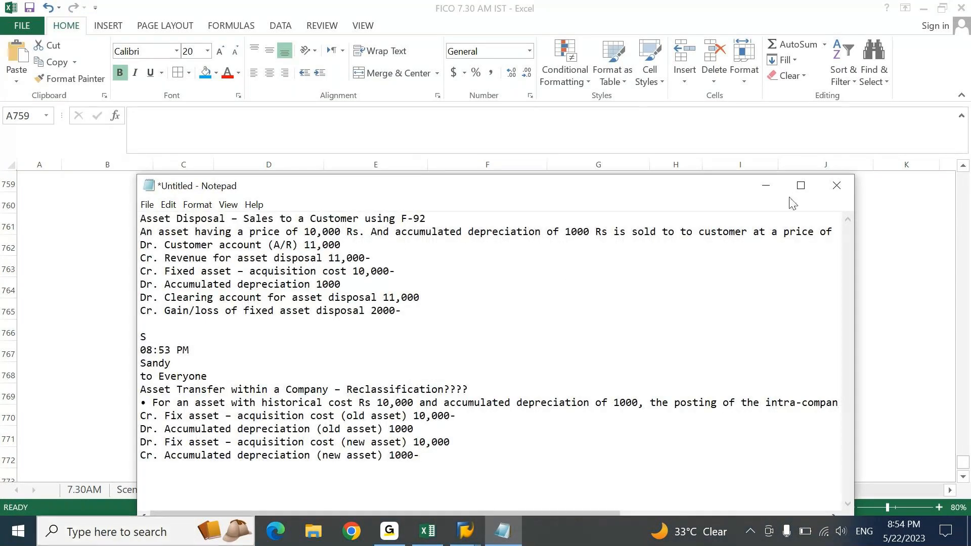
left_click(801, 186)
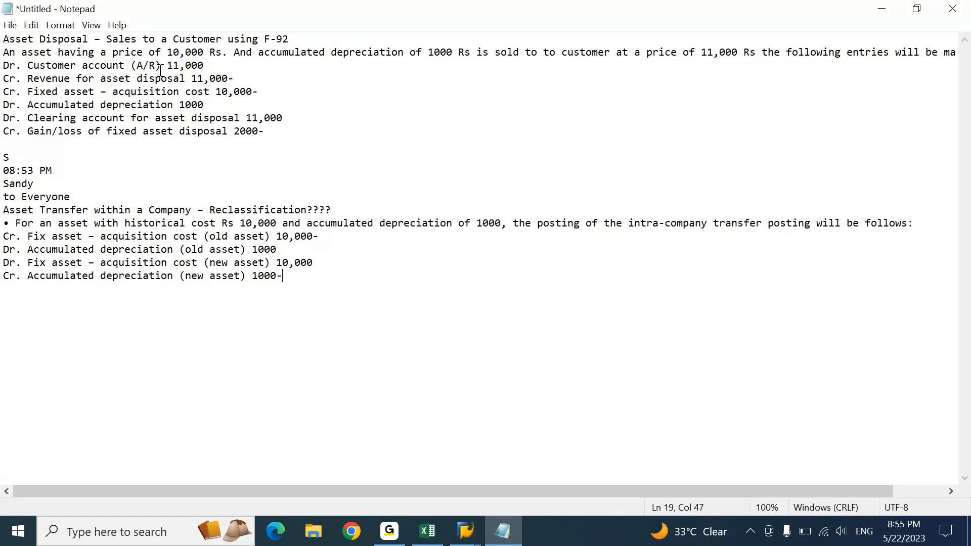
- Highlight the customer account, revenue for asset disposal and fixed asset acquisition cost lines to review the disposal entries
left_click_drag(237, 79, 26, 66)
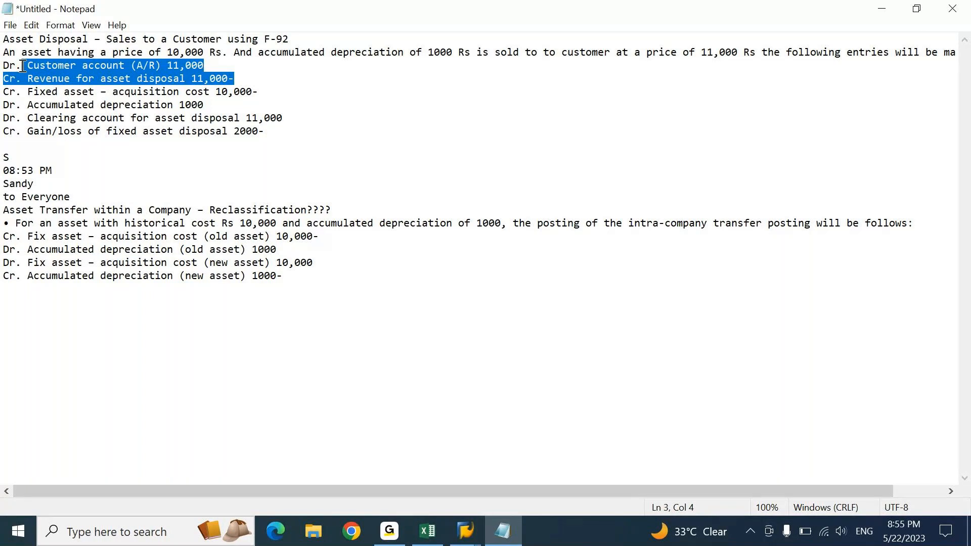
left_click_drag(23, 66, 156, 67)
left_click_drag(259, 92, 15, 83)
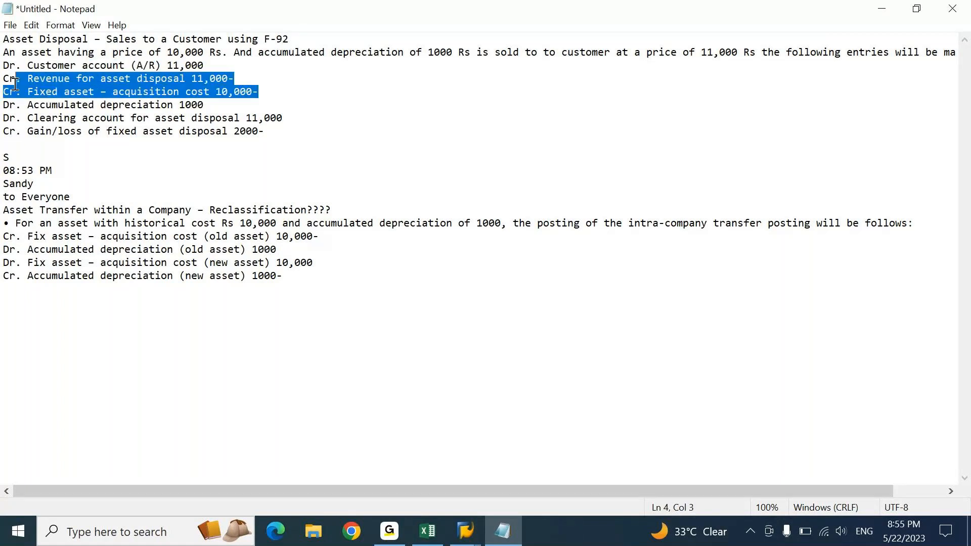
- Highlight the accumulated depreciation line, the revenue to gain/loss lines, and the full disposal example to review the asset disposal entries
left_click(206, 105)
left_click_drag(206, 104, 47, 101)
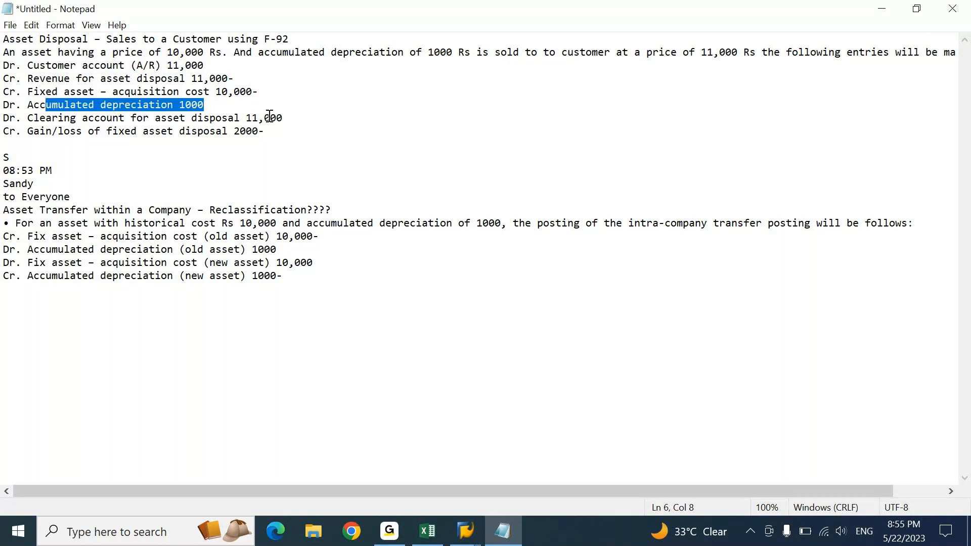
left_click_drag(277, 136, 2, 79)
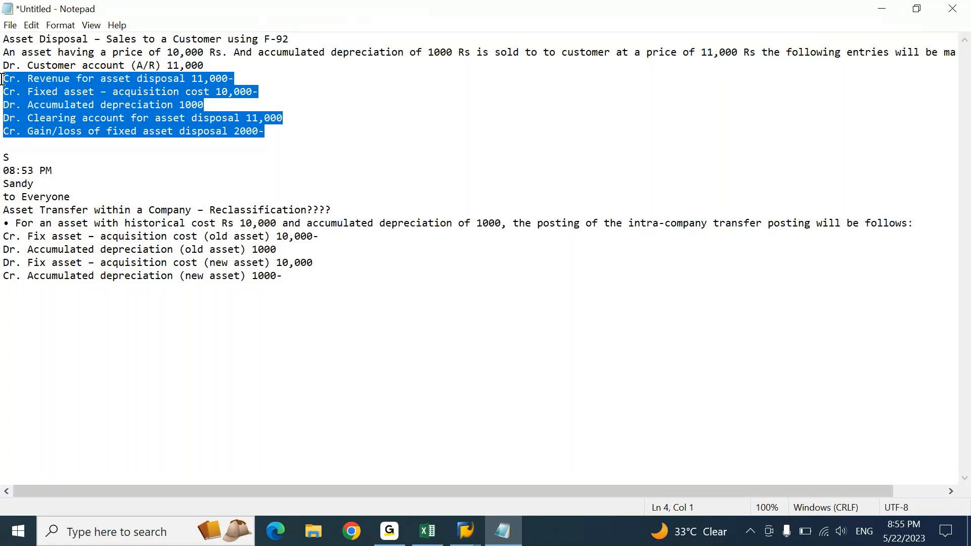
left_click(307, 39)
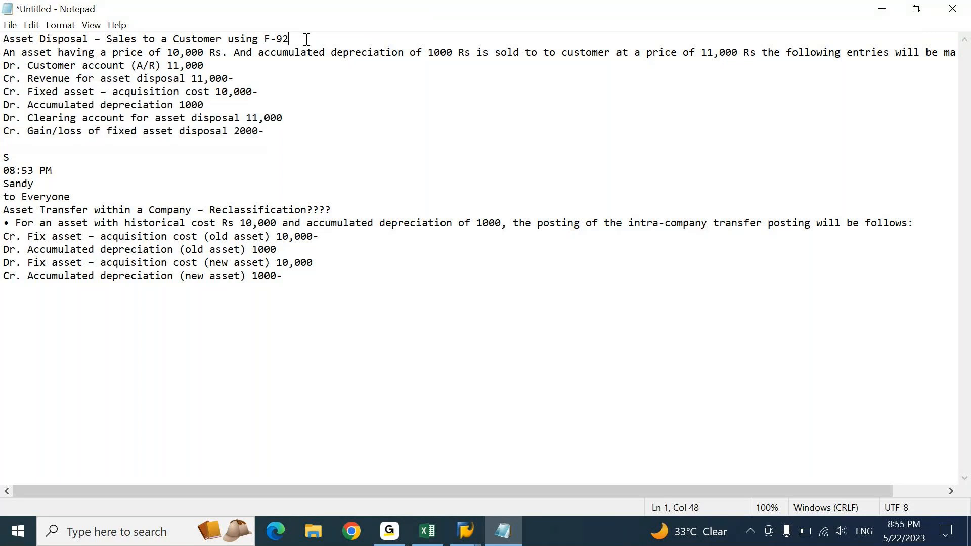
left_click_drag(299, 132, 2, 58)
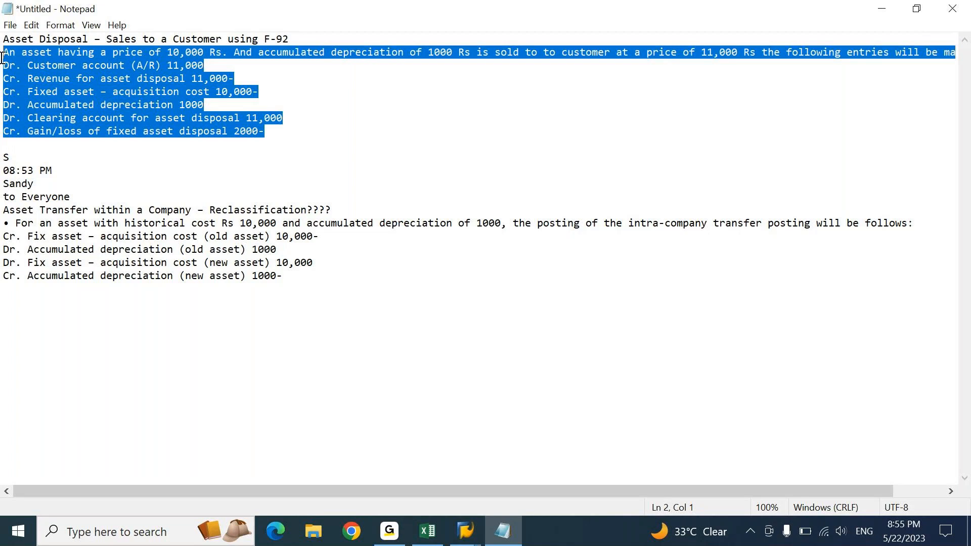
left_click(167, 97)
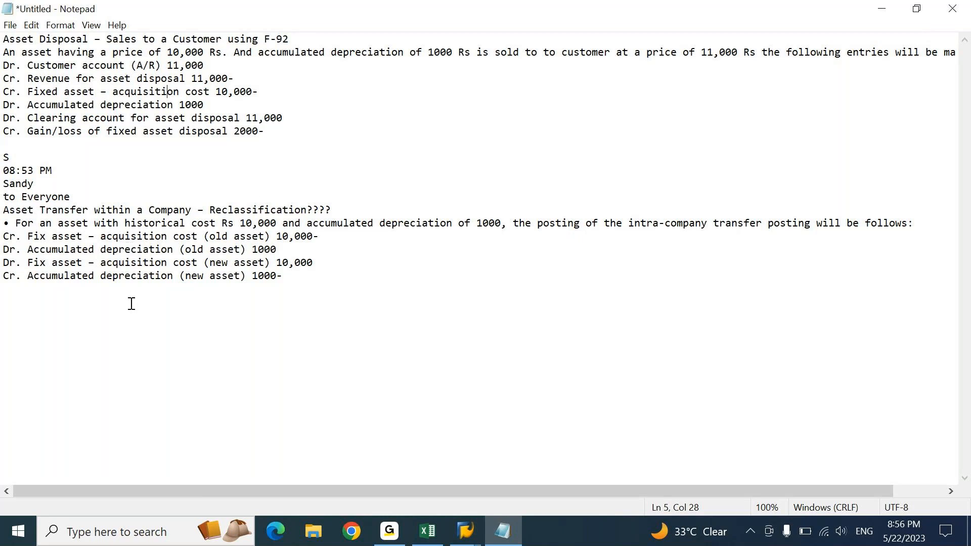
- Highlight the asset transfer entries as a whole, followed by the old asset lines and the new asset lines, to review the reclassification posting
left_click_drag(27, 237, 290, 284)
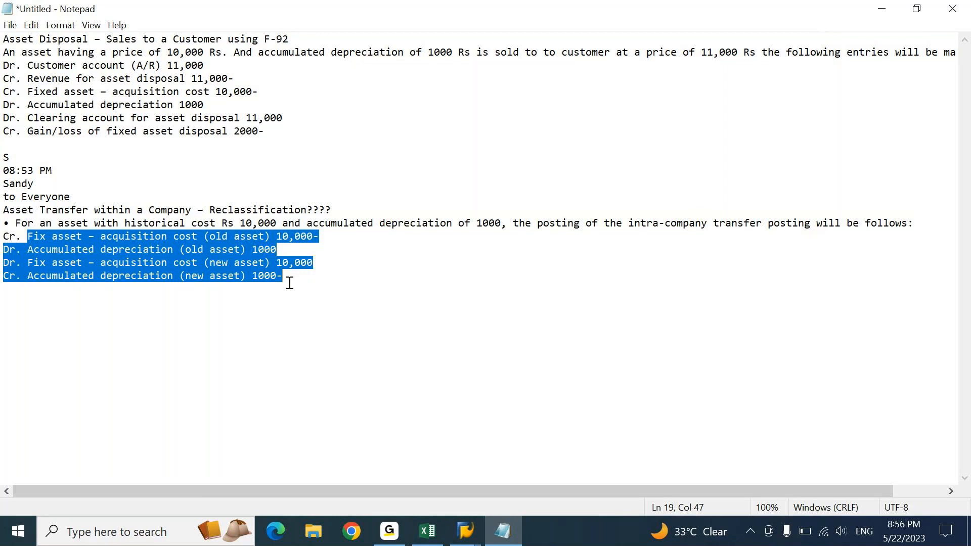
left_click(425, 361)
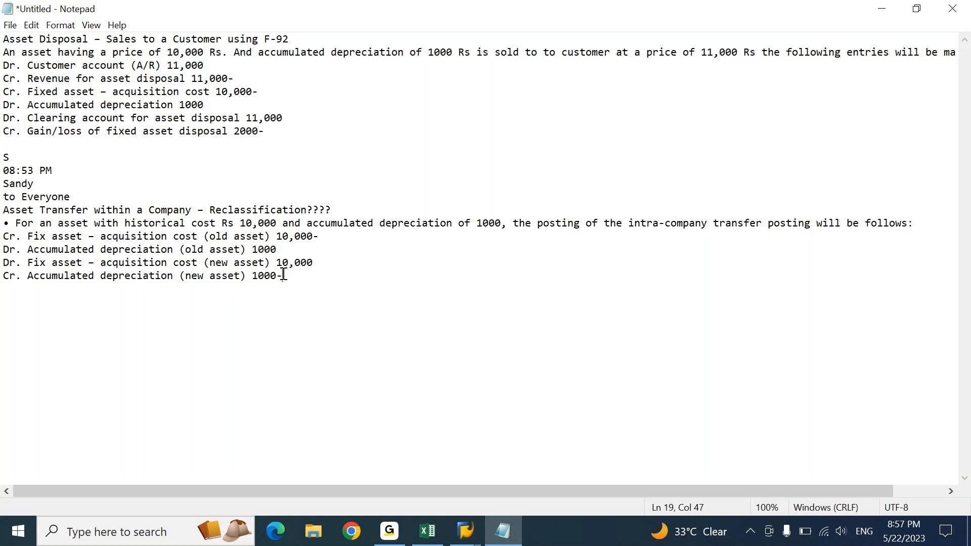
left_click_drag(339, 244, 27, 238)
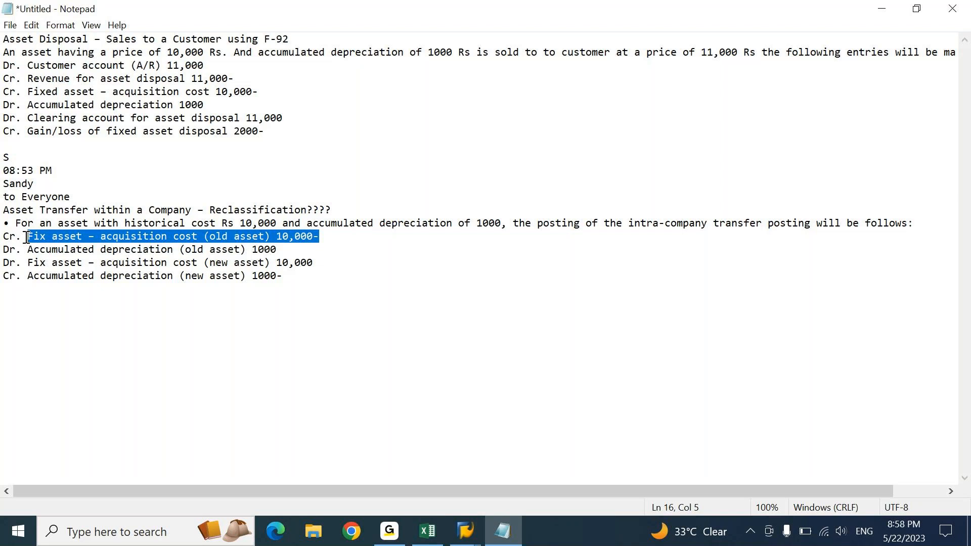
left_click_drag(278, 250, 2, 236)
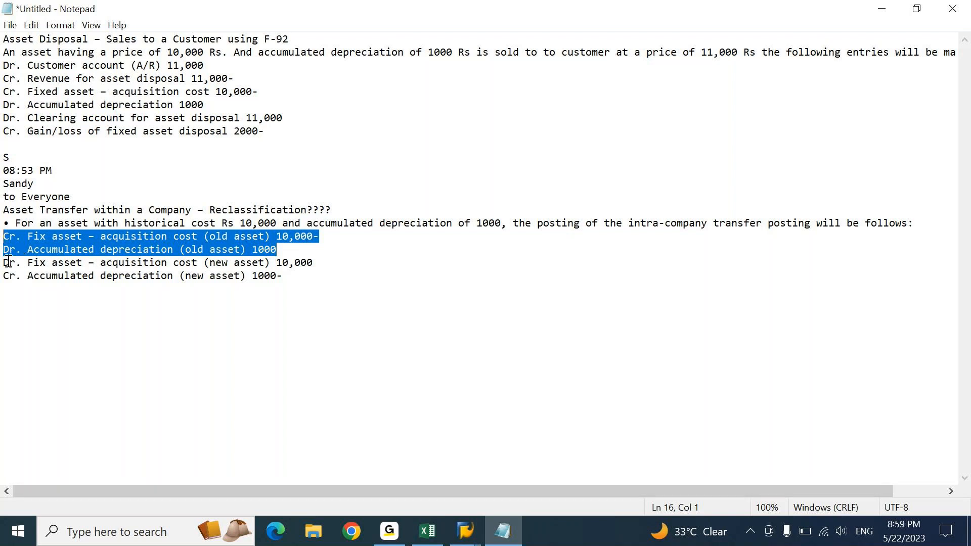
left_click_drag(3, 263, 325, 278)
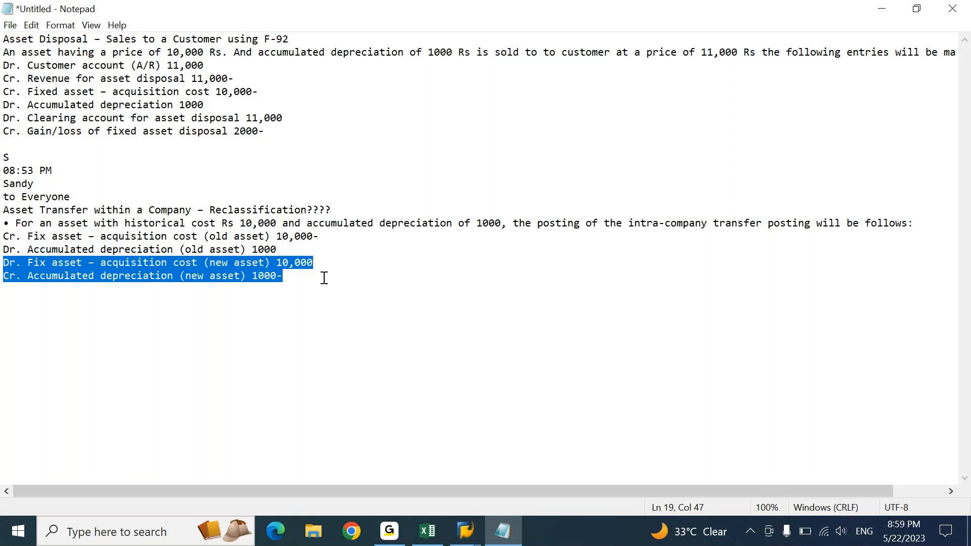
left_click(394, 532)
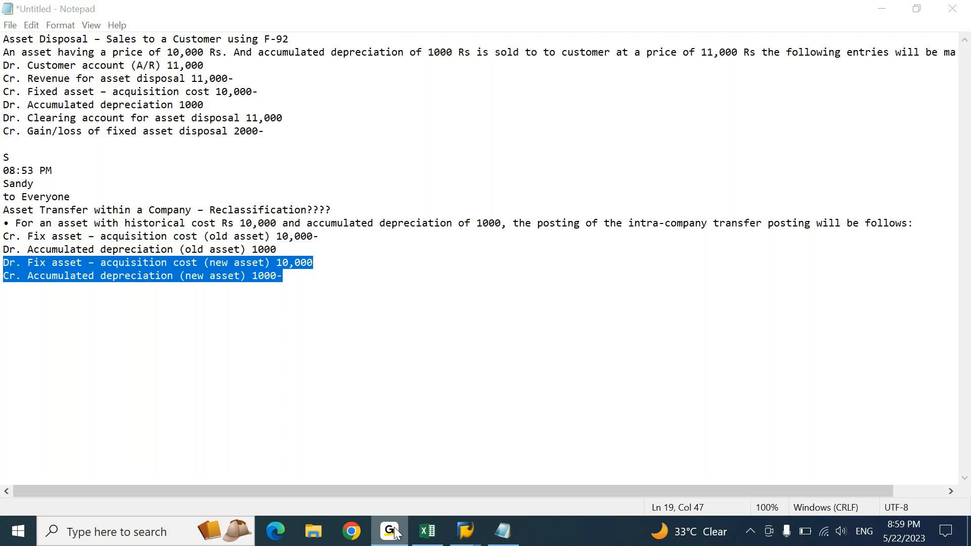